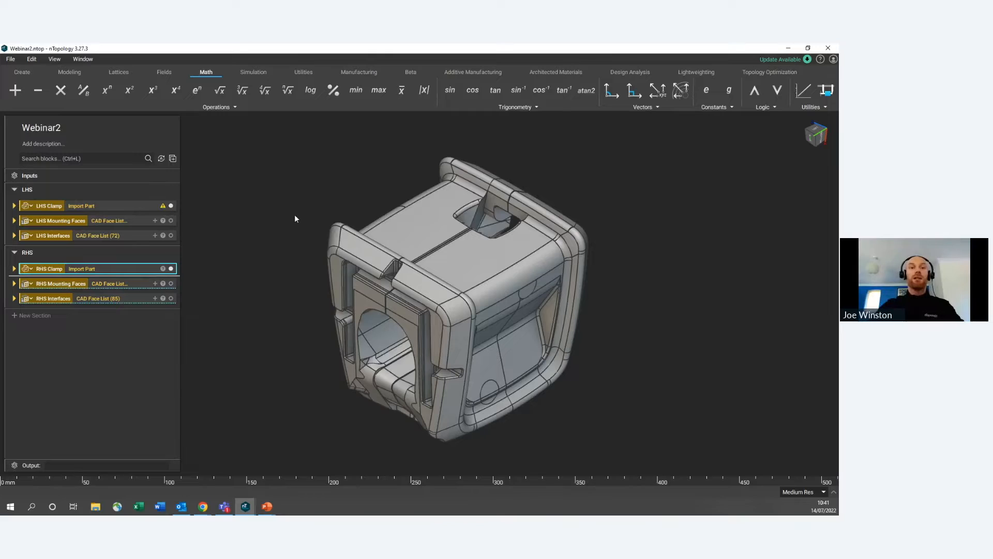
Step: Display the LHS Mounting Faces and RHS Mounting Faces on the two clamp halves
{"action": "mouse_move", "coordinate": [282, 280]}
{"action": "right_mouse_down"}
{"action": "mouse_move", "coordinate": [302, 219]}
{"action": "mouse_move", "coordinate": [339, 215]}
{"action": "mouse_move", "coordinate": [291, 280]}
{"action": "right_mouse_up"}
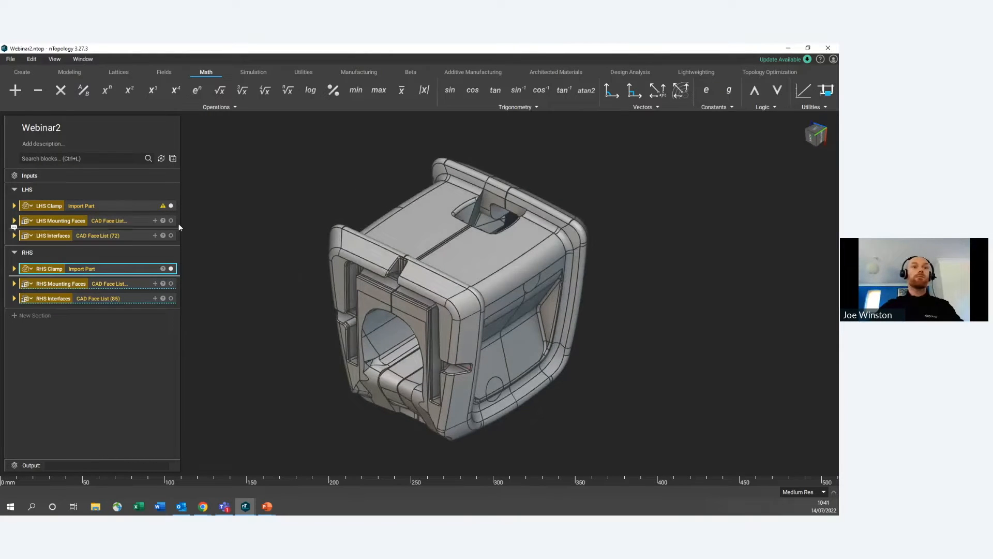
{"action": "left_click", "coordinate": [138, 222]}
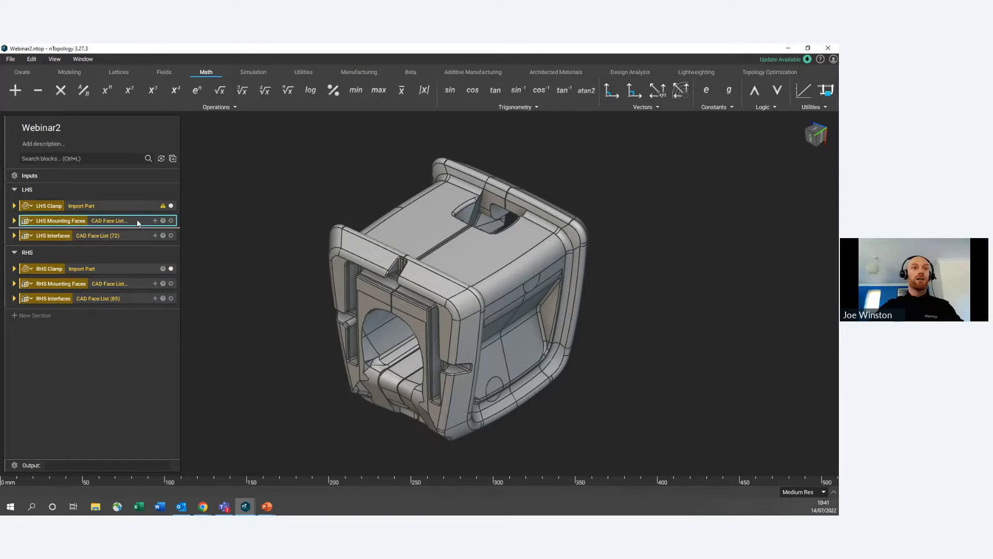
{"action": "left_click", "coordinate": [171, 220]}
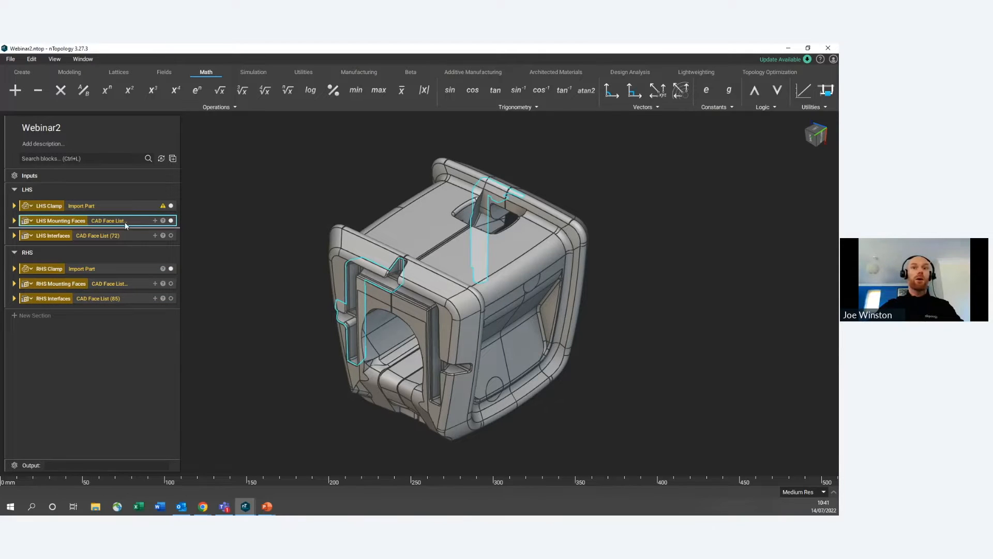
{"action": "right_click_drag", "start_coordinate": [399, 302], "coordinate": [362, 290]}
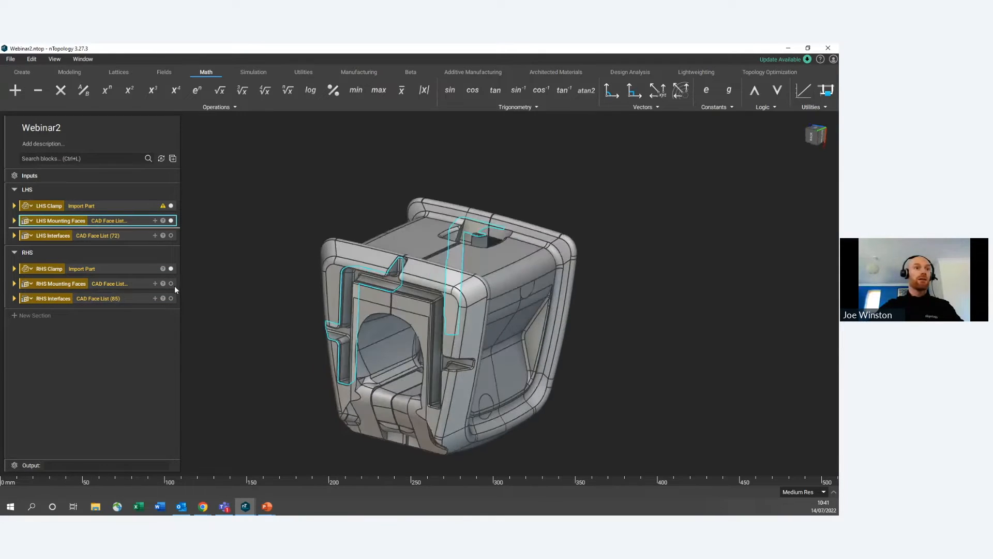
{"action": "left_click", "coordinate": [171, 284]}
{"action": "left_click", "coordinate": [138, 285]}
Step: Hide both clamp bodies and the LHS Mounting Faces, and display the LHS Interfaces and RHS Interfaces for inspection
{"action": "mouse_move", "coordinate": [232, 274]}
{"action": "right_mouse_down"}
{"action": "mouse_move", "coordinate": [290, 272]}
{"action": "mouse_move", "coordinate": [238, 271]}
{"action": "right_mouse_up"}
{"action": "left_click", "coordinate": [150, 236]}
{"action": "left_click", "coordinate": [170, 235]}
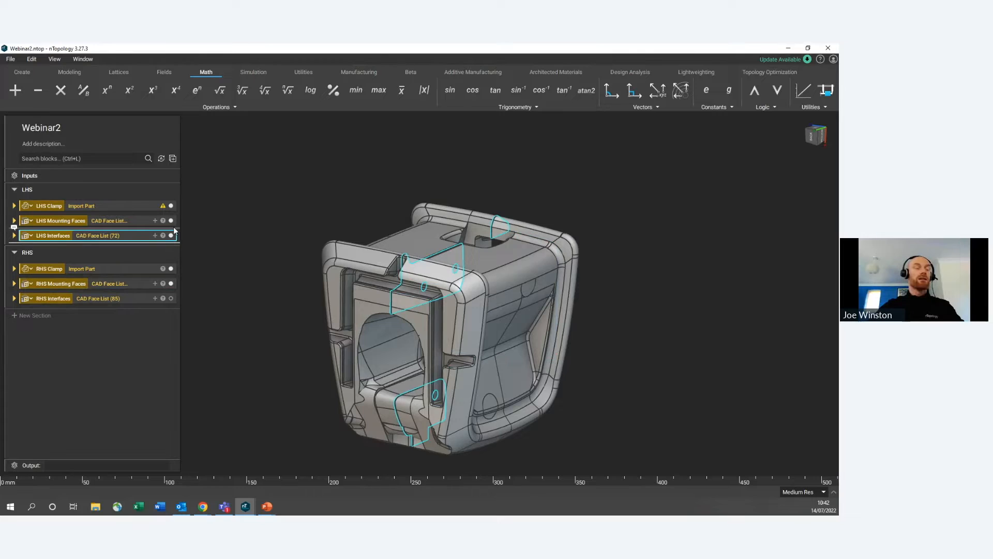
{"action": "left_click", "coordinate": [171, 206]}
{"action": "left_click", "coordinate": [171, 221]}
{"action": "right_click_drag", "start_coordinate": [303, 252], "coordinate": [419, 269]}
{"action": "left_click", "coordinate": [171, 269]}
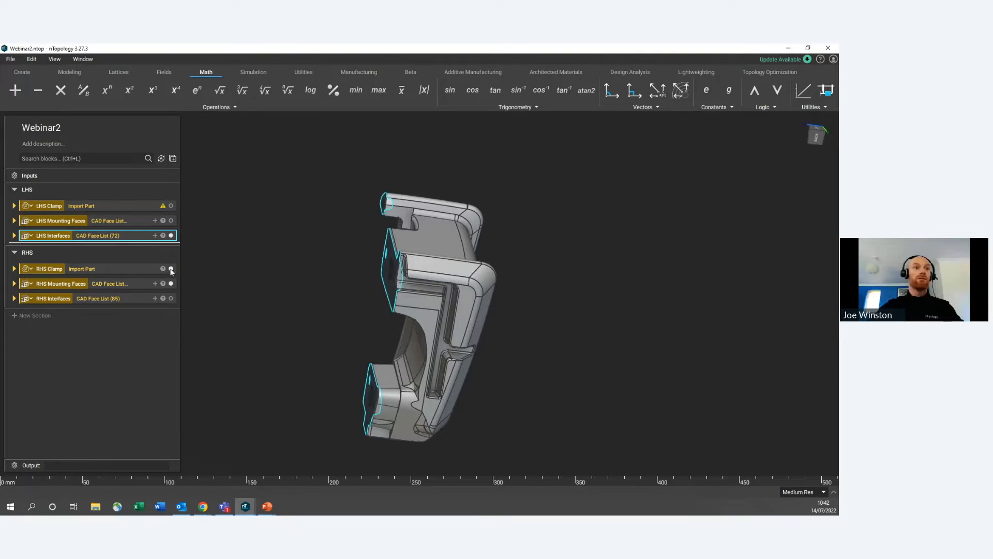
{"action": "left_click", "coordinate": [171, 298]}
{"action": "right_click_drag", "start_coordinate": [377, 286], "coordinate": [408, 261]}
Step: Collapse the RHS section and show only the LHS Clamp part
{"action": "left_click", "coordinate": [144, 208]}
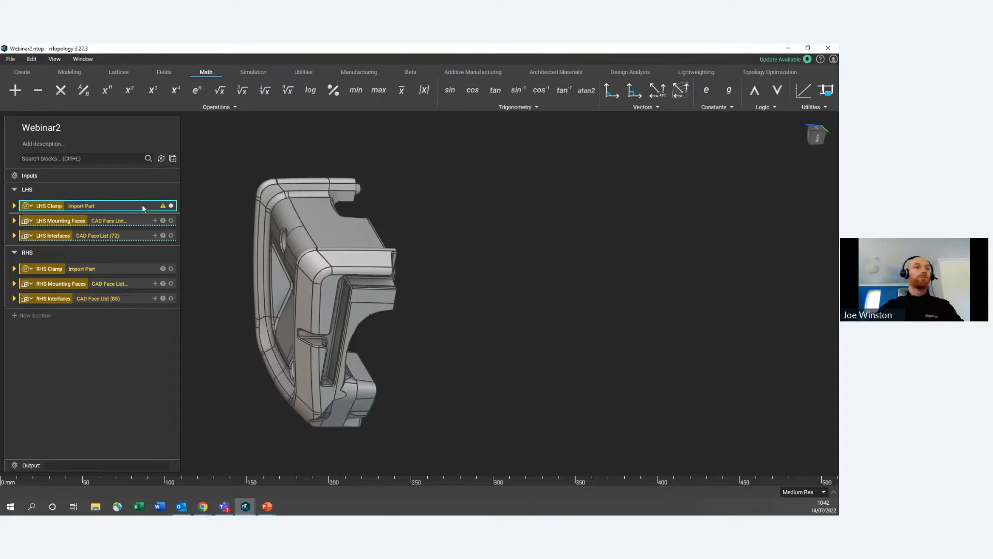
{"action": "left_click", "coordinate": [141, 267]}
{"action": "left_click", "coordinate": [14, 252]}
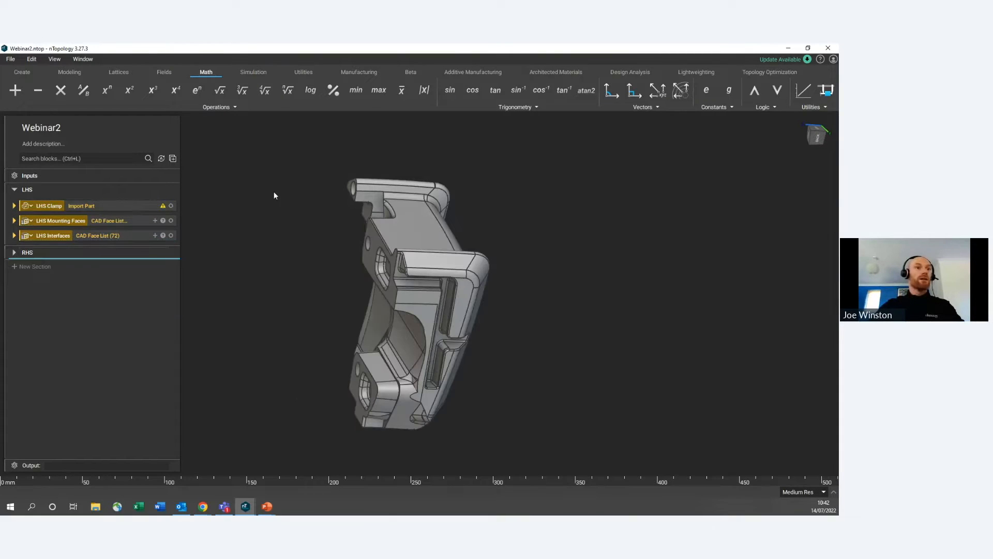
{"action": "left_click", "coordinate": [126, 204]}
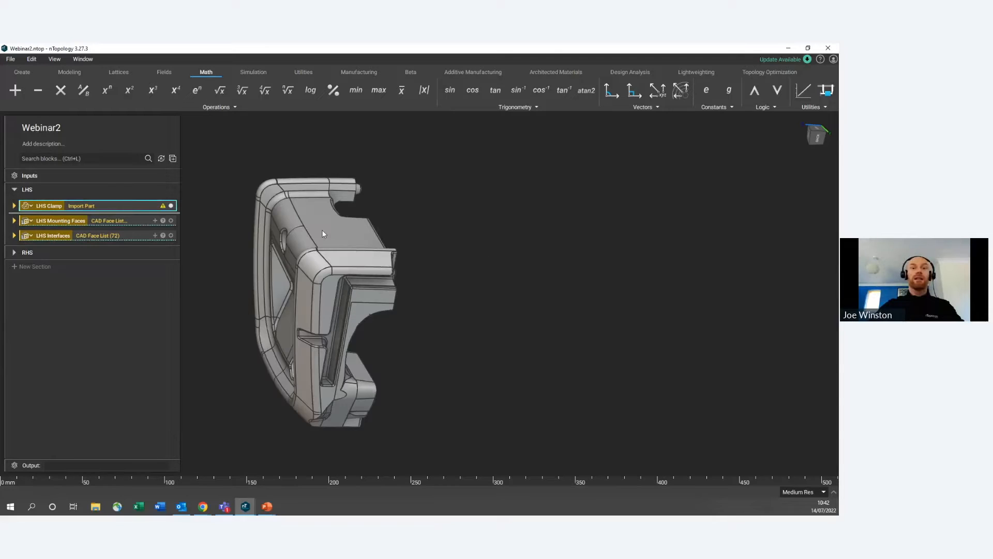
{"action": "right_click_drag", "start_coordinate": [396, 248], "coordinate": [328, 278]}
{"action": "scroll", "coordinate": [349, 280], "scroll_direction": "down", "scroll_amount": 2}
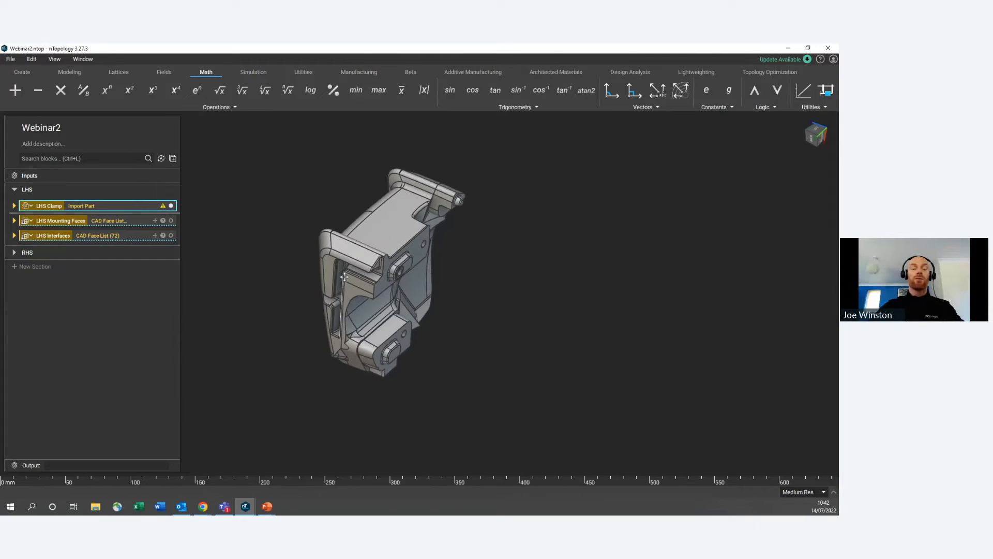
{"action": "middle_click_drag", "start_coordinate": [350, 282], "coordinate": [389, 272]}
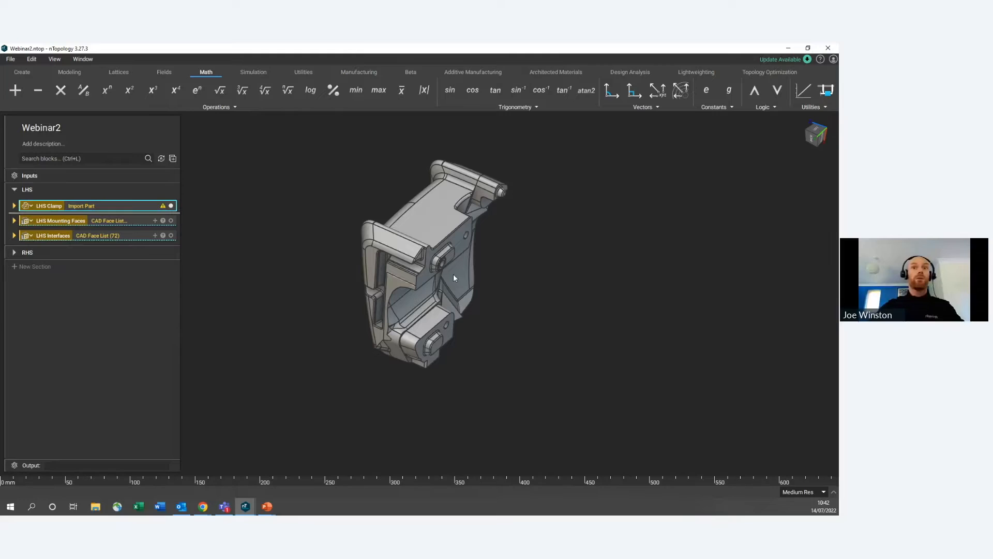
{"action": "right_click_drag", "start_coordinate": [322, 297], "coordinate": [317, 262]}
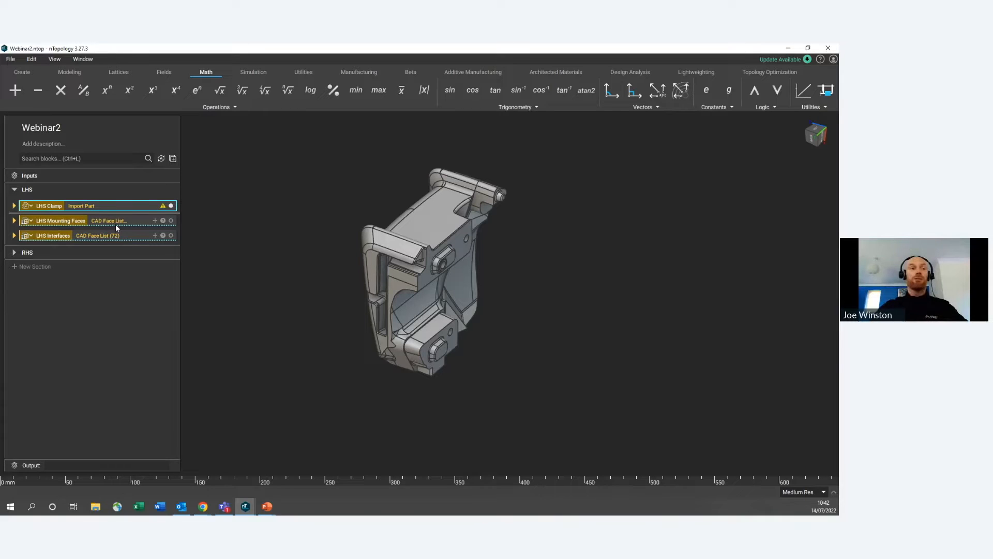
{"action": "left_click", "coordinate": [268, 277]}
{"action": "left_click", "coordinate": [104, 207]}
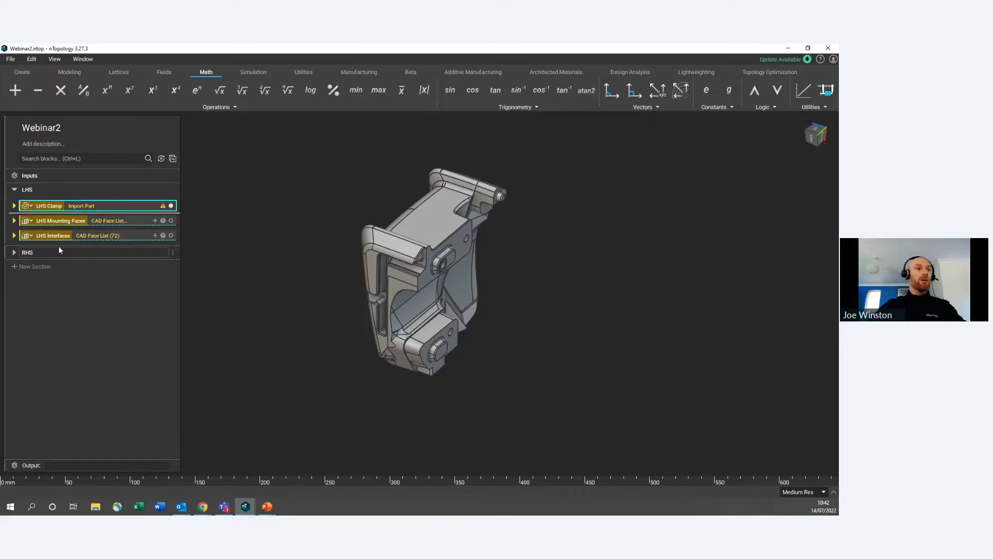
Step: Add four new notebook sections and move the RHS section below them
{"action": "left_click", "coordinate": [37, 267]}
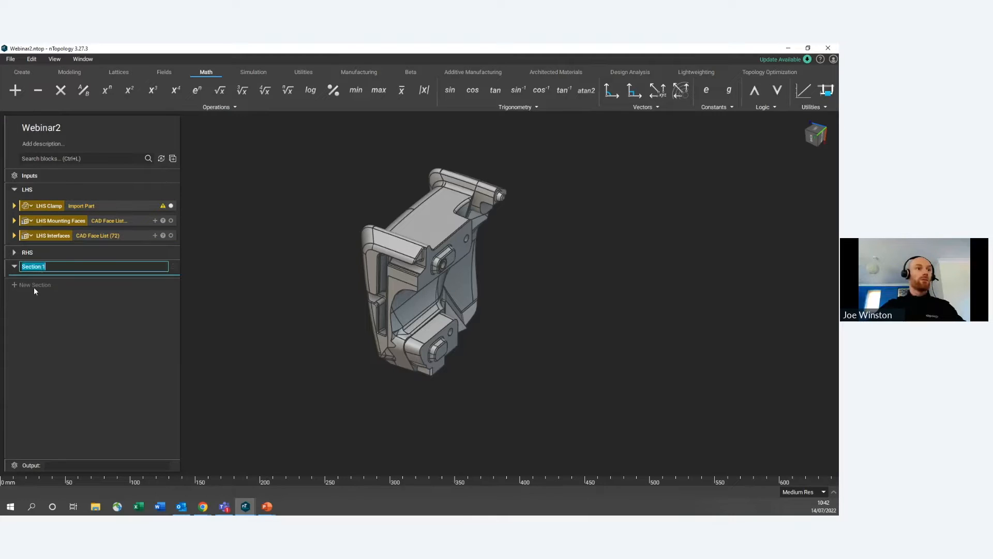
{"action": "left_click", "coordinate": [32, 284]}
{"action": "left_click", "coordinate": [31, 302]}
{"action": "left_click", "coordinate": [30, 321]}
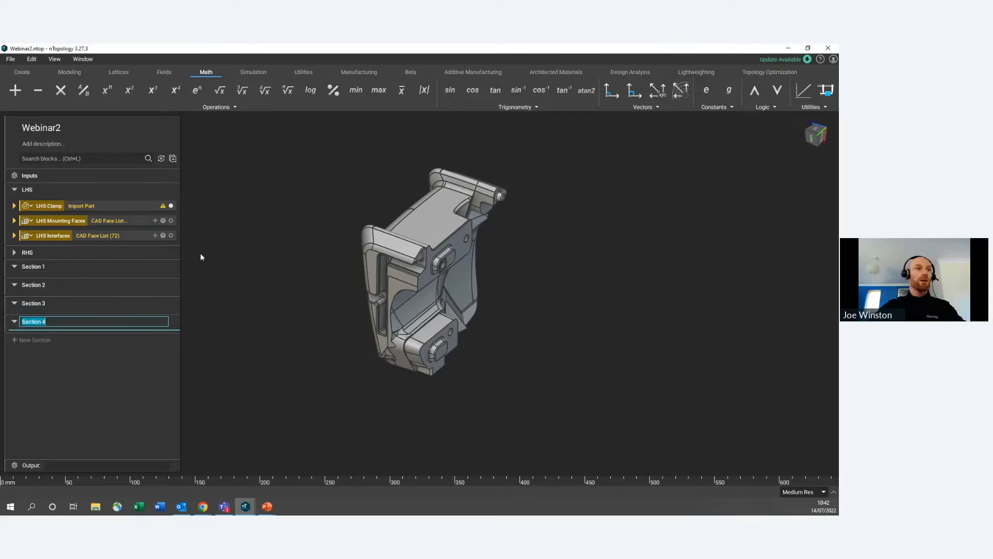
{"action": "mouse_move", "coordinate": [177, 253]}
{"action": "left_mouse_down"}
{"action": "mouse_move", "coordinate": [174, 314]}
{"action": "mouse_move", "coordinate": [166, 265]}
{"action": "left_mouse_up"}
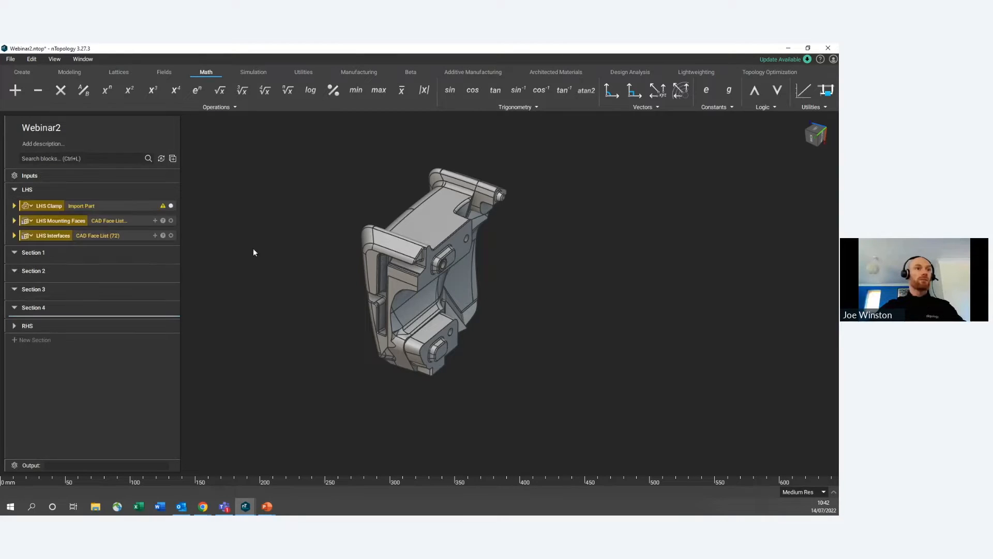
Step: Rename Section 1, Section 2 and Section 3 as LHS Top Opt, LHS Lattice and LHS Final Part
{"action": "double_click", "coordinate": [54, 252]}
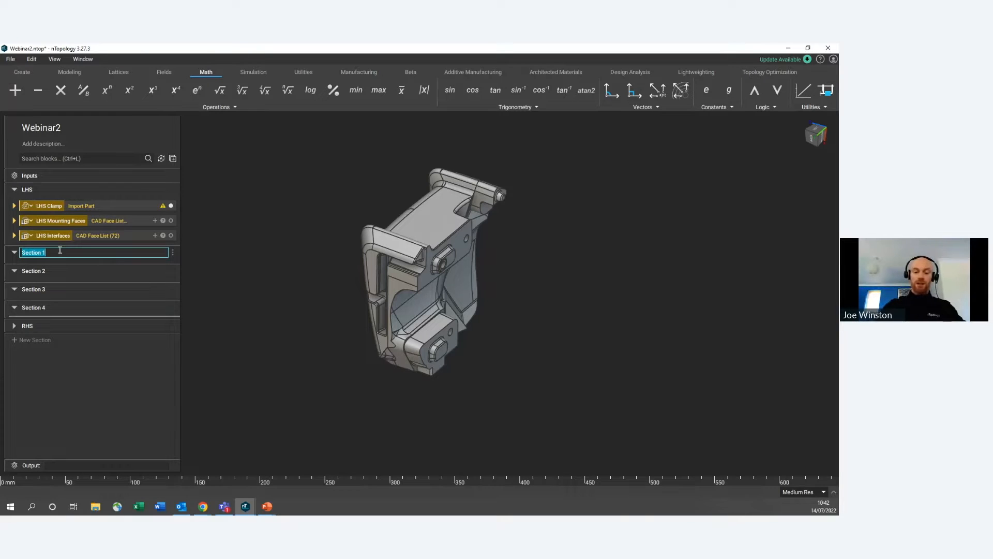
{"action": "type", "text": "LHS"}
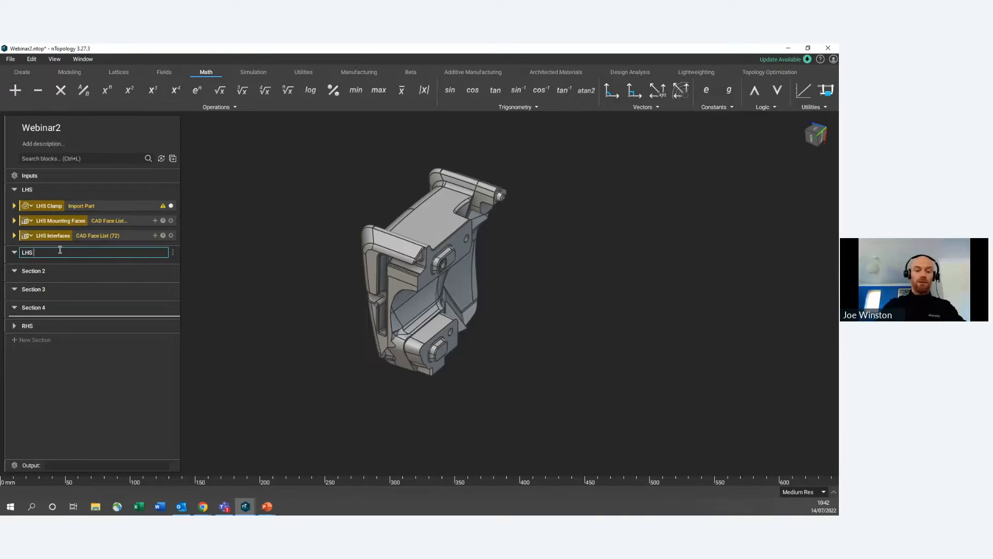
{"action": "type", "text": " Top Opt"}
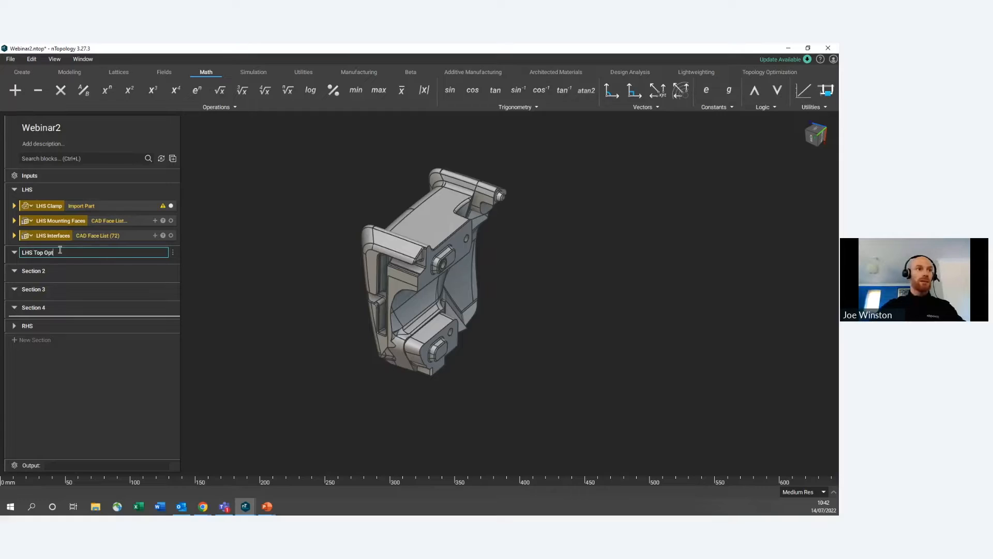
{"action": "double_click", "coordinate": [61, 269]}
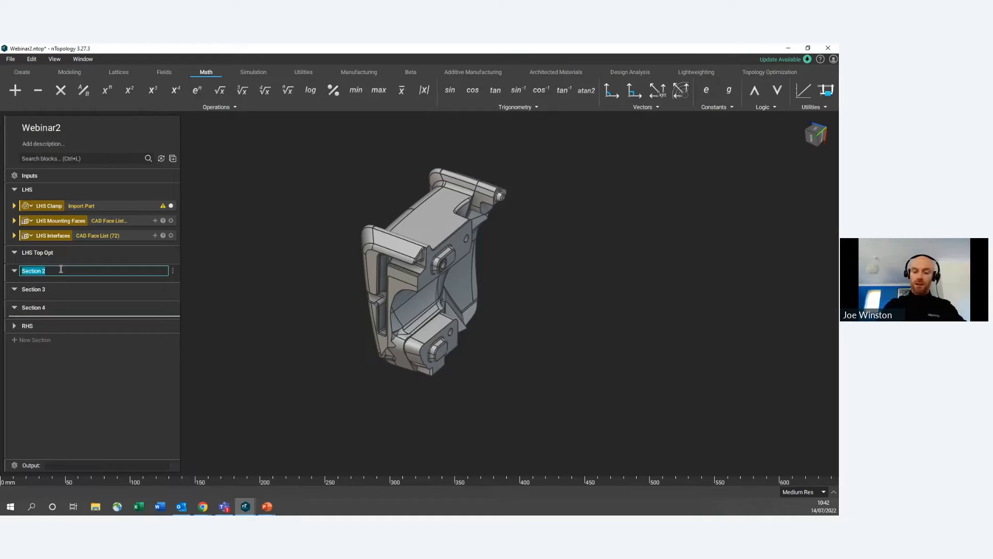
{"action": "type", "text": "LHS"}
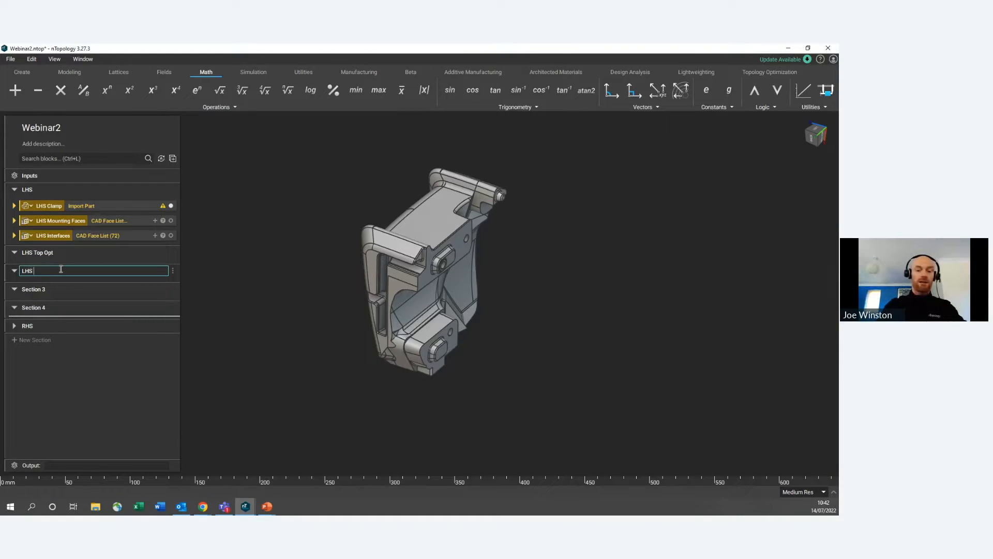
{"action": "type", "text": " Lattice"}
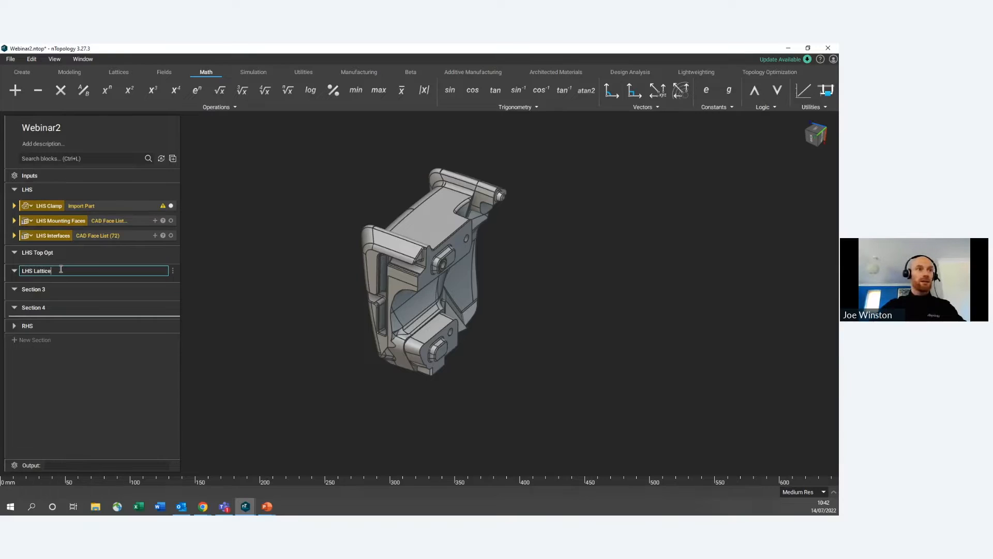
{"action": "double_click", "coordinate": [64, 290]}
{"action": "type", "text": "LHS Final Part"}
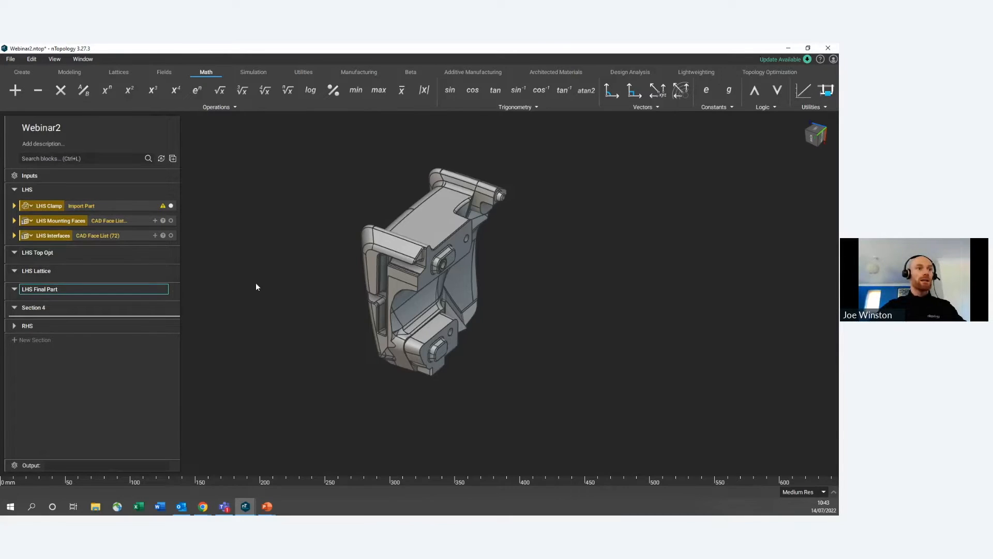
Step: Rename Section 4 as Variables and place it directly below the LHS section
{"action": "double_click", "coordinate": [73, 308]}
{"action": "type", "text": "Var"}
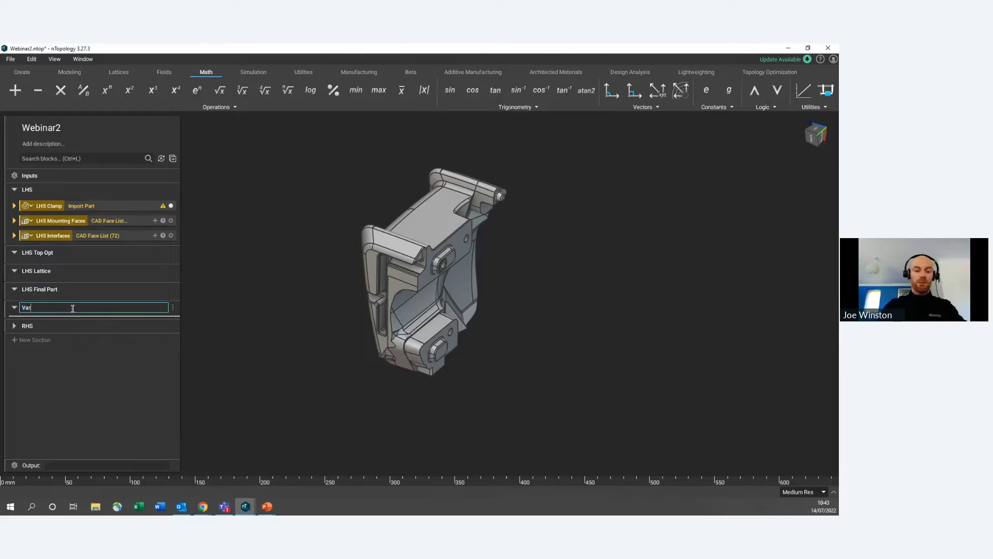
{"action": "type", "text": "iables"}
{"action": "key", "text": "Return"}
{"action": "left_click_drag", "start_coordinate": [175, 305], "coordinate": [162, 202]}
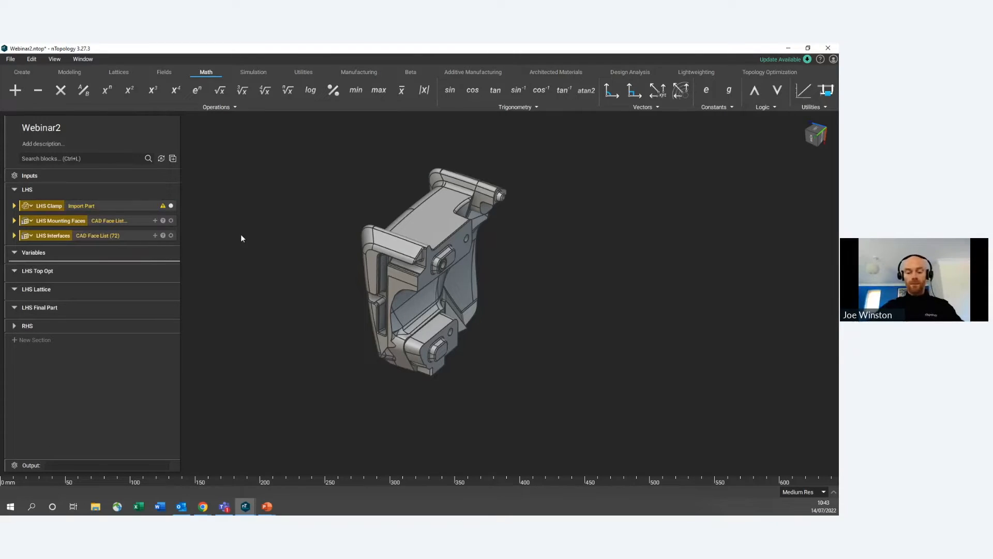
Step: Display the LHS Clamp together with its mounting faces and interfaces, and inspect the clamp's outer side
{"action": "left_click", "coordinate": [133, 204]}
{"action": "right_click_drag", "start_coordinate": [355, 274], "coordinate": [224, 249]}
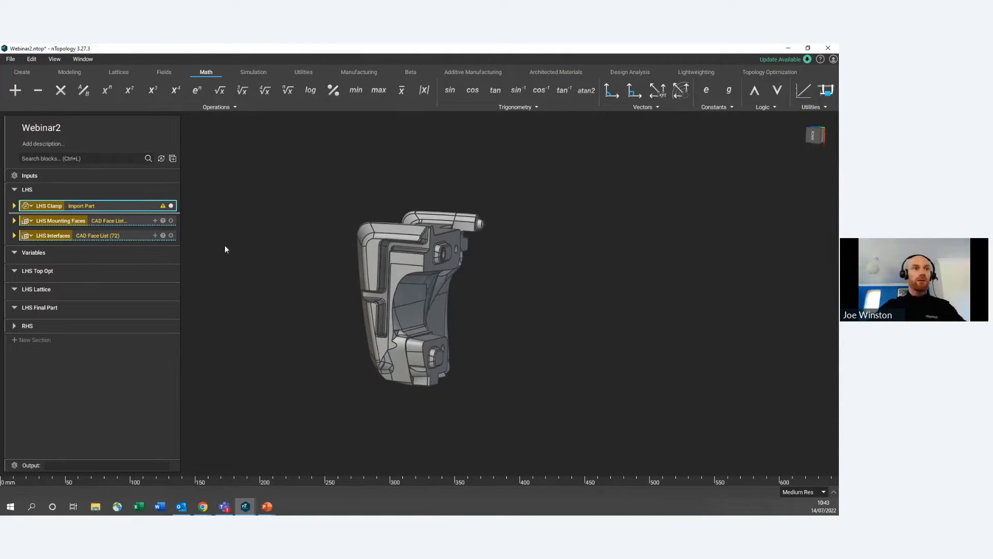
{"action": "left_click", "coordinate": [148, 222]}
{"action": "left_click", "coordinate": [144, 237]}
{"action": "right_click_drag", "start_coordinate": [290, 262], "coordinate": [540, 299]}
{"action": "left_click", "coordinate": [540, 299]}
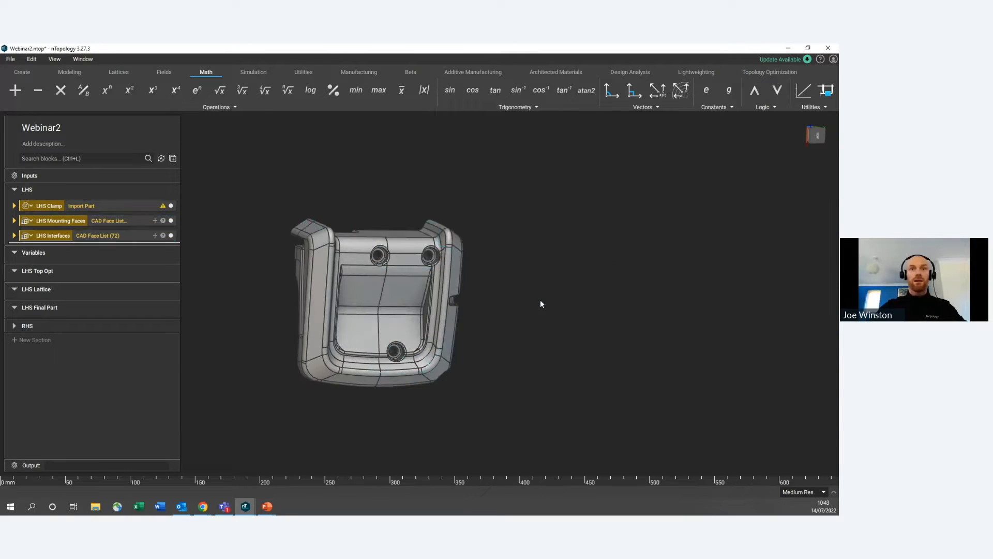
Step: Examine the bolt holes on the outer side of the LHS Clamp up close
{"action": "scroll", "coordinate": [382, 239], "scroll_direction": "up", "scroll_amount": 5}
{"action": "middle_click_drag", "start_coordinate": [372, 207], "coordinate": [429, 281]}
{"action": "scroll", "coordinate": [429, 281], "scroll_direction": "up", "scroll_amount": 5}
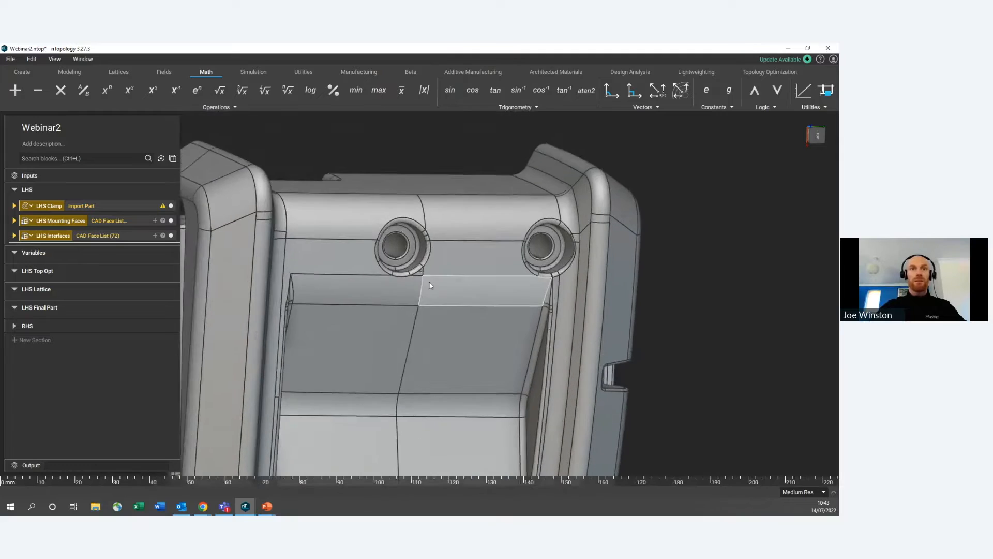
{"action": "right_click_drag", "start_coordinate": [427, 267], "coordinate": [369, 261]}
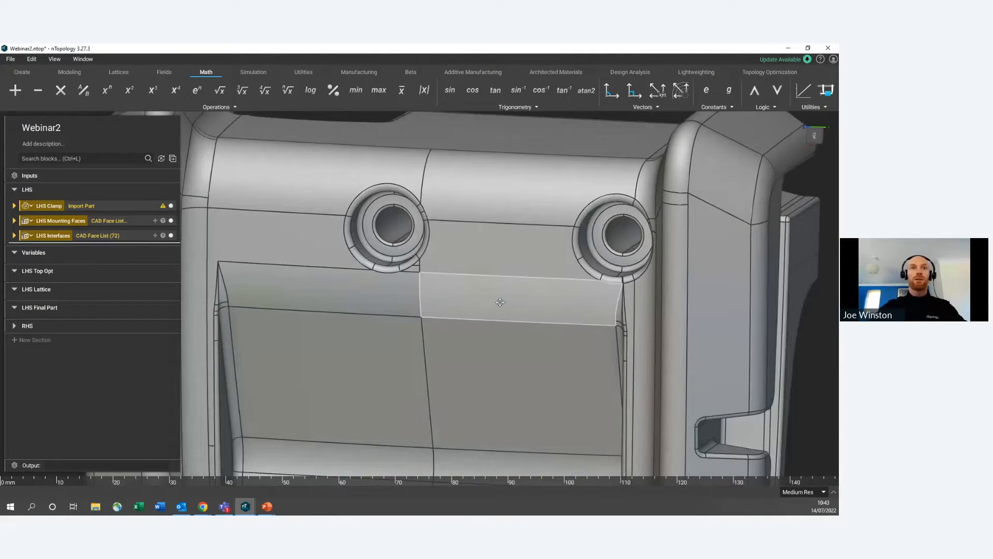
{"action": "middle_click_drag", "start_coordinate": [501, 301], "coordinate": [431, 194]}
{"action": "middle_click_drag", "start_coordinate": [461, 354], "coordinate": [456, 224]}
{"action": "scroll", "coordinate": [449, 353], "scroll_direction": "down", "scroll_amount": 1}
{"action": "middle_click_drag", "start_coordinate": [458, 339], "coordinate": [509, 492]}
{"action": "middle_click_drag", "start_coordinate": [379, 182], "coordinate": [436, 314]}
{"action": "scroll", "coordinate": [436, 315], "scroll_direction": "up", "scroll_amount": 3}
{"action": "scroll", "coordinate": [436, 314], "scroll_direction": "up", "scroll_amount": 1}
{"action": "left_click", "coordinate": [439, 308]}
{"action": "scroll", "coordinate": [420, 292], "scroll_direction": "up", "scroll_amount": 3}
{"action": "left_click", "coordinate": [414, 285]}
{"action": "left_click", "coordinate": [405, 267]}
{"action": "left_click", "coordinate": [477, 288]}
{"action": "right_click_drag", "start_coordinate": [461, 304], "coordinate": [565, 296]}
{"action": "left_click", "coordinate": [638, 303]}
{"action": "middle_click_drag", "start_coordinate": [639, 303], "coordinate": [262, 298]}
{"action": "middle_click_drag", "start_coordinate": [605, 294], "coordinate": [303, 289]}
{"action": "left_click", "coordinate": [303, 290]}
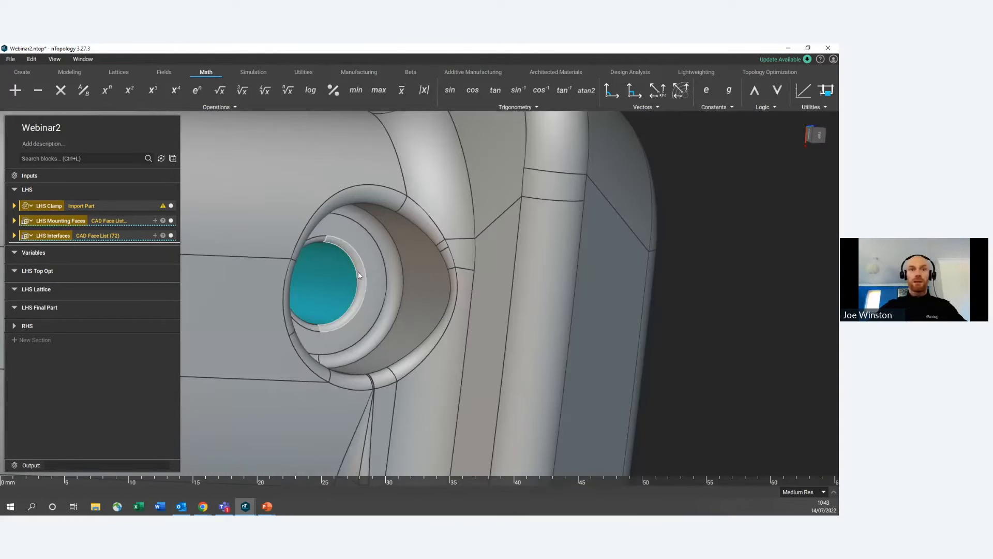
{"action": "double_click", "coordinate": [362, 269]}
{"action": "key", "text": "Escape"}
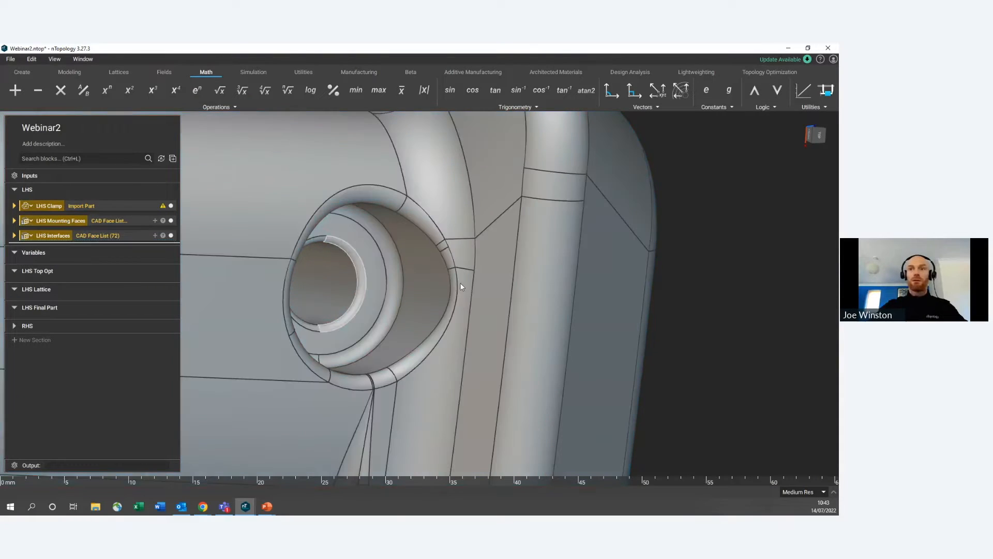
Step: Select the annular seat and bore faces of the two upper bolt holes on the LHS Clamp's outer side
{"action": "left_click", "coordinate": [364, 284]}
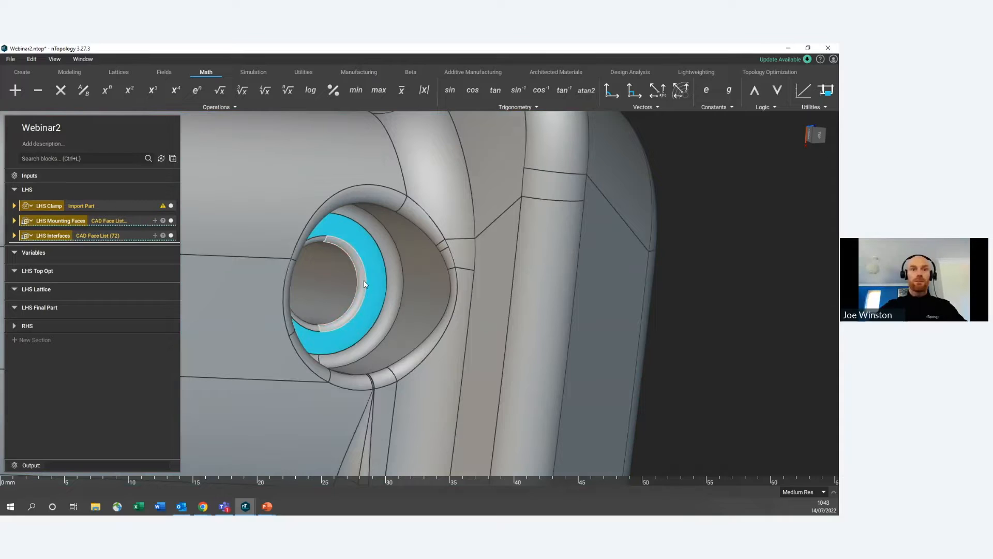
{"action": "right_click_drag", "start_coordinate": [393, 282], "coordinate": [315, 289]}
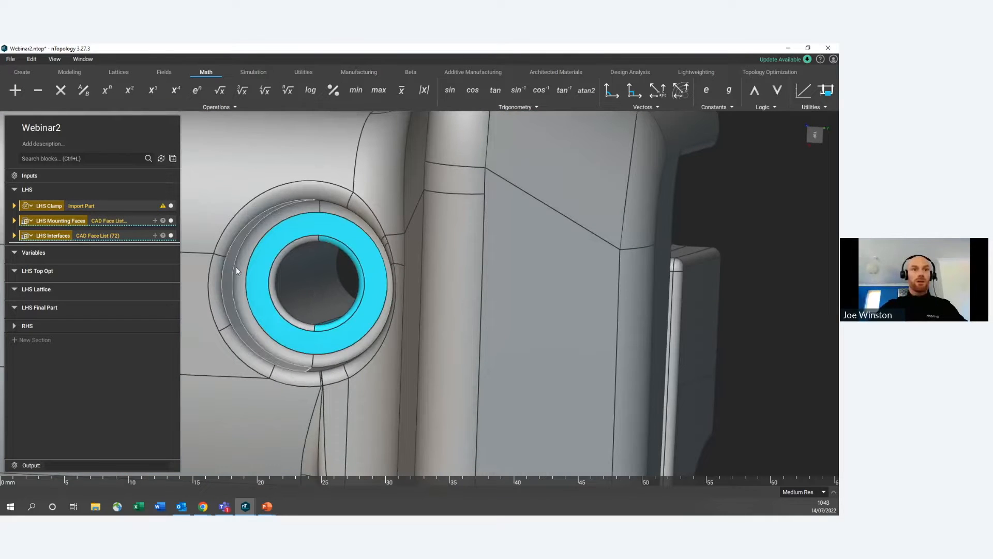
{"action": "left_click", "coordinate": [287, 271]}
{"action": "scroll", "coordinate": [288, 271], "scroll_direction": "down", "scroll_amount": 3}
{"action": "middle_click_drag", "start_coordinate": [289, 280], "coordinate": [455, 333]}
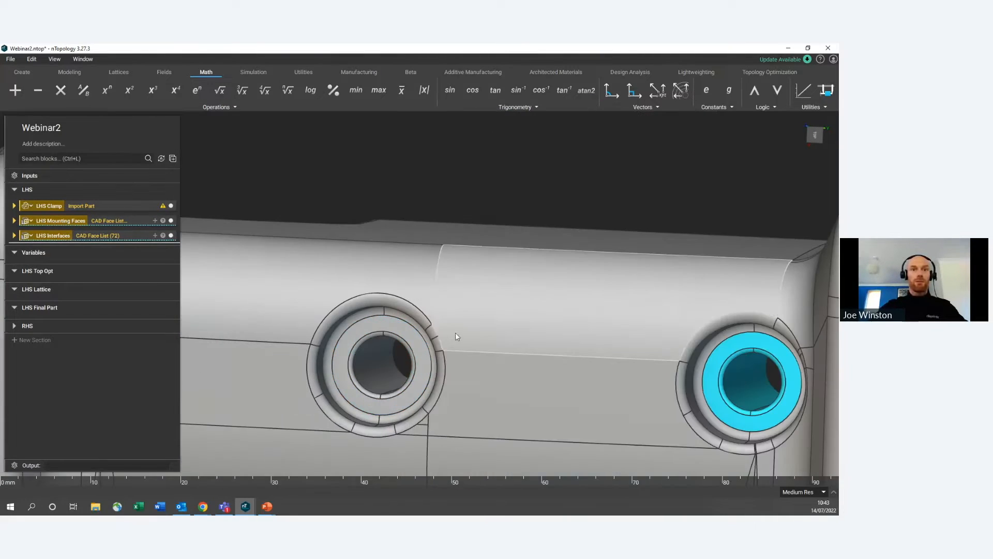
{"action": "left_click", "coordinate": [367, 335]}
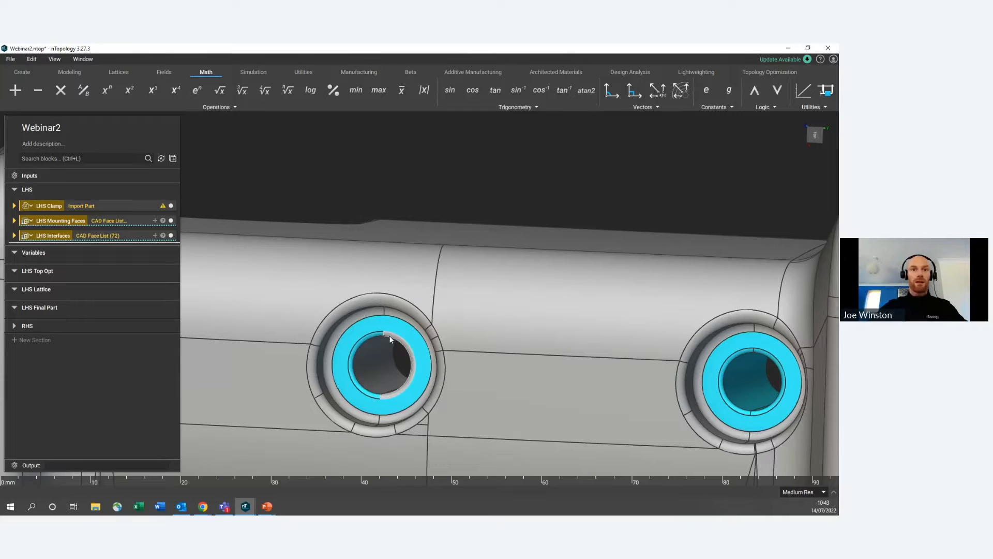
{"action": "left_click", "coordinate": [393, 338]}
{"action": "right_click_drag", "start_coordinate": [377, 355], "coordinate": [467, 369]}
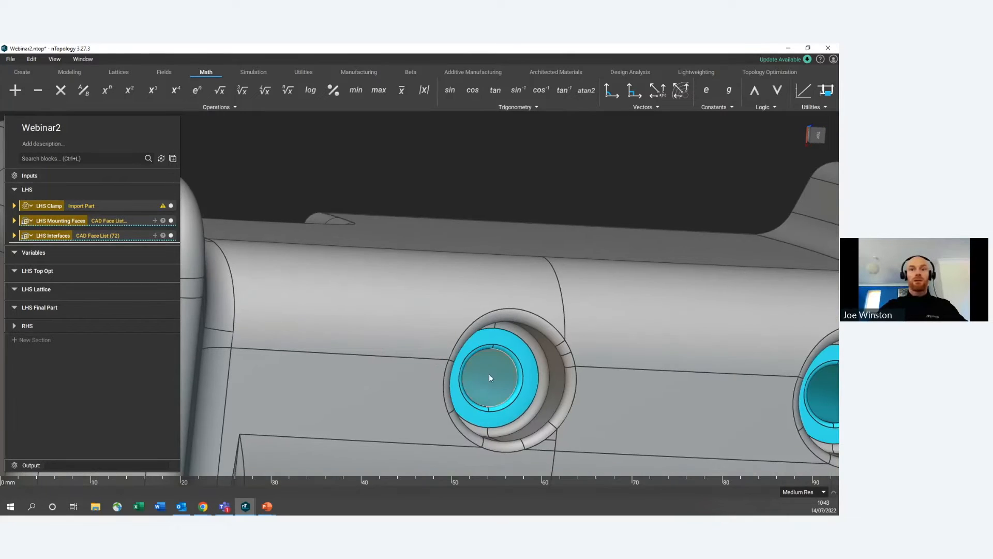
Step: Add the bore and annular seat faces of the lower bolt hole to the face selection
{"action": "scroll", "coordinate": [489, 375], "scroll_direction": "down", "scroll_amount": 3}
{"action": "middle_click_drag", "start_coordinate": [496, 404], "coordinate": [362, 156]}
{"action": "middle_click_drag", "start_coordinate": [354, 331], "coordinate": [281, 165]}
{"action": "scroll", "coordinate": [282, 240], "scroll_direction": "up", "scroll_amount": 4}
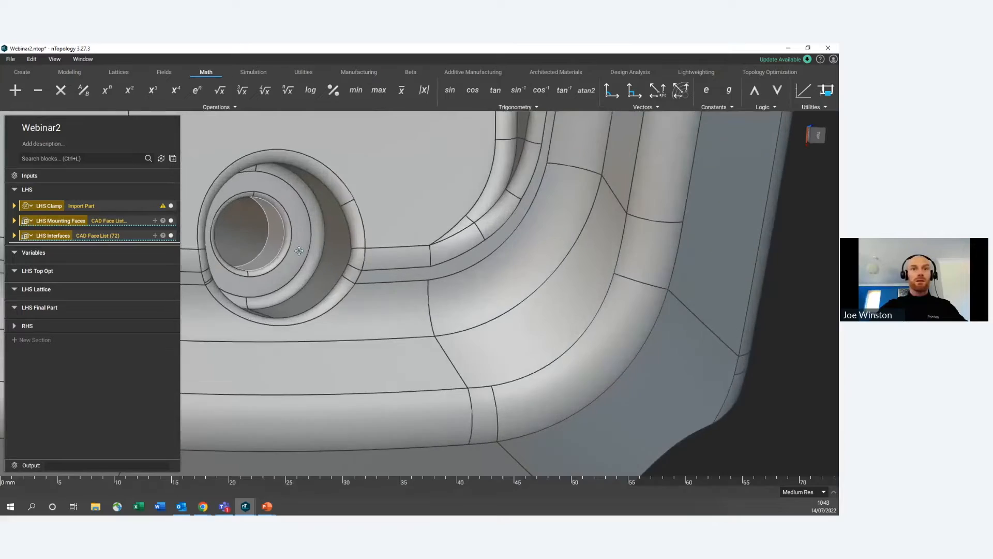
{"action": "middle_click_drag", "start_coordinate": [275, 238], "coordinate": [503, 269]}
{"action": "scroll", "coordinate": [504, 269], "scroll_direction": "up", "scroll_amount": 2}
{"action": "left_click", "coordinate": [496, 263]}
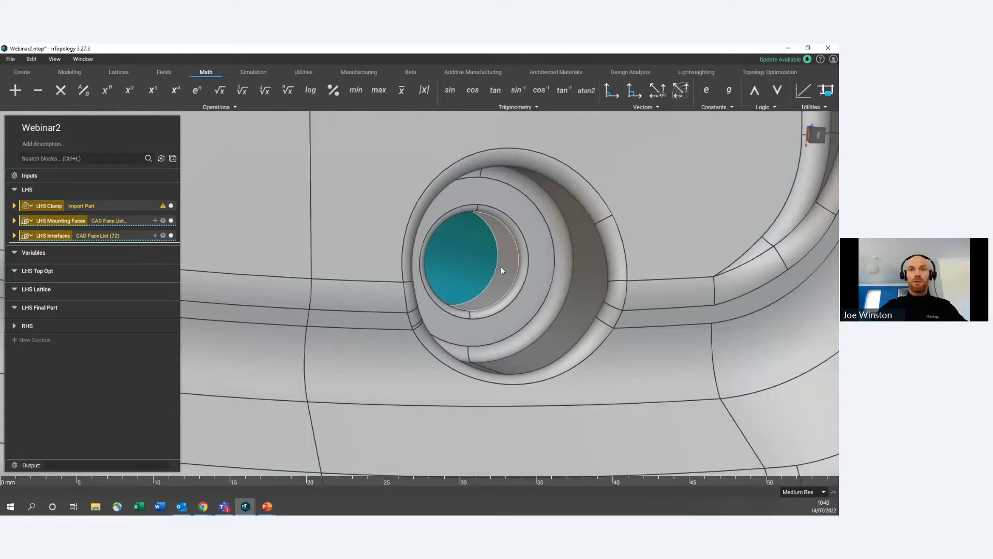
{"action": "left_click", "coordinate": [534, 282]}
{"action": "left_click", "coordinate": [458, 312]}
{"action": "right_click_drag", "start_coordinate": [497, 294], "coordinate": [427, 279]}
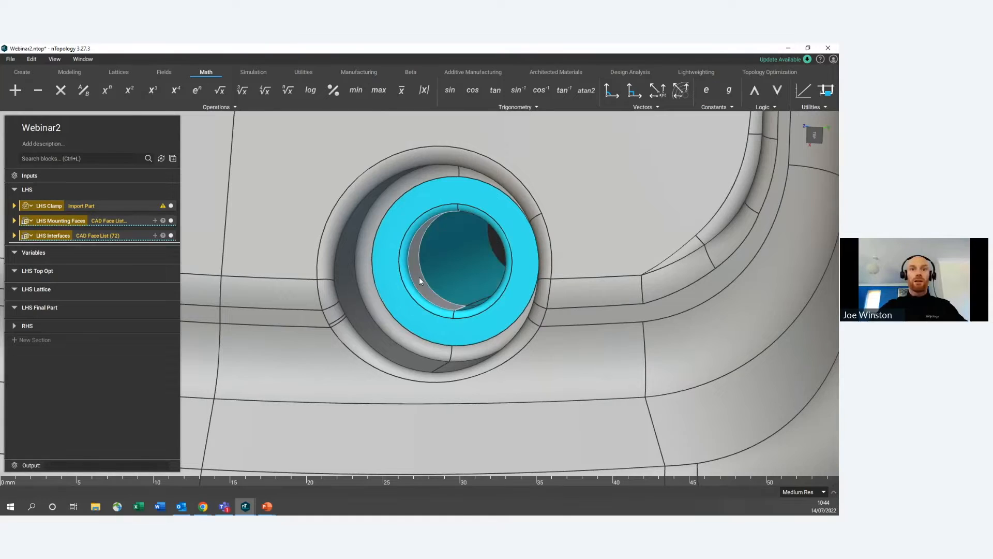
Step: Create a CAD face list variable from the selected faces and rename it Bolt Holes
{"action": "right_click", "coordinate": [445, 254]}
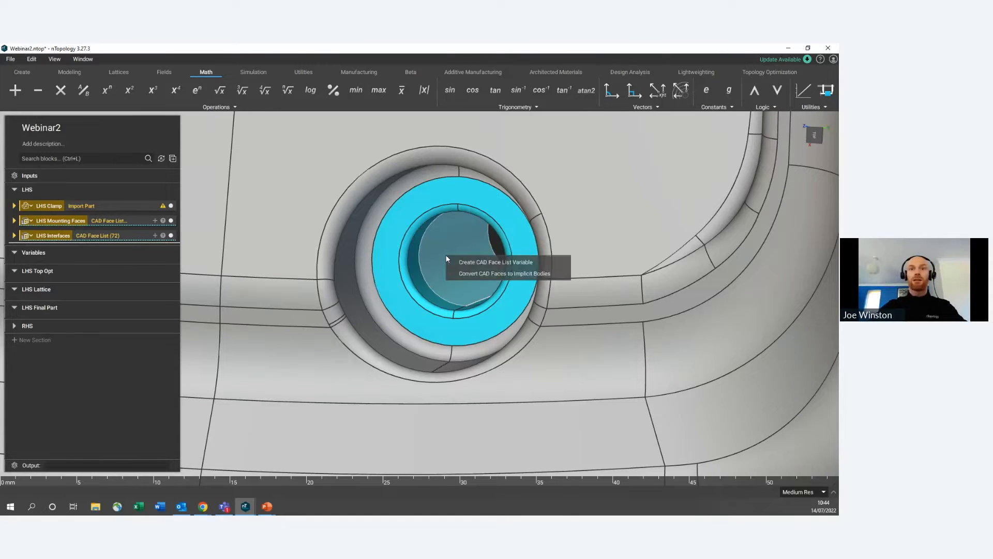
{"action": "left_click", "coordinate": [474, 260]}
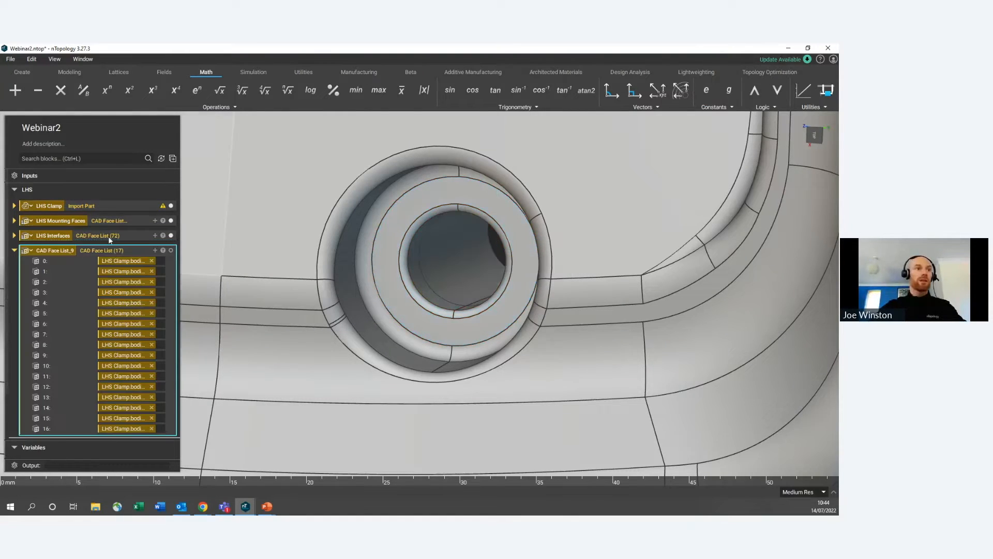
{"action": "left_click", "coordinate": [103, 251]}
{"action": "double_click", "coordinate": [55, 251]}
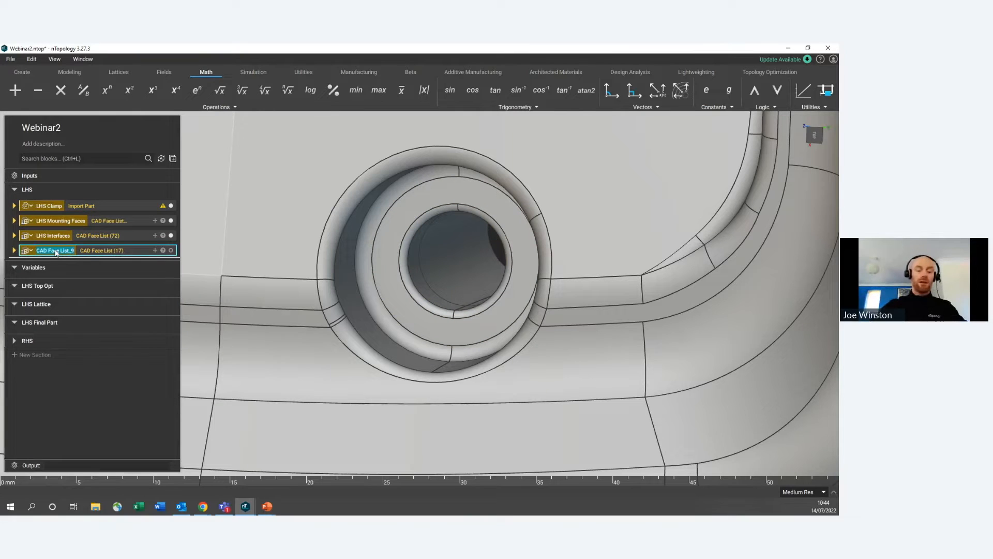
{"action": "type", "text": "Bolt"}
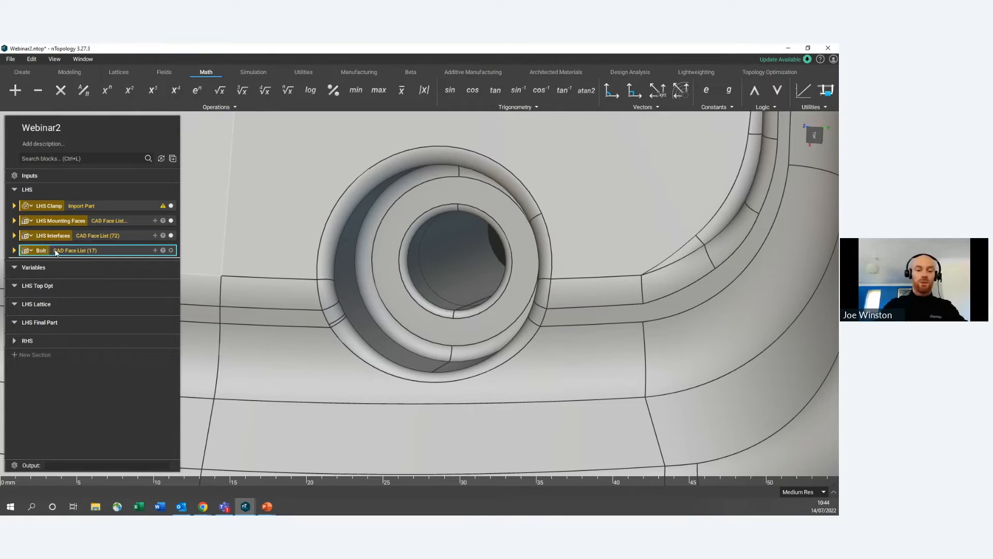
{"action": "type", "text": " Holes"}
{"action": "key", "text": "Return"}
Step: Import Clamping plate.stp into the LHS section
{"action": "scroll", "coordinate": [311, 308], "scroll_direction": "down", "scroll_amount": 5}
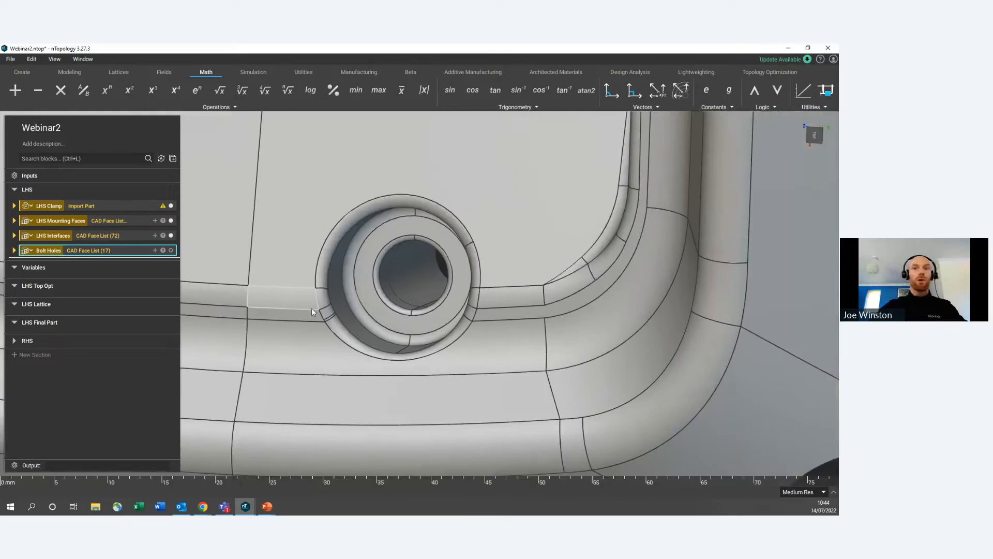
{"action": "scroll", "coordinate": [312, 309], "scroll_direction": "down", "scroll_amount": 3}
{"action": "right_click_drag", "start_coordinate": [340, 259], "coordinate": [256, 260]}
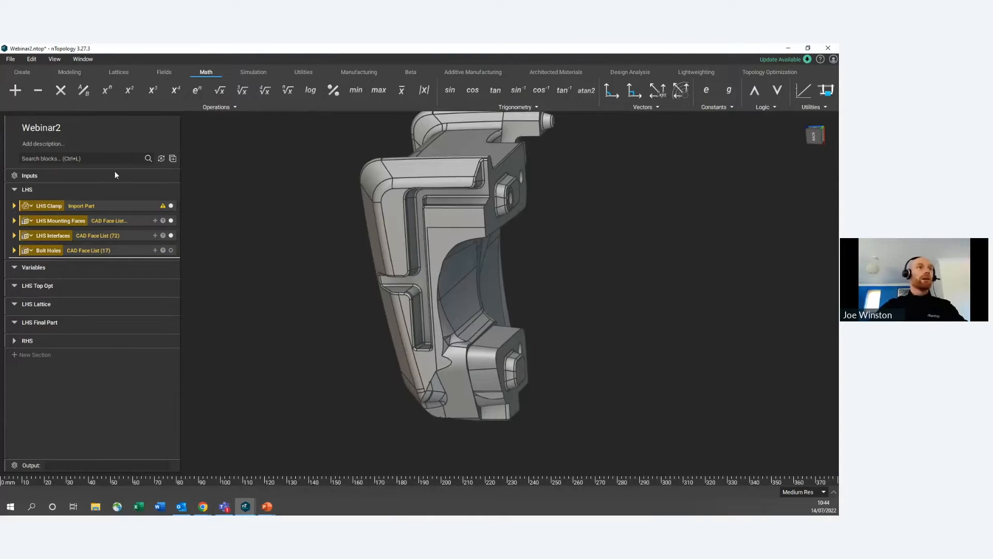
{"action": "left_click", "coordinate": [11, 59]}
{"action": "left_click", "coordinate": [37, 119]}
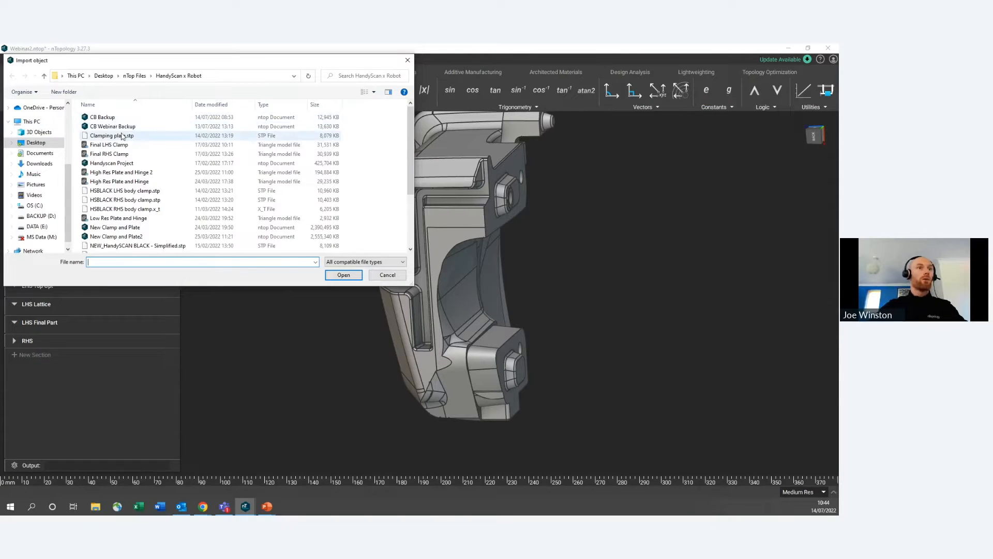
{"action": "double_click", "coordinate": [123, 136]}
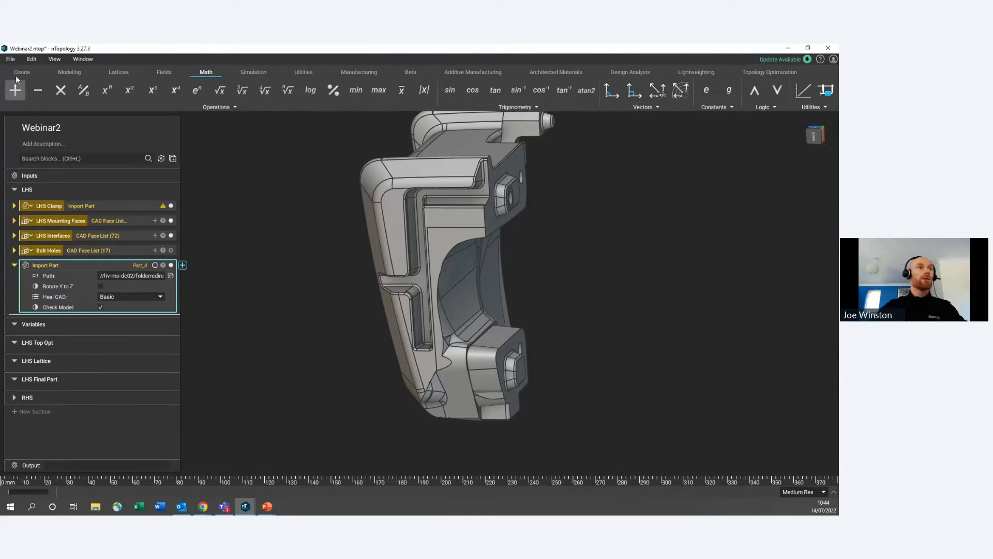
Step: Import a second CAD part from the HandyScan x Robot folder into the LHS section
{"action": "left_click", "coordinate": [10, 60]}
{"action": "left_click", "coordinate": [38, 116]}
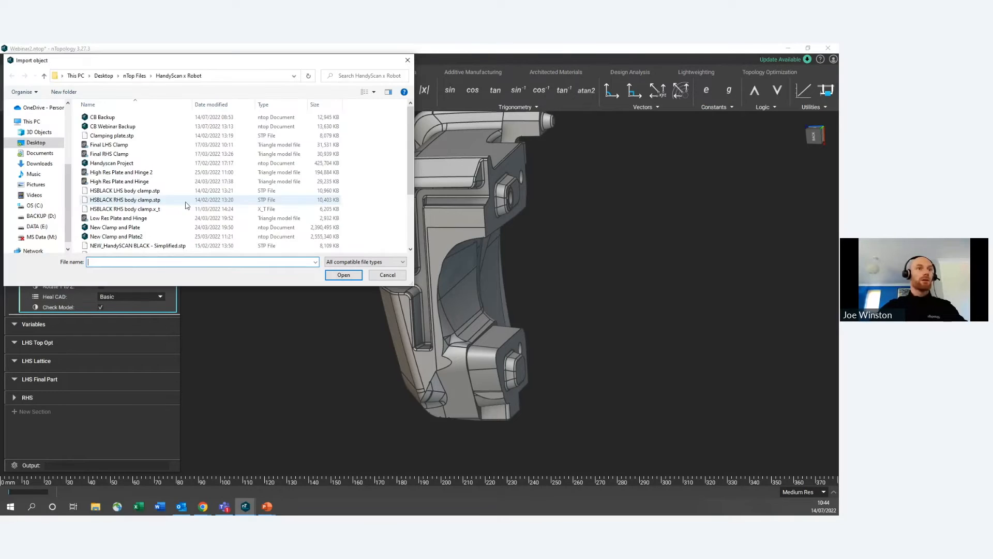
{"action": "left_click", "coordinate": [121, 221]}
{"action": "left_click", "coordinate": [334, 275]}
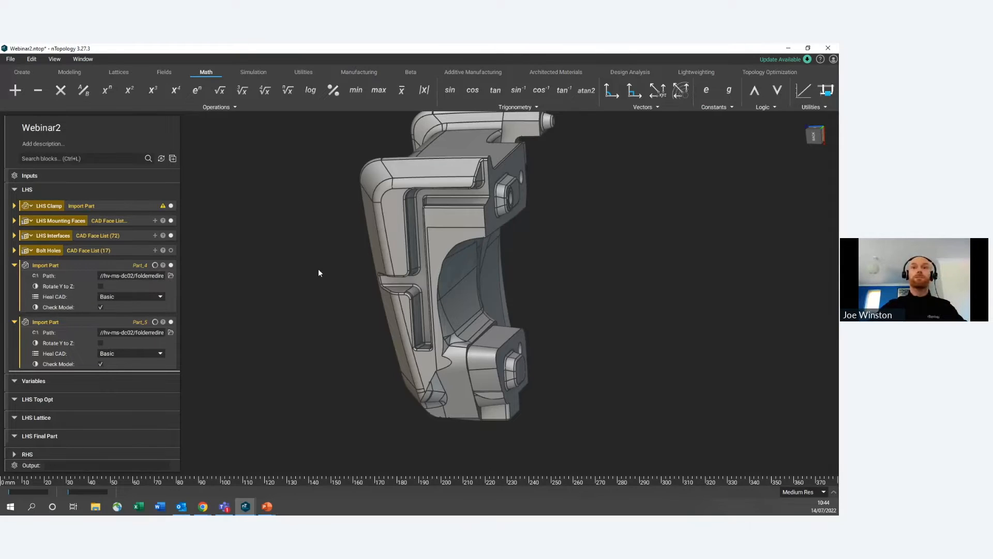
Step: Examine how the imported parts sit against the LHS Clamp, closing in on the contact area at the clamp's upper lip
{"action": "scroll", "coordinate": [318, 268], "scroll_direction": "down", "scroll_amount": 2}
{"action": "right_click_drag", "start_coordinate": [327, 277], "coordinate": [244, 230]}
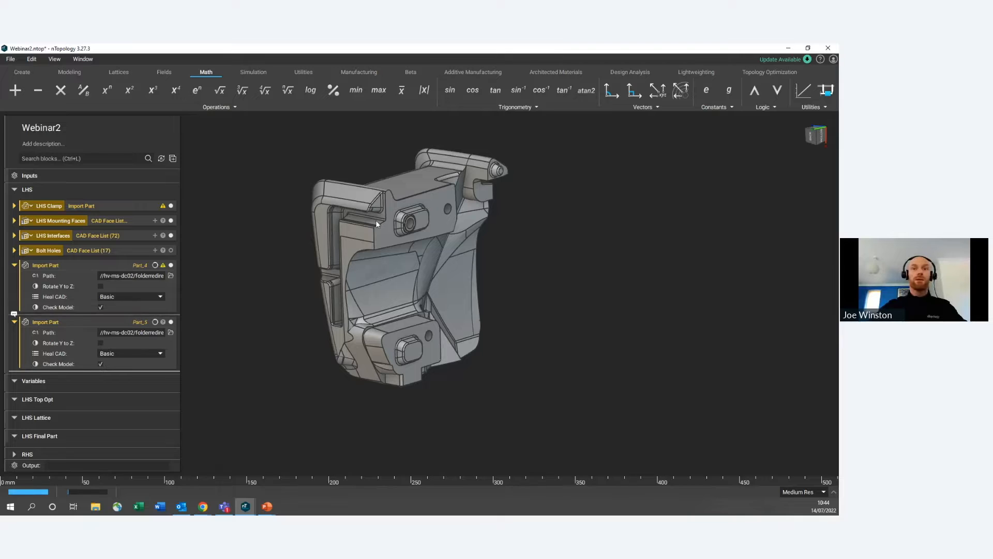
{"action": "middle_click_drag", "start_coordinate": [487, 184], "coordinate": [468, 287]}
{"action": "right_click_drag", "start_coordinate": [370, 249], "coordinate": [349, 214]}
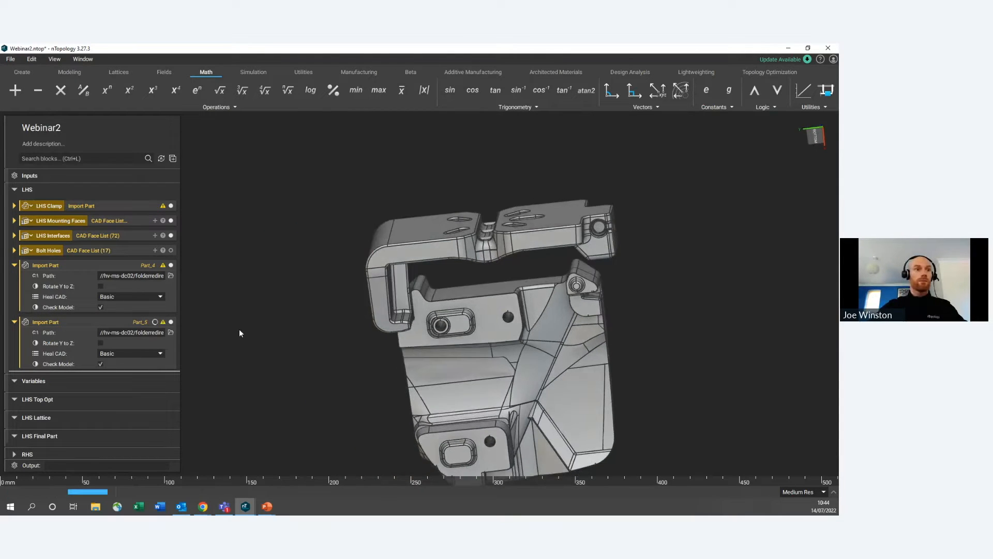
{"action": "right_click_drag", "start_coordinate": [550, 228], "coordinate": [362, 238]}
{"action": "scroll", "coordinate": [498, 237], "scroll_direction": "down", "scroll_amount": 3}
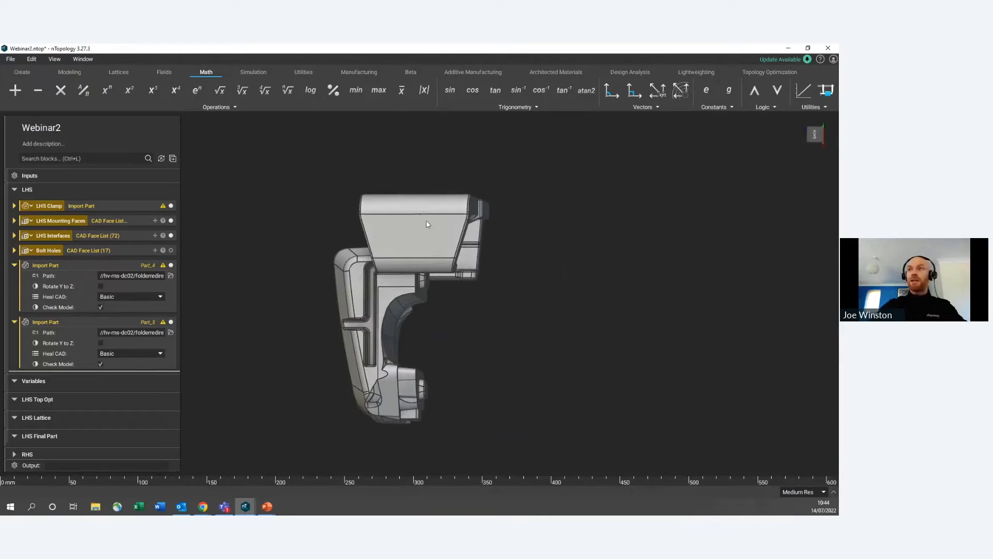
{"action": "left_click", "coordinate": [809, 140]}
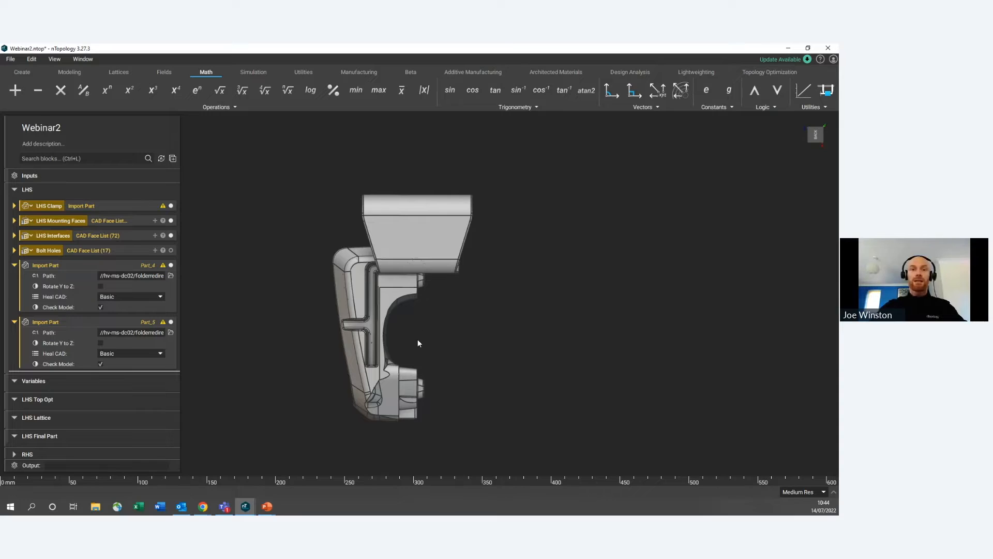
{"action": "right_click_drag", "start_coordinate": [411, 331], "coordinate": [538, 327]}
{"action": "scroll", "coordinate": [369, 260], "scroll_direction": "up", "scroll_amount": 2}
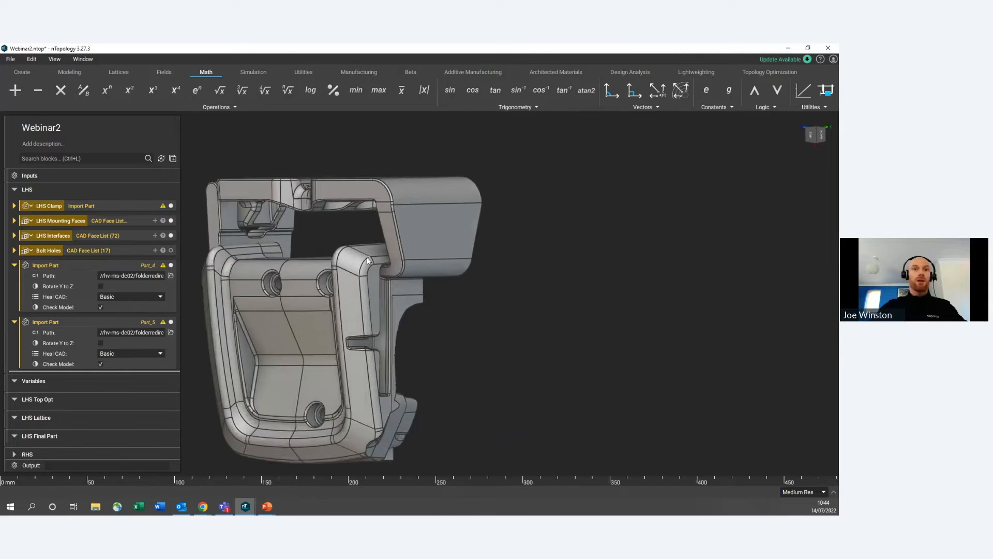
{"action": "scroll", "coordinate": [368, 260], "scroll_direction": "up", "scroll_amount": 3}
{"action": "scroll", "coordinate": [434, 259], "scroll_direction": "up", "scroll_amount": 3}
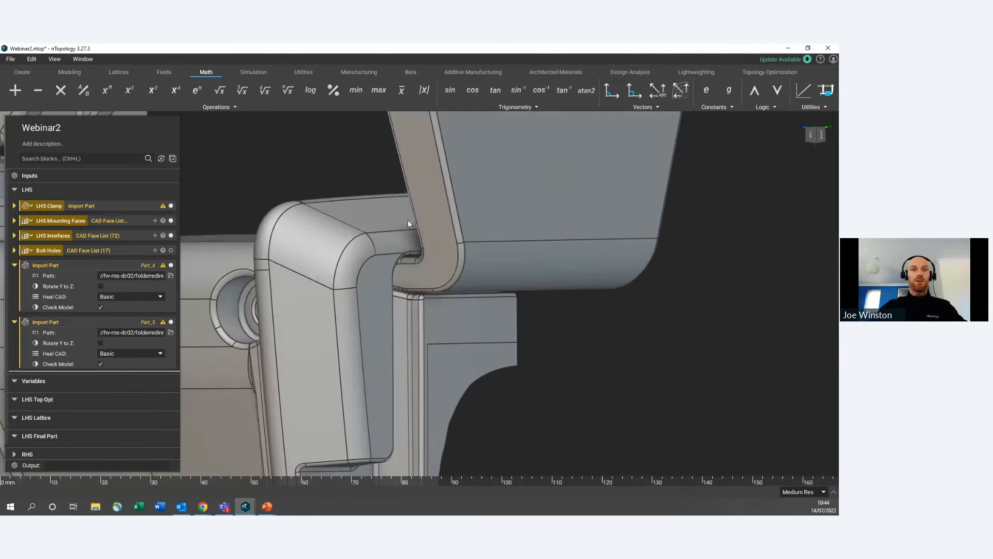
{"action": "scroll", "coordinate": [404, 263], "scroll_direction": "up", "scroll_amount": 3}
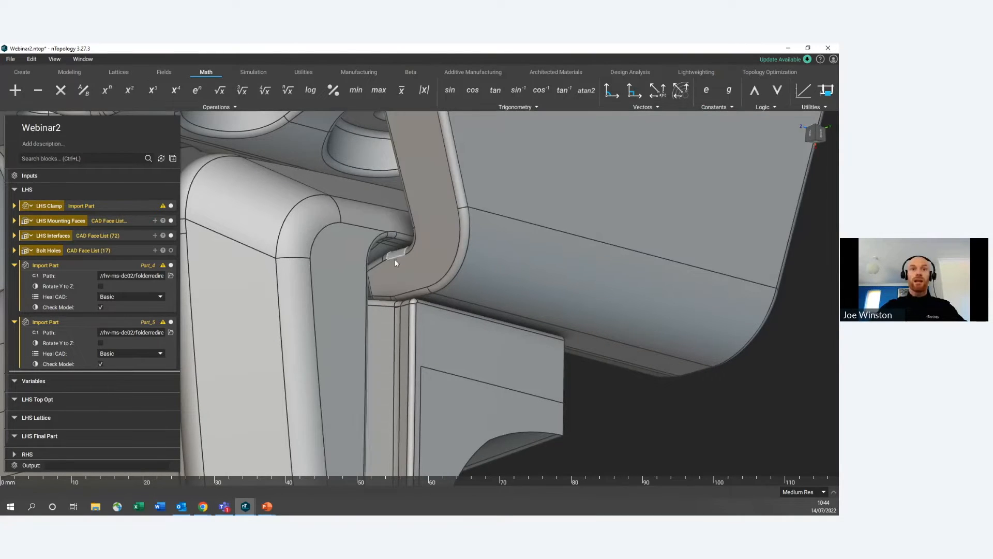
{"action": "scroll", "coordinate": [403, 263], "scroll_direction": "up", "scroll_amount": 3}
Step: Hide the imported parts and the face lists so that only the LHS Clamp is displayed
{"action": "left_click", "coordinate": [170, 265]}
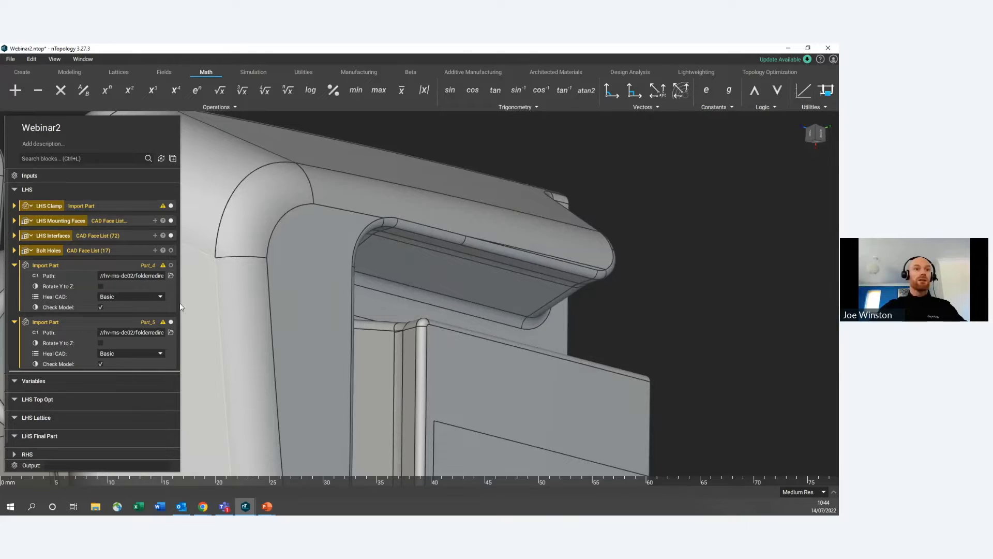
{"action": "scroll", "coordinate": [418, 264], "scroll_direction": "up", "scroll_amount": 3}
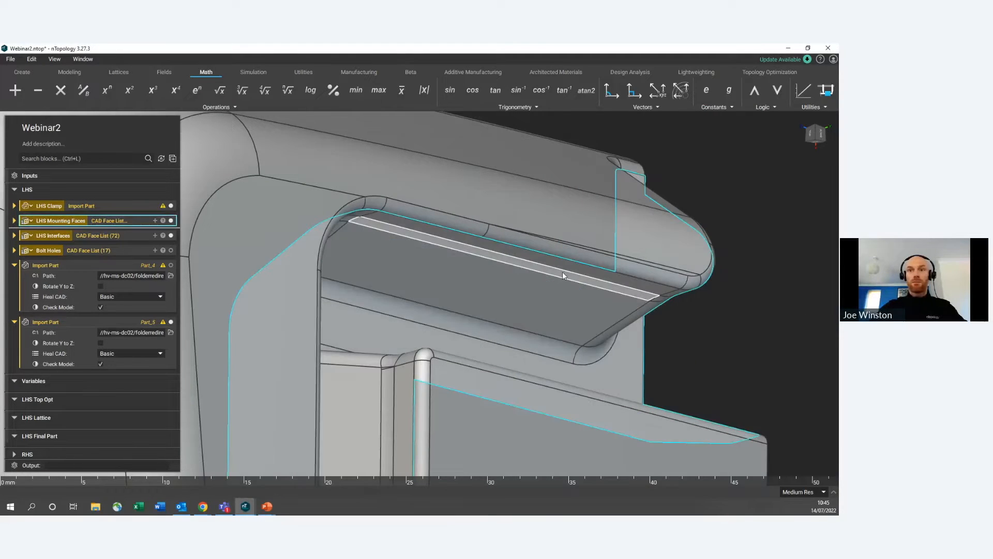
{"action": "left_click", "coordinate": [147, 206]}
{"action": "scroll", "coordinate": [550, 284], "scroll_direction": "up", "scroll_amount": 4}
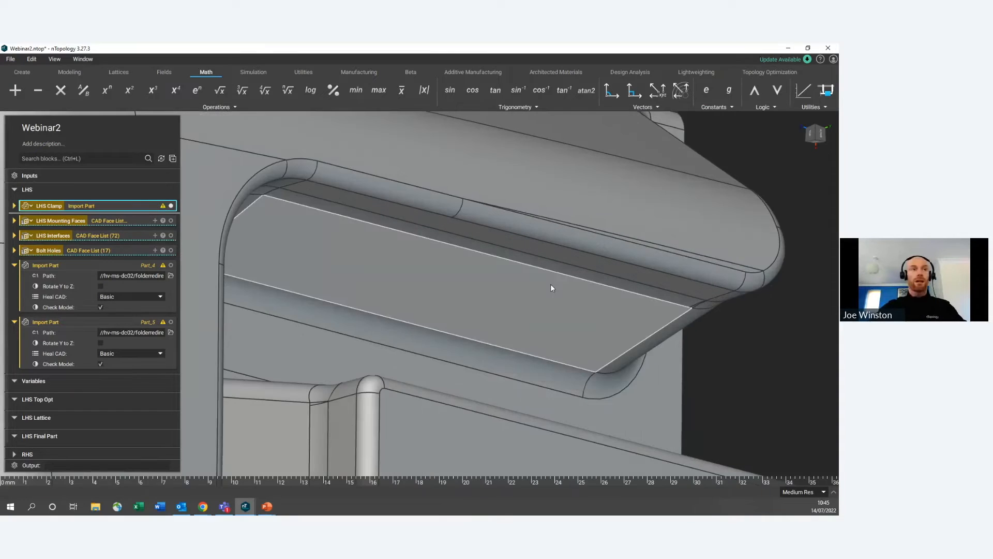
Step: Select the contact faces on the underside of the LHS Clamp's upper lip
{"action": "scroll", "coordinate": [551, 284], "scroll_direction": "down", "scroll_amount": 3}
{"action": "left_click", "coordinate": [514, 278]}
{"action": "left_click", "coordinate": [517, 256]}
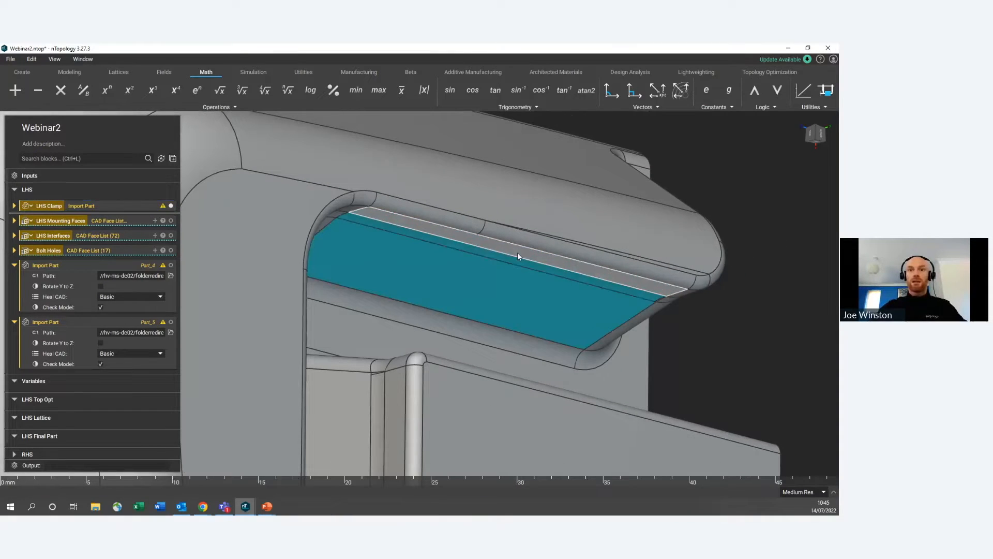
{"action": "scroll", "coordinate": [522, 265], "scroll_direction": "down", "scroll_amount": 8}
{"action": "right_click_drag", "start_coordinate": [380, 310], "coordinate": [680, 221]}
{"action": "scroll", "coordinate": [320, 275], "scroll_direction": "up", "scroll_amount": 3}
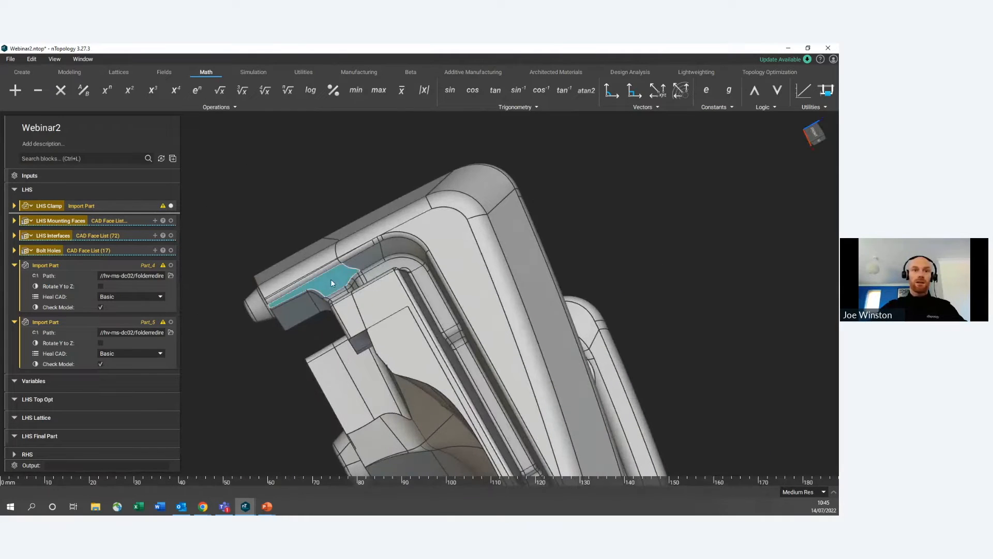
Step: Create a CAD face list variable from the selected lip faces, rename it Vertical Force Faces and collapse it
{"action": "right_click", "coordinate": [364, 264]}
{"action": "left_click", "coordinate": [384, 264]}
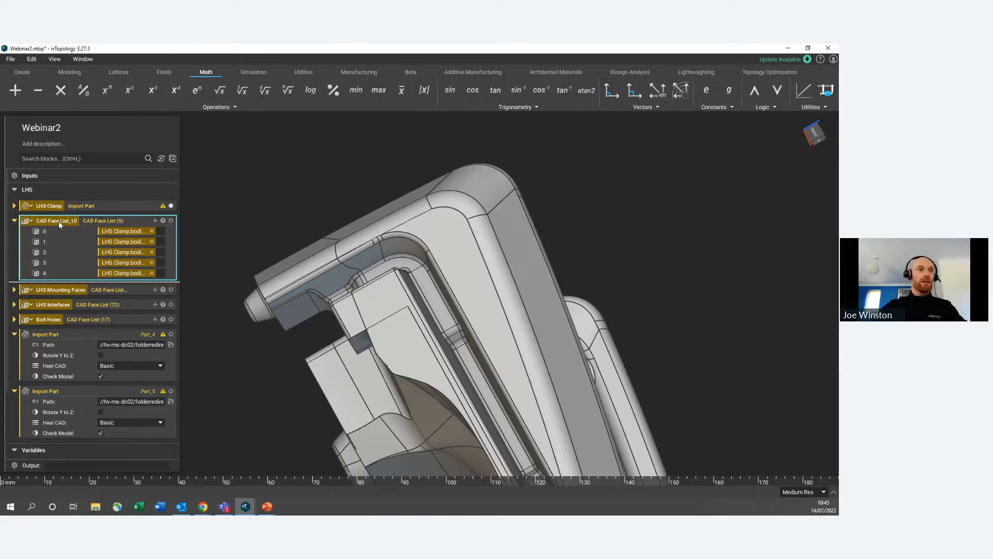
{"action": "type", "text": "Vertical F"}
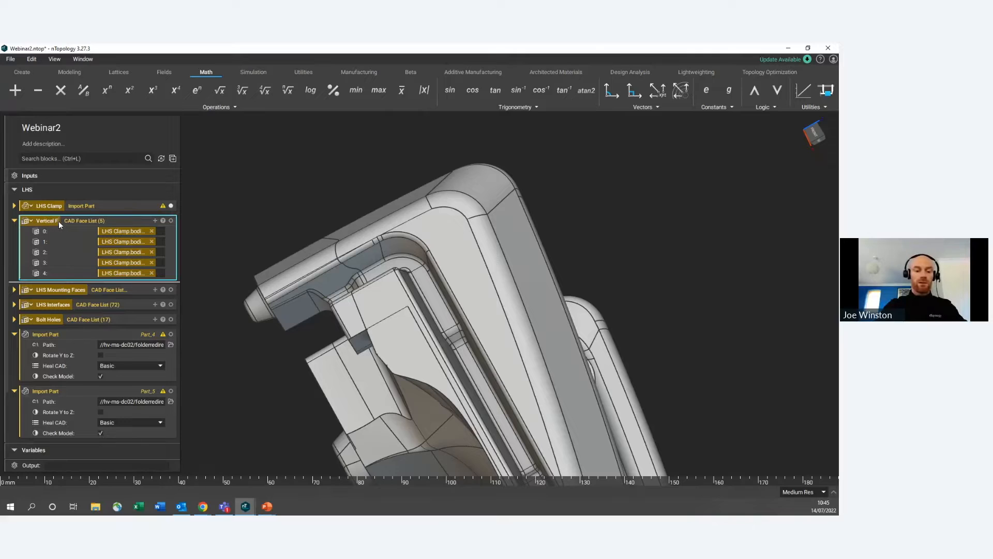
{"action": "type", "text": "acce Faces"}
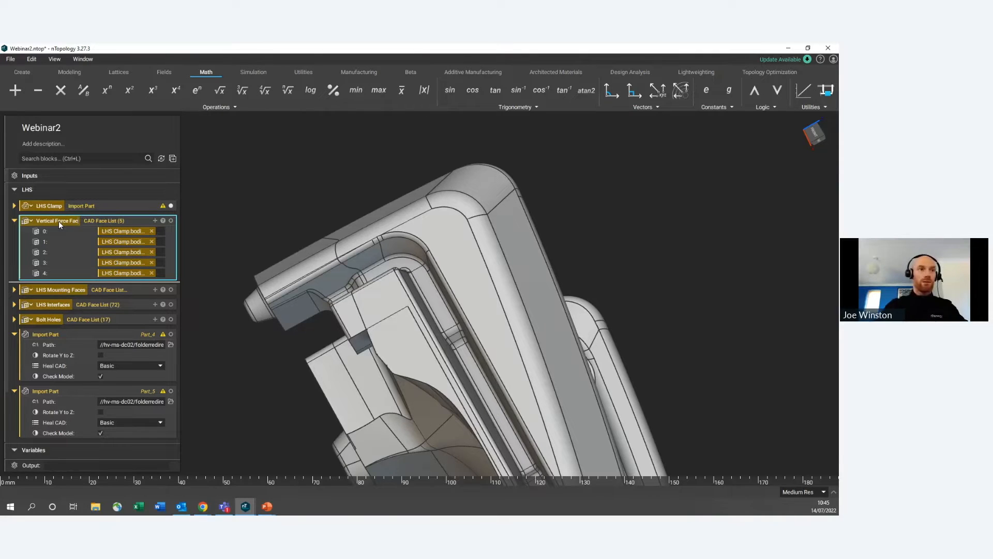
{"action": "left_click", "coordinate": [225, 222]}
{"action": "double_click", "coordinate": [122, 223]}
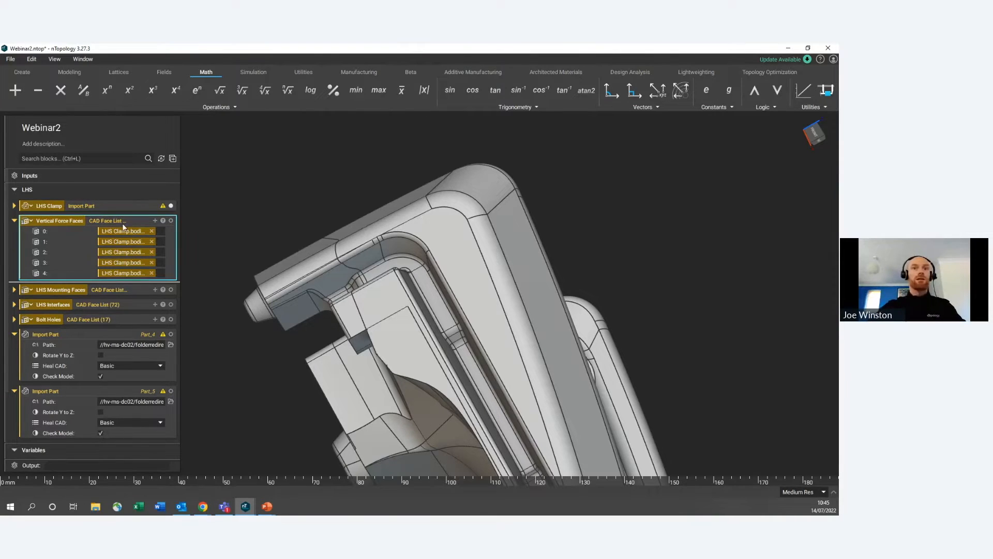
Step: Select the flat inner wall faces of the two recesses on the back of the LHS Clamp, together with their adjoining strip faces
{"action": "scroll", "coordinate": [256, 245], "scroll_direction": "down", "scroll_amount": 1}
{"action": "scroll", "coordinate": [257, 245], "scroll_direction": "down", "scroll_amount": 3}
{"action": "middle_click_drag", "start_coordinate": [296, 268], "coordinate": [607, 240]}
{"action": "scroll", "coordinate": [441, 223], "scroll_direction": "up", "scroll_amount": 4}
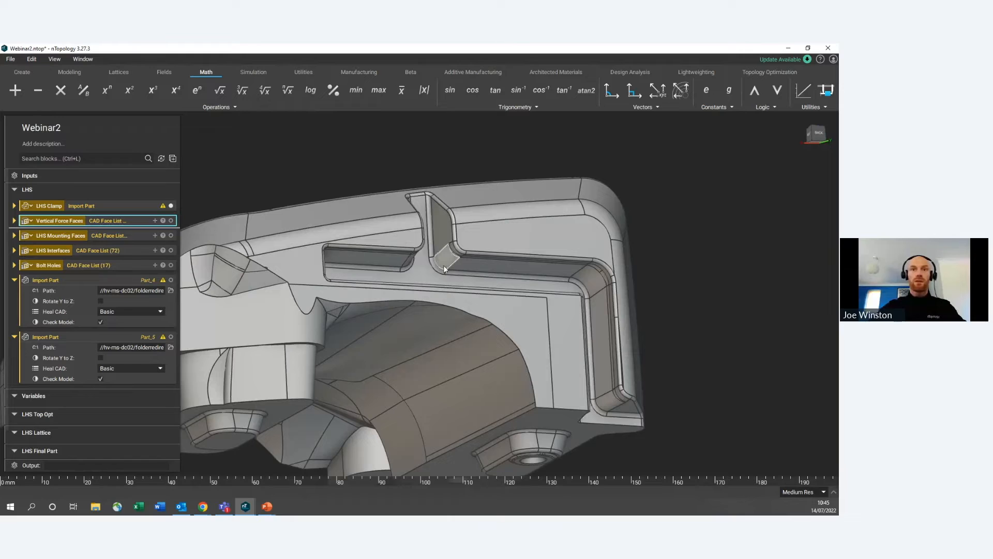
{"action": "scroll", "coordinate": [441, 220], "scroll_direction": "up", "scroll_amount": 5}
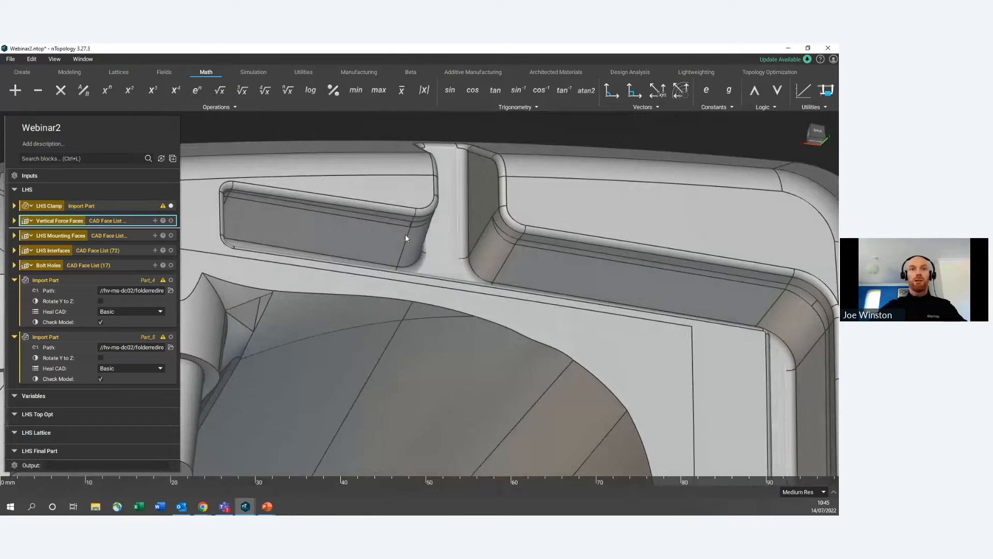
{"action": "left_click", "coordinate": [405, 238]}
{"action": "left_click", "coordinate": [543, 273]}
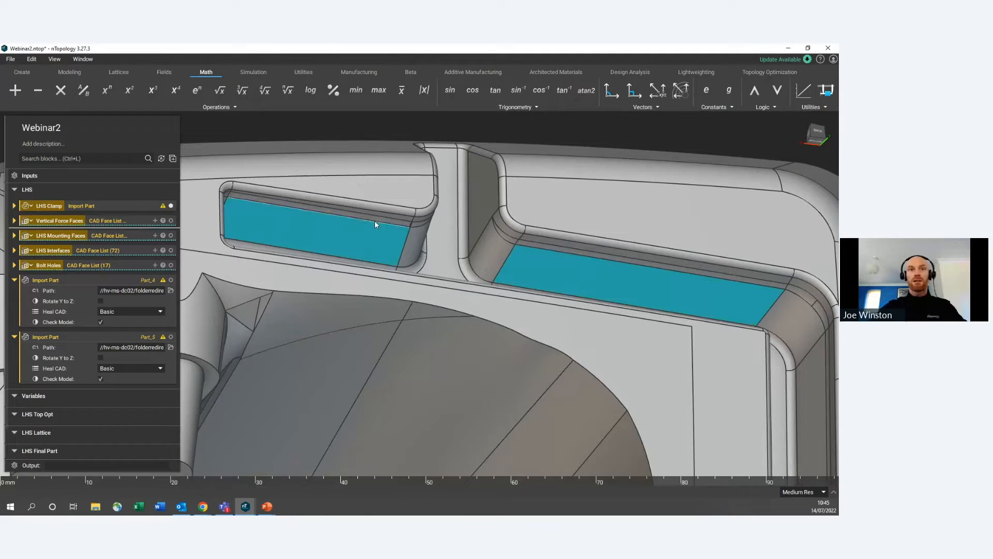
{"action": "left_click", "coordinate": [374, 220]}
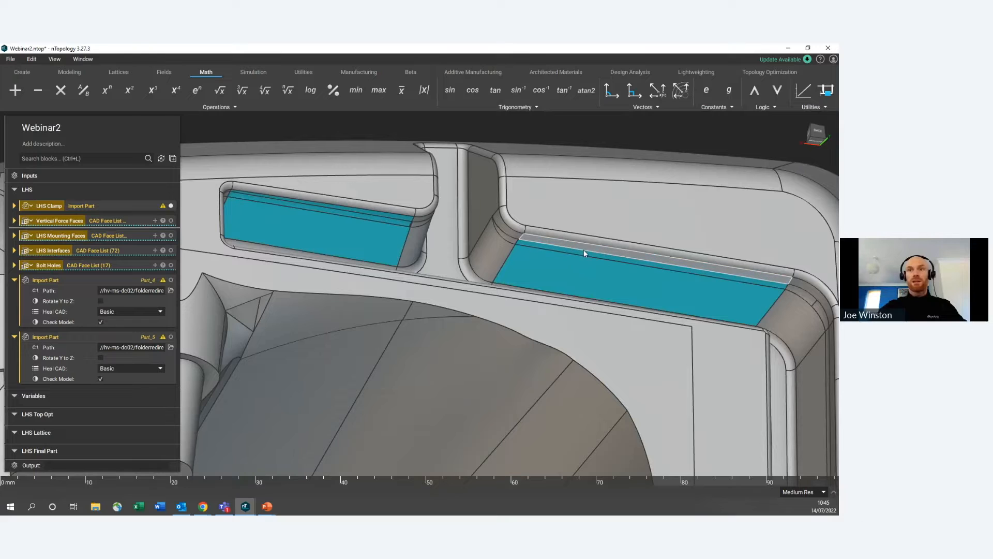
{"action": "scroll", "coordinate": [585, 249], "scroll_direction": "down", "scroll_amount": 5}
{"action": "right_click_drag", "start_coordinate": [595, 290], "coordinate": [417, 215]}
{"action": "middle_click_drag", "start_coordinate": [279, 124], "coordinate": [388, 322]}
{"action": "left_click", "coordinate": [388, 320]}
{"action": "scroll", "coordinate": [387, 320], "scroll_direction": "down", "scroll_amount": 2}
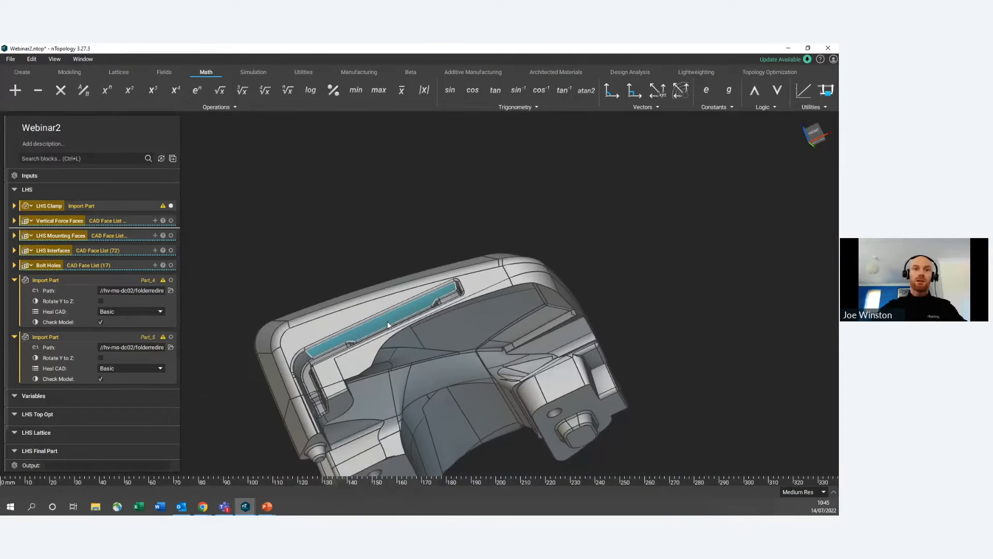
Step: Create a CAD face list variable from the selected recess faces, rename it 90 Degree Force Faces and collapse it
{"action": "right_click", "coordinate": [387, 321]}
{"action": "left_click", "coordinate": [414, 329]}
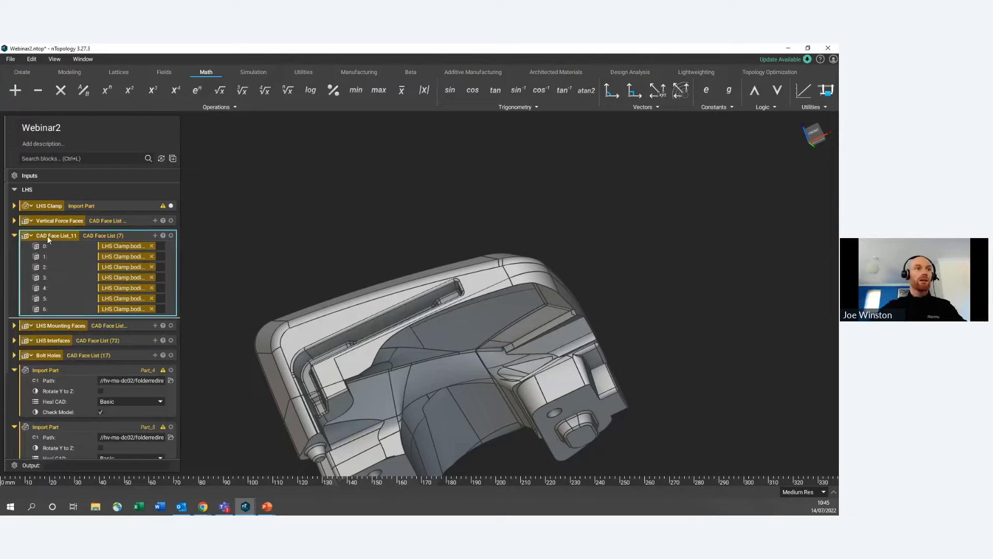
{"action": "type", "text": "90"}
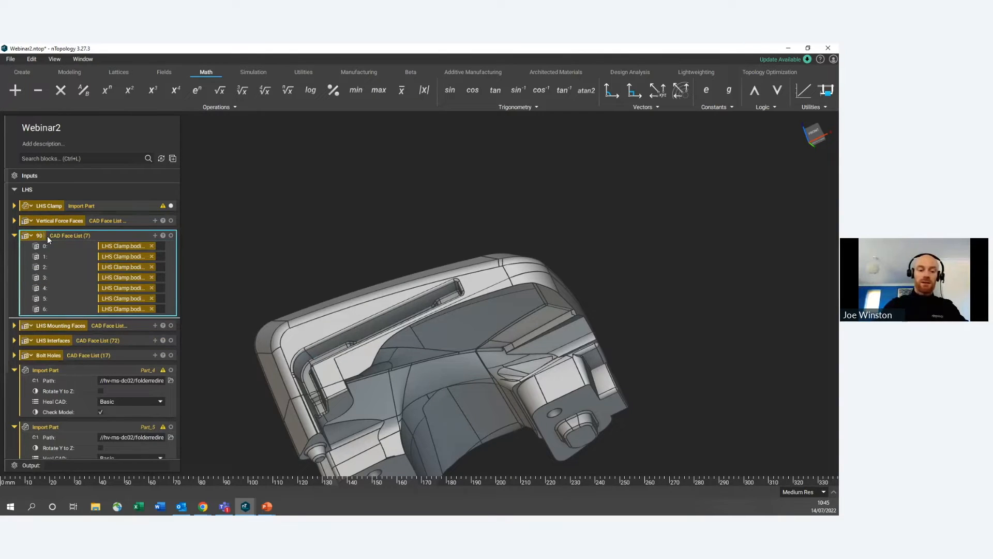
{"action": "type", "text": " Degree For"}
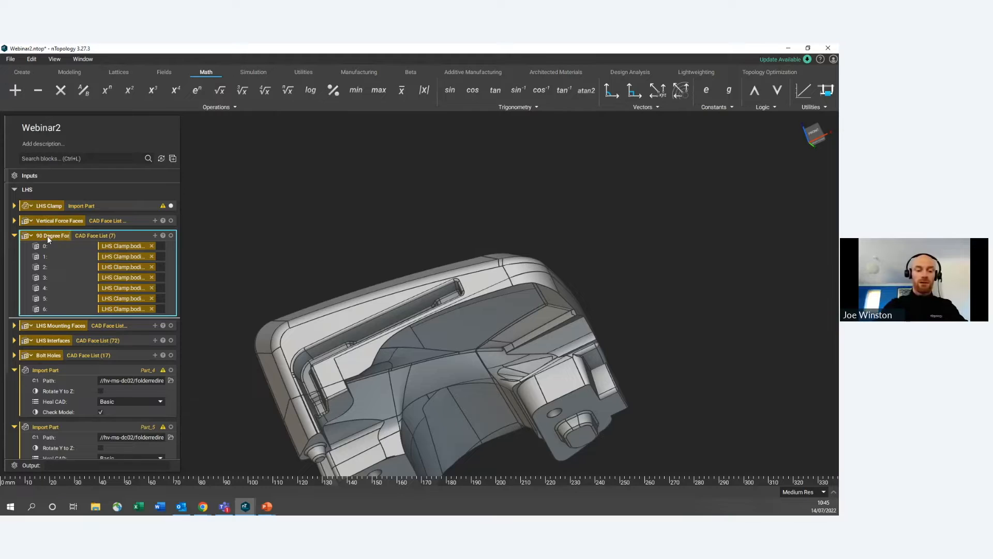
{"action": "type", "text": "ce Faces"}
{"action": "key", "text": "Return"}
{"action": "double_click", "coordinate": [121, 236]}
{"action": "left_click", "coordinate": [239, 234]}
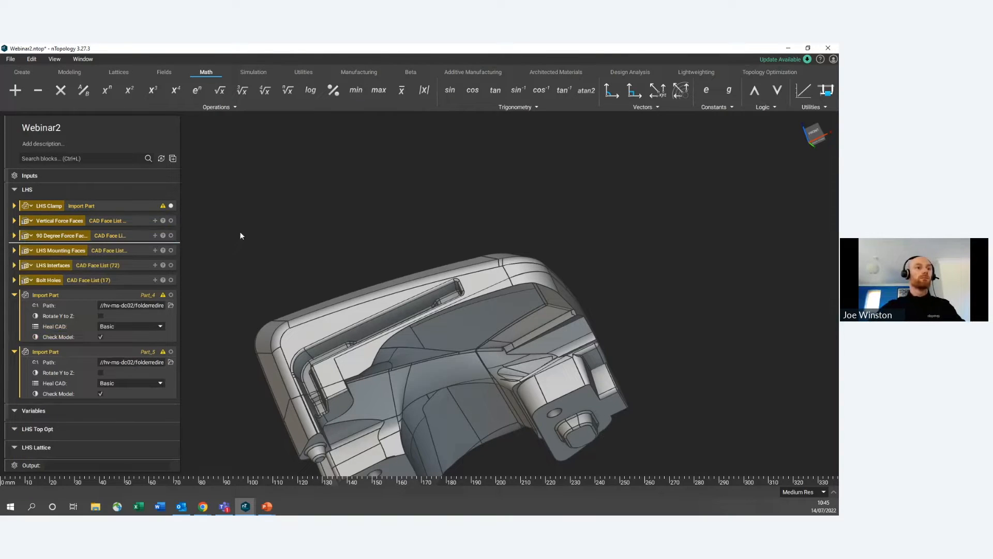
Step: Display the two imported mating parts together with the LHS Clamp and view the assembly from the front
{"action": "scroll", "coordinate": [138, 281], "scroll_direction": "down", "scroll_amount": 3}
{"action": "left_click", "coordinate": [171, 249]}
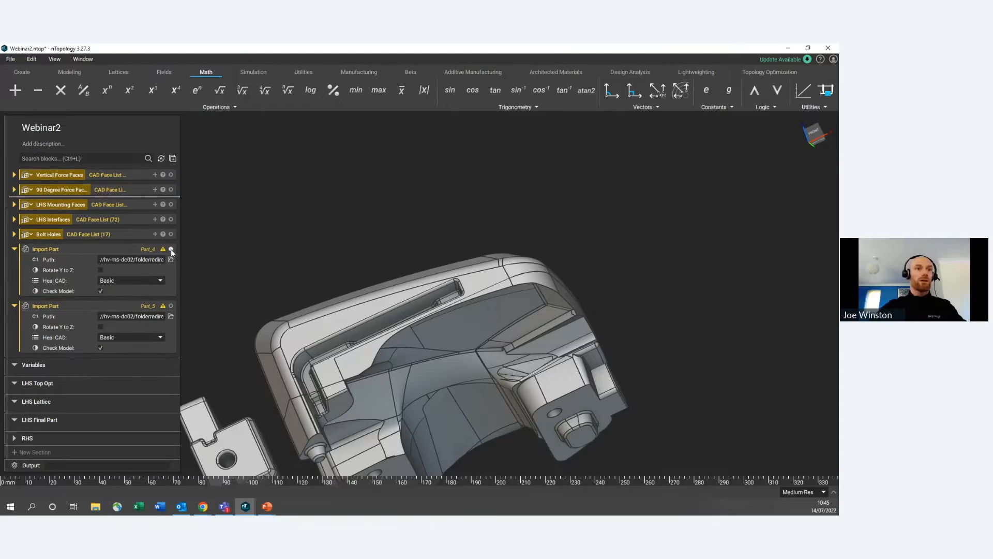
{"action": "left_click", "coordinate": [171, 307]}
{"action": "scroll", "coordinate": [290, 287], "scroll_direction": "down", "scroll_amount": 4}
{"action": "middle_click_drag", "start_coordinate": [290, 288], "coordinate": [414, 227]}
Step: Delete the two Import Part blocks of the mating parts from the LHS section
{"action": "left_click", "coordinate": [104, 250]}
{"action": "key", "text": "Delete"}
{"action": "left_click", "coordinate": [114, 294]}
{"action": "key", "text": "Delete"}
{"action": "scroll", "coordinate": [322, 258], "scroll_direction": "down", "scroll_amount": 2}
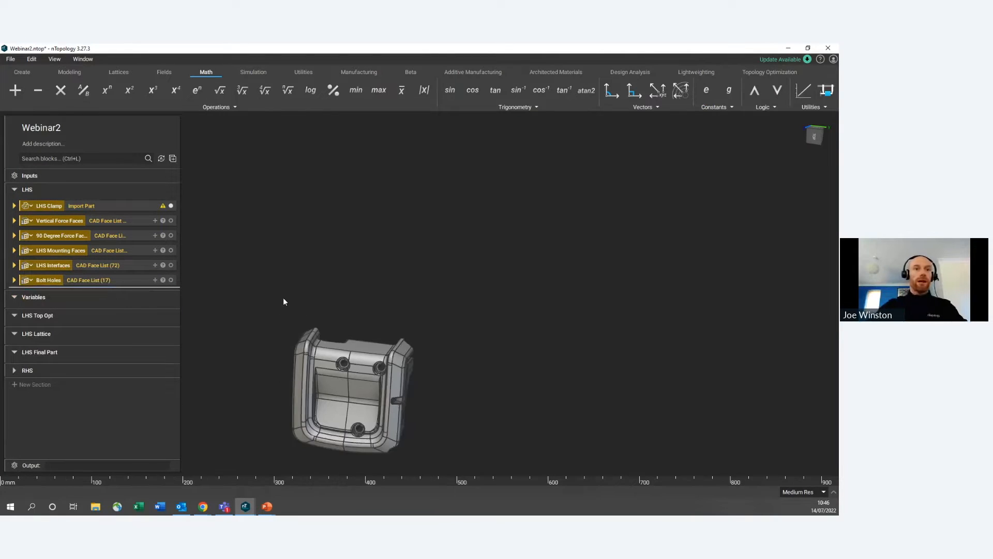
{"action": "middle_click_drag", "start_coordinate": [316, 377], "coordinate": [329, 316]}
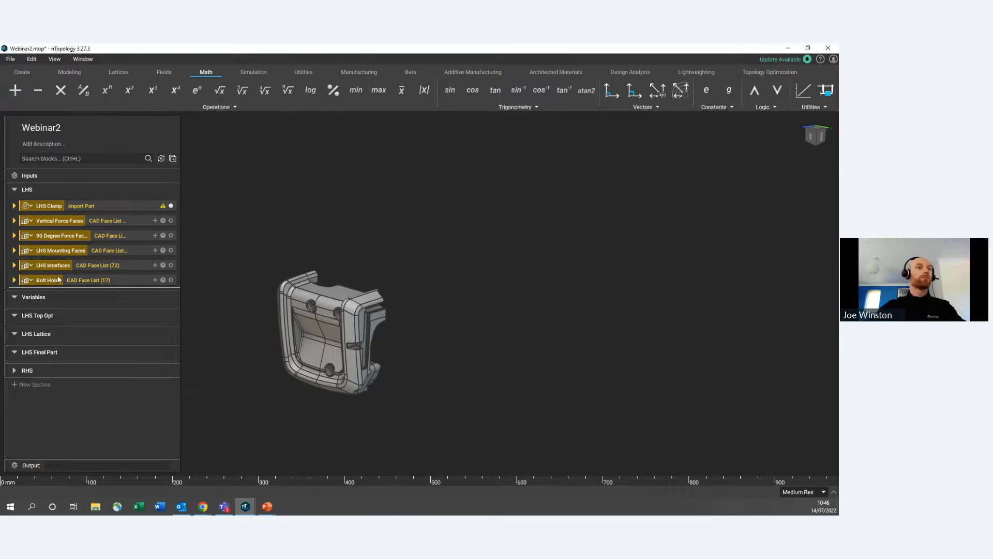
Step: Add a Topology Optimization block to the LHS Top Opt section
{"action": "left_click", "coordinate": [120, 206]}
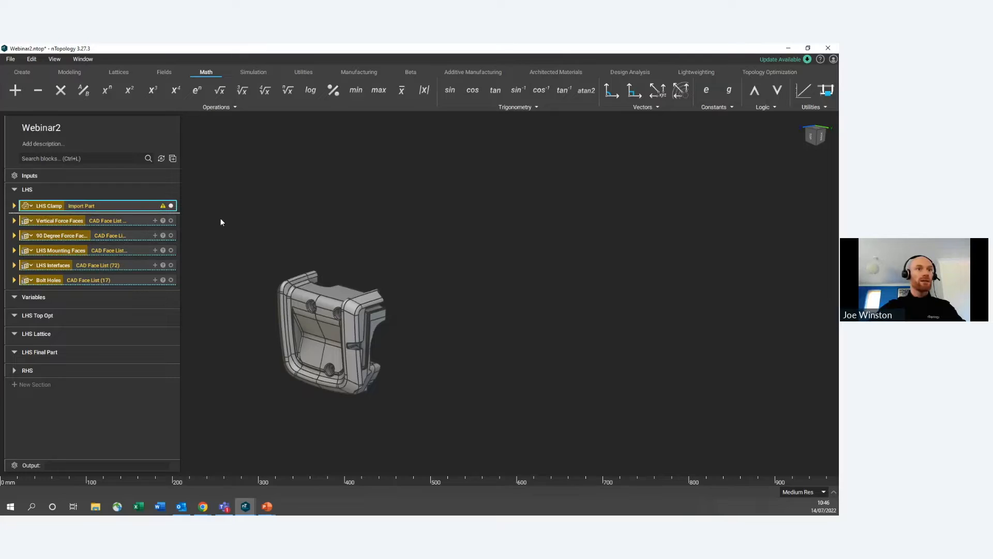
{"action": "left_click", "coordinate": [72, 322]}
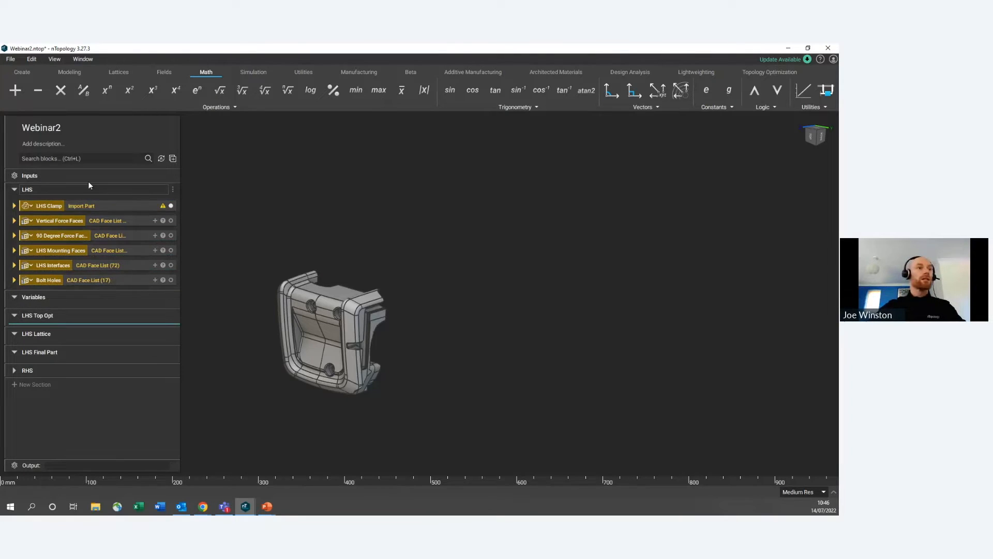
{"action": "left_click", "coordinate": [101, 158]}
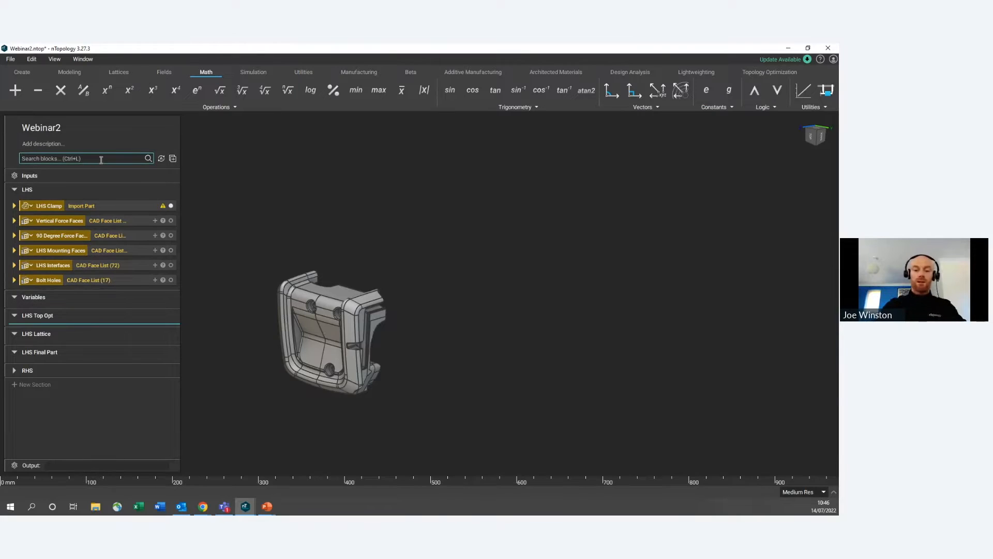
{"action": "type", "text": "opt"}
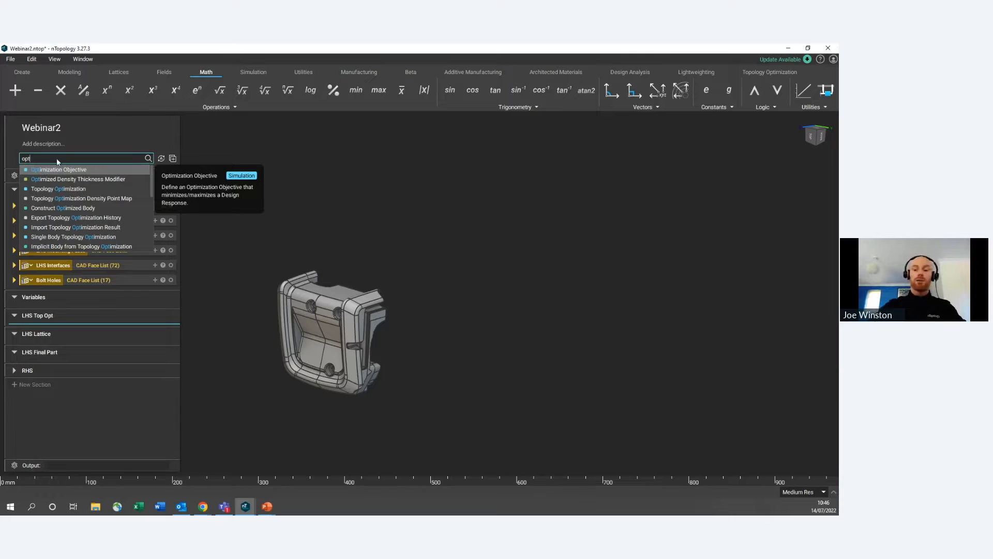
{"action": "key", "text": "BackSpace"}
{"action": "key", "text": "BackSpace"}
{"action": "key", "text": "BackSpace"}
{"action": "type", "text": "top o"}
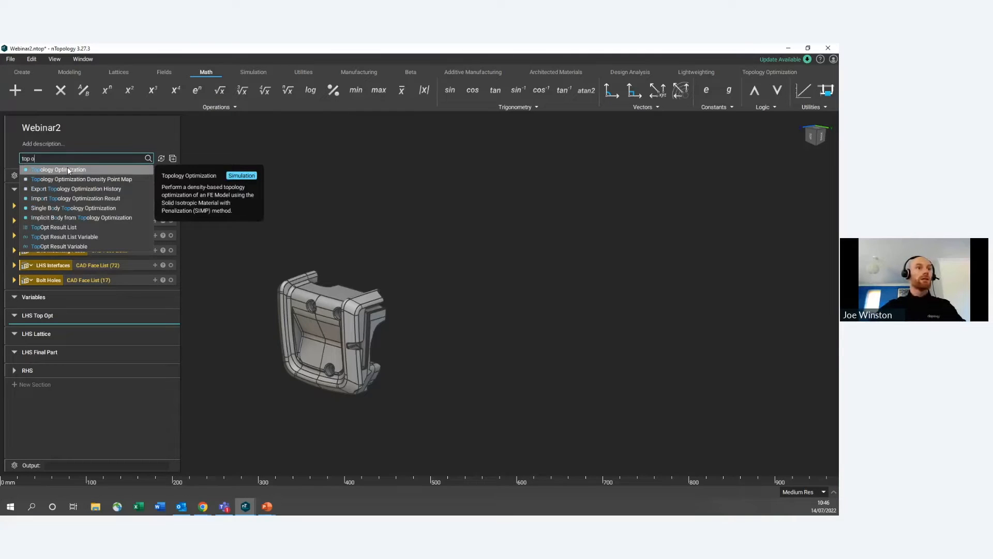
{"action": "left_click", "coordinate": [68, 169]}
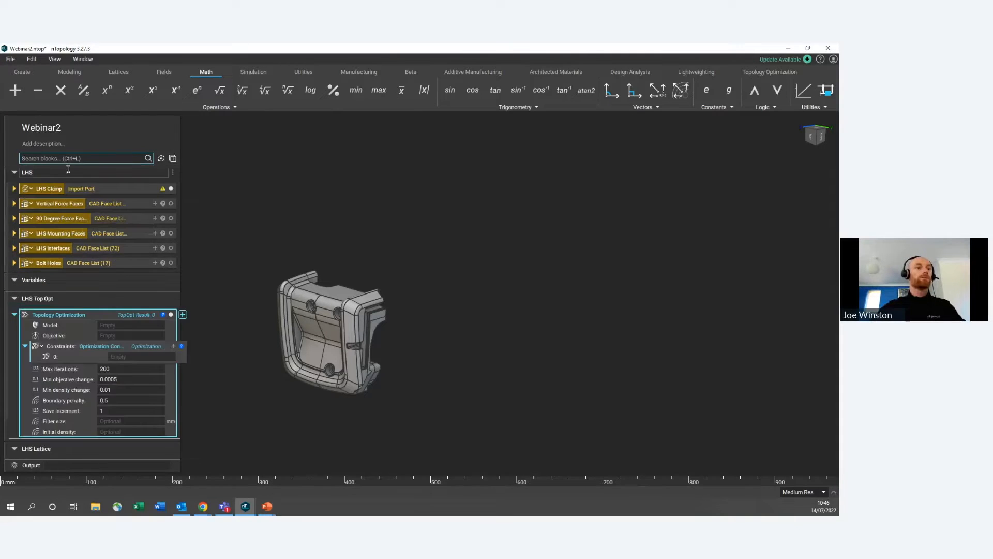
Step: Turn the Model, Objective and Constraints inputs of the Topology Optimization block into separate variables
{"action": "scroll", "coordinate": [114, 315], "scroll_direction": "down", "scroll_amount": 2}
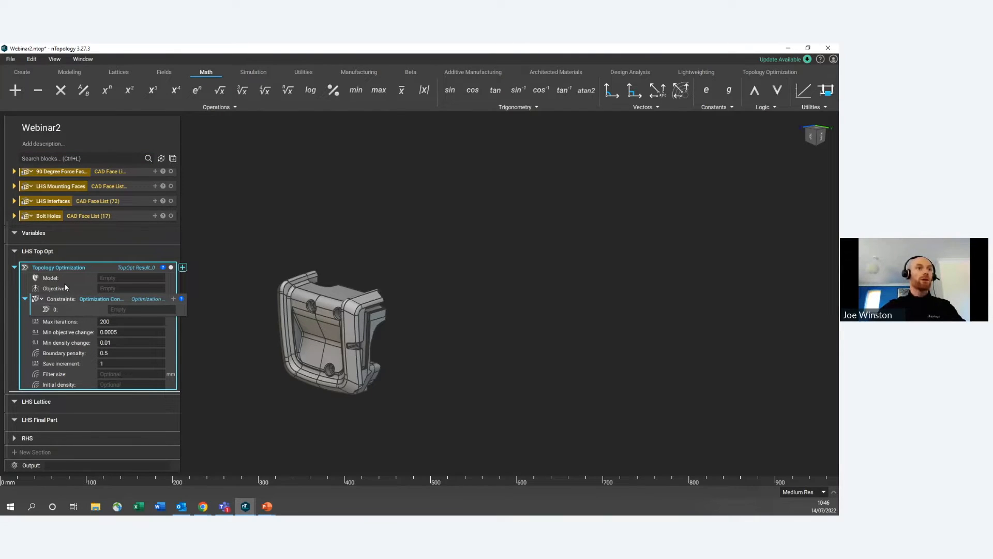
{"action": "right_click", "coordinate": [51, 277]}
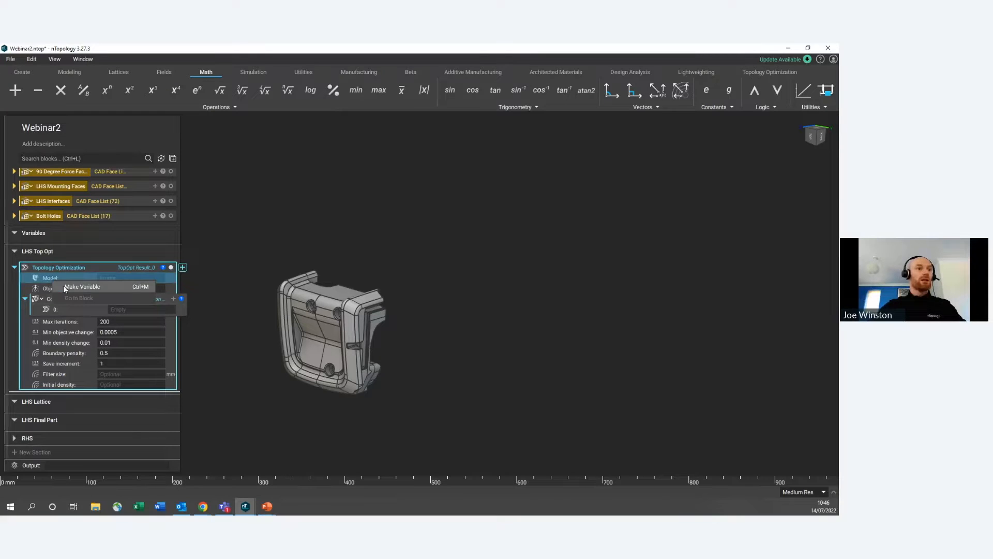
{"action": "left_click", "coordinate": [63, 285]}
{"action": "right_click", "coordinate": [55, 303]}
{"action": "left_click", "coordinate": [67, 309]}
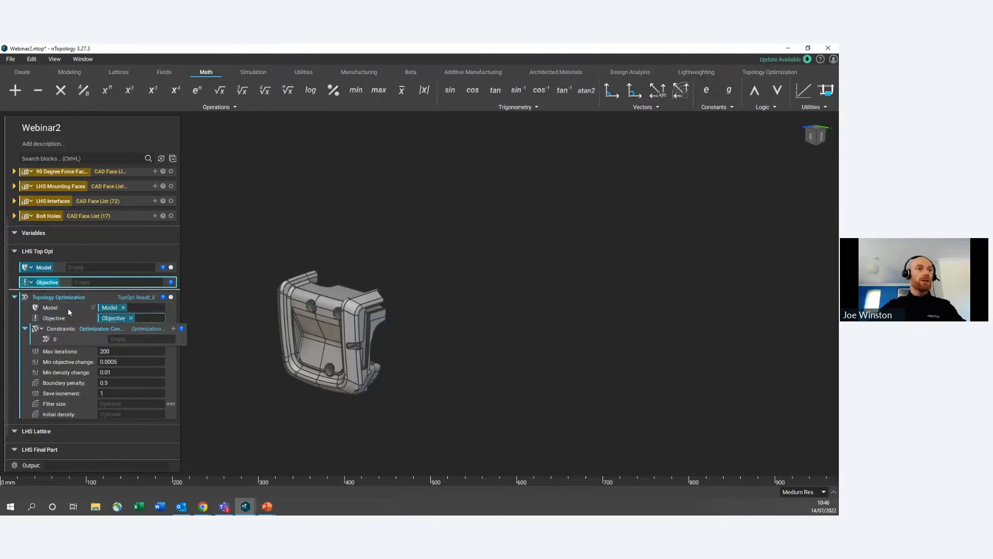
{"action": "right_click", "coordinate": [56, 328]}
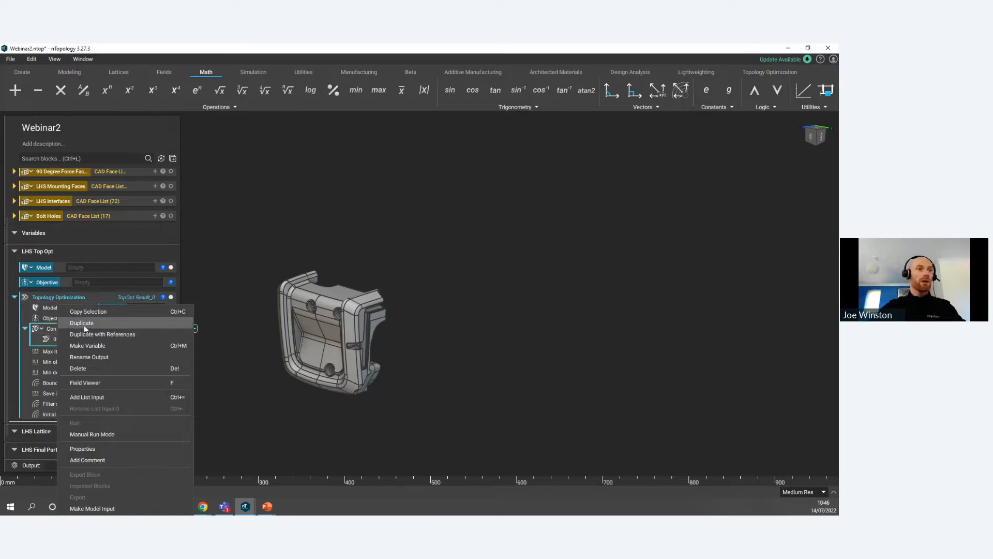
{"action": "left_click", "coordinate": [93, 345]}
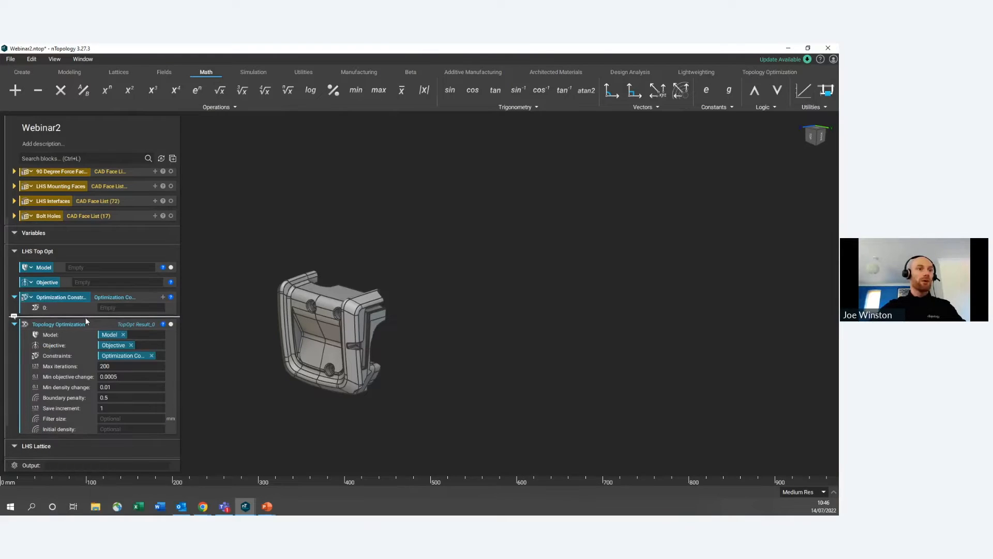
Step: Review the Topology Optimization block's maximum iterations and boundary penalty settings, and collapse the block
{"action": "scroll", "coordinate": [85, 318], "scroll_direction": "down", "scroll_amount": 1}
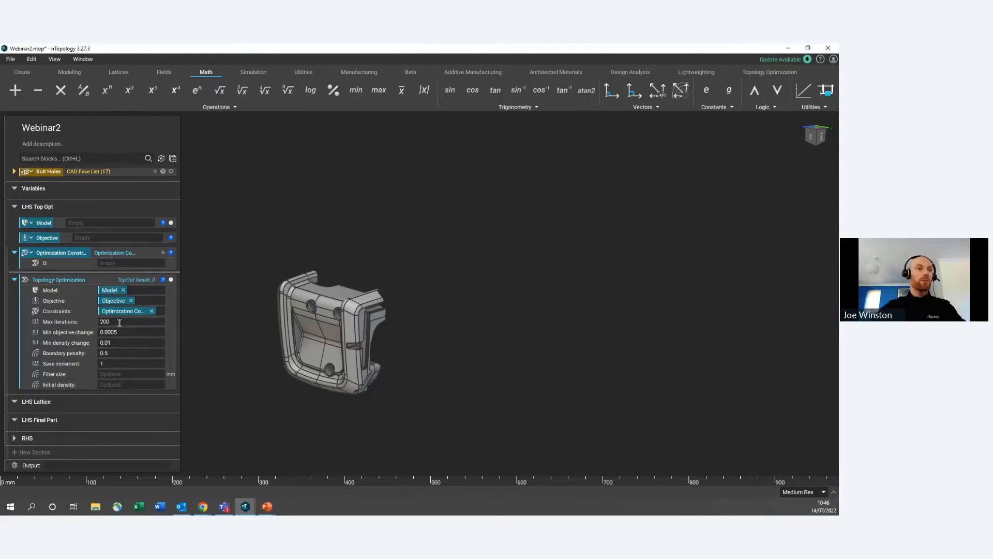
{"action": "left_click", "coordinate": [64, 322]}
{"action": "left_click", "coordinate": [76, 324]}
{"action": "left_click", "coordinate": [99, 352]}
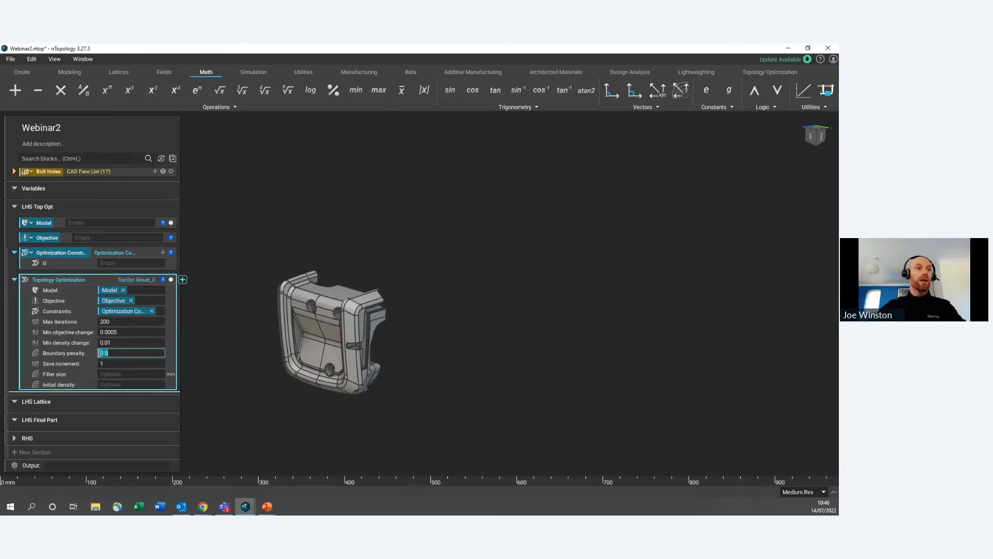
{"action": "left_click", "coordinate": [224, 354]}
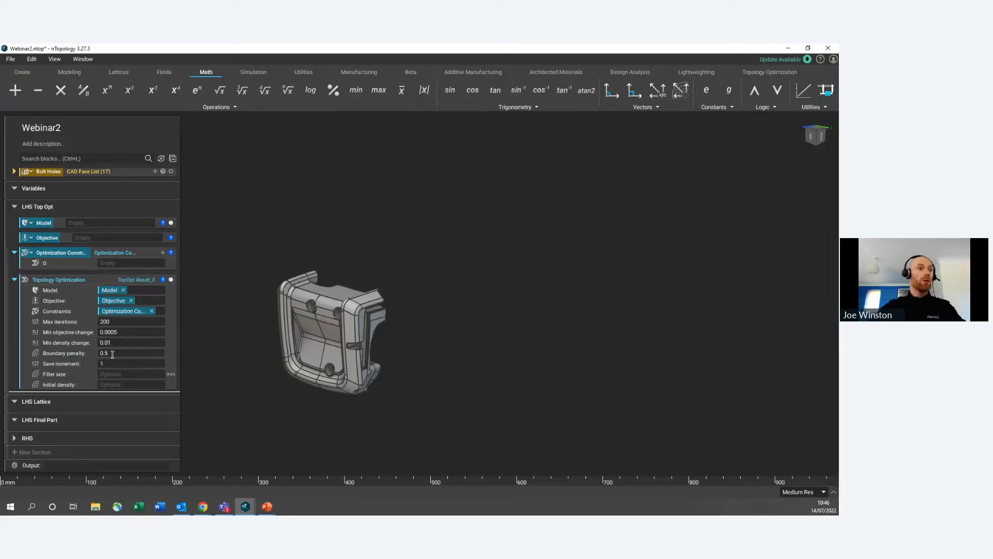
{"action": "left_click", "coordinate": [107, 283]}
{"action": "double_click", "coordinate": [106, 282]}
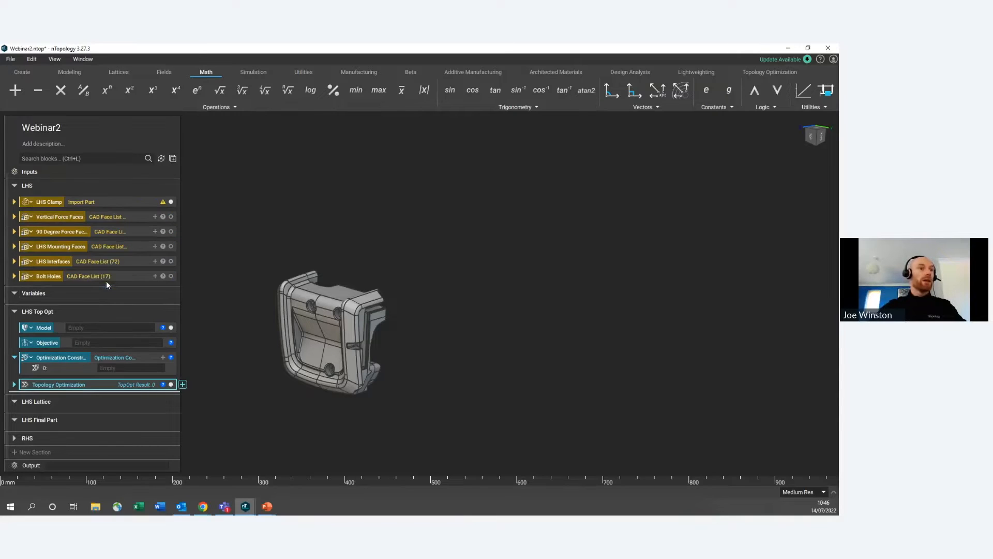
Step: Convert the LHS Clamp's CAD body to an implicit body, placing its block directly after the LHS Clamp import
{"action": "left_click", "coordinate": [82, 320]}
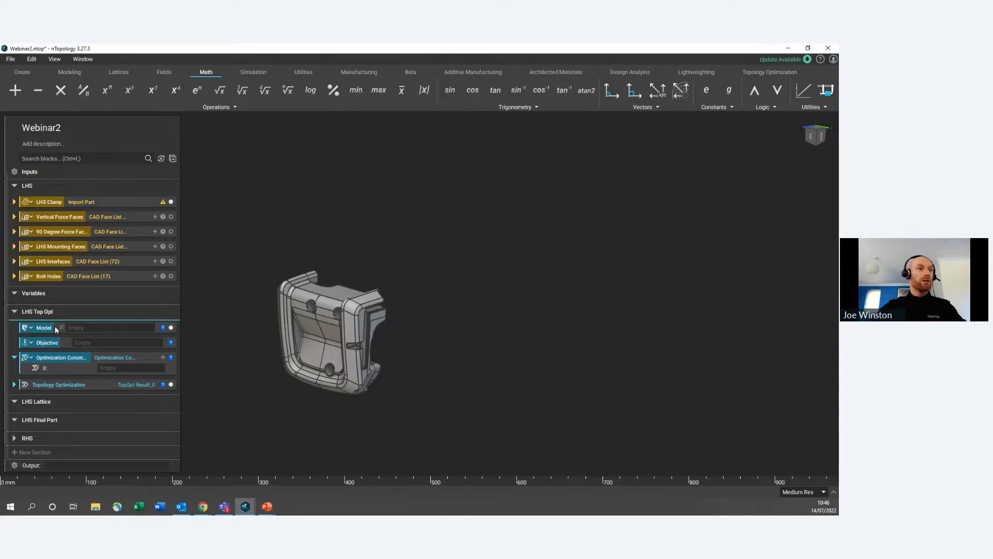
{"action": "left_click", "coordinate": [119, 205]}
{"action": "scroll", "coordinate": [331, 343], "scroll_direction": "up", "scroll_amount": 2}
{"action": "scroll", "coordinate": [331, 343], "scroll_direction": "up", "scroll_amount": 3}
{"action": "middle_click_drag", "start_coordinate": [331, 343], "coordinate": [388, 321]}
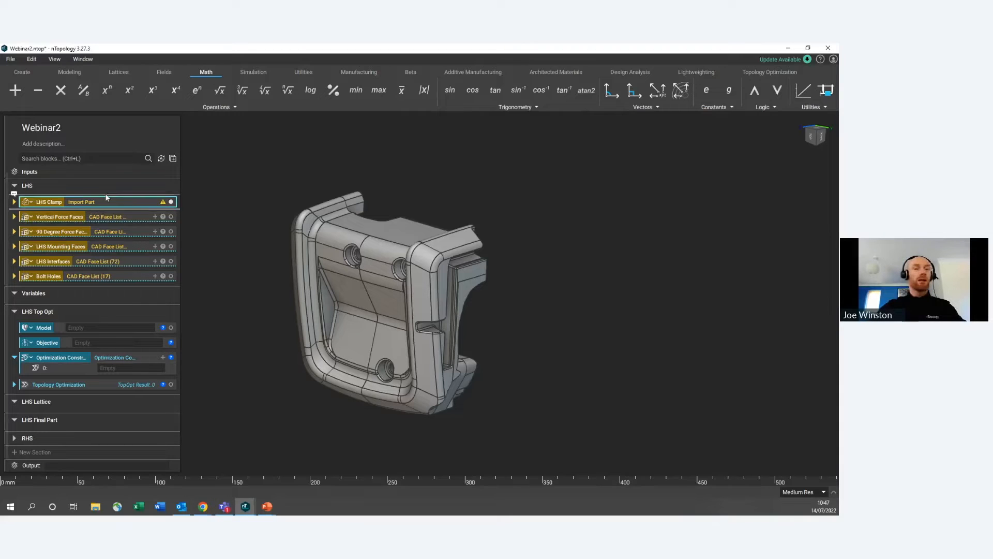
{"action": "left_click", "coordinate": [396, 233]}
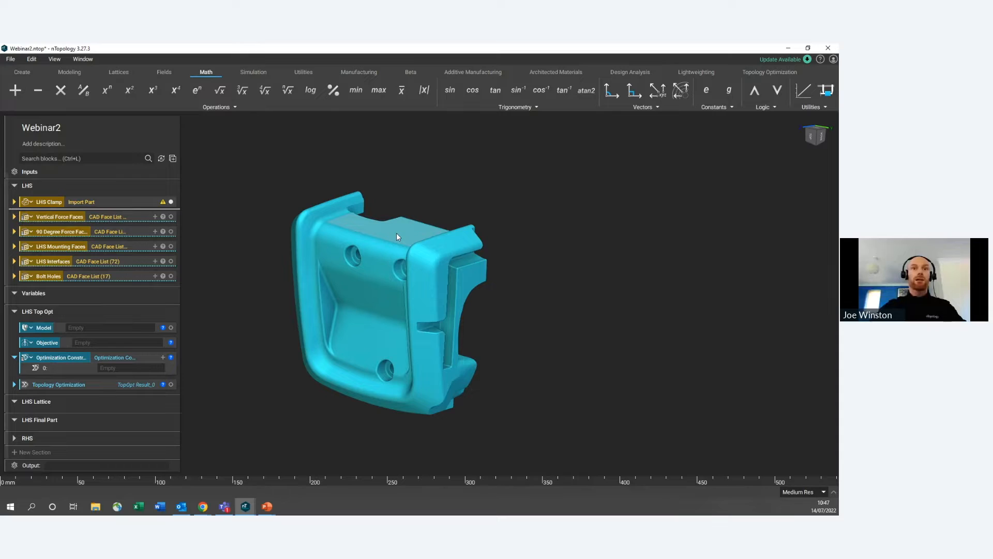
{"action": "right_click", "coordinate": [397, 236]}
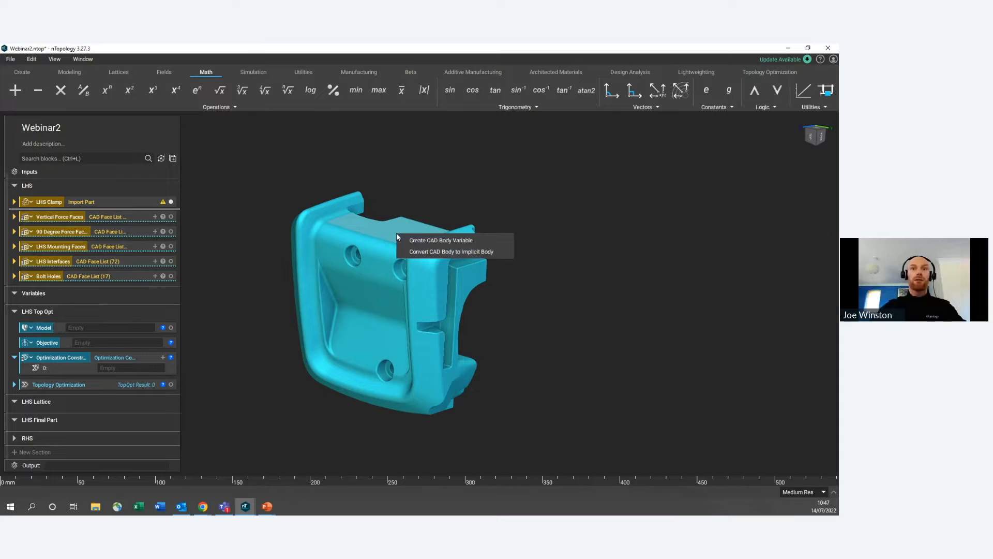
{"action": "left_click", "coordinate": [435, 251]}
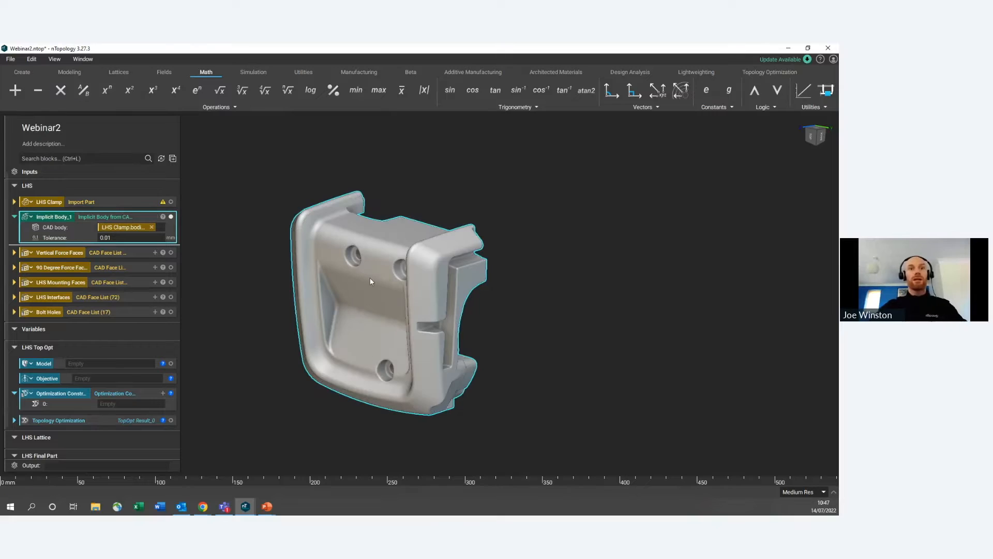
Step: Rename the clamp's new implicit body as Desgin Space
{"action": "scroll", "coordinate": [371, 280], "scroll_direction": "up", "scroll_amount": 3}
{"action": "mouse_move", "coordinate": [372, 278]}
{"action": "right_mouse_down"}
{"action": "mouse_move", "coordinate": [211, 246]}
{"action": "mouse_move", "coordinate": [405, 274]}
{"action": "mouse_move", "coordinate": [388, 273]}
{"action": "right_mouse_up"}
{"action": "double_click", "coordinate": [59, 218]}
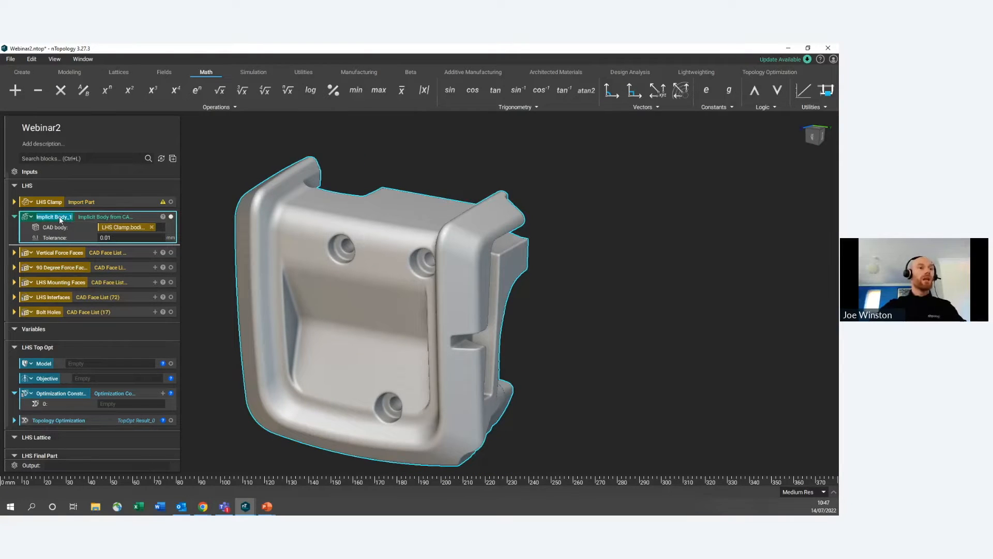
{"action": "type", "text": "Des"}
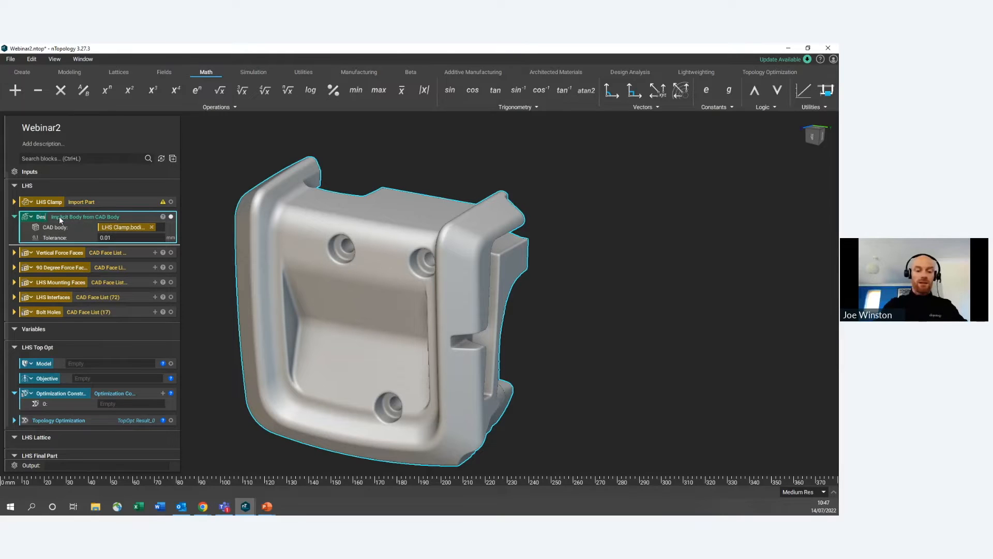
{"action": "type", "text": "gin Space"}
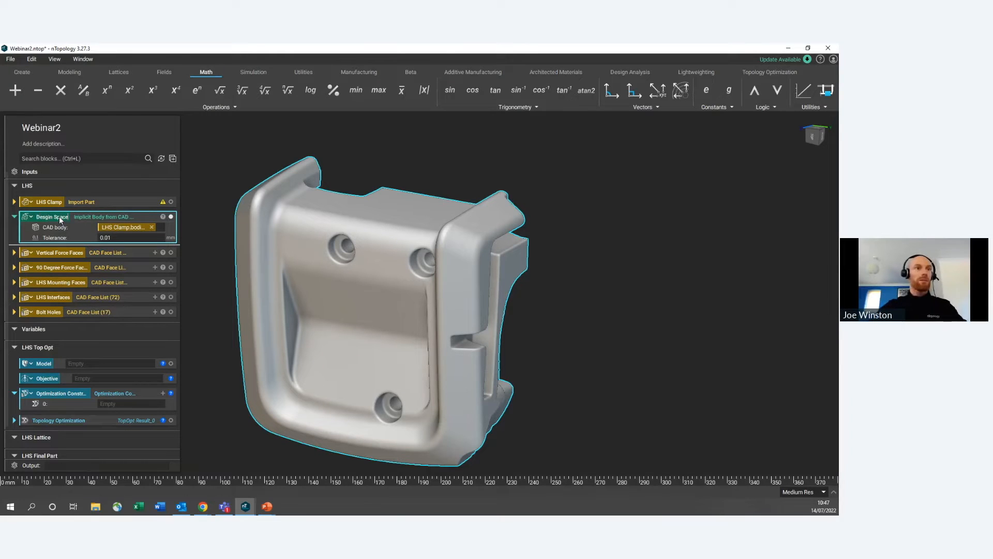
Step: Collapse the Desgin Space block and add a Mesh from Implicit Body block at the start of the LHS Top Opt section
{"action": "left_click", "coordinate": [224, 159]}
{"action": "left_click", "coordinate": [117, 213]}
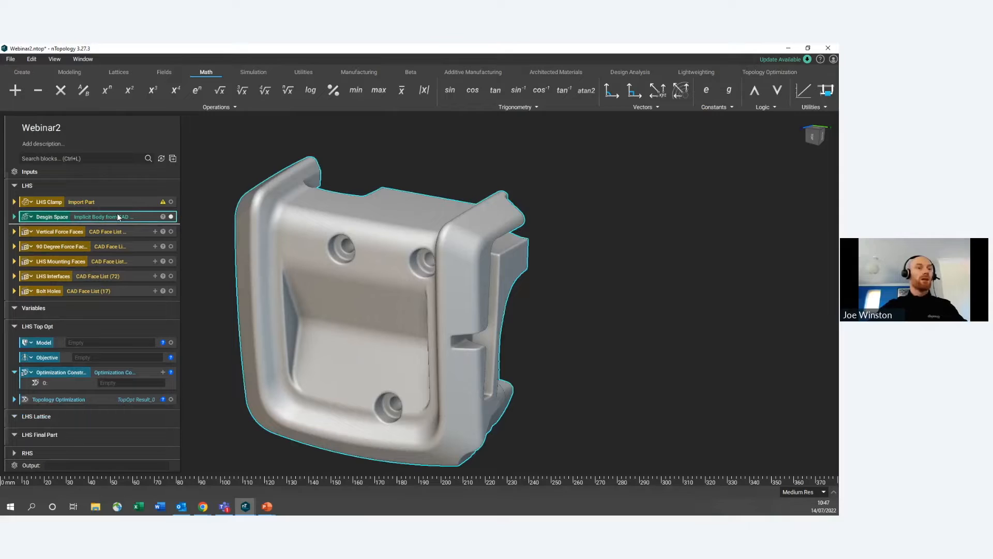
{"action": "left_click", "coordinate": [226, 170]}
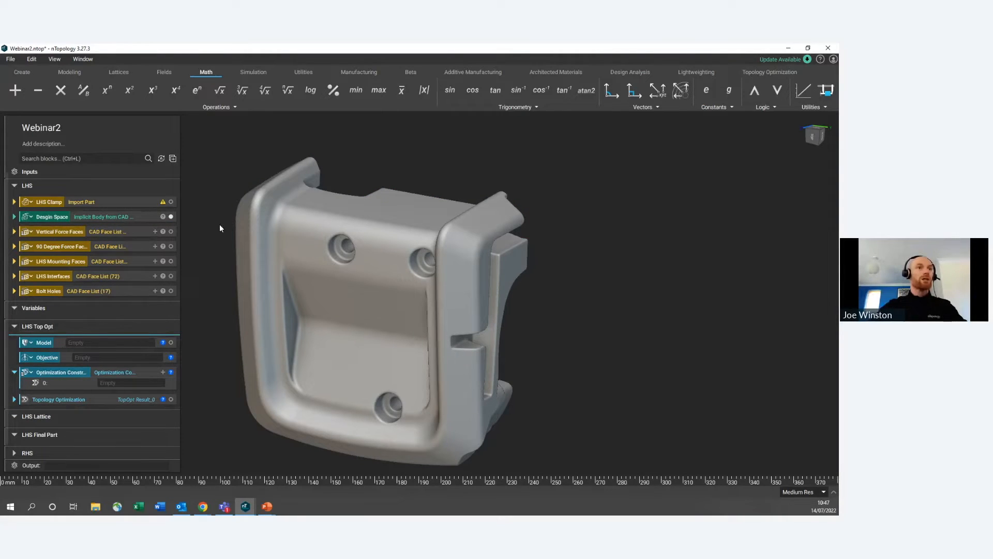
{"action": "left_click", "coordinate": [98, 159]}
{"action": "type", "text": "mesh"}
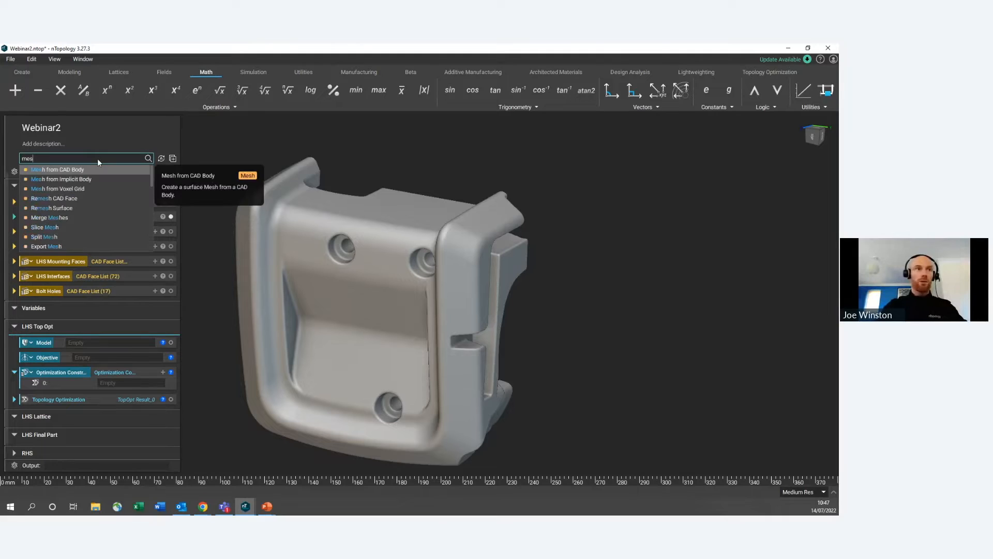
{"action": "left_click", "coordinate": [94, 179]}
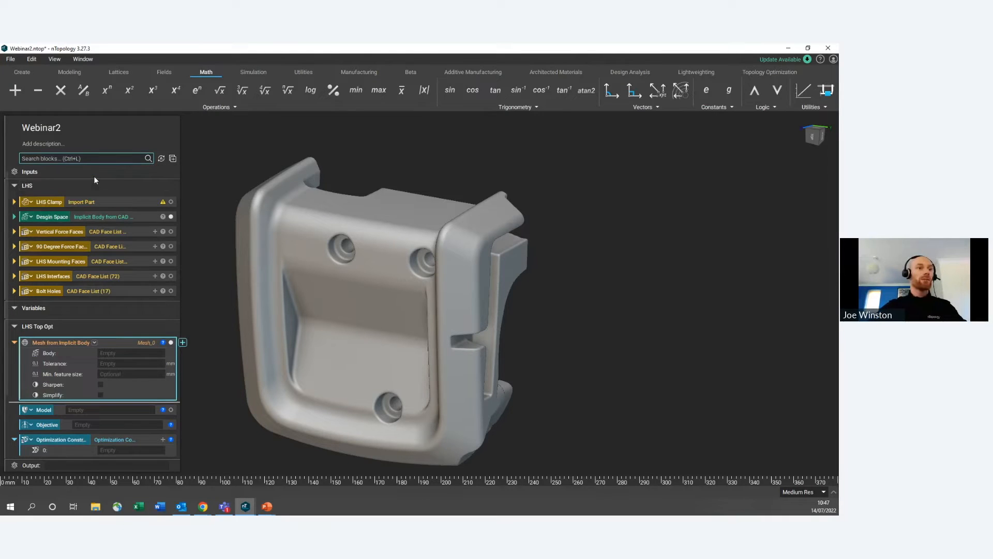
Step: Turn the mesh block's Body input into a variable named Body to Mesh and move it into the Variables section
{"action": "right_click", "coordinate": [46, 351]}
{"action": "left_click", "coordinate": [76, 361]}
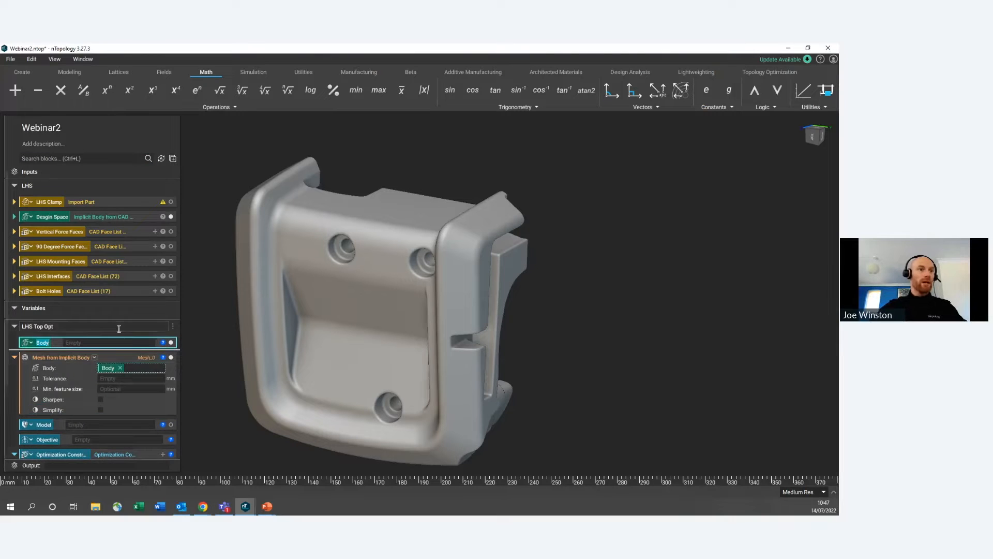
{"action": "type", "text": "Body to Mesh"}
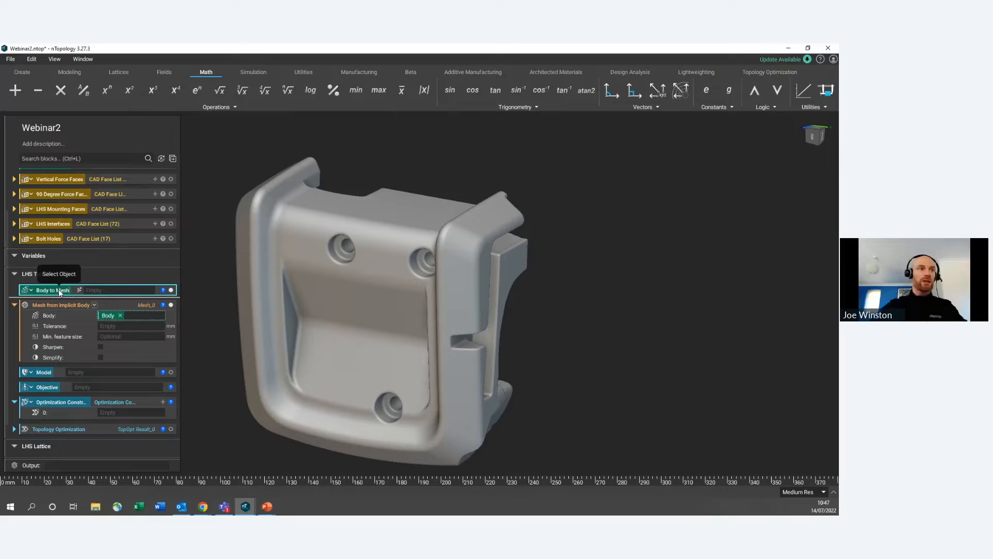
{"action": "left_click", "coordinate": [200, 234]}
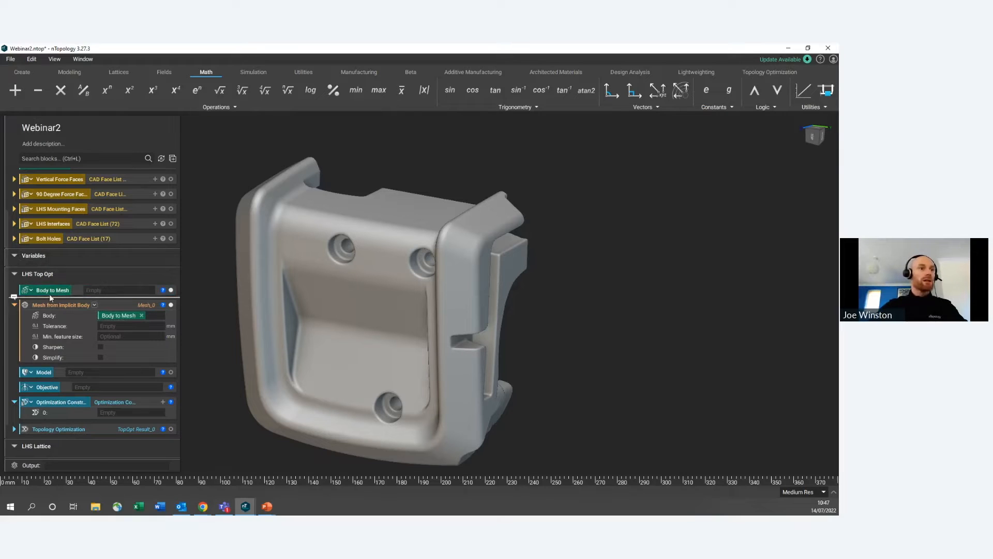
{"action": "left_click_drag", "start_coordinate": [49, 291], "coordinate": [43, 264]}
{"action": "left_click", "coordinate": [200, 250]}
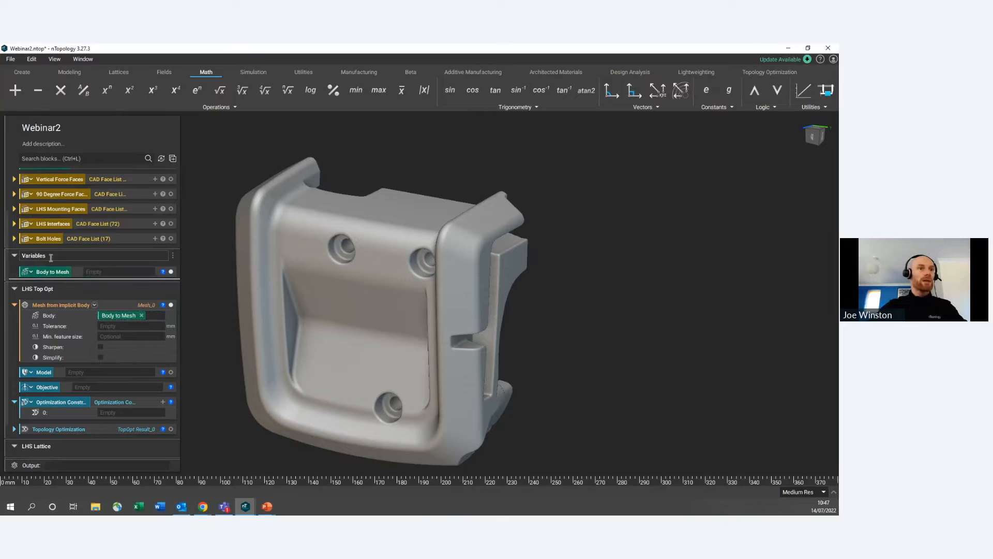
Step: Set the tolerance of the Mesh from Implicit Body block to 1 mm
{"action": "left_click", "coordinate": [111, 325]}
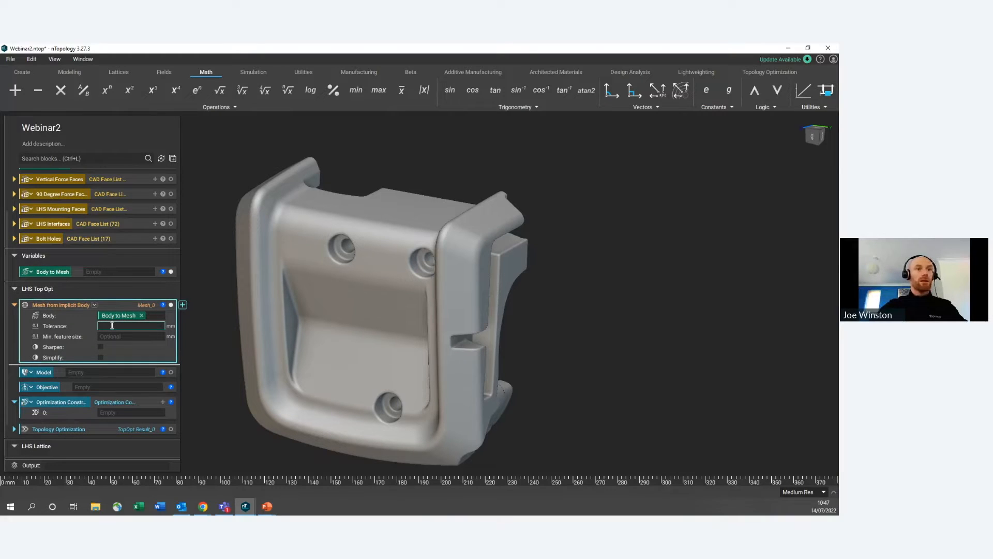
{"action": "type", "text": "1"}
{"action": "left_click", "coordinate": [213, 271]}
Step: Assign Desgin Space to the Body to Mesh variable and view the mesh generated from the clamp
{"action": "right_click_drag", "start_coordinate": [395, 314], "coordinate": [166, 269]}
{"action": "right_click_drag", "start_coordinate": [616, 310], "coordinate": [470, 321]}
{"action": "scroll", "coordinate": [469, 321], "scroll_direction": "up", "scroll_amount": 3}
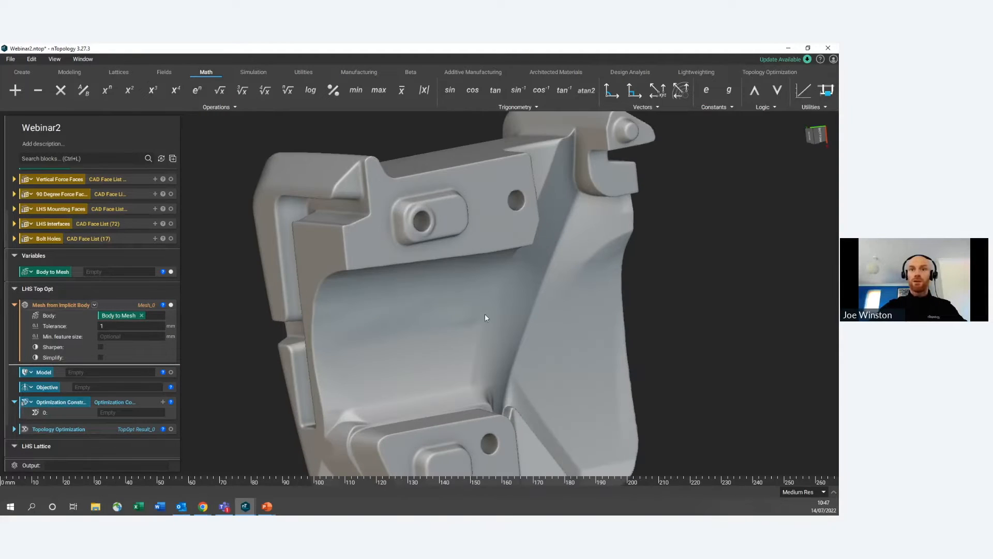
{"action": "scroll", "coordinate": [401, 295], "scroll_direction": "down", "scroll_amount": 3}
{"action": "right_click_drag", "start_coordinate": [390, 260], "coordinate": [268, 256]}
{"action": "scroll", "coordinate": [139, 274], "scroll_direction": "up", "scroll_amount": 2}
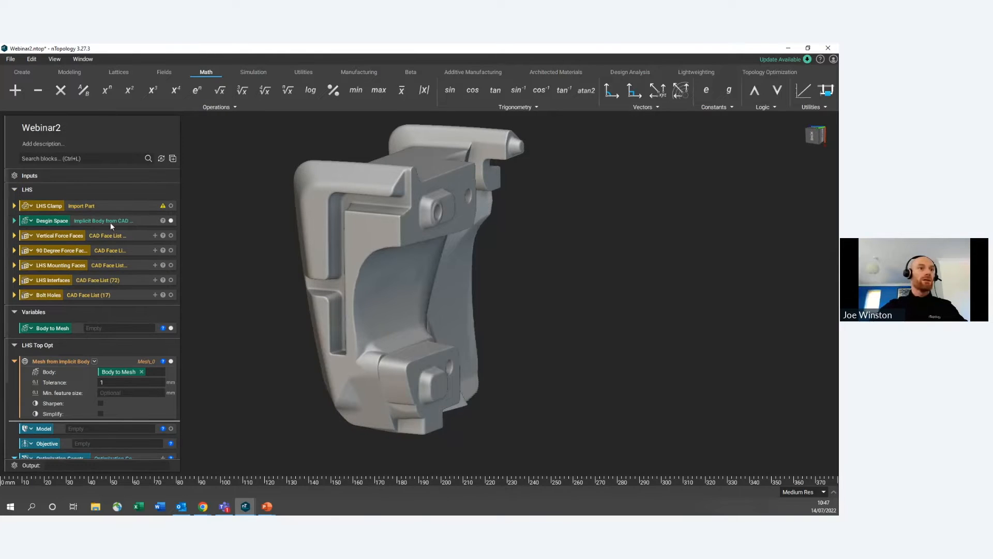
{"action": "left_click_drag", "start_coordinate": [100, 219], "coordinate": [110, 325]}
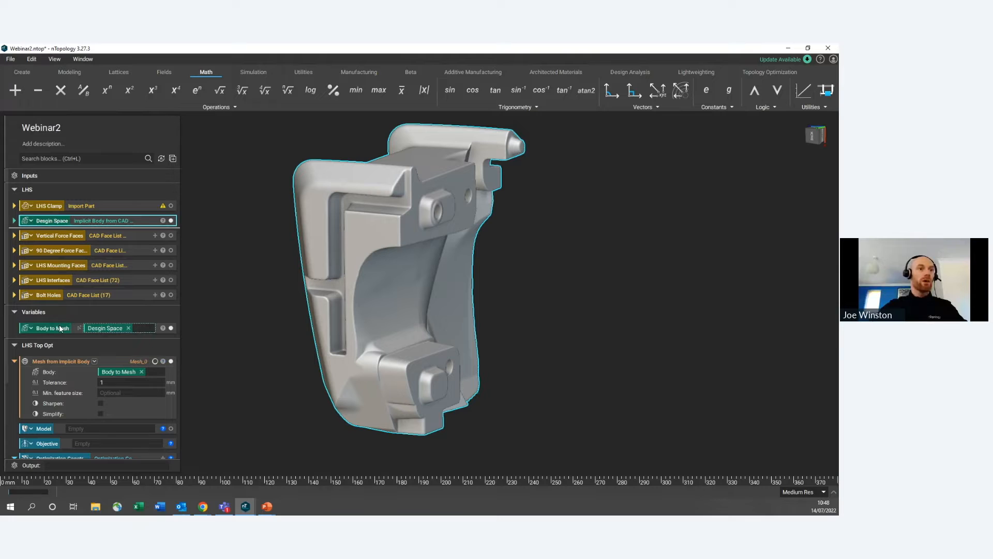
{"action": "left_click", "coordinate": [117, 360]}
{"action": "left_click", "coordinate": [260, 315]}
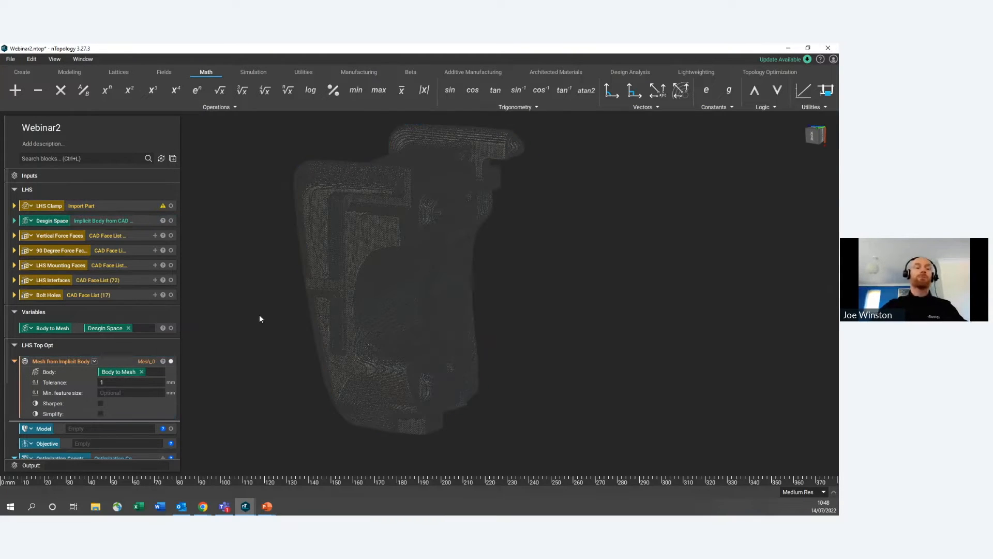
{"action": "right_click_drag", "start_coordinate": [294, 311], "coordinate": [332, 311]}
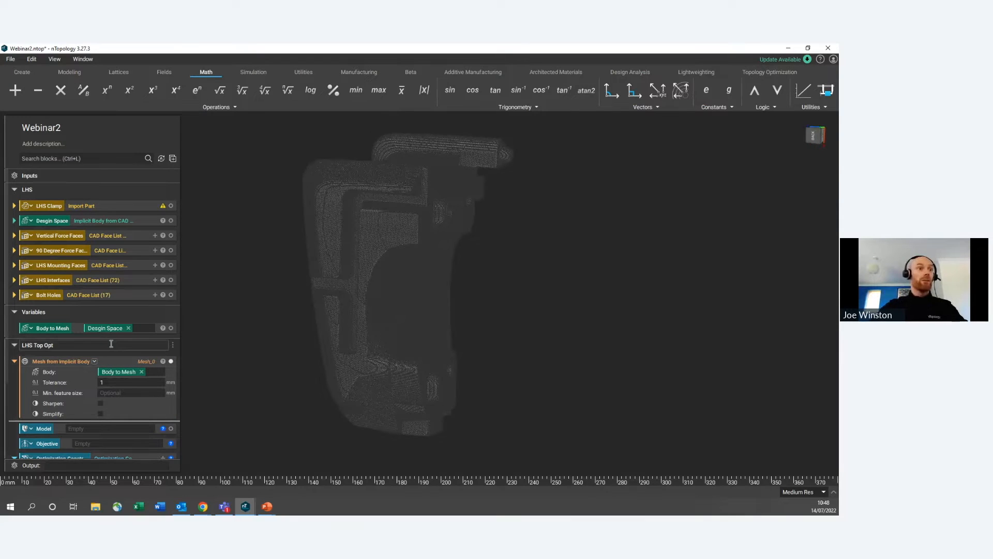
Step: Add a 10 mm cube at the origin and swap it in as the Body to Mesh variable's body to try meshing it
{"action": "left_click", "coordinate": [65, 72]}
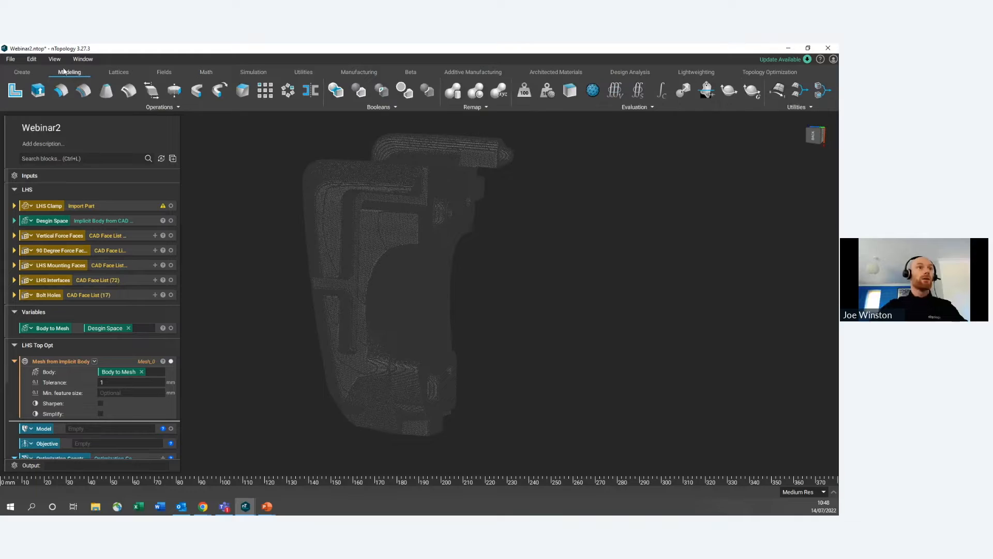
{"action": "left_click", "coordinate": [40, 71]}
{"action": "left_click", "coordinate": [171, 92]}
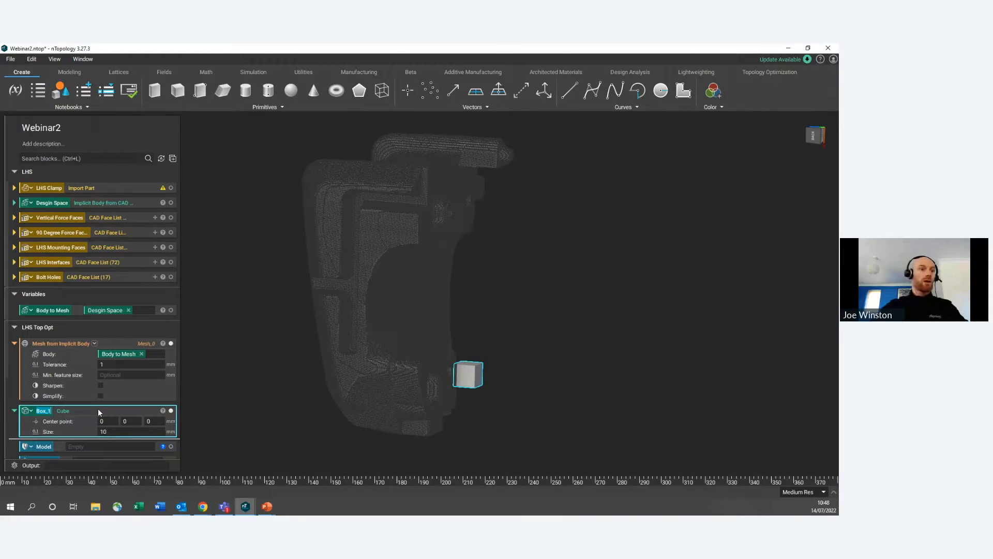
{"action": "left_click", "coordinate": [128, 310]}
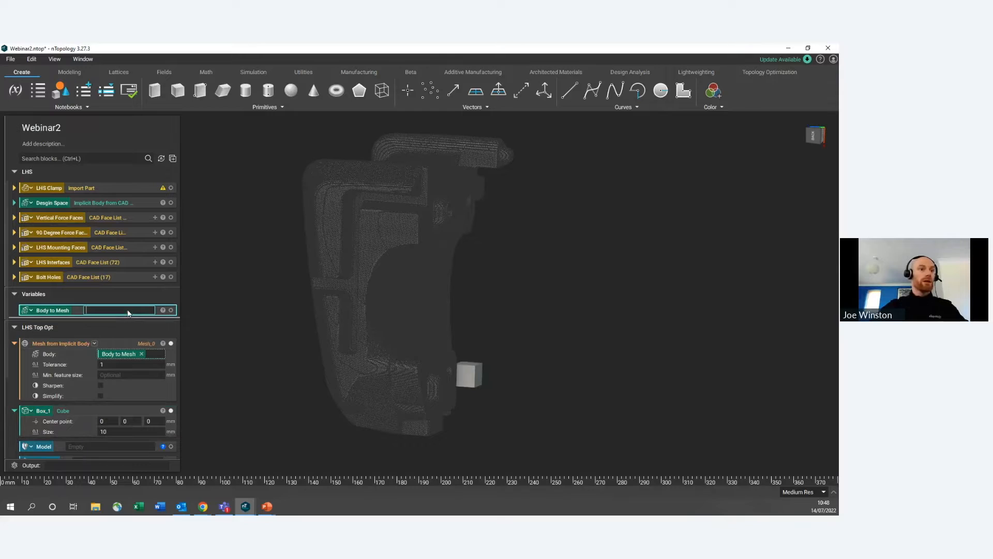
{"action": "left_click_drag", "start_coordinate": [110, 411], "coordinate": [122, 311]}
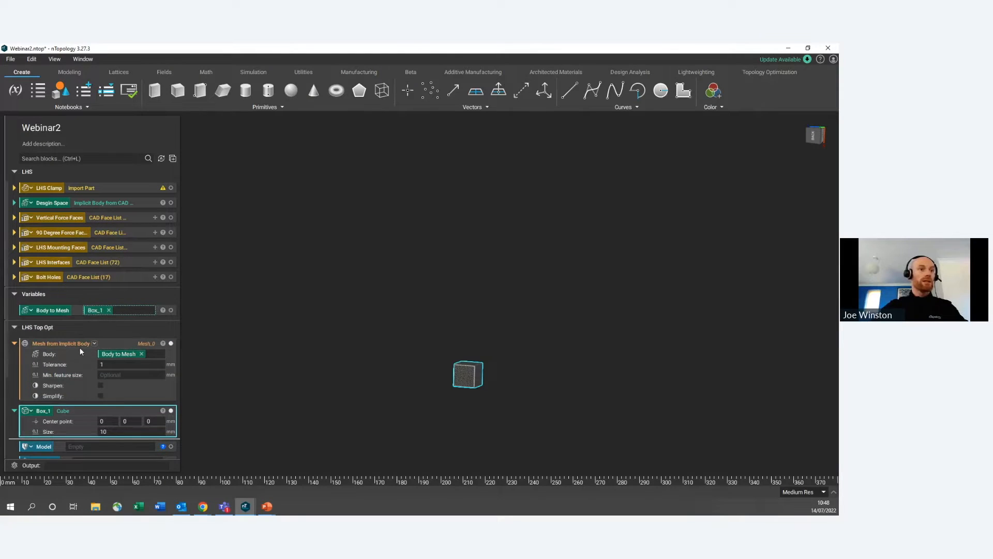
{"action": "left_click", "coordinate": [121, 344]}
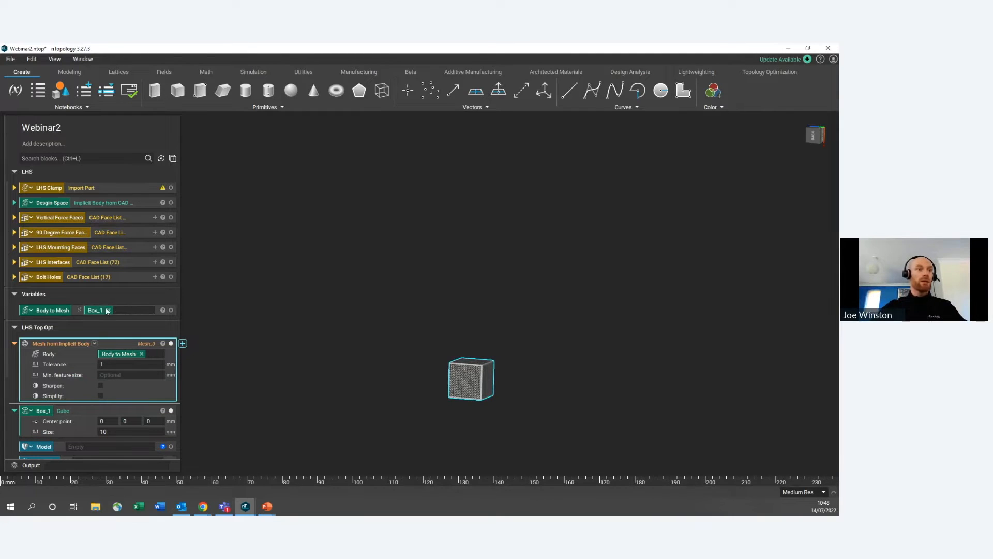
{"action": "scroll", "coordinate": [487, 385], "scroll_direction": "up", "scroll_amount": 2}
{"action": "scroll", "coordinate": [486, 384], "scroll_direction": "down", "scroll_amount": 2}
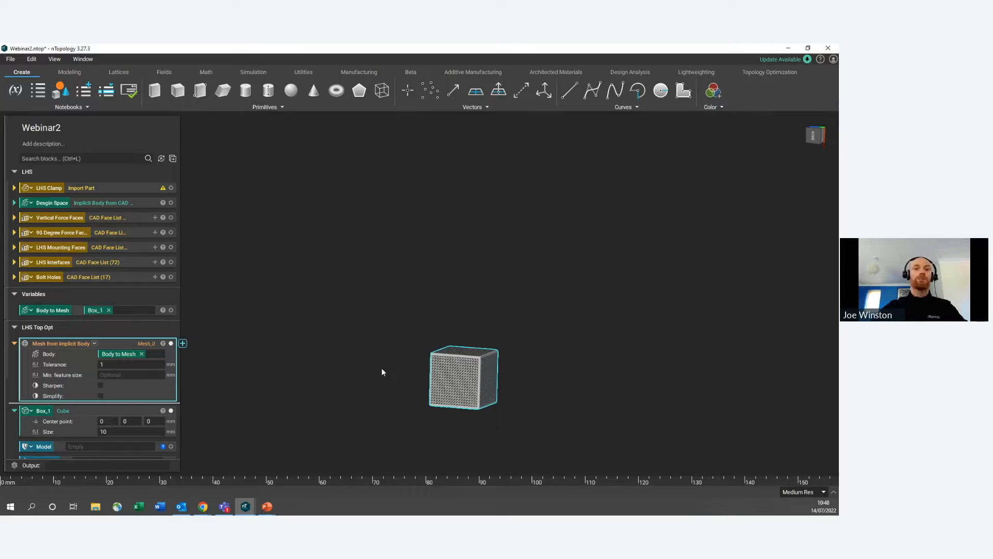
Step: Undo the body swap in the Body to Mesh variable and delete the cube block
{"action": "left_click", "coordinate": [382, 370]}
{"action": "key", "text": "ctrl+z"}
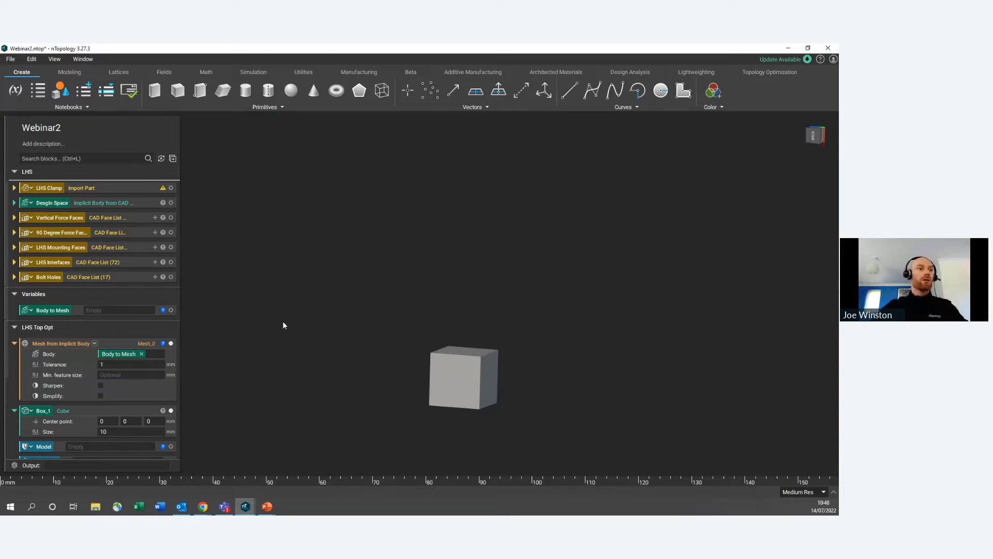
{"action": "key", "text": "ctrl+z"}
{"action": "left_click", "coordinate": [135, 412]}
{"action": "key", "text": "Delete"}
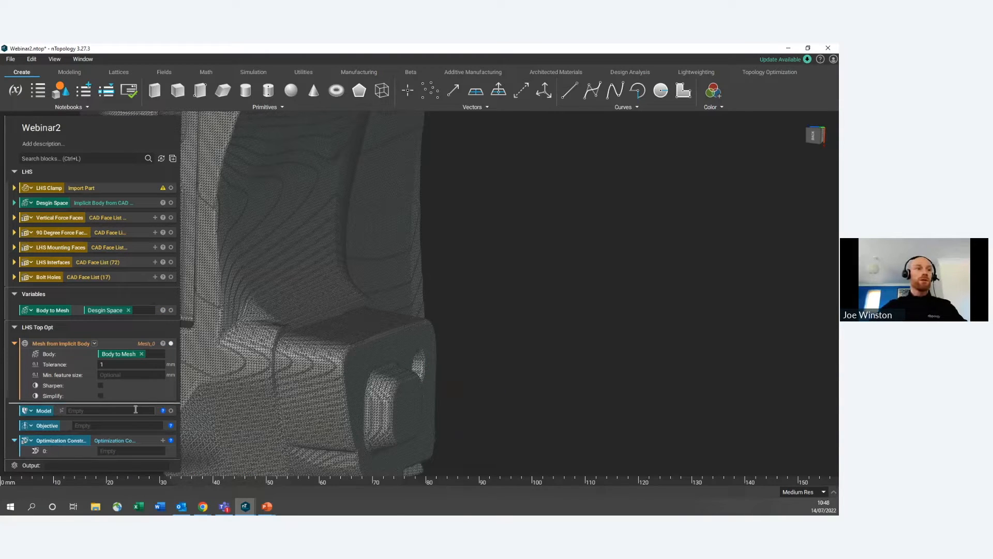
Step: Examine the clamp's surface mesh from several angles and close up, including its flat faces and bolt holes
{"action": "scroll", "coordinate": [366, 284], "scroll_direction": "down", "scroll_amount": 3}
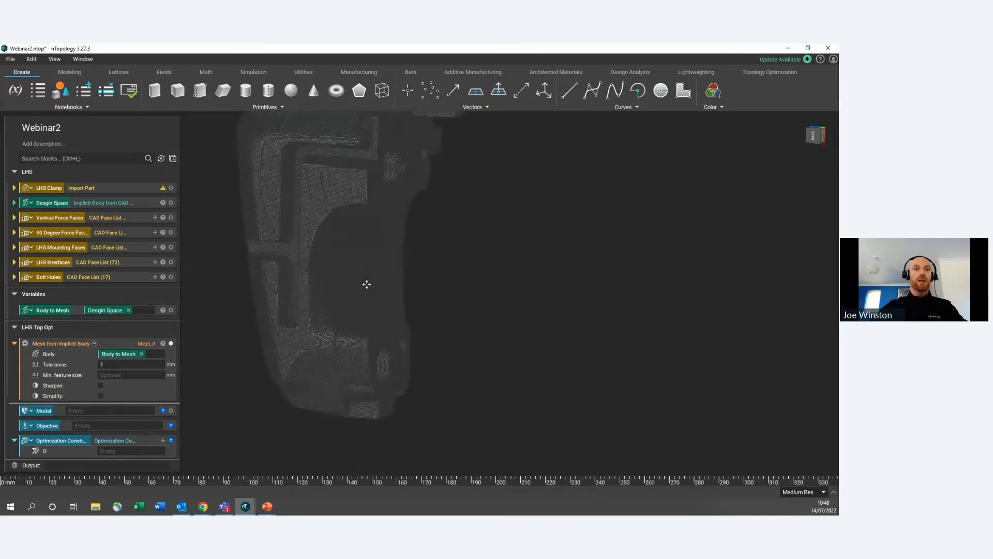
{"action": "middle_click_drag", "start_coordinate": [366, 284], "coordinate": [376, 330]}
{"action": "right_click_drag", "start_coordinate": [368, 259], "coordinate": [308, 346]}
{"action": "scroll", "coordinate": [380, 239], "scroll_direction": "up", "scroll_amount": 3}
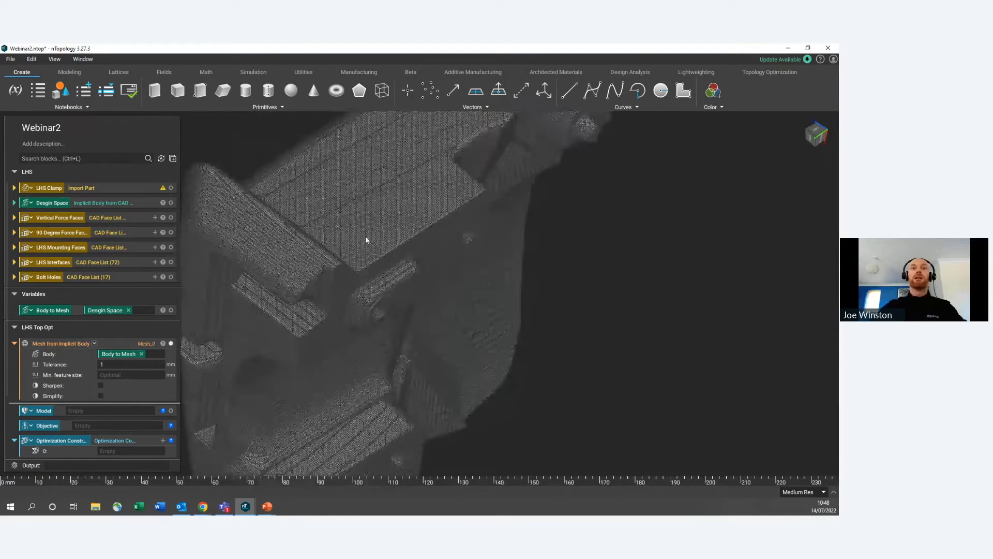
{"action": "right_click_drag", "start_coordinate": [366, 240], "coordinate": [370, 332]}
{"action": "right_click_drag", "start_coordinate": [338, 301], "coordinate": [334, 250]}
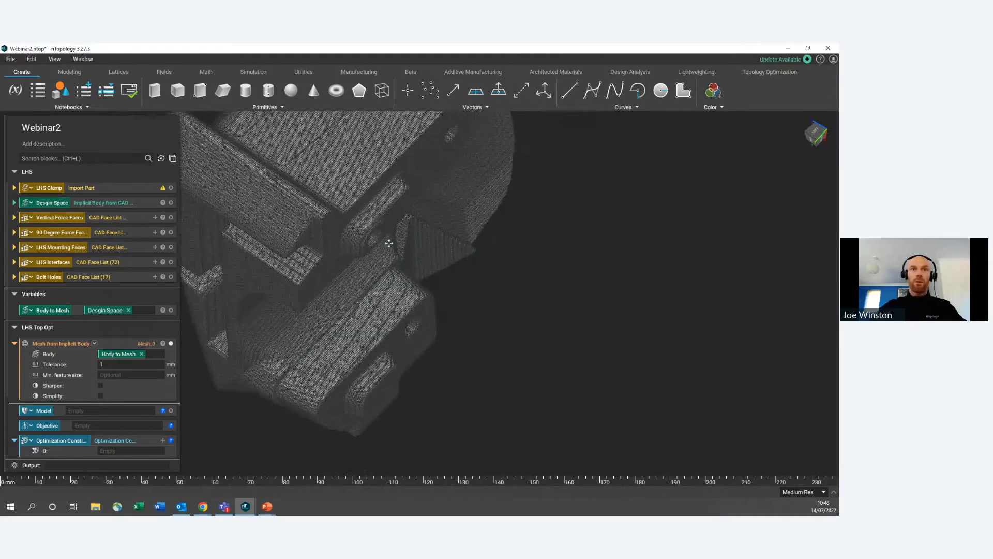
{"action": "scroll", "coordinate": [388, 238], "scroll_direction": "up", "scroll_amount": 3}
{"action": "scroll", "coordinate": [386, 247], "scroll_direction": "up", "scroll_amount": 3}
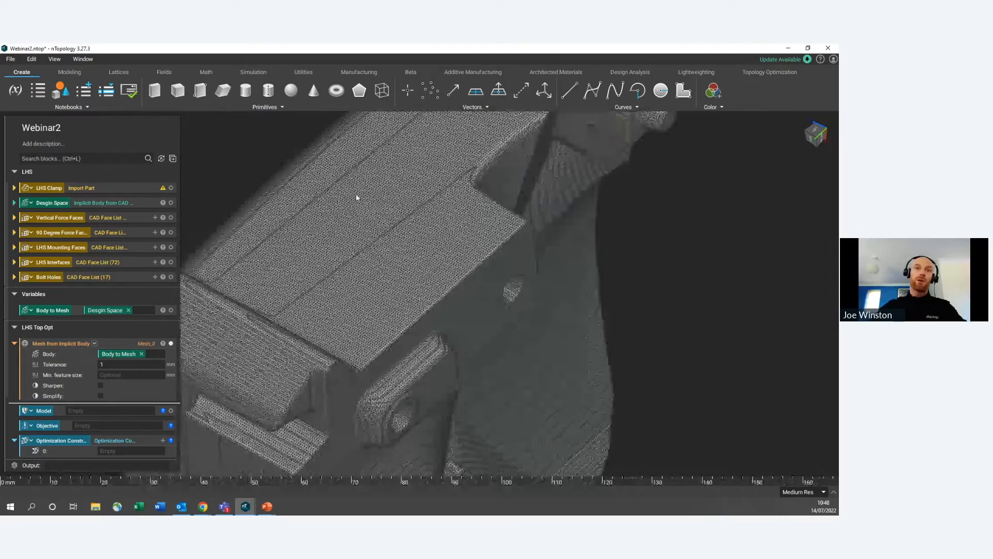
{"action": "scroll", "coordinate": [414, 201], "scroll_direction": "down", "scroll_amount": 4}
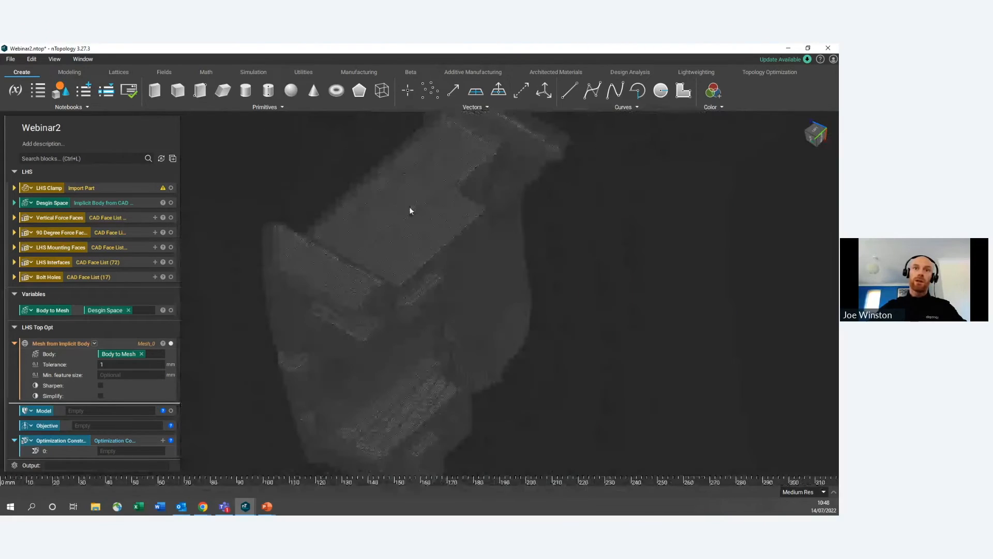
{"action": "right_click_drag", "start_coordinate": [410, 209], "coordinate": [358, 227]}
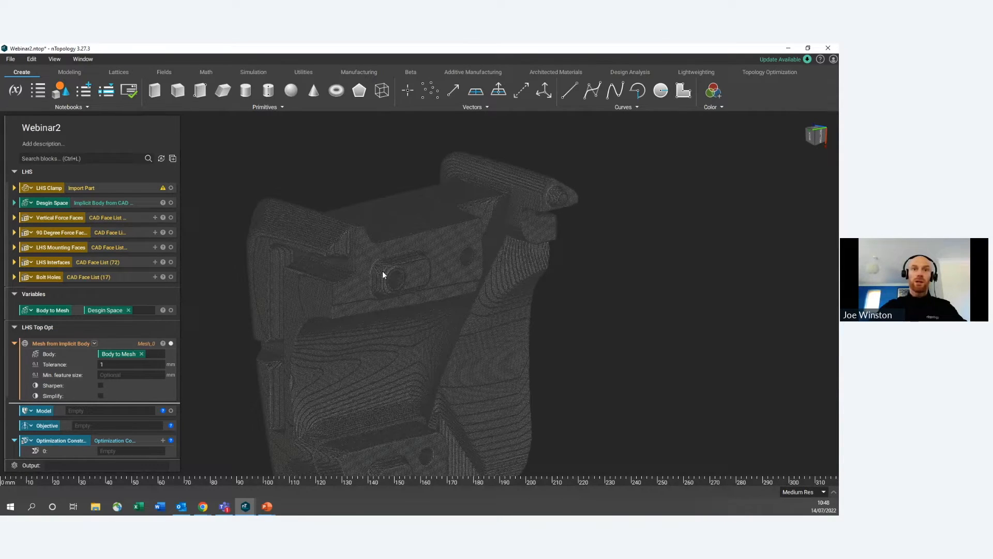
{"action": "scroll", "coordinate": [383, 272], "scroll_direction": "up", "scroll_amount": 2}
{"action": "right_click_drag", "start_coordinate": [392, 277], "coordinate": [426, 151]}
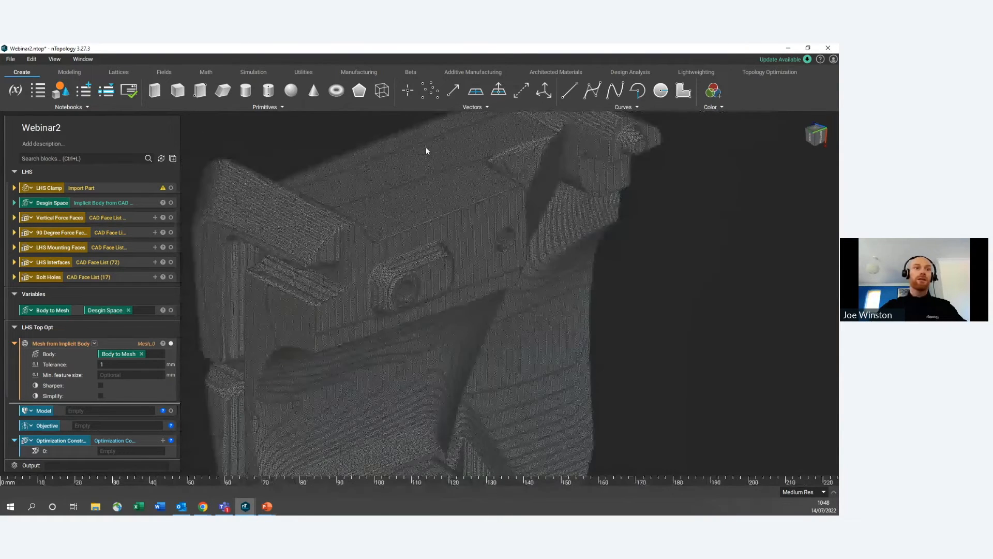
Step: Add a Remesh Surface block, use the Mesh from Implicit Body block as its Surface input, and collapse that nested block
{"action": "left_click", "coordinate": [112, 158]}
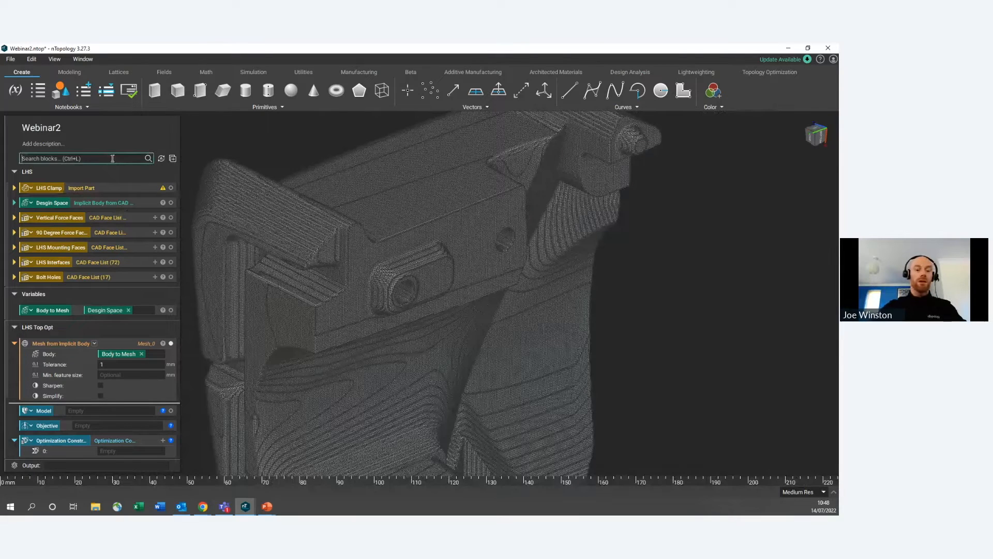
{"action": "type", "text": "reme"}
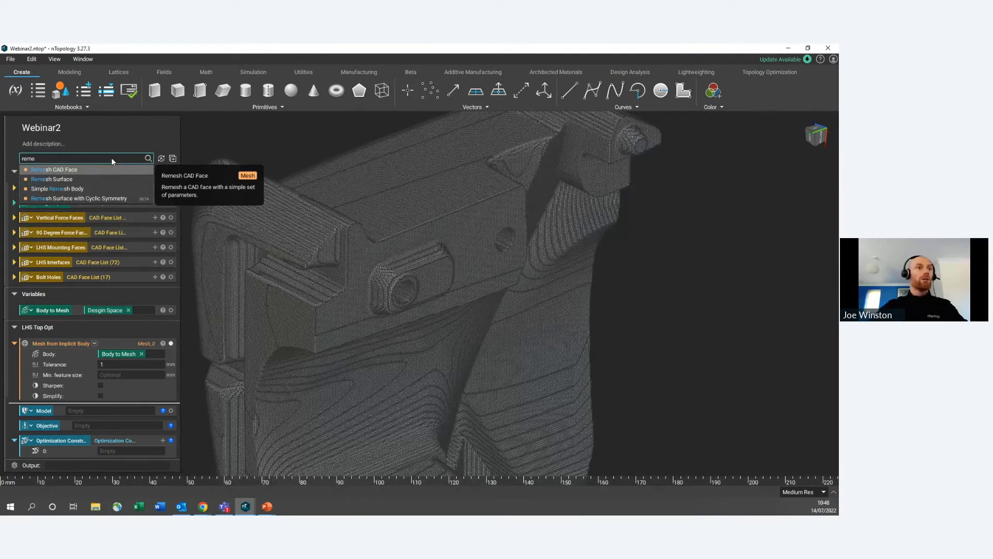
{"action": "left_click", "coordinate": [62, 179]}
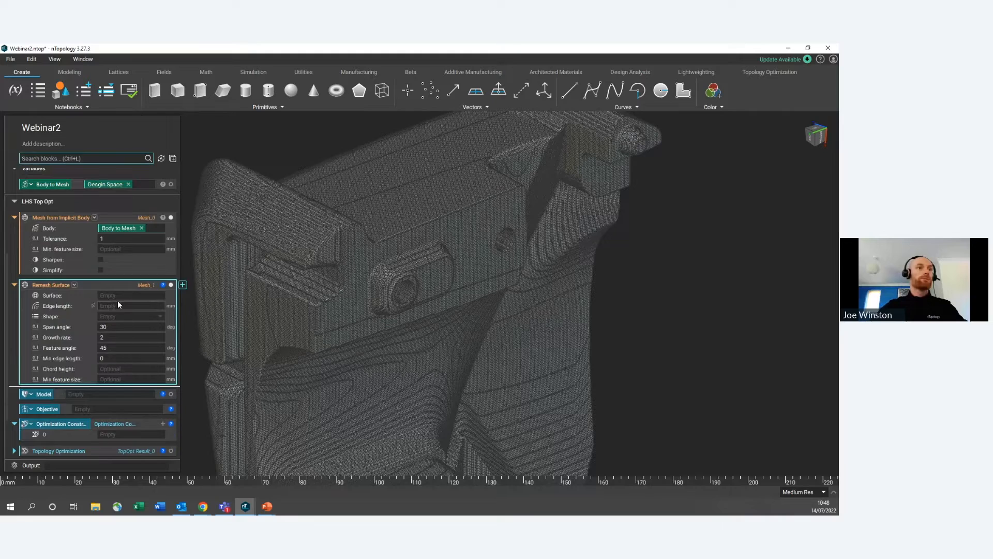
{"action": "left_click_drag", "start_coordinate": [114, 239], "coordinate": [121, 313]}
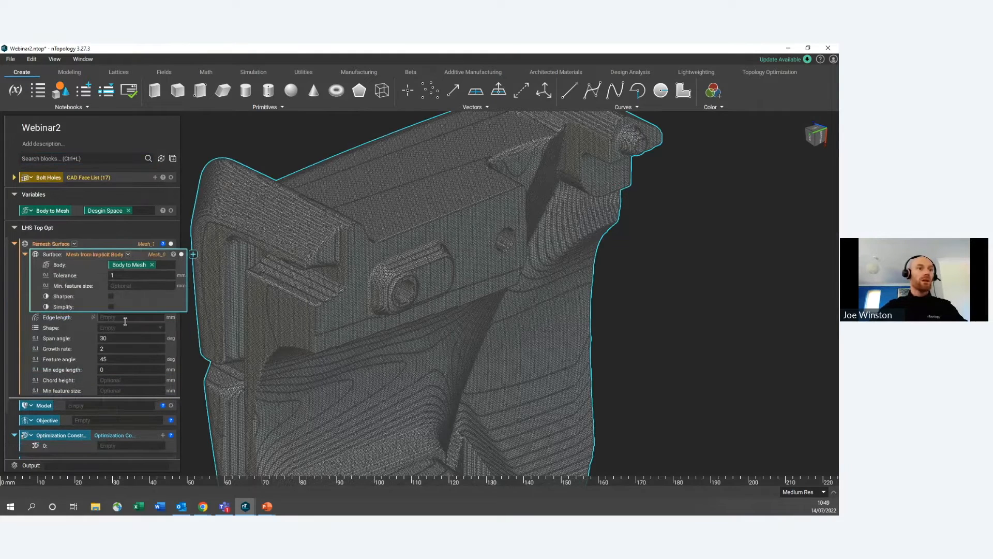
{"action": "left_click", "coordinate": [109, 253]}
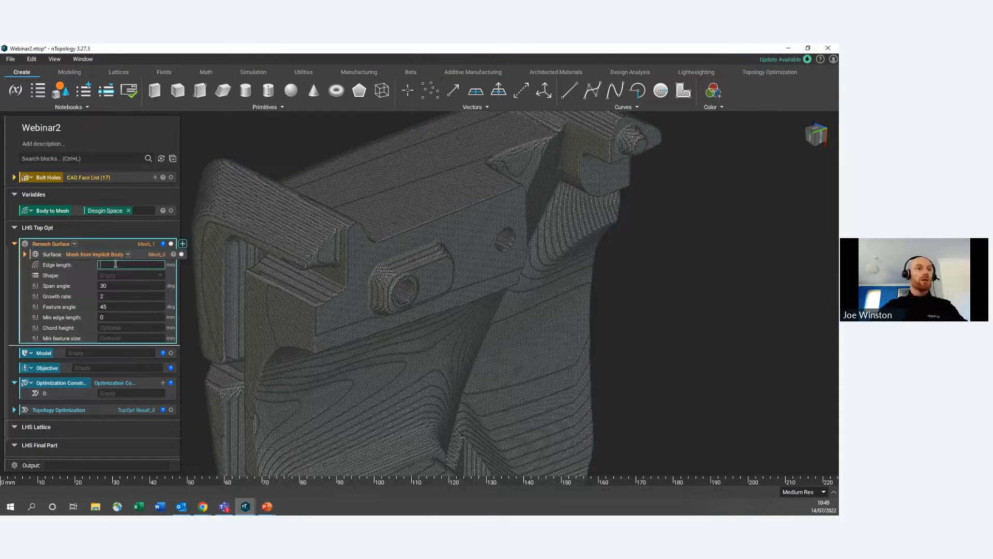
Step: Turn the Remesh Surface block's edge length into a variable, move it to the Variables section, and set it to 5 mm
{"action": "right_click", "coordinate": [64, 265]}
{"action": "left_click", "coordinate": [93, 273]}
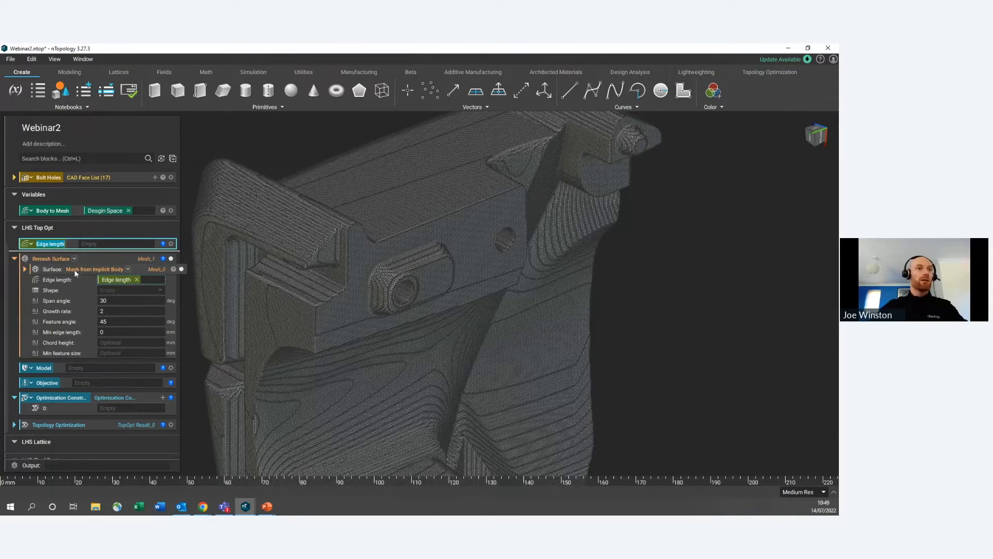
{"action": "left_click_drag", "start_coordinate": [73, 242], "coordinate": [67, 218]}
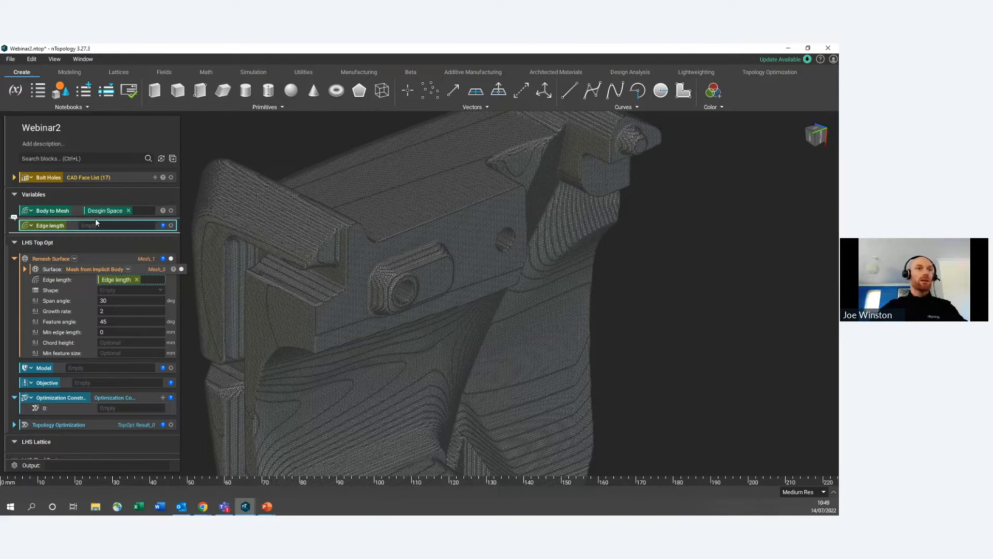
{"action": "left_click", "coordinate": [117, 226]}
{"action": "type", "text": "5mm"}
{"action": "key", "text": "Return"}
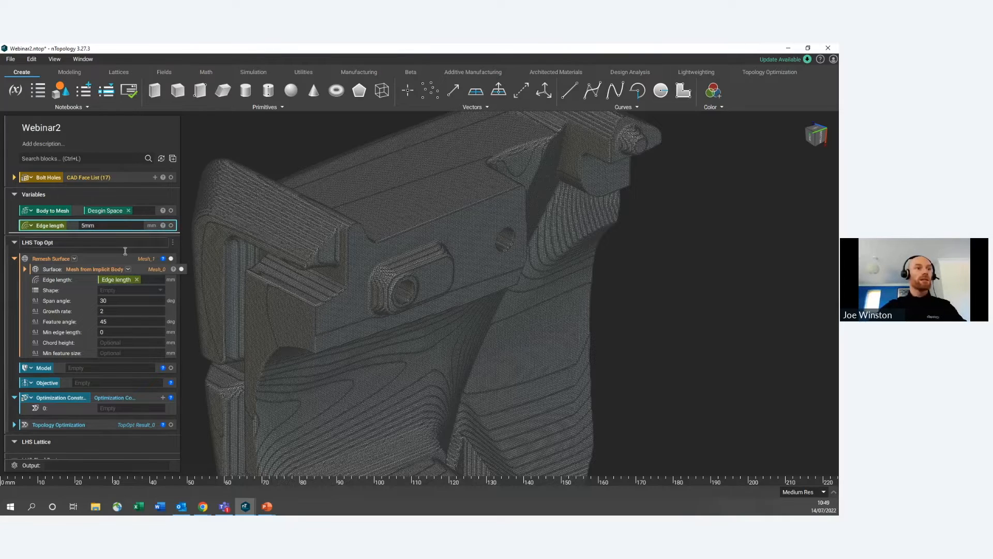
Step: Set the Remesh Surface block's shape to Triangle and turn its growth rate into a variable
{"action": "left_click", "coordinate": [125, 291]}
{"action": "left_click", "coordinate": [215, 154]}
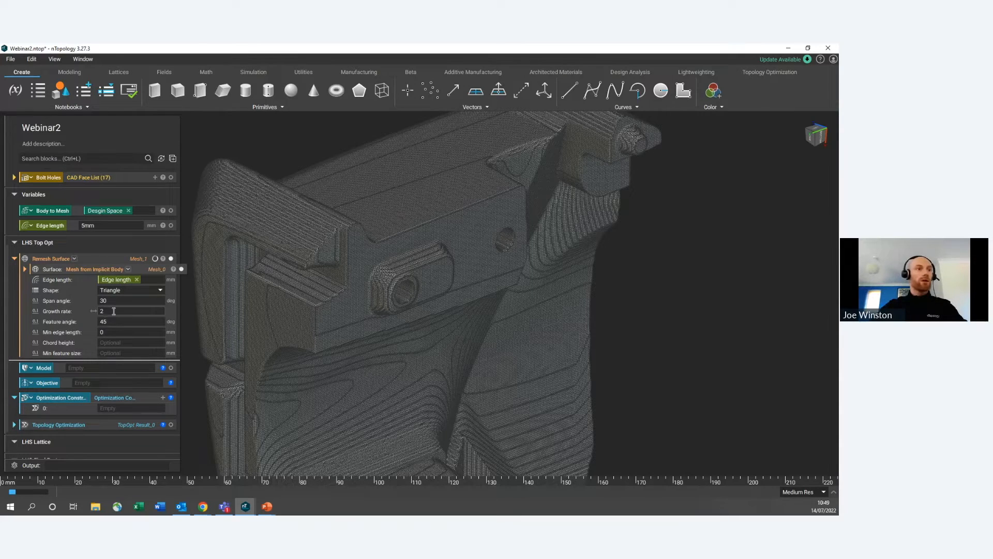
{"action": "right_click", "coordinate": [65, 310]}
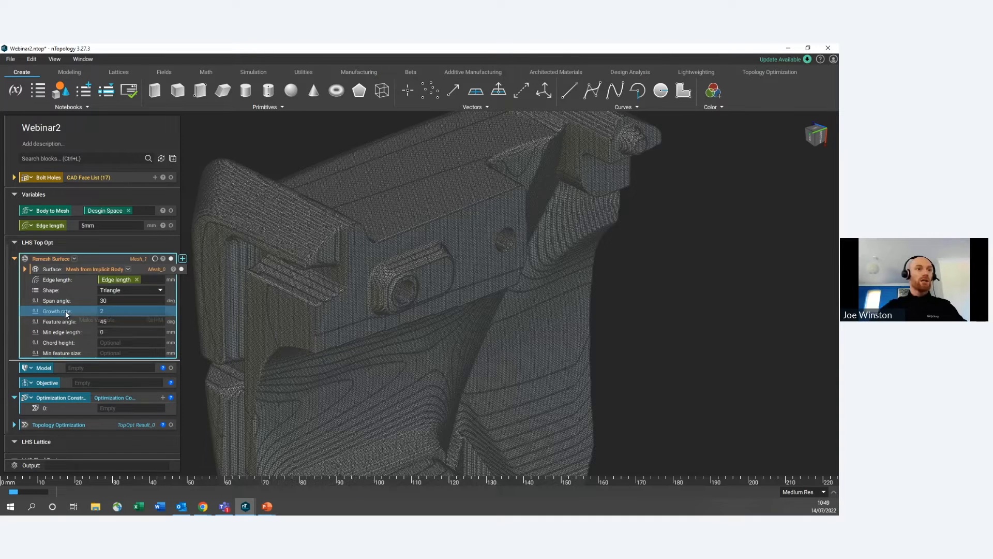
{"action": "left_click", "coordinate": [96, 320]}
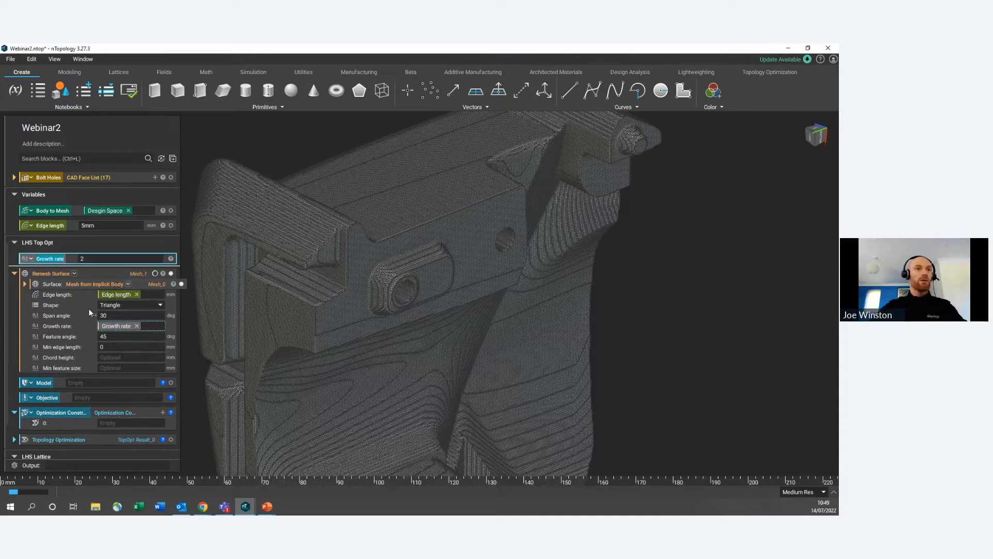
Step: Read the Remesh Surface block's input descriptions, display its mesh, and set the Growth rate variable to 1.5
{"action": "left_click", "coordinate": [162, 273]}
{"action": "scroll", "coordinate": [278, 341], "scroll_direction": "down", "scroll_amount": 3}
{"action": "scroll", "coordinate": [279, 345], "scroll_direction": "down", "scroll_amount": 1}
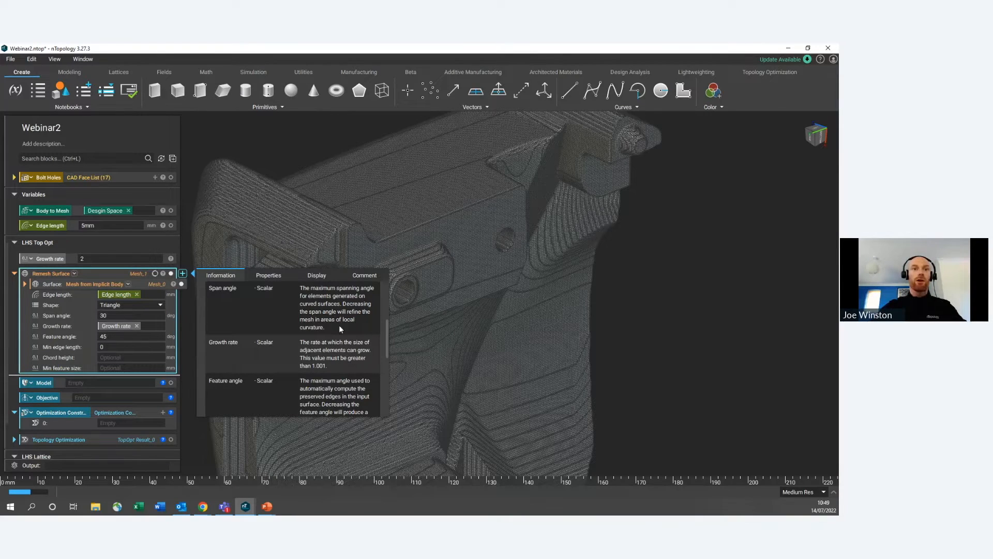
{"action": "left_click", "coordinate": [675, 289]}
{"action": "left_click", "coordinate": [122, 271]}
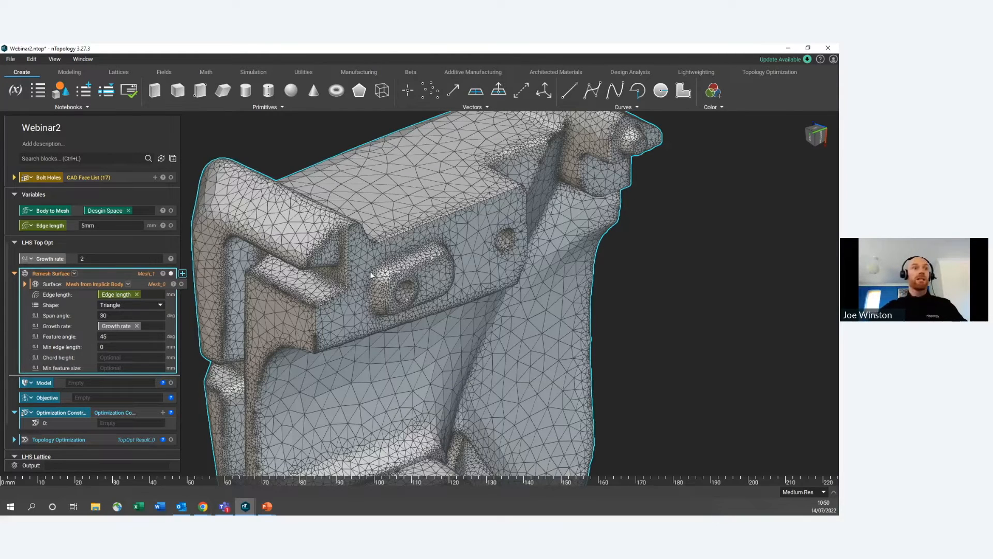
{"action": "double_click", "coordinate": [95, 258]}
{"action": "type", "text": "1.5"}
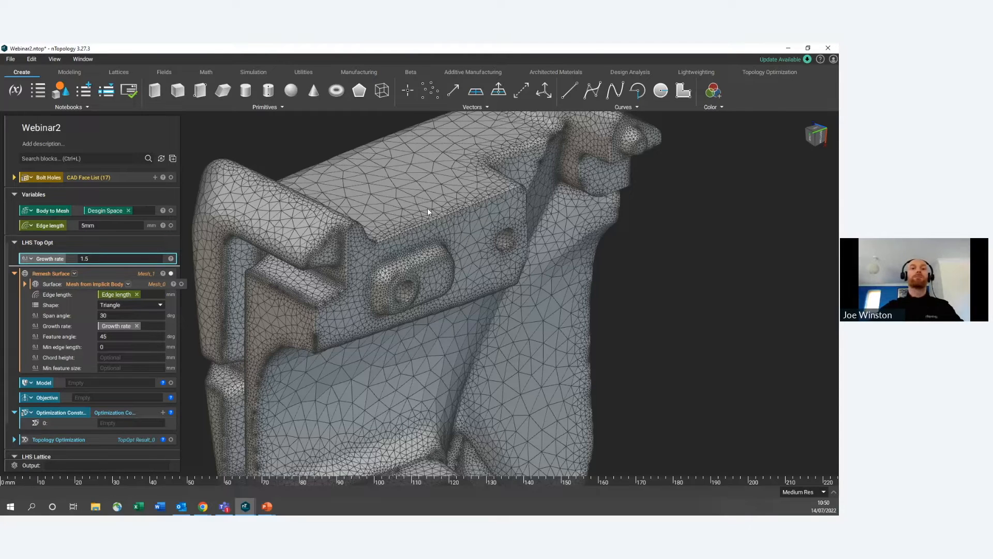
Step: Examine the remeshed clamp from the other side and inside with a section cut, closing the cut when done
{"action": "right_click_drag", "start_coordinate": [428, 208], "coordinate": [488, 288]}
{"action": "key", "text": "x"}
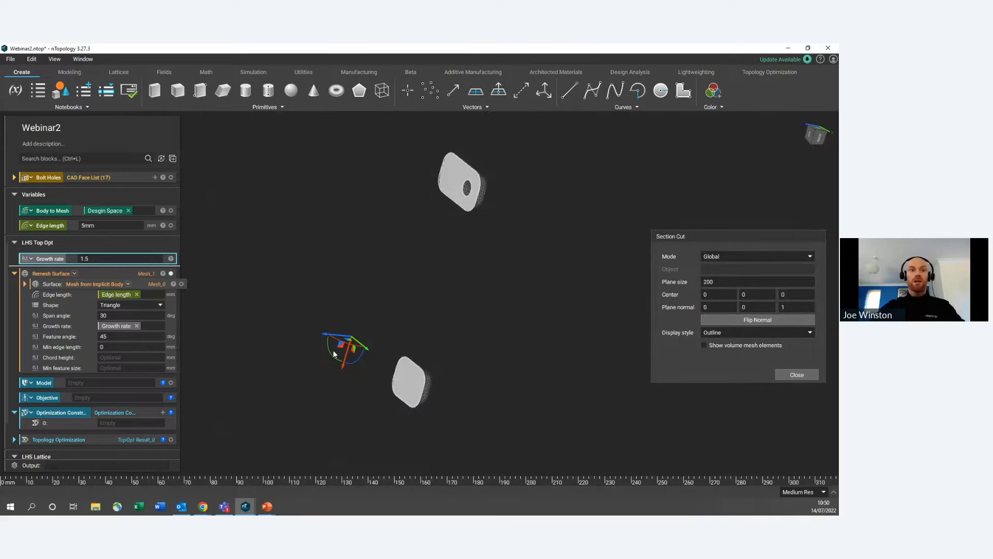
{"action": "left_click_drag", "start_coordinate": [326, 339], "coordinate": [292, 318]}
{"action": "left_click", "coordinate": [803, 377]}
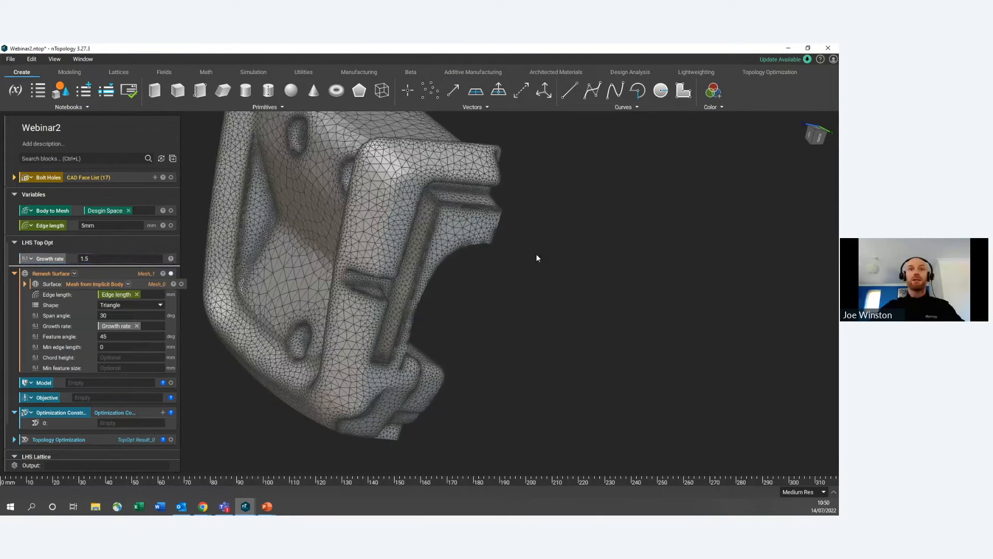
{"action": "scroll", "coordinate": [340, 228], "scroll_direction": "down", "scroll_amount": 3}
{"action": "middle_click_drag", "start_coordinate": [364, 248], "coordinate": [393, 254]}
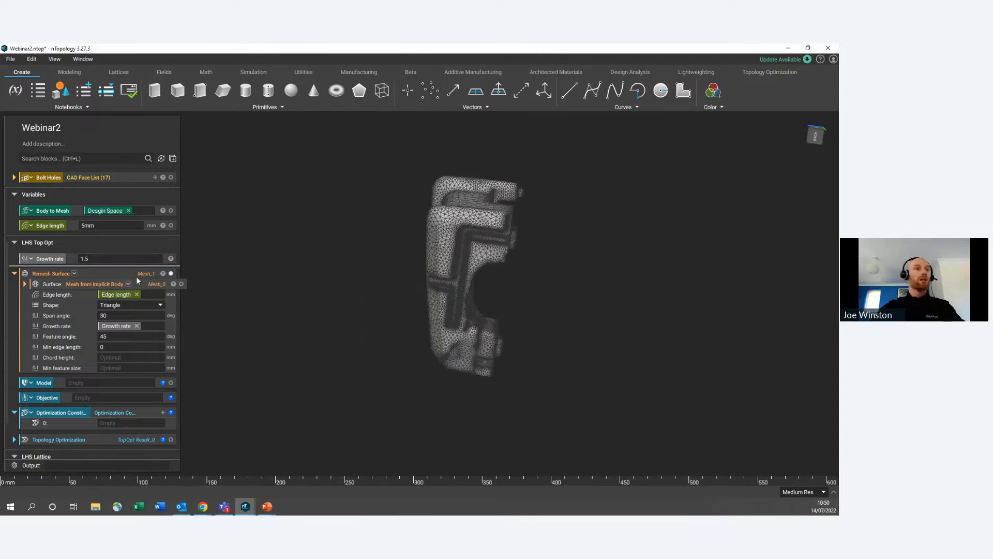
Step: Add a Volume Mesh block and use the Remesh Surface block as its Domain input
{"action": "left_click", "coordinate": [106, 159]}
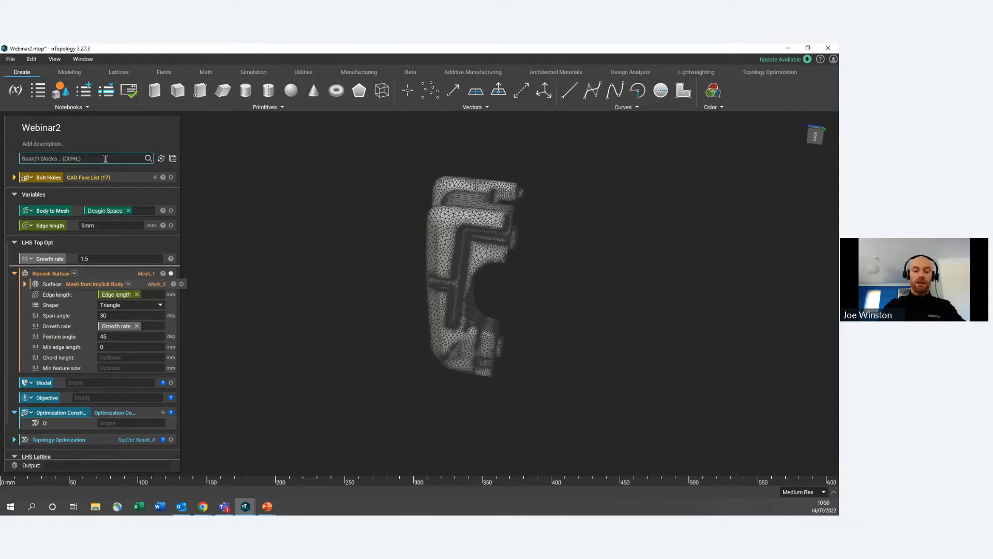
{"action": "type", "text": "volume"}
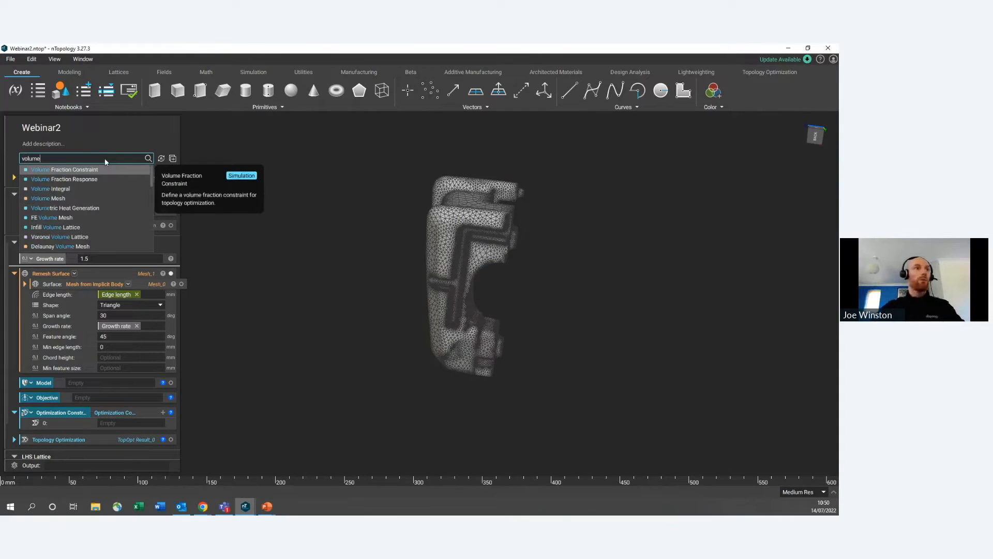
{"action": "left_click", "coordinate": [57, 198]}
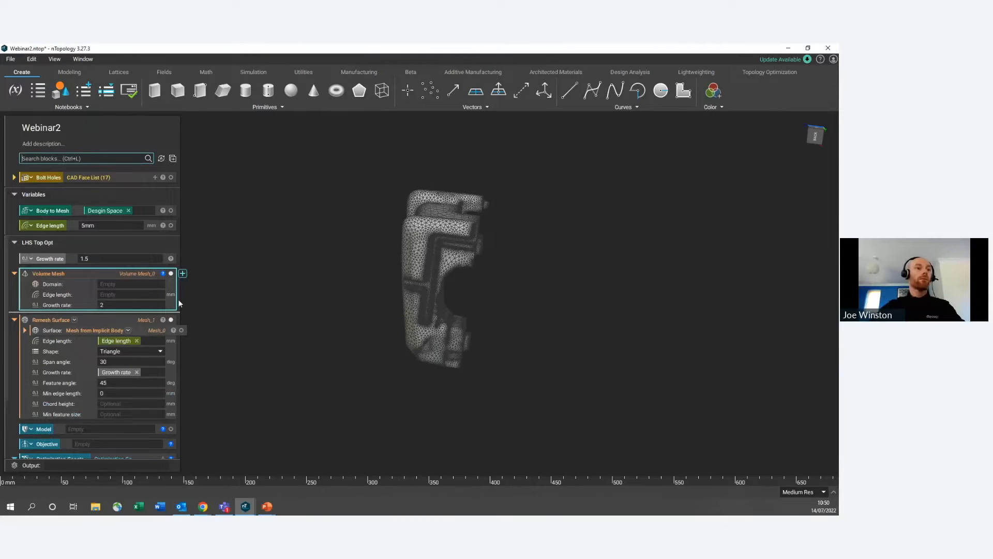
{"action": "left_click_drag", "start_coordinate": [115, 318], "coordinate": [119, 284]}
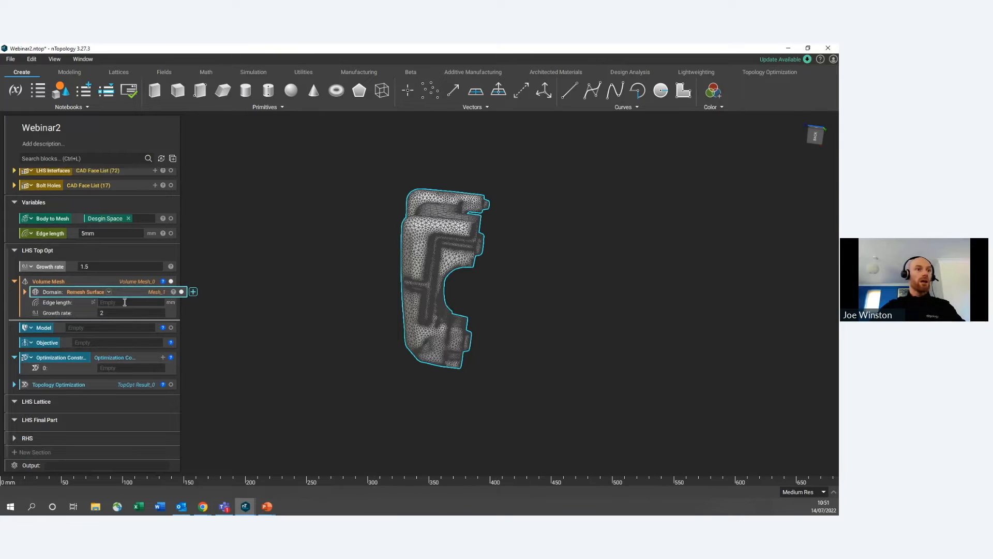
Step: Use the Edge length and Growth rate variables as the Volume Mesh block's inputs and display its result
{"action": "left_click", "coordinate": [125, 302]}
{"action": "left_click_drag", "start_coordinate": [70, 232], "coordinate": [117, 300]}
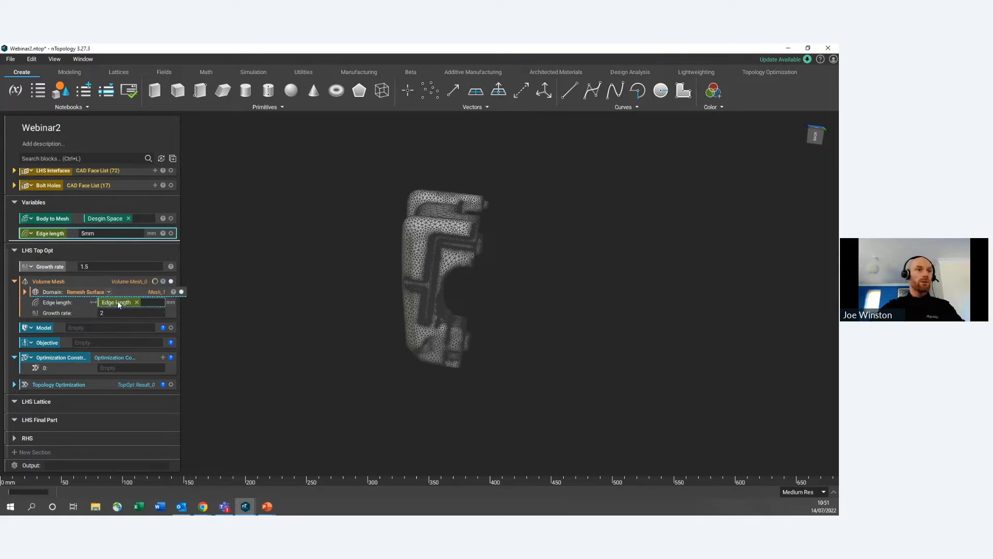
{"action": "left_click_drag", "start_coordinate": [57, 269], "coordinate": [117, 312]}
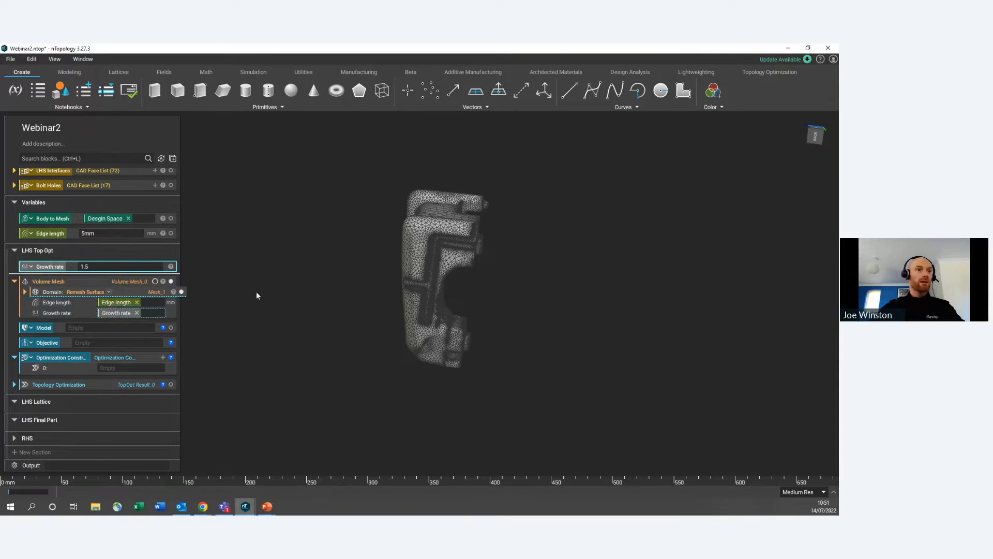
{"action": "left_click", "coordinate": [275, 264]}
{"action": "left_click", "coordinate": [120, 281]}
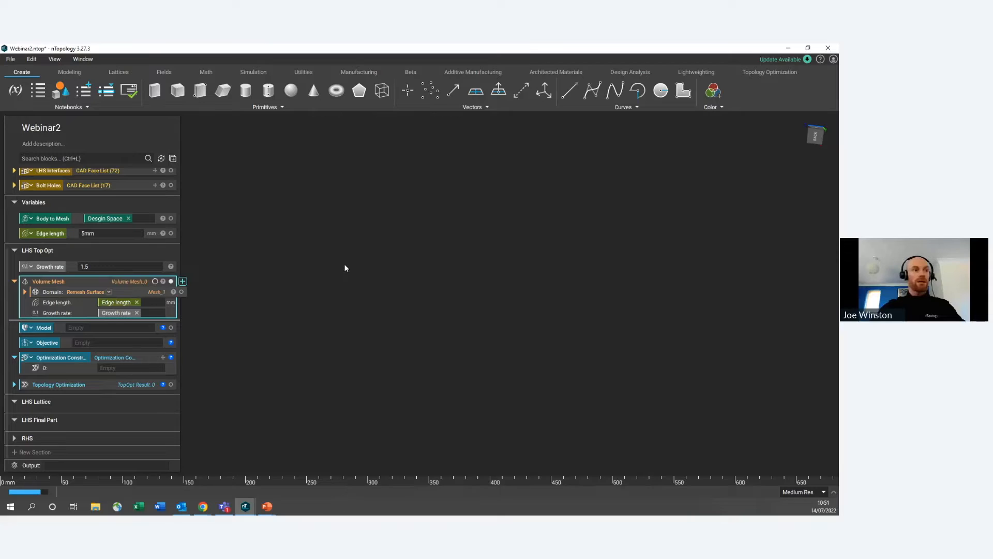
Step: Inspect the volume mesh's interior elements with a section cut, and close the cut
{"action": "key", "text": "x"}
{"action": "right_click_drag", "start_coordinate": [413, 258], "coordinate": [408, 226]}
{"action": "scroll", "coordinate": [444, 243], "scroll_direction": "up", "scroll_amount": 3}
{"action": "scroll", "coordinate": [444, 243], "scroll_direction": "up", "scroll_amount": 2}
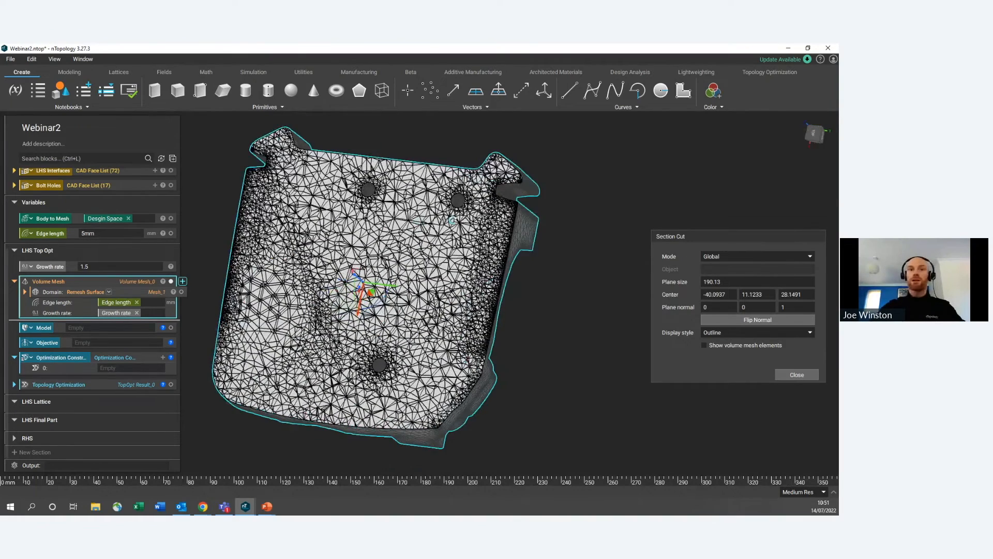
{"action": "left_click", "coordinate": [807, 374]}
Step: Add an FE Volume Mesh block and use the Volume Mesh block as its Discretization input
{"action": "left_click", "coordinate": [87, 158]}
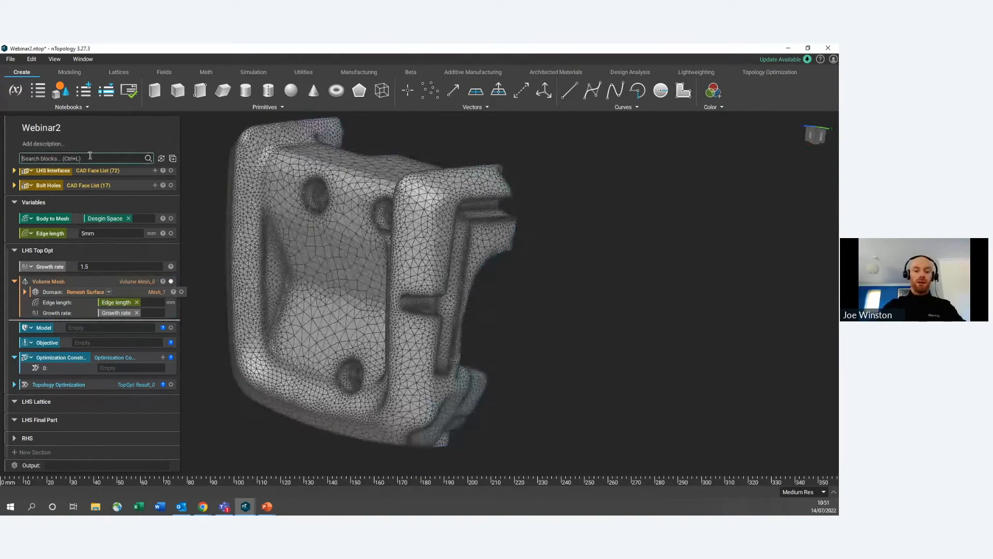
{"action": "type", "text": "fe v"}
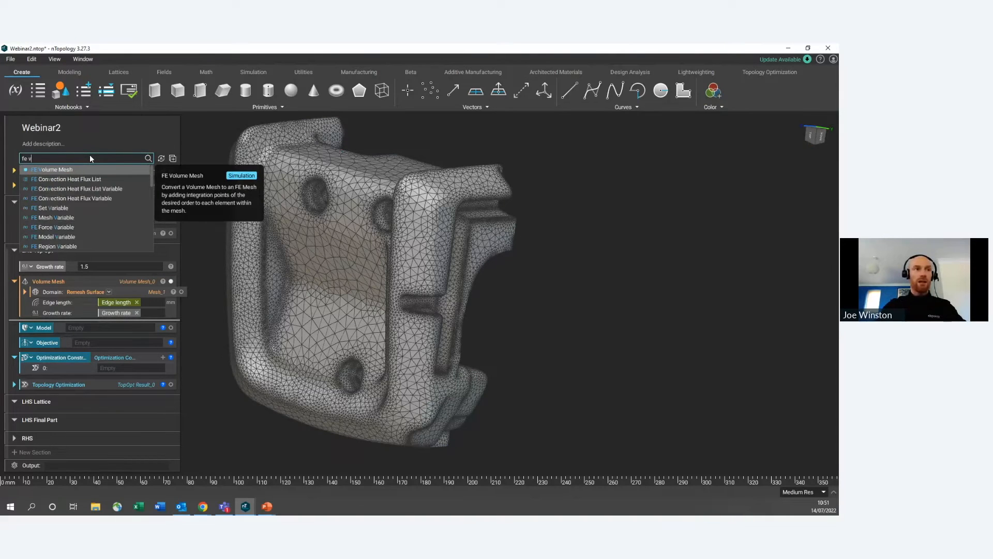
{"action": "type", "text": "ol"}
{"action": "left_click", "coordinate": [91, 172]}
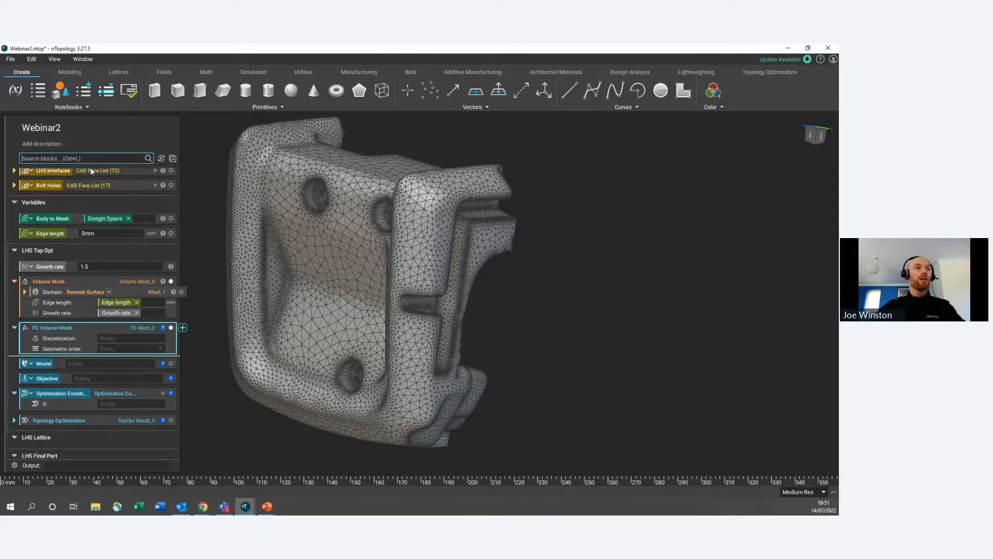
{"action": "left_click_drag", "start_coordinate": [109, 281], "coordinate": [117, 334]}
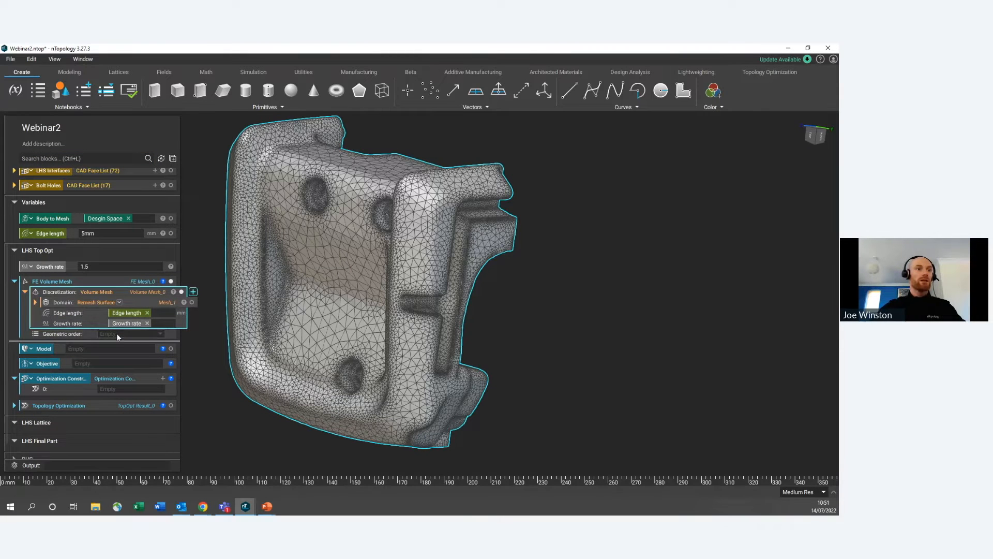
Step: Set the FE Volume Mesh block's geometric order to Linear, make the block a variable named FE Volume Mesh, and collapse it
{"action": "right_click", "coordinate": [117, 281]}
{"action": "left_click", "coordinate": [156, 324]}
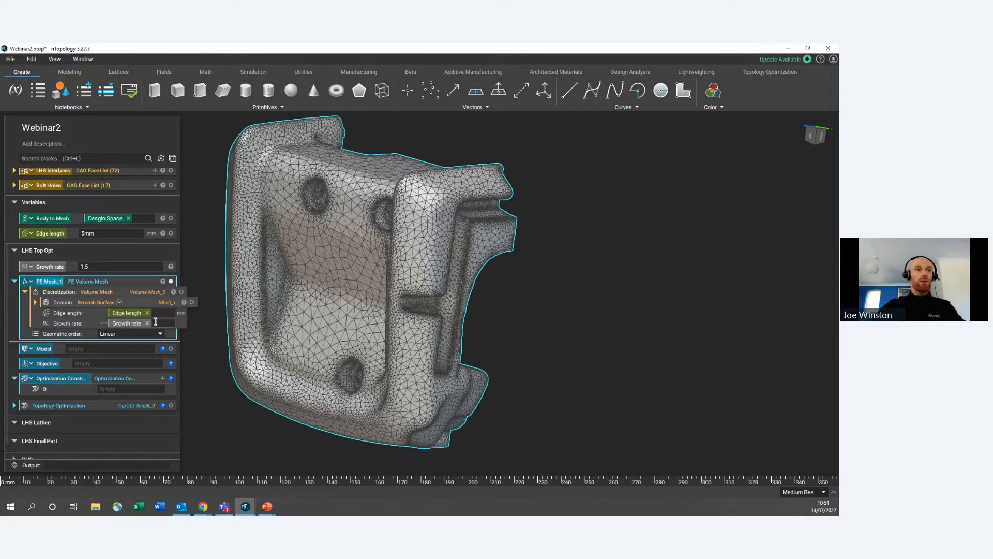
{"action": "type", "text": "FE"}
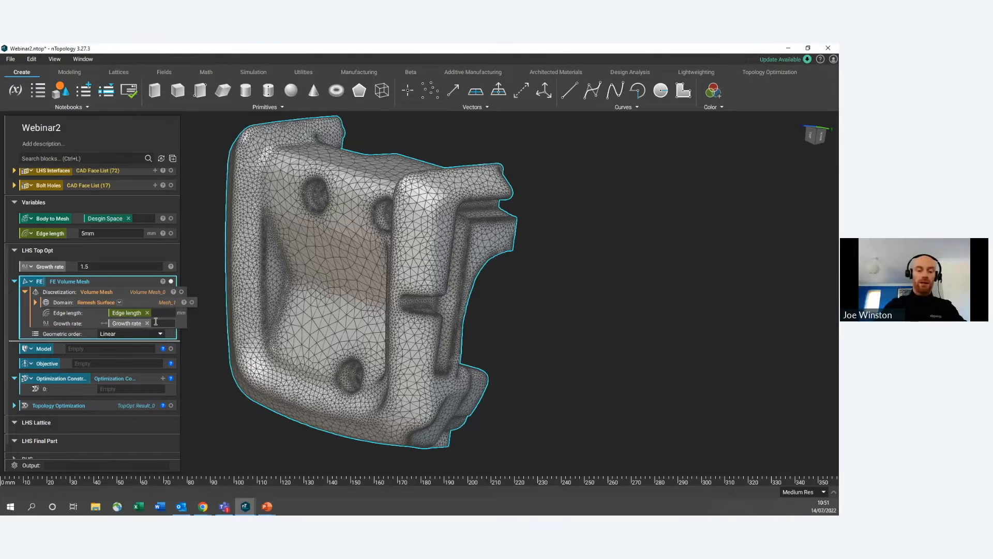
{"action": "type", "text": " Volume Mesh"}
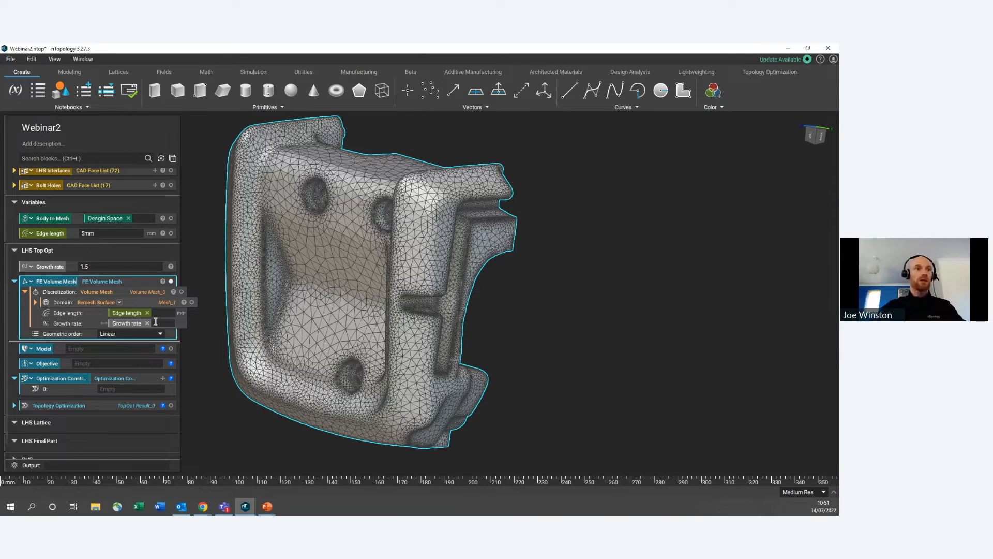
{"action": "key", "text": "Return"}
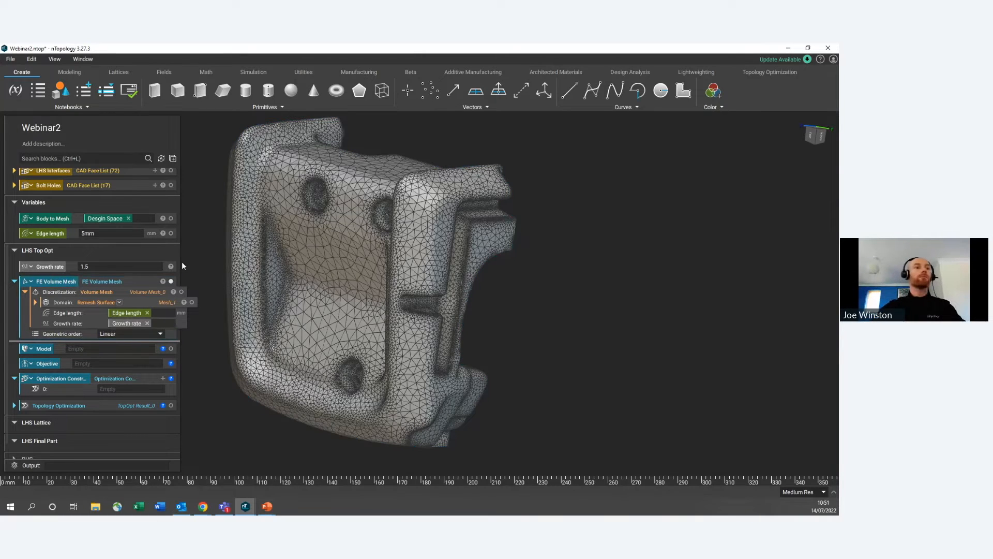
{"action": "left_click", "coordinate": [14, 281]}
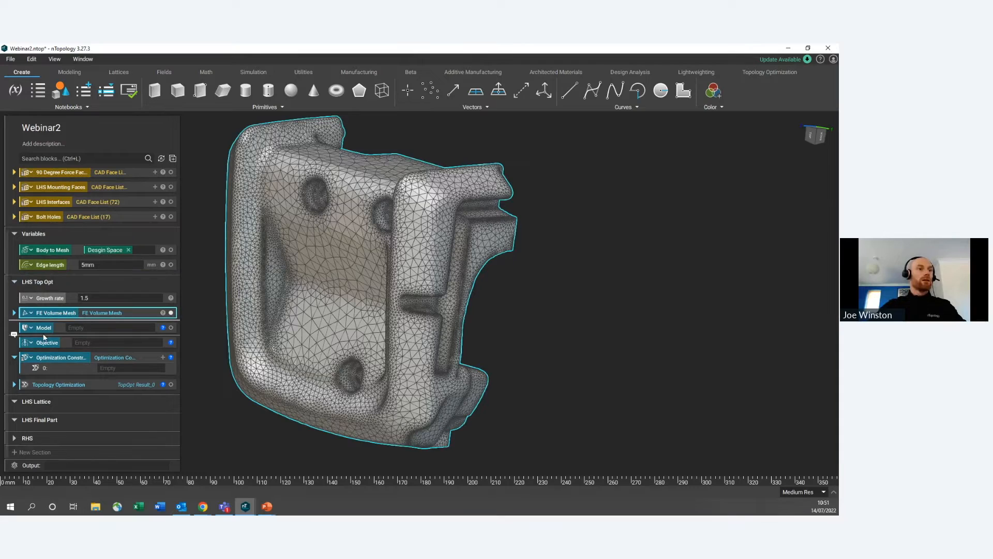
Step: Fill the Model variable with an FE Solid Model and use the FE Volume Mesh variable as its solid mesh
{"action": "left_click", "coordinate": [103, 328]}
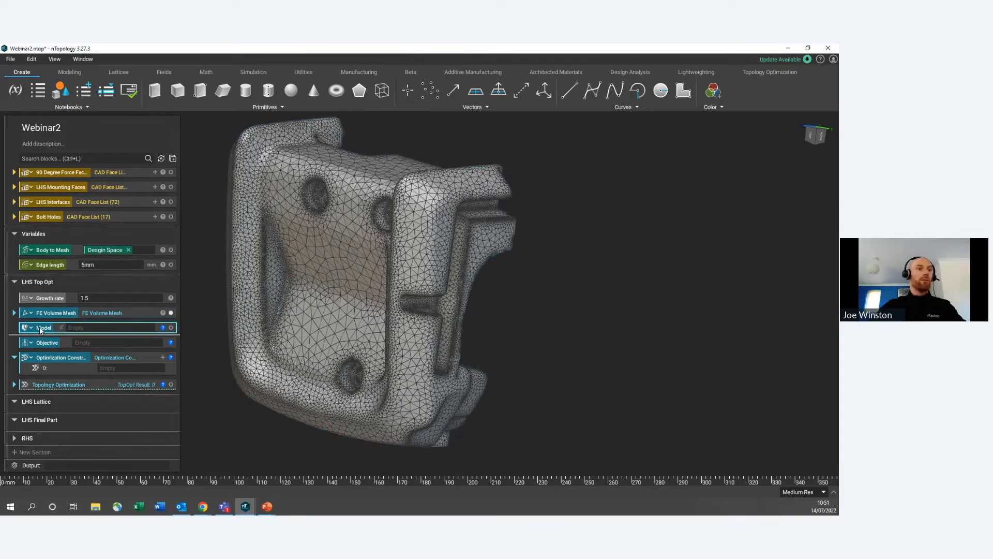
{"action": "left_click", "coordinate": [103, 327]}
{"action": "left_click", "coordinate": [110, 338]}
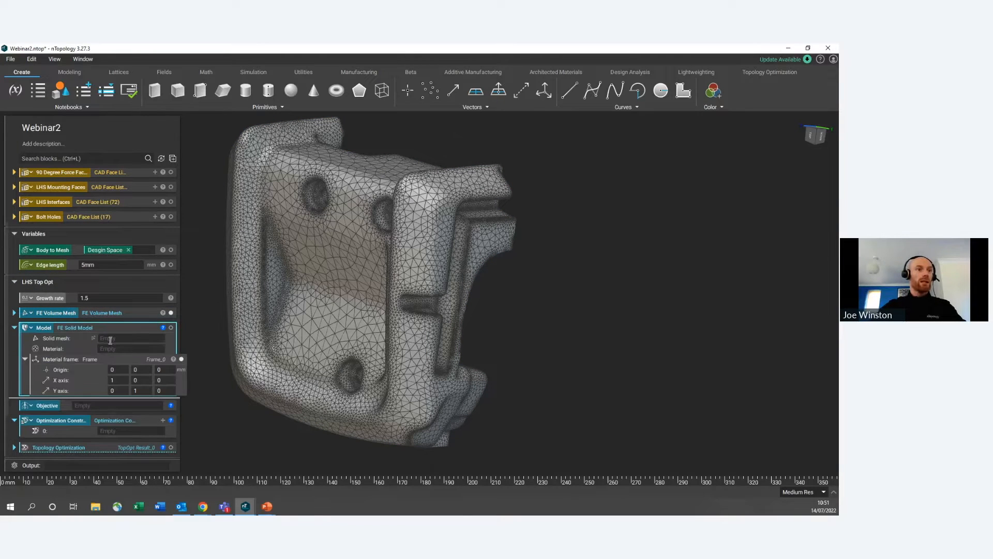
{"action": "left_click_drag", "start_coordinate": [107, 313], "coordinate": [116, 338]}
Step: Define the FE Solid Model's material as an Isotropic Material with an Isotropic Linear Elastic Property
{"action": "left_click", "coordinate": [117, 349]}
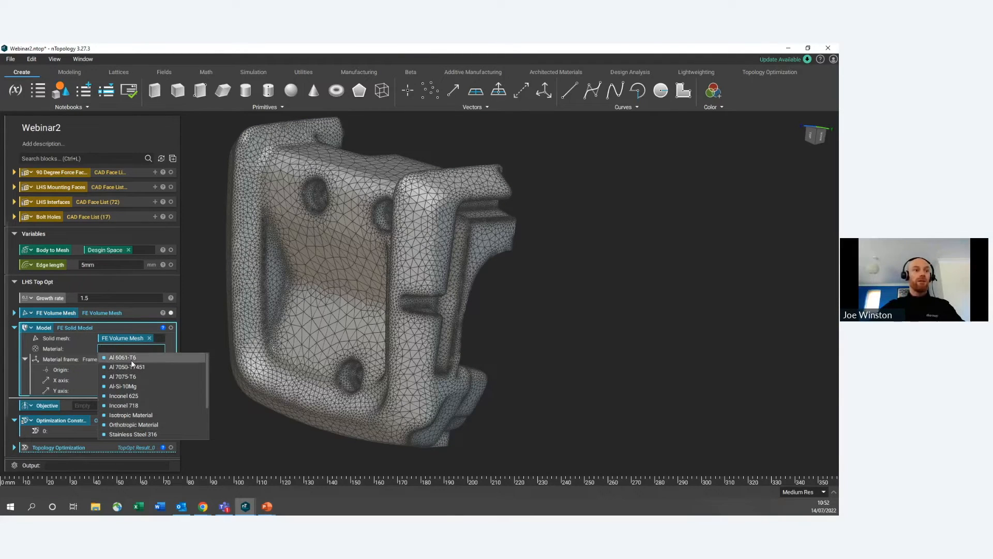
{"action": "left_click", "coordinate": [125, 416]}
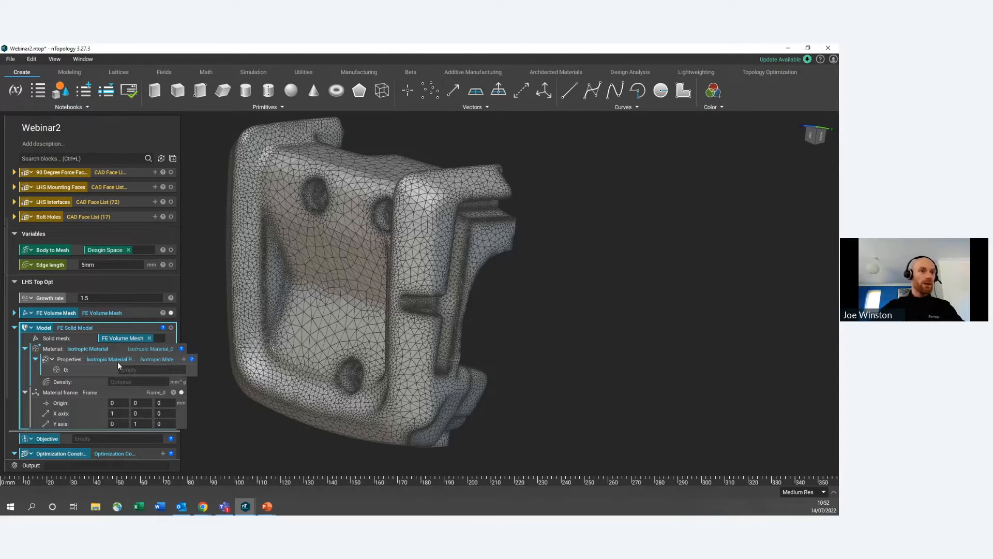
{"action": "left_click", "coordinate": [132, 368]}
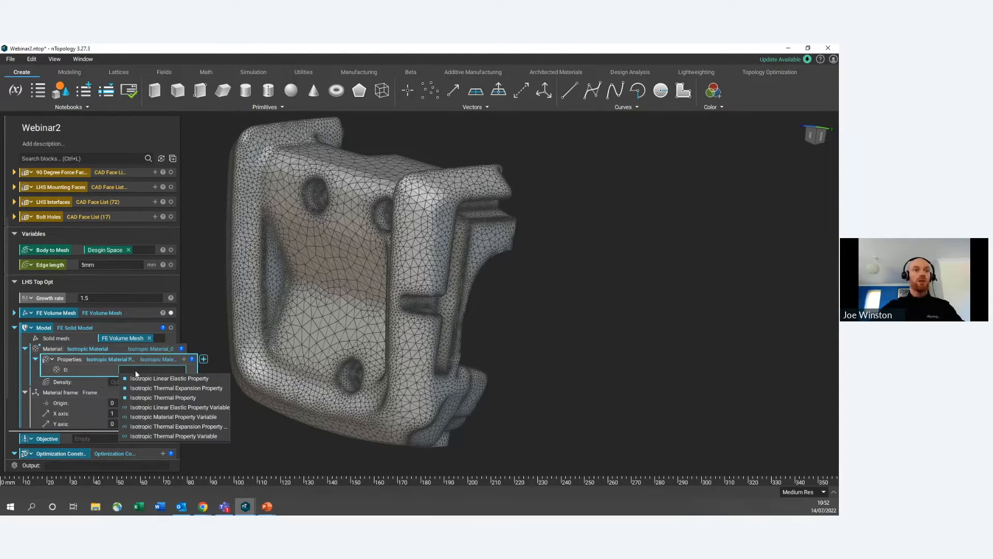
{"action": "left_click", "coordinate": [174, 378]}
Step: Set the material's Young's modulus to 1700 MPa and Poisson's ratio to .33, and collapse the Model variable
{"action": "left_click", "coordinate": [173, 379]}
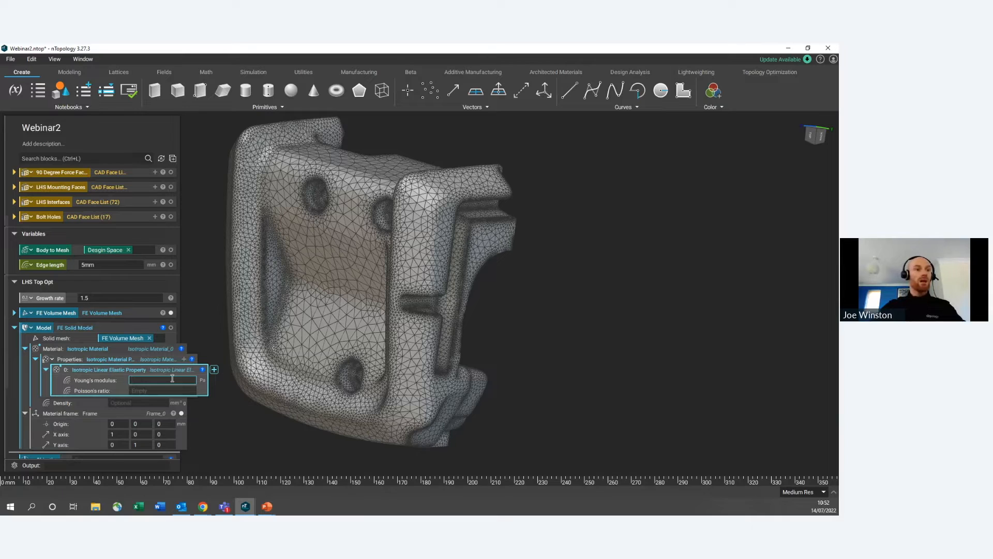
{"action": "type", "text": "1700"}
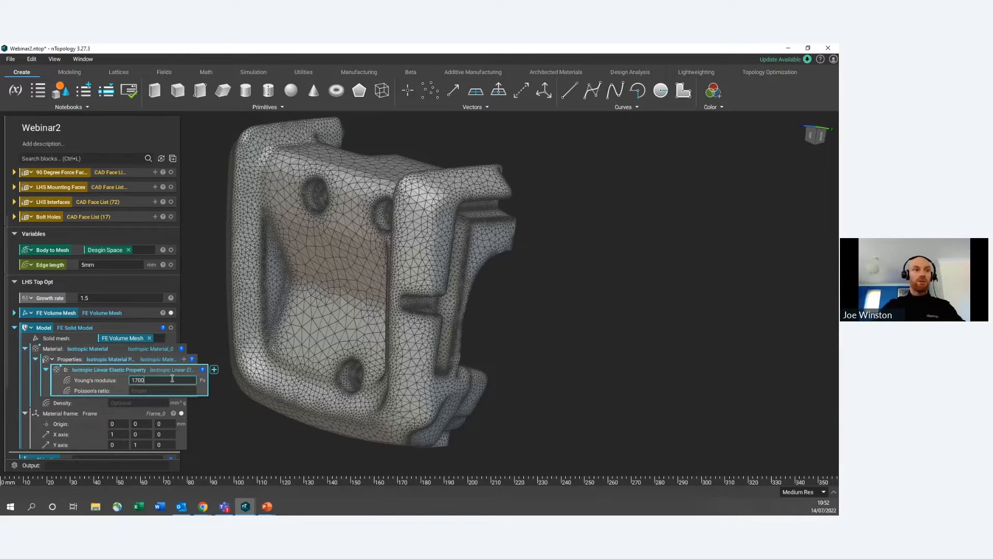
{"action": "type", "text": " M"}
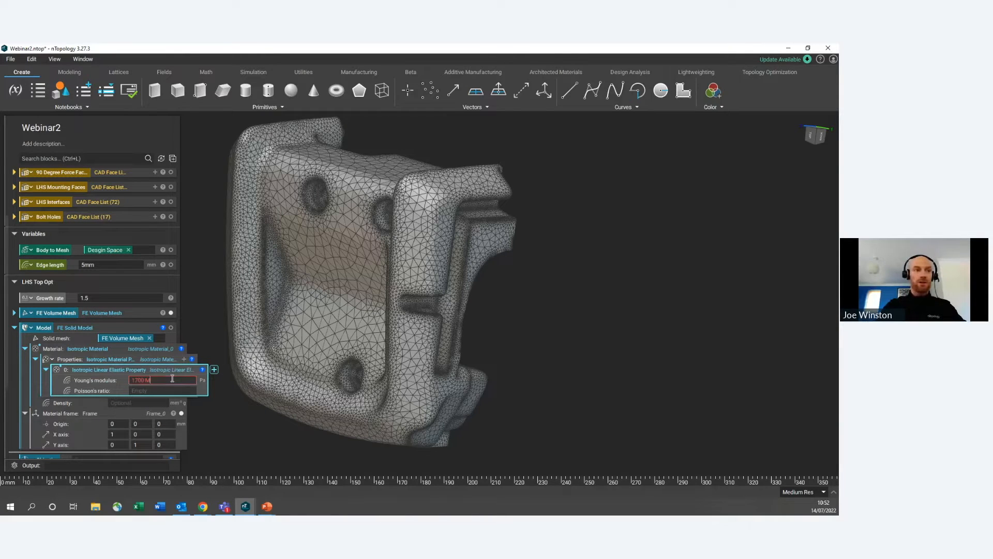
{"action": "type", "text": "Pa"}
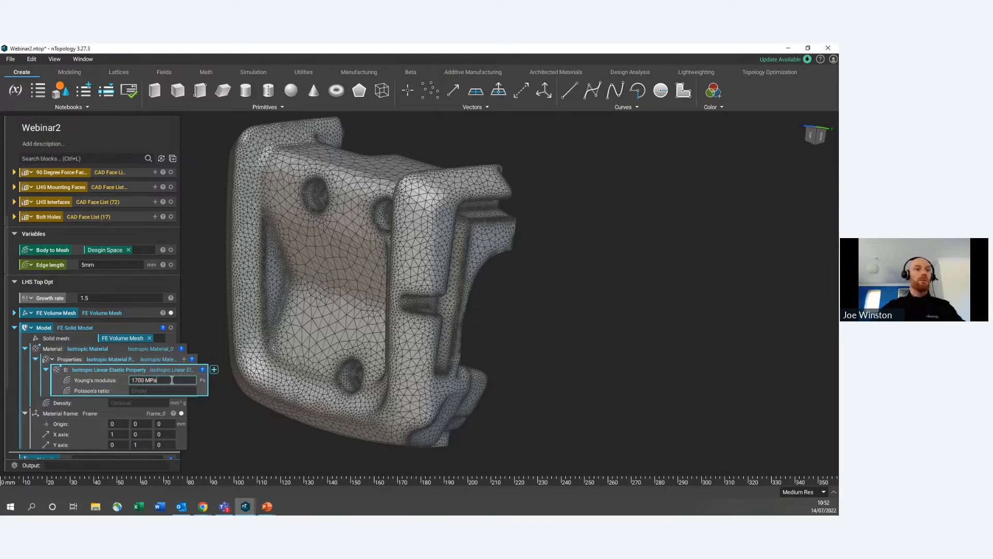
{"action": "left_click", "coordinate": [168, 389]}
{"action": "type", "text": ".33"}
{"action": "key", "text": "Return"}
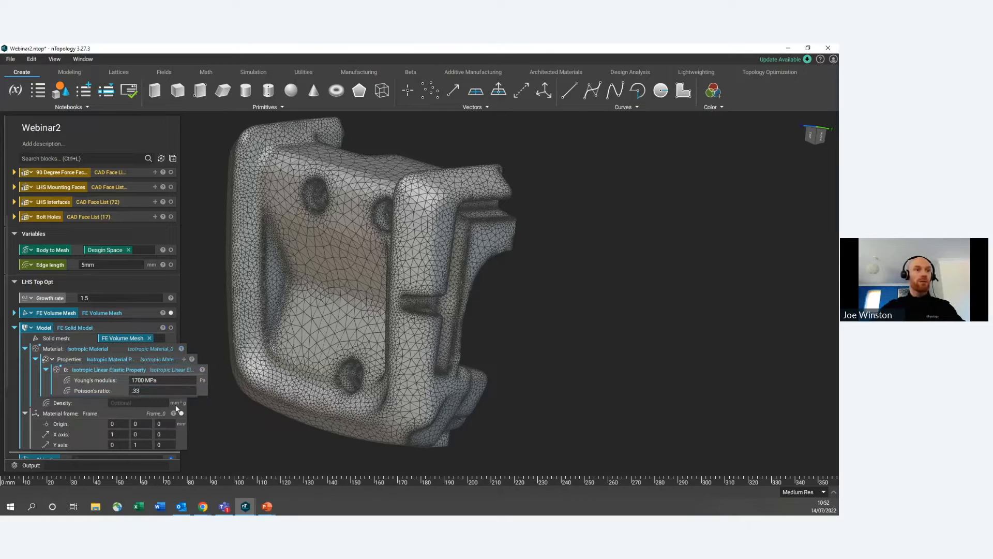
{"action": "double_click", "coordinate": [82, 325]}
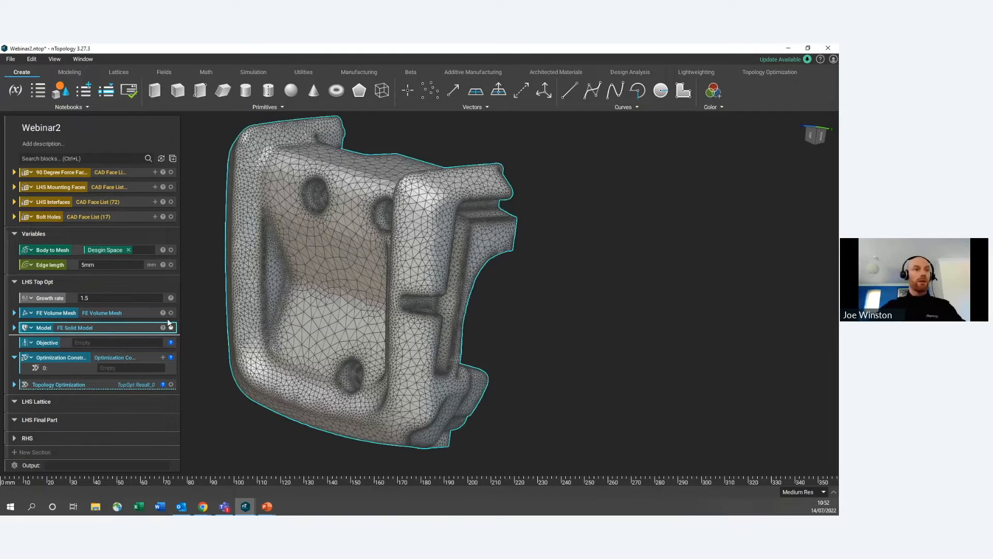
Step: Fill the Objective variable with an Optimization Objective and use a Structural Compliance Response as its response
{"action": "scroll", "coordinate": [321, 324], "scroll_direction": "down", "scroll_amount": 3}
{"action": "middle_click_drag", "start_coordinate": [322, 324], "coordinate": [361, 330]}
{"action": "right_click_drag", "start_coordinate": [361, 330], "coordinate": [489, 243]}
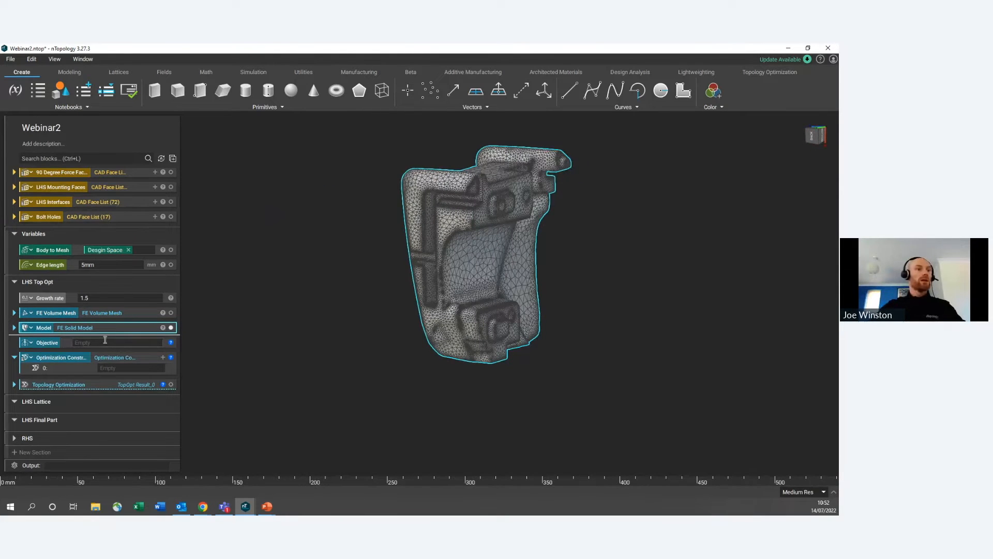
{"action": "left_click", "coordinate": [104, 342]}
{"action": "left_click", "coordinate": [106, 351]}
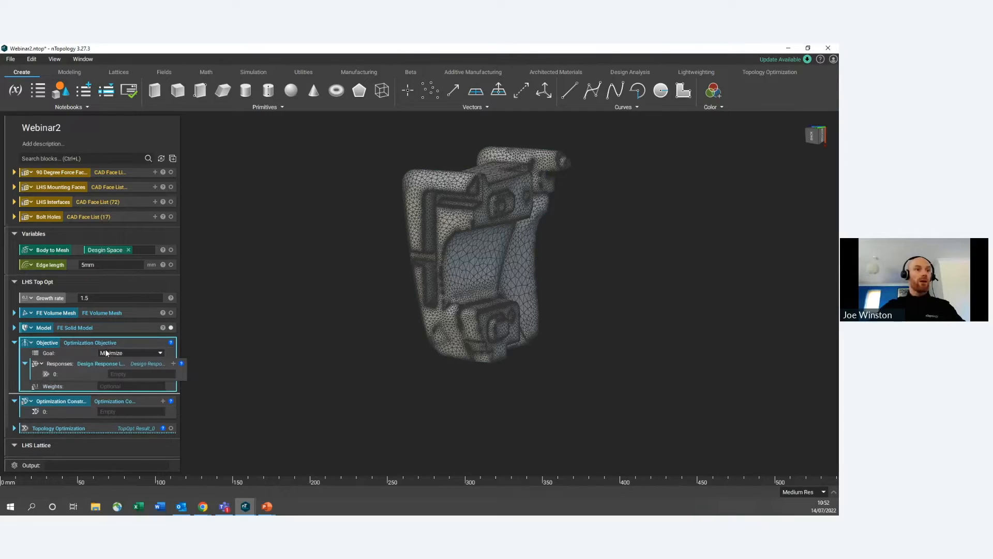
{"action": "scroll", "coordinate": [104, 348], "scroll_direction": "down", "scroll_amount": 2}
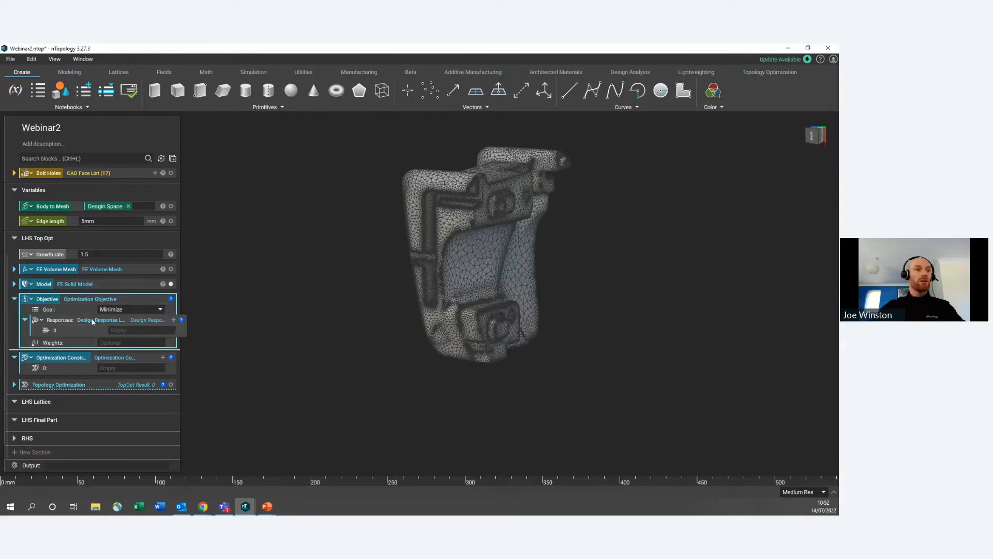
{"action": "left_click", "coordinate": [129, 329]}
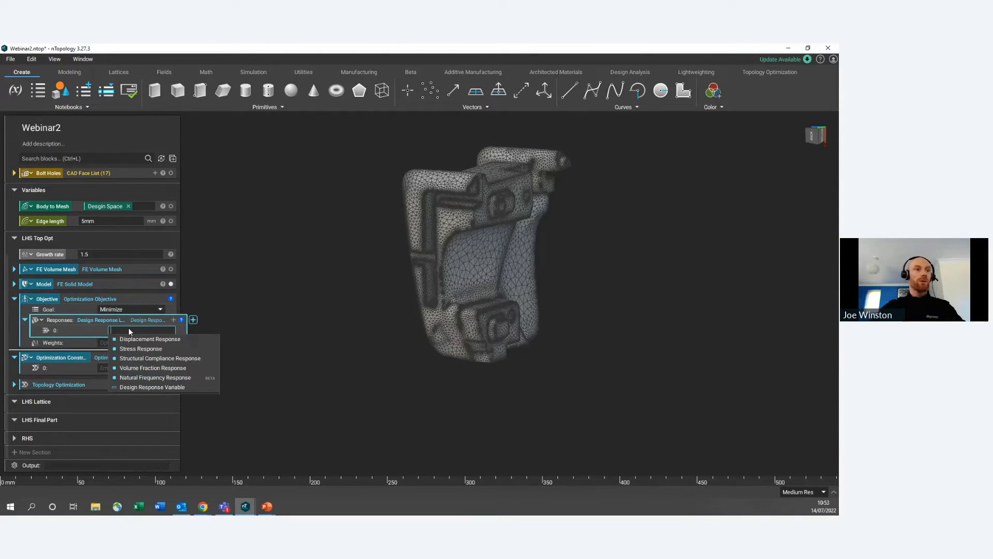
{"action": "left_click", "coordinate": [148, 358]}
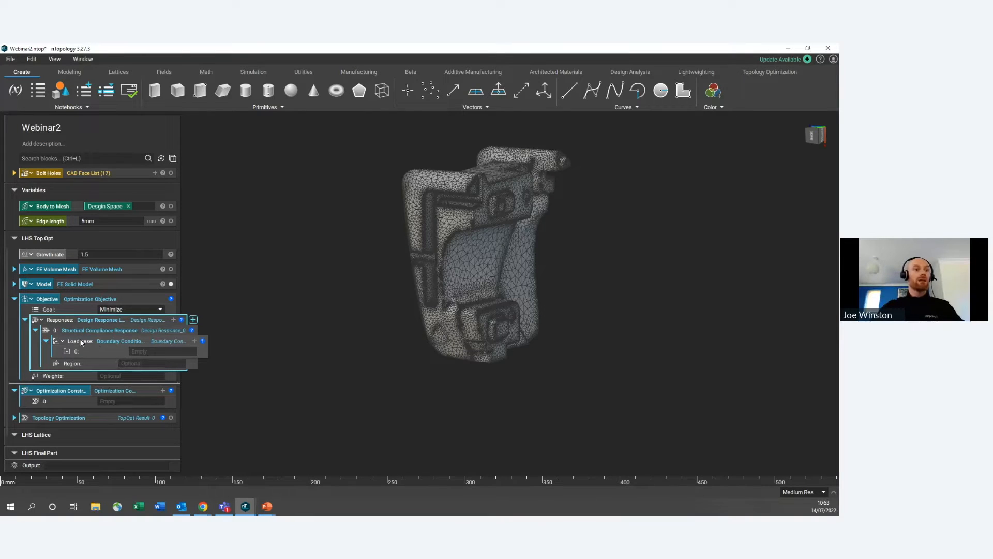
Step: Add two more load case entries, fill the first entry with a Displacement Restraint, and make the restraint a collapsed variable
{"action": "left_click", "coordinate": [194, 341]}
{"action": "left_click", "coordinate": [194, 341]}
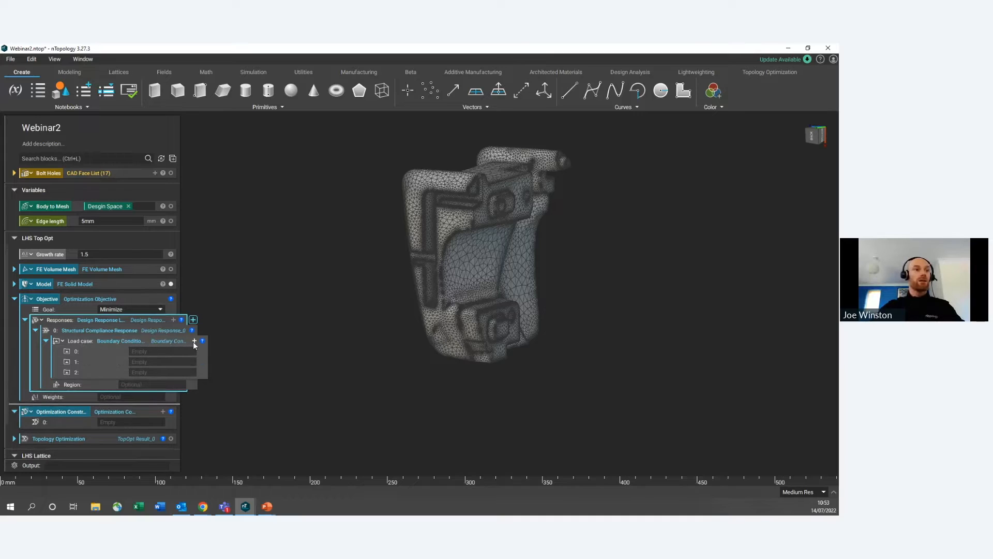
{"action": "left_click", "coordinate": [156, 352]}
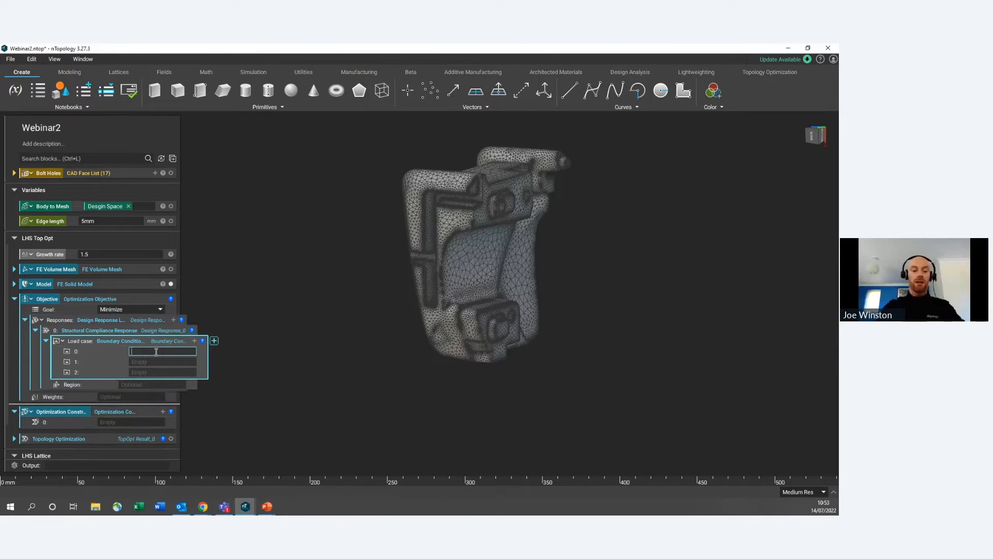
{"action": "left_click", "coordinate": [156, 352]}
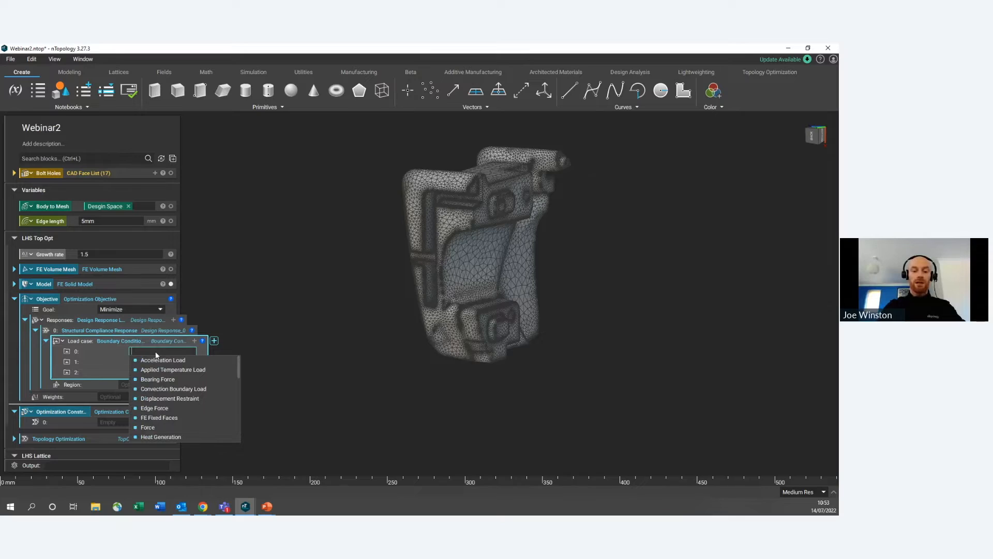
{"action": "type", "text": "dis"}
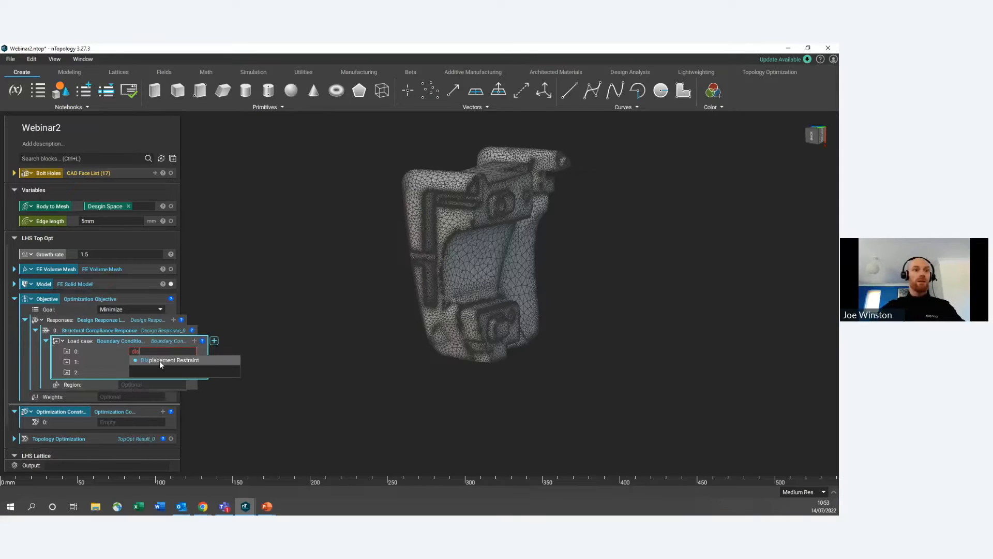
{"action": "left_click", "coordinate": [159, 361]}
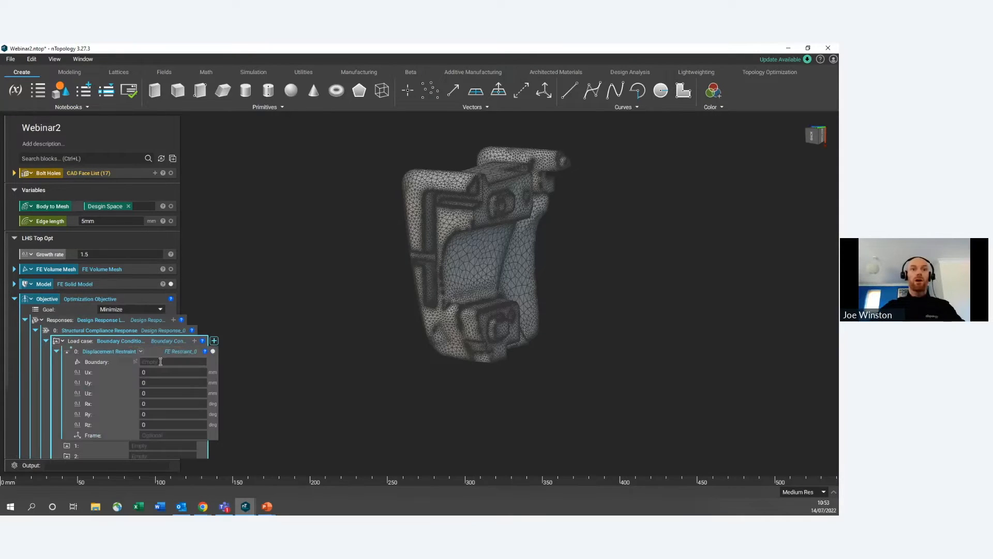
{"action": "right_click", "coordinate": [94, 350]}
{"action": "left_click", "coordinate": [123, 346]}
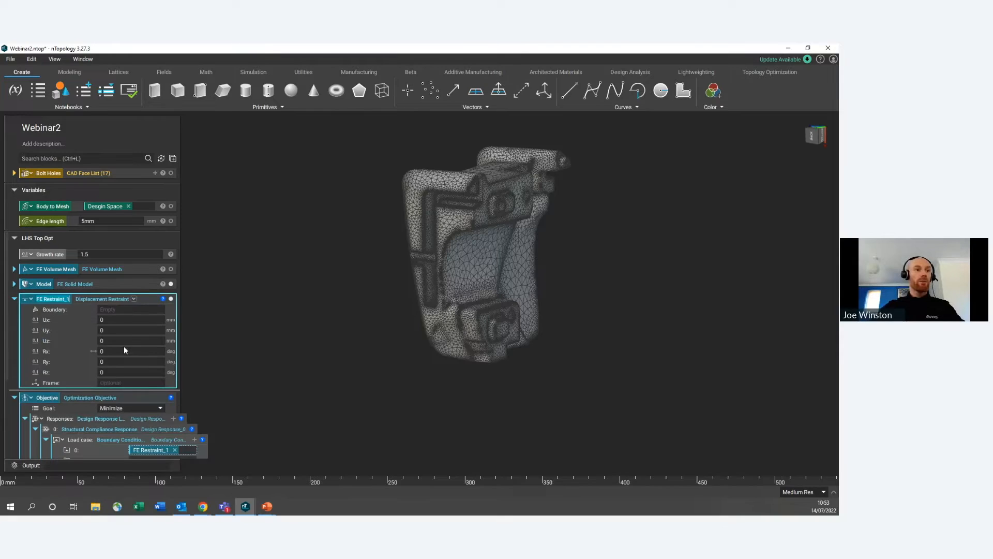
{"action": "left_click", "coordinate": [95, 300]}
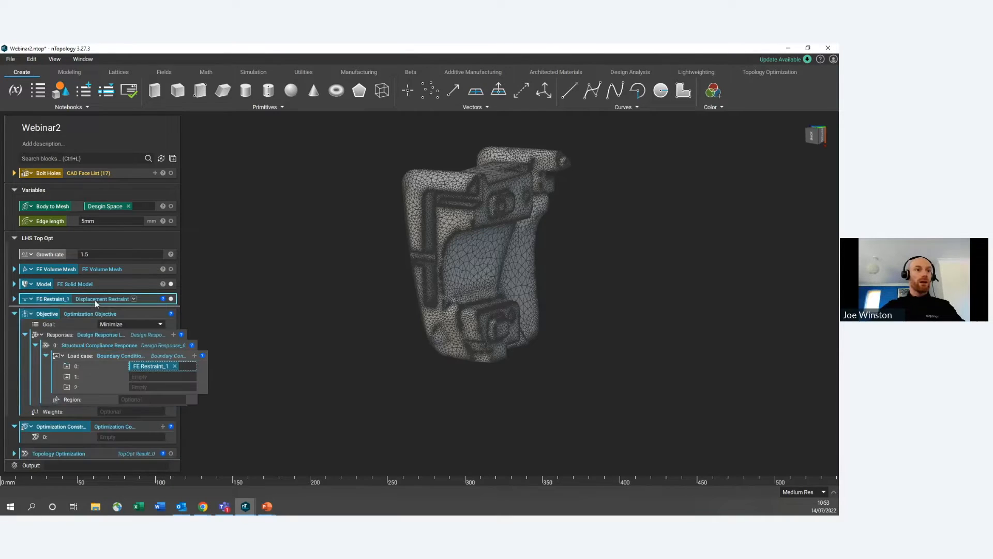
Step: Fill the load case's second entry with a Force block, make it a variable, and collapse it
{"action": "scroll", "coordinate": [134, 342], "scroll_direction": "down", "scroll_amount": 1}
{"action": "left_click", "coordinate": [154, 325]}
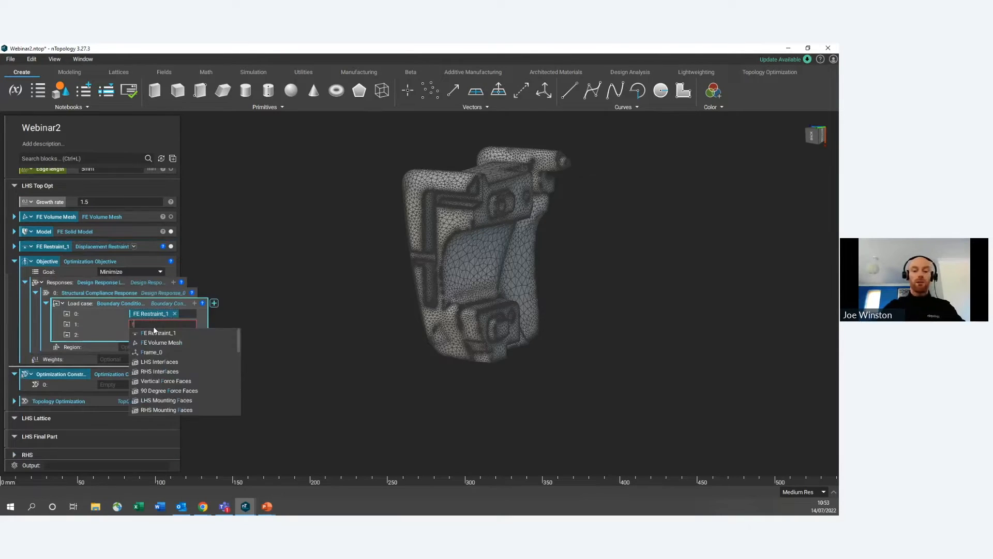
{"action": "left_click", "coordinate": [160, 352]}
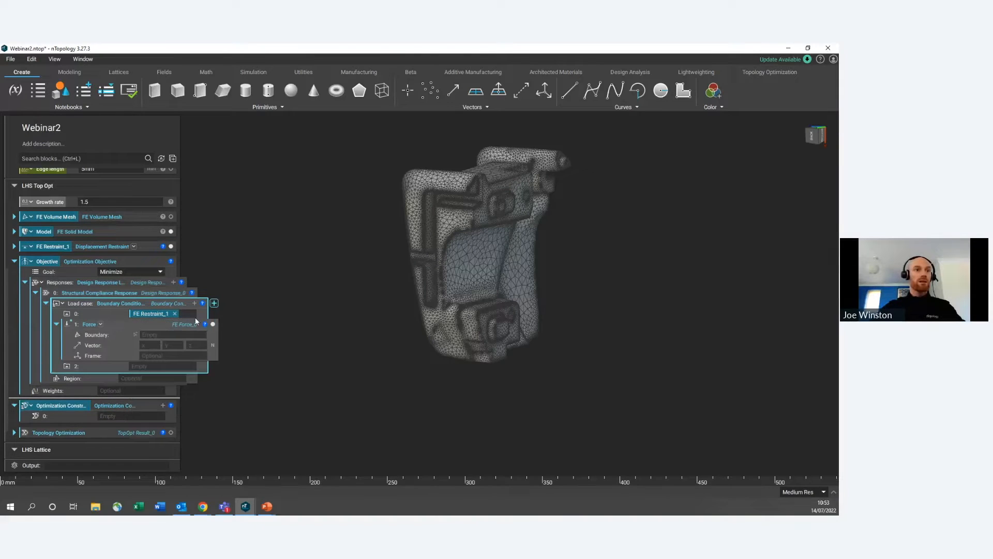
{"action": "right_click", "coordinate": [153, 323]}
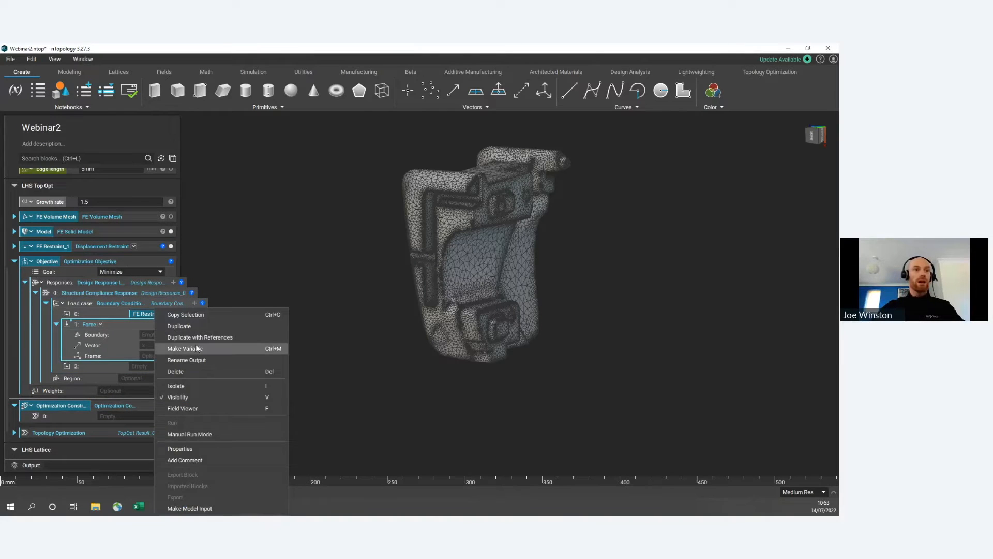
{"action": "left_click", "coordinate": [196, 348]}
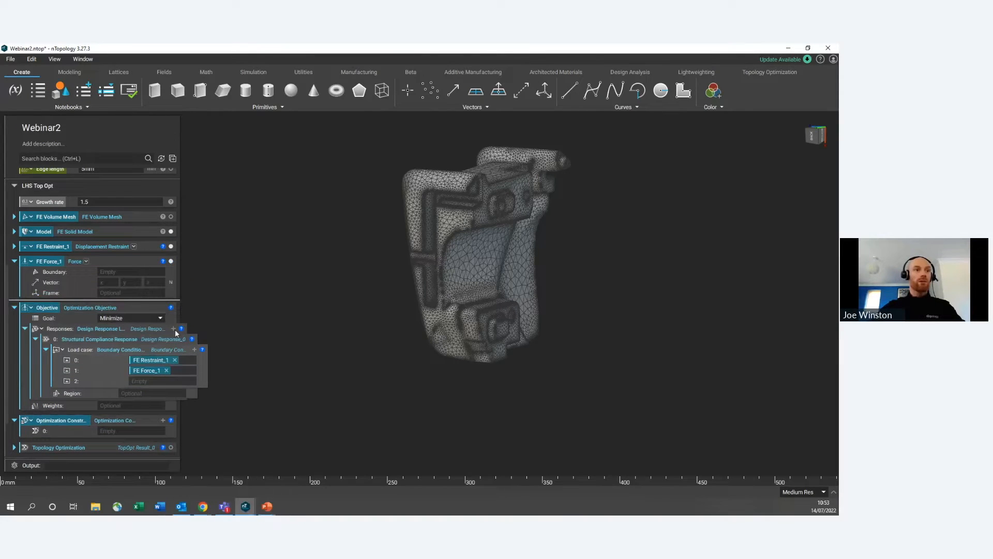
{"action": "double_click", "coordinate": [100, 259]}
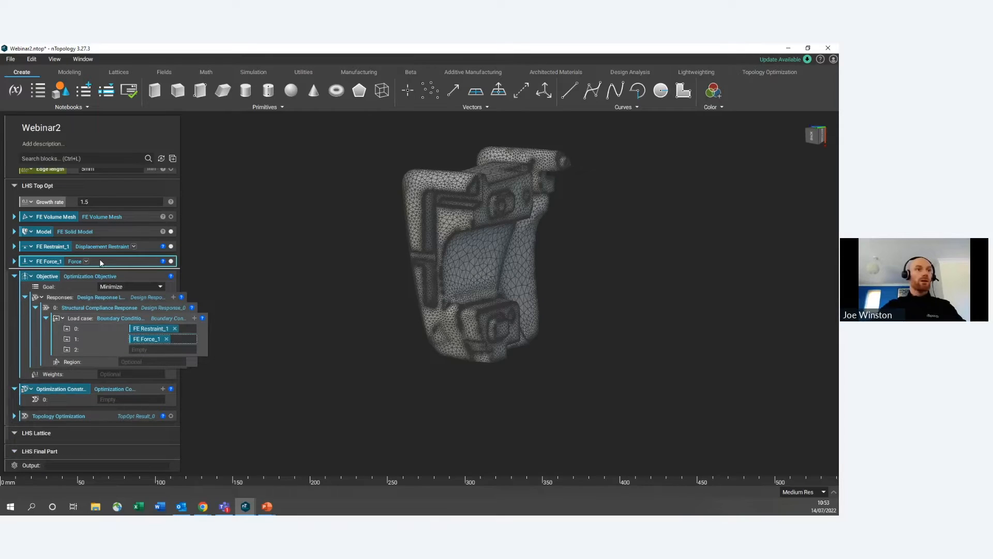
Step: Use an FE Face Boundary as the displacement restraint's boundary and remove its default CAD Face List
{"action": "left_click", "coordinate": [15, 246]}
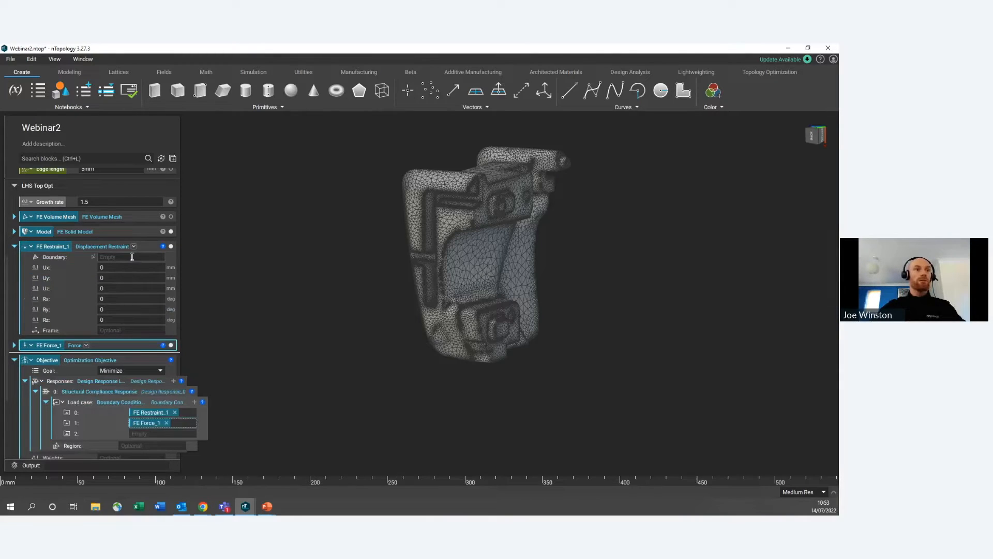
{"action": "left_click", "coordinate": [115, 257]}
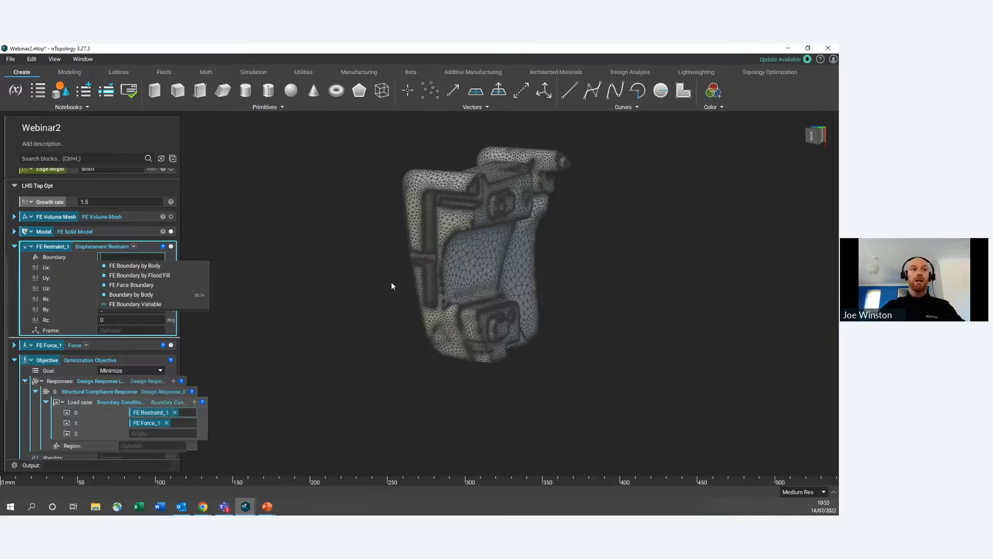
{"action": "left_click", "coordinate": [136, 285]}
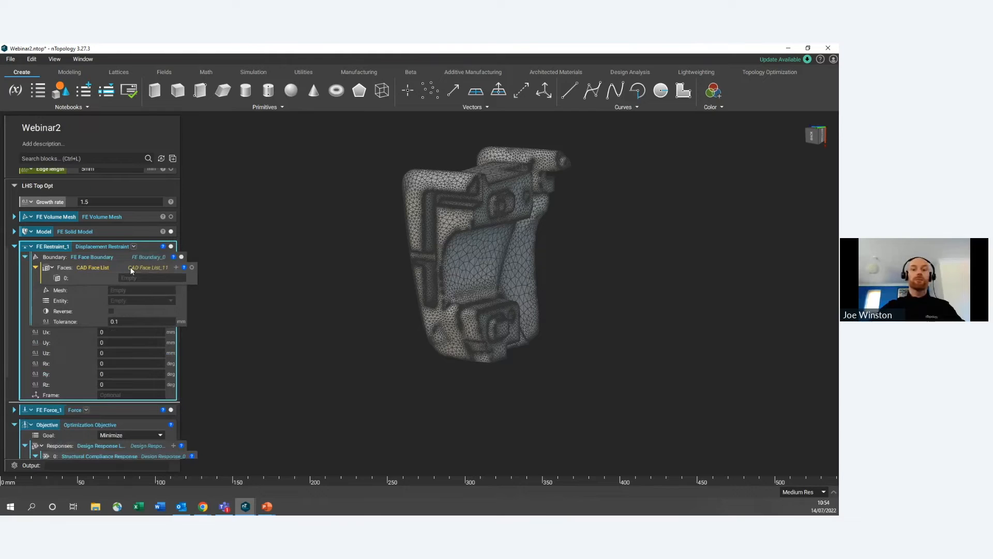
{"action": "key", "text": "Delete"}
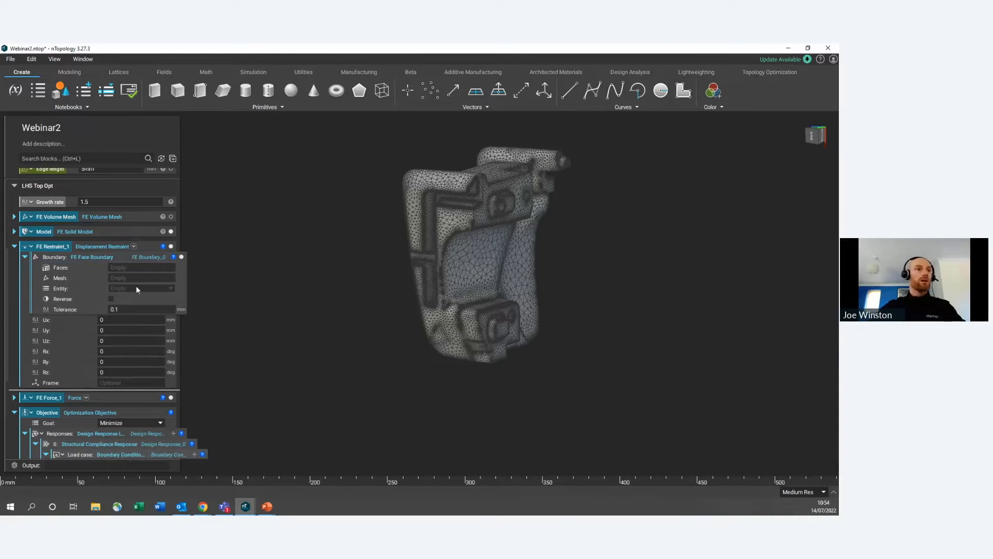
Step: Check the LHS Interfaces faces on the model, and make the restraint boundary's Faces input a variable
{"action": "scroll", "coordinate": [101, 270], "scroll_direction": "up", "scroll_amount": 5}
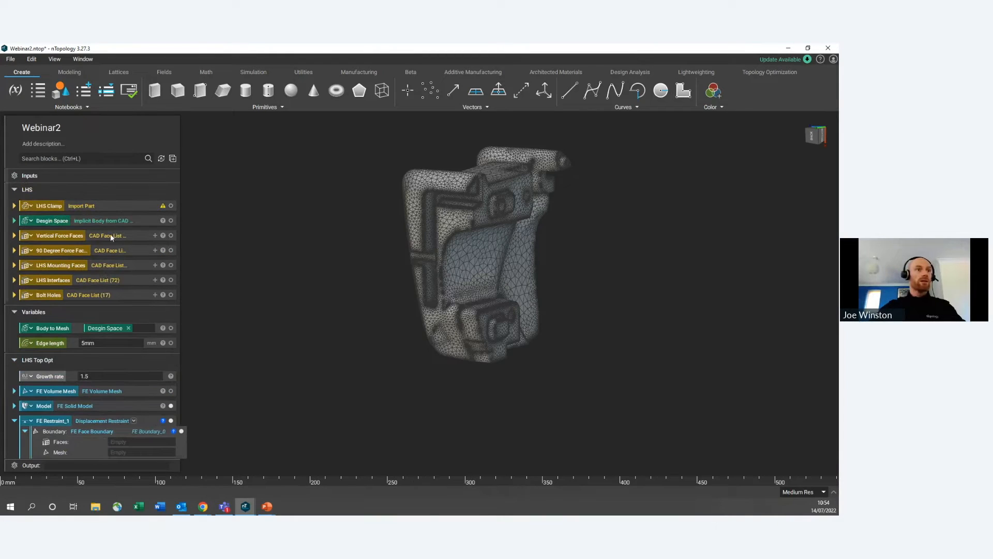
{"action": "left_click", "coordinate": [143, 281]}
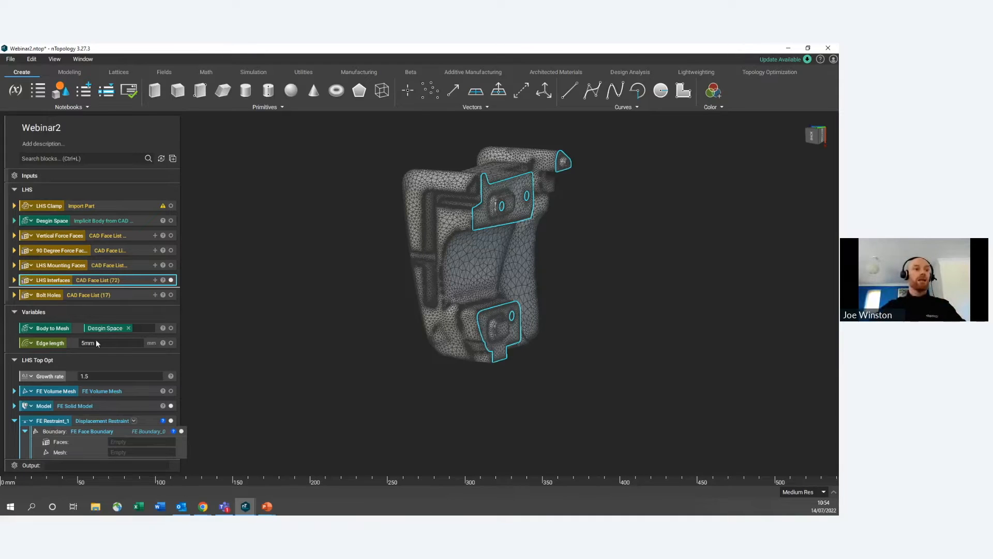
{"action": "scroll", "coordinate": [111, 336], "scroll_direction": "down", "scroll_amount": 4}
{"action": "scroll", "coordinate": [113, 347], "scroll_direction": "up", "scroll_amount": 1}
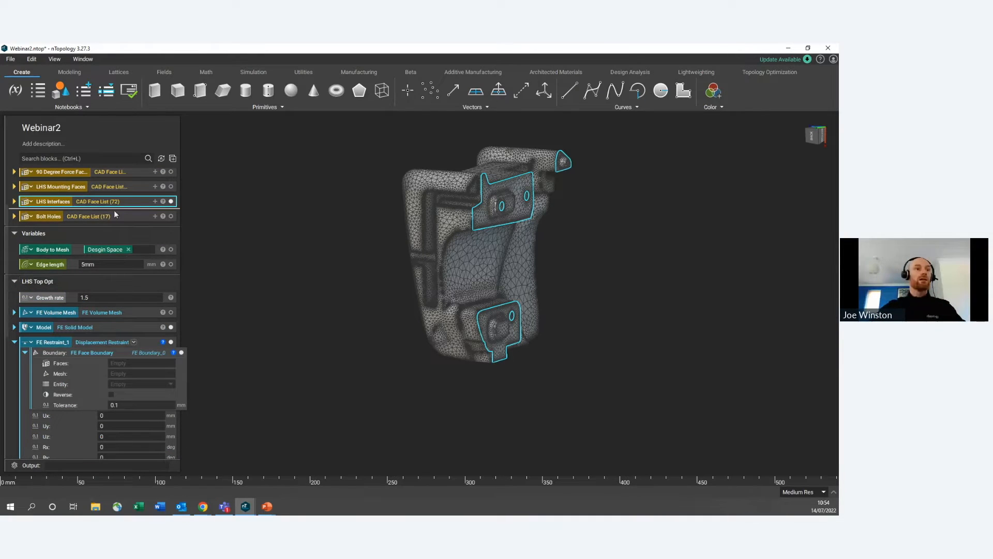
{"action": "left_click", "coordinate": [60, 364]}
{"action": "right_click", "coordinate": [60, 365]}
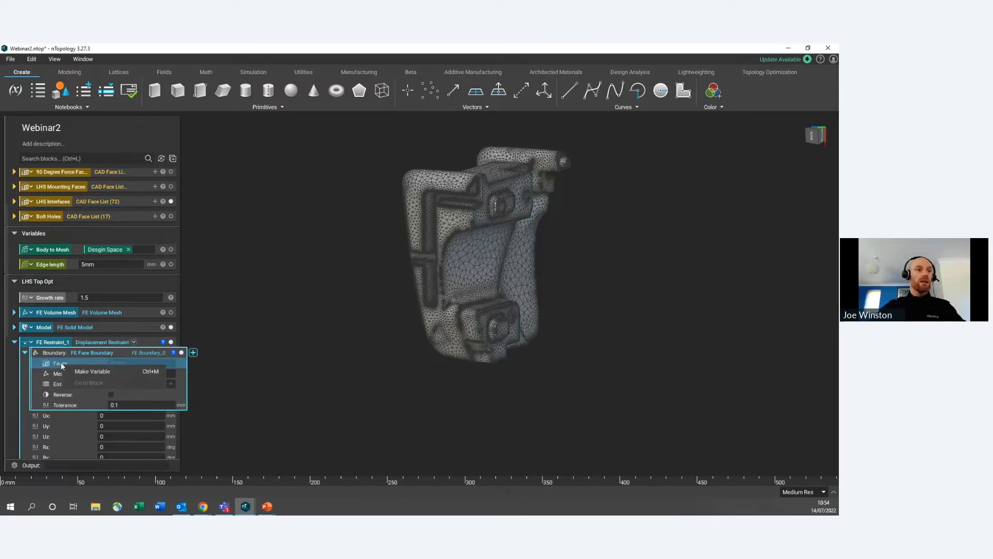
{"action": "left_click", "coordinate": [76, 371]}
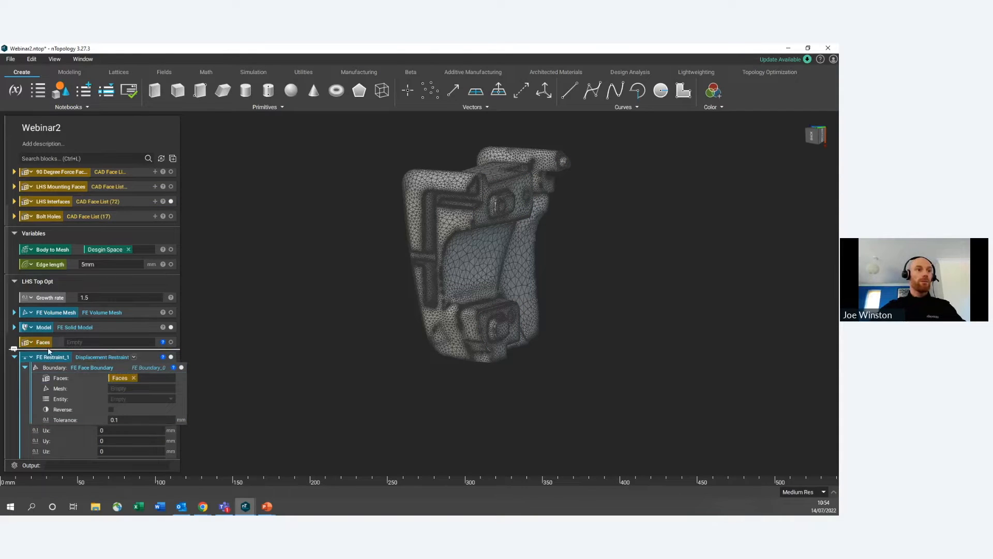
Step: Rename the restraint boundary's Faces variable to Disp Rest
{"action": "key", "text": "BackSpace"}
{"action": "key", "text": "BackSpace"}
{"action": "key", "text": "BackSpace"}
{"action": "key", "text": "BackSpace"}
{"action": "key", "text": "BackSpace"}
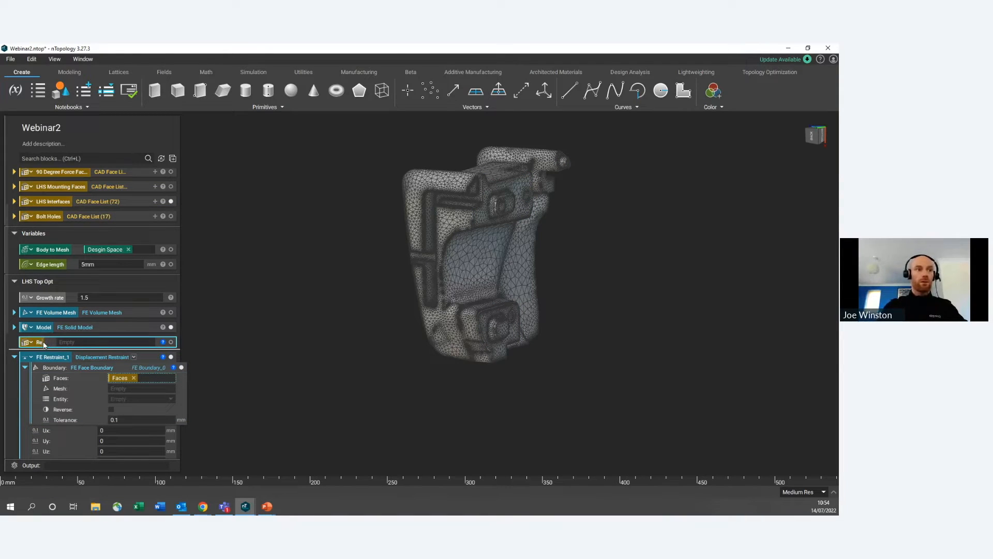
{"action": "type", "text": "Disp"}
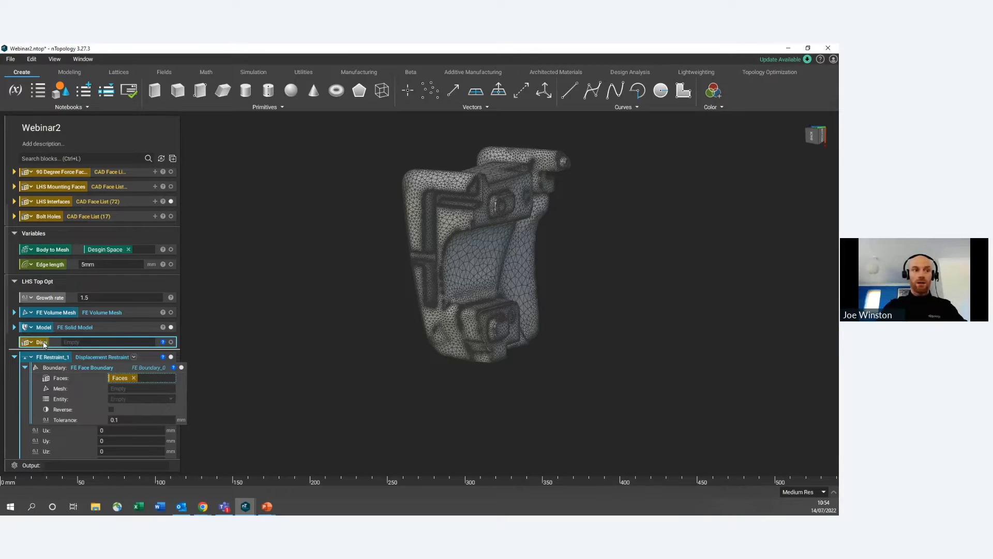
{"action": "type", "text": " Rest"}
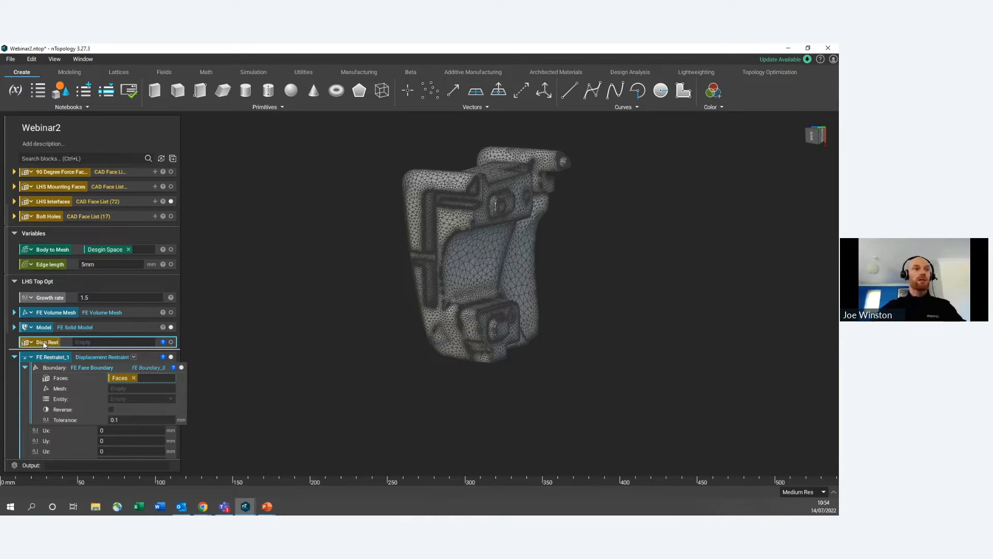
{"action": "key", "text": "Return"}
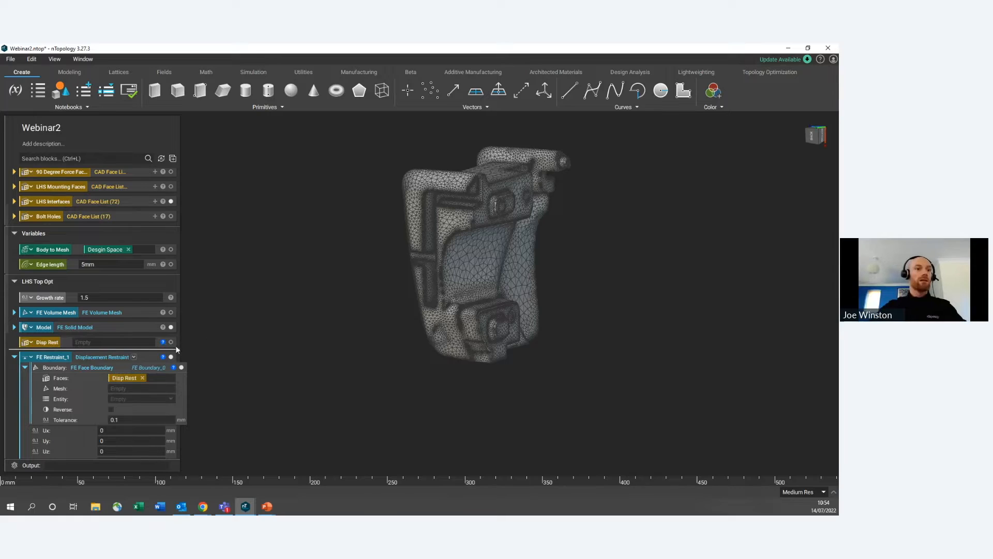
Step: Move the Disp Rest and Growth rate variables into the Variables section, and use FE Volume Mesh as the restraint boundary's mesh
{"action": "left_click_drag", "start_coordinate": [160, 345], "coordinate": [143, 277]}
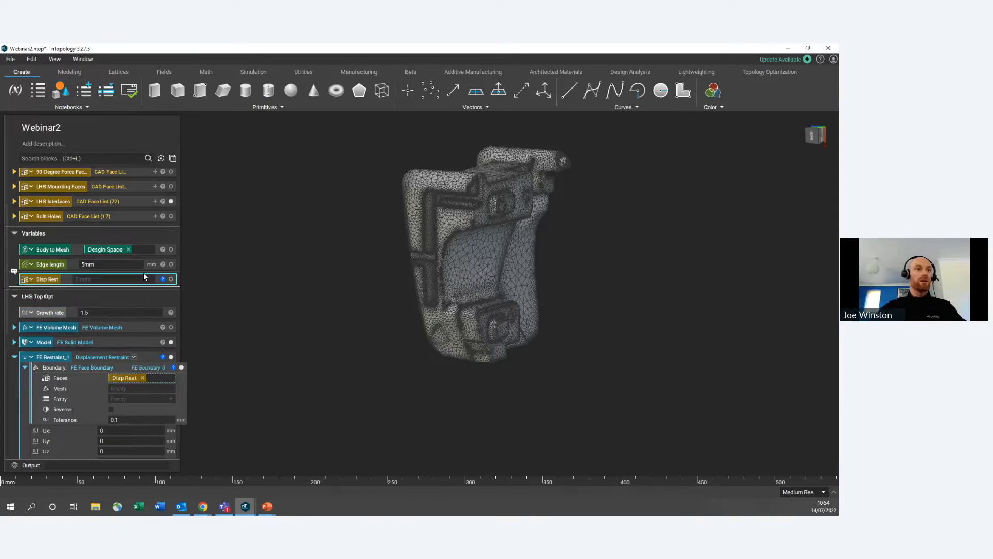
{"action": "left_click_drag", "start_coordinate": [163, 312], "coordinate": [154, 271]}
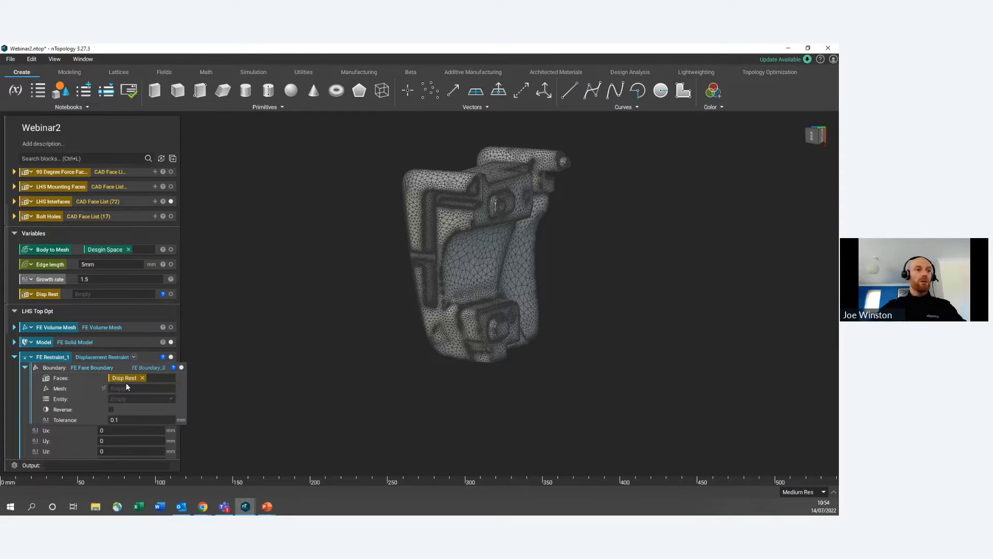
{"action": "left_click_drag", "start_coordinate": [104, 327], "coordinate": [127, 389]}
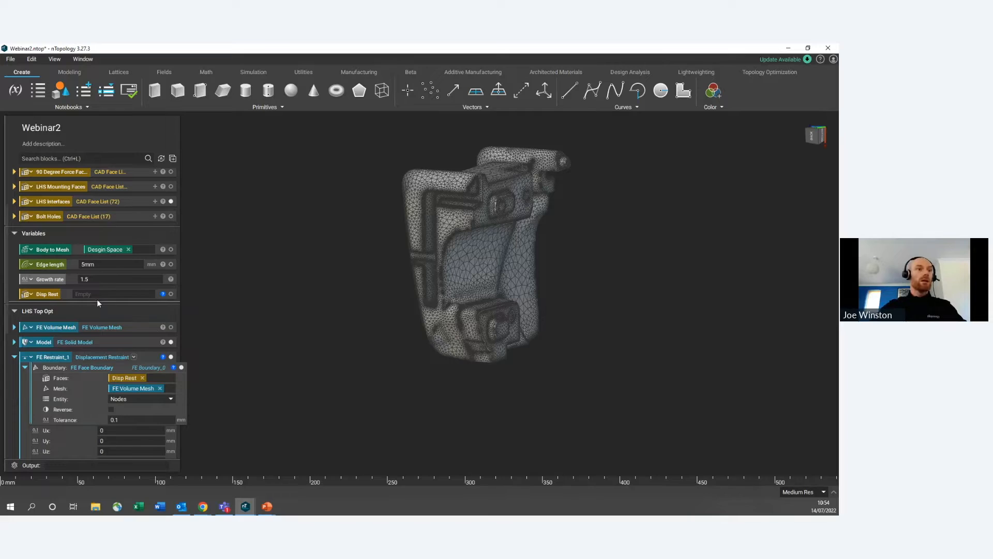
Step: Assign the LHS Interfaces face list to the Disp Rest variable and inspect the restrained regions on the mesh
{"action": "scroll", "coordinate": [97, 299], "scroll_direction": "up", "scroll_amount": 1}
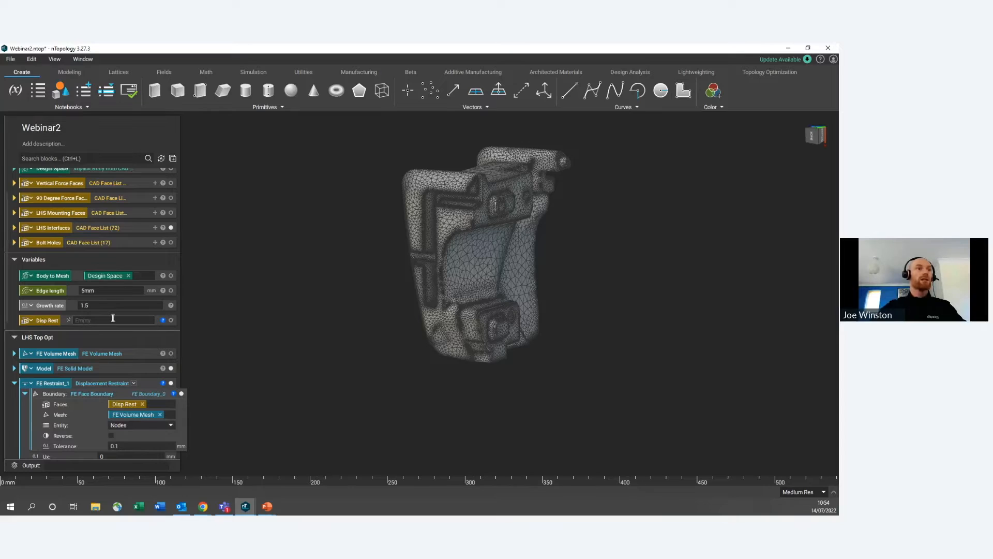
{"action": "scroll", "coordinate": [78, 297], "scroll_direction": "up", "scroll_amount": 1}
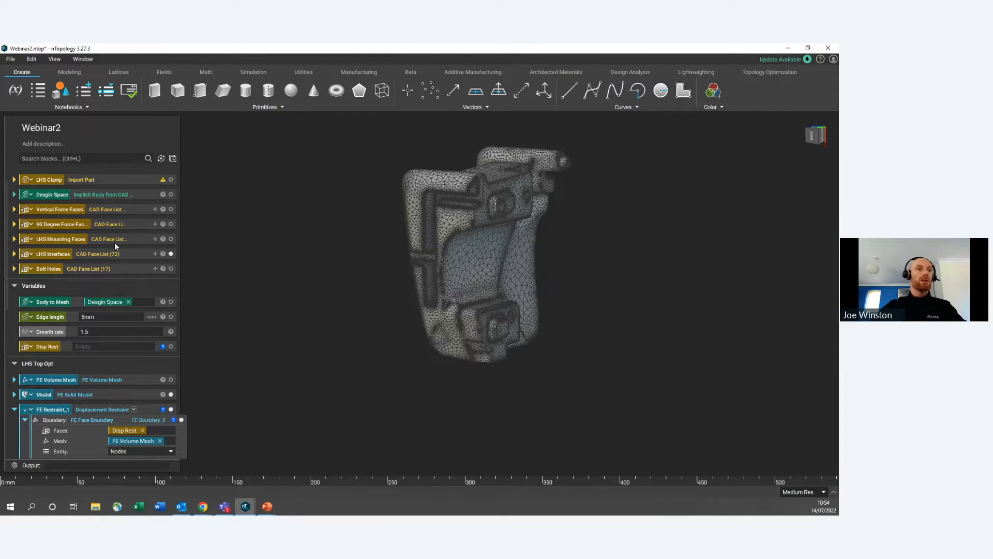
{"action": "left_click", "coordinate": [107, 253]}
{"action": "left_click_drag", "start_coordinate": [98, 252], "coordinate": [107, 344]}
{"action": "scroll", "coordinate": [119, 374], "scroll_direction": "down", "scroll_amount": 2}
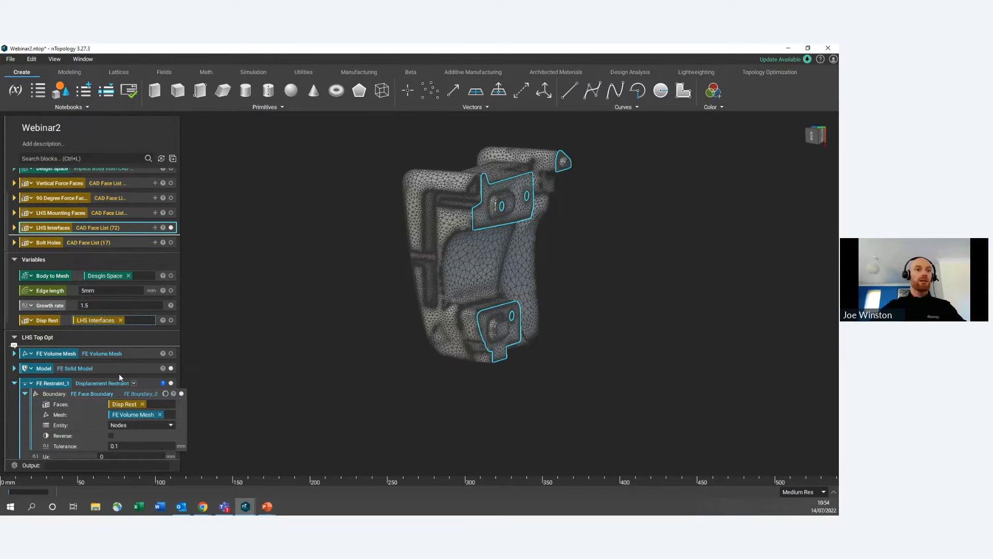
{"action": "left_click", "coordinate": [133, 355]}
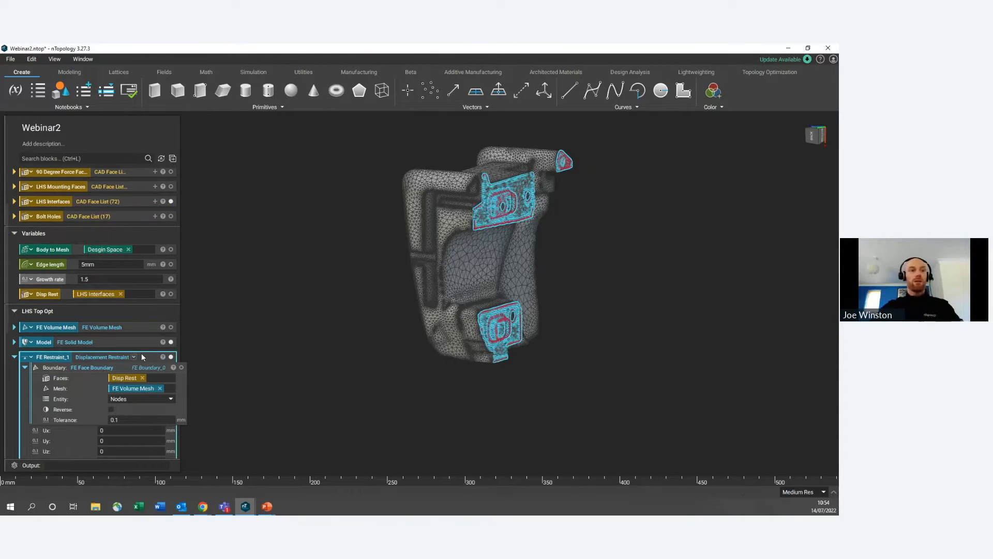
{"action": "scroll", "coordinate": [517, 172], "scroll_direction": "up", "scroll_amount": 3}
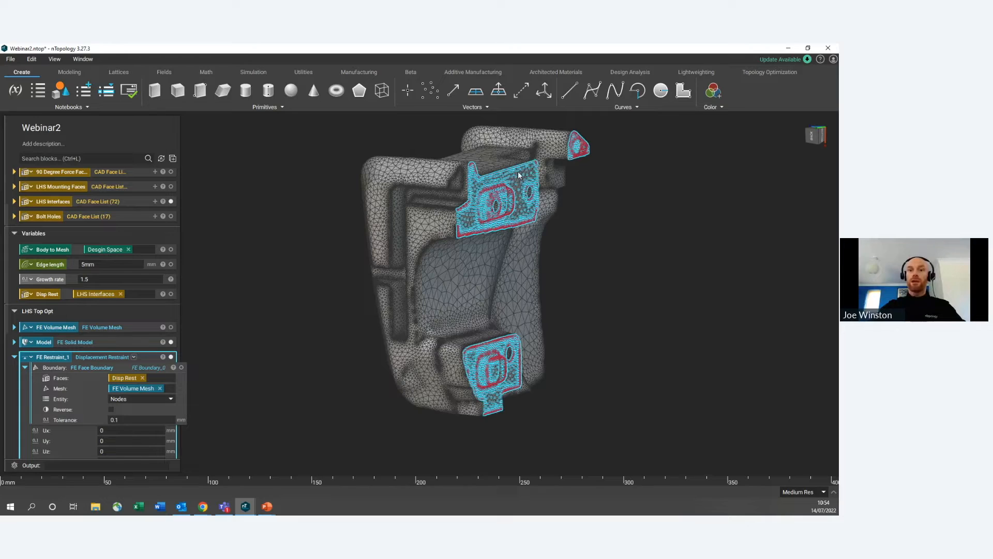
{"action": "right_click_drag", "start_coordinate": [497, 409], "coordinate": [445, 223]}
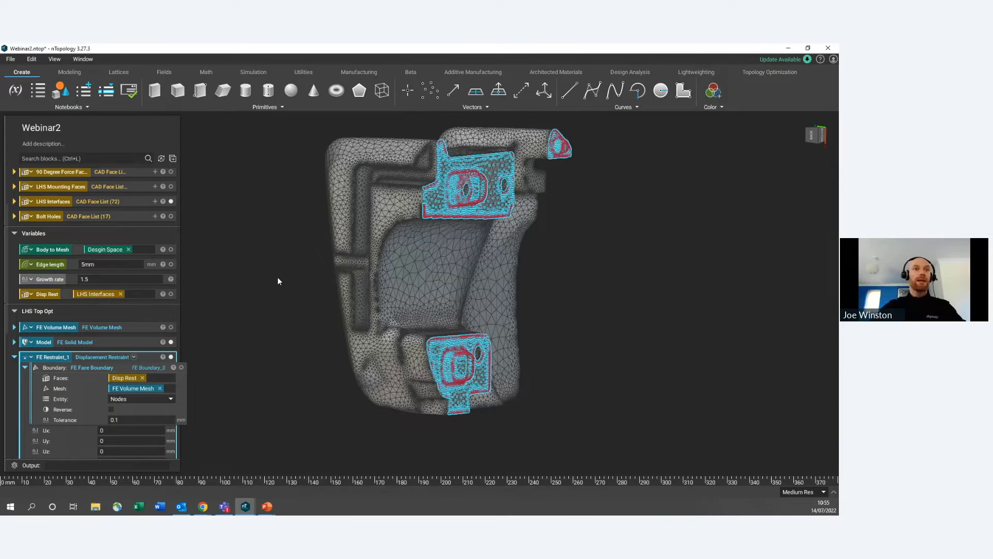
{"action": "right_click_drag", "start_coordinate": [307, 288], "coordinate": [443, 271]}
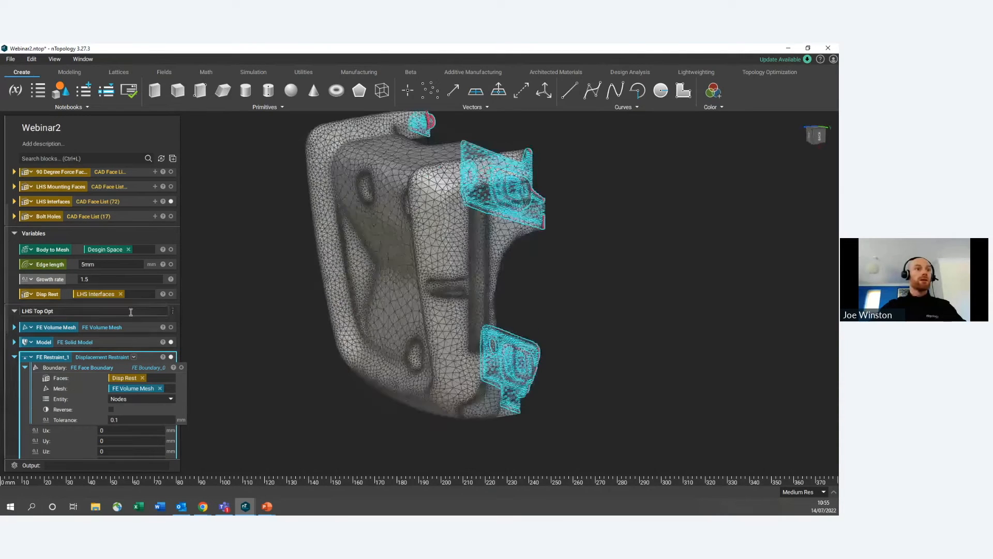
Step: Try the Bolt Holes face list in the Disp Rest variable instead and inspect the restrained holes on the mesh
{"action": "left_click", "coordinate": [121, 294]}
{"action": "scroll", "coordinate": [130, 268], "scroll_direction": "up", "scroll_amount": 1}
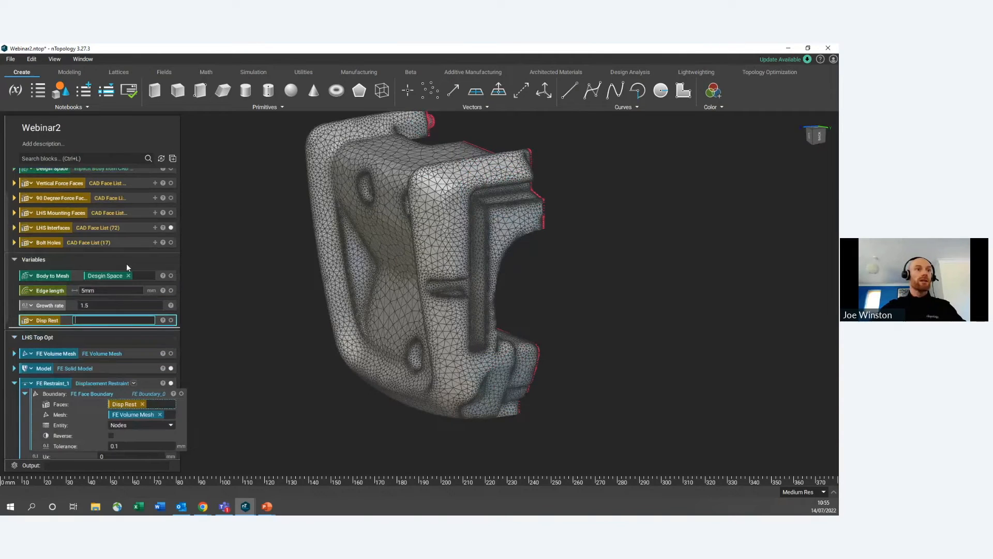
{"action": "left_click_drag", "start_coordinate": [118, 245], "coordinate": [119, 318]}
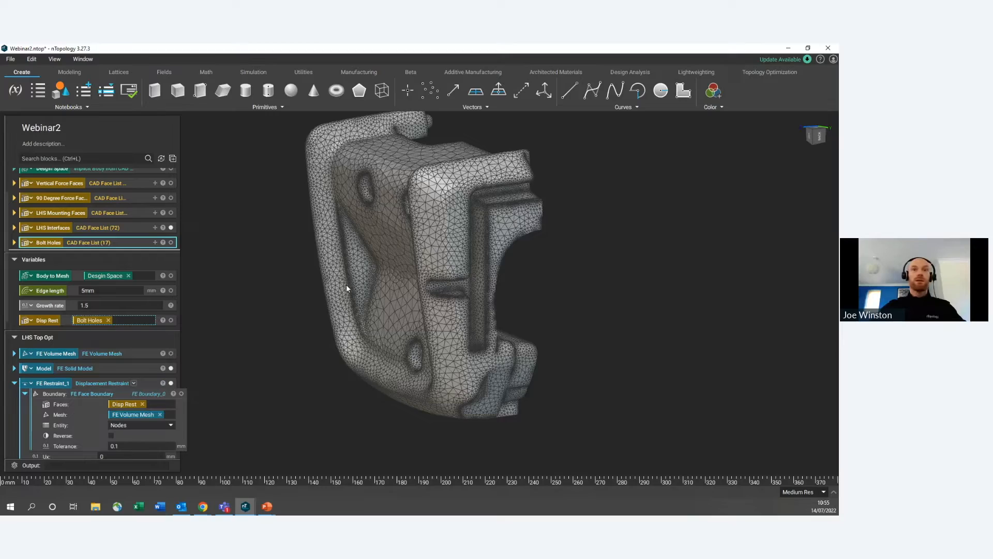
{"action": "right_click_drag", "start_coordinate": [347, 284], "coordinate": [494, 197]}
{"action": "scroll", "coordinate": [494, 197], "scroll_direction": "up", "scroll_amount": 5}
{"action": "middle_click_drag", "start_coordinate": [494, 196], "coordinate": [435, 274]}
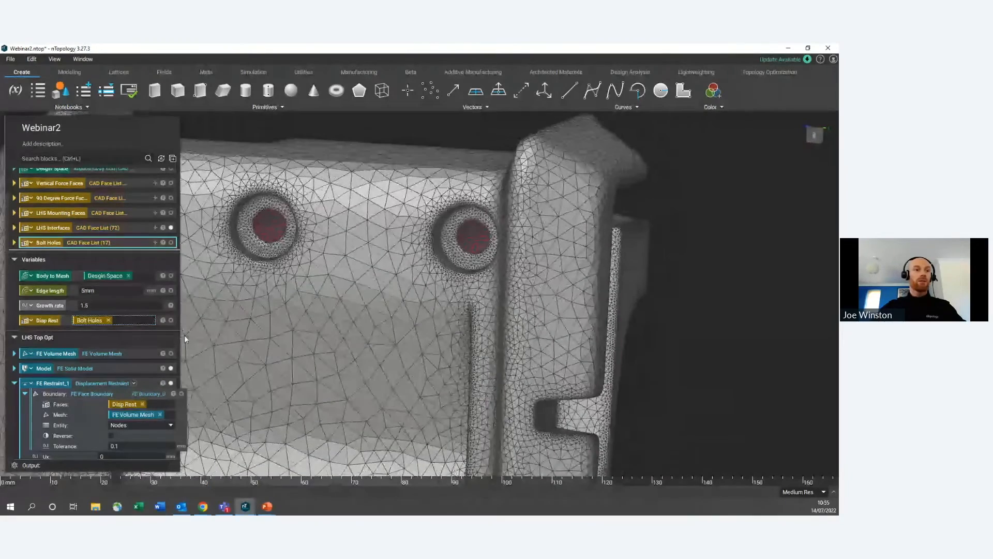
{"action": "left_click", "coordinate": [120, 380]}
{"action": "right_click_drag", "start_coordinate": [390, 244], "coordinate": [462, 235]}
{"action": "right_click_drag", "start_coordinate": [340, 288], "coordinate": [227, 291]}
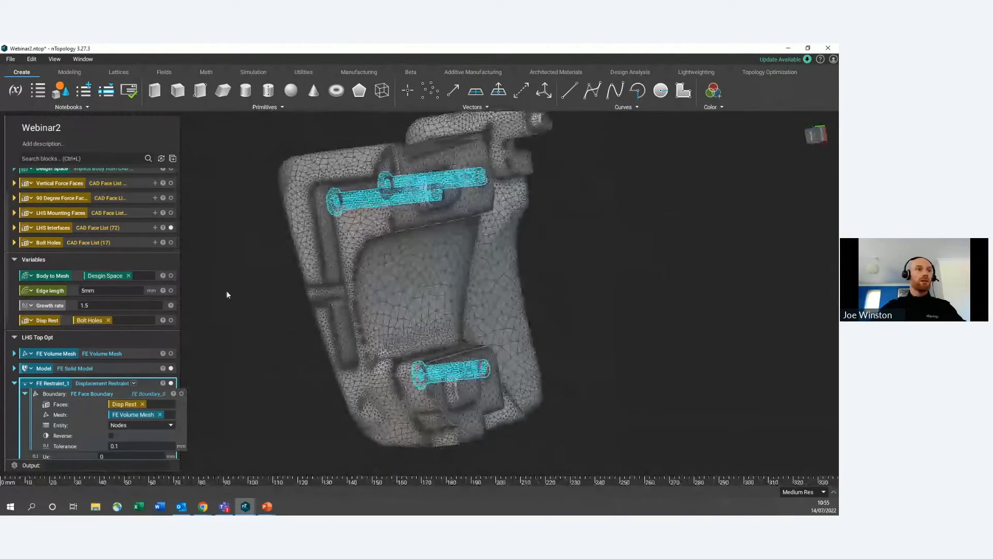
Step: Replace Bolt Holes with LHS Interfaces in the Disp Rest variable and check the restraint on the mesh
{"action": "left_click", "coordinate": [109, 320]}
{"action": "left_click_drag", "start_coordinate": [104, 226], "coordinate": [111, 320]}
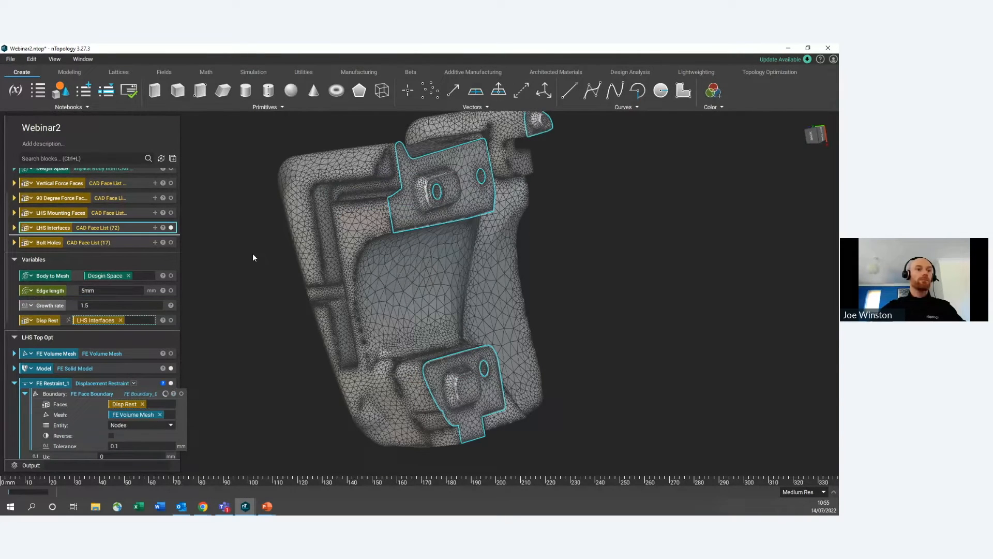
{"action": "left_click", "coordinate": [188, 340]}
{"action": "scroll", "coordinate": [188, 340], "scroll_direction": "down", "scroll_amount": 1}
{"action": "left_click", "coordinate": [141, 384]}
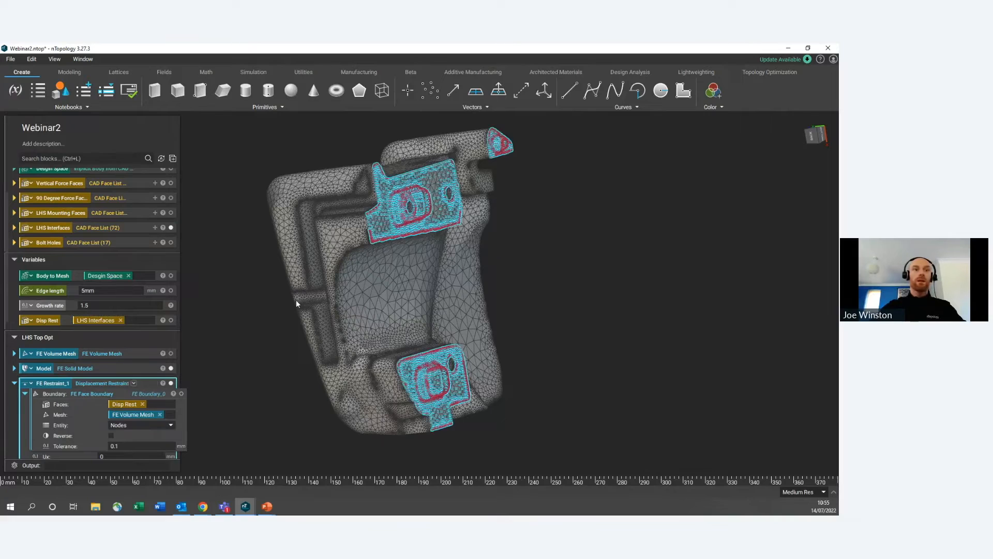
Step: Rename the displacement restraint variable to Disp Rest and collapse its block
{"action": "scroll", "coordinate": [296, 299], "scroll_direction": "down", "scroll_amount": 1}
{"action": "scroll", "coordinate": [101, 279], "scroll_direction": "down", "scroll_amount": 2}
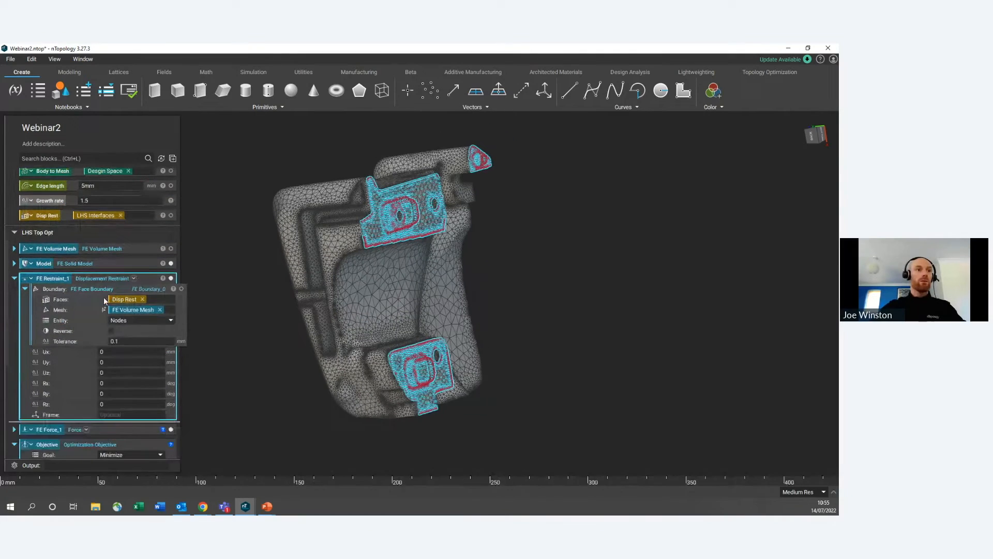
{"action": "double_click", "coordinate": [48, 278]}
{"action": "type", "text": "D"}
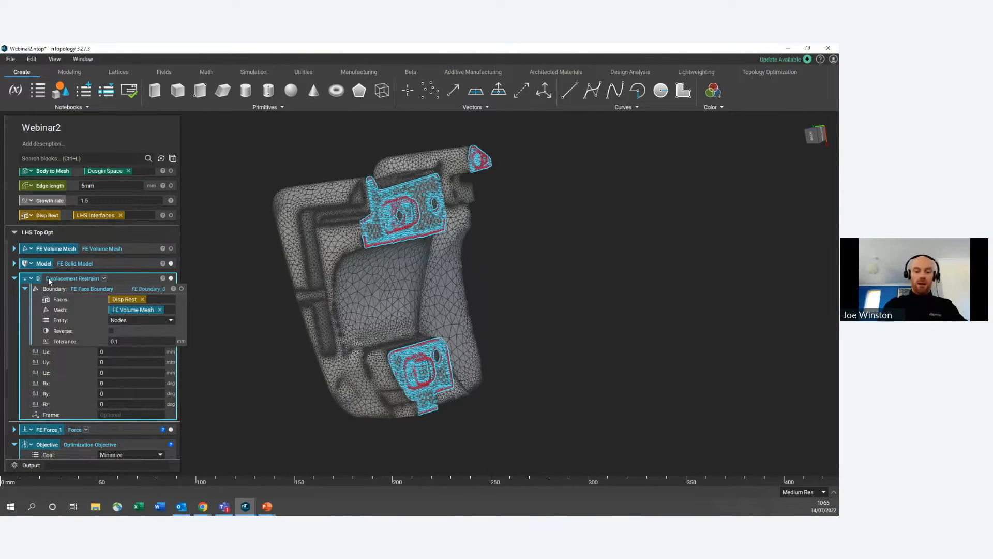
{"action": "type", "text": "isp Rest"}
{"action": "key", "text": "Return"}
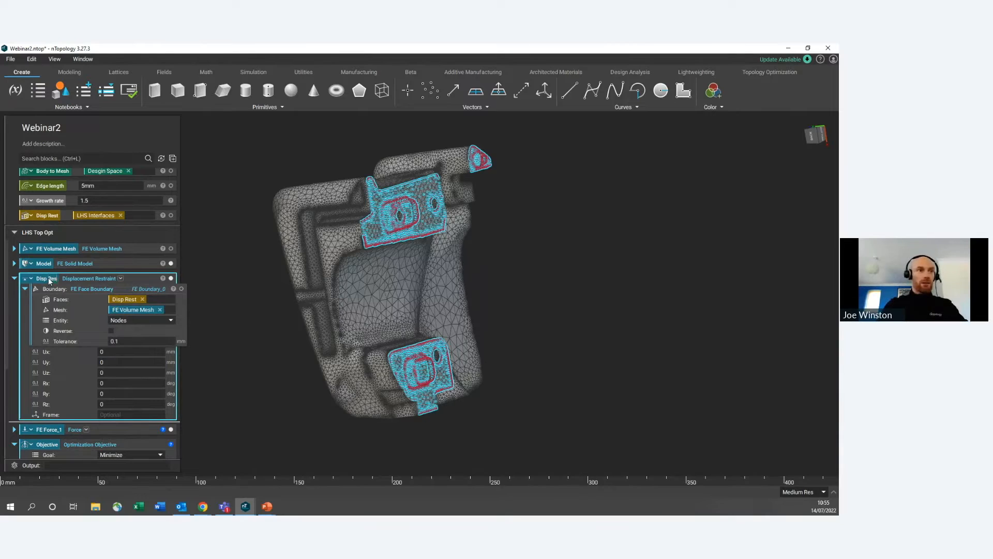
{"action": "left_click", "coordinate": [144, 280]}
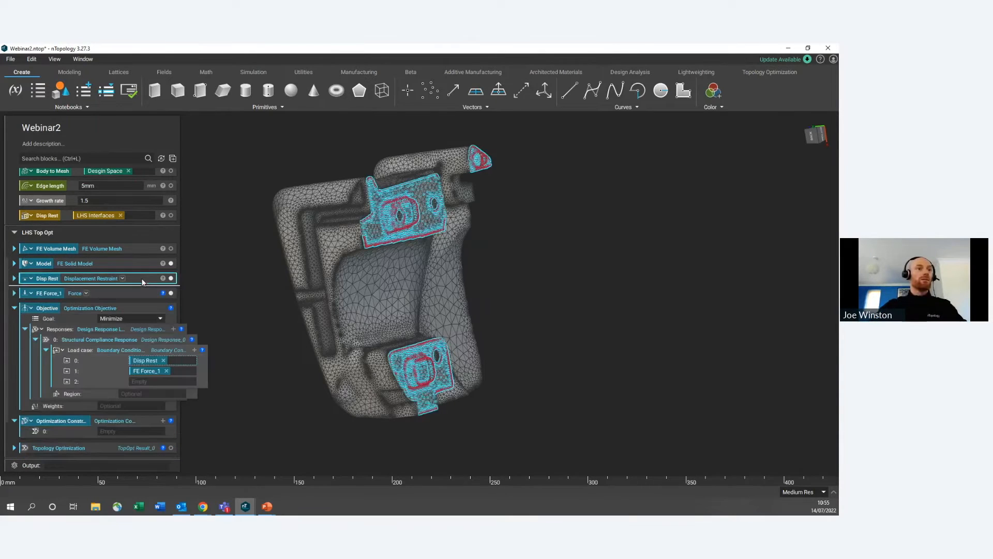
Step: Expand the force block, use an FE Face Boundary as its boundary, and remove the default CAD Face List
{"action": "left_click", "coordinate": [132, 292]}
{"action": "scroll", "coordinate": [132, 292], "scroll_direction": "down", "scroll_amount": 1}
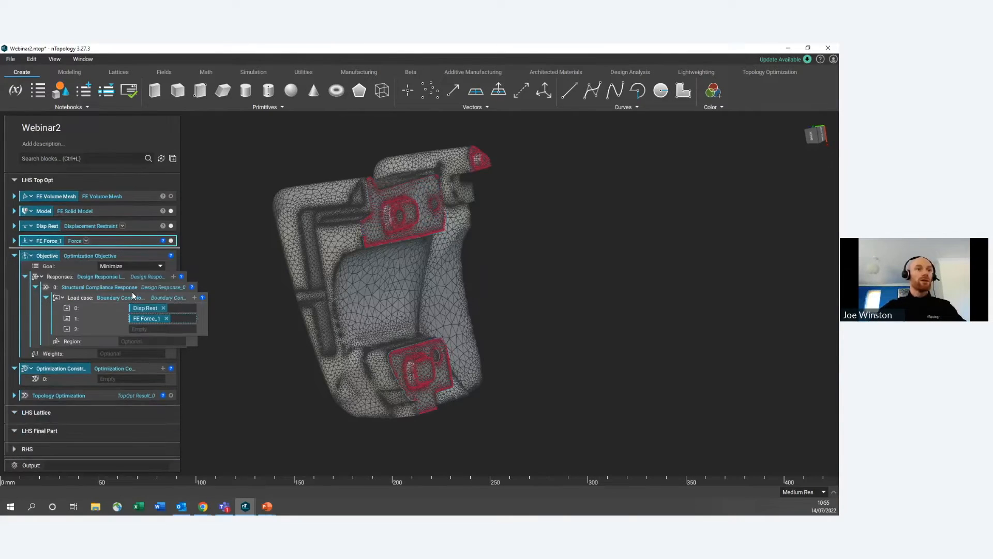
{"action": "left_click", "coordinate": [14, 241]}
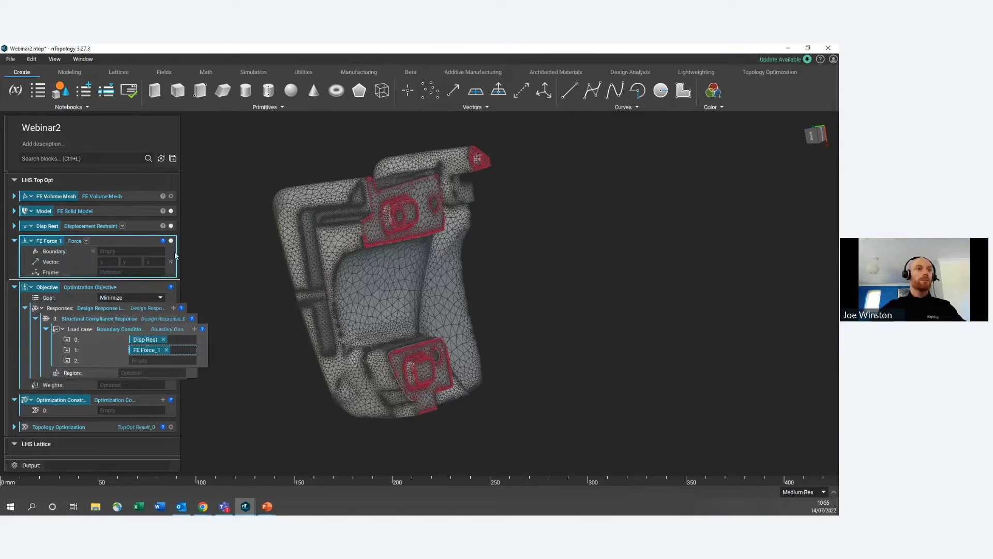
{"action": "scroll", "coordinate": [154, 270], "scroll_direction": "up", "scroll_amount": 1}
{"action": "left_click", "coordinate": [131, 278]}
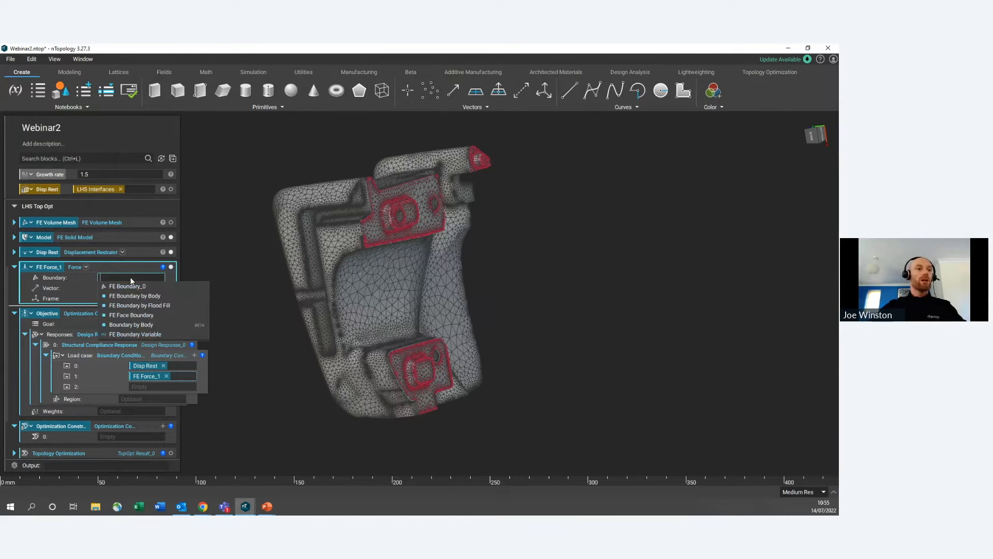
{"action": "left_click", "coordinate": [143, 314]}
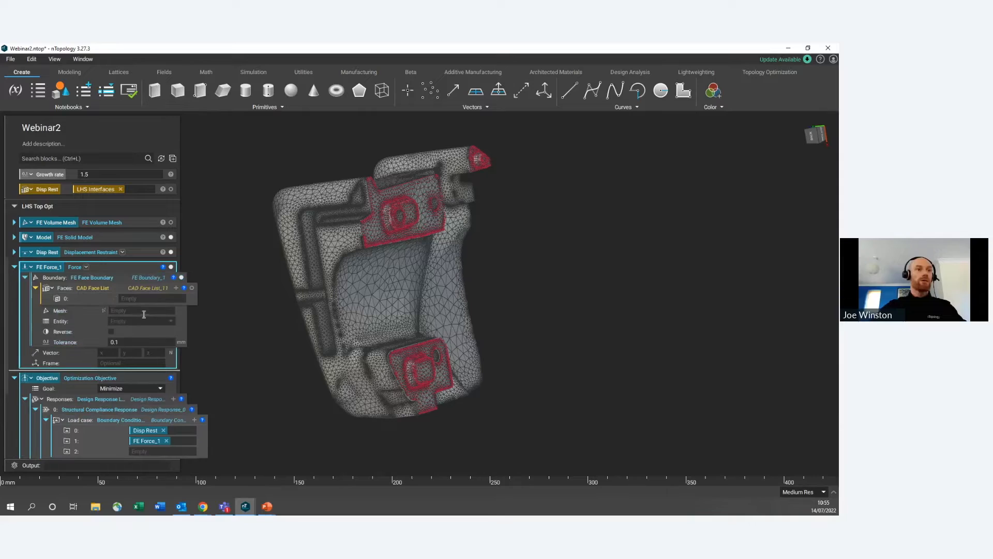
{"action": "left_click", "coordinate": [142, 289]}
{"action": "key", "text": "Delete"}
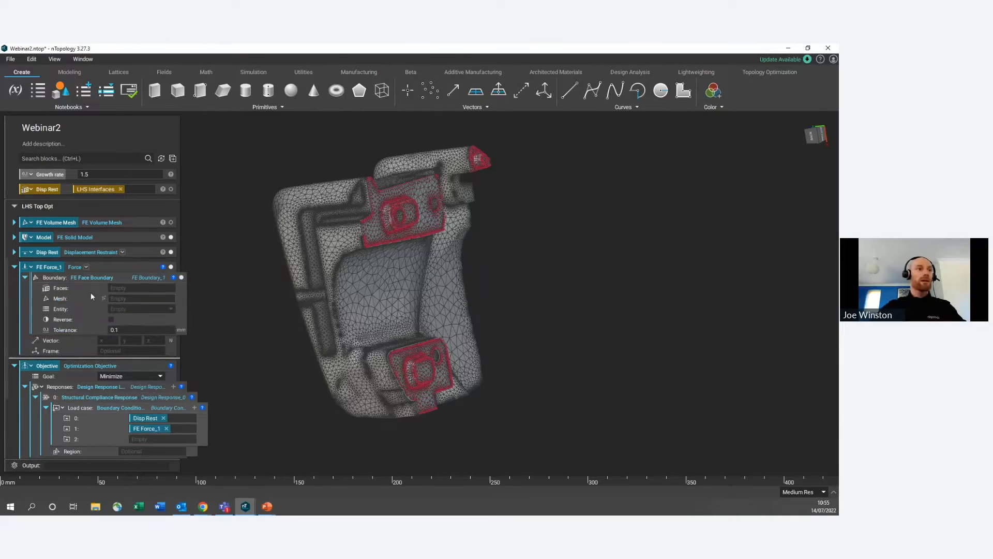
Step: Rename the force variable to Vert Force
{"action": "double_click", "coordinate": [45, 267]}
{"action": "type", "text": "Vect"}
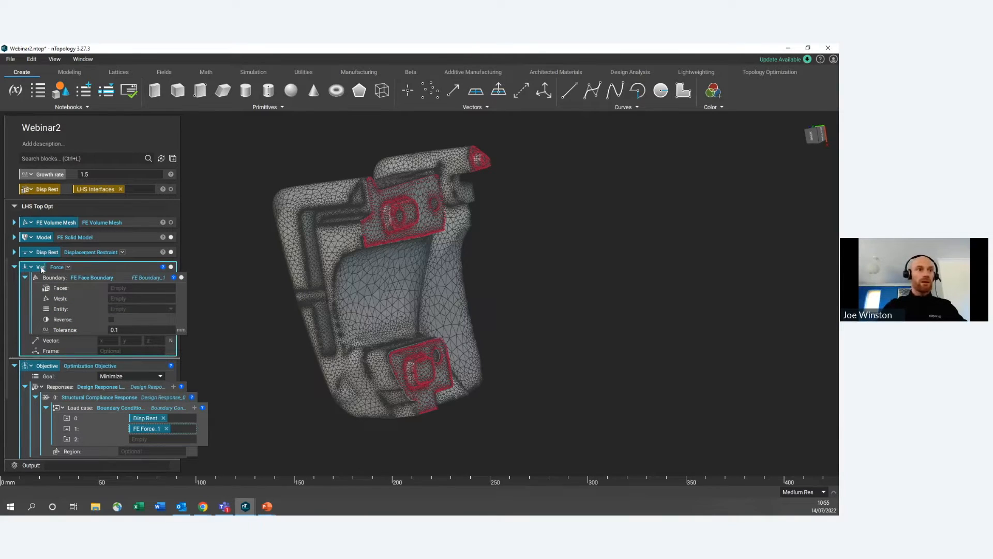
{"action": "type", "text": " F"}
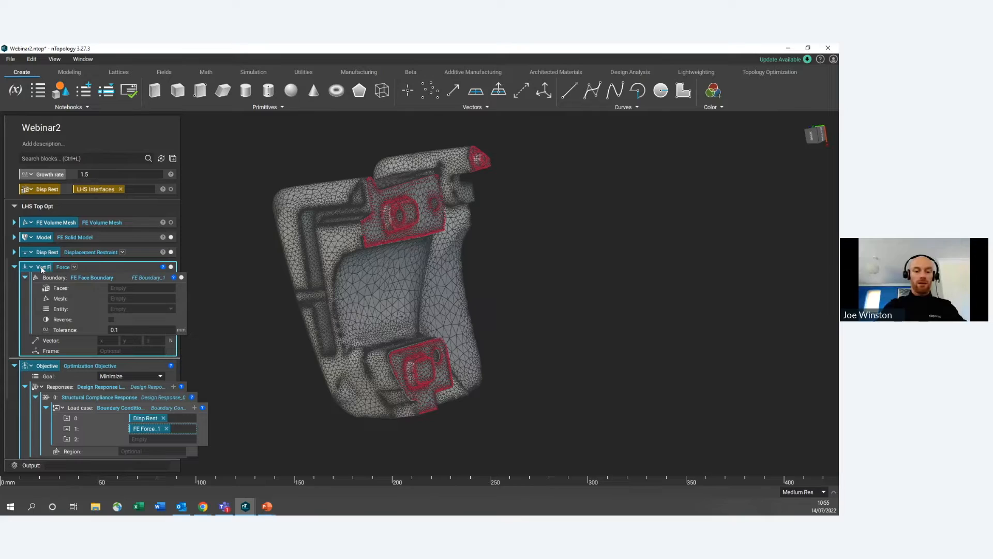
{"action": "type", "text": "orce"}
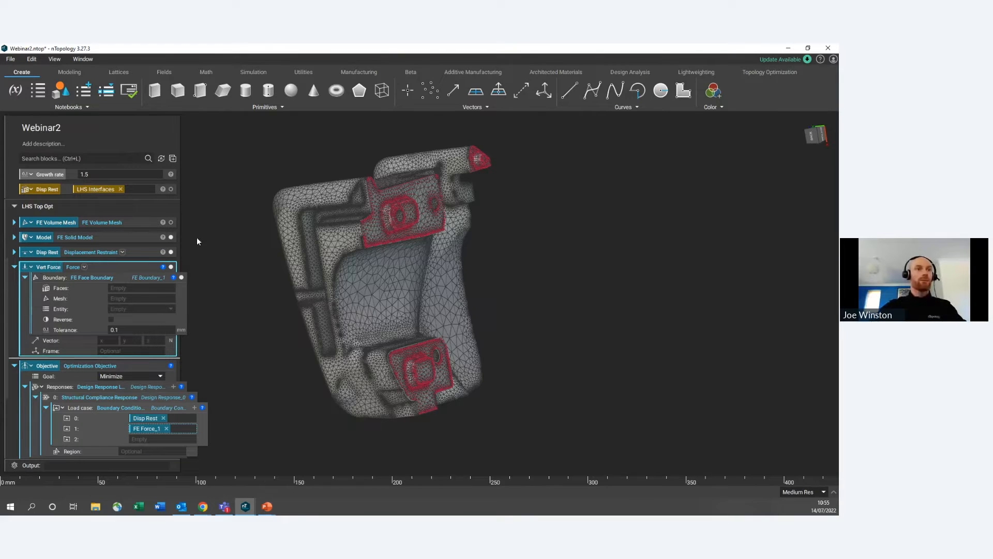
Step: Turn the Vert Force boundary's faces input into a variable named Vertical Force Faces and move it into the Variables section
{"action": "left_click", "coordinate": [69, 290]}
{"action": "right_click", "coordinate": [70, 290]}
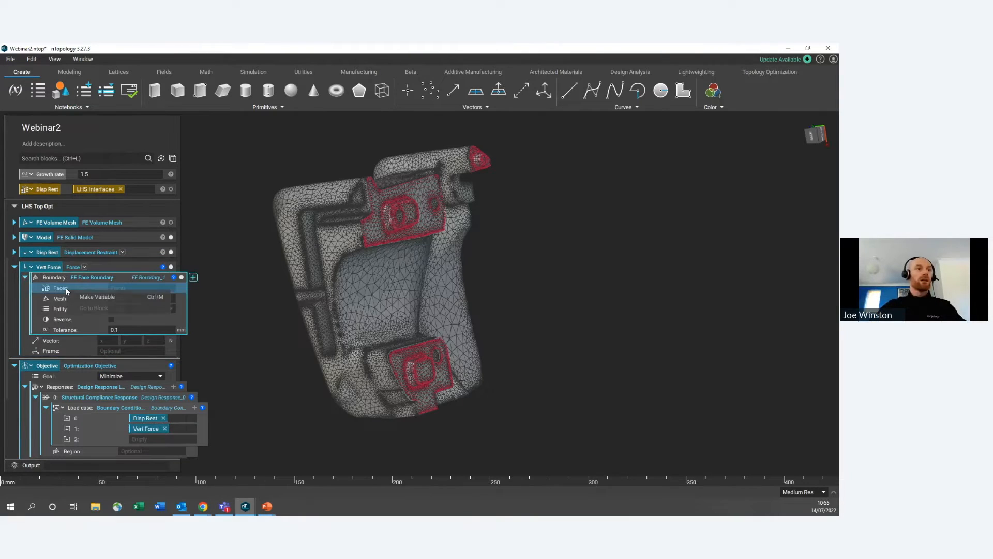
{"action": "left_click", "coordinate": [83, 296]}
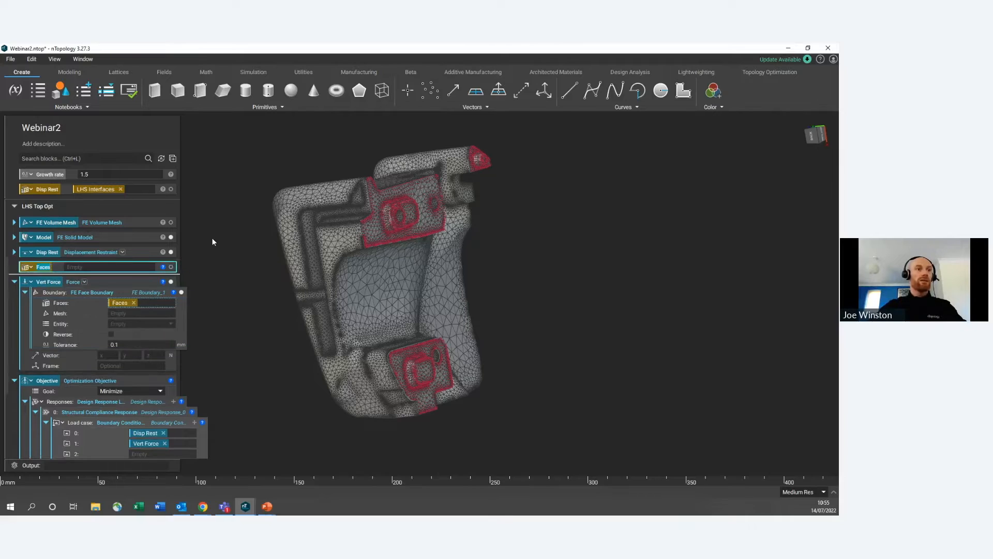
{"action": "double_click", "coordinate": [44, 267]}
{"action": "type", "text": "Vert"}
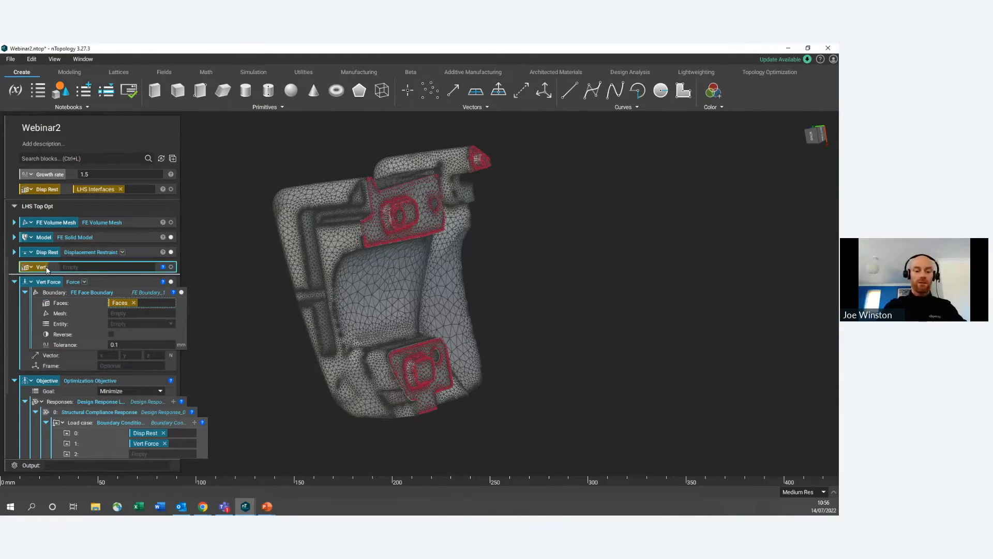
{"action": "type", "text": "ical Force Faces"}
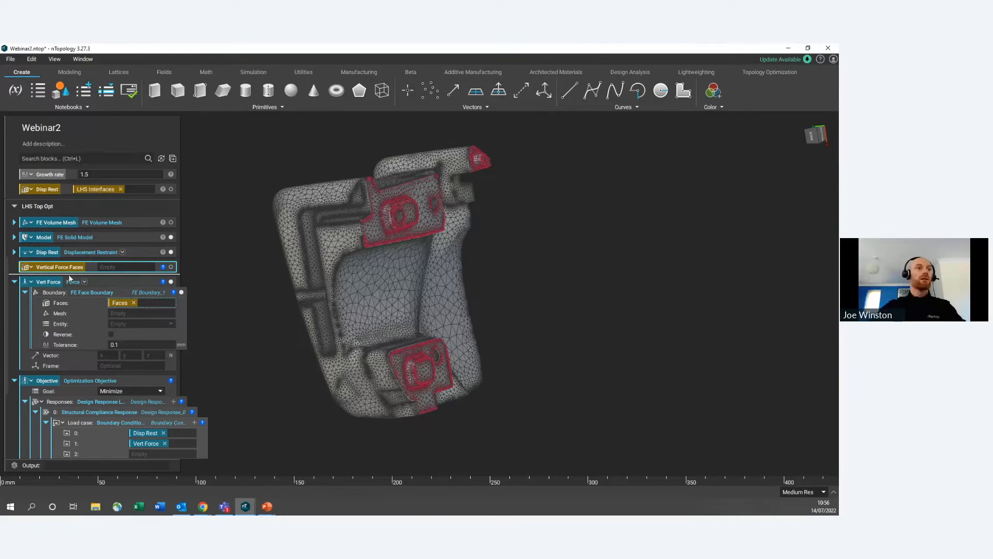
{"action": "left_click_drag", "start_coordinate": [62, 267], "coordinate": [72, 205]}
{"action": "scroll", "coordinate": [78, 212], "scroll_direction": "up", "scroll_amount": 1}
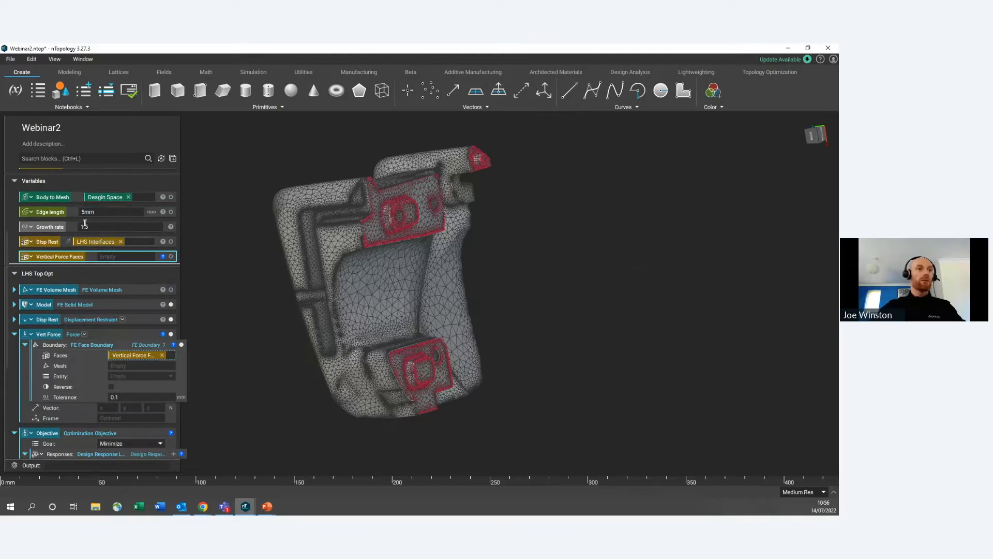
Step: Assign FE Volume Mesh as the Vert Force boundary's mesh and set its entity to Nodes
{"action": "scroll", "coordinate": [64, 266], "scroll_direction": "down", "scroll_amount": 1}
{"action": "left_click", "coordinate": [125, 312]}
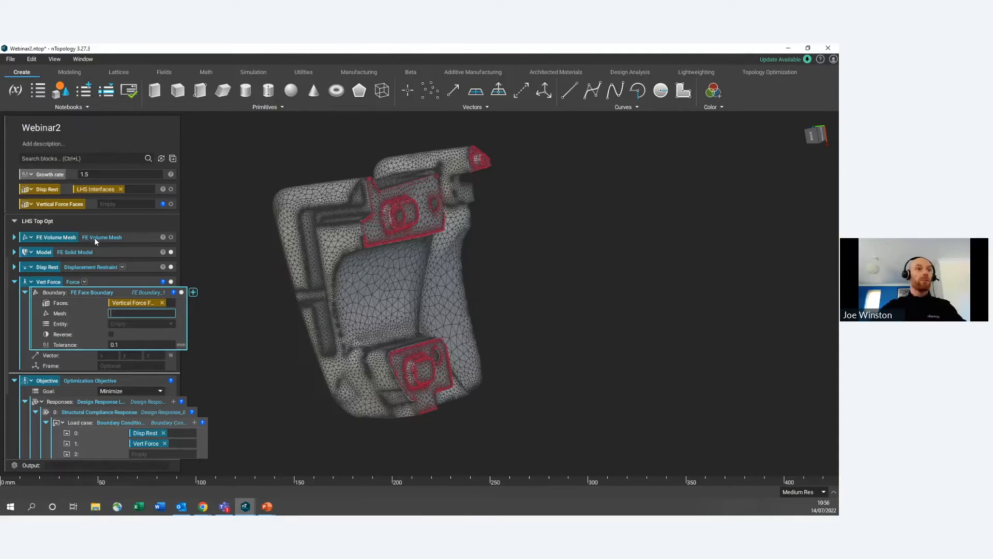
{"action": "left_click", "coordinate": [116, 313]}
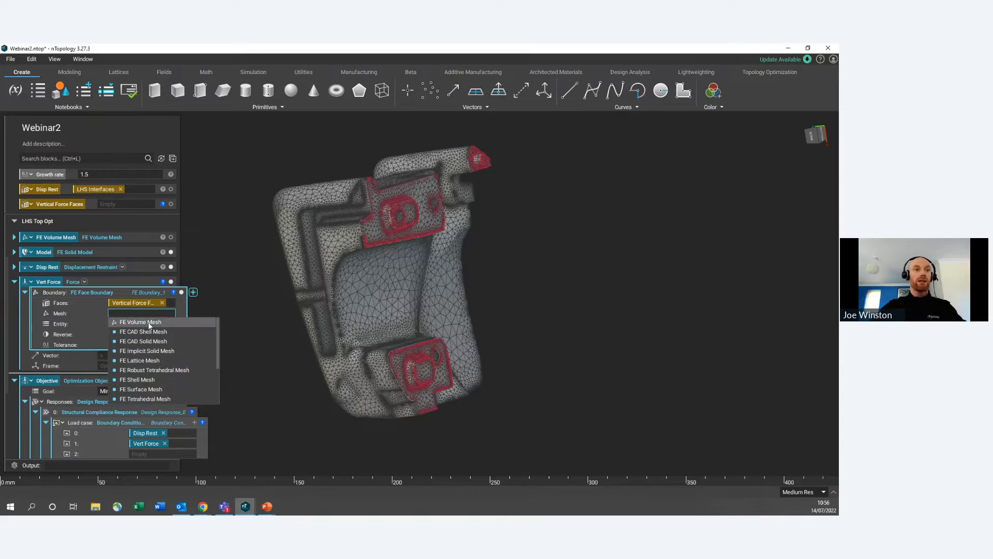
{"action": "scroll", "coordinate": [157, 362], "scroll_direction": "down", "scroll_amount": 2}
{"action": "scroll", "coordinate": [148, 394], "scroll_direction": "up", "scroll_amount": 2}
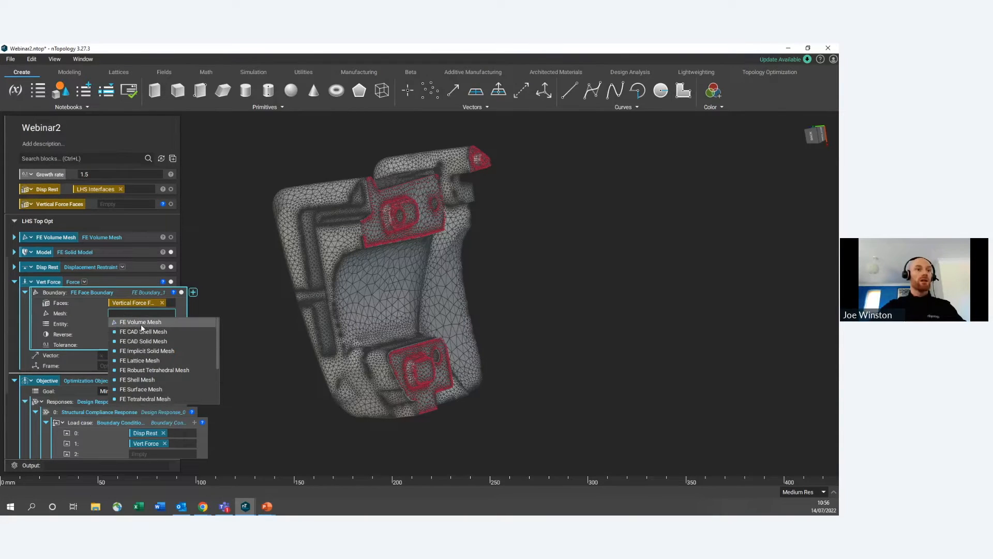
{"action": "left_click", "coordinate": [141, 323]}
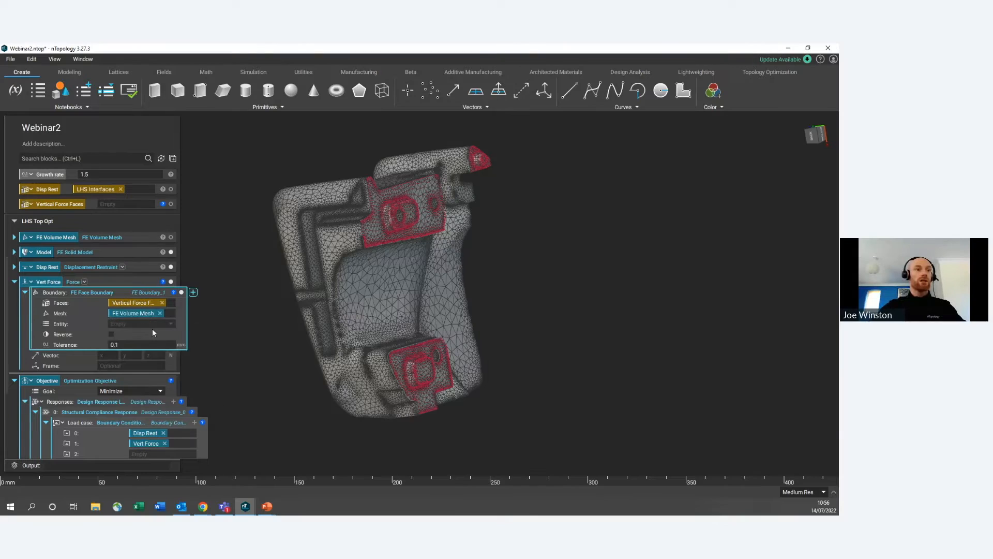
{"action": "left_click", "coordinate": [144, 323]}
{"action": "left_click", "coordinate": [129, 327]}
Step: Set the Vert Force vector to -20, 0, 0 N after checking the axis directions on the clamp
{"action": "scroll", "coordinate": [135, 322], "scroll_direction": "down", "scroll_amount": 1}
{"action": "middle_click_drag", "start_coordinate": [281, 275], "coordinate": [398, 257]}
{"action": "left_click", "coordinate": [814, 138]}
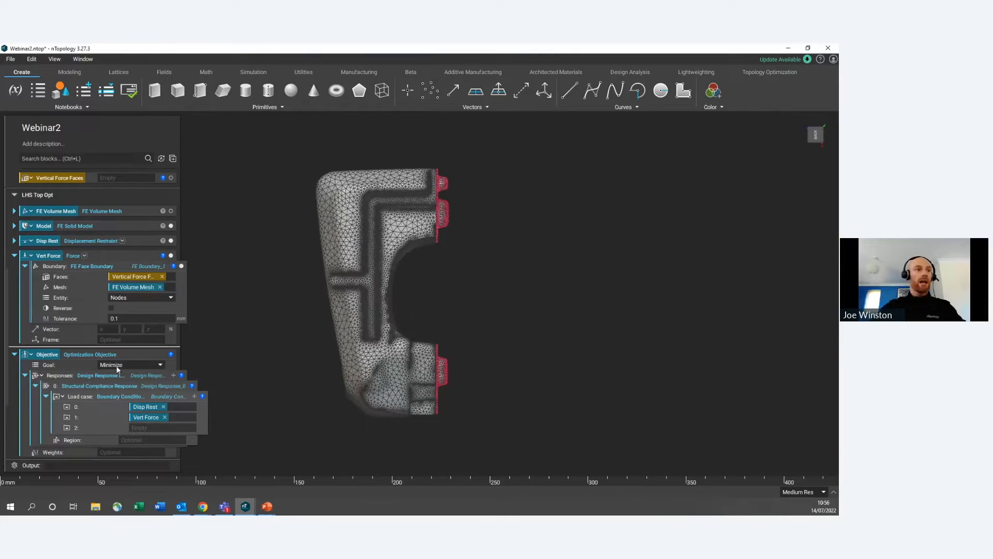
{"action": "left_click", "coordinate": [102, 329]}
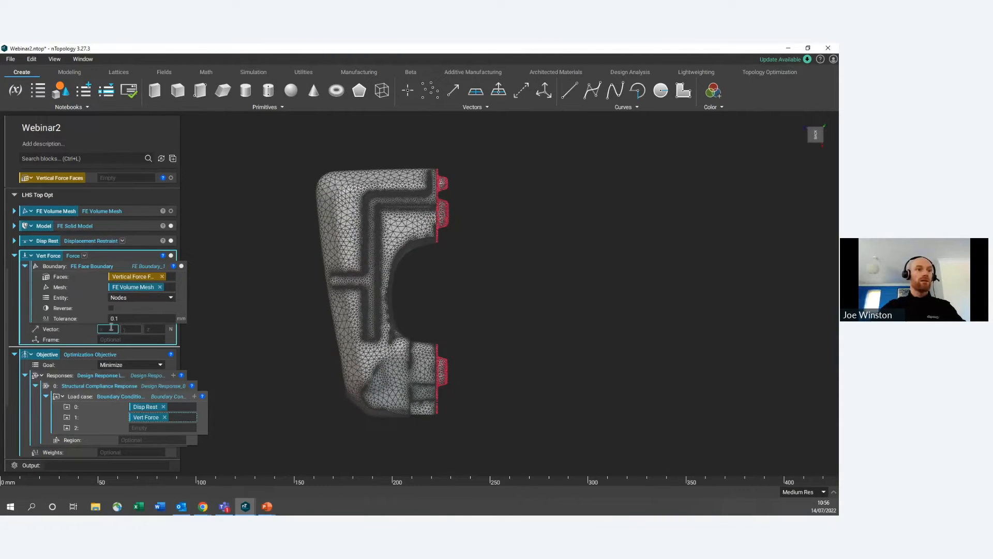
{"action": "scroll", "coordinate": [401, 319], "scroll_direction": "up", "scroll_amount": 3}
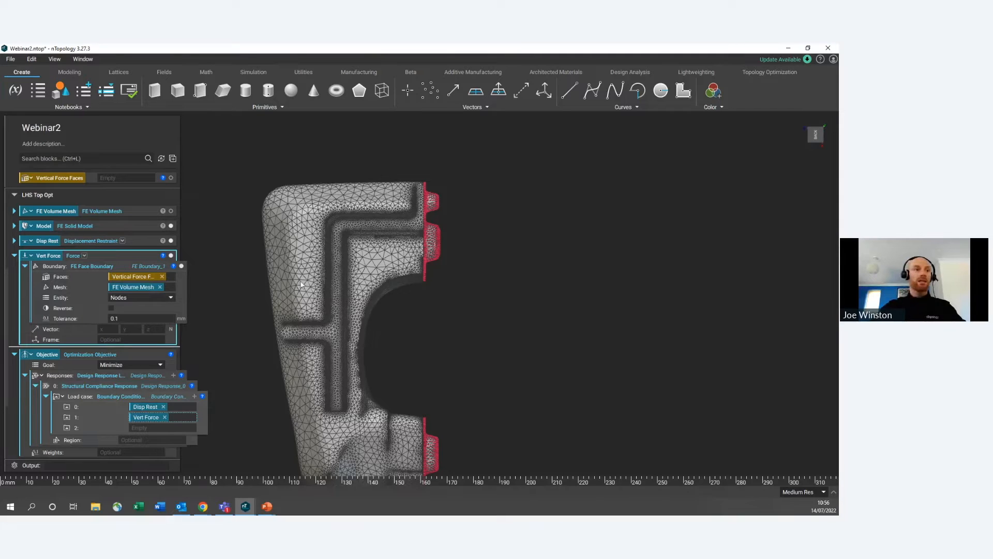
{"action": "left_click", "coordinate": [108, 329]}
{"action": "type", "text": "-2"}
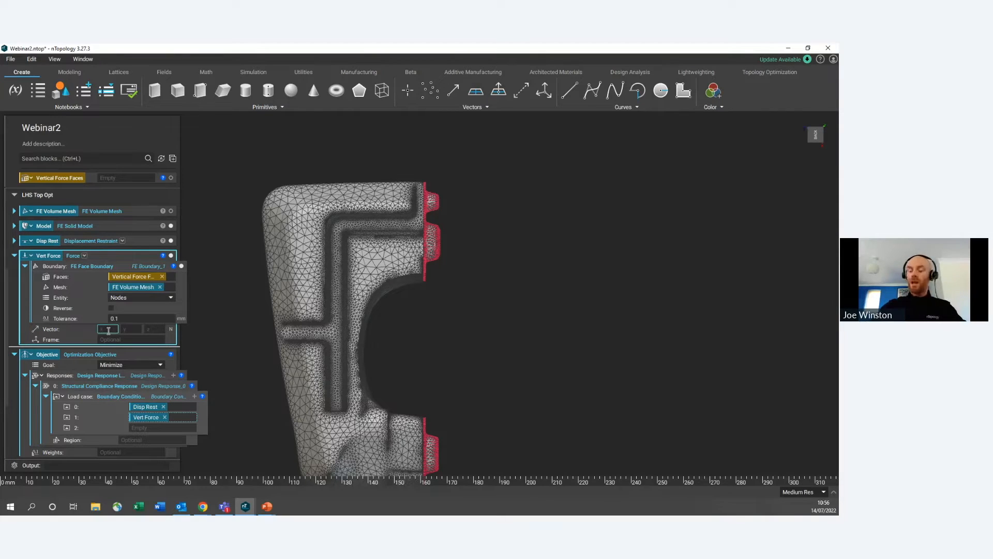
{"action": "key", "text": "Tab"}
{"action": "type", "text": "0"}
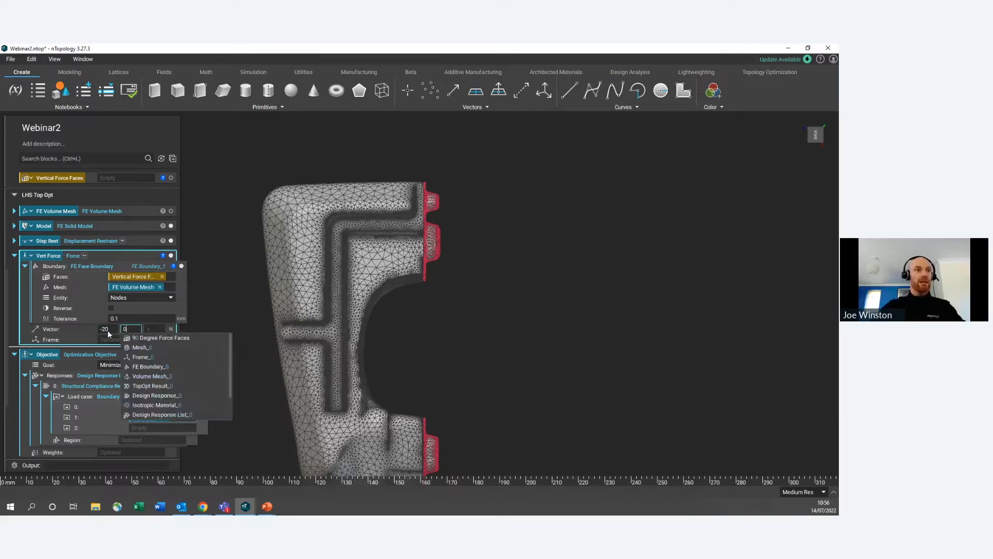
{"action": "key", "text": "Tab"}
{"action": "type", "text": "0"}
{"action": "left_click", "coordinate": [203, 284]}
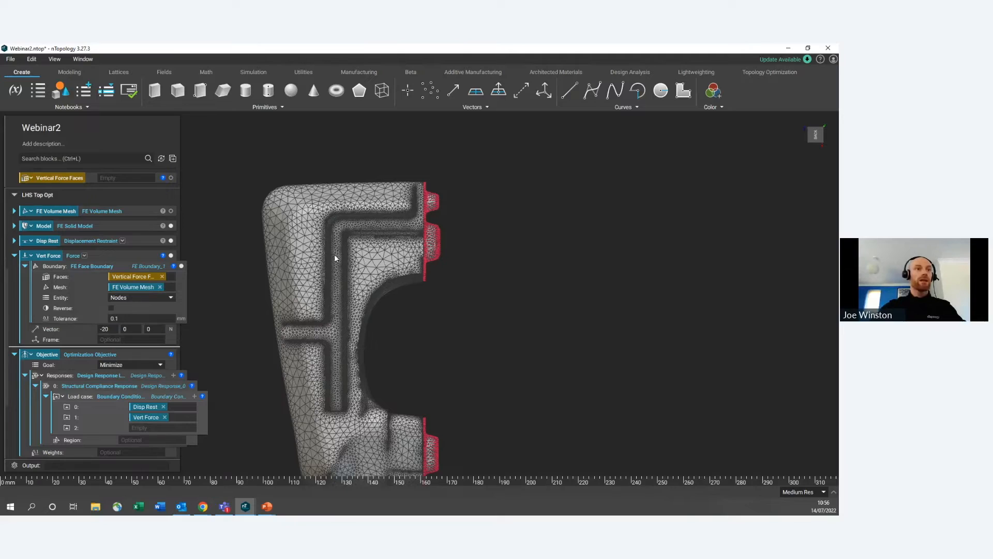
Step: Fill the Vertical Force Faces variable with the Vertical Force Faces CAD face list and inspect the load on the mesh
{"action": "scroll", "coordinate": [129, 310], "scroll_direction": "up", "scroll_amount": 2}
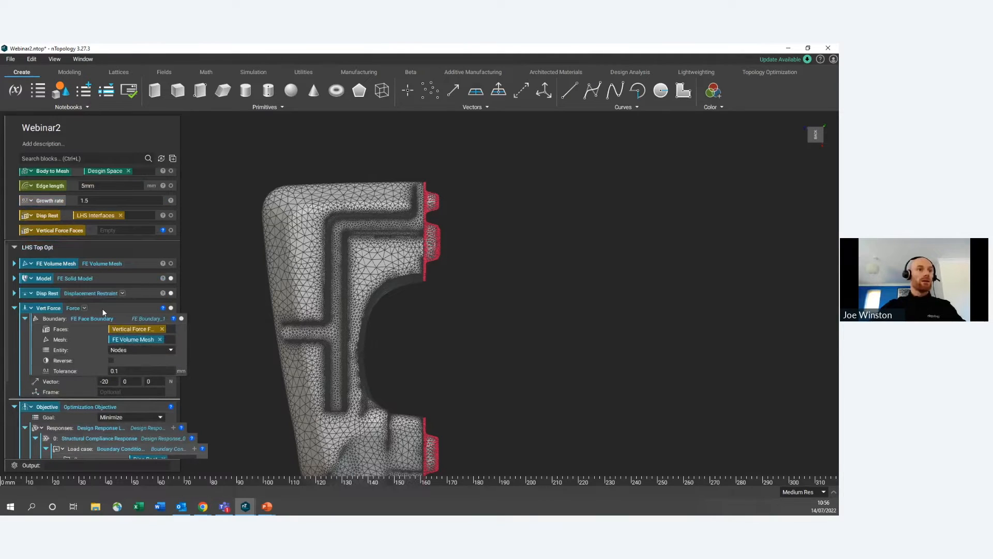
{"action": "scroll", "coordinate": [128, 282], "scroll_direction": "up", "scroll_amount": 5}
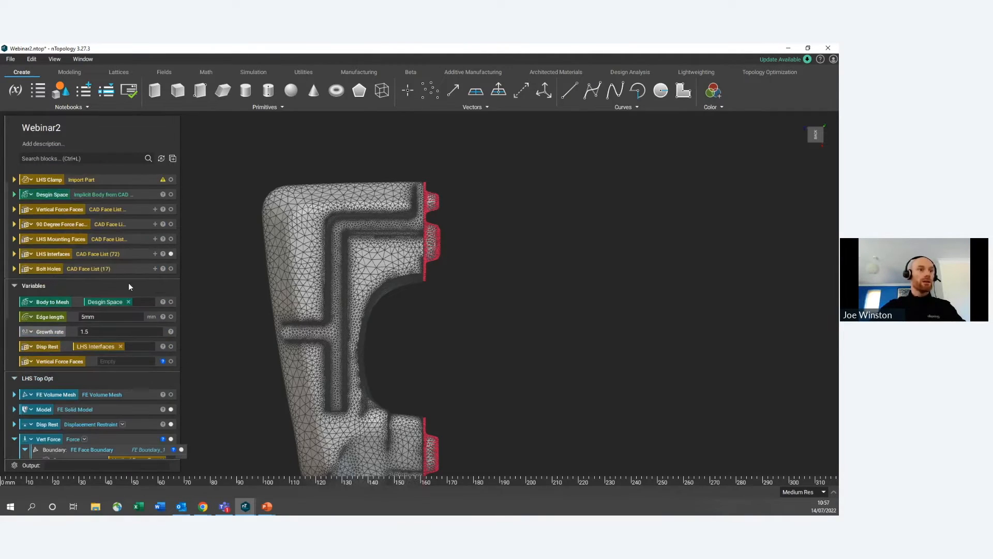
{"action": "left_click_drag", "start_coordinate": [101, 209], "coordinate": [117, 363]}
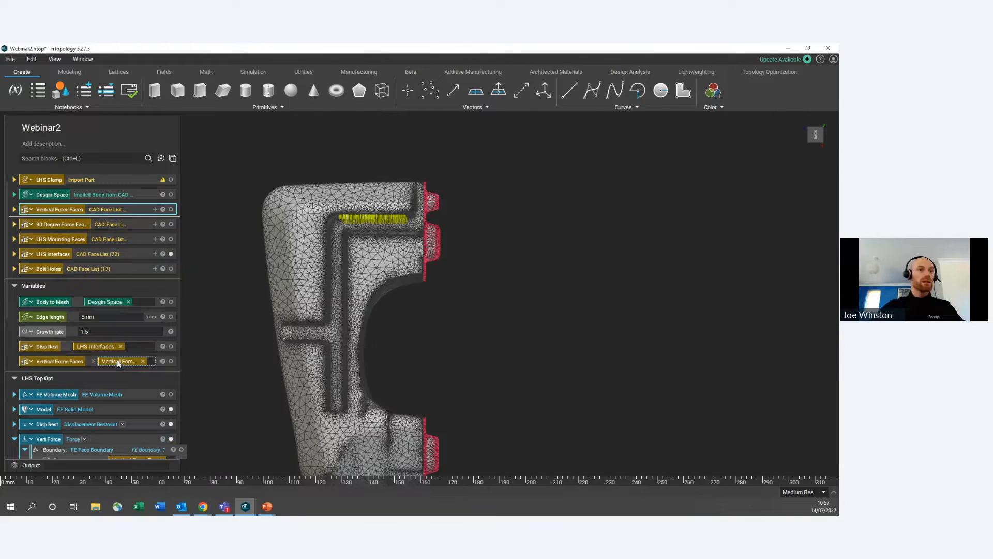
{"action": "scroll", "coordinate": [394, 206], "scroll_direction": "up", "scroll_amount": 2}
{"action": "scroll", "coordinate": [393, 212], "scroll_direction": "up", "scroll_amount": 2}
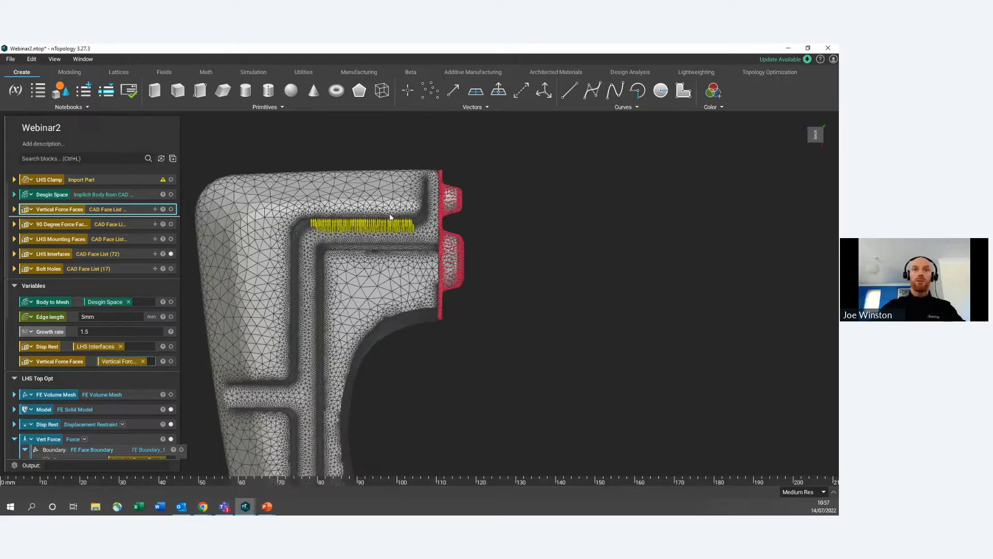
{"action": "right_click_drag", "start_coordinate": [390, 216], "coordinate": [441, 260]}
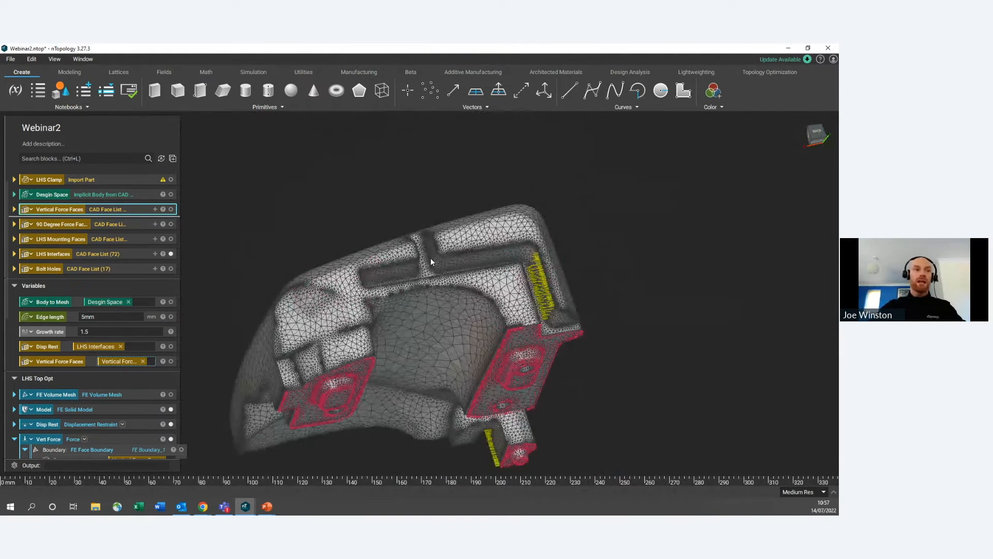
Step: Duplicate the Vert Force variable and rename the copy 90 Degree Force
{"action": "scroll", "coordinate": [101, 365], "scroll_direction": "down", "scroll_amount": 3}
{"action": "scroll", "coordinate": [102, 365], "scroll_direction": "down", "scroll_amount": 3}
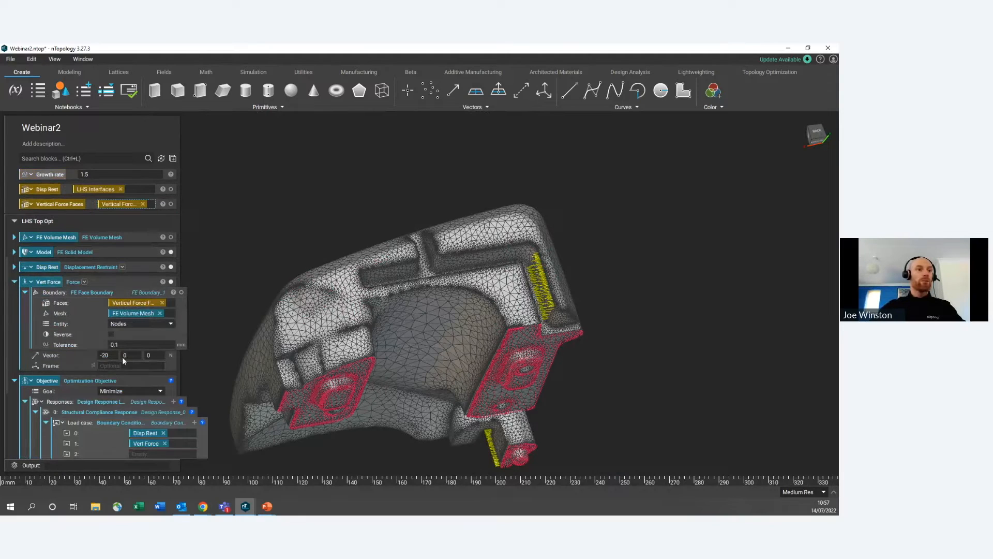
{"action": "scroll", "coordinate": [111, 390], "scroll_direction": "down", "scroll_amount": 3}
{"action": "scroll", "coordinate": [135, 310], "scroll_direction": "up", "scroll_amount": 2}
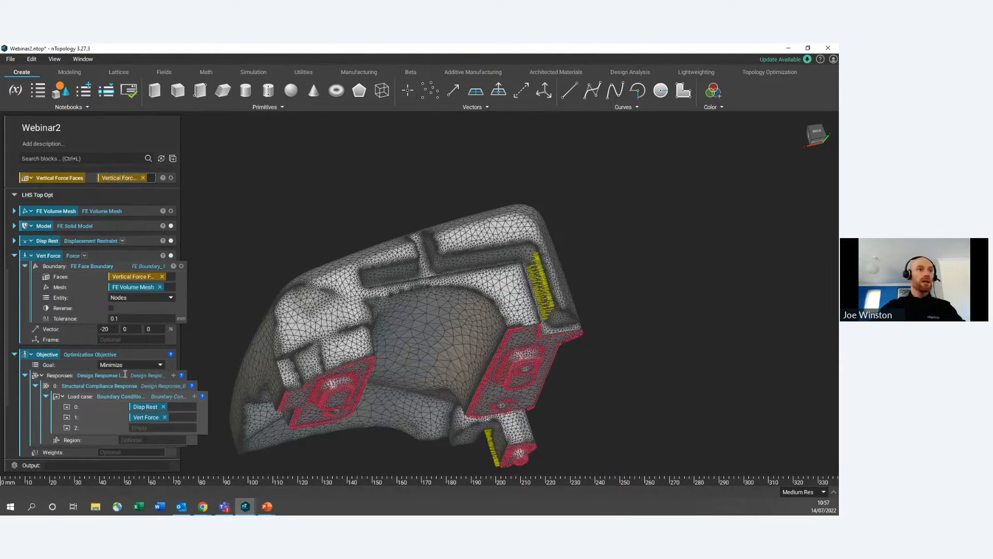
{"action": "left_click", "coordinate": [103, 254]}
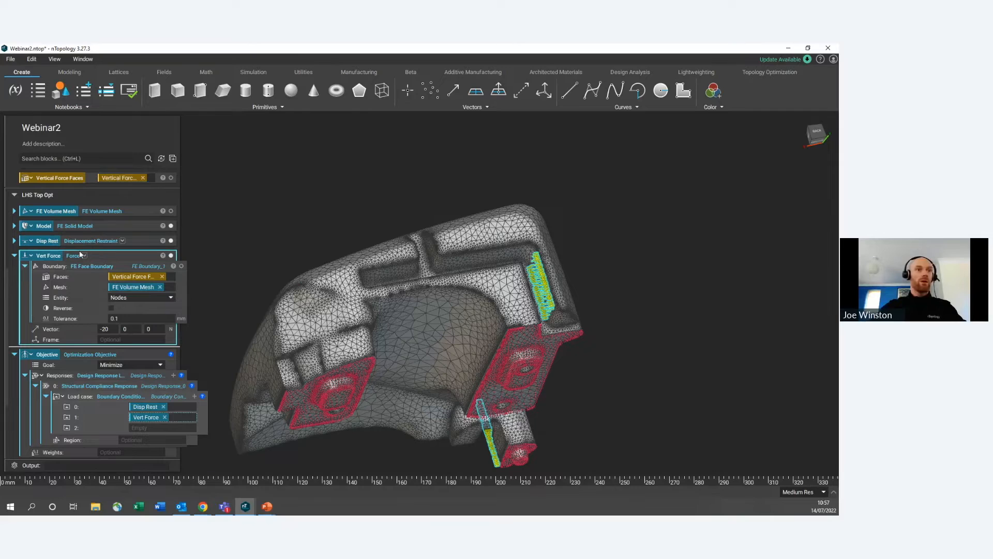
{"action": "right_click", "coordinate": [103, 254]}
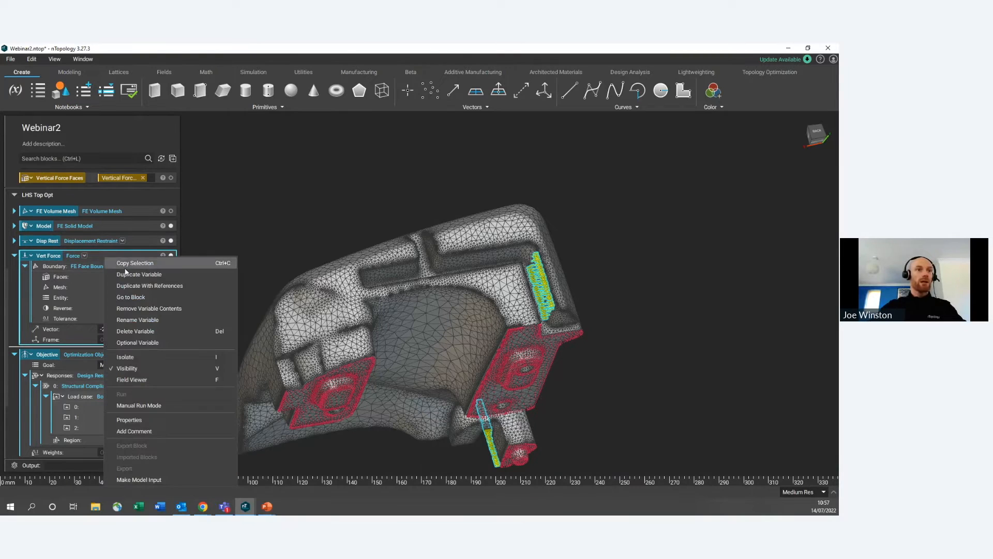
{"action": "left_click", "coordinate": [152, 275]}
{"action": "scroll", "coordinate": [88, 325], "scroll_direction": "down", "scroll_amount": 3}
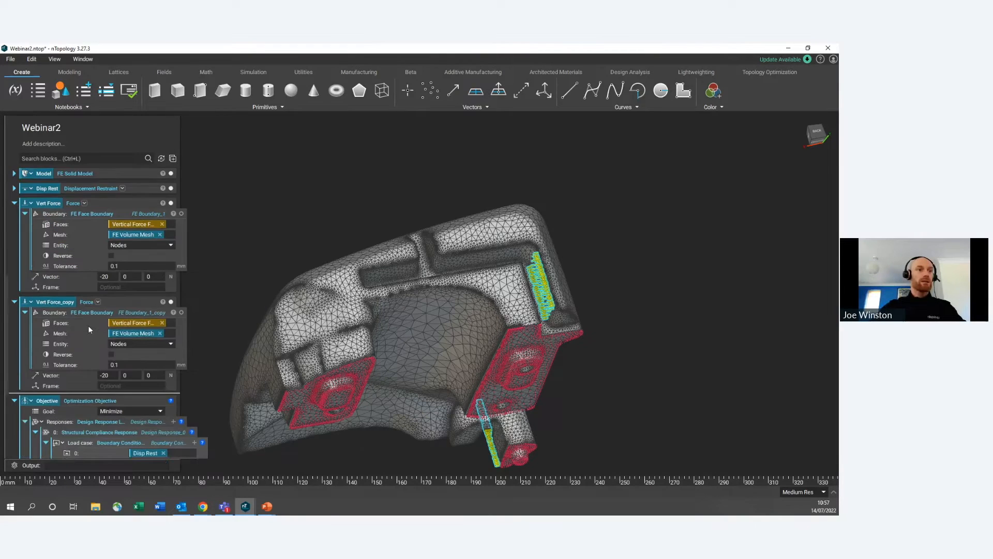
{"action": "double_click", "coordinate": [64, 275]}
{"action": "type", "text": "90 Degre"}
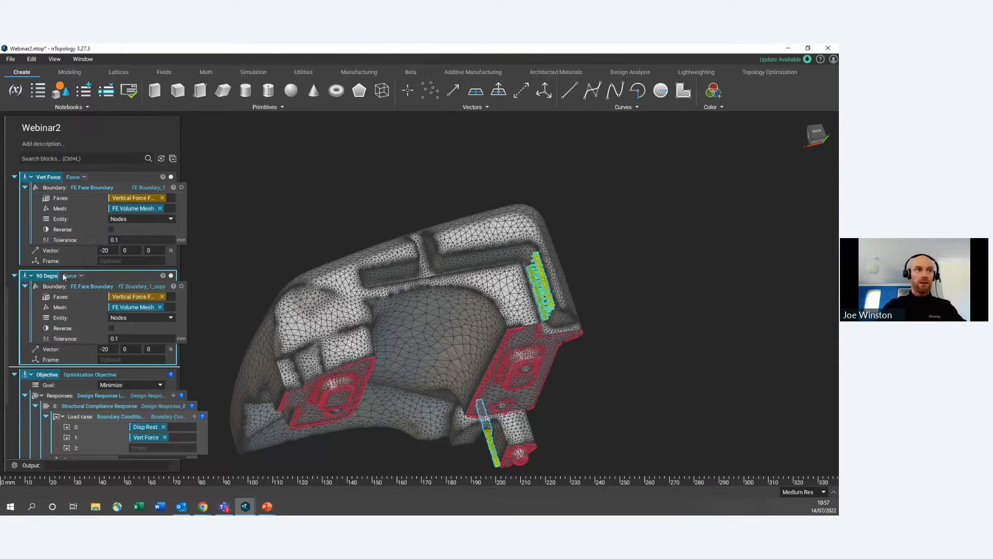
{"action": "type", "text": "e Force"}
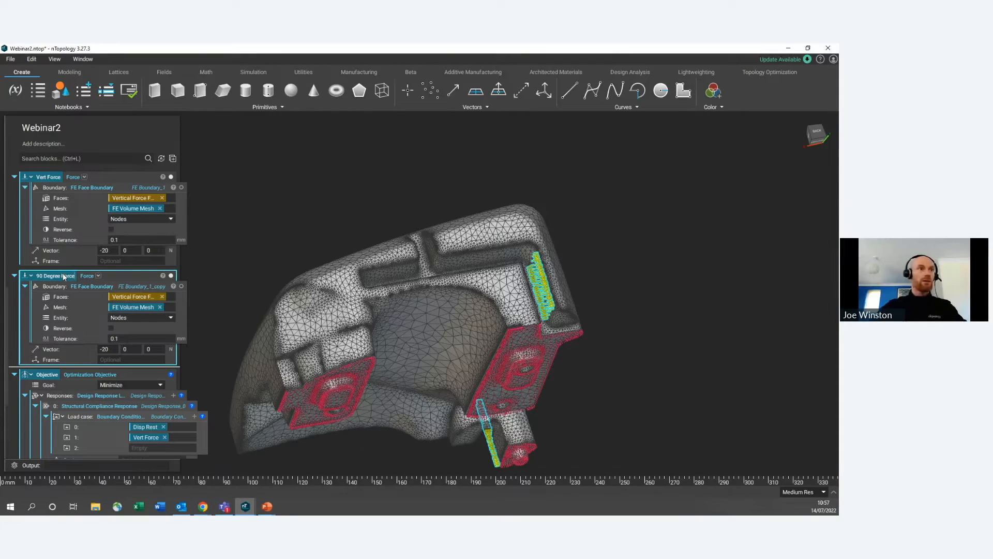
{"action": "key", "text": "Return"}
{"action": "left_click", "coordinate": [277, 241]}
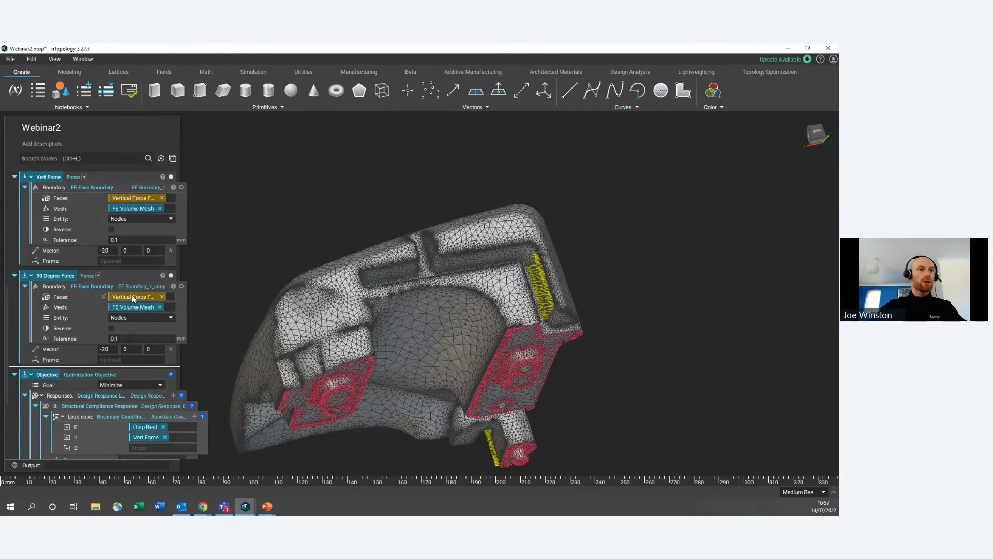
Step: Remove Vertical Force Faces from the 90 Degree Force boundary and make its faces input a variable named 90 Degree Force
{"action": "left_click", "coordinate": [162, 296]}
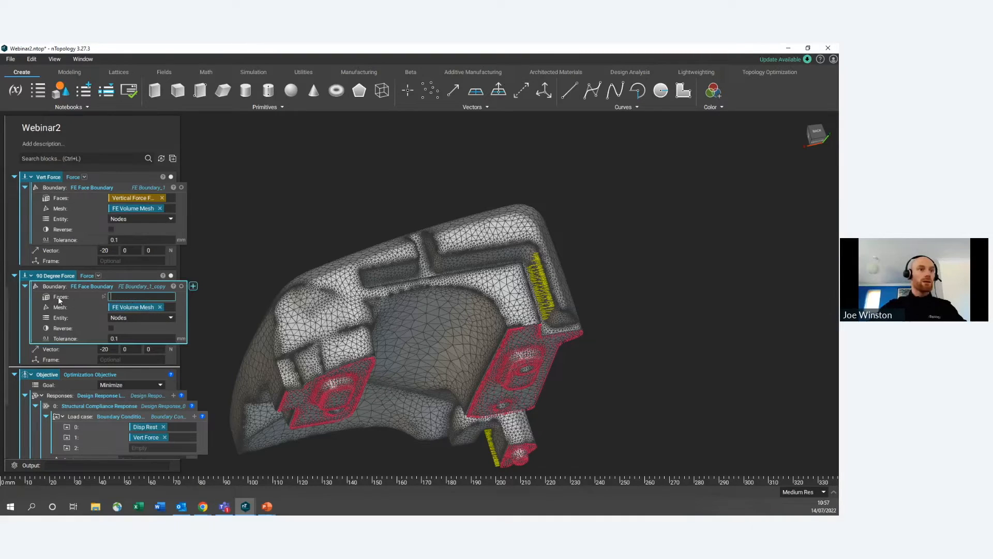
{"action": "left_click", "coordinate": [230, 304]}
{"action": "left_click_drag", "start_coordinate": [62, 297], "coordinate": [47, 272]}
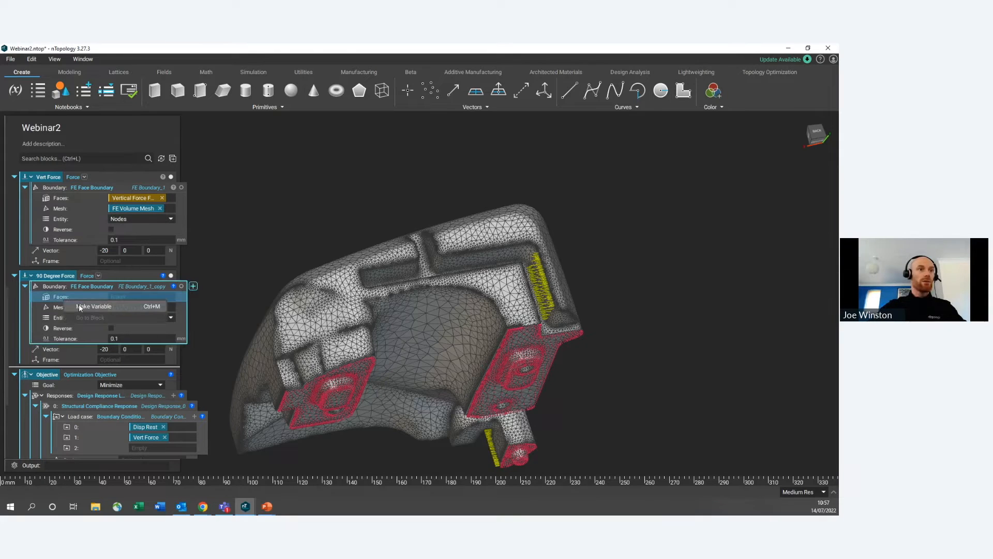
{"action": "type", "text": "90 D"}
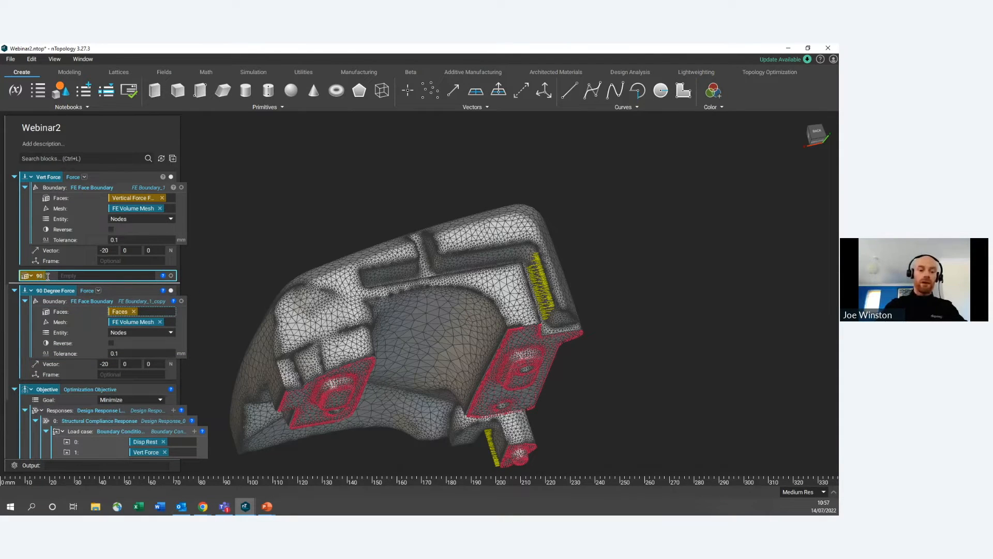
{"action": "type", "text": "egree Force"}
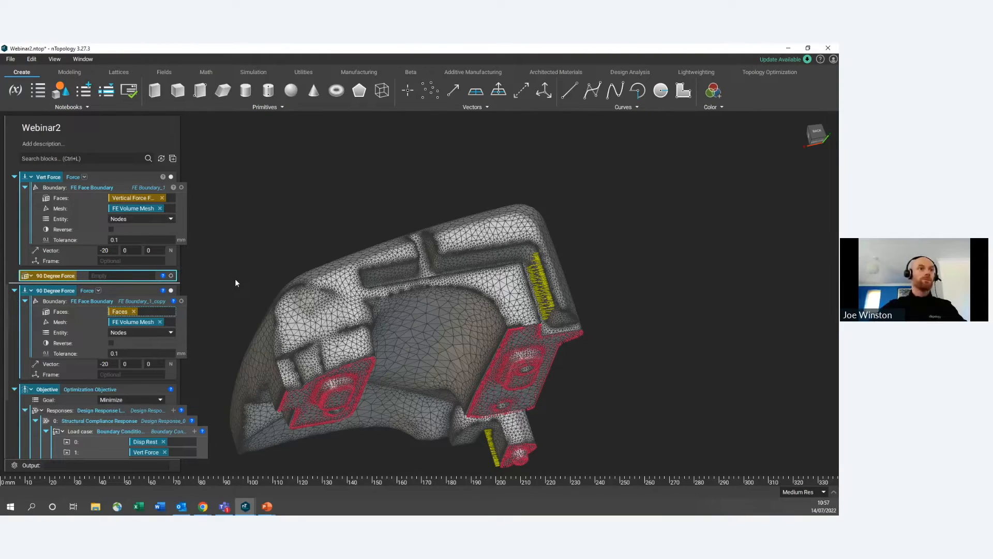
{"action": "key", "text": "Return"}
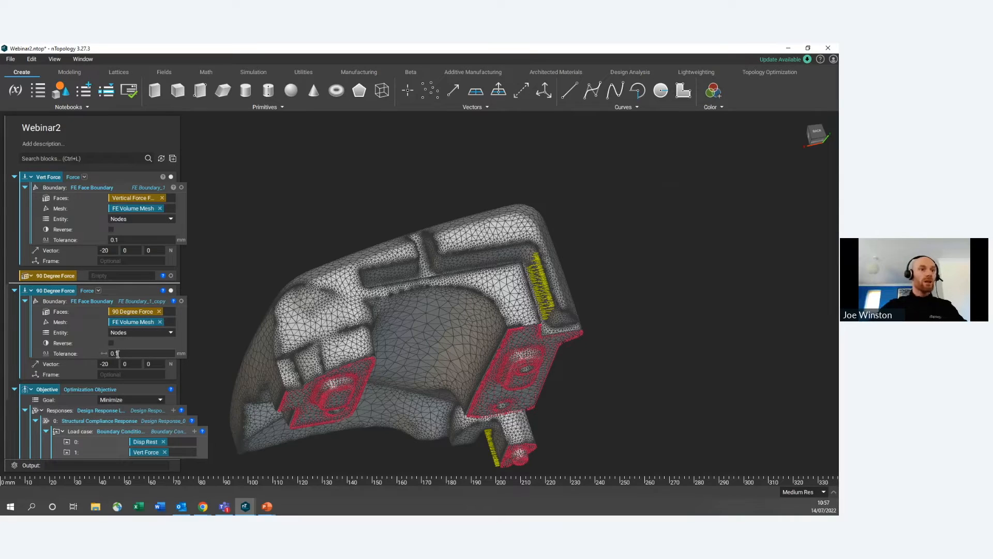
Step: Set the 90 Degree Force vector to 0, 0, 20 N
{"action": "left_click", "coordinate": [57, 359]}
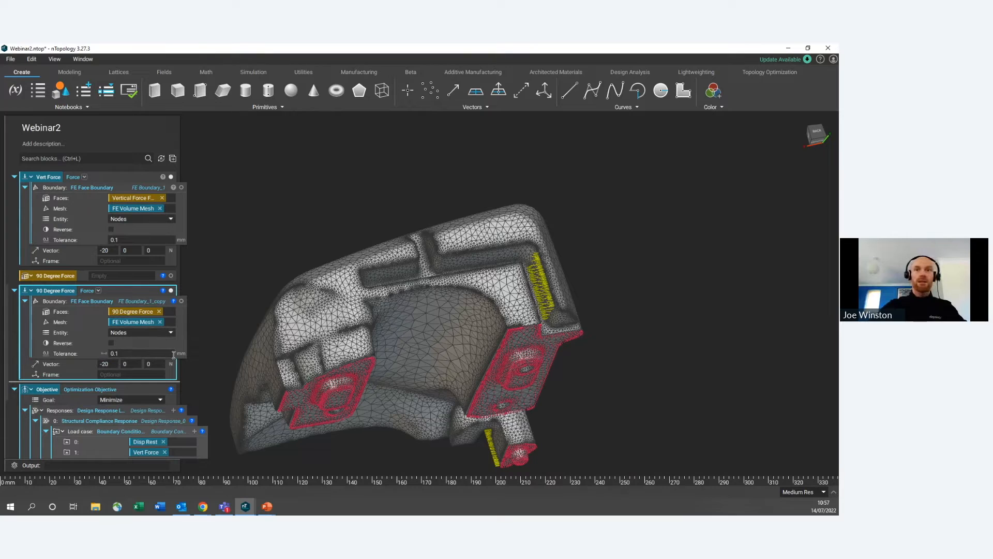
{"action": "right_click_drag", "start_coordinate": [589, 227], "coordinate": [755, 148]}
{"action": "left_click", "coordinate": [816, 133]}
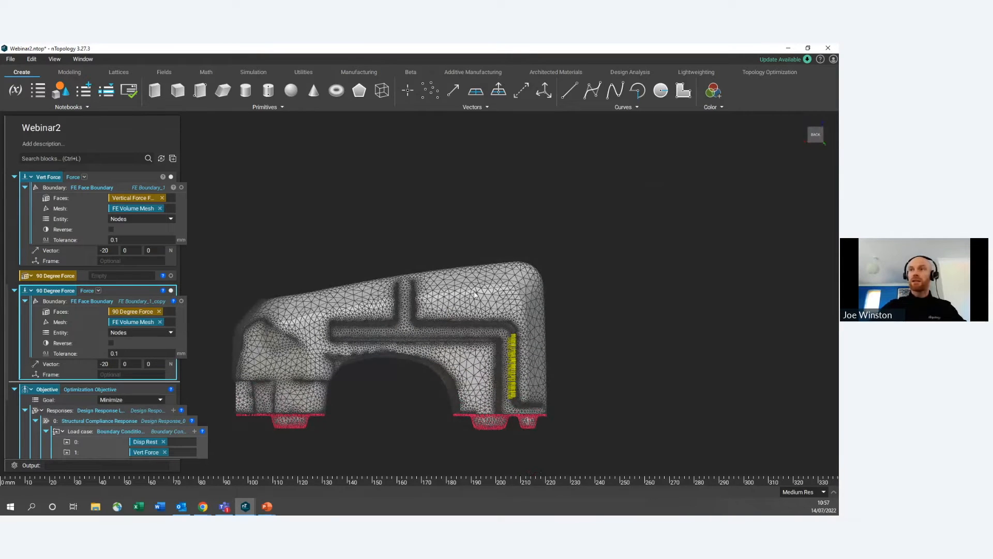
{"action": "scroll", "coordinate": [606, 169], "scroll_direction": "up", "scroll_amount": 3}
{"action": "middle_click_drag", "start_coordinate": [392, 389], "coordinate": [525, 289]}
{"action": "scroll", "coordinate": [525, 289], "scroll_direction": "up", "scroll_amount": 2}
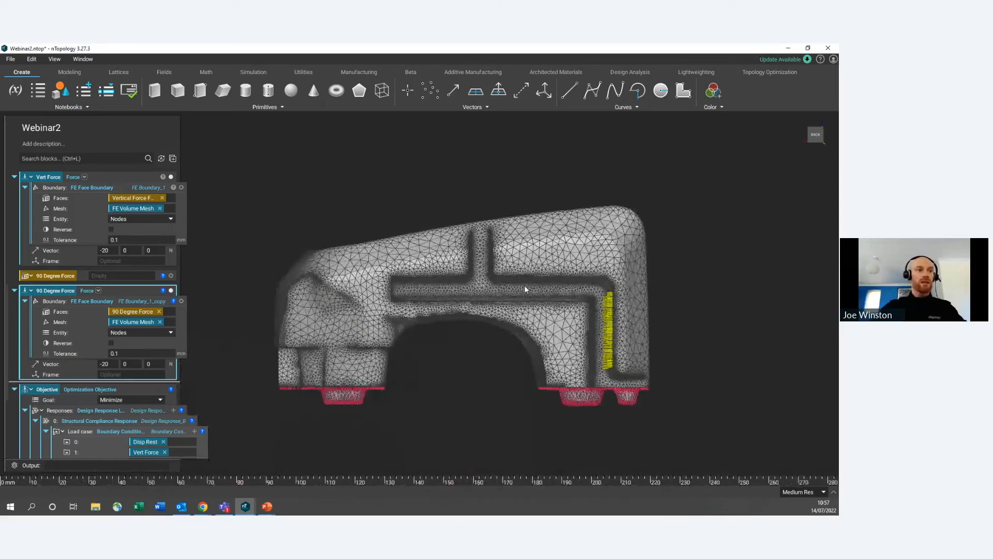
{"action": "left_click", "coordinate": [103, 363]}
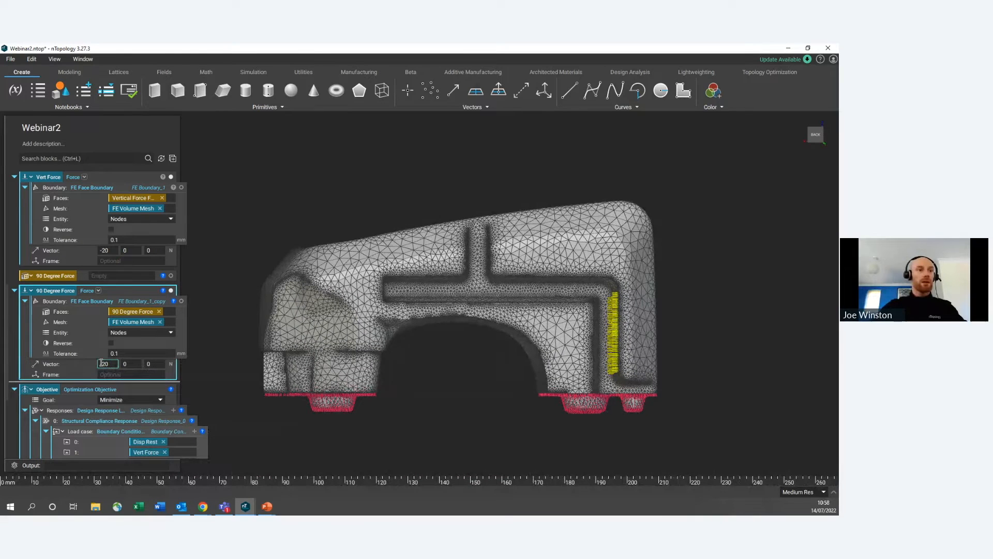
{"action": "left_click_drag", "start_coordinate": [114, 364], "coordinate": [99, 363]}
{"action": "type", "text": "0"}
{"action": "key", "text": "Tab"}
{"action": "key", "text": "Tab"}
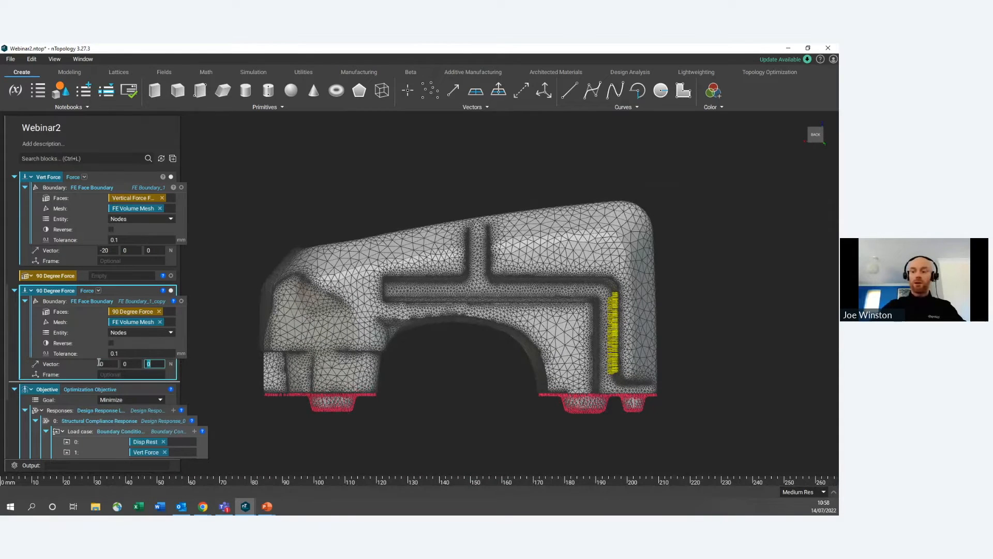
{"action": "type", "text": "20"}
{"action": "left_click", "coordinate": [203, 297]}
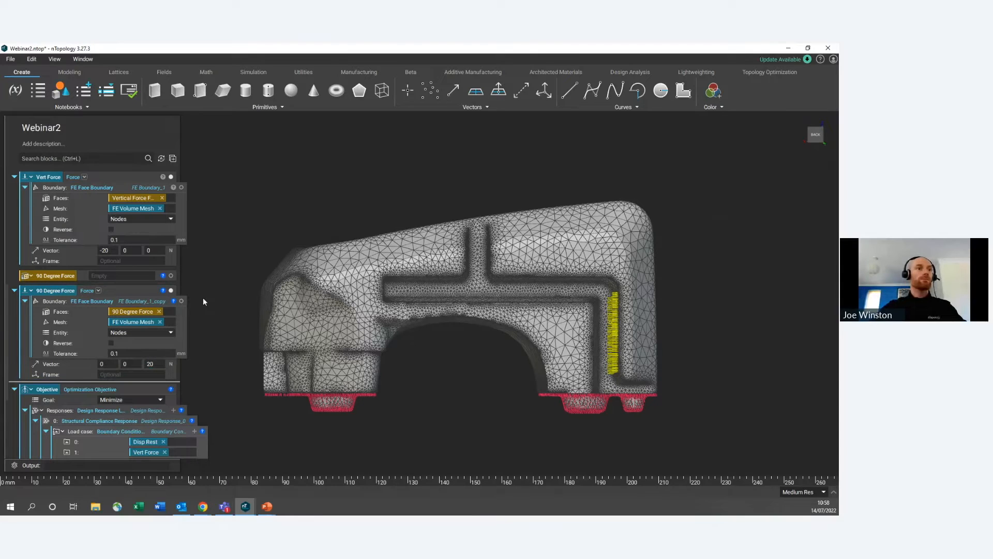
Step: Move the 90 Degree Force faces variable into the Variables section and fill it with the 90 Degree Force Faces CAD face list
{"action": "left_click_drag", "start_coordinate": [60, 275], "coordinate": [55, 256]}
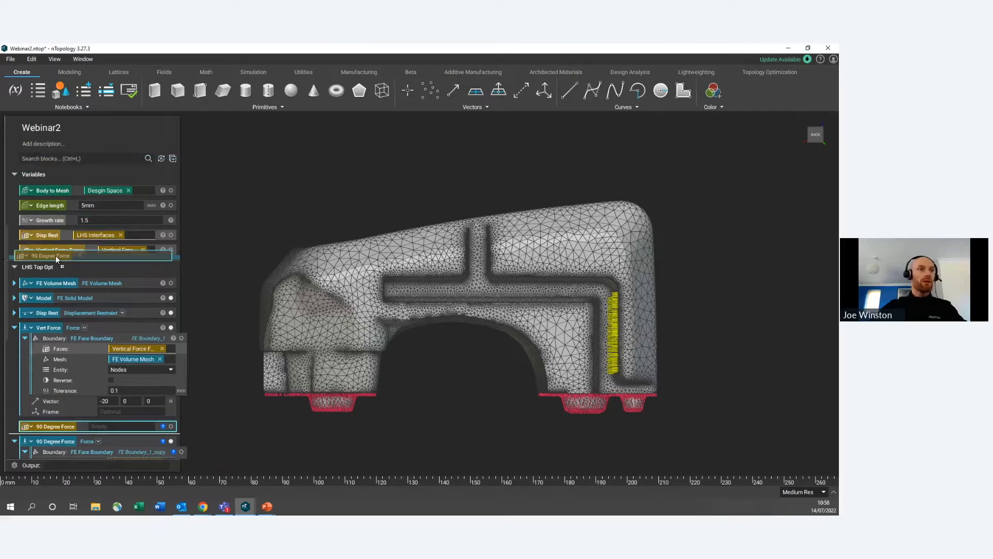
{"action": "scroll", "coordinate": [97, 262], "scroll_direction": "up", "scroll_amount": 3}
{"action": "left_click", "coordinate": [98, 217]}
{"action": "left_click_drag", "start_coordinate": [104, 216], "coordinate": [117, 370]}
{"action": "scroll", "coordinate": [511, 302], "scroll_direction": "up", "scroll_amount": 5}
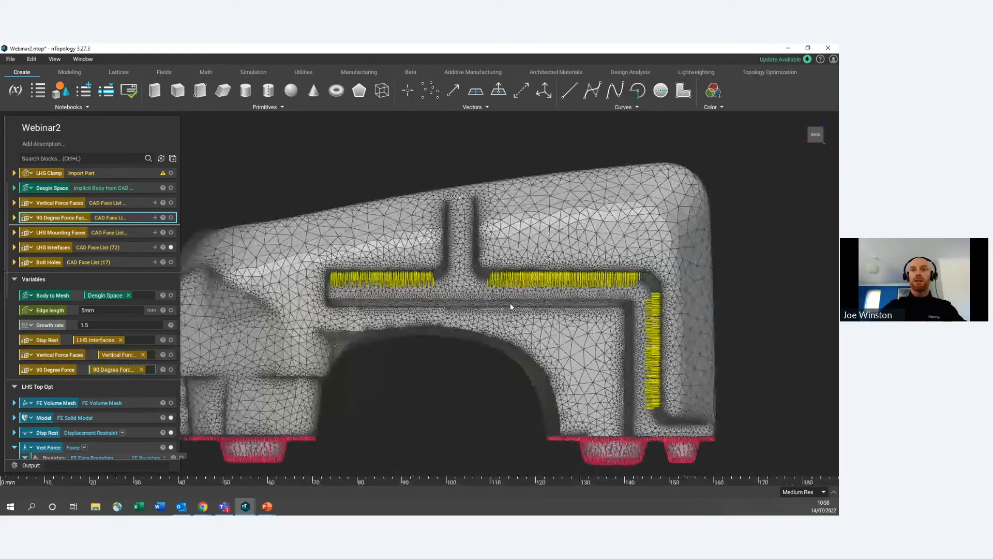
{"action": "scroll", "coordinate": [553, 273], "scroll_direction": "up", "scroll_amount": 5}
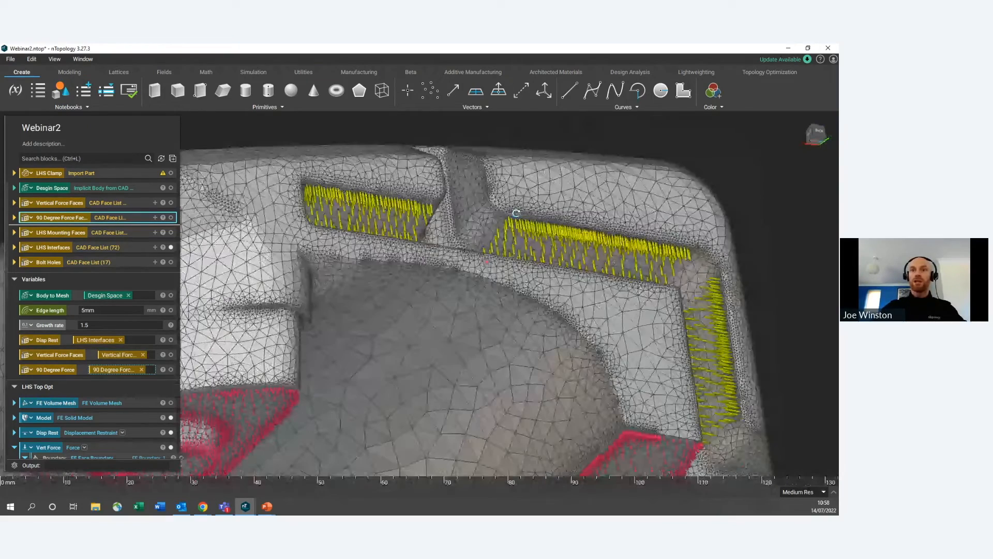
{"action": "scroll", "coordinate": [569, 277], "scroll_direction": "down", "scroll_amount": 5}
{"action": "right_click_drag", "start_coordinate": [570, 277], "coordinate": [391, 271]}
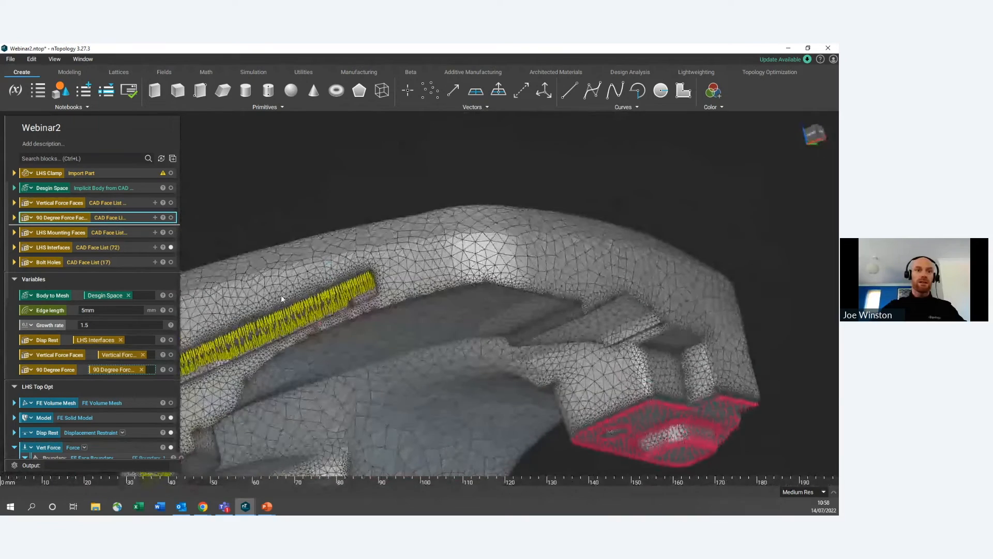
{"action": "scroll", "coordinate": [391, 272], "scroll_direction": "up", "scroll_amount": 5}
{"action": "scroll", "coordinate": [391, 271], "scroll_direction": "down", "scroll_amount": 5}
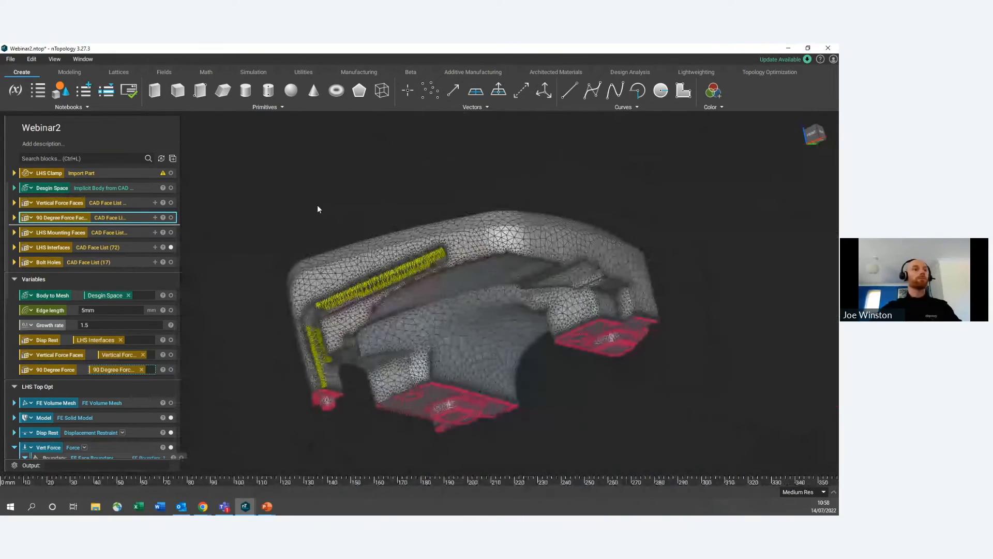
Step: Add the 90 Degree Force to the structural compliance response's load case after Vert Force, and collapse the 90 Degree Force and Objective blocks
{"action": "scroll", "coordinate": [86, 381], "scroll_direction": "down", "scroll_amount": 4}
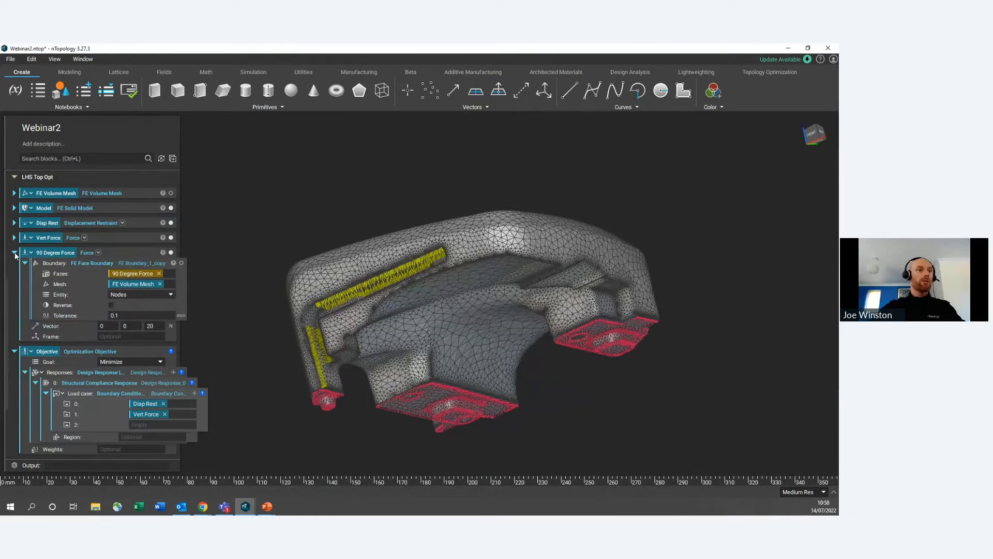
{"action": "left_click", "coordinate": [14, 253]}
{"action": "scroll", "coordinate": [117, 264], "scroll_direction": "up", "scroll_amount": 1}
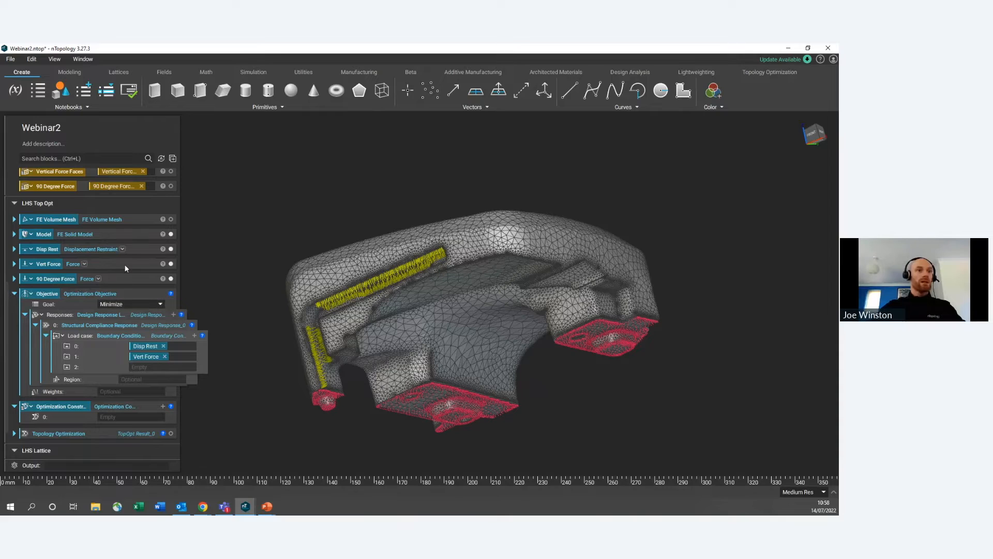
{"action": "right_click_drag", "start_coordinate": [433, 304], "coordinate": [435, 331]}
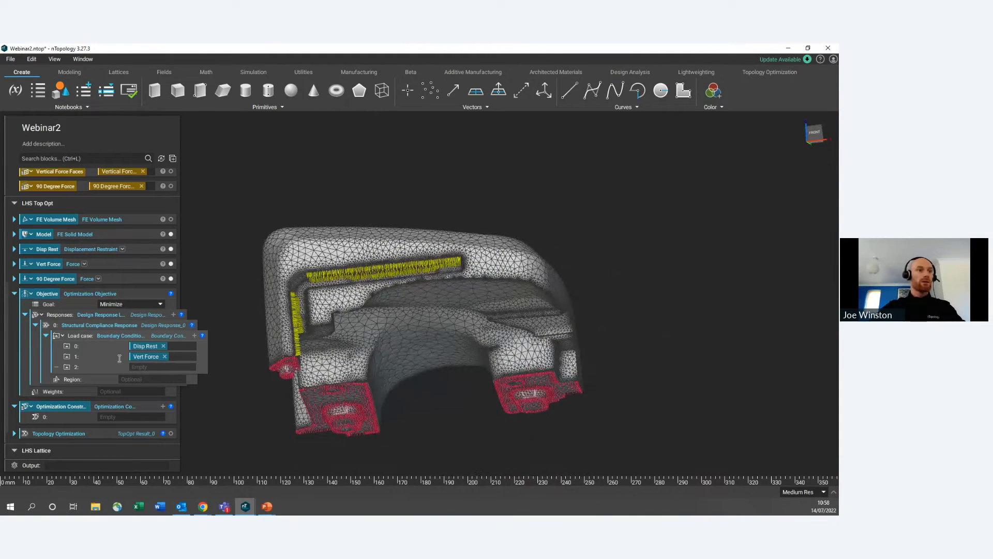
{"action": "left_click", "coordinate": [116, 281]}
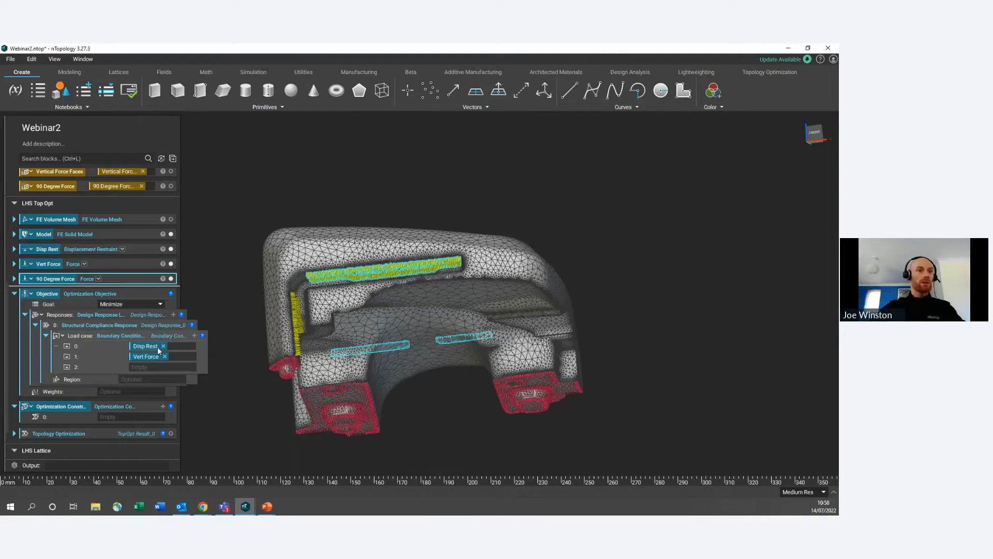
{"action": "left_click", "coordinate": [116, 334]}
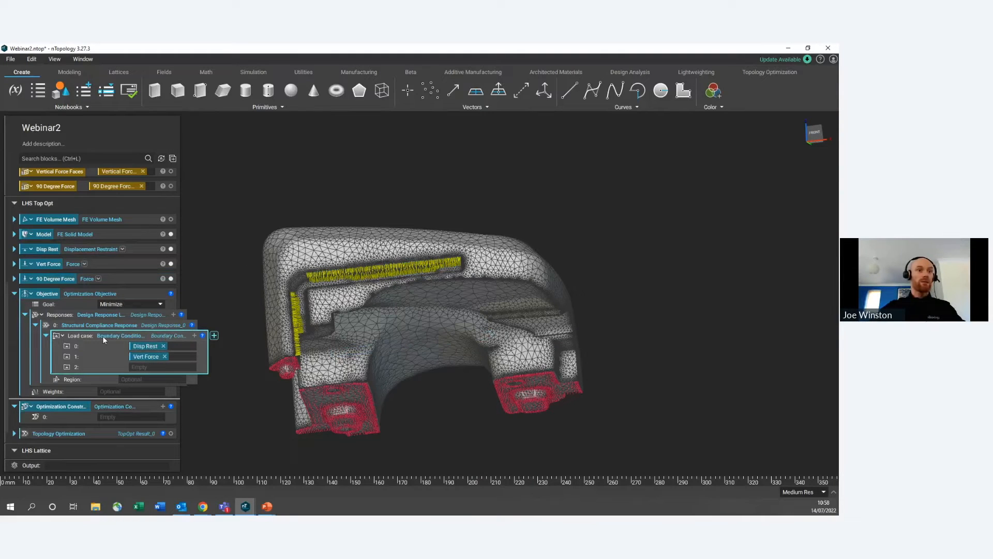
{"action": "left_click", "coordinate": [144, 356]}
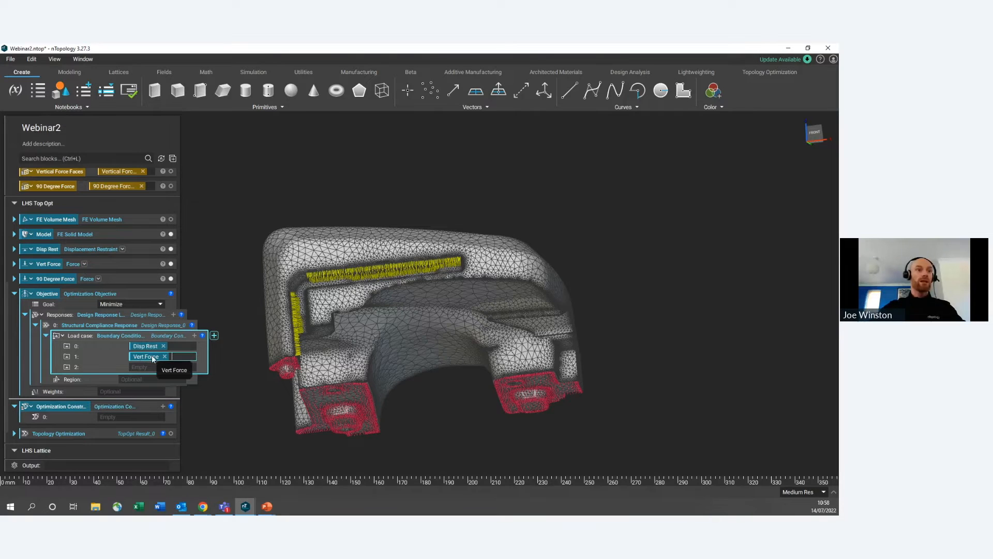
{"action": "left_click", "coordinate": [58, 276]}
{"action": "left_click_drag", "start_coordinate": [120, 277], "coordinate": [151, 368]}
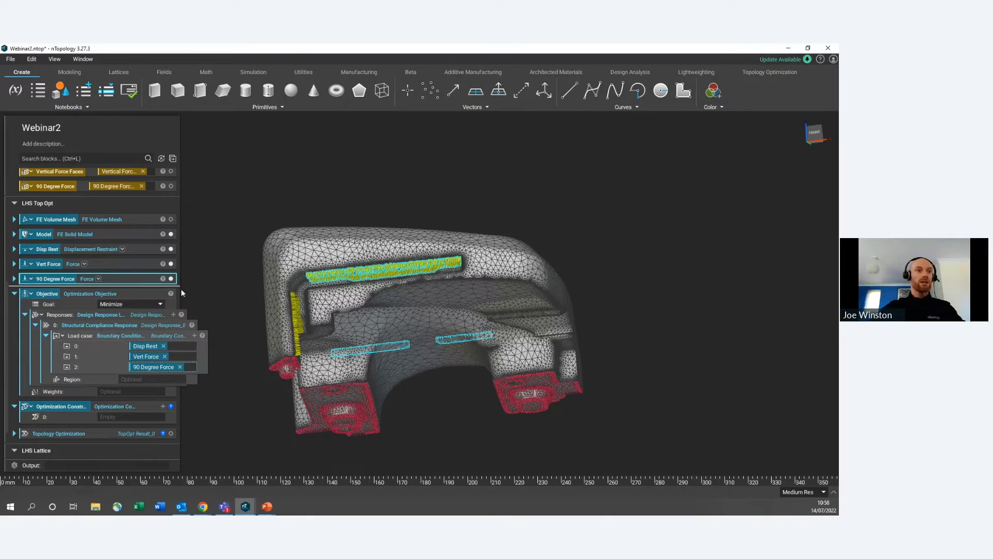
{"action": "left_click", "coordinate": [215, 275]}
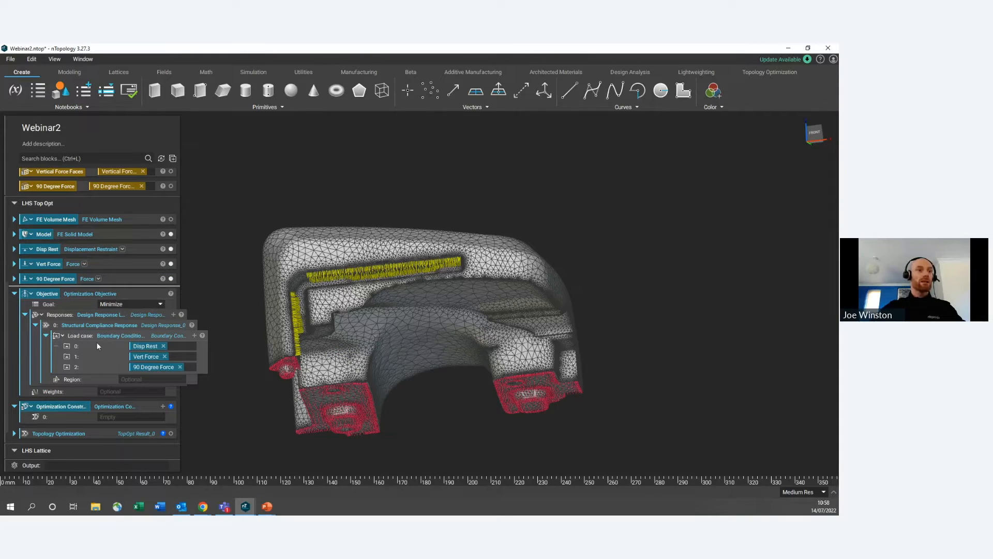
{"action": "left_click", "coordinate": [100, 293]}
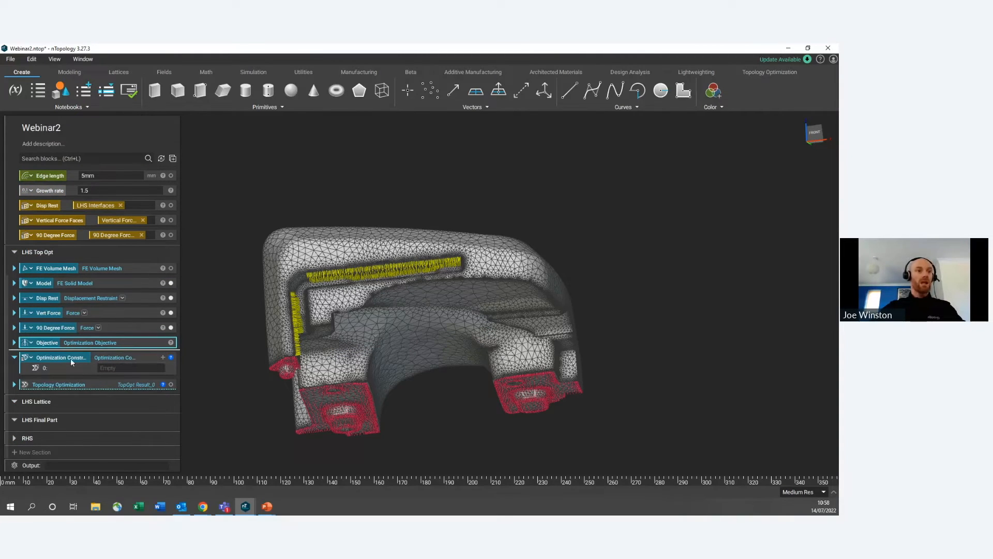
Step: Add a Volume Fraction Constraint and a Passive Region Constraint to the optimization constraint list
{"action": "left_click", "coordinate": [118, 369]}
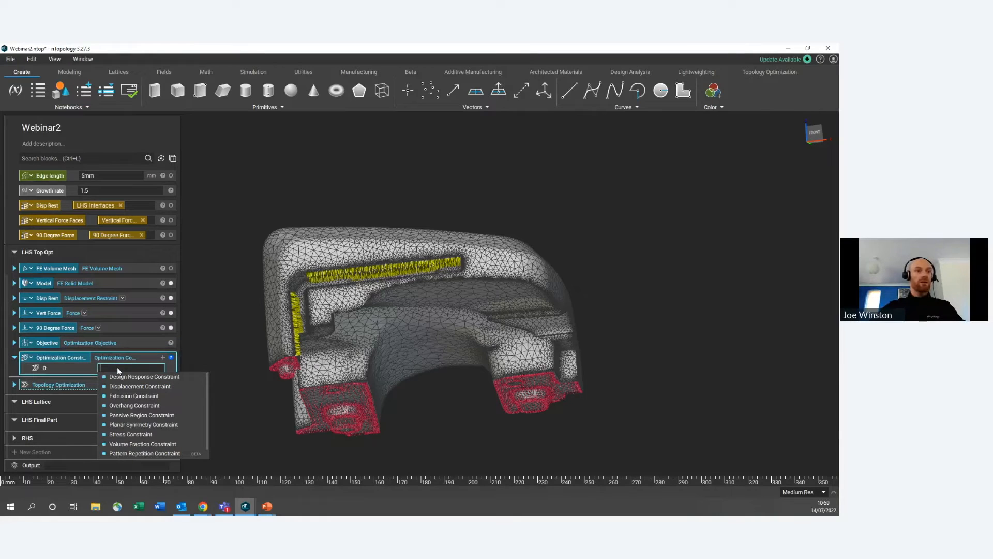
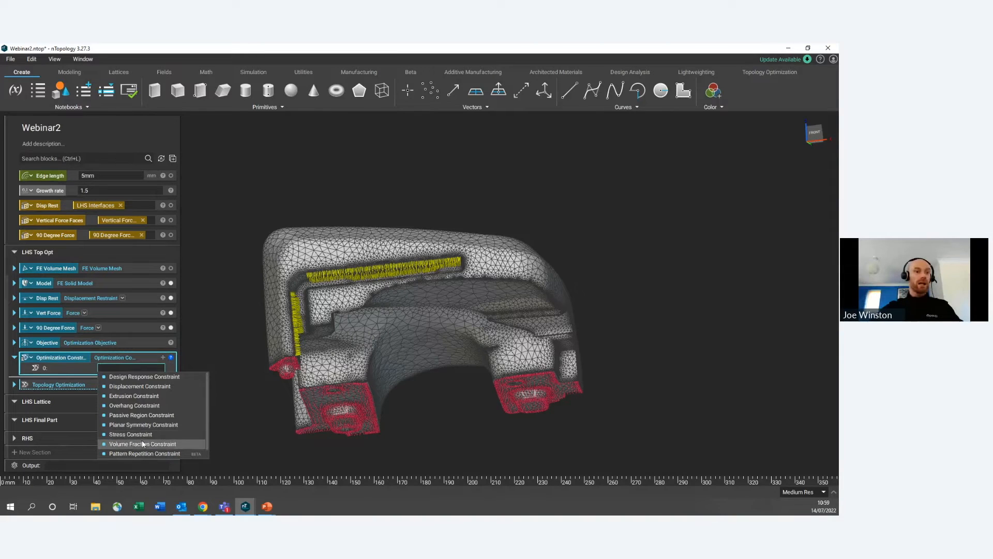
{"action": "left_click", "coordinate": [141, 443]}
{"action": "left_click", "coordinate": [163, 357]}
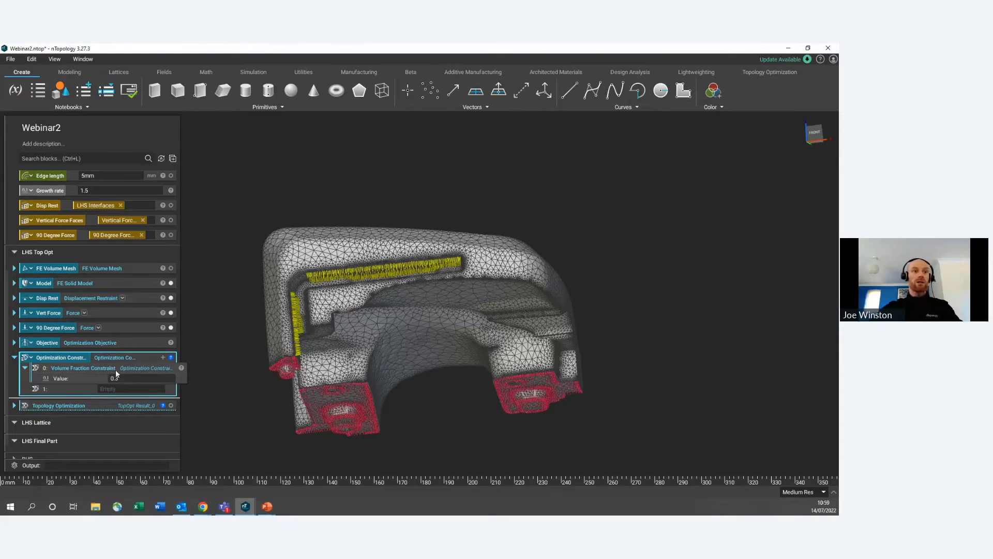
{"action": "left_click", "coordinate": [120, 388]}
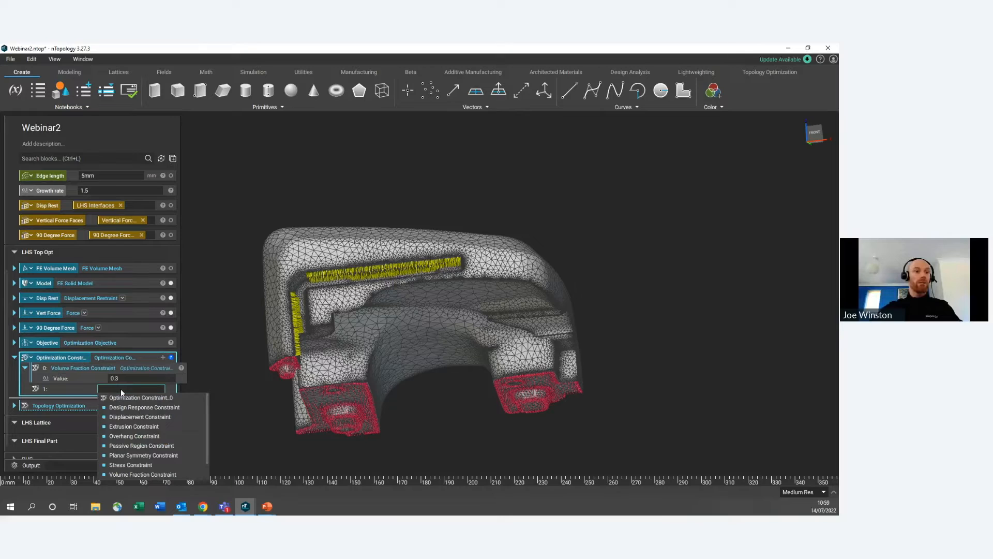
{"action": "left_click", "coordinate": [141, 445]}
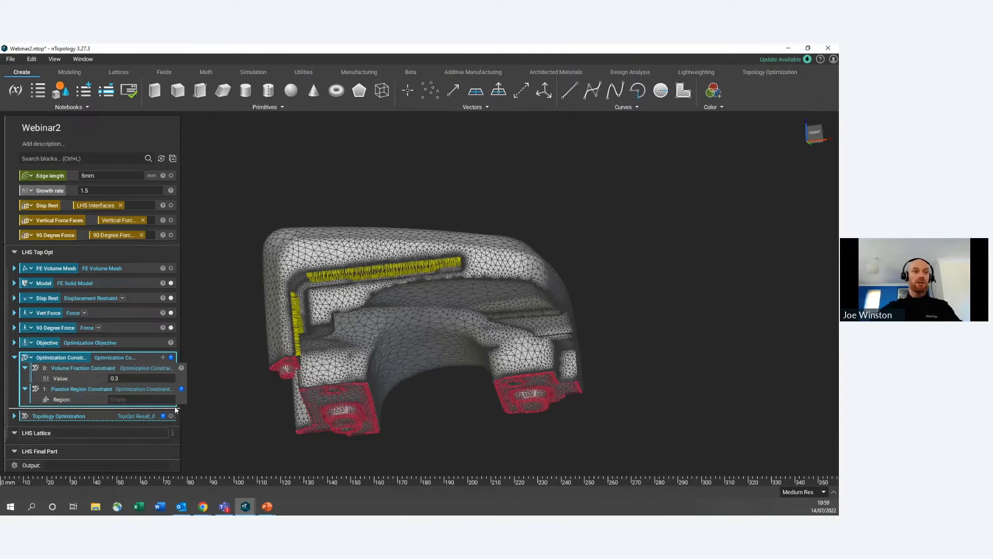
Step: Collapse the Variables section and insert a new section above it named Passive Regions
{"action": "scroll", "coordinate": [299, 312], "scroll_direction": "down", "scroll_amount": 2}
{"action": "right_click_drag", "start_coordinate": [299, 311], "coordinate": [336, 293]}
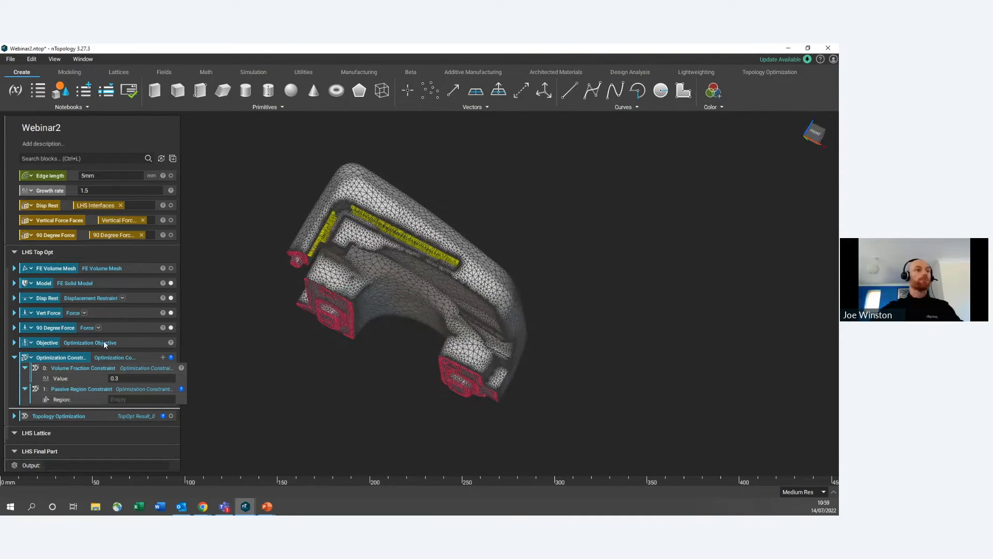
{"action": "scroll", "coordinate": [98, 339], "scroll_direction": "up", "scroll_amount": 3}
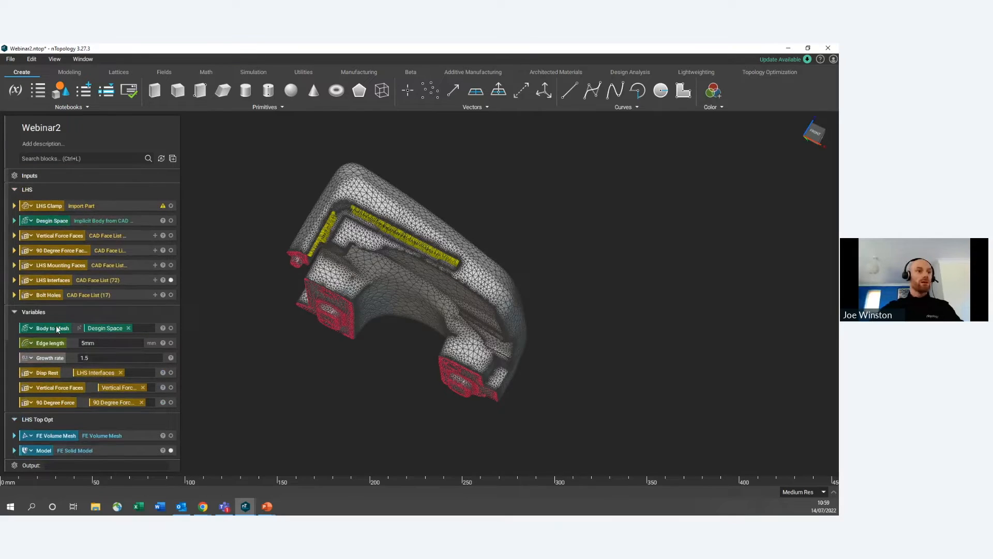
{"action": "left_click", "coordinate": [17, 312]}
{"action": "right_click", "coordinate": [31, 302]}
{"action": "left_click", "coordinate": [61, 317]}
{"action": "type", "text": "Passive Regions"}
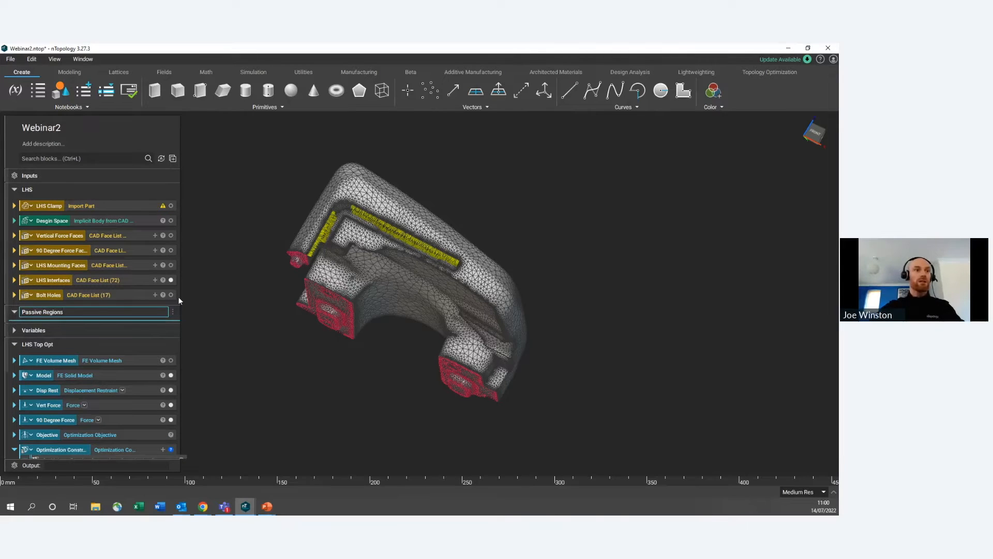
{"action": "key", "text": "Return"}
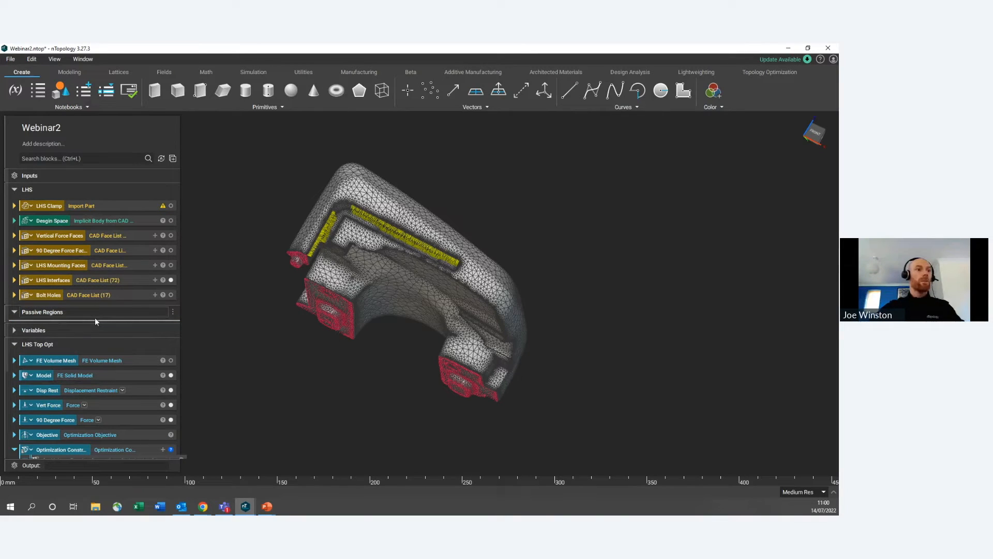
Step: Examine where the LHS Interfaces faces lie on the underside of the clamp mesh
{"action": "left_click", "coordinate": [142, 280]}
{"action": "left_click_drag", "start_coordinate": [141, 278], "coordinate": [194, 259]}
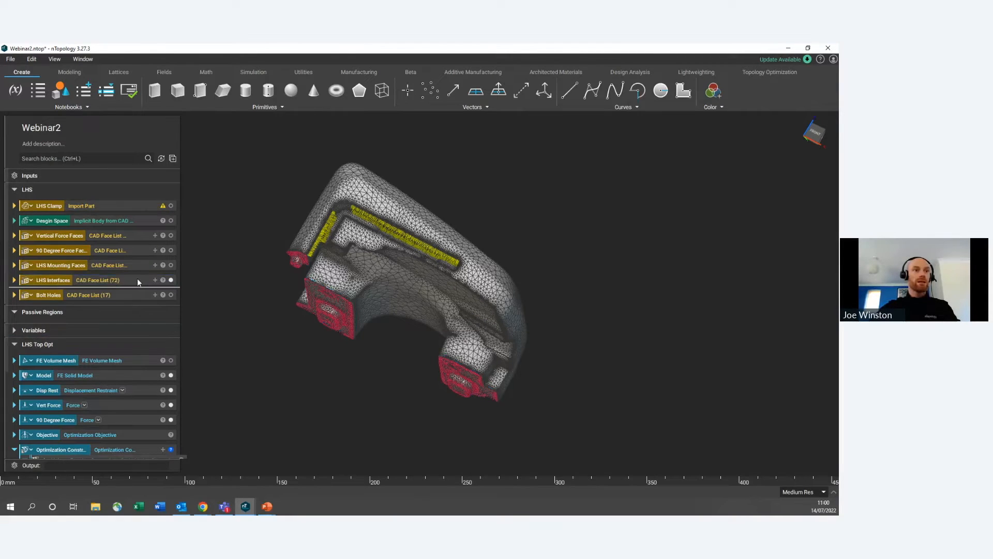
{"action": "scroll", "coordinate": [240, 300], "scroll_direction": "up", "scroll_amount": 2}
{"action": "right_click_drag", "start_coordinate": [289, 313], "coordinate": [413, 223]}
{"action": "scroll", "coordinate": [339, 256], "scroll_direction": "down", "scroll_amount": 2}
{"action": "scroll", "coordinate": [412, 223], "scroll_direction": "up", "scroll_amount": 4}
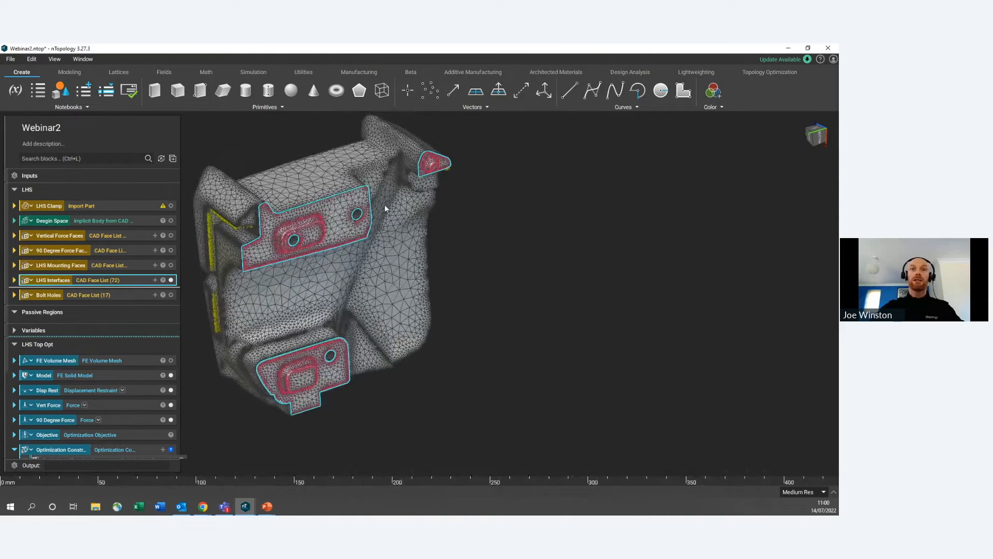
{"action": "scroll", "coordinate": [285, 271], "scroll_direction": "down", "scroll_amount": 5}
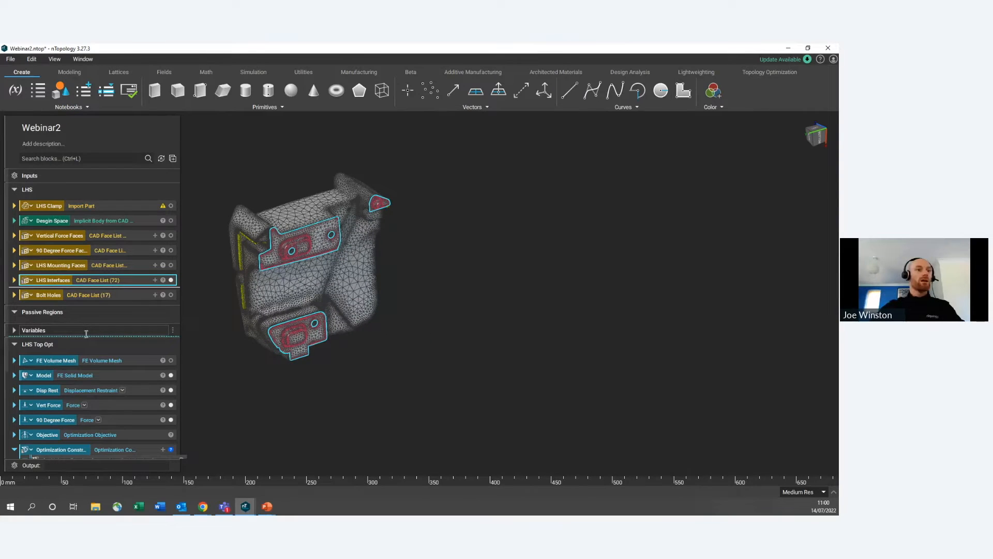
{"action": "left_click", "coordinate": [222, 338]}
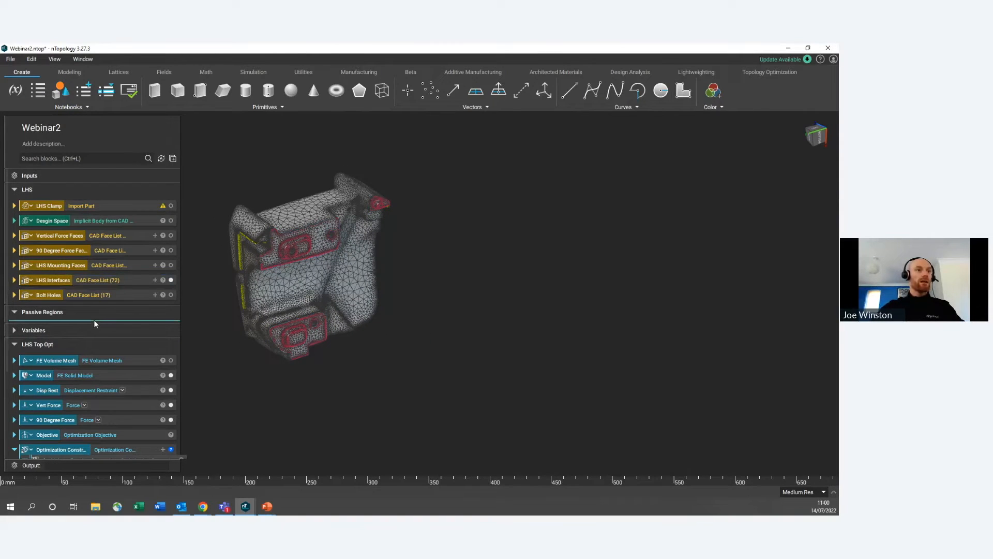
Step: Add an Implicit Body from CAD Body block to the Passive Regions section, with the Disp Rest variable as its CAD body
{"action": "left_click", "coordinate": [115, 158]}
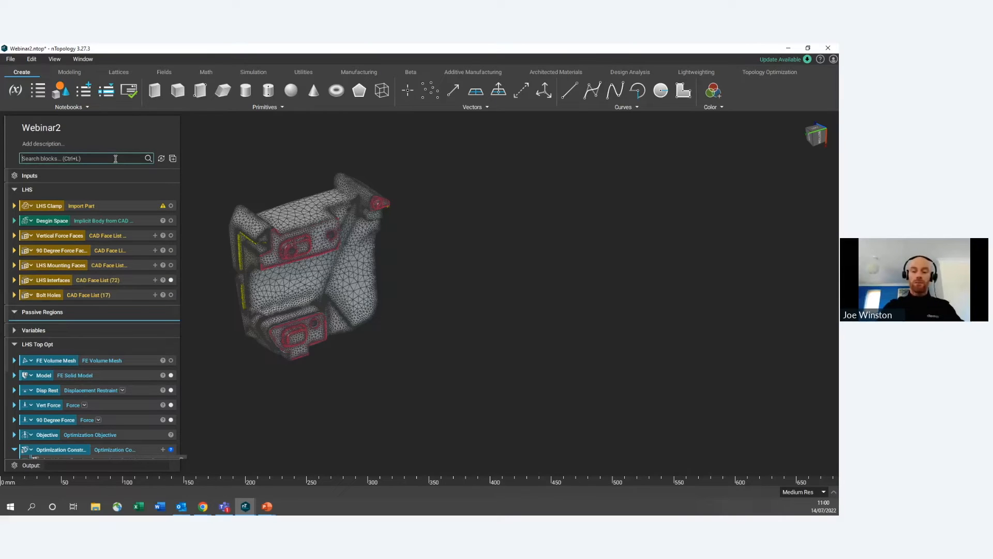
{"action": "type", "text": "imp"}
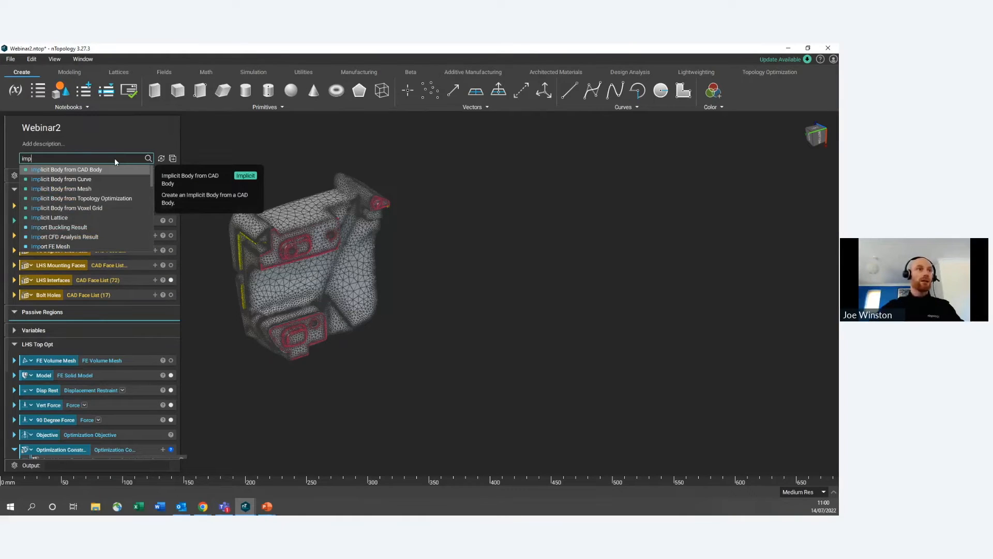
{"action": "left_click", "coordinate": [70, 170]}
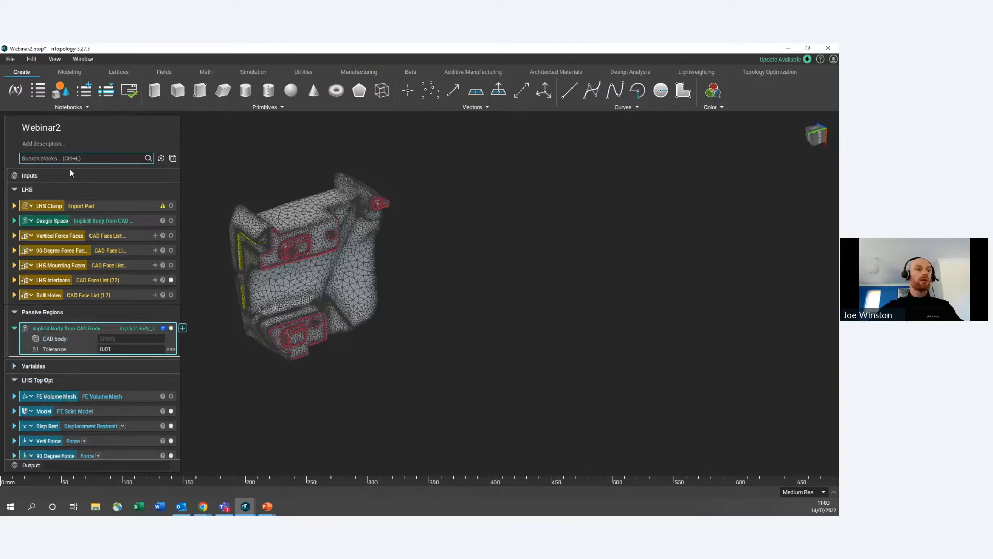
{"action": "scroll", "coordinate": [117, 325], "scroll_direction": "down", "scroll_amount": 1}
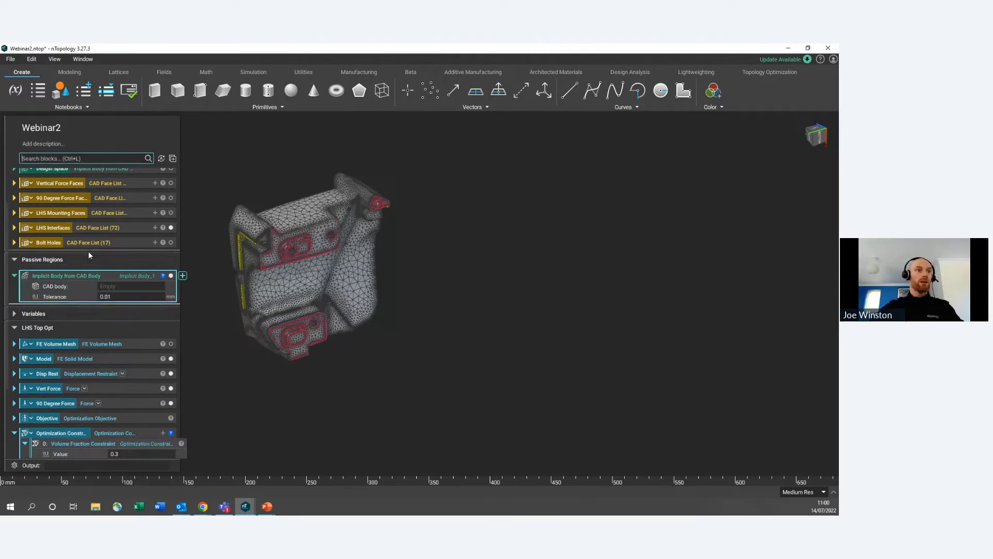
{"action": "right_click", "coordinate": [60, 286]}
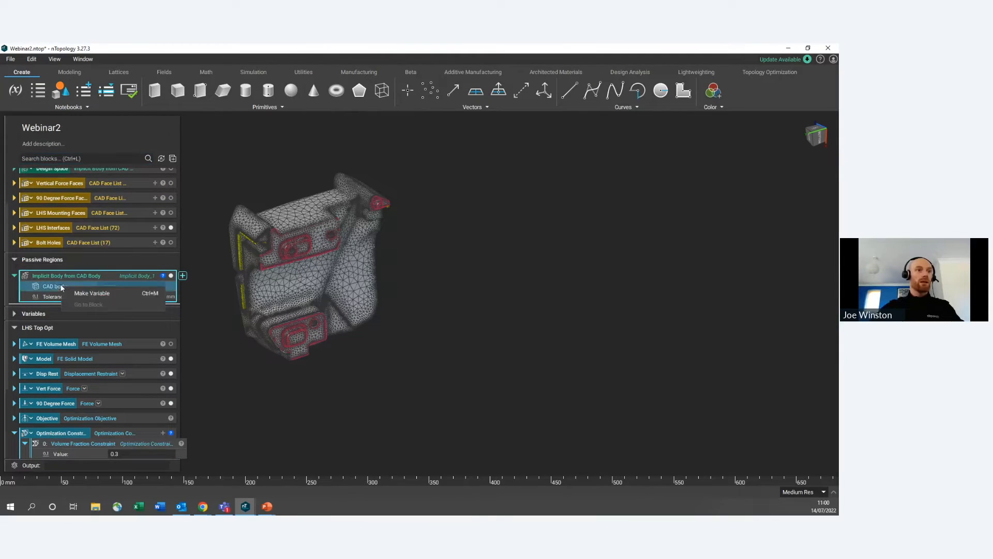
{"action": "left_click", "coordinate": [91, 293]}
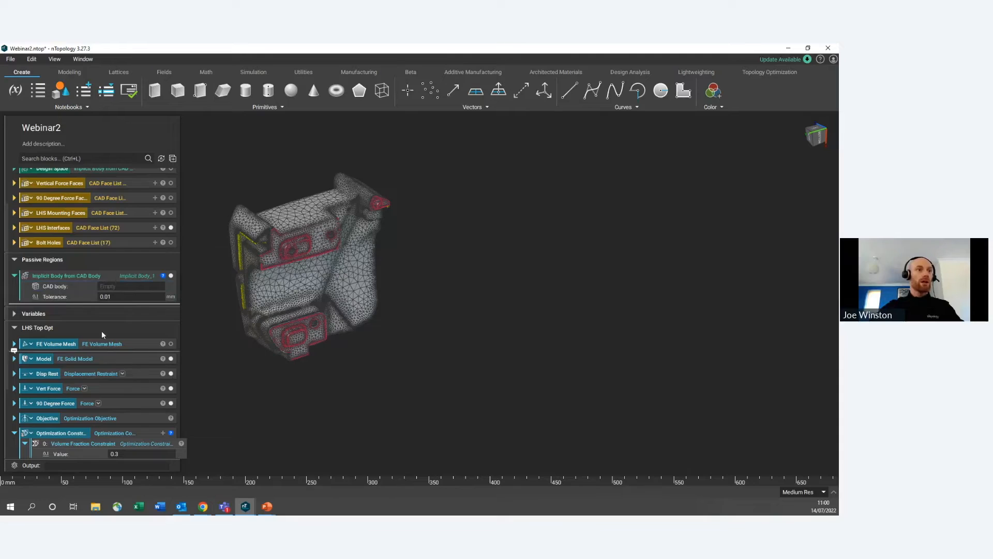
{"action": "left_click", "coordinate": [23, 313]}
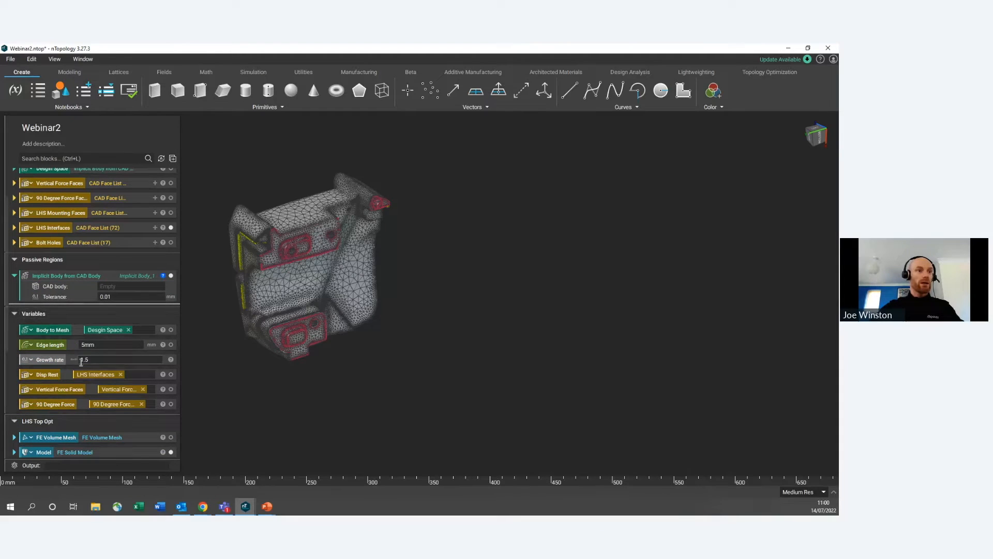
{"action": "left_click", "coordinate": [43, 374]}
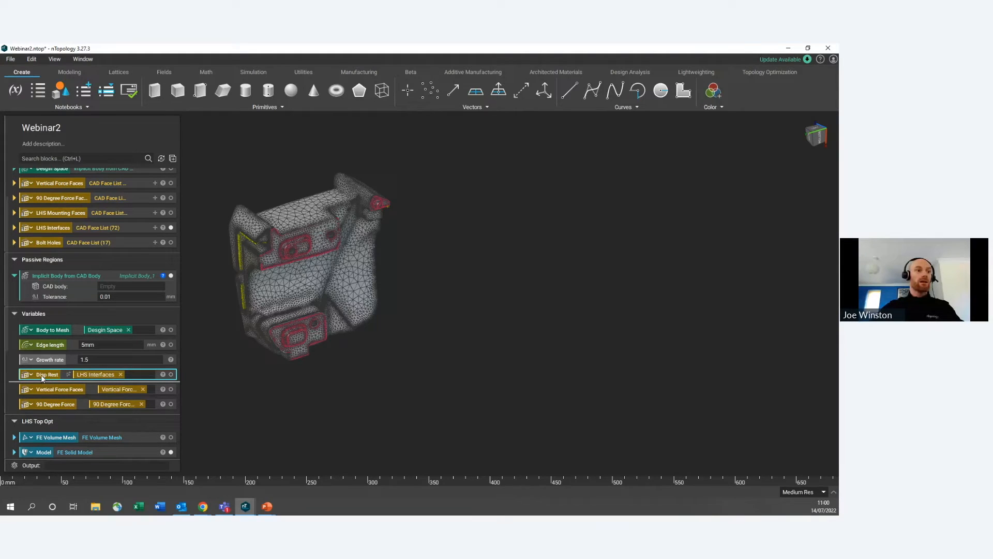
{"action": "left_click_drag", "start_coordinate": [41, 374], "coordinate": [122, 287]}
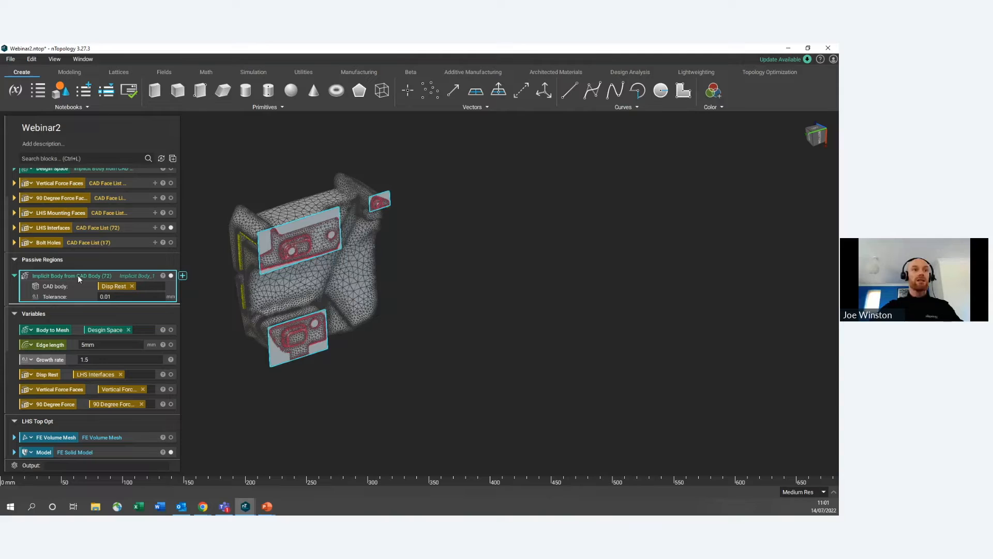
Step: Add a Thicken Body block that thickens the Disp Rest implicit body by 5 mm, and inspect the thickened pads
{"action": "left_click", "coordinate": [100, 160]}
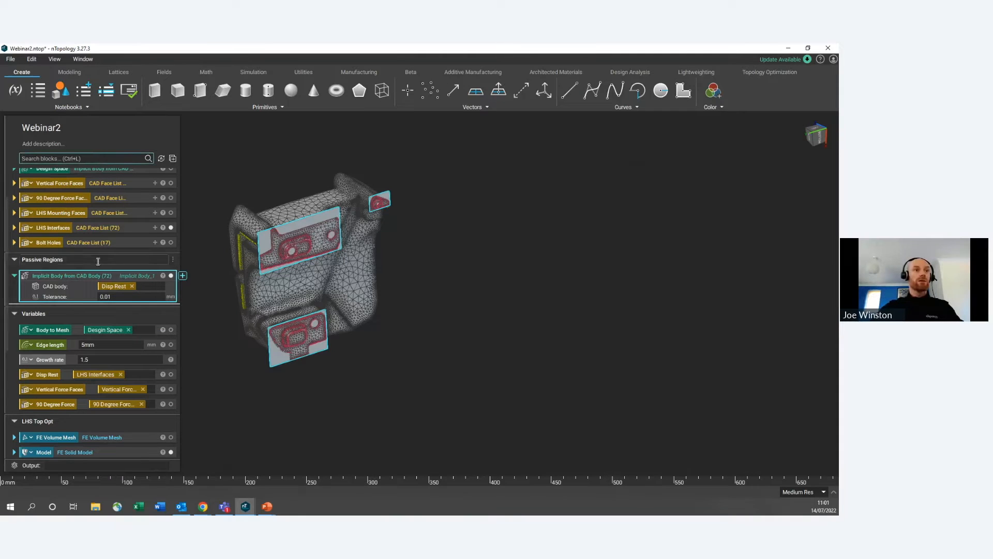
{"action": "type", "text": "thi"}
{"action": "left_click", "coordinate": [98, 170]}
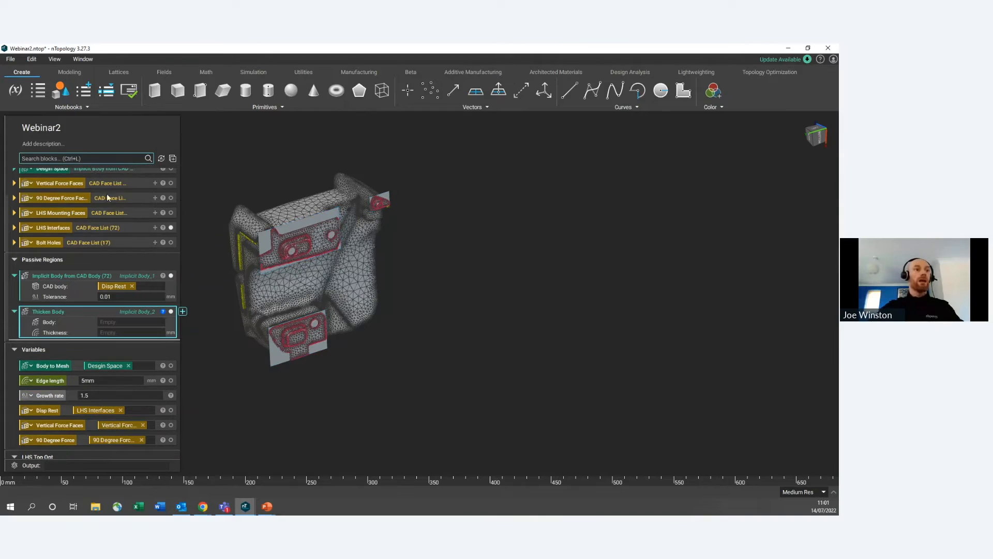
{"action": "left_click_drag", "start_coordinate": [110, 278], "coordinate": [120, 324]}
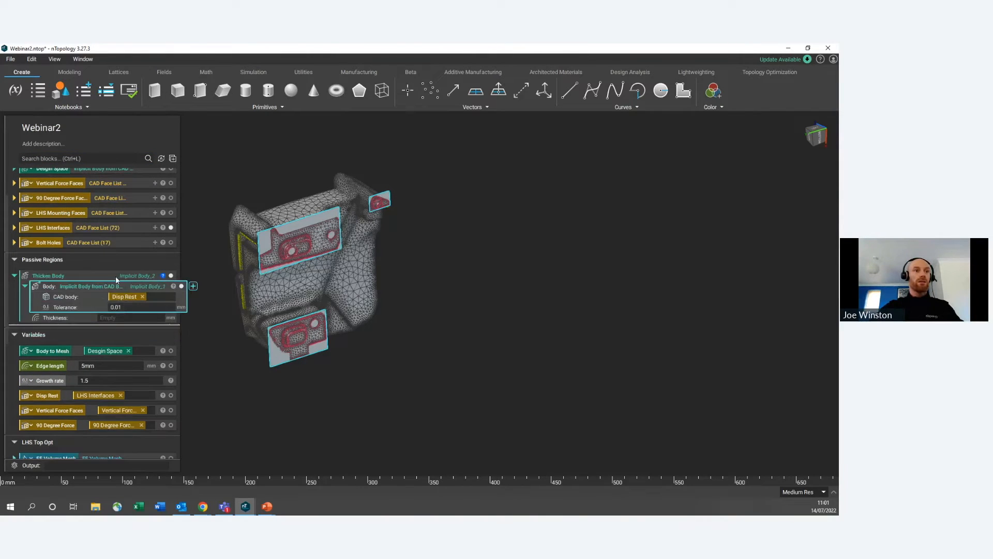
{"action": "left_click", "coordinate": [122, 318]}
{"action": "key", "text": "Return"}
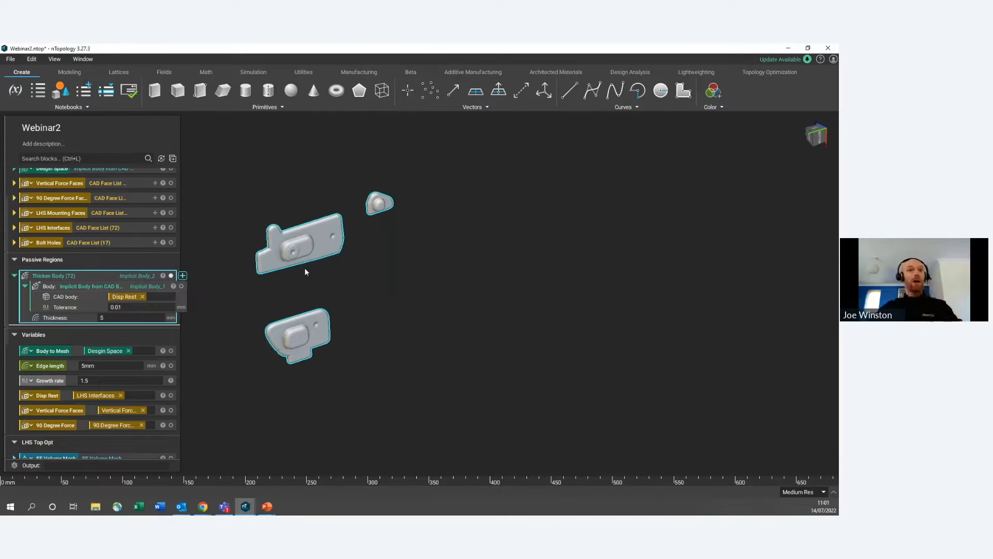
{"action": "scroll", "coordinate": [305, 268], "scroll_direction": "up", "scroll_amount": 3}
{"action": "right_click_drag", "start_coordinate": [305, 268], "coordinate": [364, 254]}
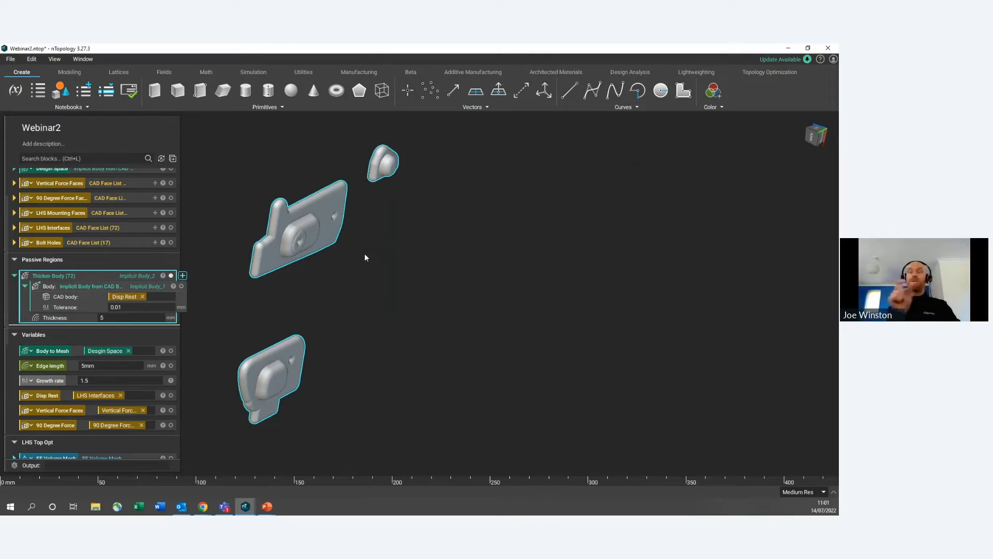
{"action": "right_click_drag", "start_coordinate": [268, 260], "coordinate": [253, 245]}
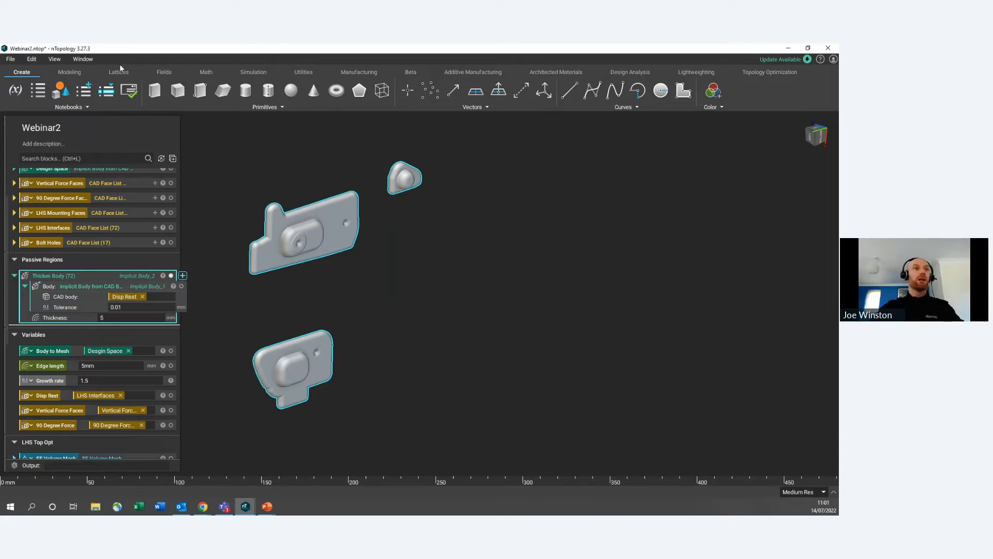
Step: Add a Boolean Union block to the Passive Regions section with the thickened body as its input body
{"action": "left_click", "coordinate": [69, 73]}
{"action": "left_click", "coordinate": [337, 90]}
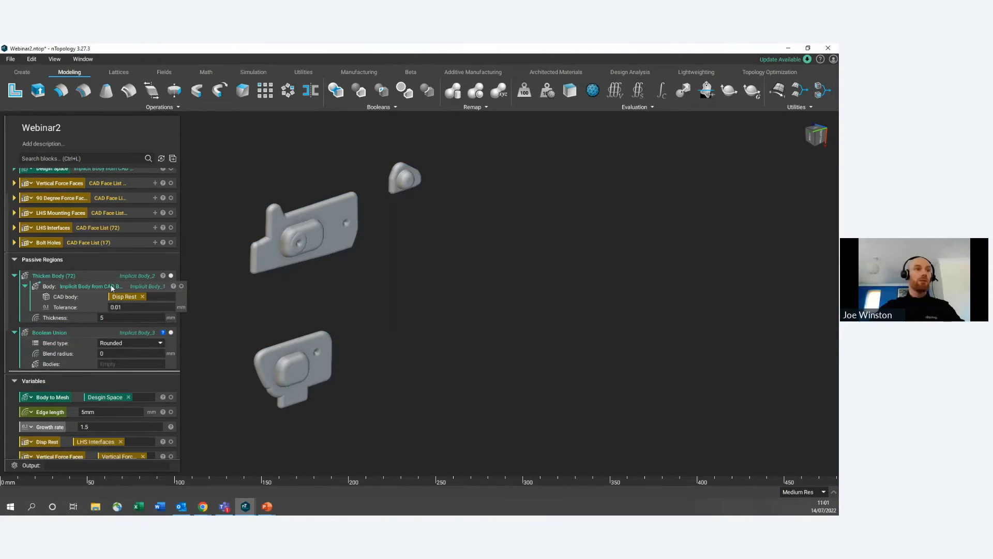
{"action": "left_click_drag", "start_coordinate": [108, 275], "coordinate": [123, 362]}
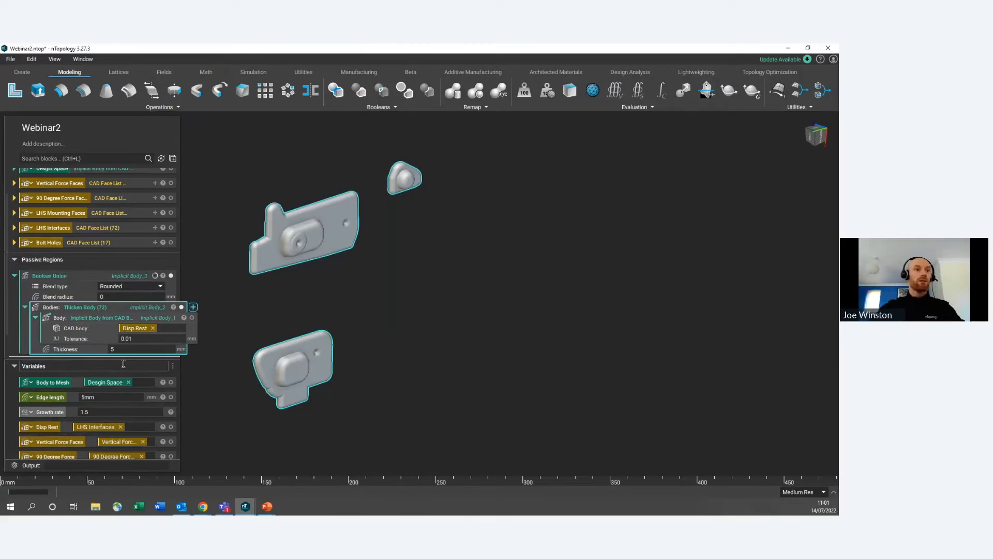
Step: Turn the Boolean Union block into a variable named Disp Rest Faces
{"action": "left_click", "coordinate": [118, 273]}
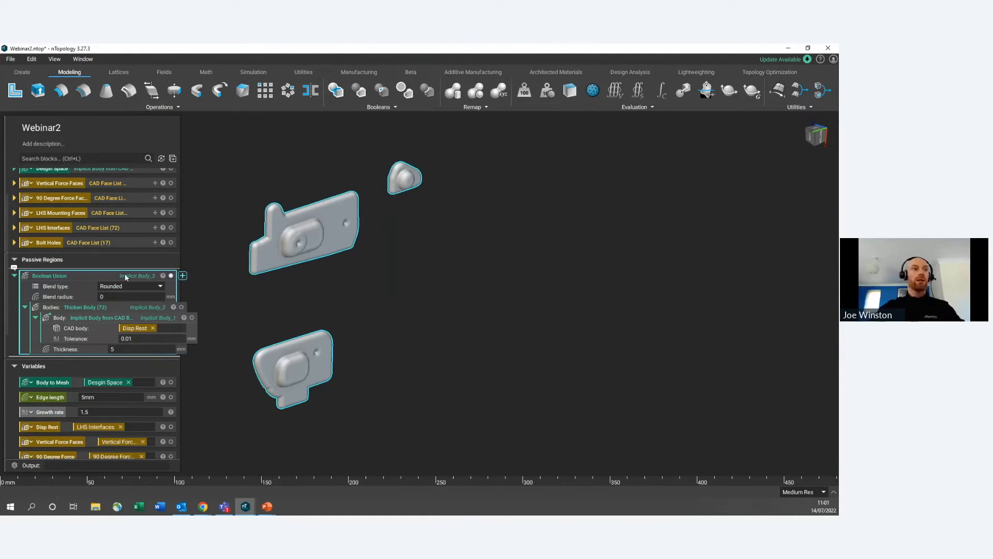
{"action": "right_click", "coordinate": [119, 278]}
{"action": "left_click", "coordinate": [157, 316]}
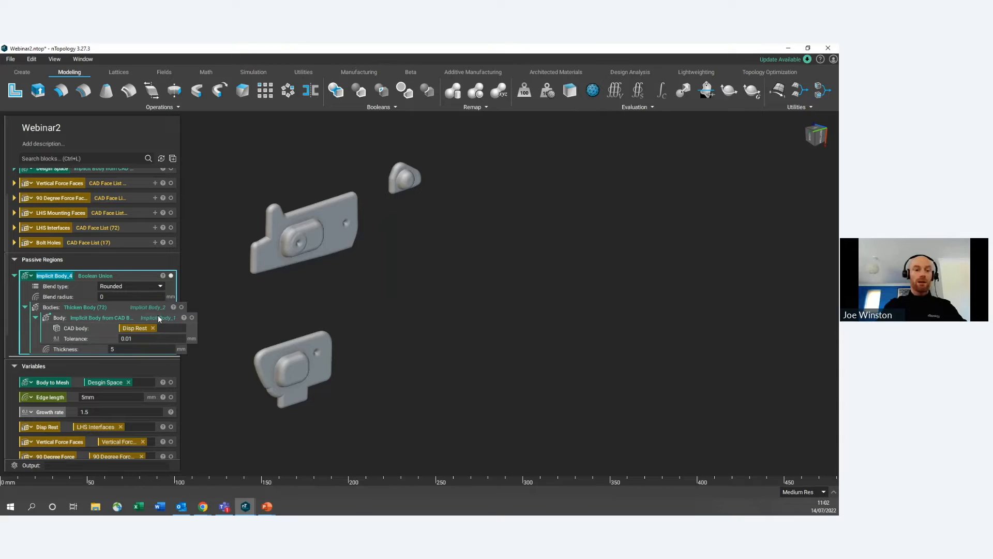
{"action": "type", "text": "Diusp"}
{"action": "key", "text": "BackSpace"}
{"action": "key", "text": "BackSpace"}
{"action": "key", "text": "BackSpace"}
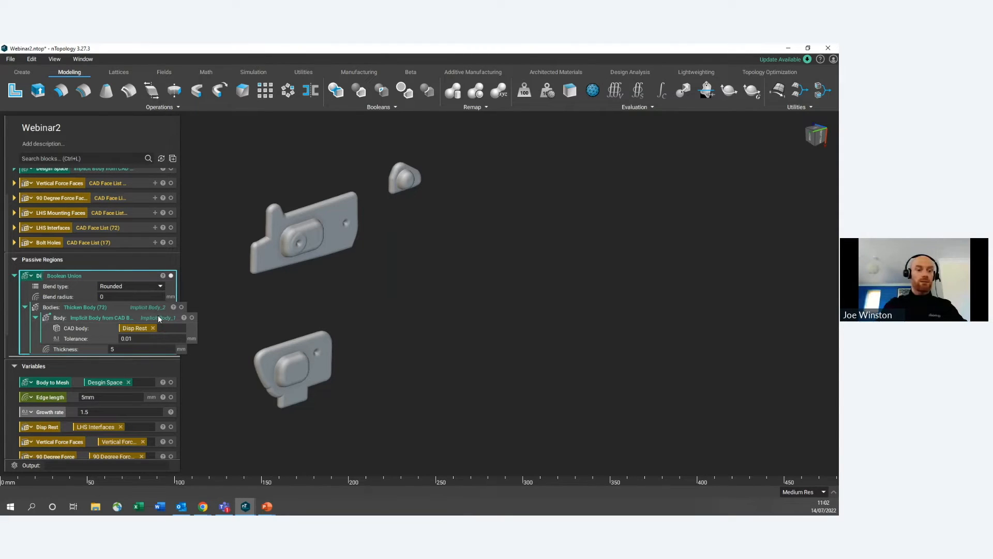
{"action": "type", "text": "sp Rest"}
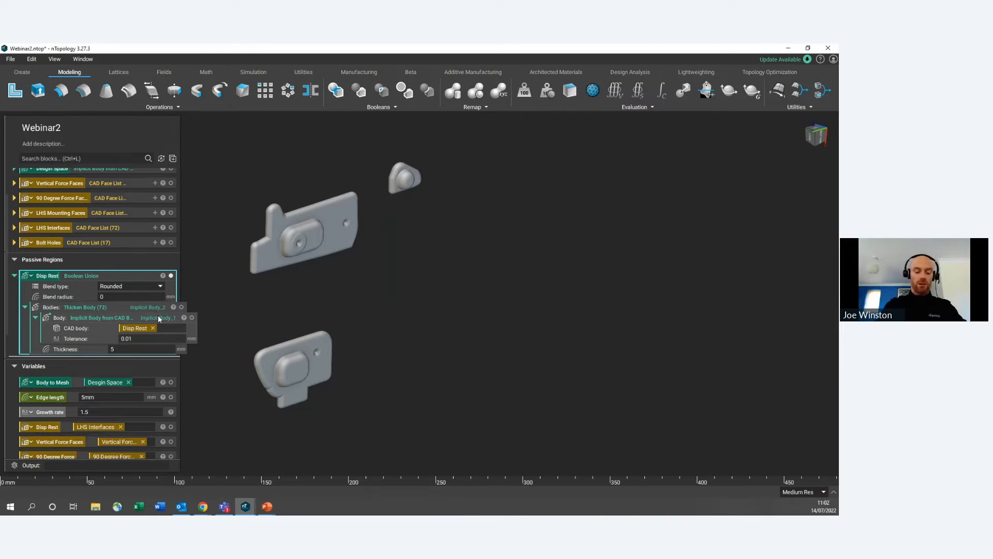
{"action": "type", "text": " Fa"}
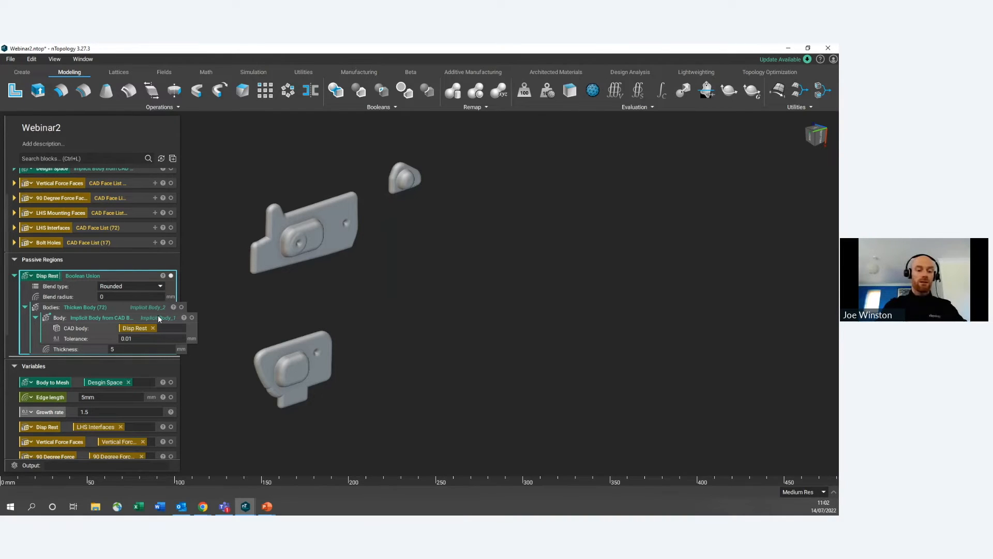
{"action": "type", "text": "ces"}
{"action": "left_click", "coordinate": [218, 253]}
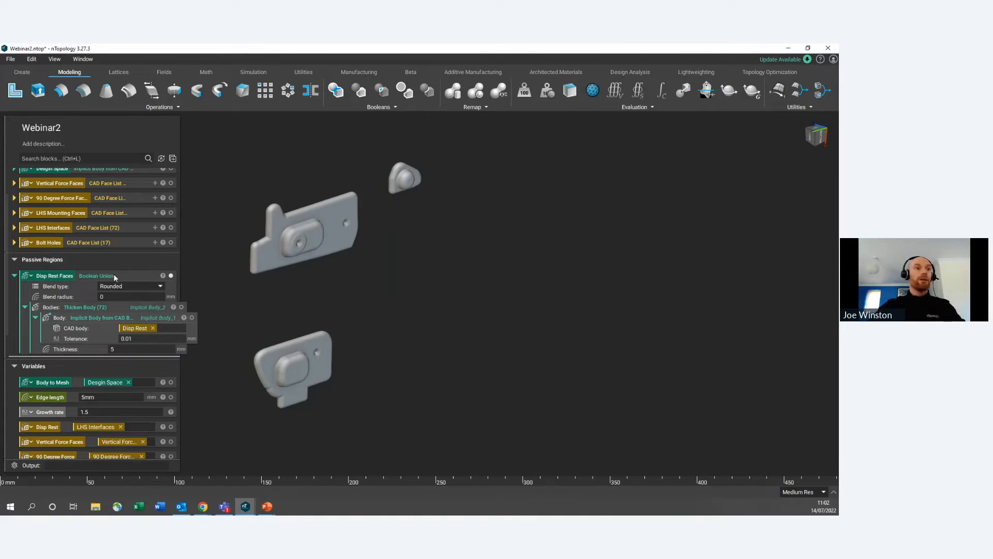
Step: Hide the LHS Interfaces, show the LHS Mounting Faces and Bolt Holes, and examine where both face lists lie
{"action": "scroll", "coordinate": [128, 268], "scroll_direction": "up", "scroll_amount": 2}
{"action": "left_click_drag", "start_coordinate": [94, 207], "coordinate": [113, 259]}
{"action": "left_click", "coordinate": [171, 265]}
{"action": "left_click", "coordinate": [170, 295]}
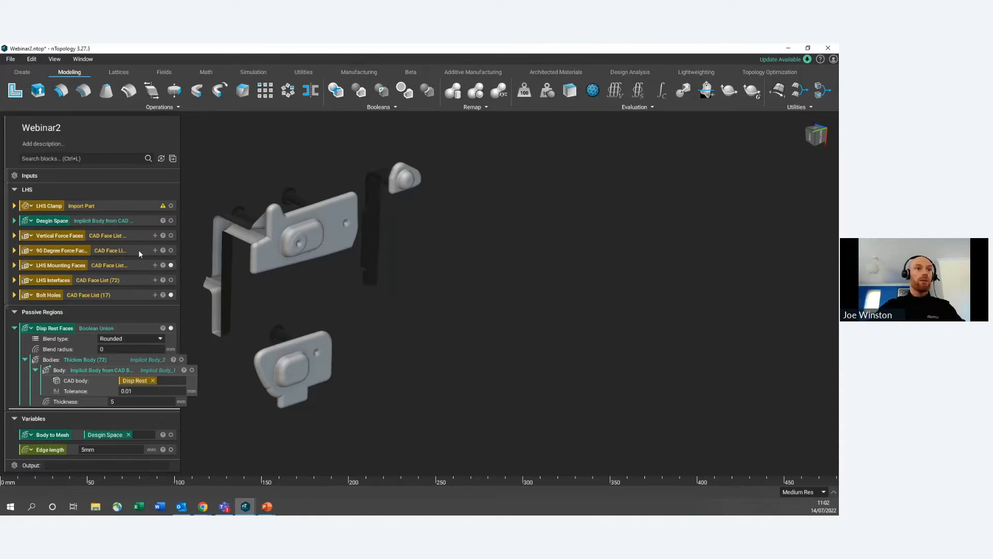
{"action": "left_click", "coordinate": [121, 265]}
{"action": "right_click_drag", "start_coordinate": [373, 243], "coordinate": [285, 250]}
{"action": "left_click", "coordinate": [122, 293]}
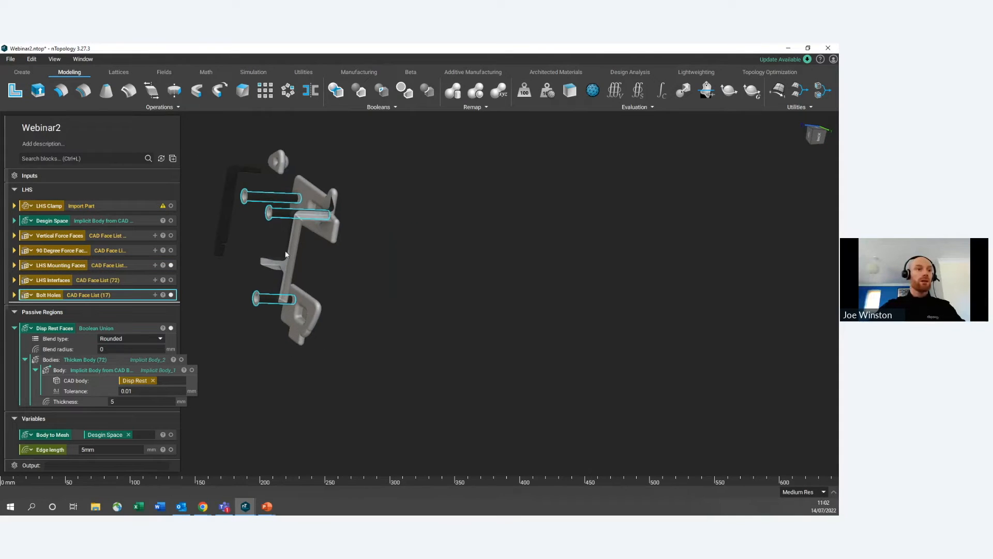
Step: Duplicate the Disp Rest Faces block and name the copy Passive regions
{"action": "right_click", "coordinate": [132, 324]}
{"action": "left_click", "coordinate": [179, 303]}
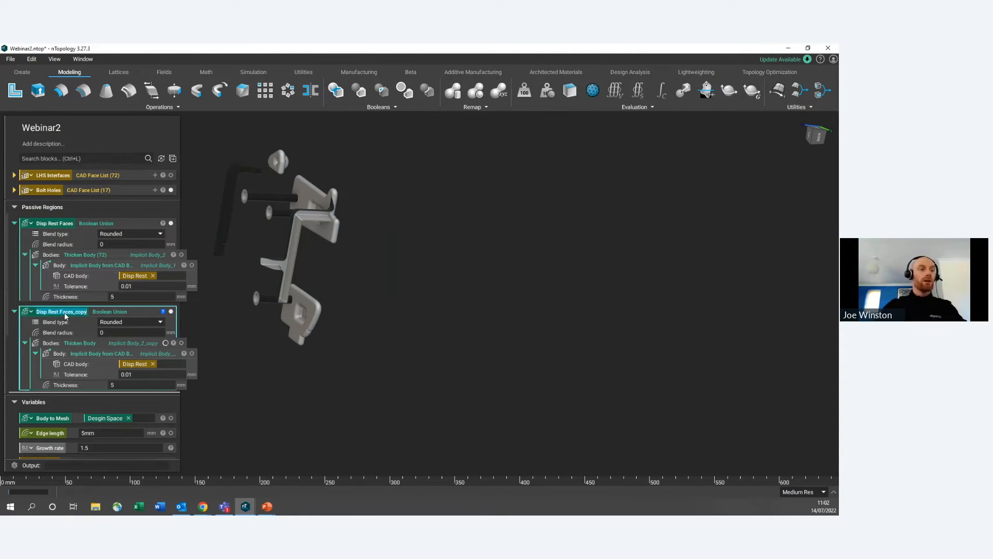
{"action": "type", "text": "Passive regions"}
{"action": "key", "text": "Return"}
{"action": "left_click", "coordinate": [210, 308]}
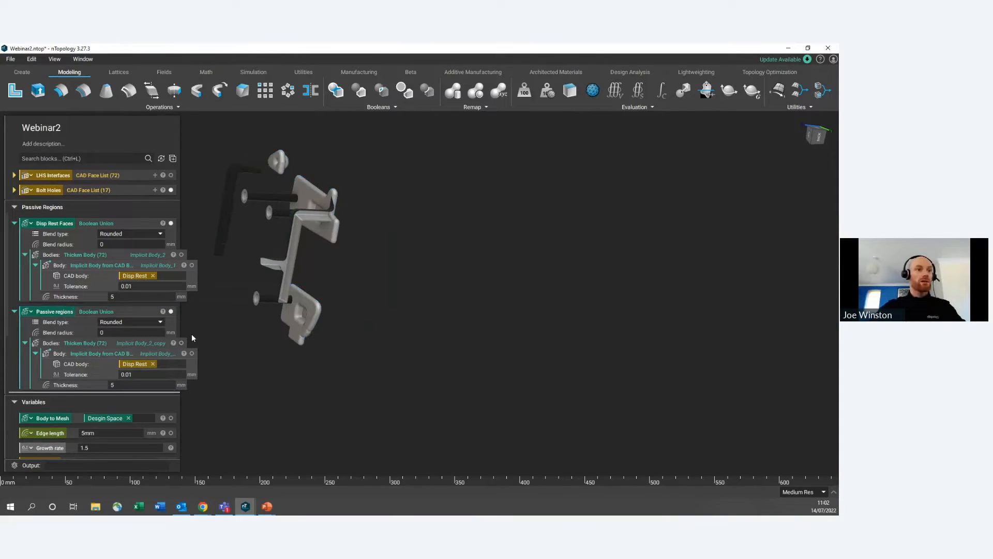
Step: Clear Disp Rest from the Passive regions block's CAD body input and make that input a variable named Passive Regions
{"action": "left_click", "coordinate": [154, 364]}
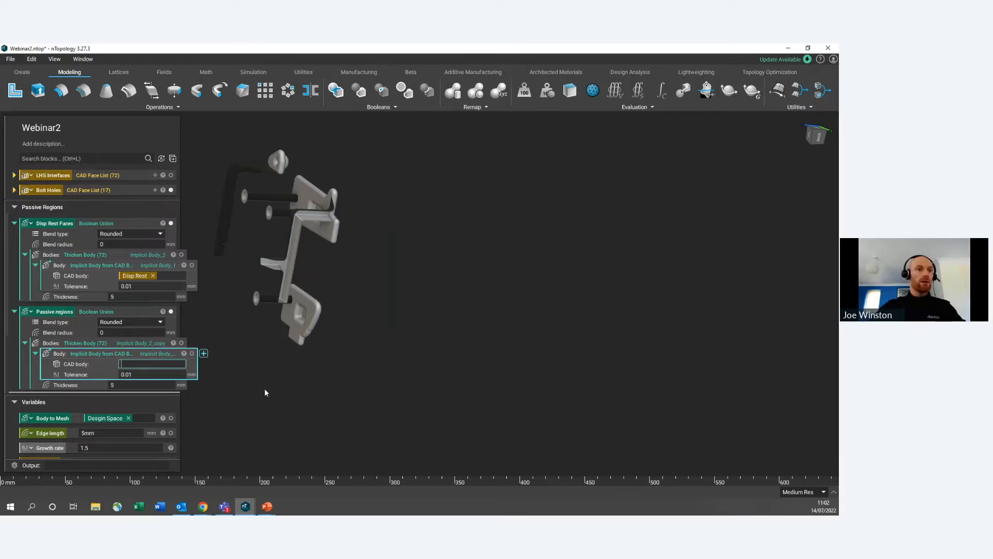
{"action": "right_click", "coordinate": [85, 365]}
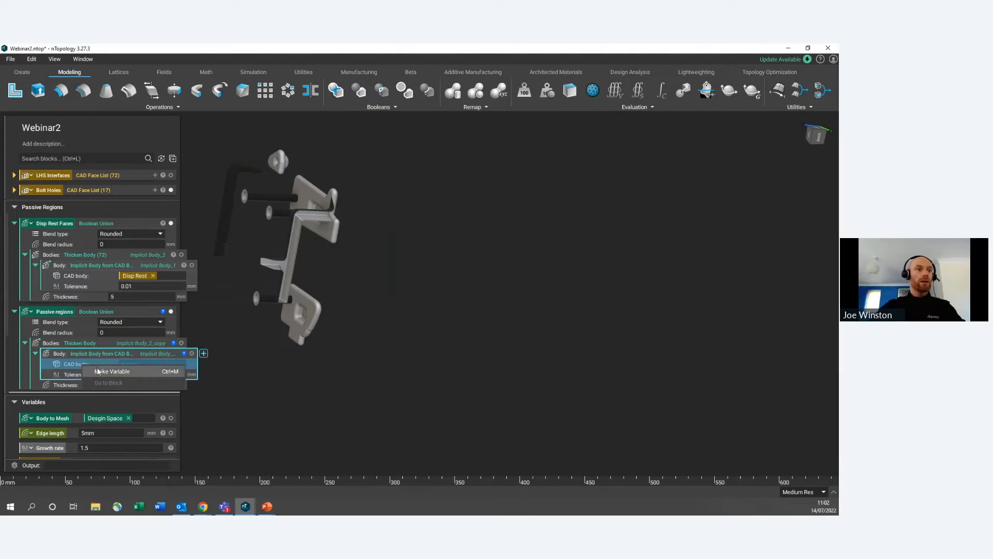
{"action": "left_click", "coordinate": [98, 371]}
{"action": "type", "text": "P"}
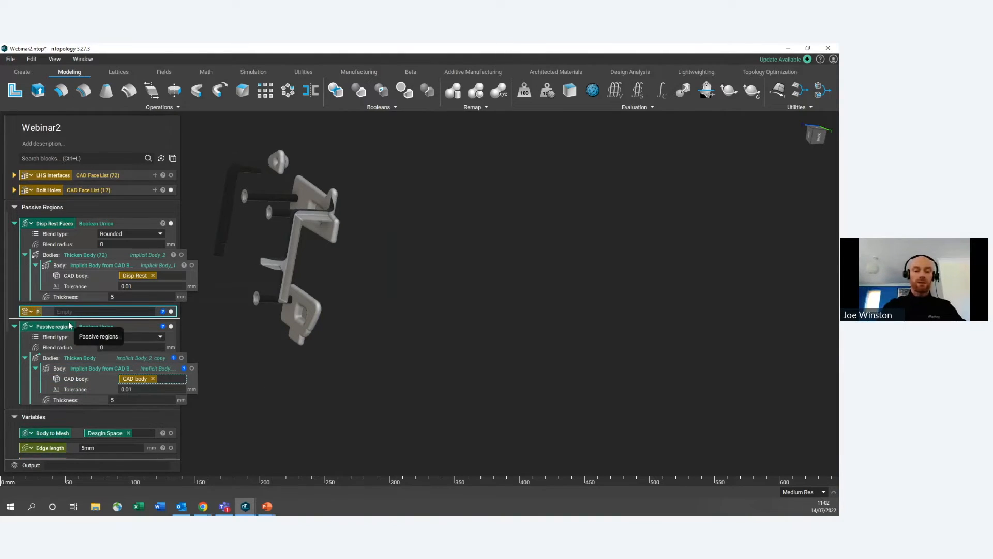
{"action": "type", "text": "assive Regions"}
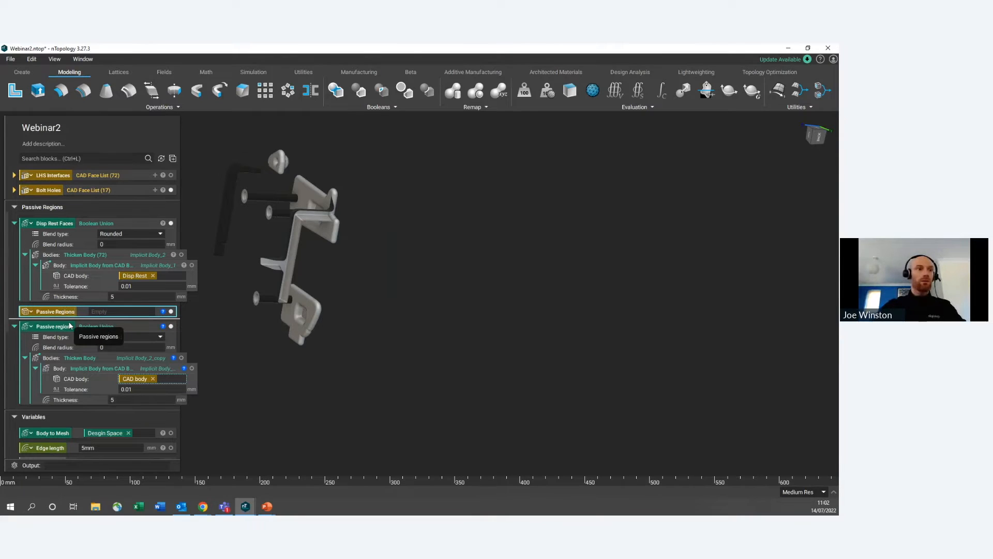
{"action": "key", "text": "Return"}
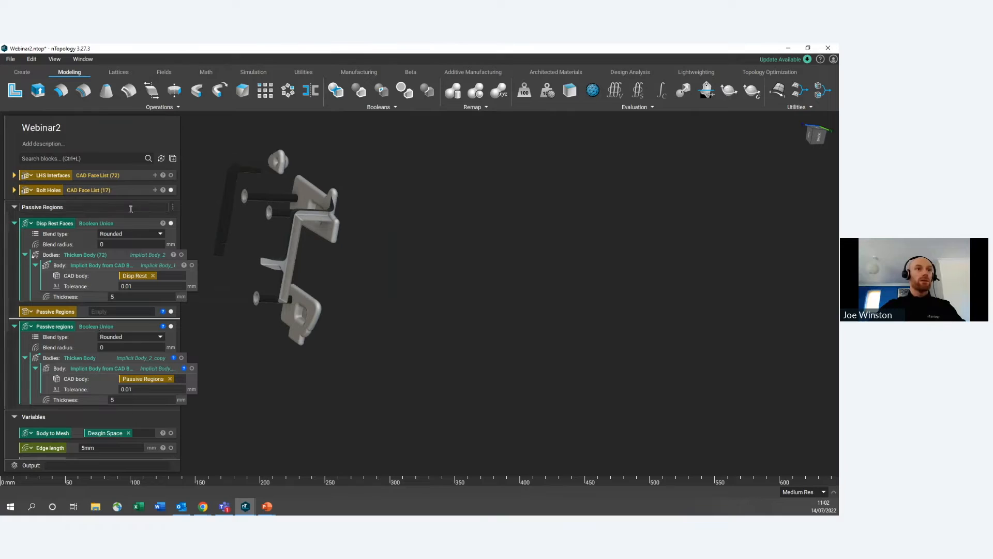
Step: Change the Passive Regions variable's type to CAD Face List and assign the Bolt Holes face list to it
{"action": "left_click_drag", "start_coordinate": [121, 189], "coordinate": [120, 309]}
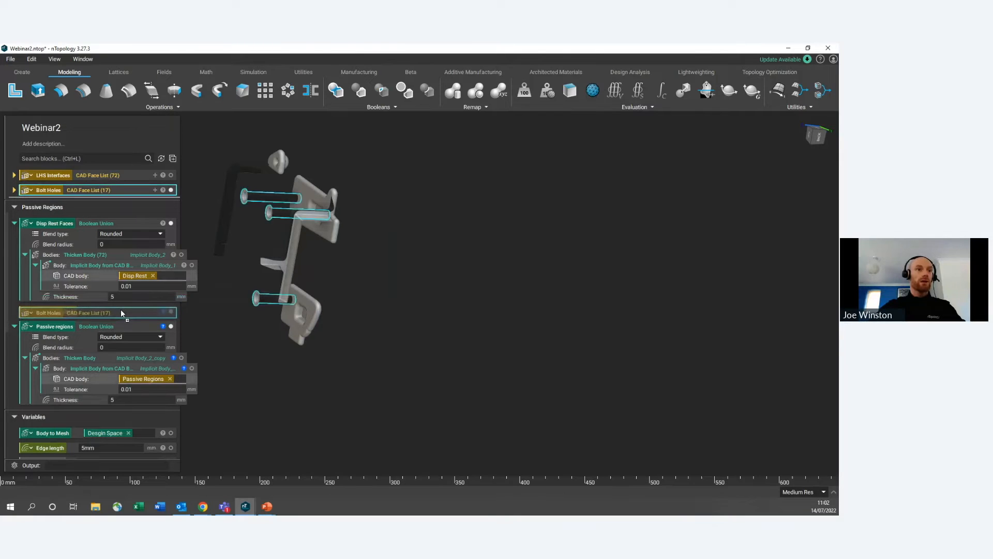
{"action": "left_click", "coordinate": [31, 311]}
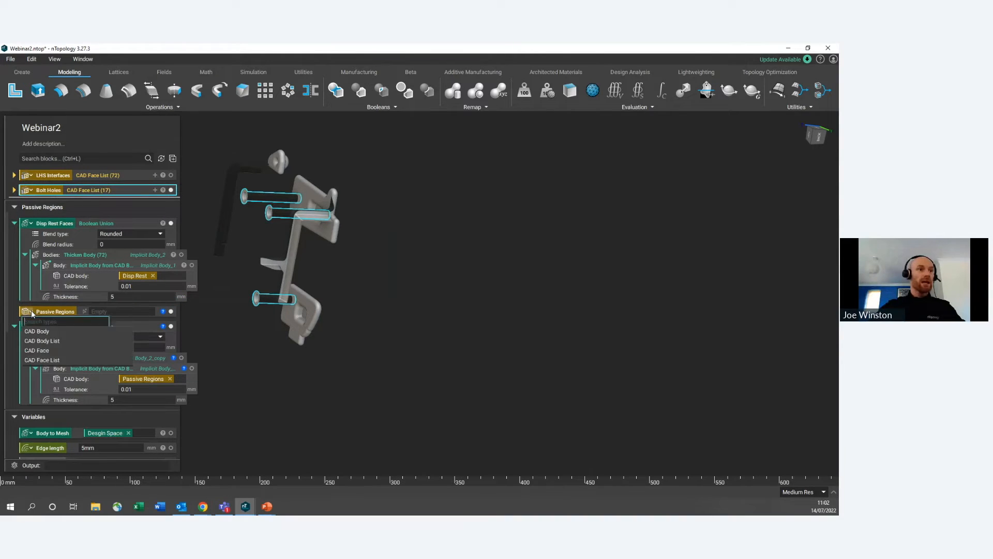
{"action": "left_click", "coordinate": [45, 331]}
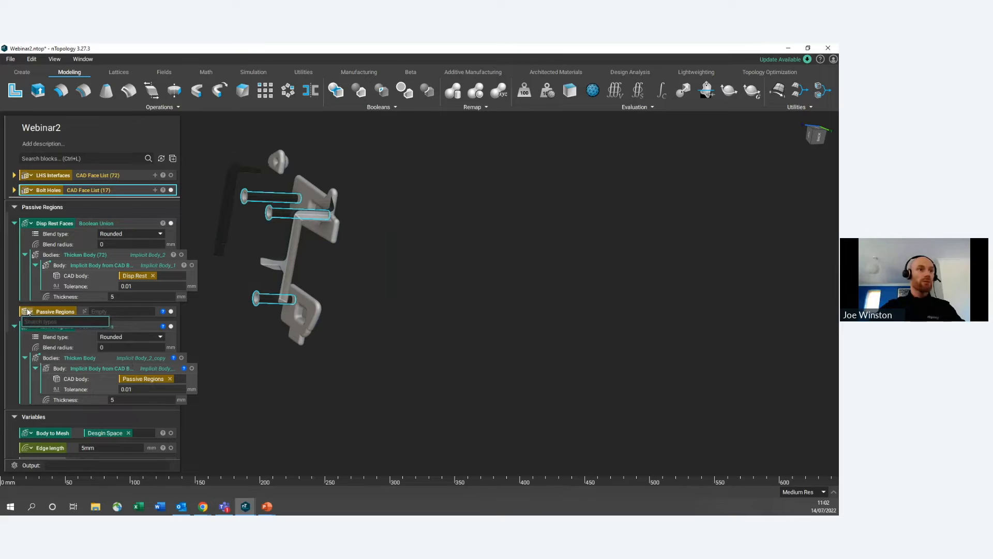
{"action": "left_click", "coordinate": [28, 311]}
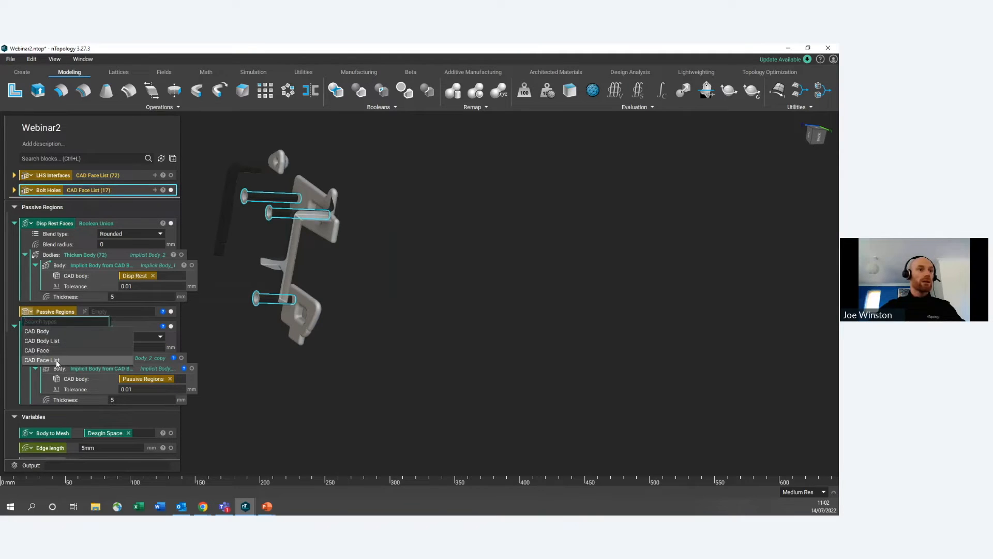
{"action": "left_click", "coordinate": [42, 359]}
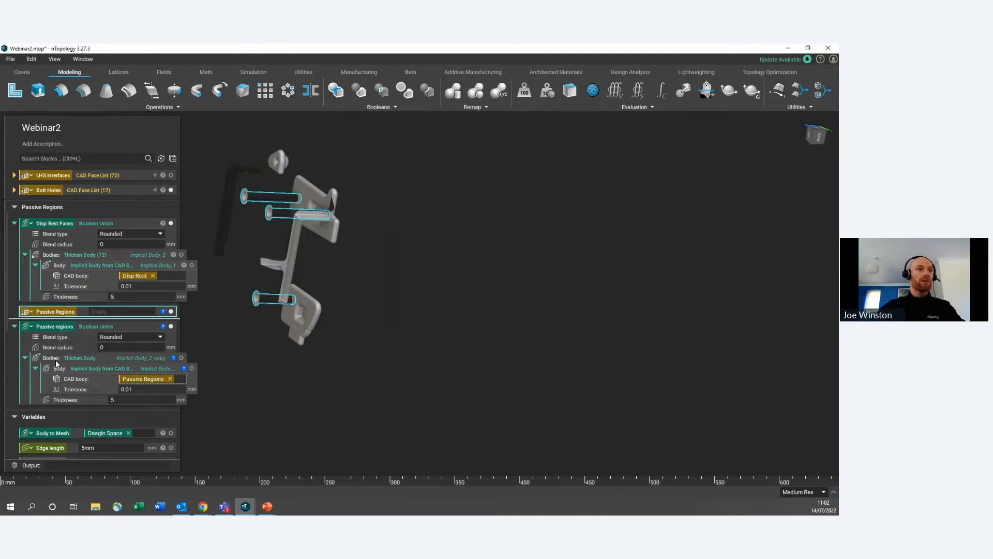
{"action": "left_click_drag", "start_coordinate": [99, 190], "coordinate": [106, 311]}
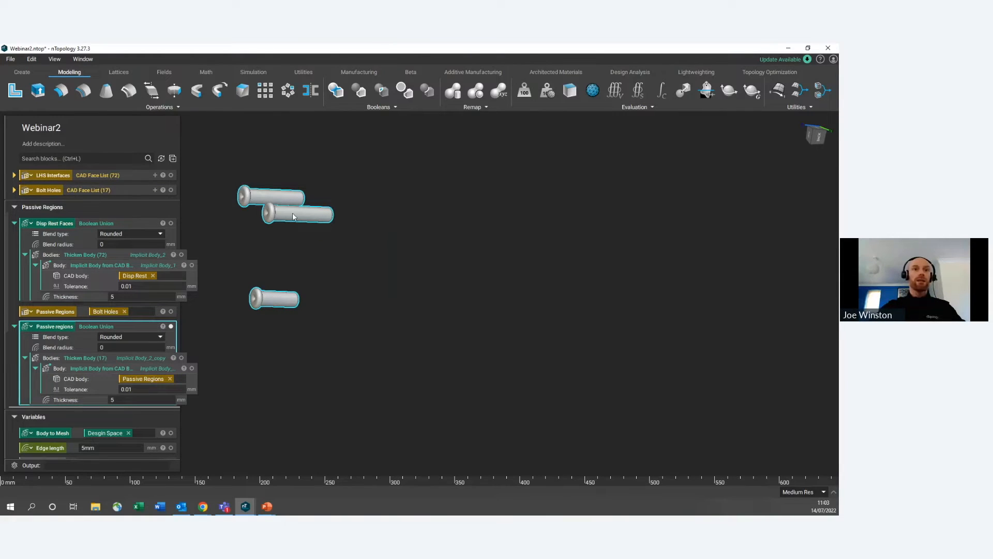
{"action": "scroll", "coordinate": [275, 214], "scroll_direction": "up", "scroll_amount": 1}
{"action": "scroll", "coordinate": [274, 210], "scroll_direction": "down", "scroll_amount": 1}
Step: Clear Bolt Holes from the Passive Regions variable and show the LHS Mounting Faces and Bolt Holes face lists
{"action": "left_click", "coordinate": [125, 311]}
{"action": "scroll", "coordinate": [113, 304], "scroll_direction": "up", "scroll_amount": 2}
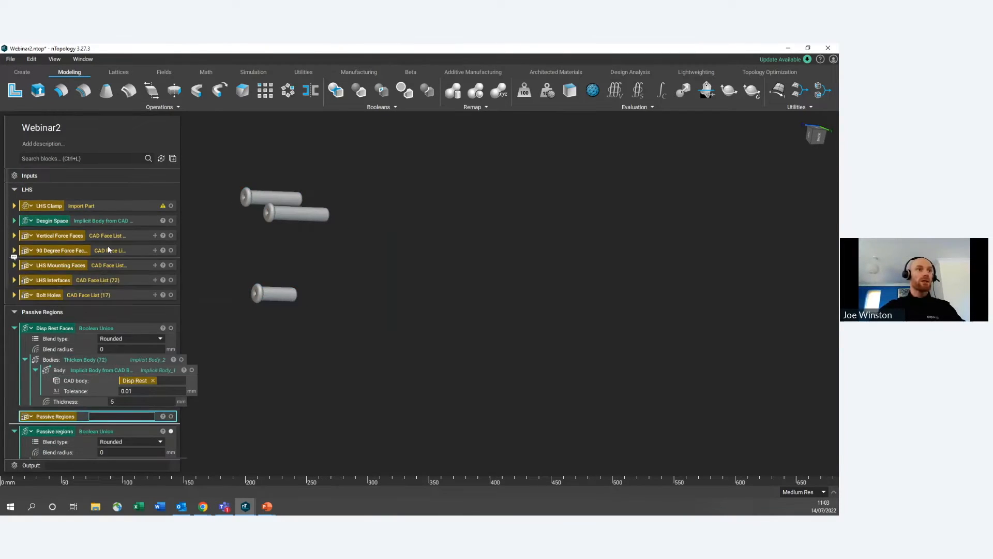
{"action": "left_click", "coordinate": [171, 265]}
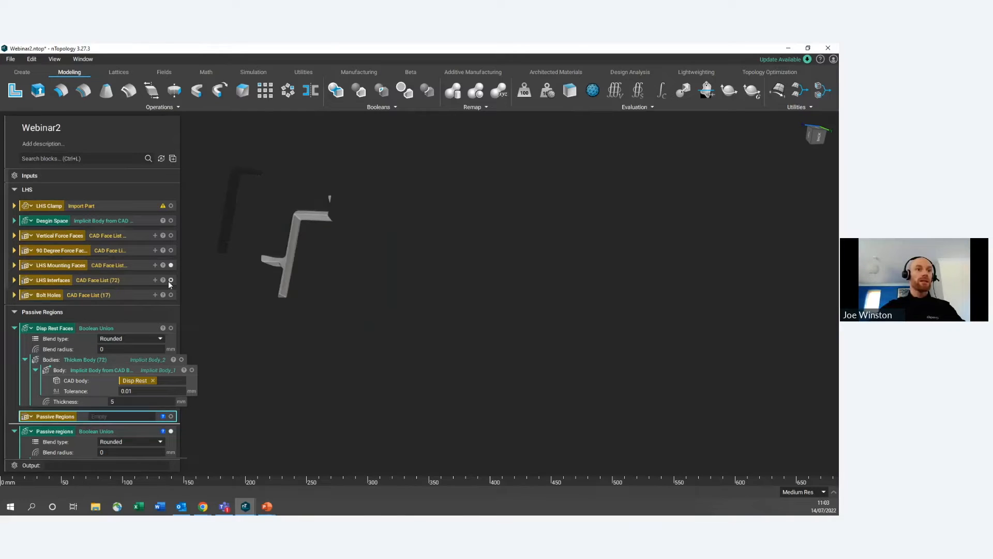
{"action": "left_click", "coordinate": [171, 295]}
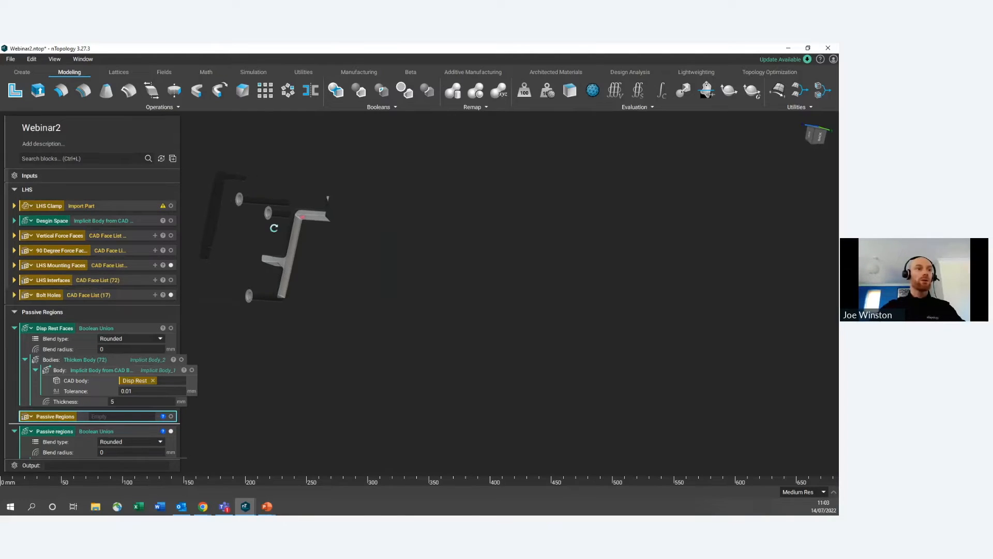
Step: Add a Concatenate Lists block below Bolt Holes with Bolt Holes as List 1 and LHS Mounting Faces as List 2
{"action": "scroll", "coordinate": [109, 280], "scroll_direction": "down", "scroll_amount": 2}
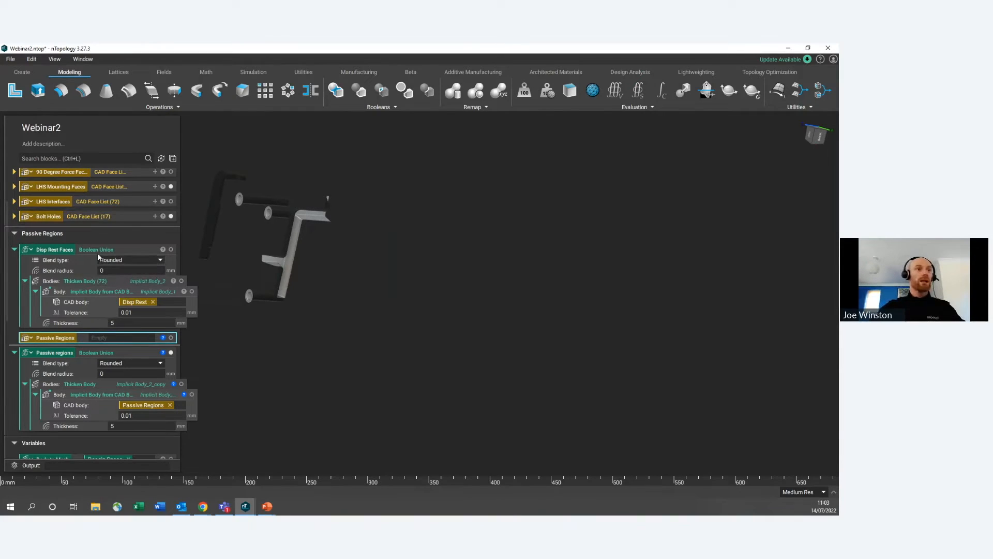
{"action": "left_click", "coordinate": [115, 160]}
{"action": "type", "text": "con"}
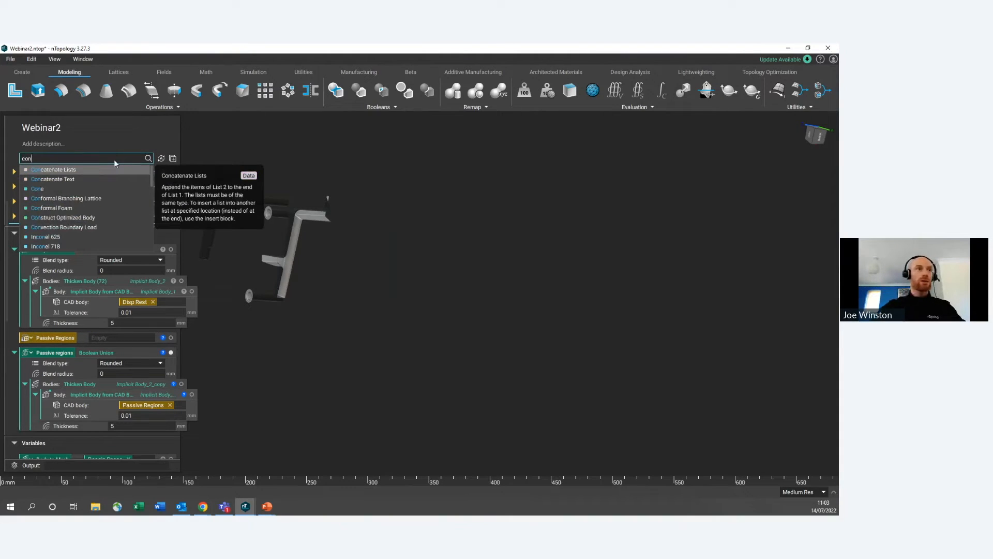
{"action": "left_click", "coordinate": [93, 169]}
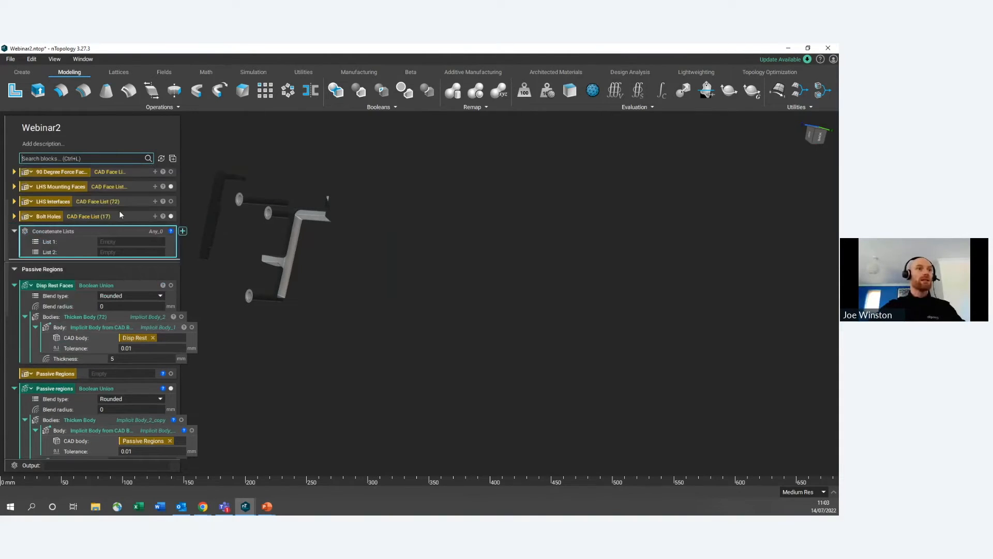
{"action": "left_click_drag", "start_coordinate": [103, 243], "coordinate": [121, 268]}
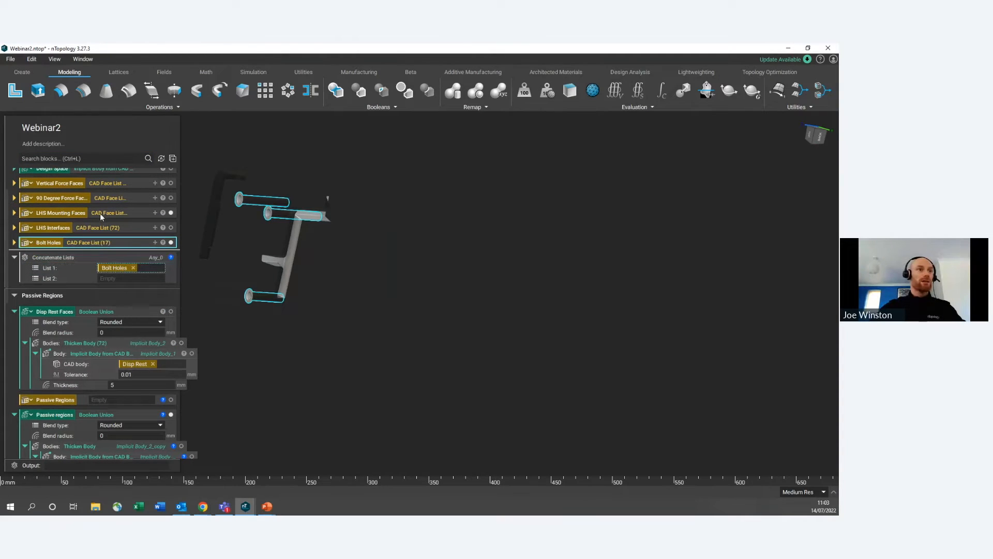
{"action": "left_click_drag", "start_coordinate": [98, 212], "coordinate": [124, 279]}
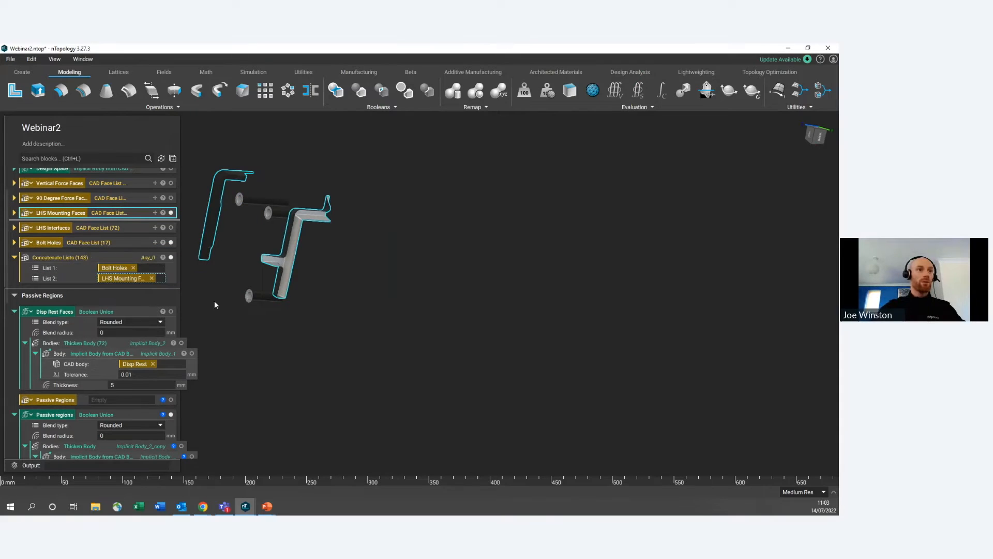
Step: Turn the Concatenate Lists block into a variable named List Merge
{"action": "left_click", "coordinate": [104, 263]}
{"action": "double_click", "coordinate": [104, 262]}
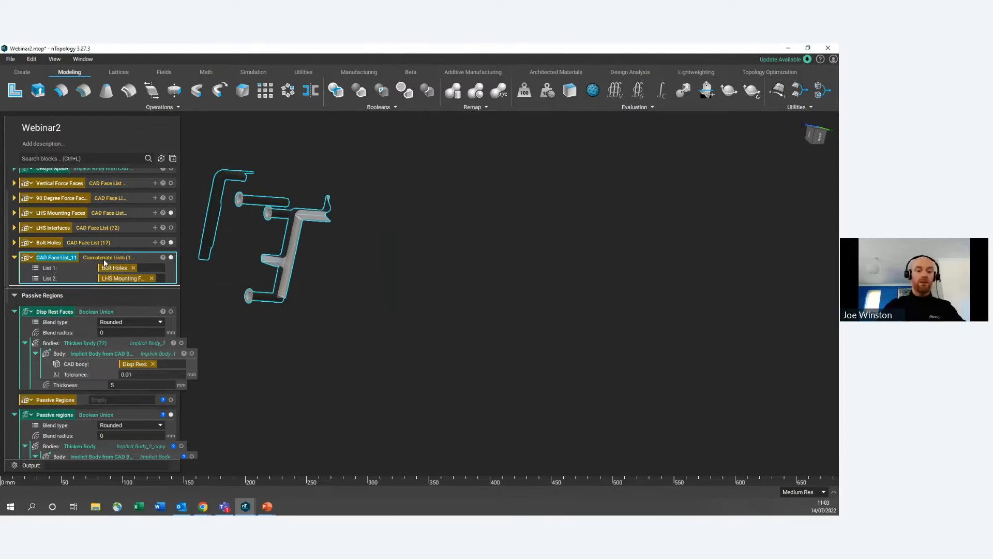
{"action": "type", "text": "List Merge"}
{"action": "key", "text": "Return"}
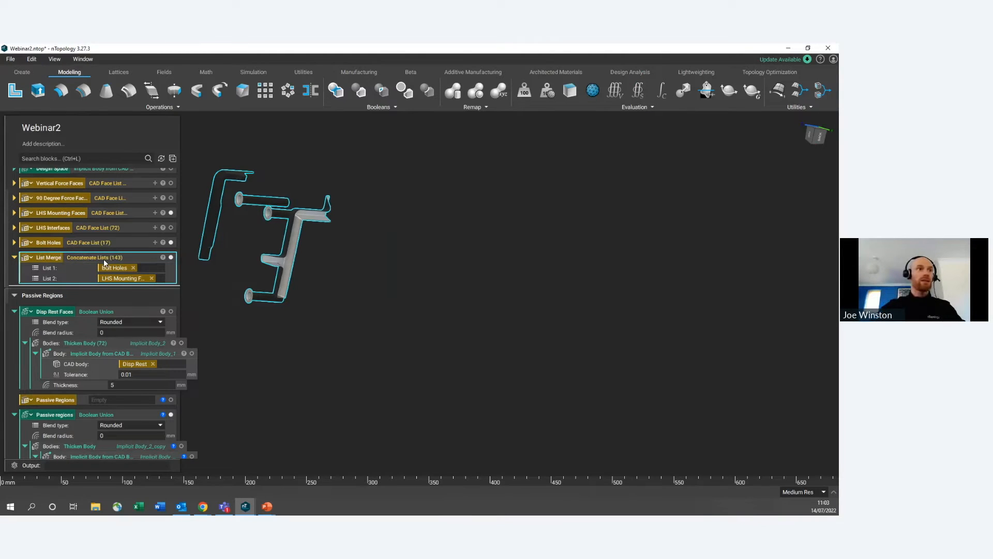
{"action": "left_click", "coordinate": [235, 310]}
Step: Assign List Merge to the Passive Regions variable and select the Passive regions union block to view its thickened body
{"action": "scroll", "coordinate": [188, 326], "scroll_direction": "down", "scroll_amount": 1}
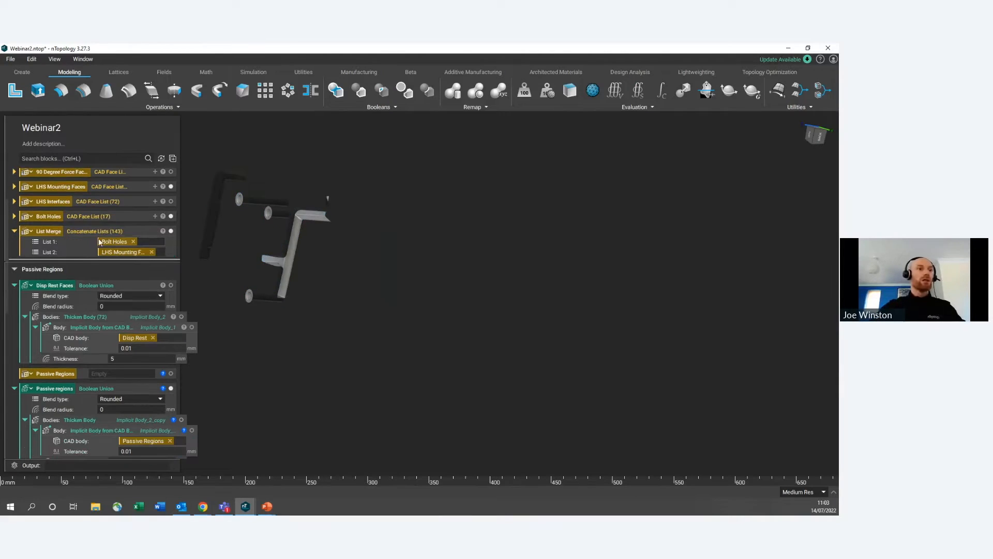
{"action": "left_click_drag", "start_coordinate": [97, 229], "coordinate": [114, 371]}
{"action": "scroll", "coordinate": [114, 371], "scroll_direction": "down", "scroll_amount": 2}
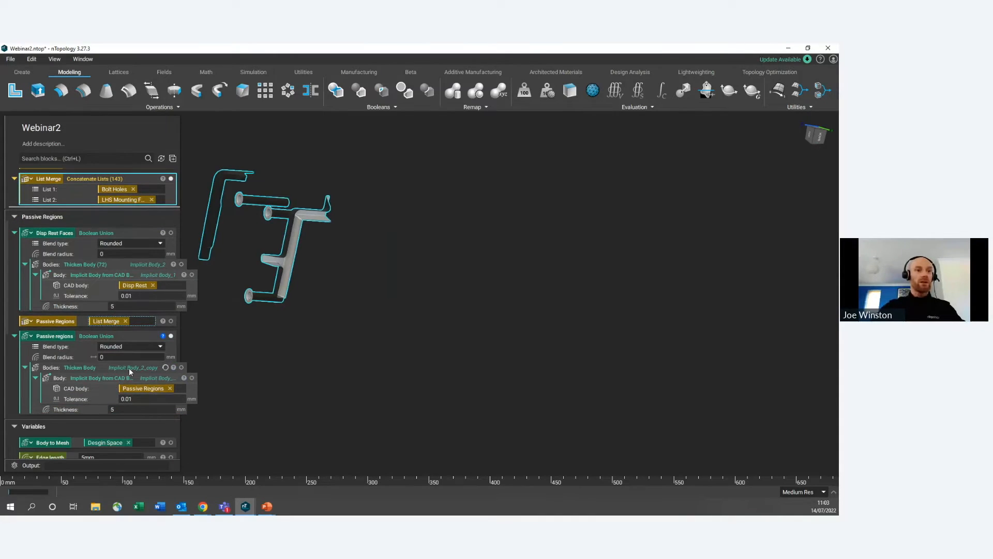
{"action": "left_click", "coordinate": [141, 334]}
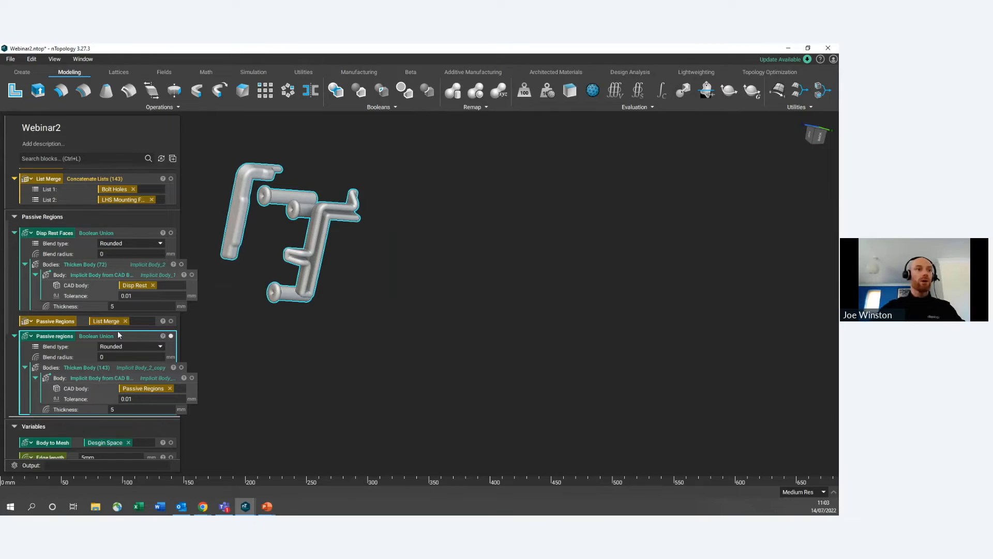
Step: Collapse the Passive regions and Disp Rest Faces blocks
{"action": "scroll", "coordinate": [93, 331], "scroll_direction": "down", "scroll_amount": 1}
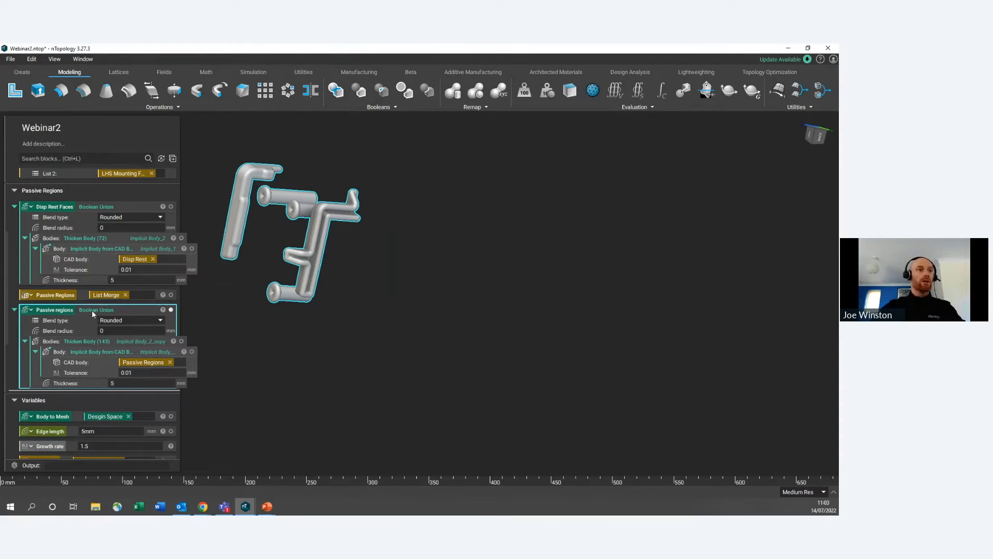
{"action": "double_click", "coordinate": [93, 310]}
{"action": "double_click", "coordinate": [89, 206]}
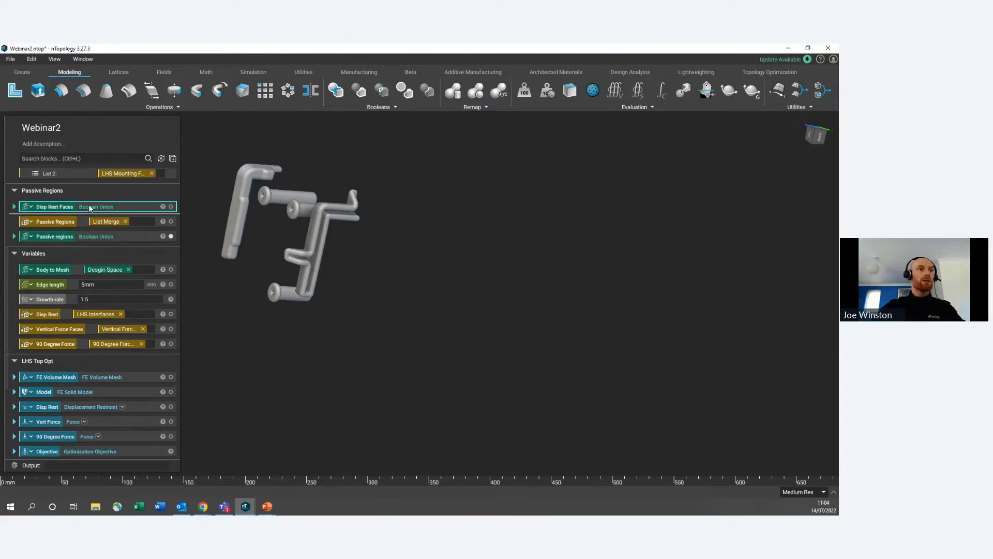
Step: Add a Boolean Union block at the end of the Passive Regions section, combining the Passive regions and Disp Rest Faces bodies
{"action": "left_click", "coordinate": [93, 246]}
{"action": "left_click", "coordinate": [336, 90]}
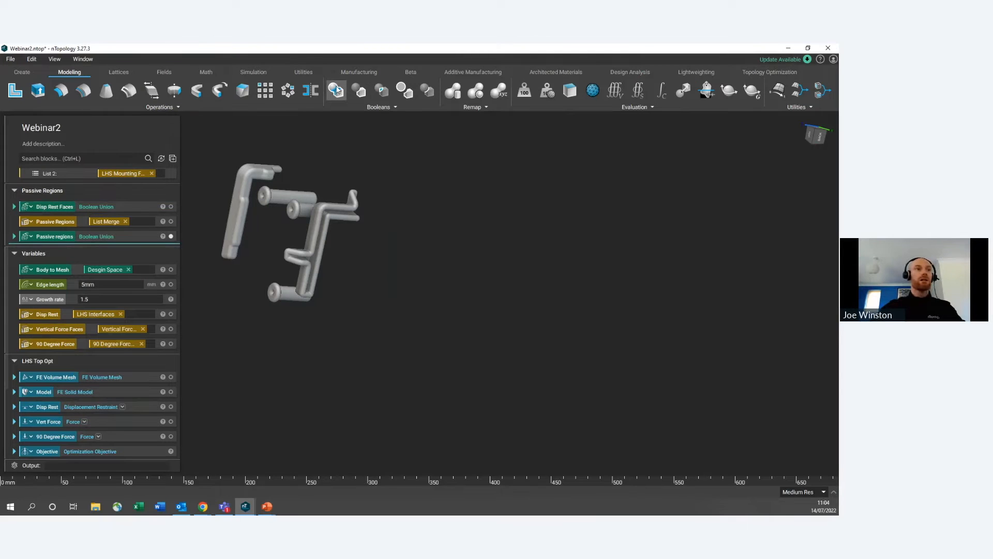
{"action": "left_click_drag", "start_coordinate": [113, 237], "coordinate": [136, 293]}
{"action": "left_click_drag", "start_coordinate": [95, 214], "coordinate": [128, 302]}
{"action": "left_click", "coordinate": [204, 318]}
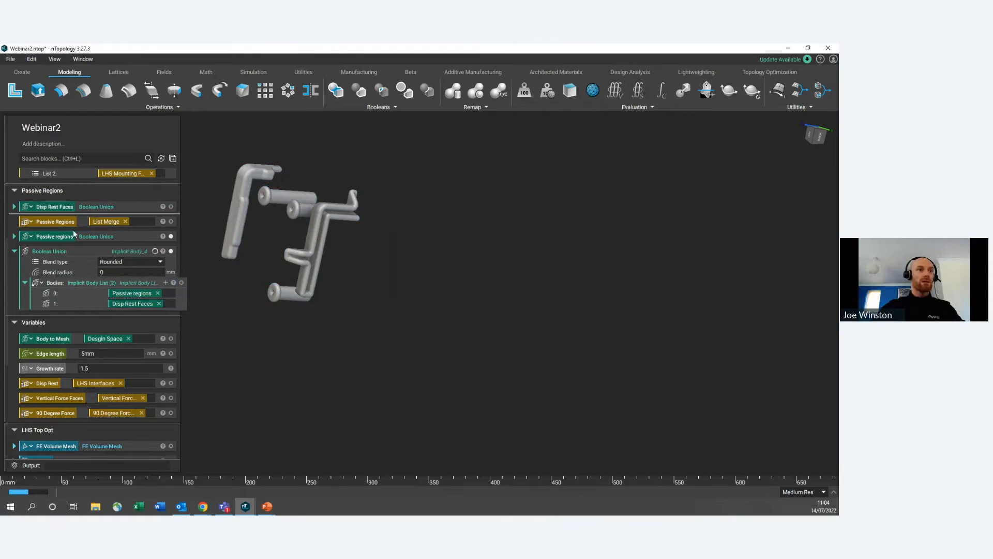
Step: Make the Boolean Union of the passive regions and Disp Rest Faces a variable named "Final Passive Regions" and collapse its block
{"action": "left_click", "coordinate": [84, 250]}
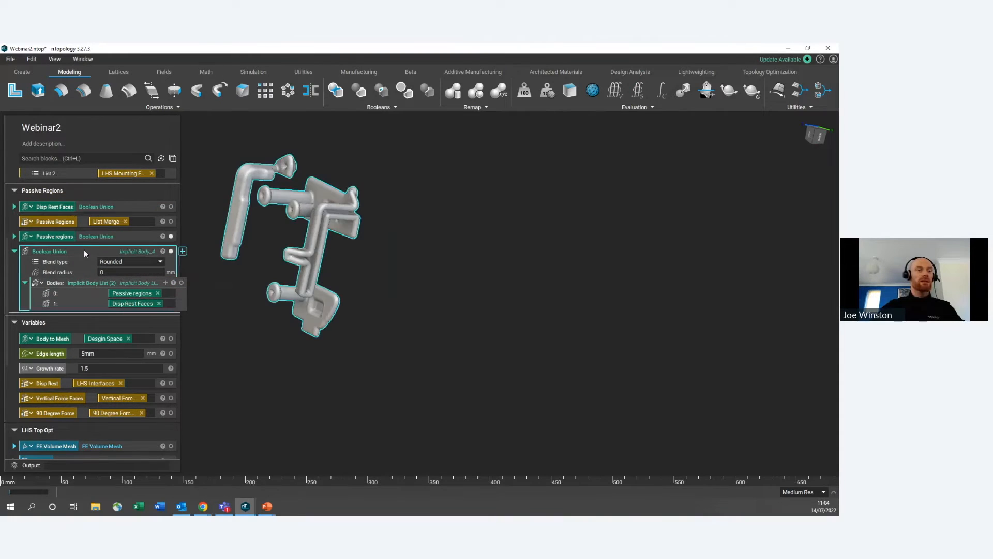
{"action": "right_click", "coordinate": [84, 251]}
{"action": "left_click", "coordinate": [126, 292]}
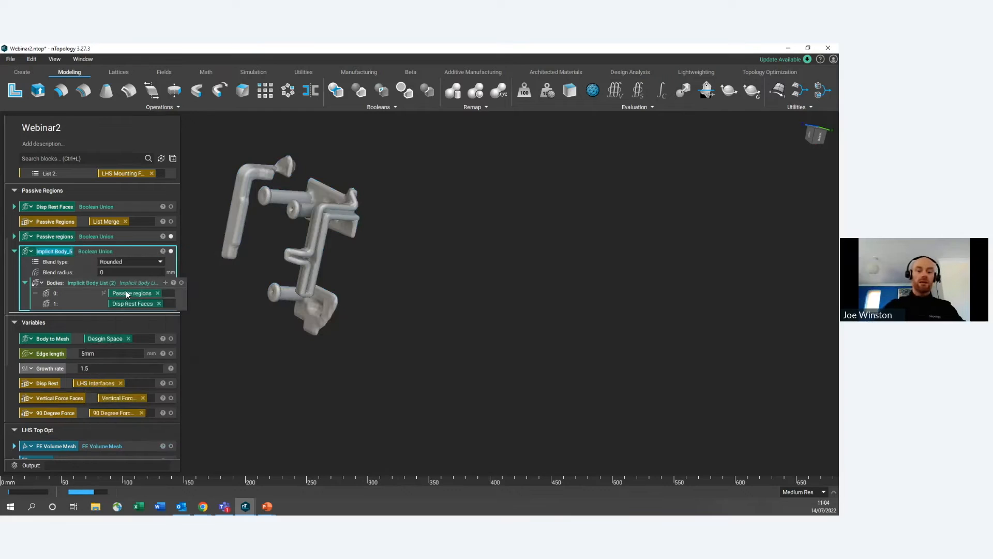
{"action": "type", "text": "Final Passive Regions"}
{"action": "left_click", "coordinate": [244, 324]}
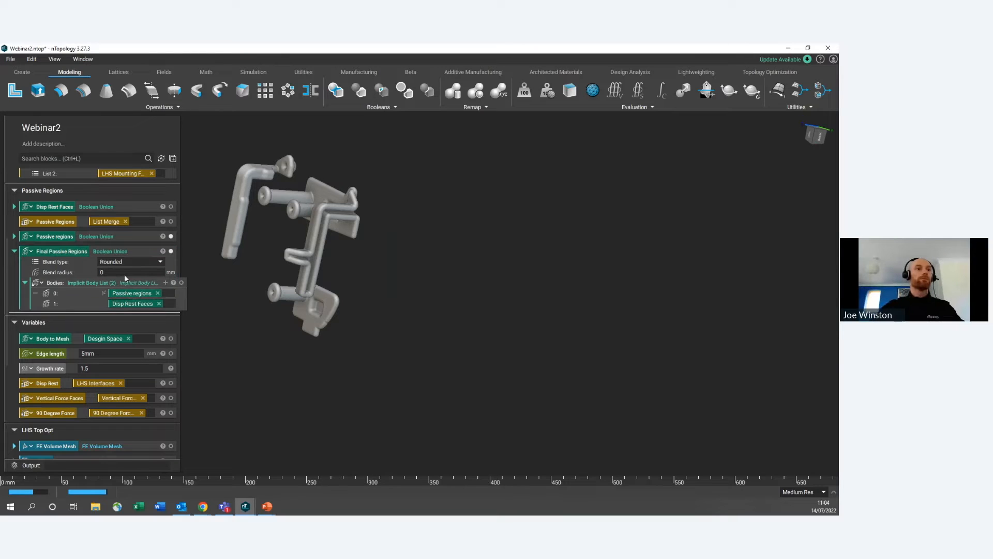
{"action": "double_click", "coordinate": [123, 251]}
Step: Define the Passive Region Constraint's region with Region by Body, using Cells as the entity and Final Passive Regions as the body
{"action": "scroll", "coordinate": [118, 247], "scroll_direction": "down", "scroll_amount": 3}
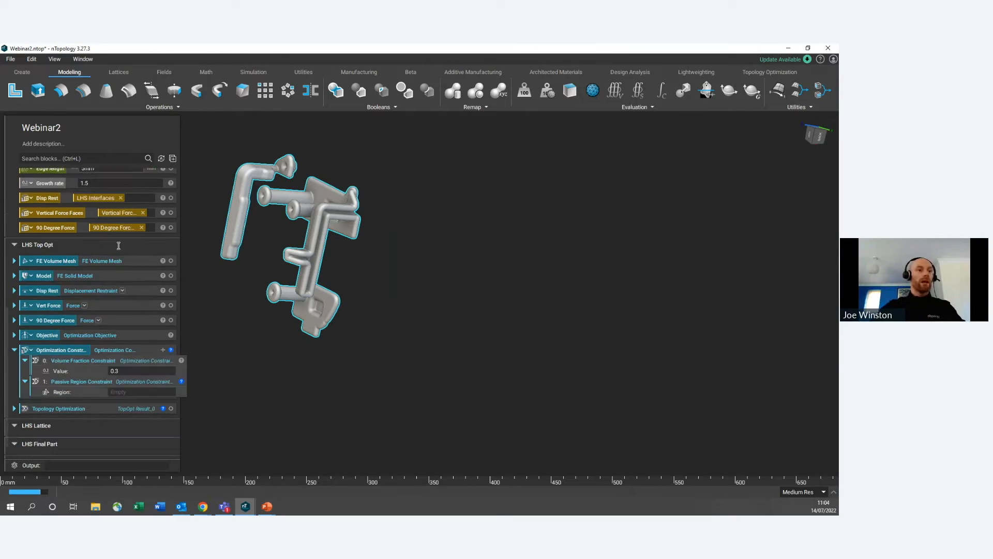
{"action": "scroll", "coordinate": [118, 245], "scroll_direction": "down", "scroll_amount": 1}
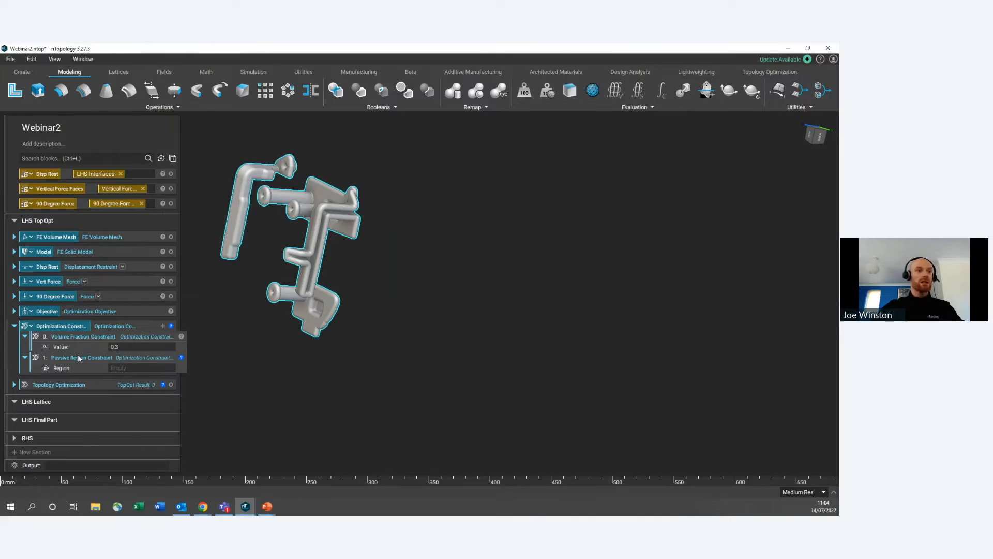
{"action": "left_click", "coordinate": [130, 369]}
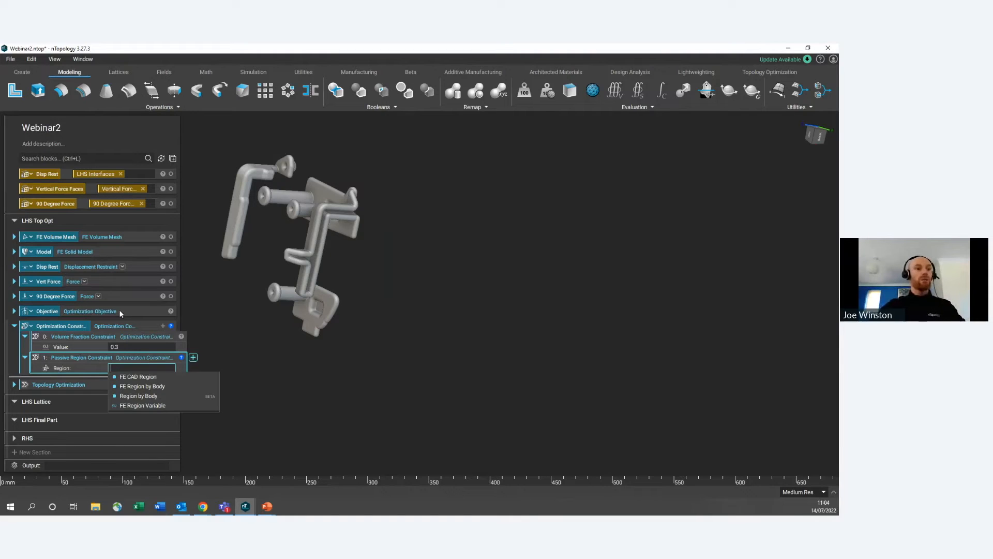
{"action": "left_click", "coordinate": [135, 395]}
{"action": "left_click", "coordinate": [141, 379]}
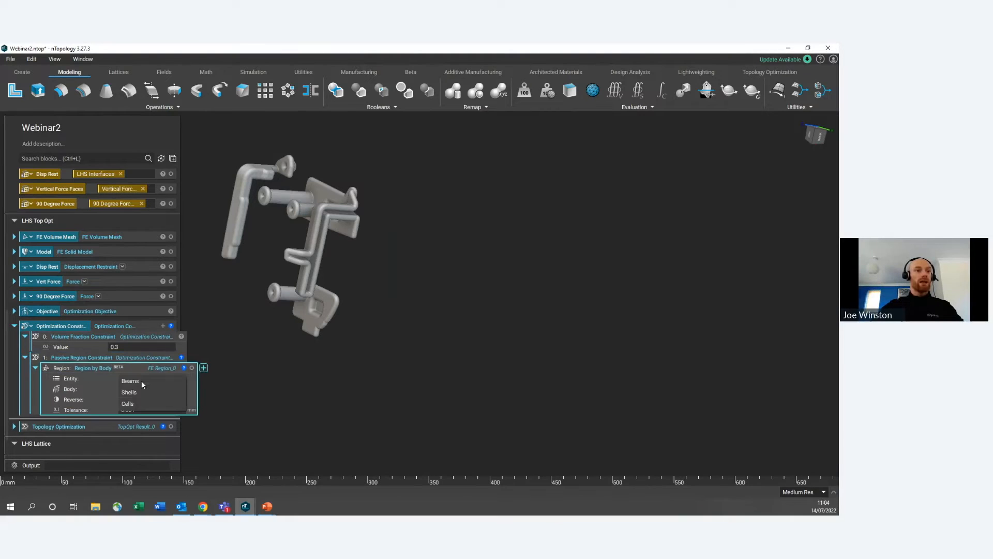
{"action": "left_click", "coordinate": [138, 403]}
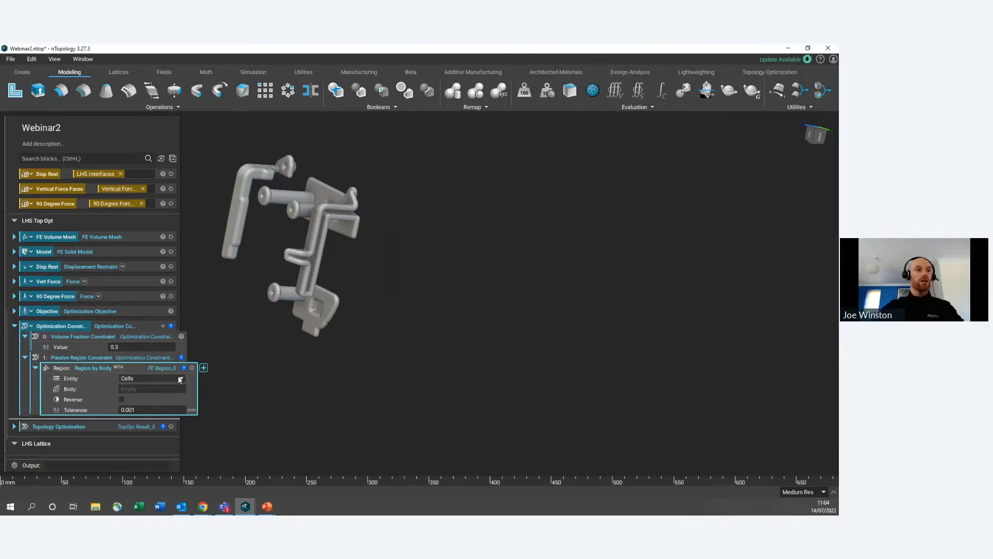
{"action": "left_click", "coordinate": [143, 387]}
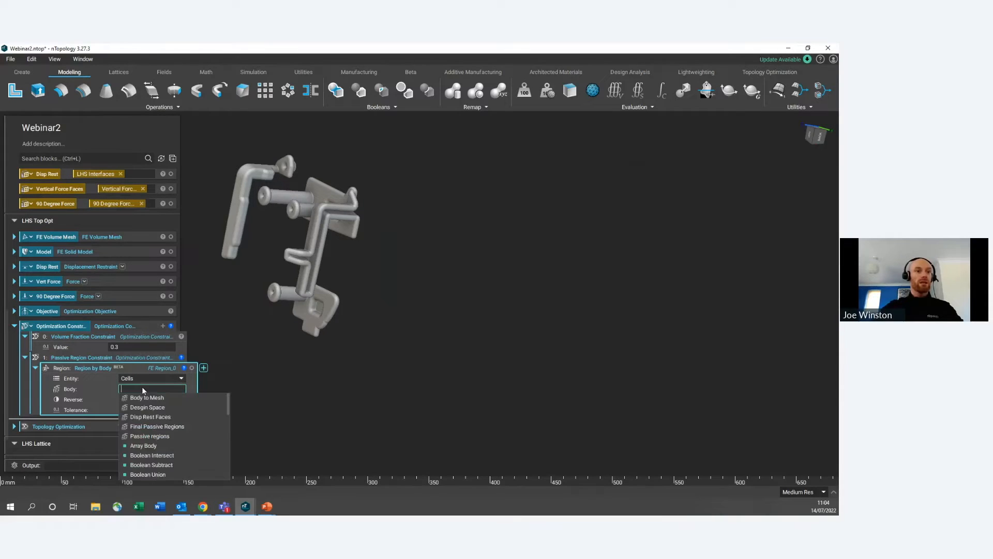
{"action": "left_click", "coordinate": [162, 428]}
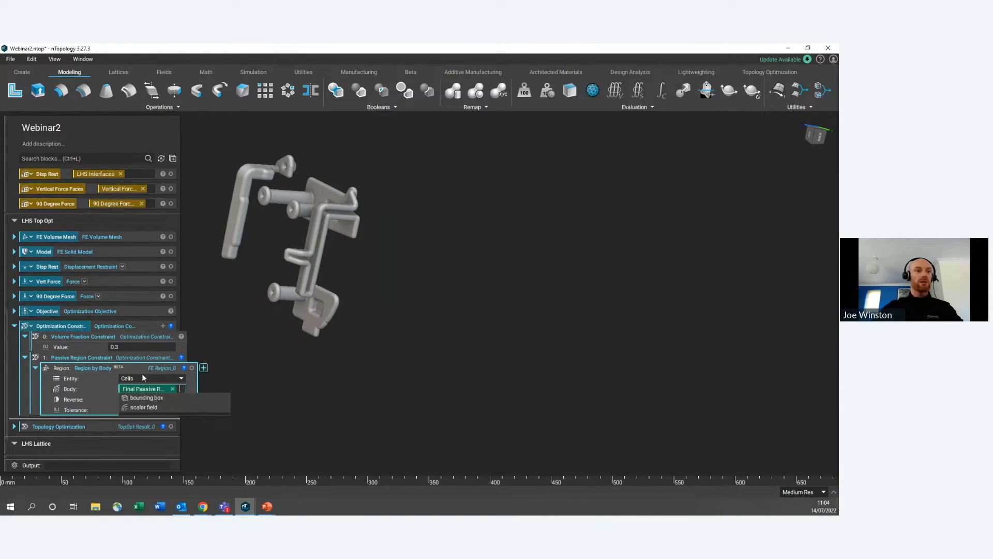
{"action": "left_click", "coordinate": [229, 376]}
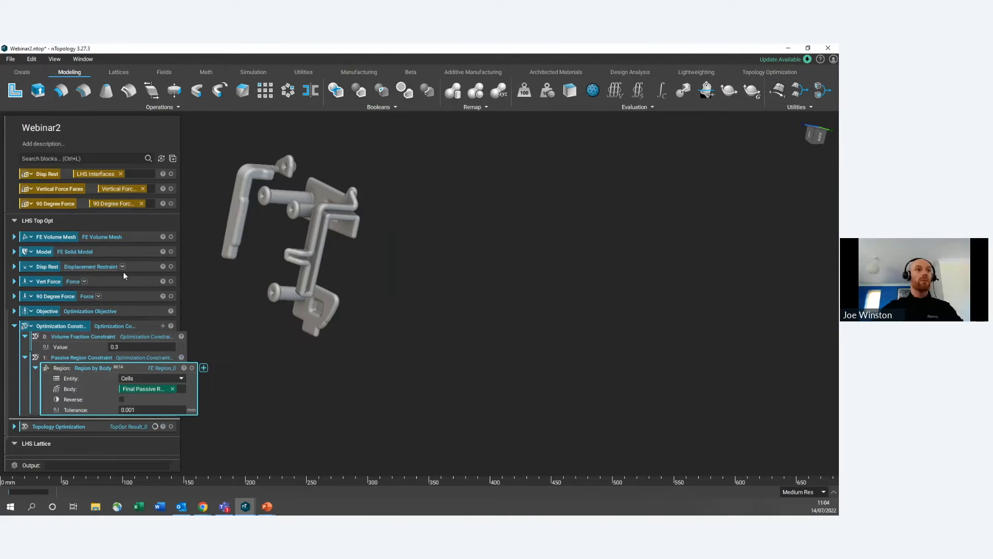
Step: Collapse the optimization constraints block and make the Topology Optimization block a variable named "Top Opt Result"
{"action": "scroll", "coordinate": [120, 272], "scroll_direction": "up", "scroll_amount": 3}
{"action": "scroll", "coordinate": [189, 388], "scroll_direction": "down", "scroll_amount": 3}
{"action": "double_click", "coordinate": [115, 324]}
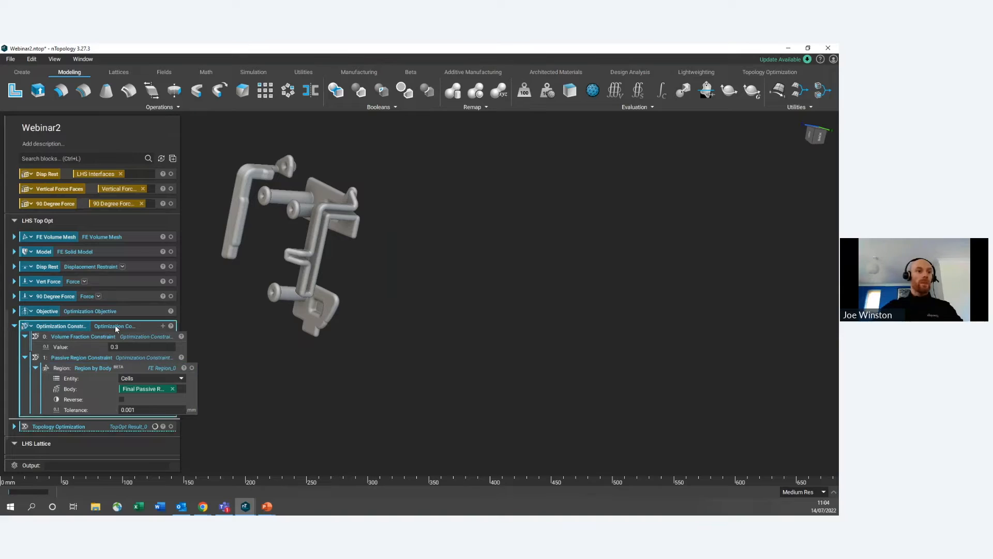
{"action": "left_click", "coordinate": [22, 384]}
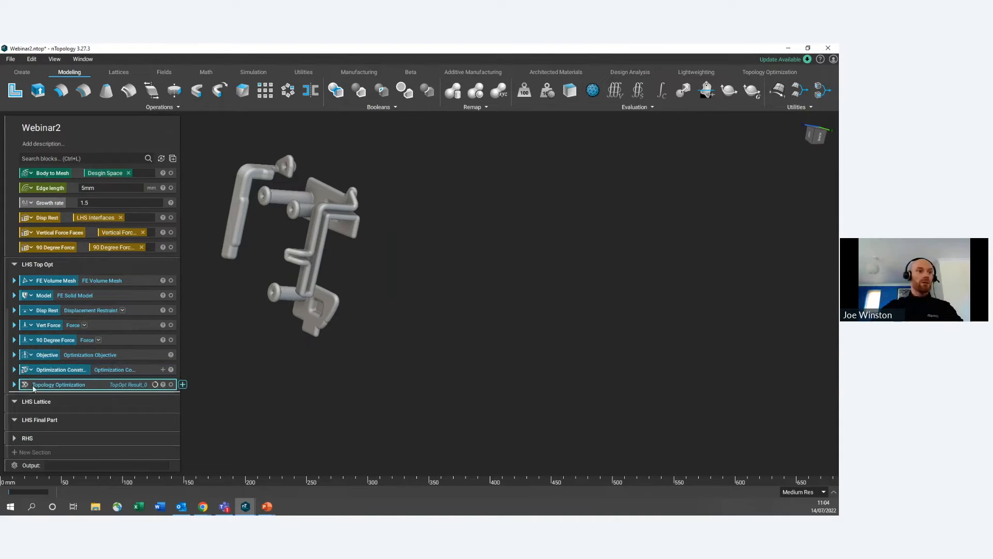
{"action": "right_click", "coordinate": [76, 386]}
{"action": "left_click", "coordinate": [120, 334]}
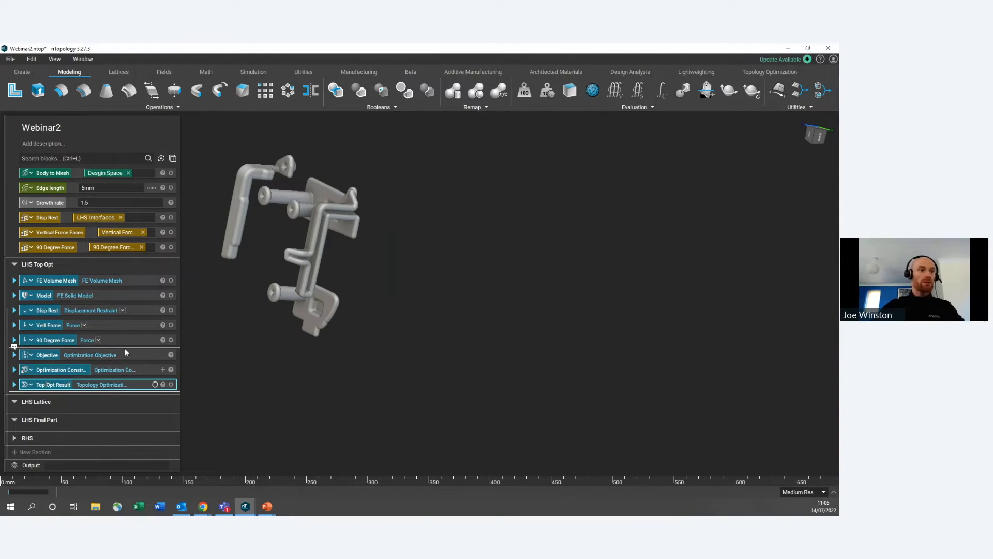
{"action": "left_click", "coordinate": [232, 358]}
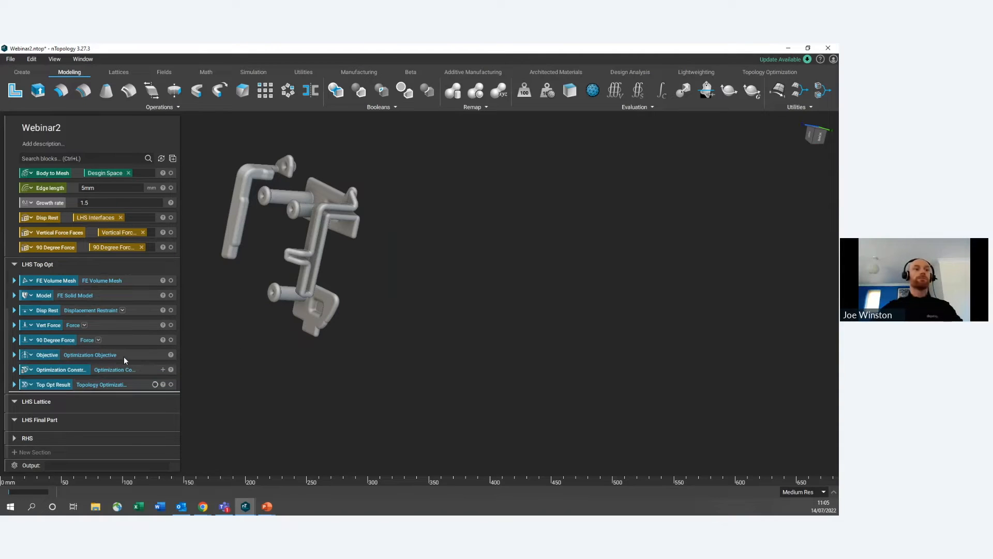
{"action": "left_click", "coordinate": [105, 387]}
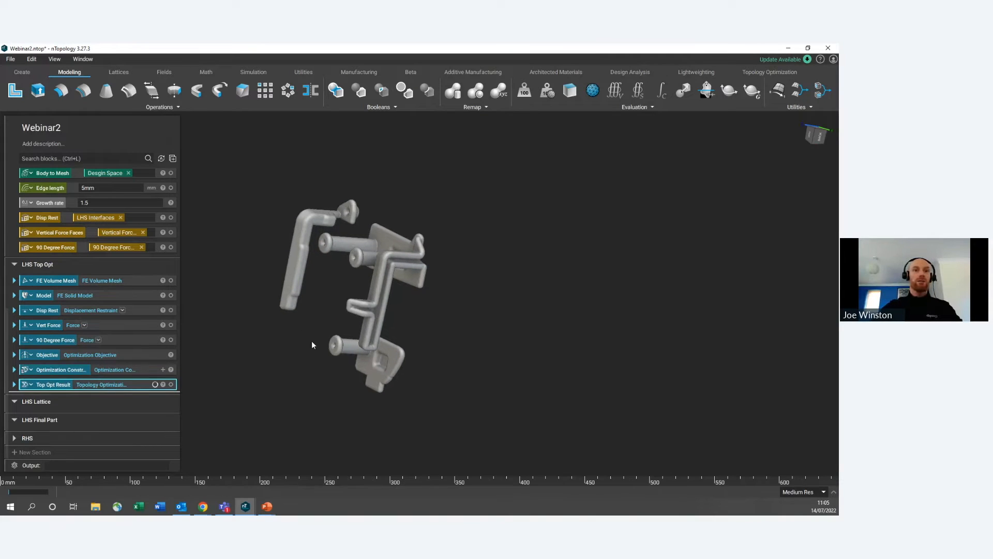
{"action": "scroll", "coordinate": [392, 257], "scroll_direction": "up", "scroll_amount": 3}
{"action": "right_click_drag", "start_coordinate": [392, 257], "coordinate": [458, 282]}
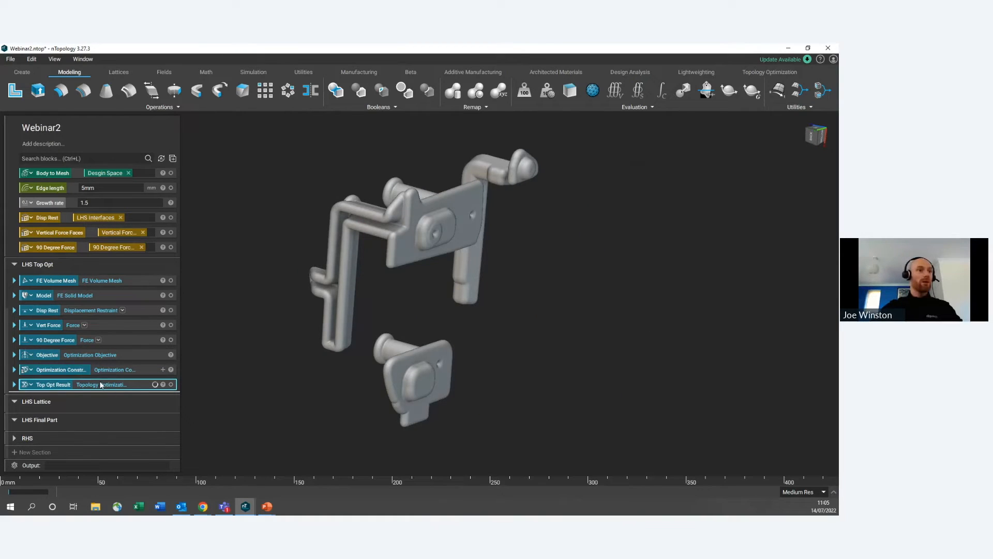
{"action": "left_click", "coordinate": [72, 407]}
Step: Collapse the Passive Regions and Variables sections and display the imported LHS Clamp part
{"action": "scroll", "coordinate": [97, 269], "scroll_direction": "up", "scroll_amount": 5}
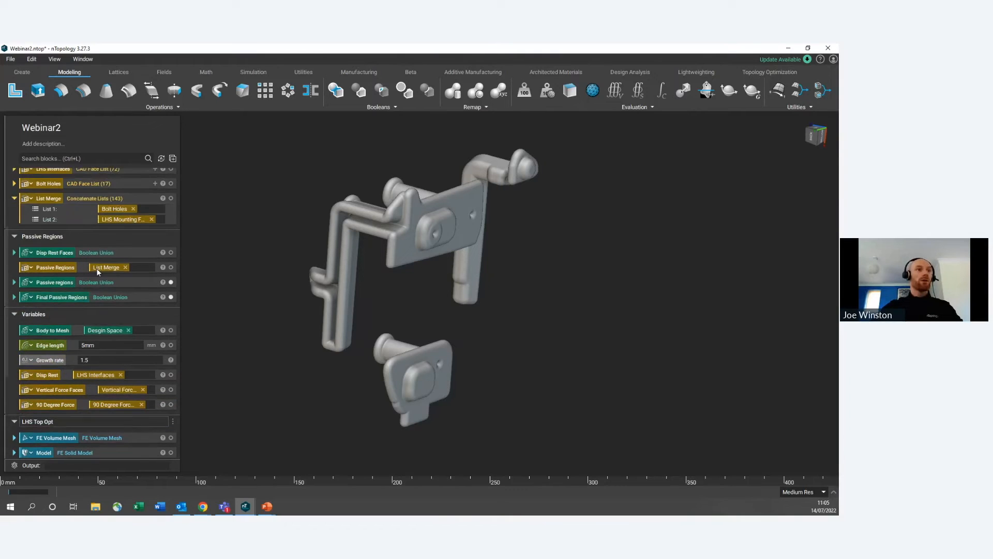
{"action": "left_click", "coordinate": [15, 348]}
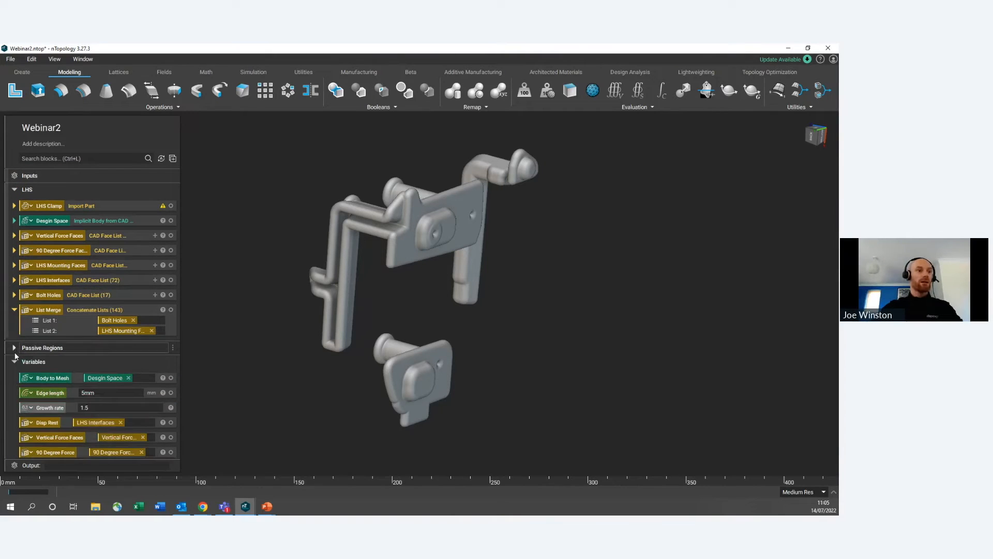
{"action": "left_click", "coordinate": [15, 361]}
{"action": "left_click", "coordinate": [108, 205]}
Step: Select the stepped faces in the recess between the clamp's two mounting pads
{"action": "right_click_drag", "start_coordinate": [396, 308], "coordinate": [379, 257]}
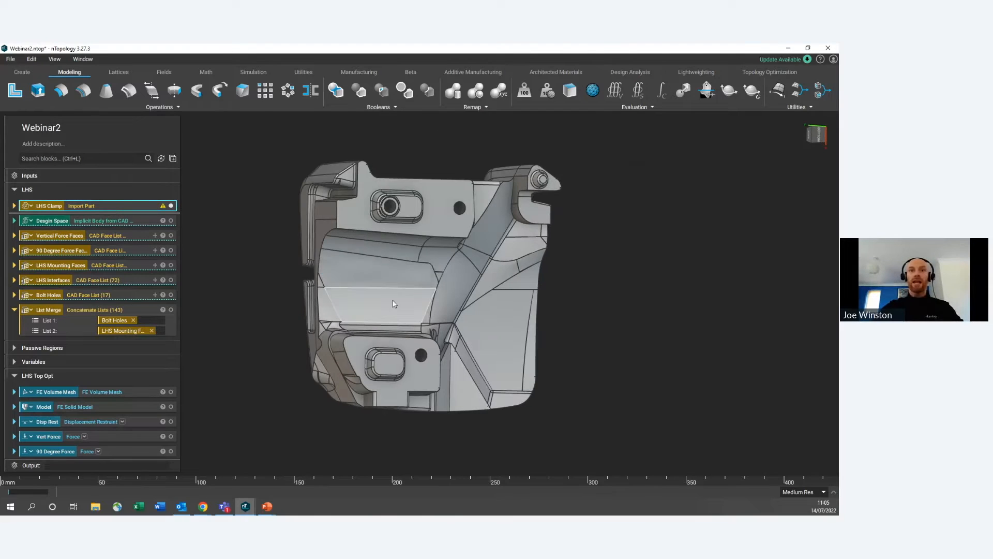
{"action": "right_click_drag", "start_coordinate": [449, 294], "coordinate": [405, 231]}
{"action": "scroll", "coordinate": [406, 230], "scroll_direction": "up", "scroll_amount": 3}
{"action": "scroll", "coordinate": [385, 222], "scroll_direction": "up", "scroll_amount": 3}
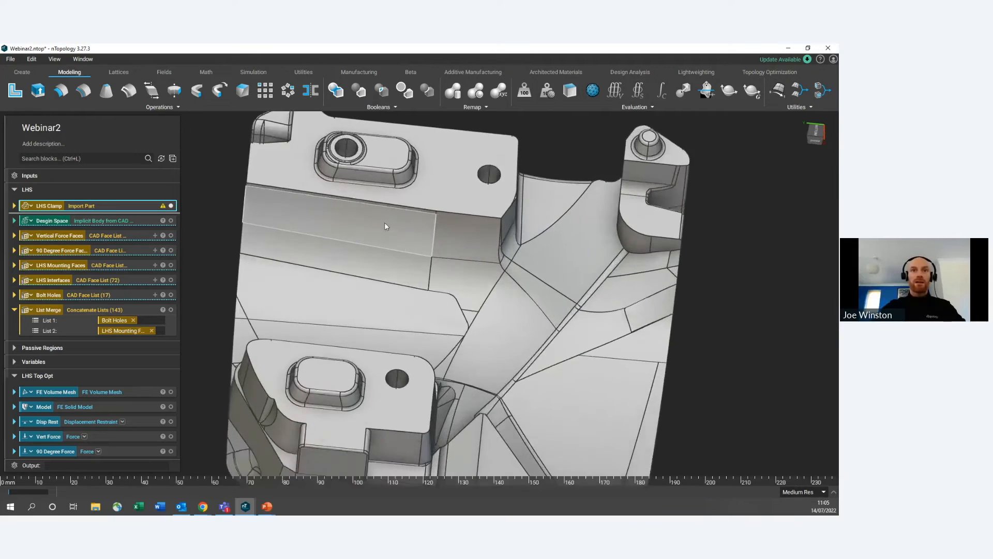
{"action": "left_click", "coordinate": [384, 222]}
{"action": "left_click", "coordinate": [388, 261], "text": "ctrl"}
{"action": "left_click", "coordinate": [377, 303], "text": "ctrl"}
{"action": "scroll", "coordinate": [377, 305], "scroll_direction": "down", "scroll_amount": 2}
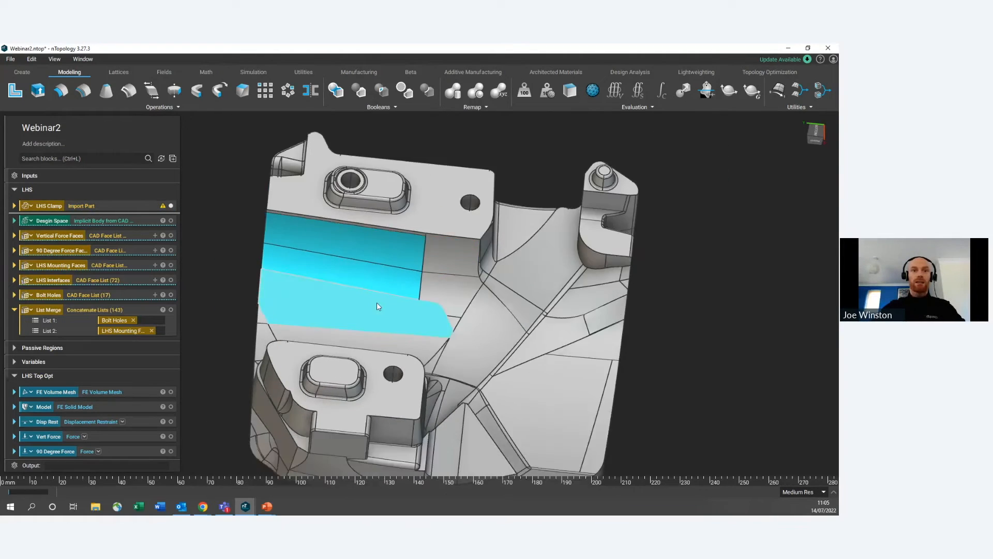
{"action": "right_click_drag", "start_coordinate": [376, 305], "coordinate": [359, 406]}
{"action": "scroll", "coordinate": [340, 354], "scroll_direction": "up", "scroll_amount": 3}
{"action": "scroll", "coordinate": [340, 353], "scroll_direction": "up", "scroll_amount": 2}
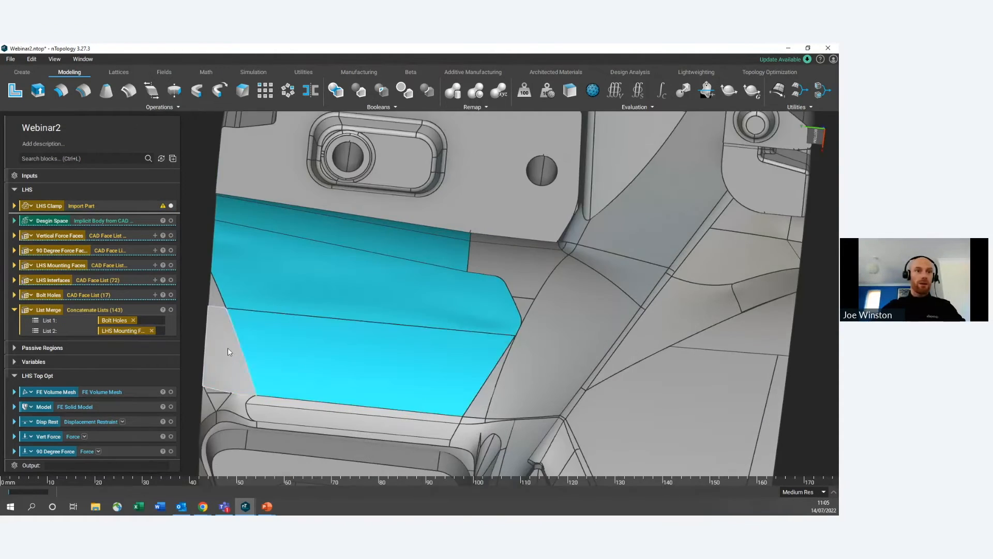
Step: Add the rounded edge and side faces along the lower mounting pad, plus the small adjoining corner faces, to the face selection
{"action": "scroll", "coordinate": [338, 347], "scroll_direction": "down", "scroll_amount": 2}
{"action": "scroll", "coordinate": [340, 362], "scroll_direction": "up", "scroll_amount": 2}
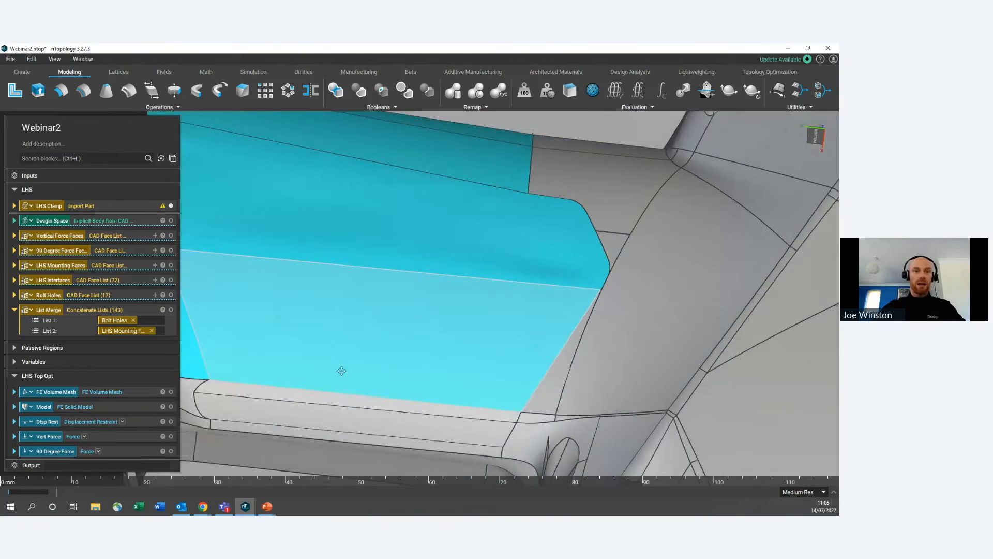
{"action": "middle_click_drag", "start_coordinate": [339, 371], "coordinate": [355, 266]}
{"action": "left_click", "coordinate": [340, 269]}
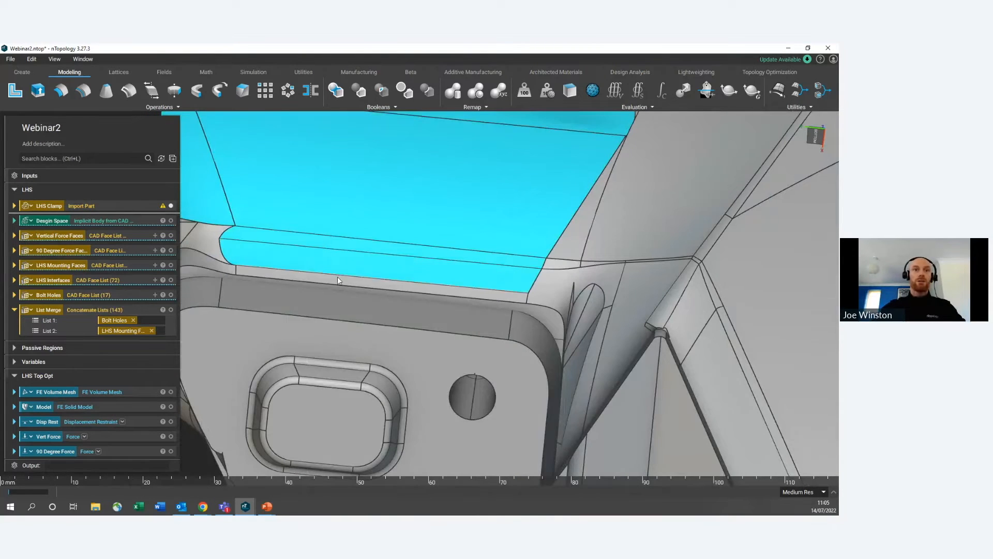
{"action": "left_click", "coordinate": [473, 315]}
{"action": "left_click", "coordinate": [555, 283]}
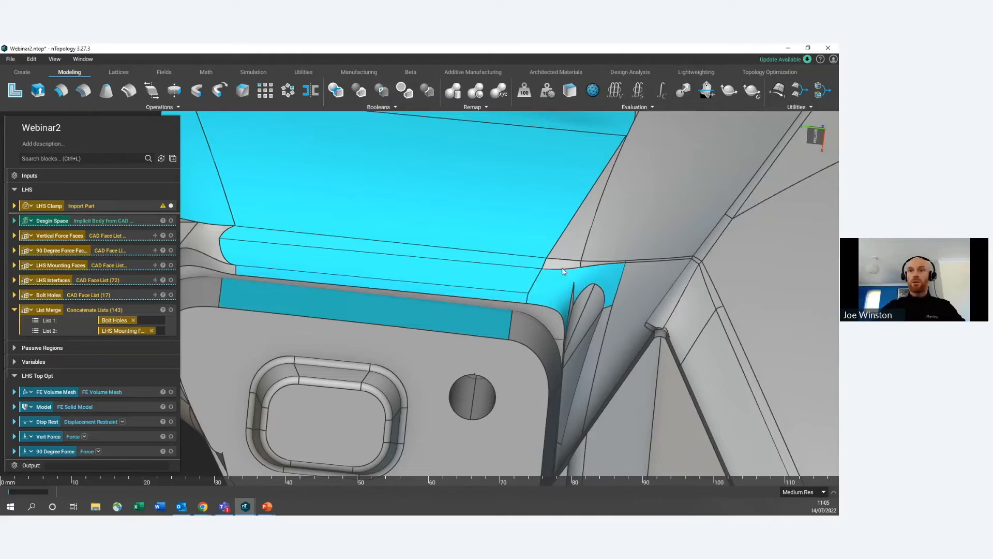
{"action": "left_click", "coordinate": [563, 265]}
{"action": "left_click", "coordinate": [579, 243]}
Step: Add the remaining recess-end faces and the curved faces of the adjoining diagonal channel to the face selection
{"action": "middle_click_drag", "start_coordinate": [607, 243], "coordinate": [332, 361]}
{"action": "scroll", "coordinate": [332, 362], "scroll_direction": "down", "scroll_amount": 3}
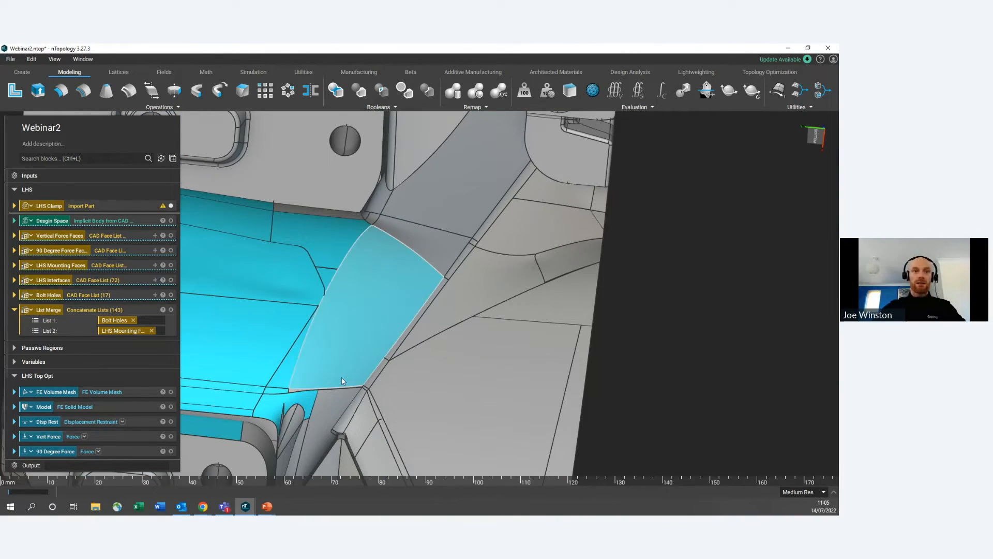
{"action": "left_click", "coordinate": [326, 275]}
{"action": "left_click", "coordinate": [331, 336]}
{"action": "left_click", "coordinate": [333, 402]}
{"action": "left_click", "coordinate": [424, 253]}
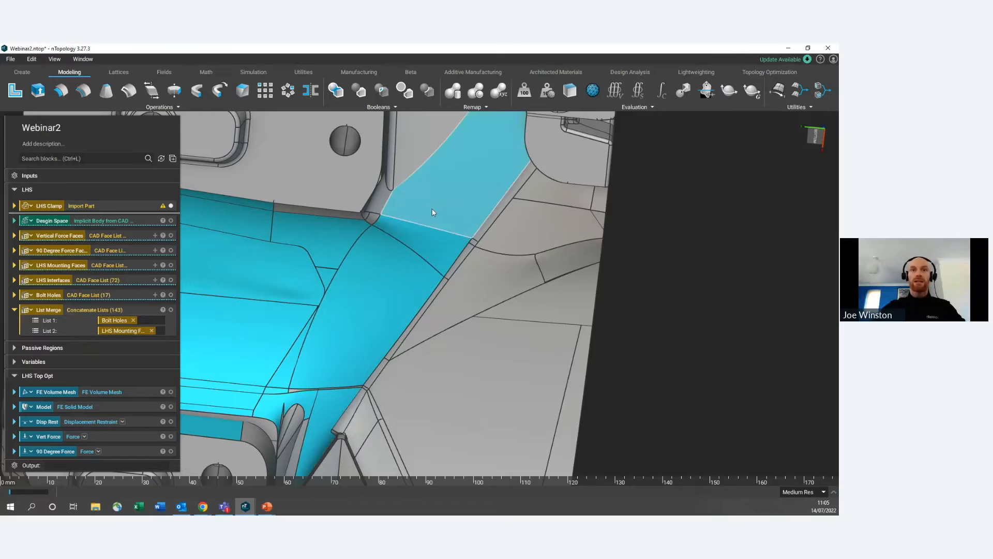
Step: Add the wall beside the upper pad, the channel's narrow edge strips and the adjacent blend faces to the face selection
{"action": "left_click", "coordinate": [428, 135]}
{"action": "left_click", "coordinate": [505, 202]}
{"action": "left_click", "coordinate": [519, 225]}
{"action": "left_click", "coordinate": [491, 271]}
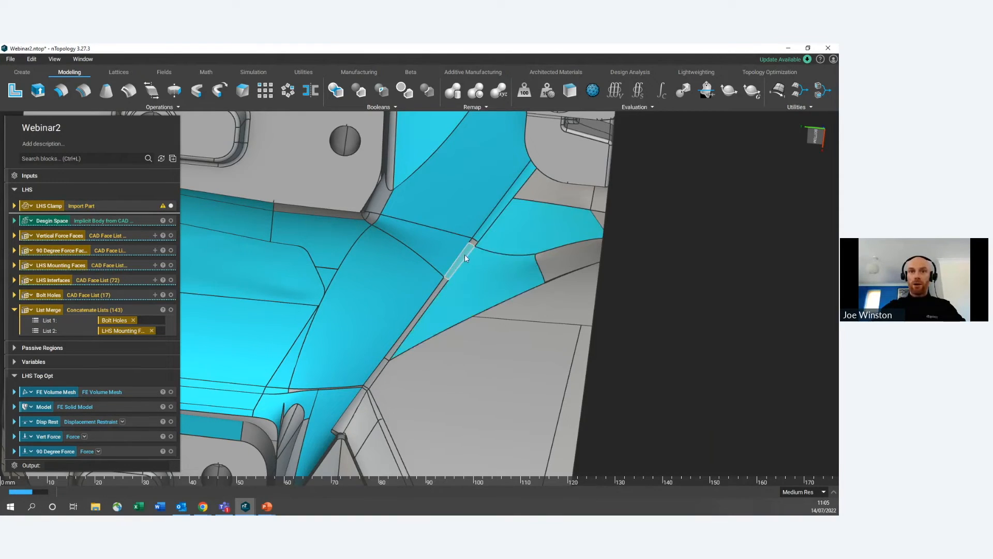
{"action": "scroll", "coordinate": [470, 253], "scroll_direction": "up", "scroll_amount": 4}
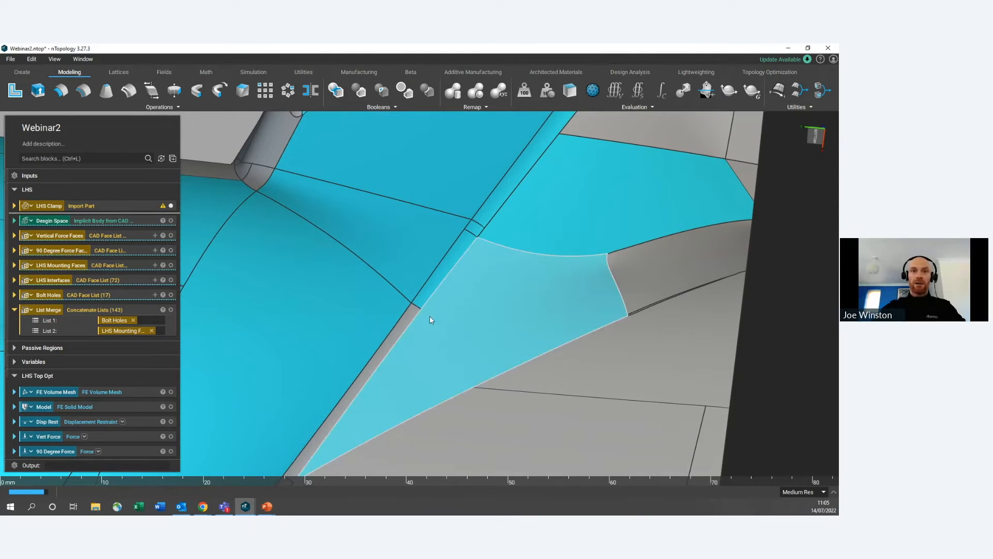
{"action": "scroll", "coordinate": [413, 317], "scroll_direction": "down", "scroll_amount": 4}
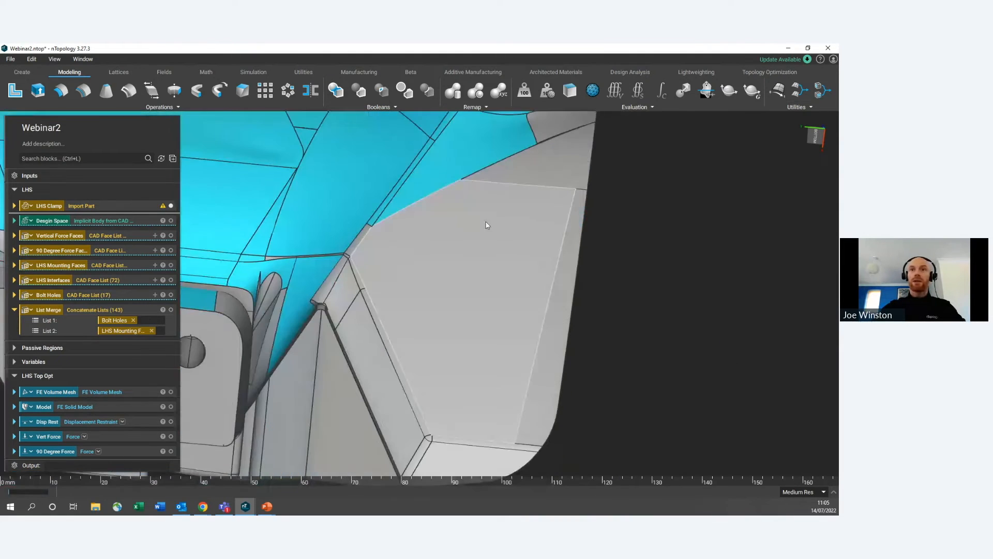
Step: Add the large flat side wall, the narrow edge strips beside it and the adjoining ridge blend faces to the face selection
{"action": "left_click", "coordinate": [499, 174]}
{"action": "scroll", "coordinate": [365, 262], "scroll_direction": "up", "scroll_amount": 4}
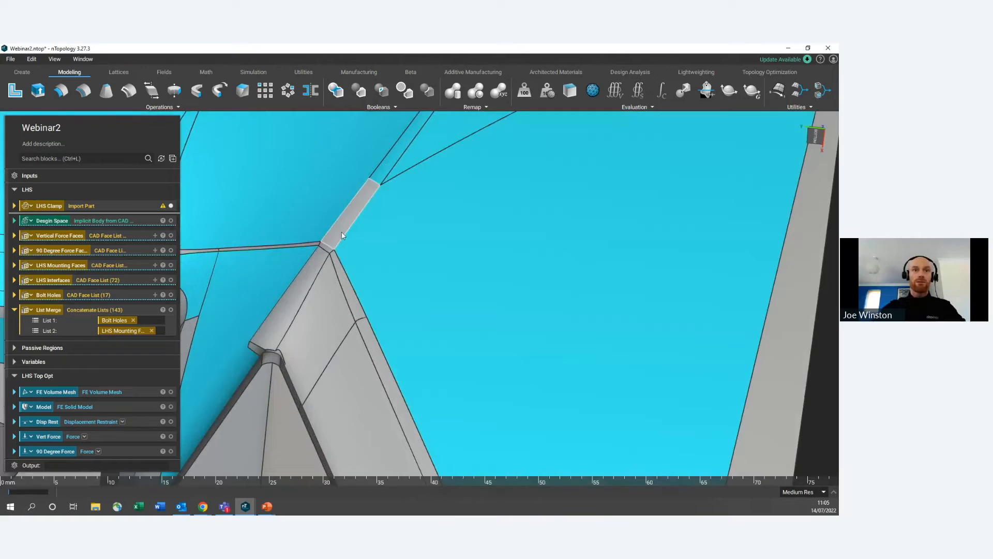
{"action": "left_click", "coordinate": [309, 272]}
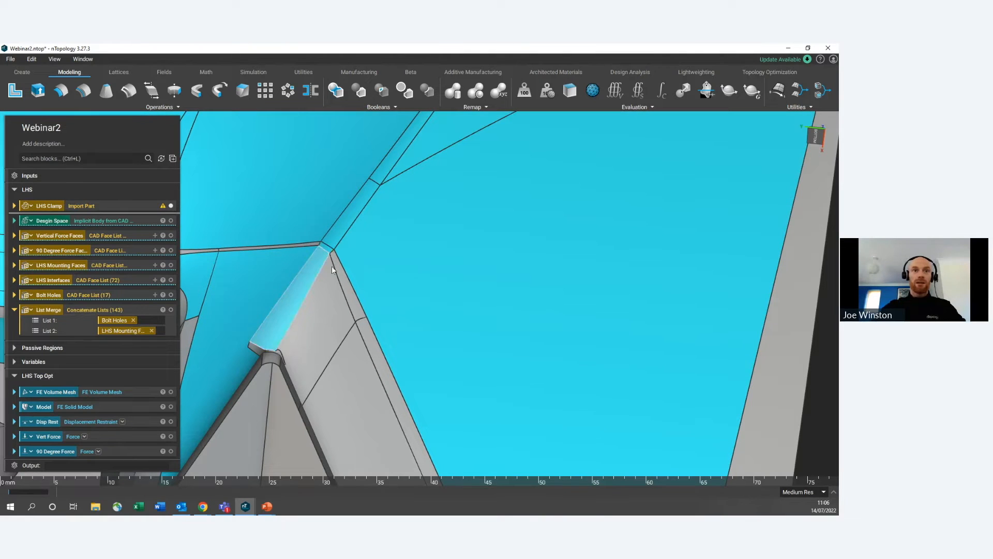
{"action": "left_click", "coordinate": [343, 287]}
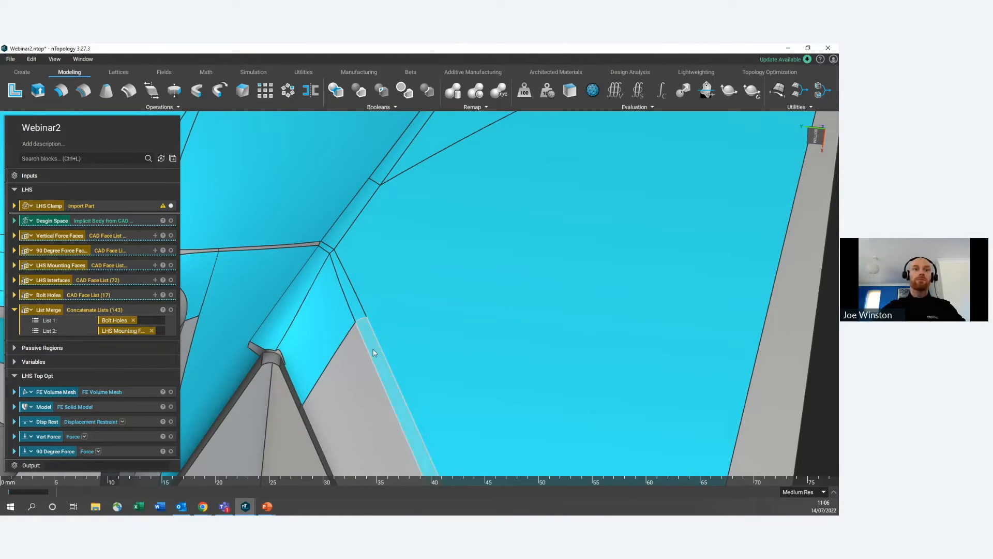
Step: Add the triangular rib's side faces, its rounded tip and the small sliver faces around the tip to the face selection
{"action": "scroll", "coordinate": [357, 372], "scroll_direction": "down", "scroll_amount": 2}
{"action": "right_click_drag", "start_coordinate": [334, 385], "coordinate": [347, 291]}
{"action": "scroll", "coordinate": [345, 290], "scroll_direction": "up", "scroll_amount": 3}
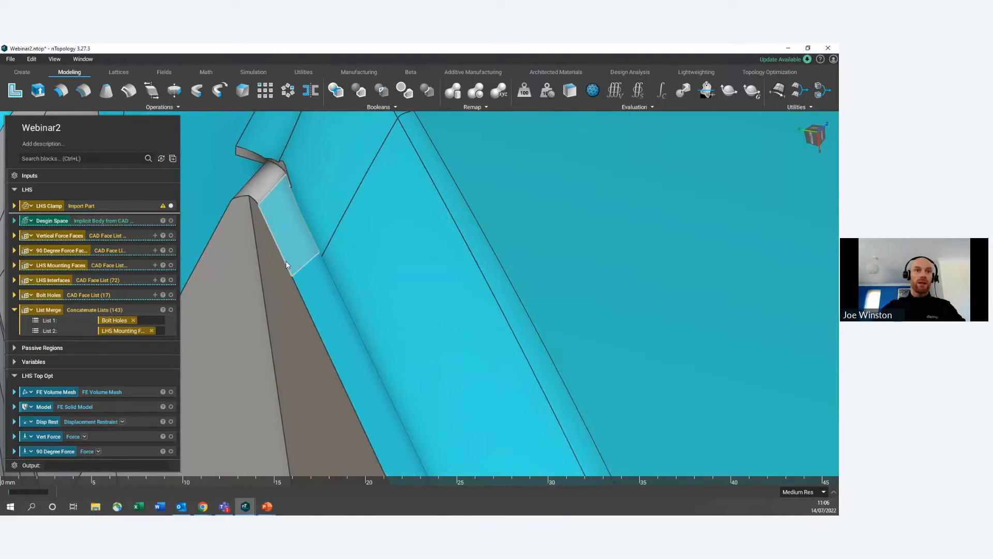
{"action": "scroll", "coordinate": [272, 176], "scroll_direction": "up", "scroll_amount": 3}
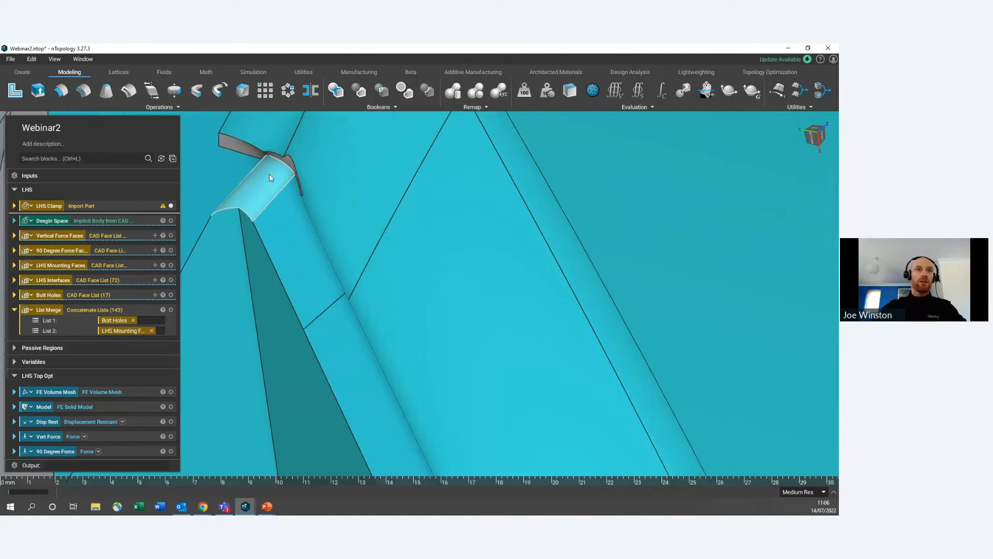
{"action": "middle_click_drag", "start_coordinate": [283, 189], "coordinate": [327, 208]}
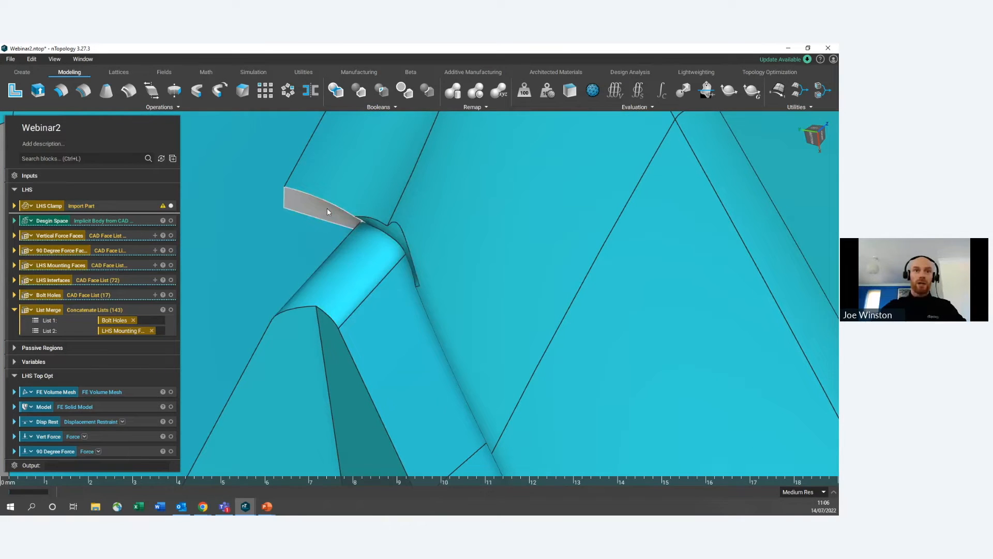
{"action": "scroll", "coordinate": [328, 210], "scroll_direction": "down", "scroll_amount": 2}
{"action": "right_click_drag", "start_coordinate": [305, 291], "coordinate": [389, 305]}
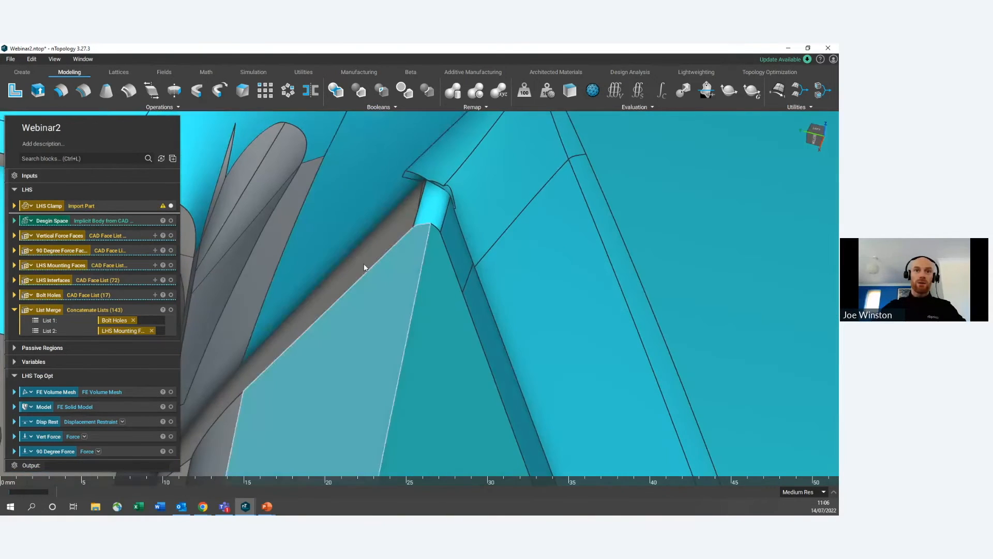
Step: Add the rounded lobe-shaped pocket faces beside the lower mounting pad and the thin strip above the adjacent wall to the selection
{"action": "right_click_drag", "start_coordinate": [376, 236], "coordinate": [290, 277]}
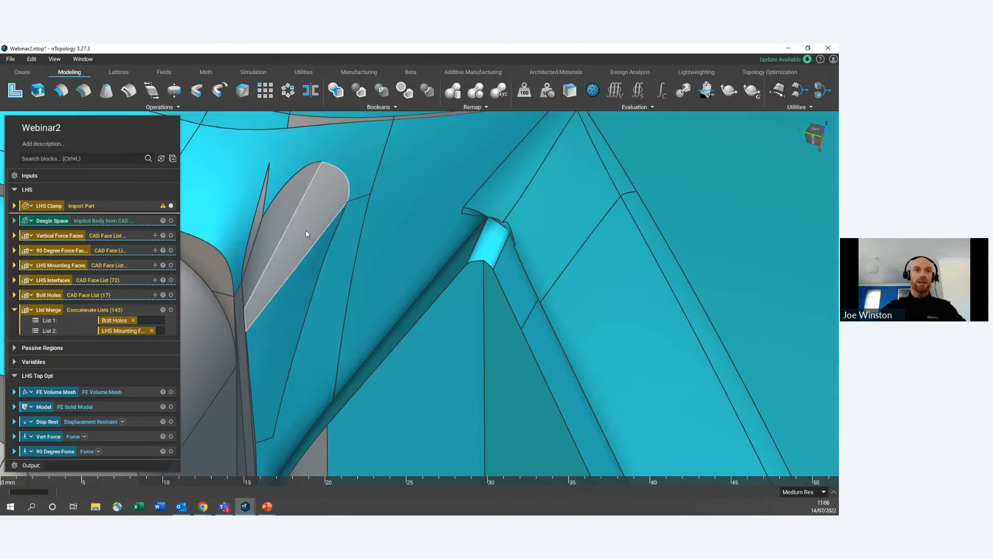
{"action": "scroll", "coordinate": [253, 228], "scroll_direction": "down", "scroll_amount": 6}
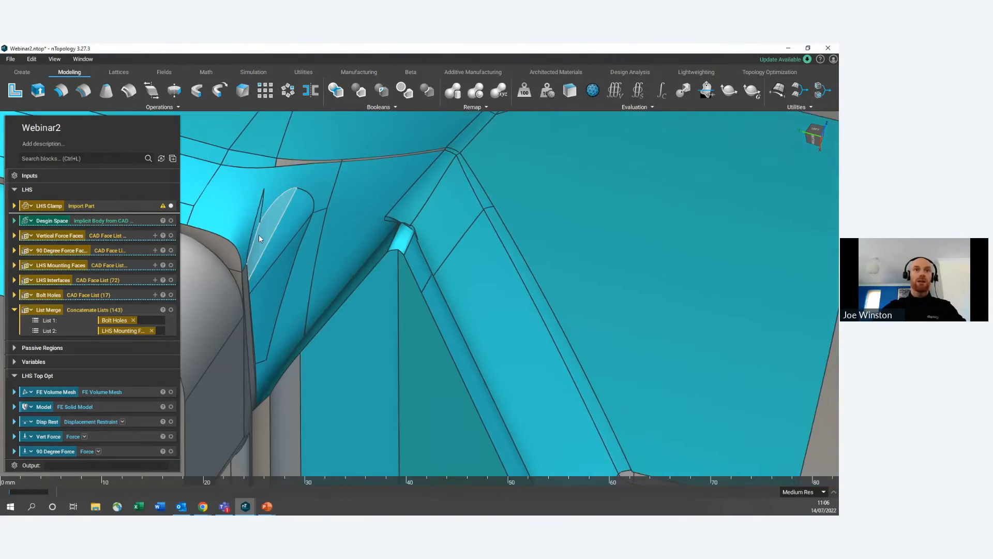
{"action": "scroll", "coordinate": [286, 244], "scroll_direction": "up", "scroll_amount": 3}
{"action": "scroll", "coordinate": [287, 244], "scroll_direction": "up", "scroll_amount": 8}
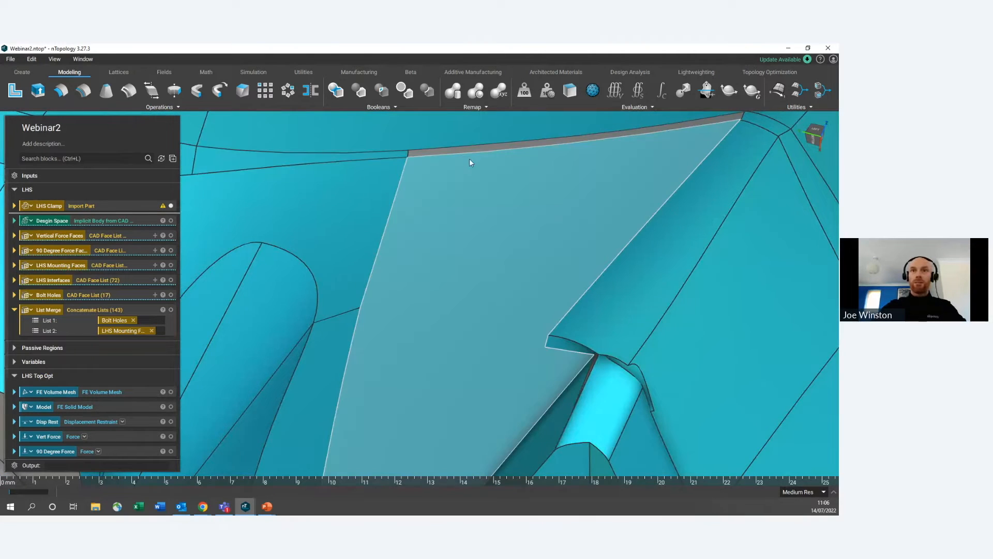
{"action": "scroll", "coordinate": [468, 155], "scroll_direction": "down", "scroll_amount": 3}
{"action": "scroll", "coordinate": [486, 240], "scroll_direction": "down", "scroll_amount": 10}
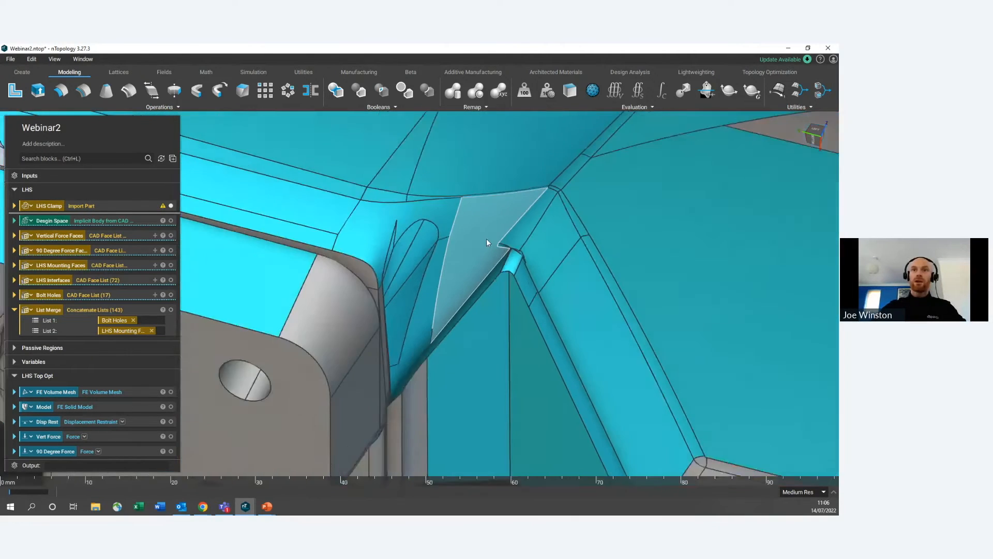
Step: Create a CAD face list variable from the selected faces and name it "Lattice Faces"
{"action": "right_click_drag", "start_coordinate": [475, 258], "coordinate": [505, 203]}
{"action": "scroll", "coordinate": [506, 207], "scroll_direction": "down", "scroll_amount": 3}
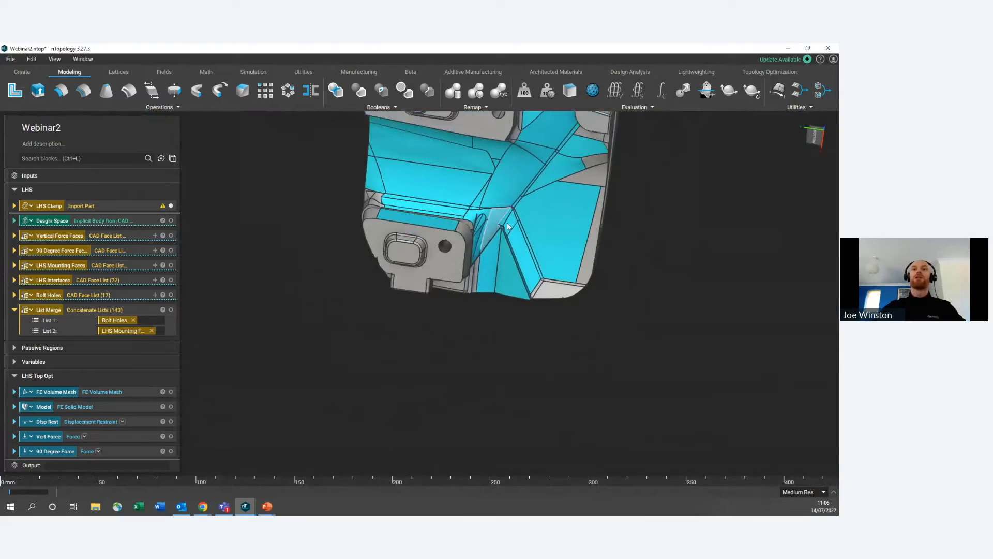
{"action": "middle_click_drag", "start_coordinate": [428, 179], "coordinate": [422, 222]}
{"action": "right_click", "coordinate": [419, 206]}
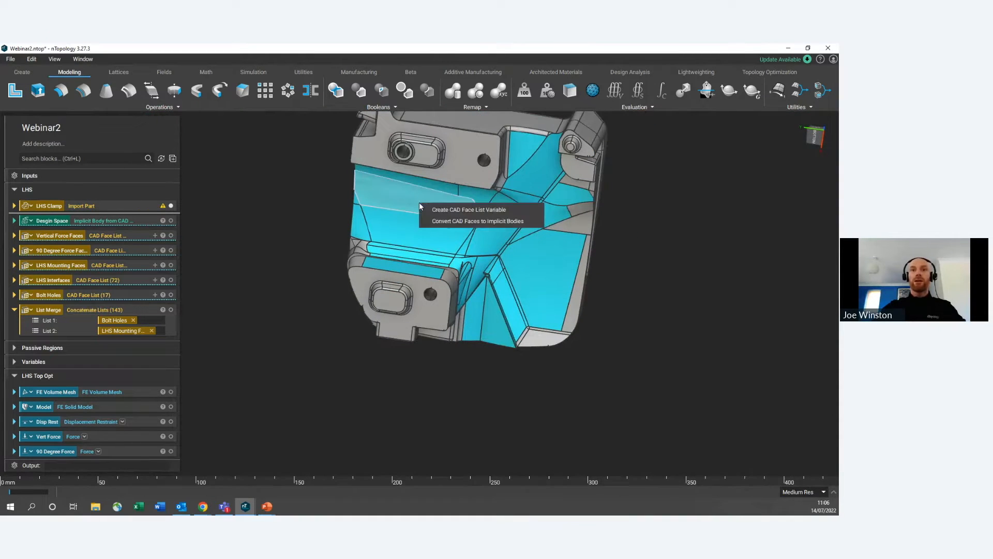
{"action": "left_click", "coordinate": [461, 209]}
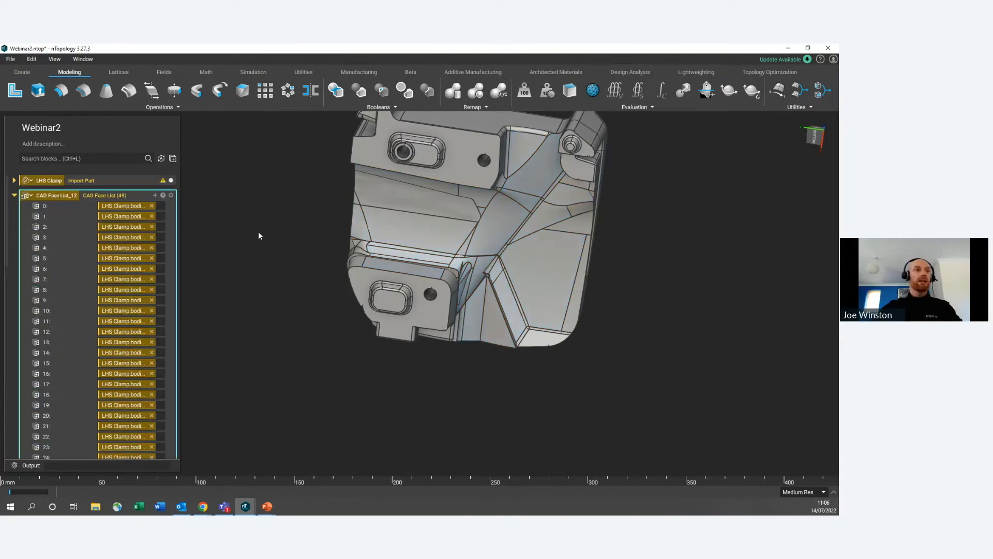
{"action": "left_click", "coordinate": [116, 197]}
{"action": "double_click", "coordinate": [65, 195]}
{"action": "key", "text": "BackSpace"}
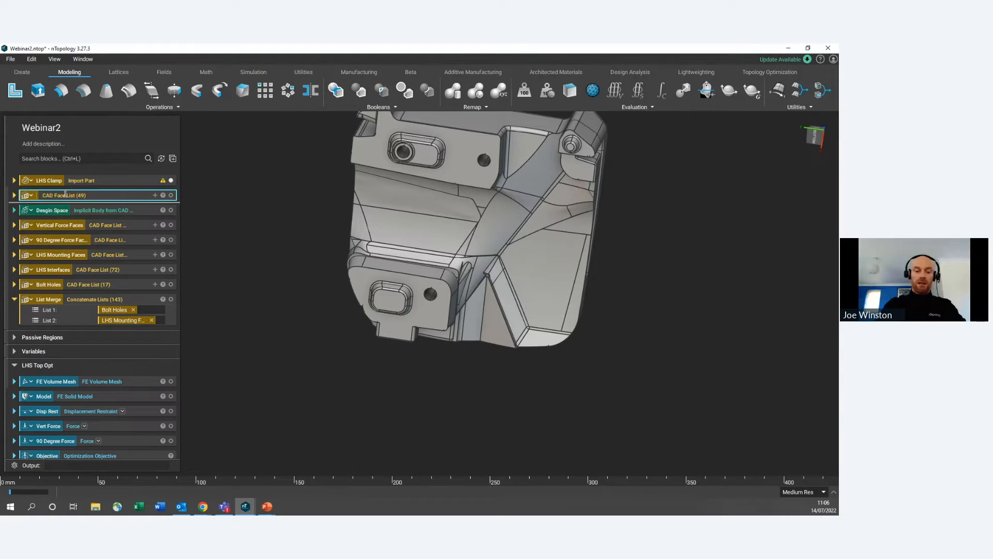
{"action": "type", "text": "Latt"}
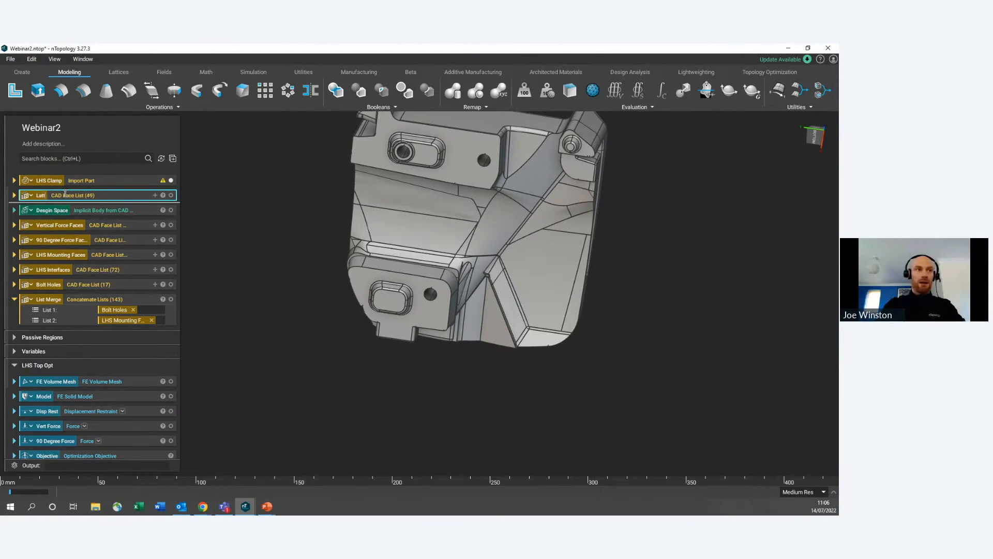
{"action": "type", "text": "ice Faces"}
{"action": "key", "text": "Return"}
Step: Collapse the LHS Top Opt section and add a Mesh from CAD Body block to the LHS Lattice section
{"action": "scroll", "coordinate": [116, 214], "scroll_direction": "down", "scroll_amount": 4}
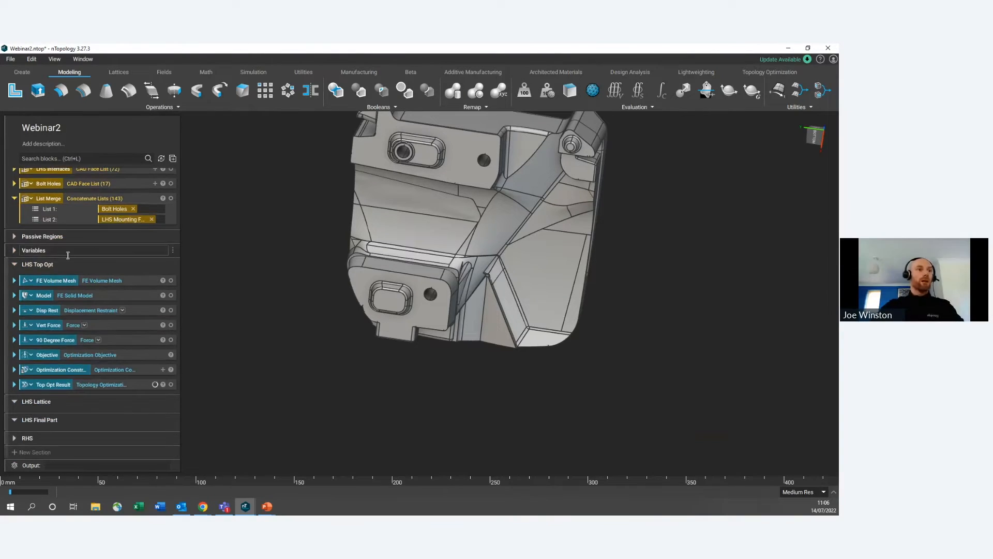
{"action": "left_click", "coordinate": [14, 264]}
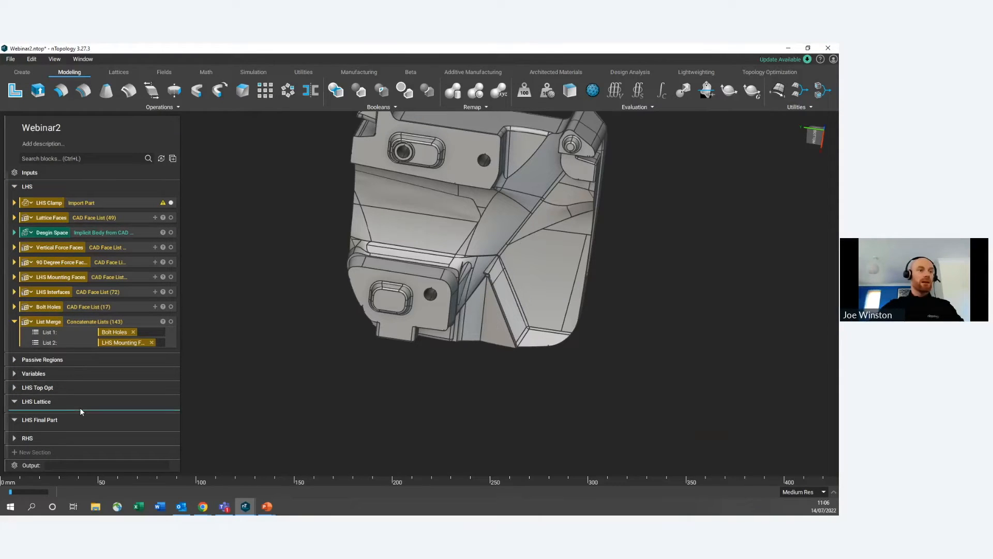
{"action": "left_click", "coordinate": [108, 157]}
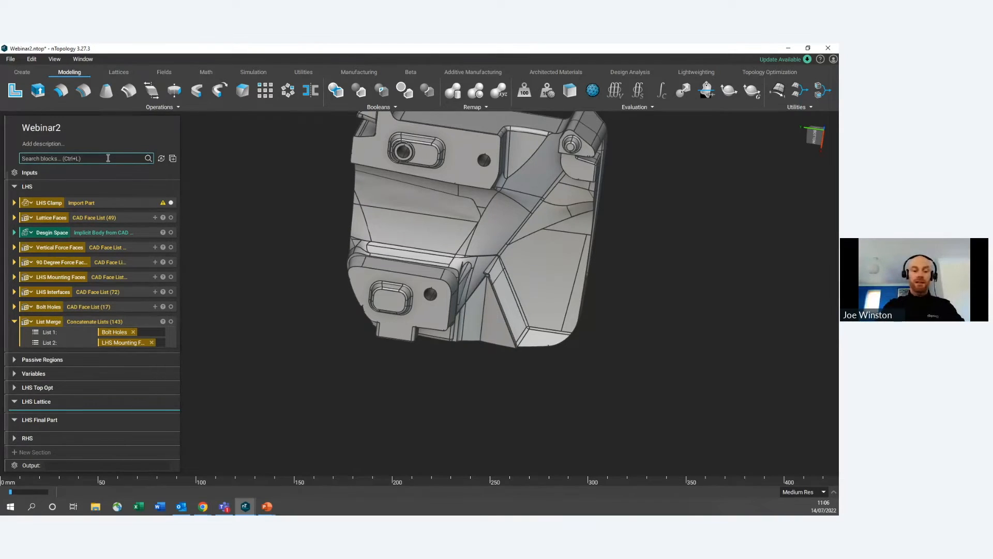
{"action": "type", "text": "mesh"}
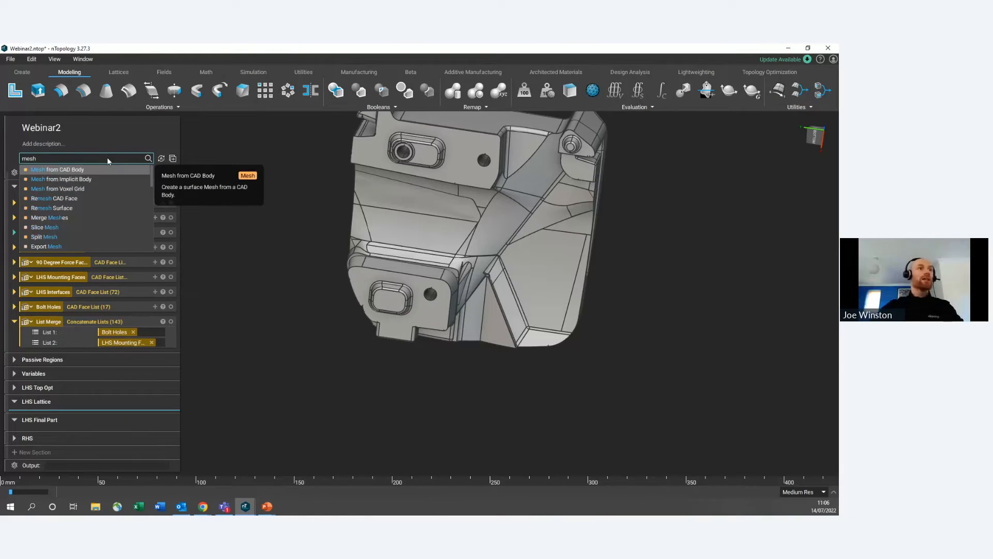
{"action": "left_click", "coordinate": [60, 170]}
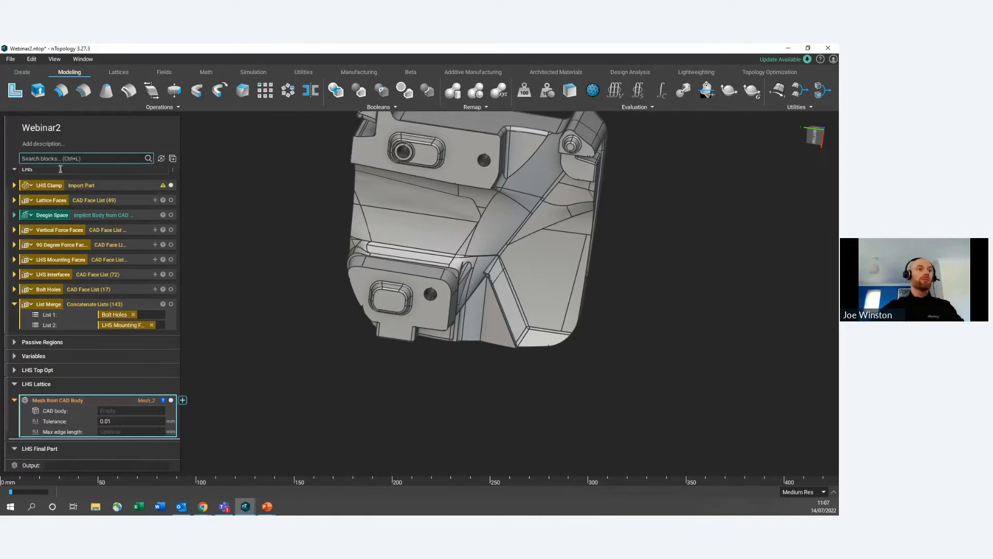
Step: Assign the Lattice Faces list as the CAD body input of the Mesh from CAD Body block
{"action": "left_click", "coordinate": [113, 382]}
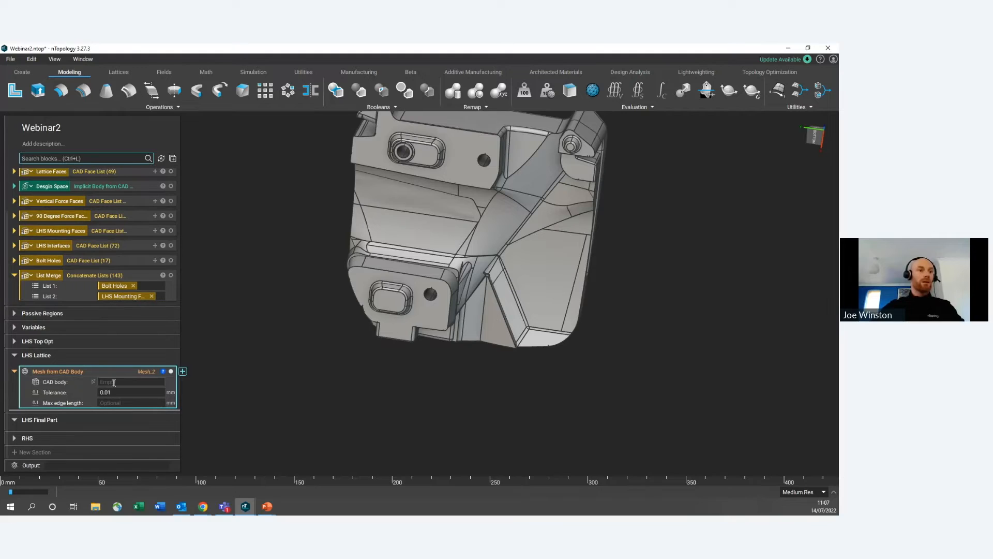
{"action": "left_click", "coordinate": [229, 331]}
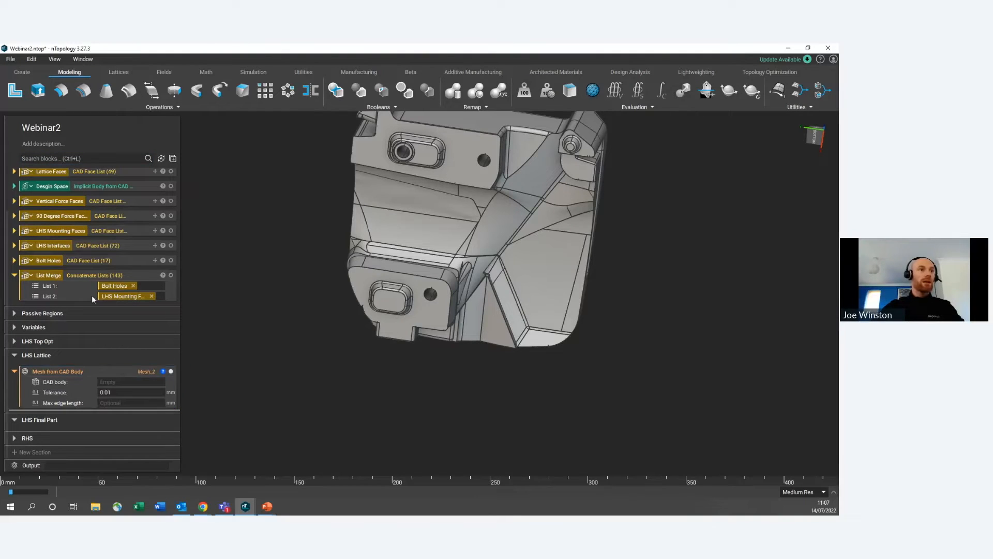
{"action": "scroll", "coordinate": [100, 279], "scroll_direction": "up", "scroll_amount": 1}
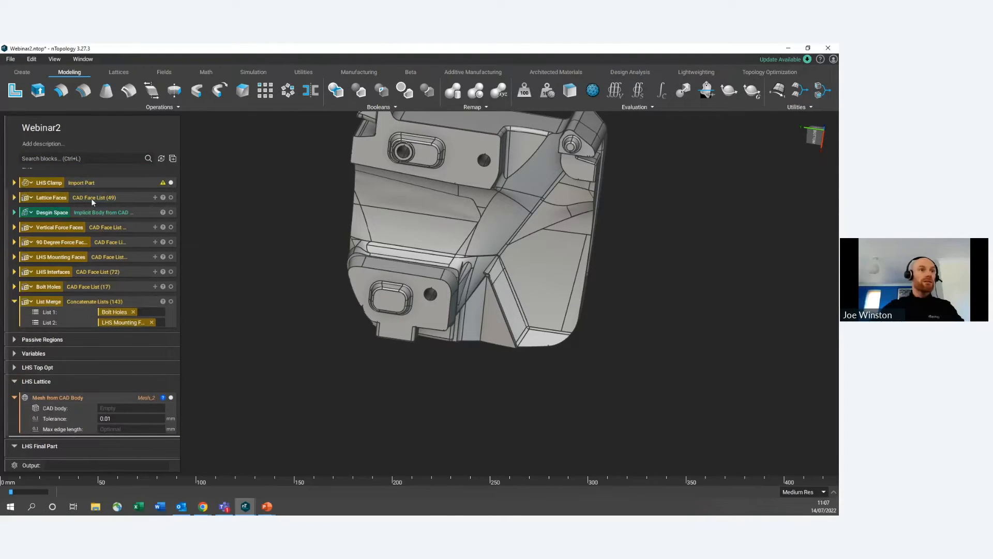
{"action": "left_click_drag", "start_coordinate": [92, 199], "coordinate": [125, 407]}
{"action": "left_click", "coordinate": [112, 398]}
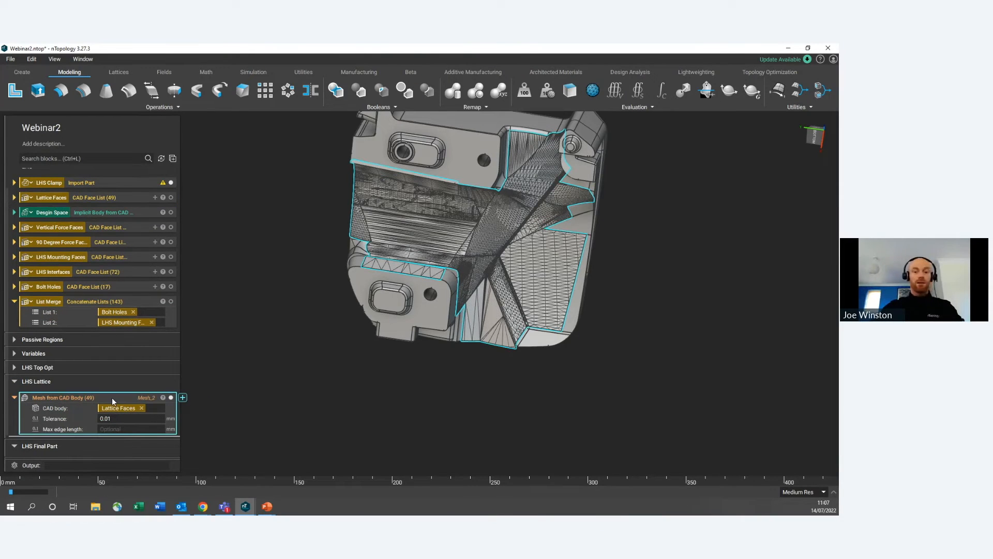
Step: Isolate the lattice-face mesh in the view and inspect it from different angles
{"action": "key", "text": "i"}
{"action": "mouse_move", "coordinate": [391, 310]}
{"action": "right_mouse_down"}
{"action": "mouse_move", "coordinate": [393, 273]}
{"action": "mouse_move", "coordinate": [435, 272]}
{"action": "mouse_move", "coordinate": [409, 304]}
{"action": "right_mouse_up"}
{"action": "scroll", "coordinate": [409, 304], "scroll_direction": "down", "scroll_amount": 2}
{"action": "middle_click_drag", "start_coordinate": [450, 284], "coordinate": [397, 310]}
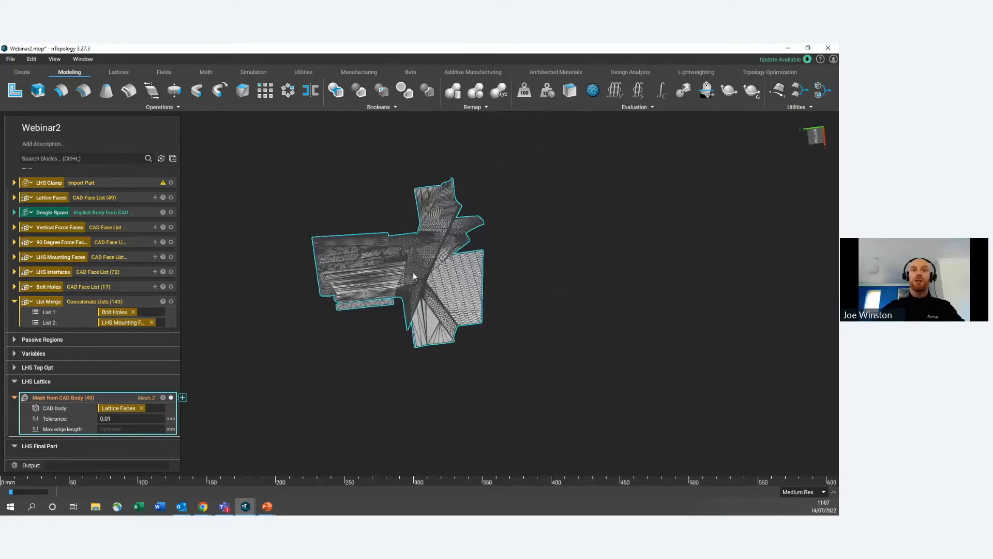
{"action": "right_click_drag", "start_coordinate": [412, 272], "coordinate": [410, 211]}
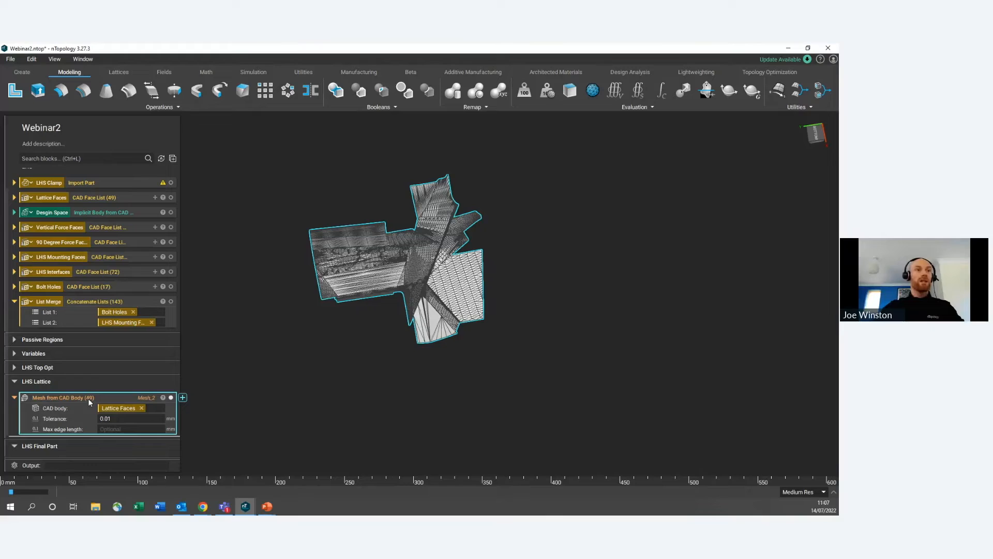
Step: Add a Merge Meshes block to the LHS Lattice section and use the Mesh from CAD Body block as its meshes input
{"action": "left_click", "coordinate": [107, 159]}
{"action": "type", "text": "me"}
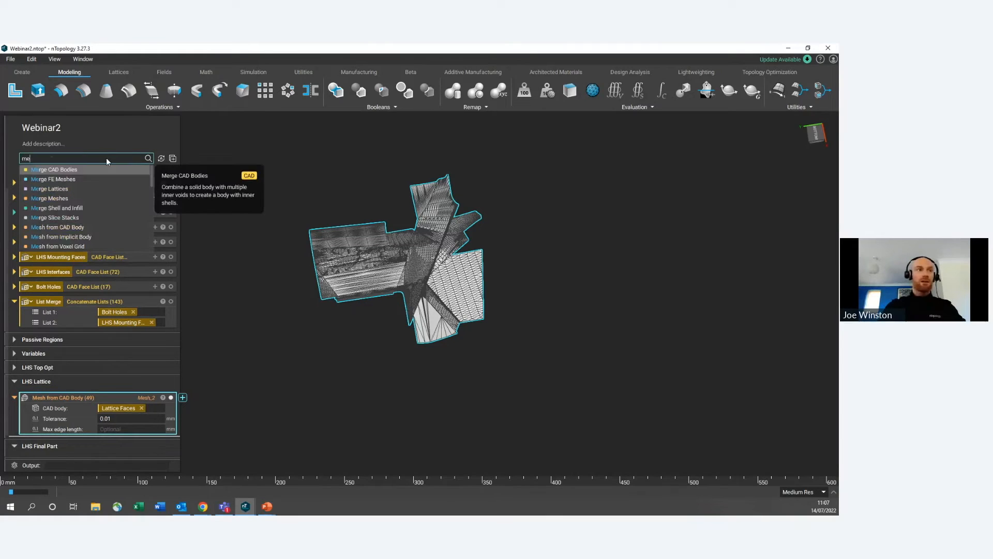
{"action": "left_click", "coordinate": [68, 195]}
{"action": "scroll", "coordinate": [122, 348], "scroll_direction": "down", "scroll_amount": 1}
{"action": "left_click", "coordinate": [123, 388]}
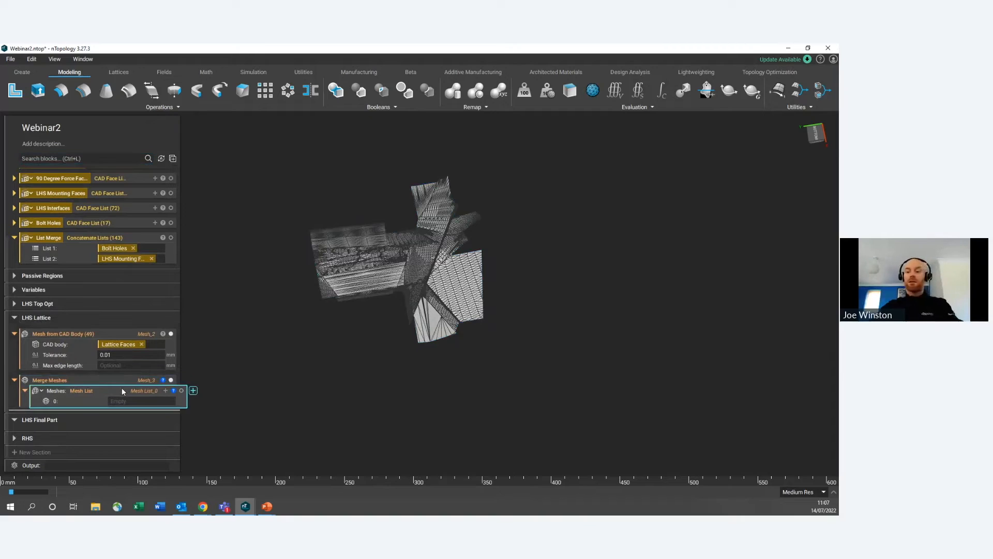
{"action": "scroll", "coordinate": [122, 386], "scroll_direction": "up", "scroll_amount": 1}
{"action": "left_click_drag", "start_coordinate": [110, 348], "coordinate": [121, 402]}
{"action": "left_click", "coordinate": [120, 363]}
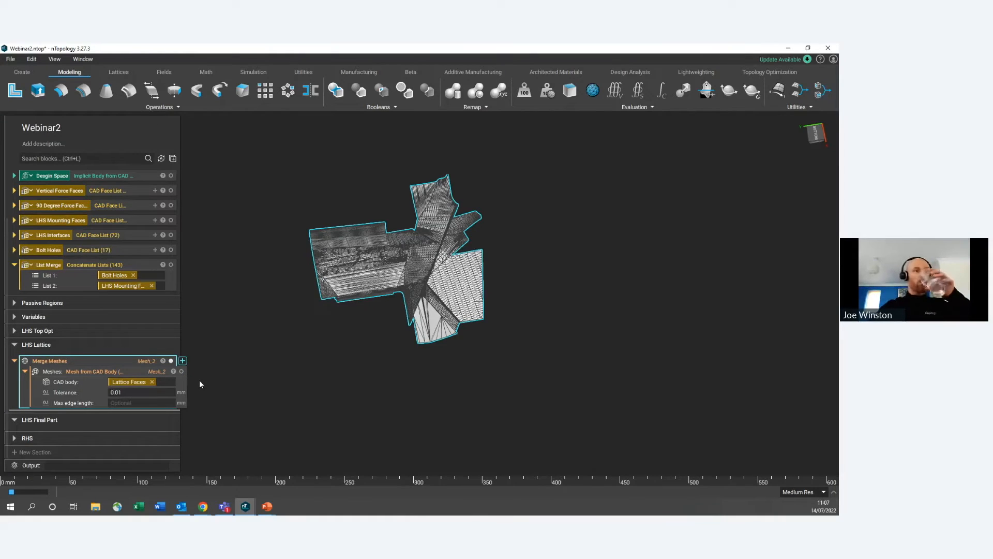
Step: Add a Voronoi Surface Lattice block below the Merge Meshes block in the LHS Lattice section
{"action": "mouse_move", "coordinate": [132, 364]}
{"action": "left_mouse_down"}
{"action": "mouse_move", "coordinate": [116, 408]}
{"action": "mouse_move", "coordinate": [112, 213]}
{"action": "mouse_move", "coordinate": [97, 158]}
{"action": "left_mouse_up"}
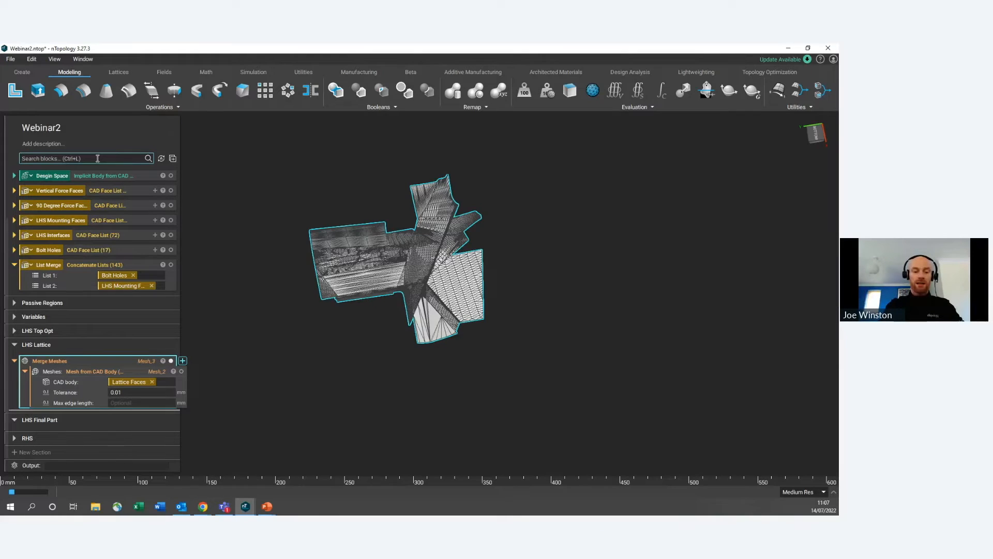
{"action": "type", "text": "surface"}
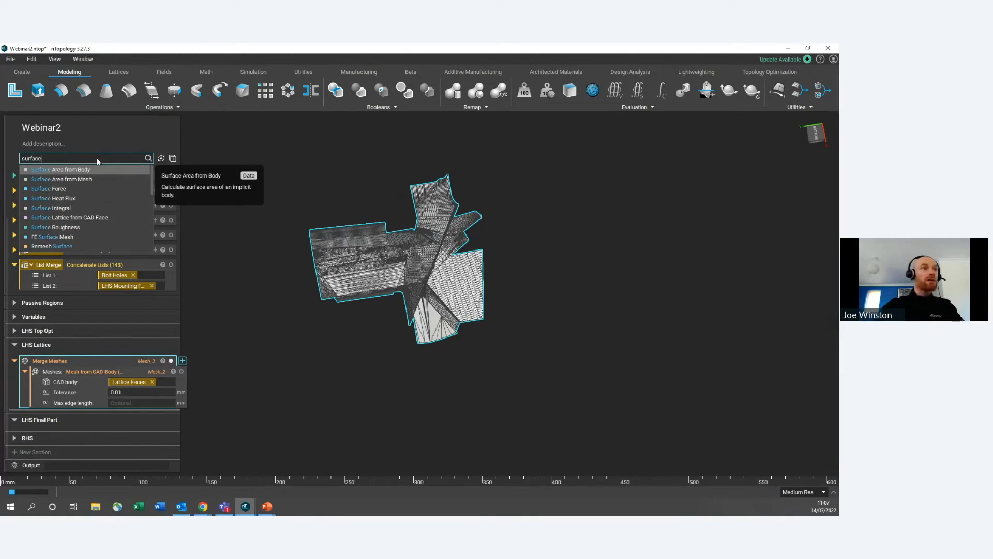
{"action": "type", "text": " la"}
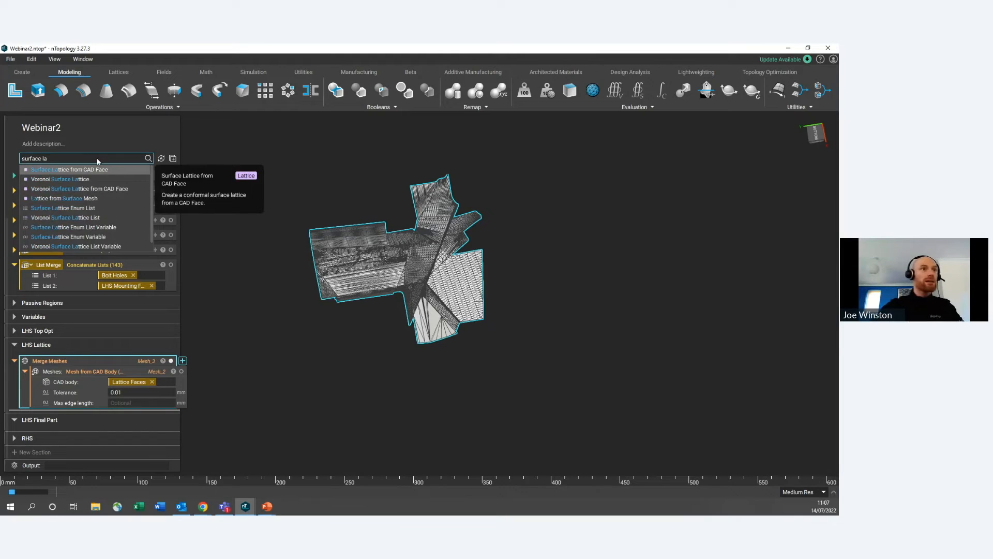
{"action": "left_click", "coordinate": [72, 179]}
{"action": "scroll", "coordinate": [162, 374], "scroll_direction": "down", "scroll_amount": 1}
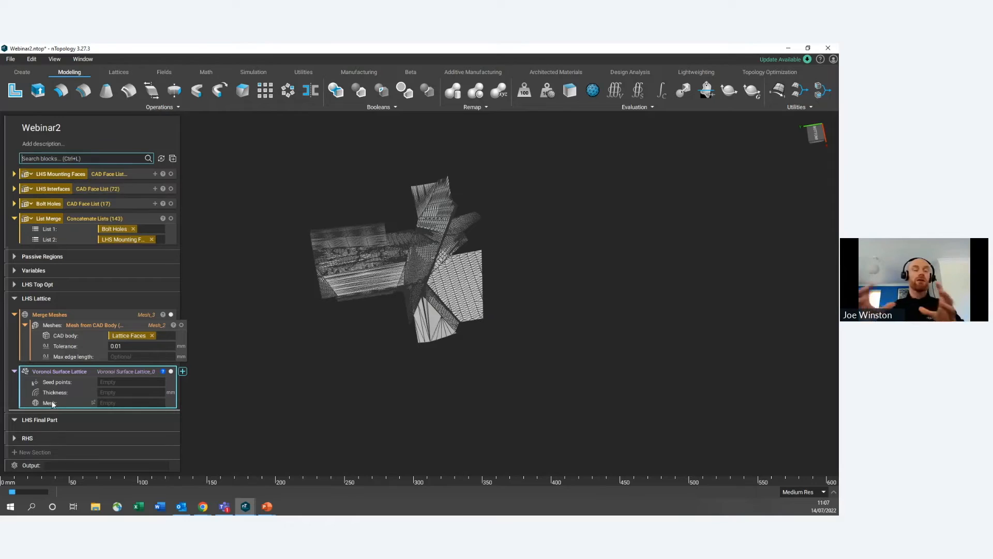
Step: Use a Random Points on Mesh block as the seed points input of the Voronoi Surface Lattice
{"action": "left_click", "coordinate": [126, 384]}
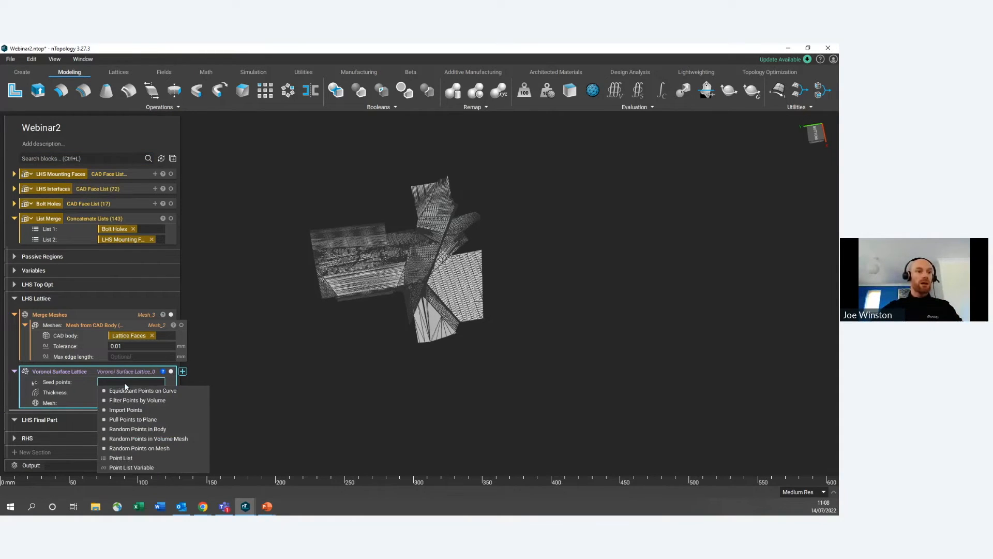
{"action": "left_click", "coordinate": [143, 448]}
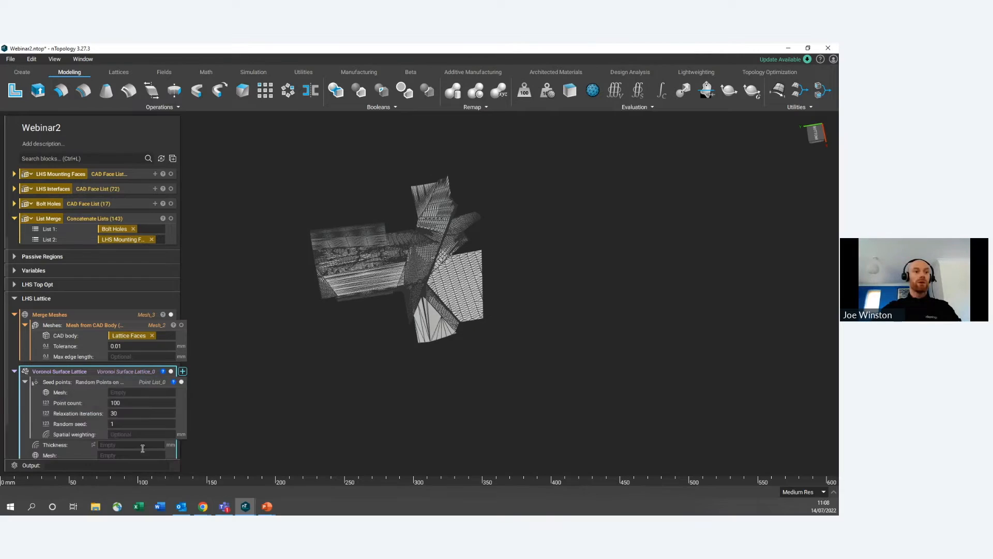
{"action": "scroll", "coordinate": [147, 407], "scroll_direction": "down", "scroll_amount": 1}
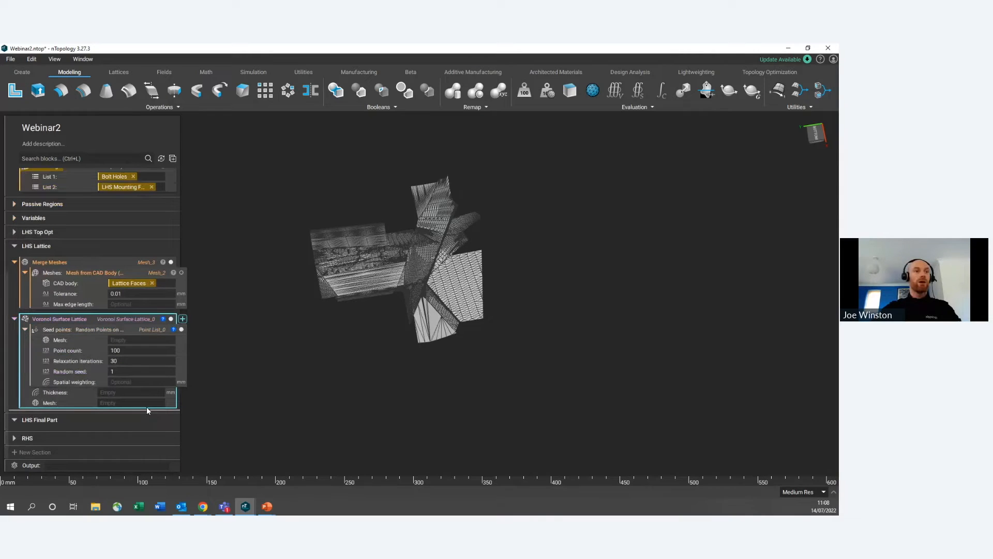
Step: Turn the Merge Meshes block into a variable named "Mesh for Lattice"
{"action": "right_click", "coordinate": [108, 259]}
{"action": "left_click", "coordinate": [144, 302]}
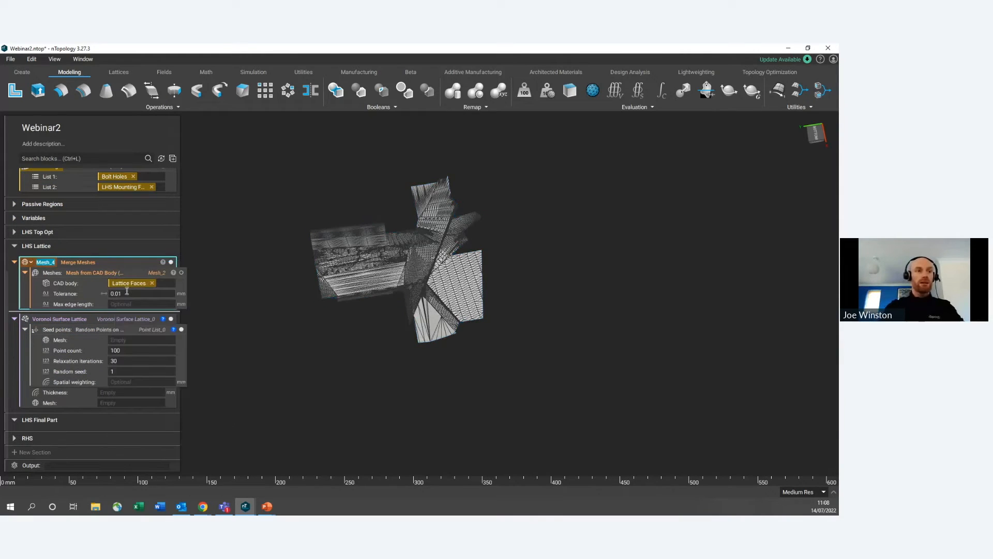
{"action": "type", "text": "Me"}
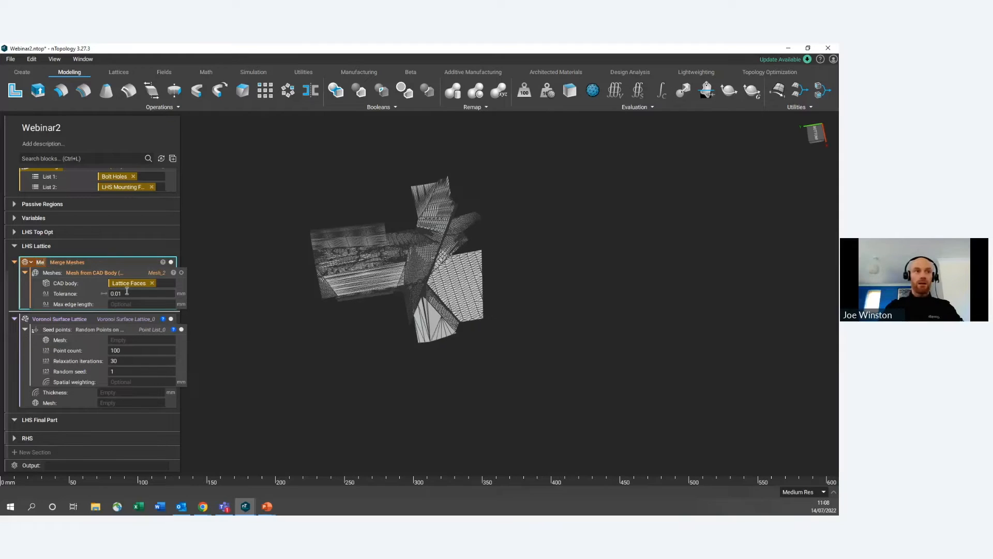
{"action": "type", "text": "sh for Lattice"}
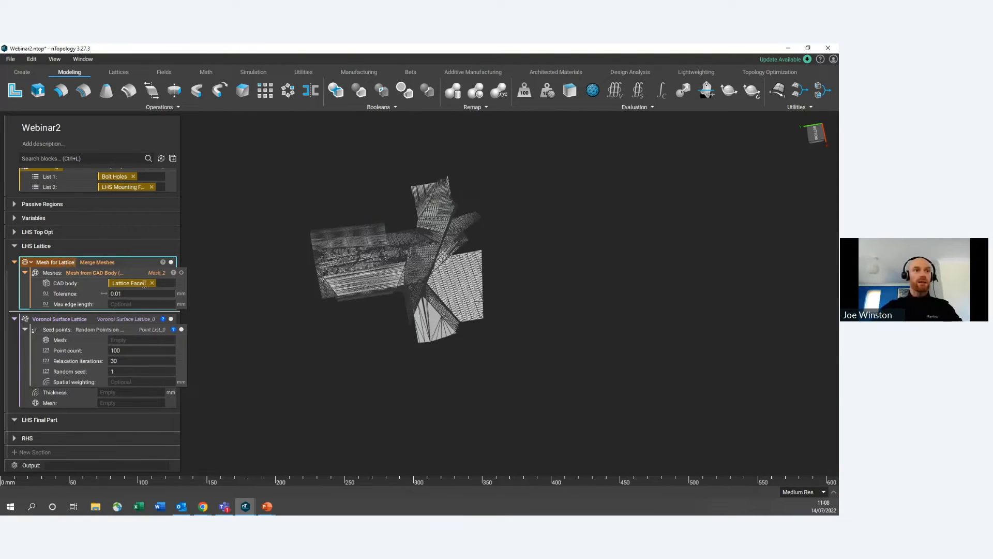
{"action": "key", "text": "Return"}
Step: Assign Mesh for Lattice to the mesh inputs of the random points and the Voronoi lattice, with a lattice thickness of 2 mm
{"action": "left_click_drag", "start_coordinate": [132, 261], "coordinate": [132, 341]}
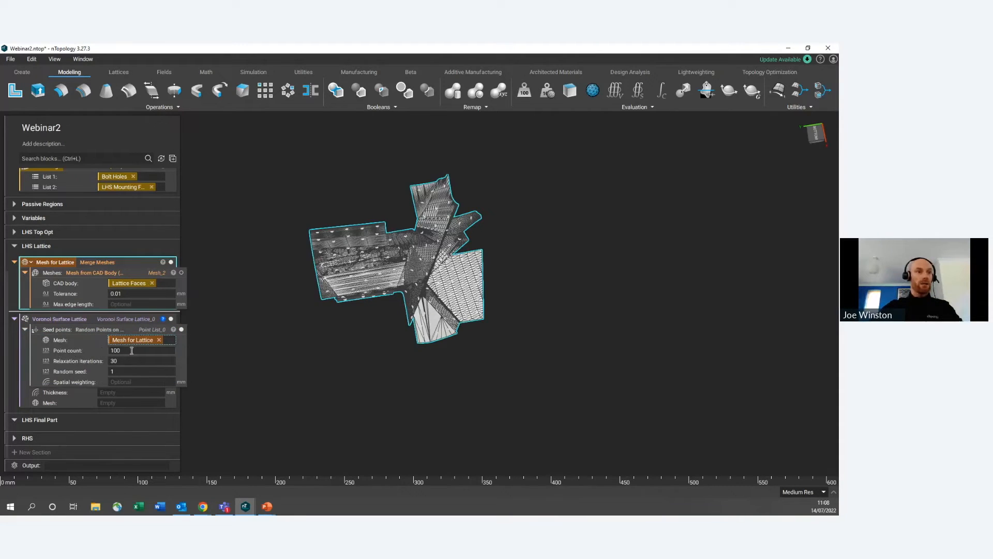
{"action": "left_click", "coordinate": [72, 350]}
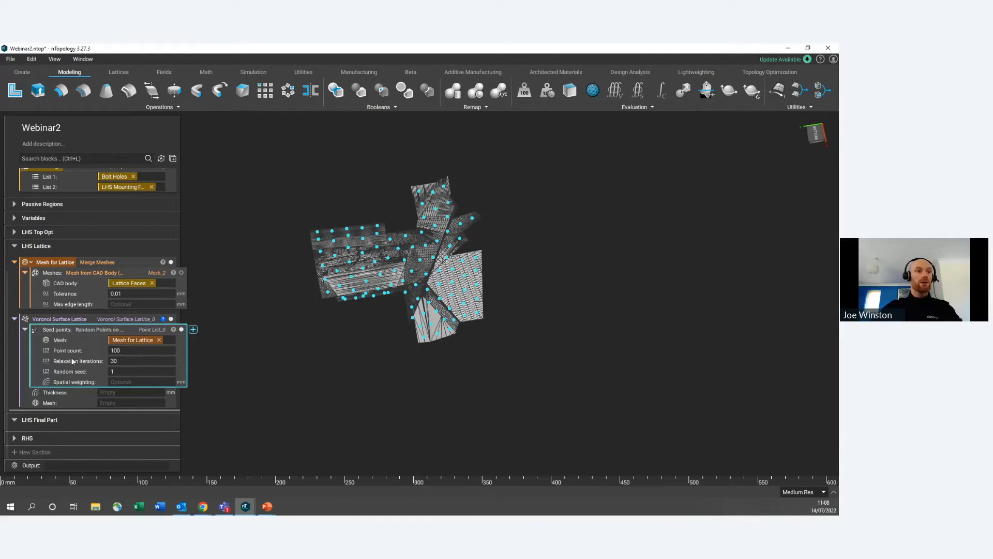
{"action": "left_click", "coordinate": [128, 392]}
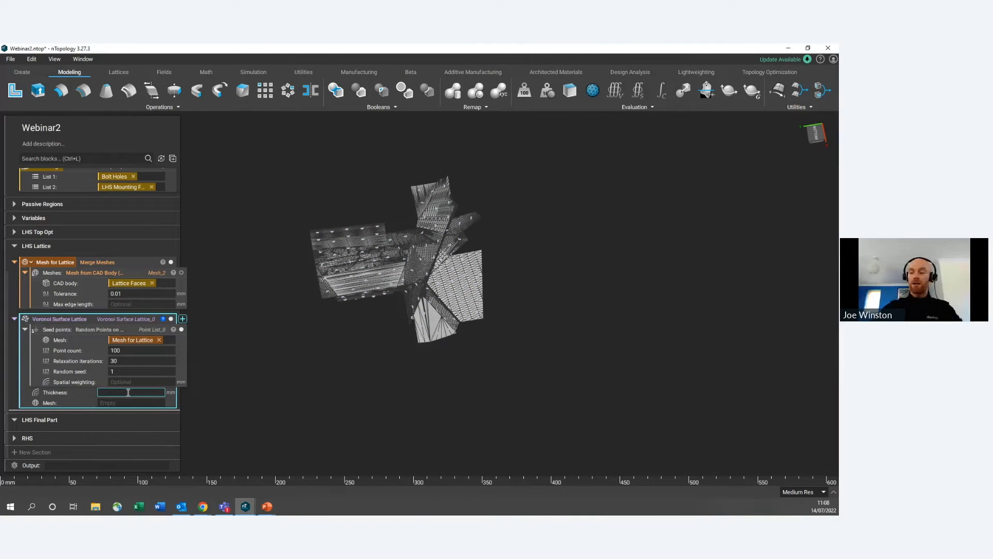
{"action": "type", "text": "2"}
{"action": "key", "text": "Return"}
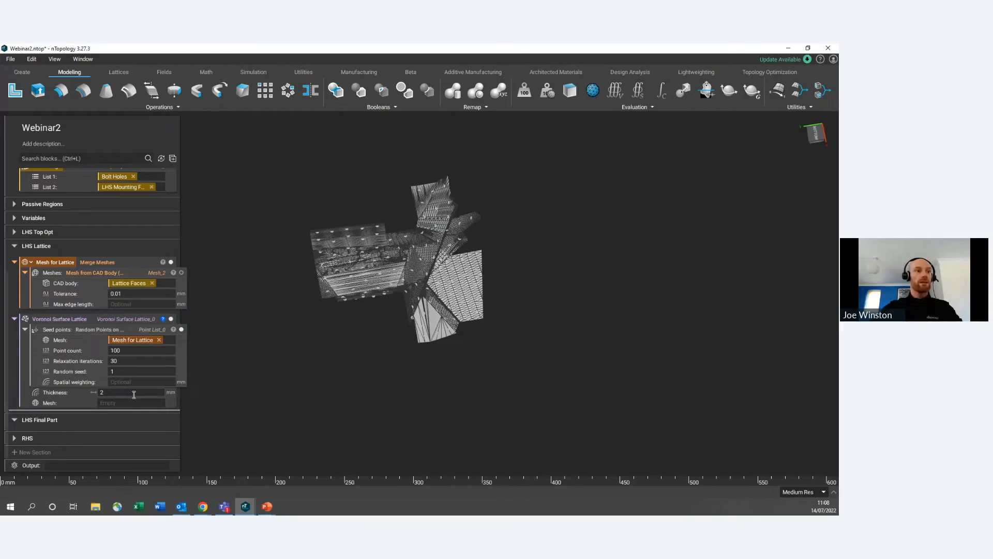
{"action": "left_click_drag", "start_coordinate": [113, 262], "coordinate": [126, 407]}
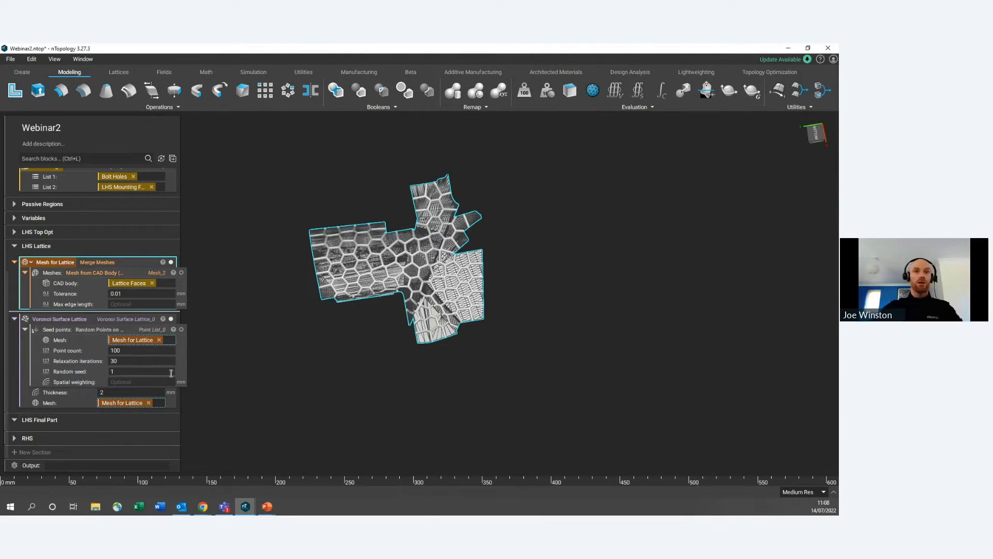
Step: Isolate the Voronoi surface lattice in the view and inspect its beams and cell pattern from different angles
{"action": "scroll", "coordinate": [384, 231], "scroll_direction": "up", "scroll_amount": 3}
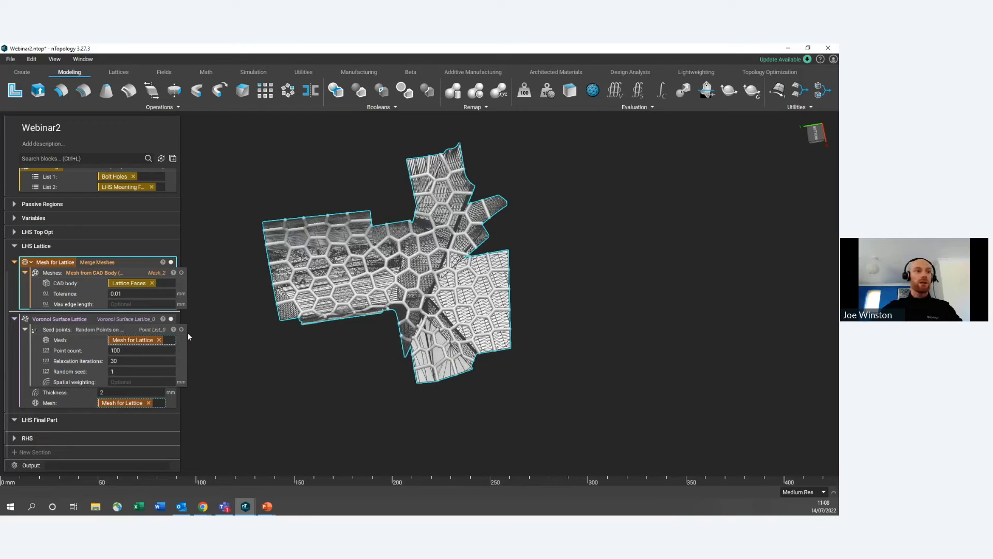
{"action": "left_click", "coordinate": [123, 320]}
{"action": "key", "text": "i"}
{"action": "scroll", "coordinate": [440, 224], "scroll_direction": "up", "scroll_amount": 3}
{"action": "right_click_drag", "start_coordinate": [394, 262], "coordinate": [385, 293]}
{"action": "scroll", "coordinate": [385, 291], "scroll_direction": "down", "scroll_amount": 3}
{"action": "middle_click_drag", "start_coordinate": [387, 292], "coordinate": [373, 262]}
{"action": "right_click_drag", "start_coordinate": [375, 264], "coordinate": [424, 241]}
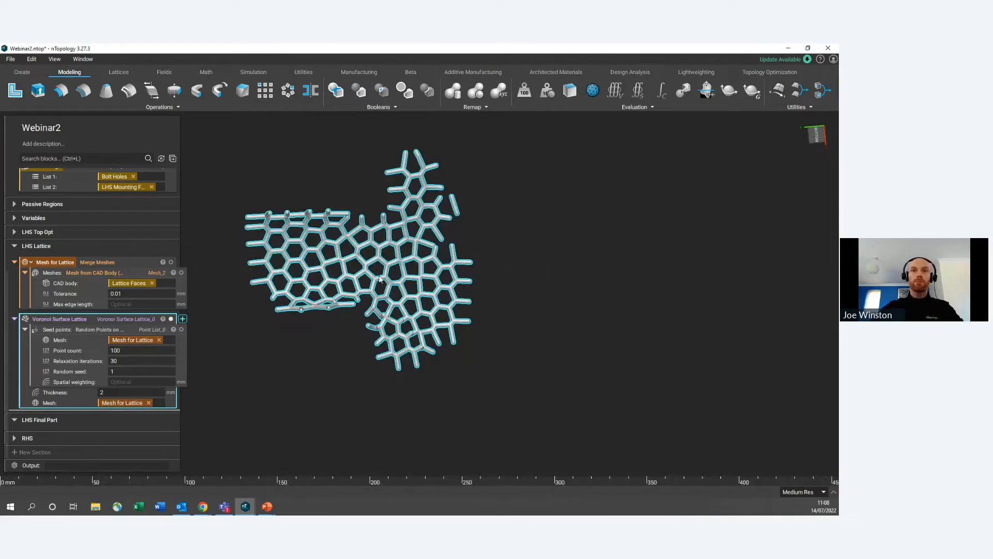
{"action": "scroll", "coordinate": [447, 229], "scroll_direction": "up", "scroll_amount": 5}
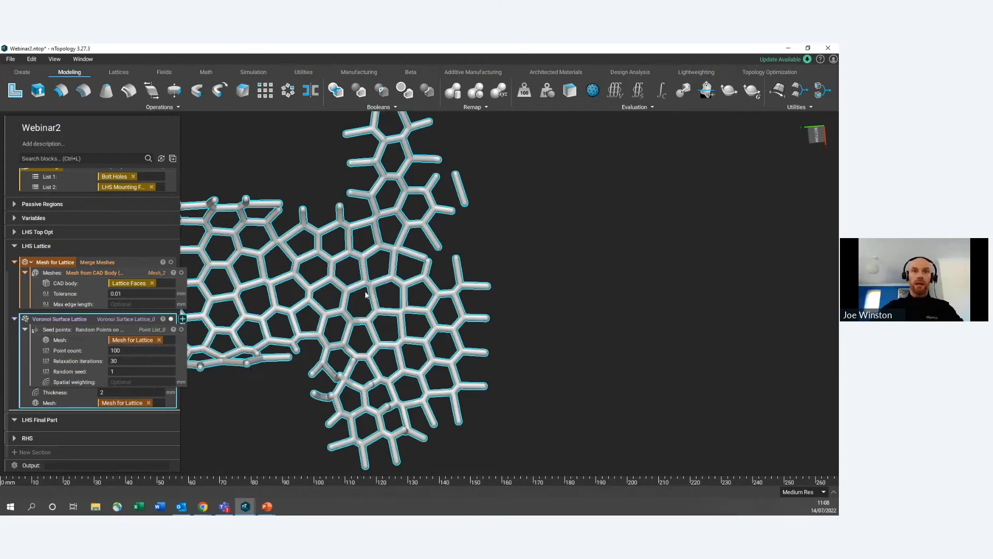
{"action": "scroll", "coordinate": [355, 279], "scroll_direction": "down", "scroll_amount": 2}
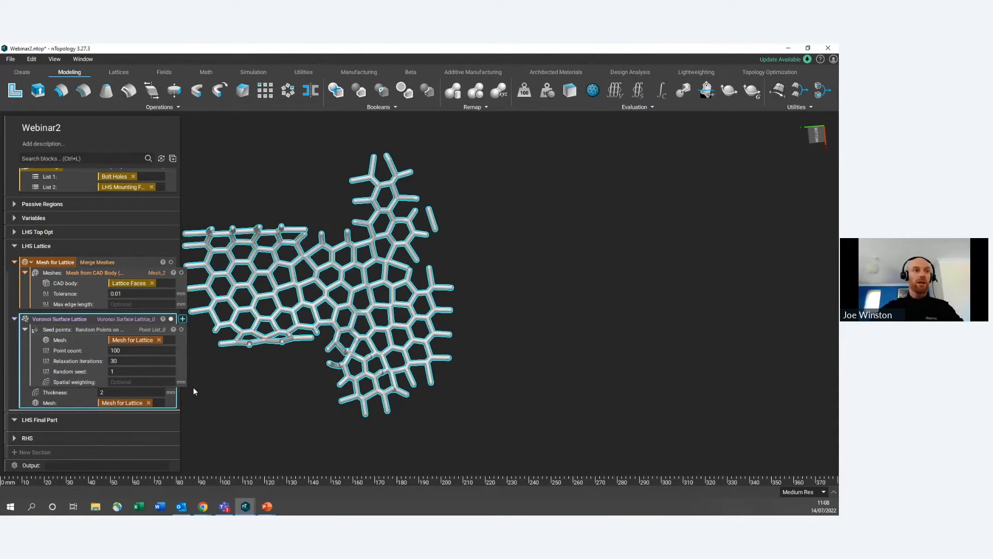
Step: Try a seed point count of 150 with random seeds 2 and 10 for the Voronoi lattice
{"action": "double_click", "coordinate": [128, 351]}
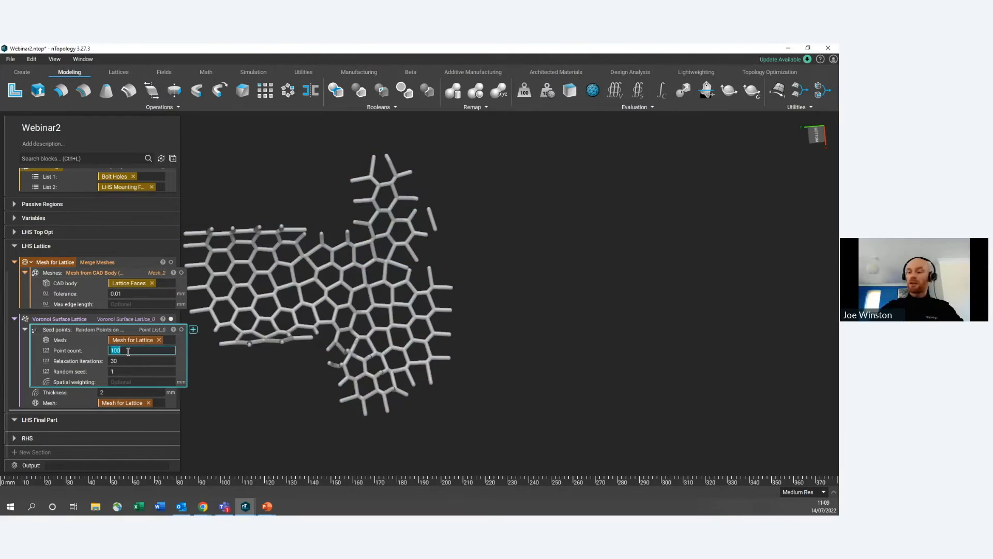
{"action": "type", "text": "150"}
{"action": "key", "text": "Return"}
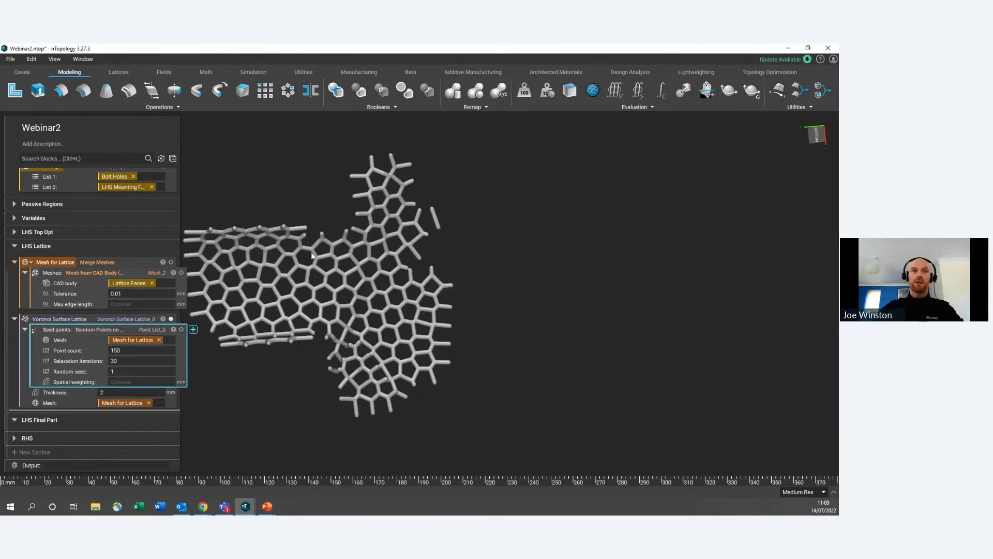
{"action": "double_click", "coordinate": [129, 370]}
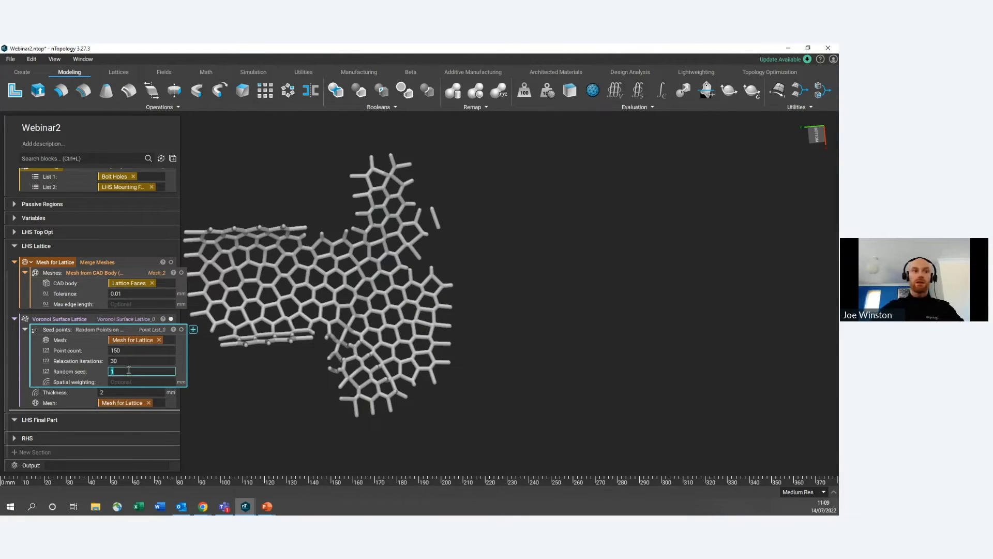
{"action": "type", "text": "2"}
{"action": "key", "text": "Return"}
{"action": "double_click", "coordinate": [129, 370]}
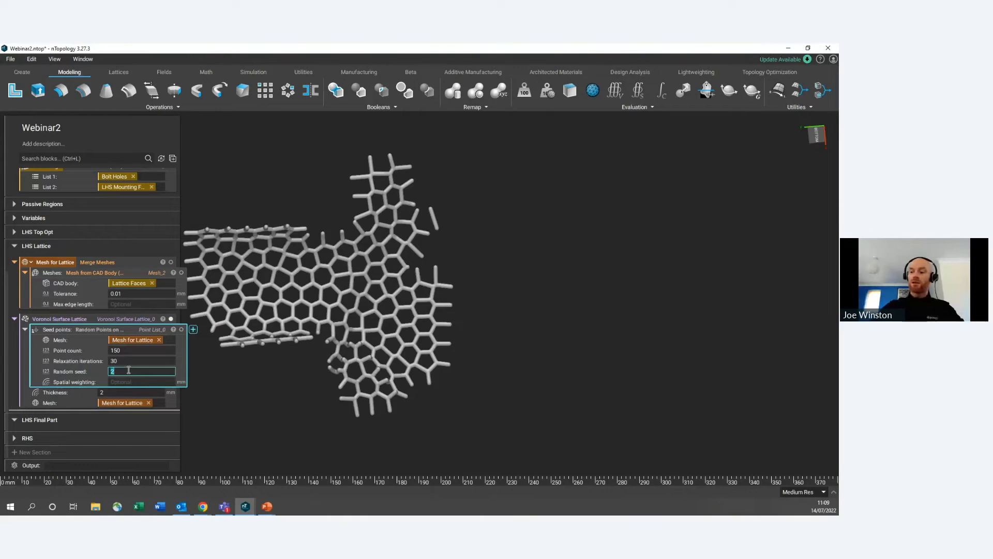
{"action": "type", "text": "10"}
{"action": "key", "text": "Return"}
Step: Set the random seed of the seed points to 50 and the point count to 175, and check the lattice
{"action": "double_click", "coordinate": [128, 370]}
{"action": "type", "text": "50"}
{"action": "key", "text": "Return"}
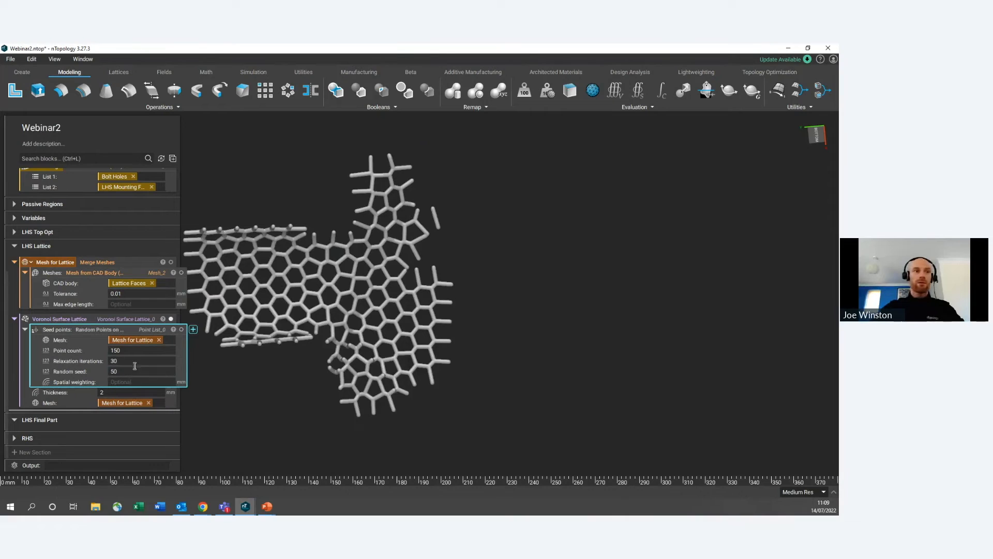
{"action": "double_click", "coordinate": [134, 352]}
{"action": "type", "text": "175"}
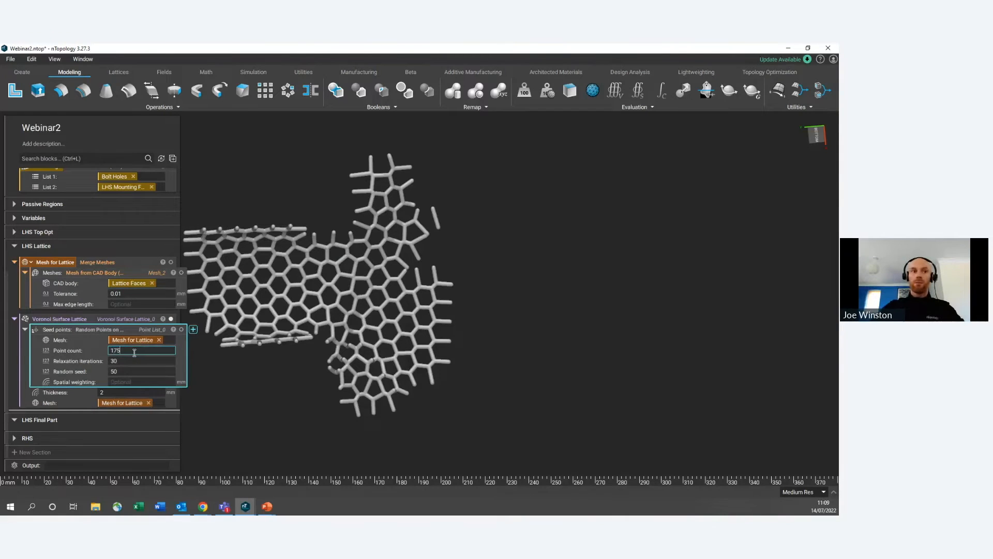
{"action": "key", "text": "BackSpace"}
{"action": "key", "text": "Return"}
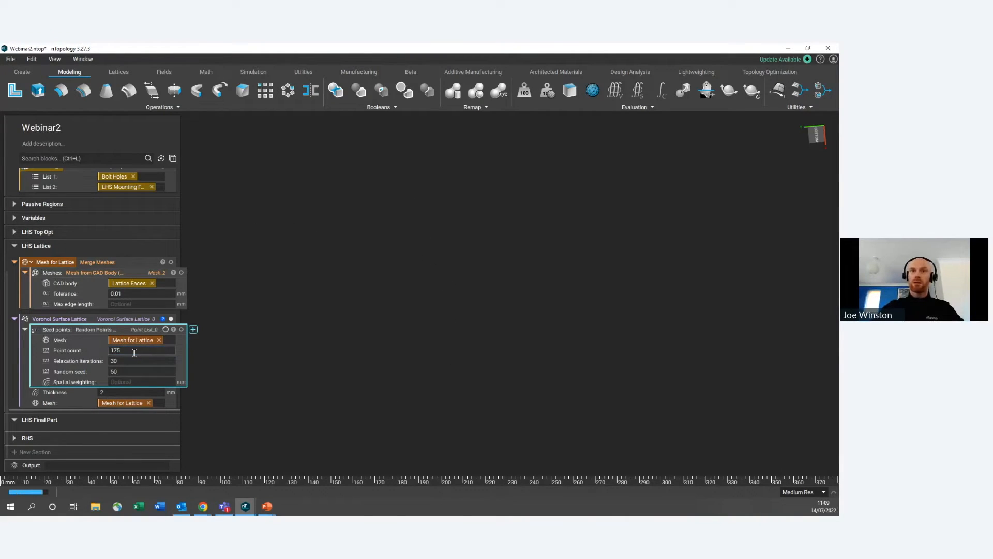
{"action": "scroll", "coordinate": [454, 268], "scroll_direction": "down", "scroll_amount": 3}
{"action": "scroll", "coordinate": [424, 251], "scroll_direction": "up", "scroll_amount": 6}
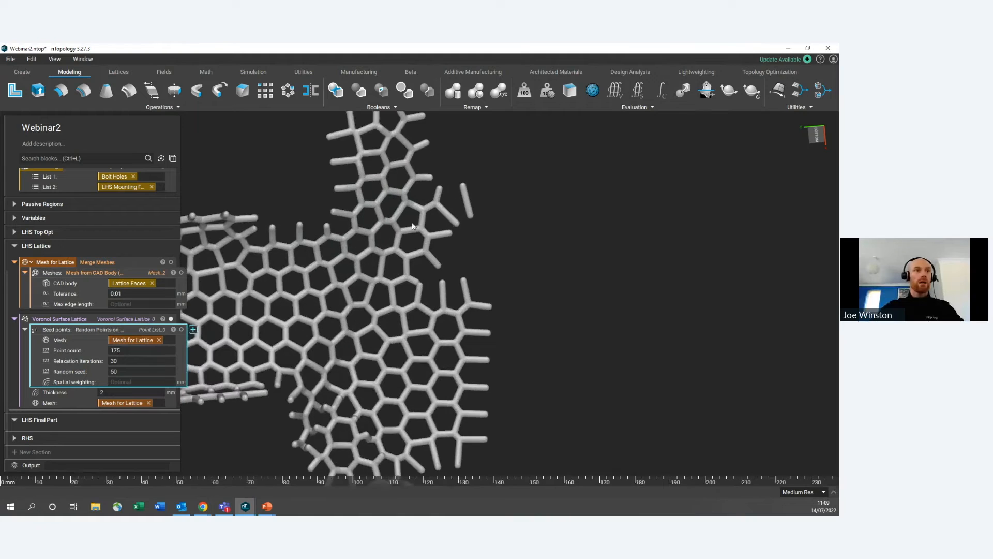
{"action": "scroll", "coordinate": [422, 230], "scroll_direction": "down", "scroll_amount": 2}
Step: Display the Lattice Faces list together with the LHS Clamp part around the notched outer edge
{"action": "scroll", "coordinate": [141, 256], "scroll_direction": "up", "scroll_amount": 3}
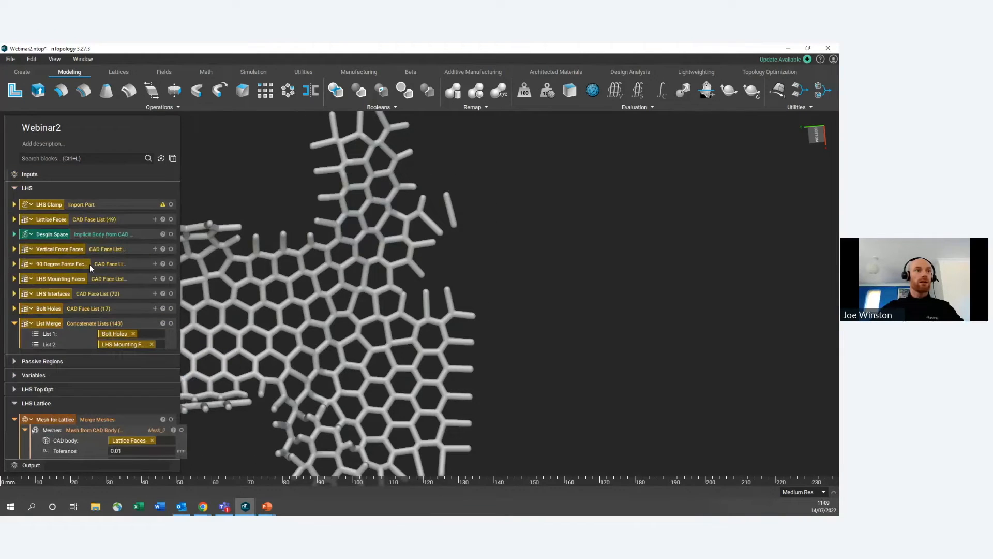
{"action": "left_click", "coordinate": [122, 215]}
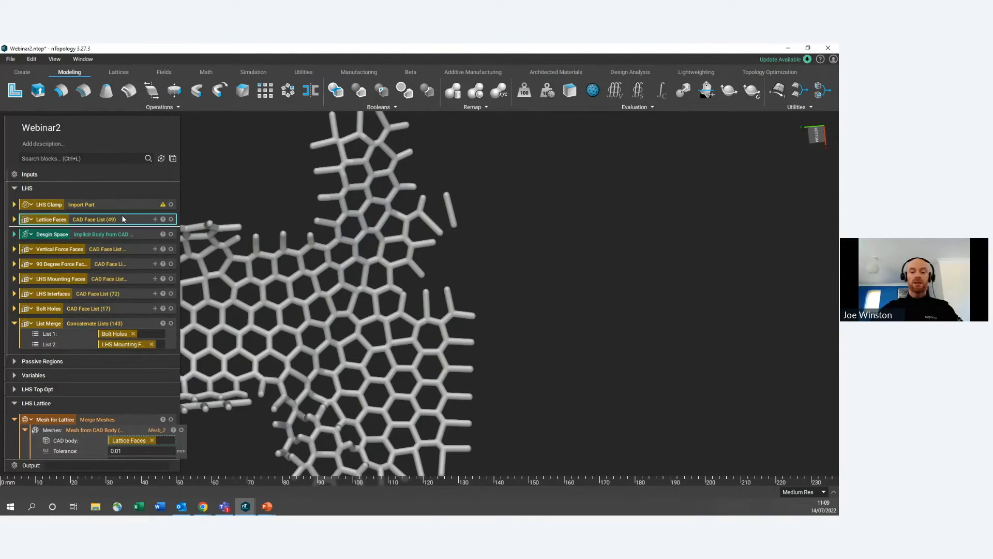
{"action": "scroll", "coordinate": [473, 230], "scroll_direction": "up", "scroll_amount": 3}
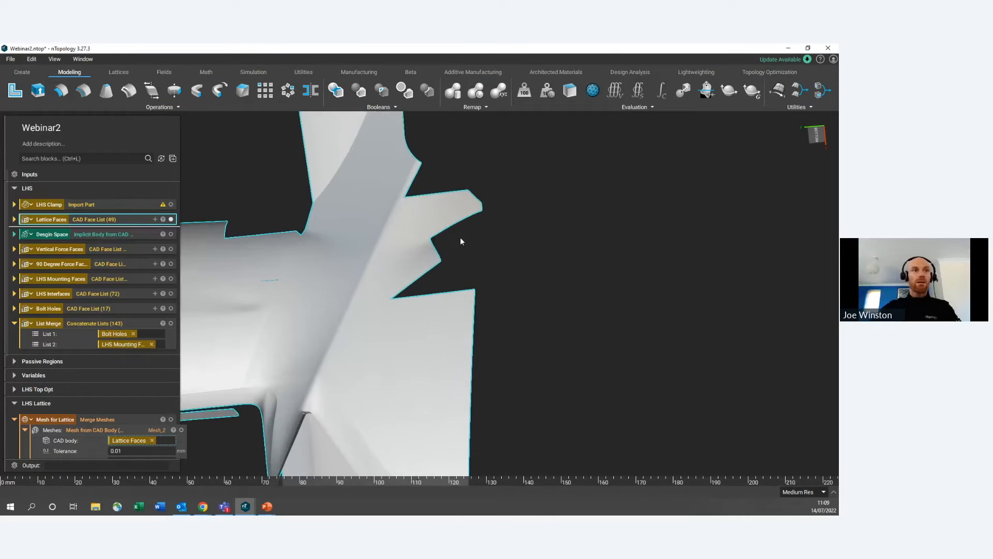
{"action": "left_click", "coordinate": [171, 205]}
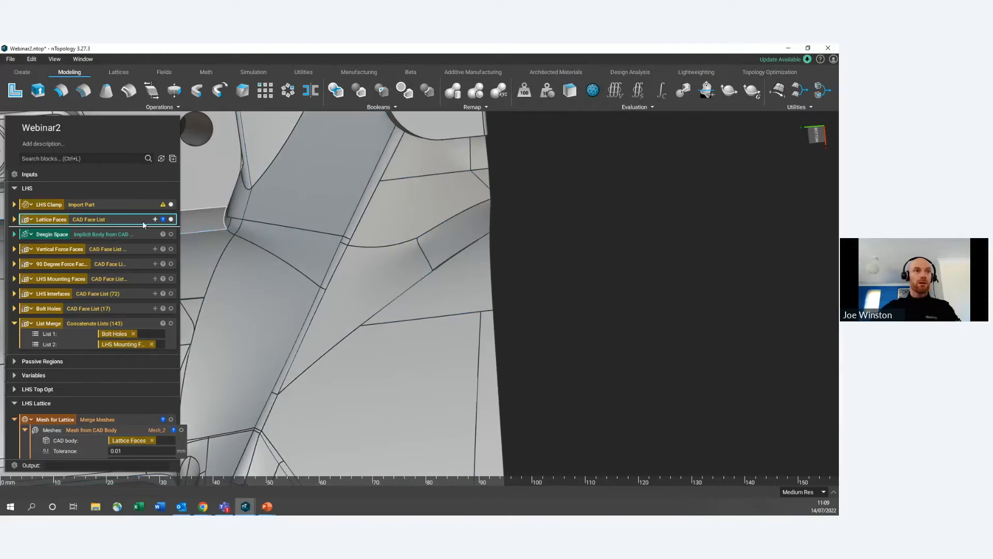
Step: Add the missing clamp face at the notched outer edge to the Lattice Faces list as a new entry, and collapse the list
{"action": "left_click", "coordinate": [14, 220]}
{"action": "scroll", "coordinate": [100, 346], "scroll_direction": "down", "scroll_amount": 5}
{"action": "scroll", "coordinate": [101, 355], "scroll_direction": "down", "scroll_amount": 5}
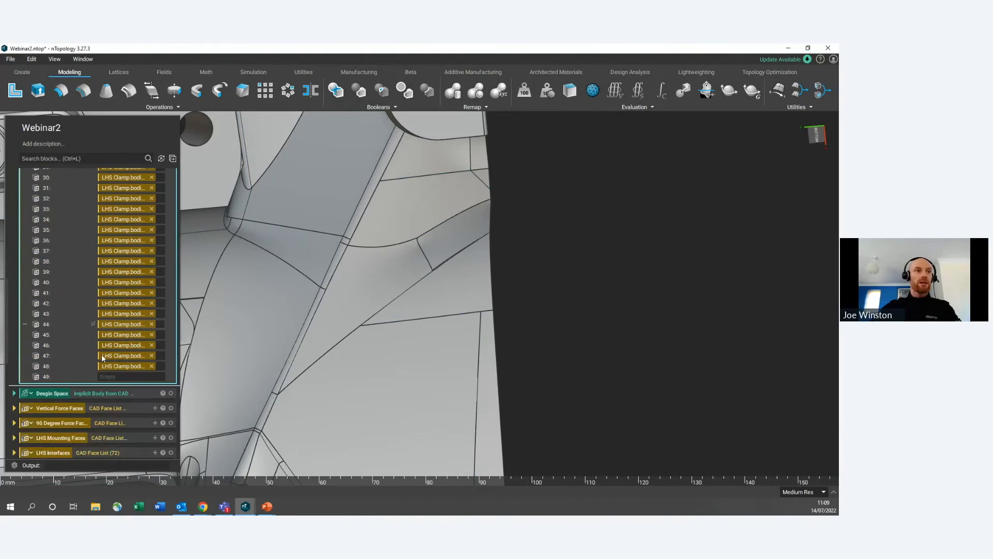
{"action": "left_click", "coordinate": [96, 247]}
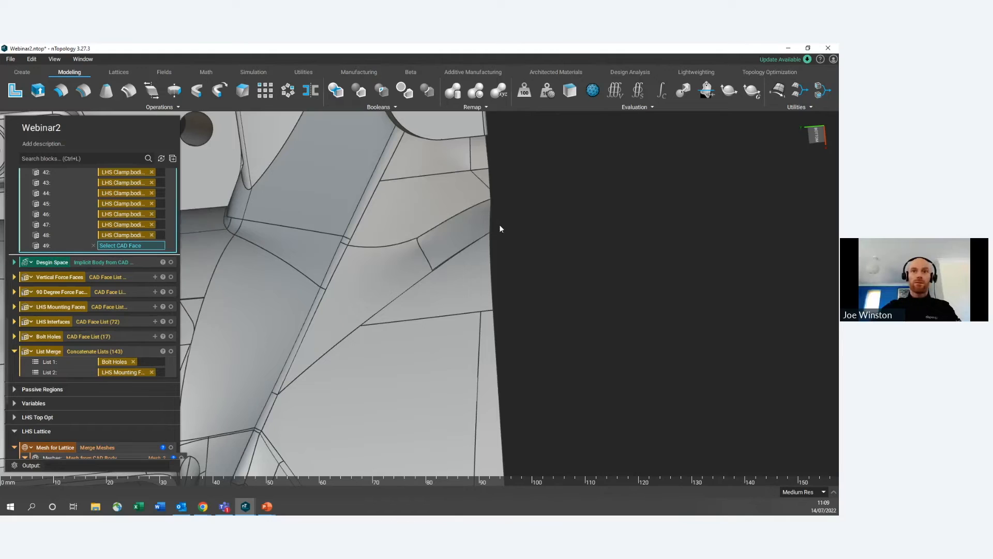
{"action": "left_click", "coordinate": [474, 226]}
{"action": "scroll", "coordinate": [117, 297], "scroll_direction": "up", "scroll_amount": 10}
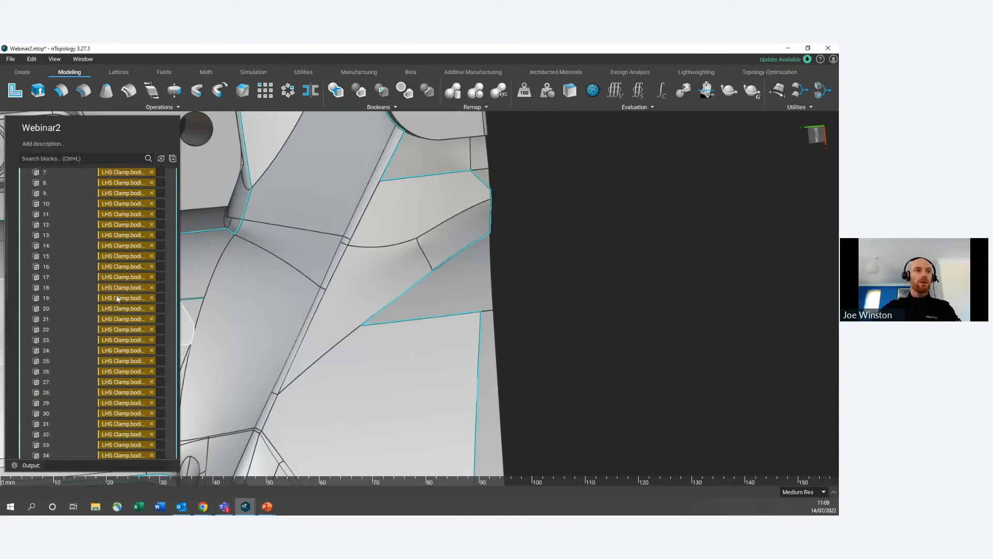
{"action": "double_click", "coordinate": [116, 219]}
{"action": "scroll", "coordinate": [127, 261], "scroll_direction": "down", "scroll_amount": 3}
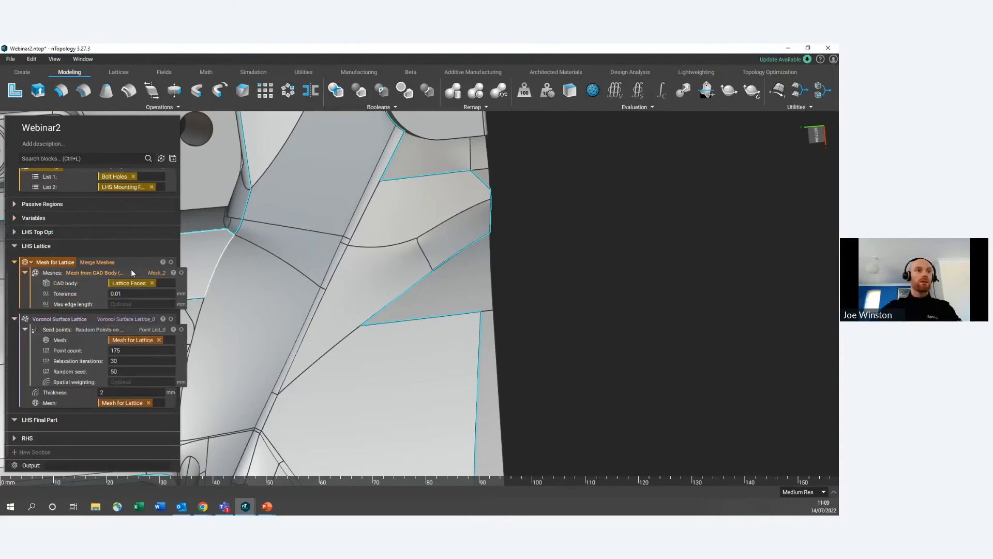
Step: Display the Voronoi surface lattice and examine the strut junctions and the notched outer edge up close
{"action": "left_click", "coordinate": [126, 261]}
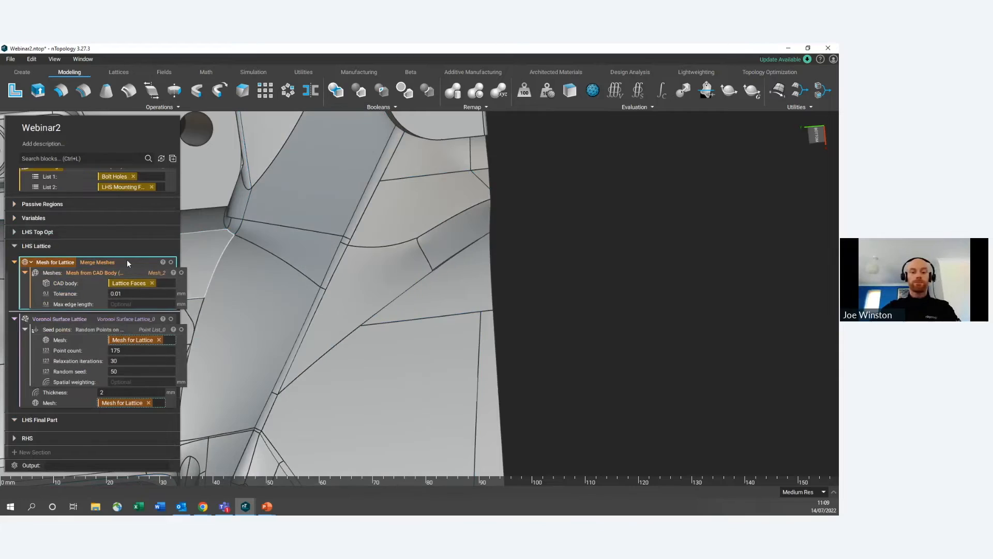
{"action": "left_click", "coordinate": [120, 317]}
{"action": "scroll", "coordinate": [405, 245], "scroll_direction": "down", "scroll_amount": 3}
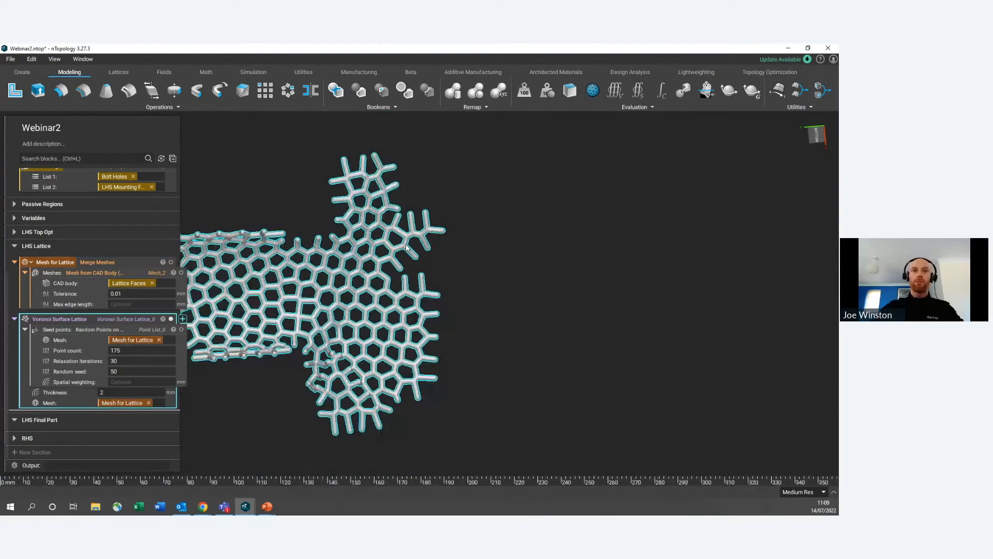
{"action": "scroll", "coordinate": [405, 245], "scroll_direction": "down", "scroll_amount": 2}
{"action": "right_click_drag", "start_coordinate": [405, 245], "coordinate": [446, 243]}
{"action": "scroll", "coordinate": [445, 243], "scroll_direction": "up", "scroll_amount": 5}
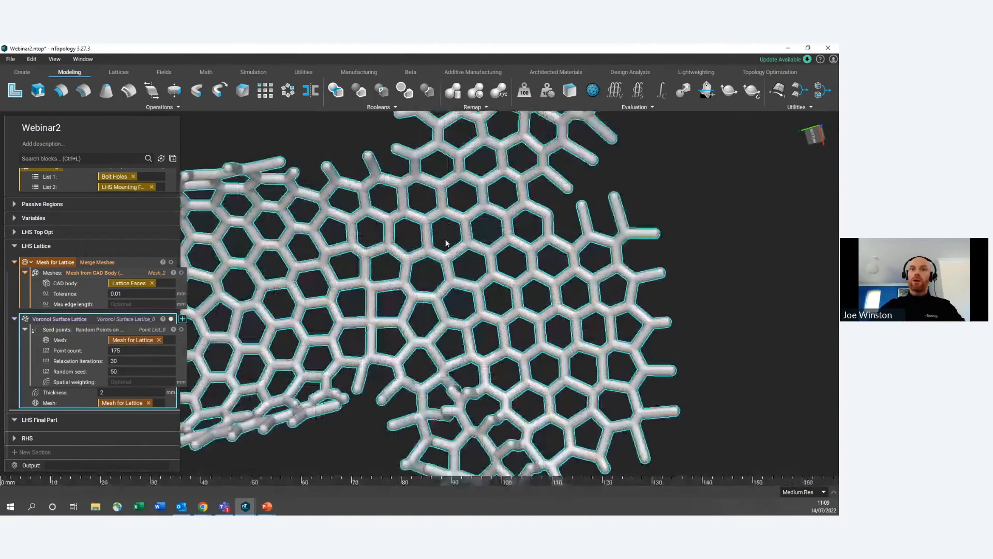
{"action": "scroll", "coordinate": [454, 224], "scroll_direction": "up", "scroll_amount": 3}
{"action": "scroll", "coordinate": [455, 223], "scroll_direction": "up", "scroll_amount": 3}
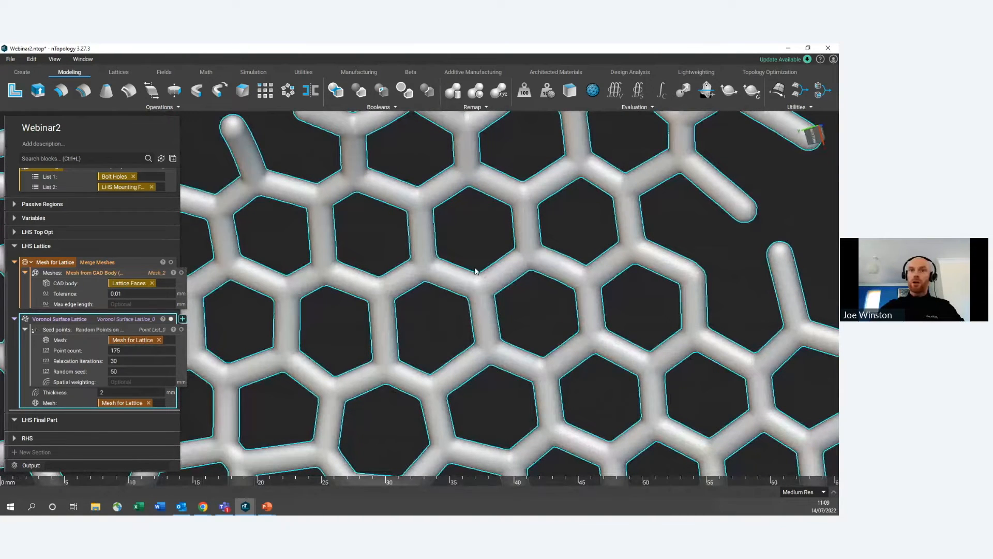
{"action": "scroll", "coordinate": [502, 268], "scroll_direction": "down", "scroll_amount": 1}
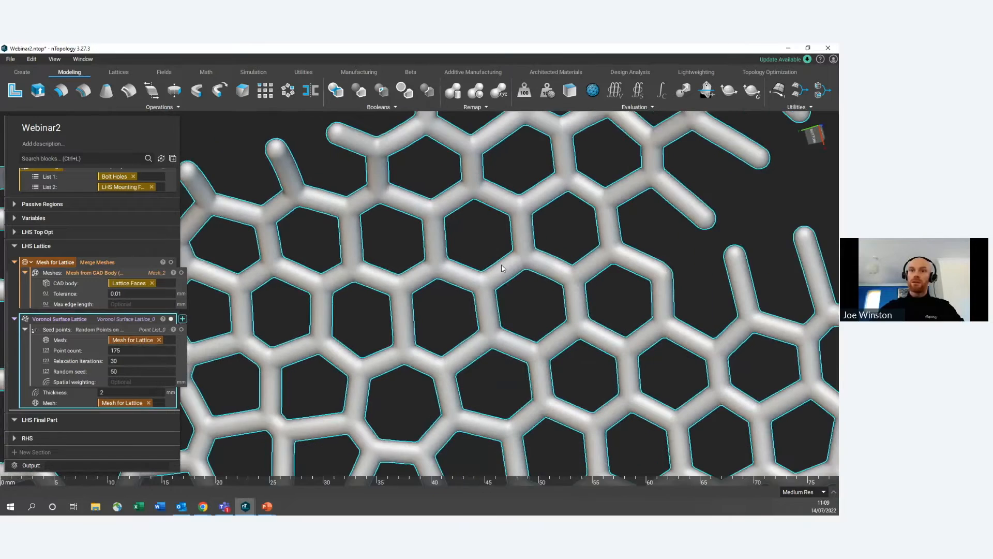
{"action": "scroll", "coordinate": [502, 268], "scroll_direction": "down", "scroll_amount": 1}
{"action": "scroll", "coordinate": [437, 285], "scroll_direction": "down", "scroll_amount": 1}
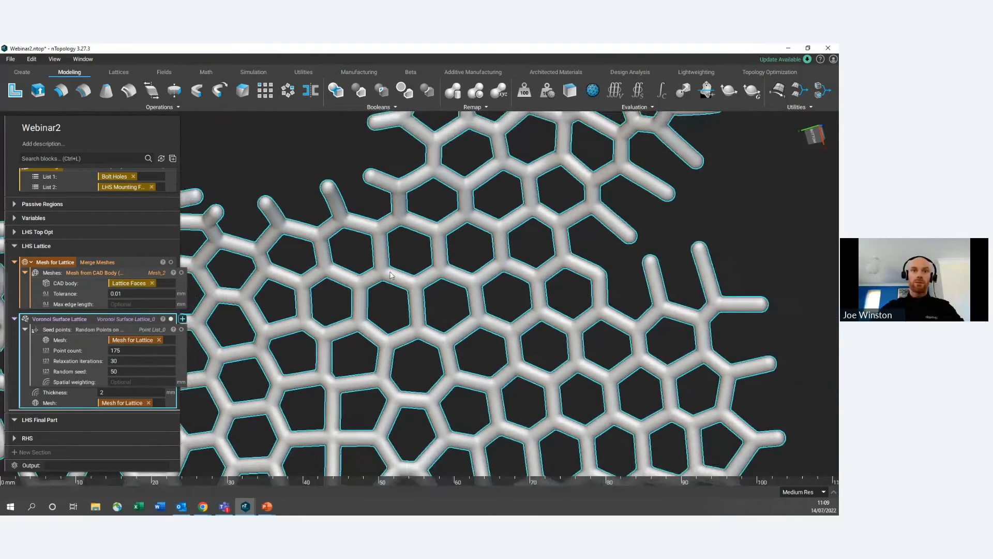
{"action": "scroll", "coordinate": [446, 232], "scroll_direction": "down", "scroll_amount": 3}
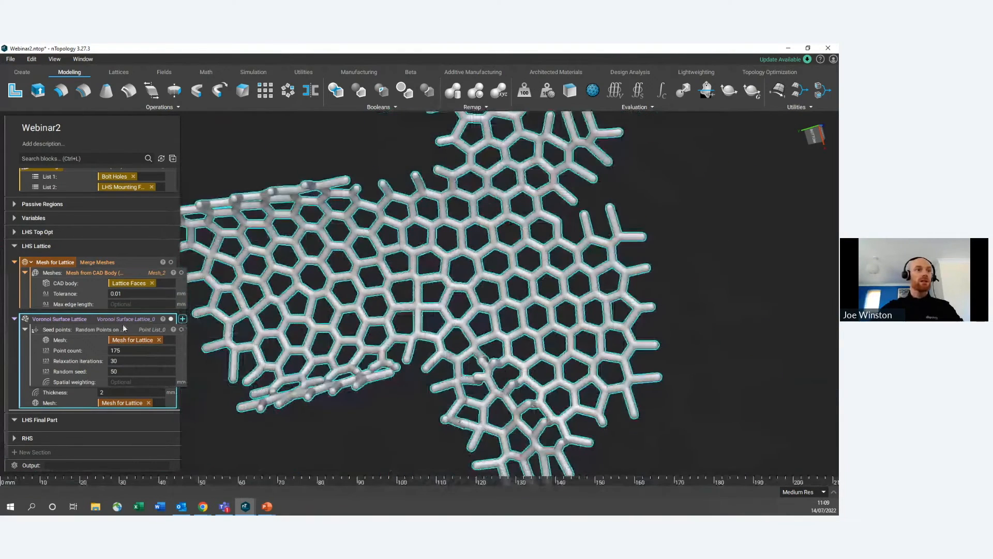
Step: Add a Smoothen Body block to the LHS Lattice section with the Voronoi surface lattice as its body
{"action": "left_click", "coordinate": [98, 319]}
{"action": "left_click", "coordinate": [105, 159]}
{"action": "type", "text": "smo"}
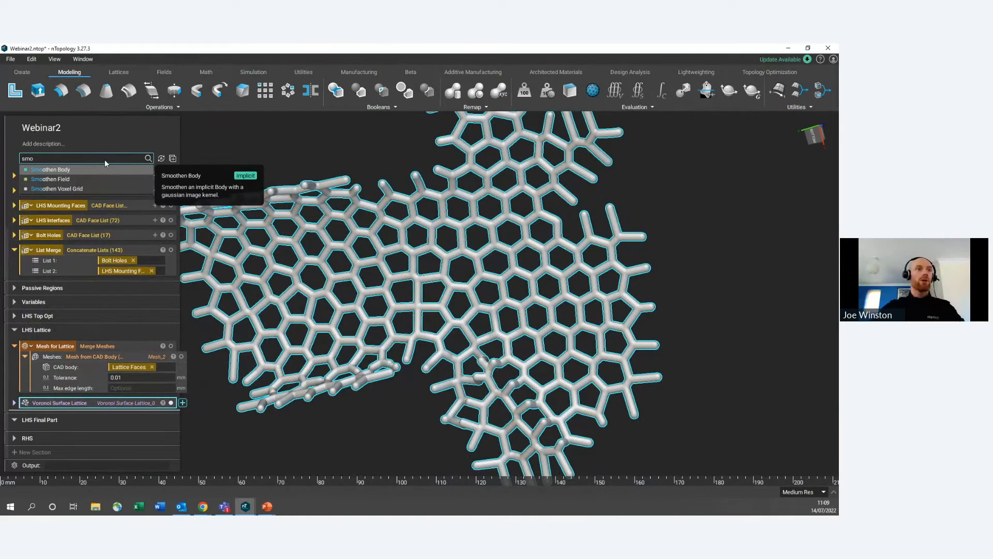
{"action": "left_click", "coordinate": [101, 169]}
{"action": "left_click_drag", "start_coordinate": [117, 336], "coordinate": [121, 361]}
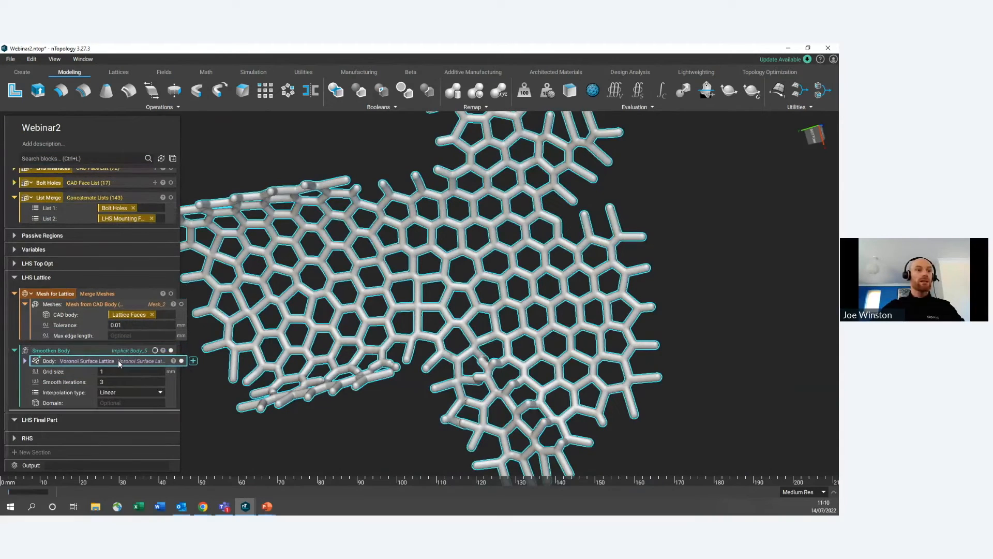
Step: Set the smoothing to cubic interpolation, 1 smooth iteration and a 0.5 mm grid size, and check the smoothed lattice
{"action": "left_click", "coordinate": [124, 392]}
{"action": "left_click", "coordinate": [124, 400]}
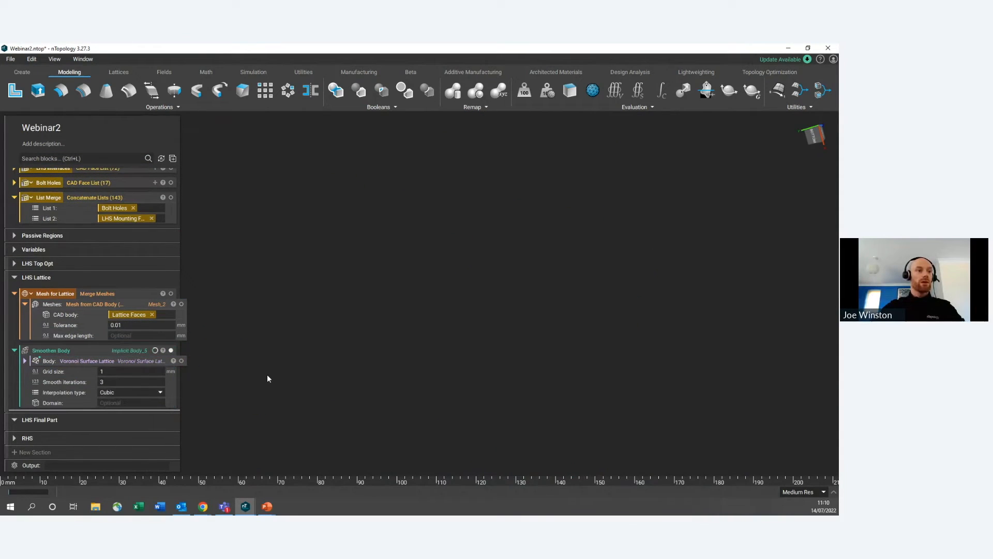
{"action": "double_click", "coordinate": [118, 381]}
{"action": "type", "text": "1"}
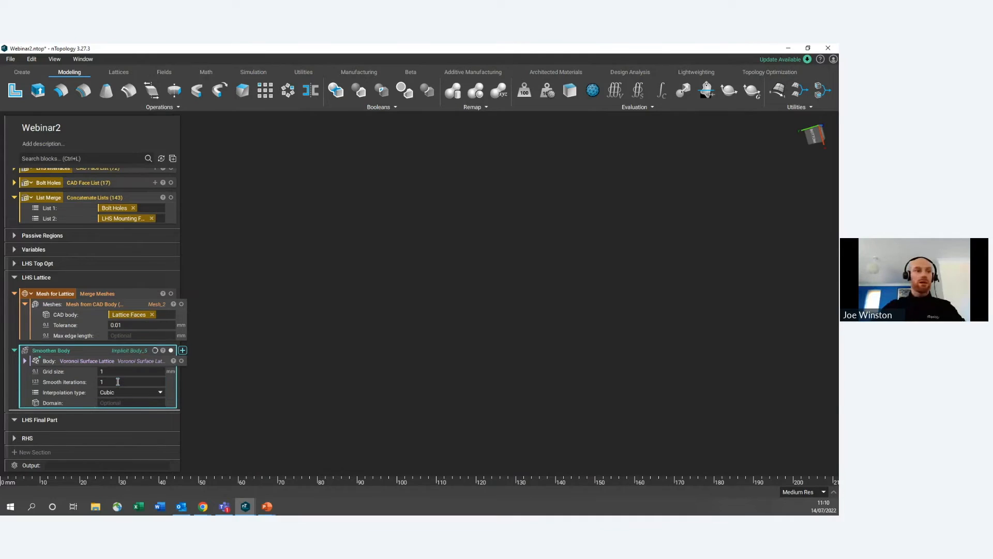
{"action": "double_click", "coordinate": [123, 371]}
{"action": "type", "text": ".5"}
{"action": "key", "text": "Return"}
{"action": "scroll", "coordinate": [438, 258], "scroll_direction": "down", "scroll_amount": 2}
{"action": "mouse_move", "coordinate": [437, 258]}
{"action": "right_mouse_down"}
{"action": "mouse_move", "coordinate": [498, 199]}
{"action": "mouse_move", "coordinate": [523, 259]}
{"action": "right_mouse_up"}
{"action": "scroll", "coordinate": [359, 283], "scroll_direction": "up", "scroll_amount": 3}
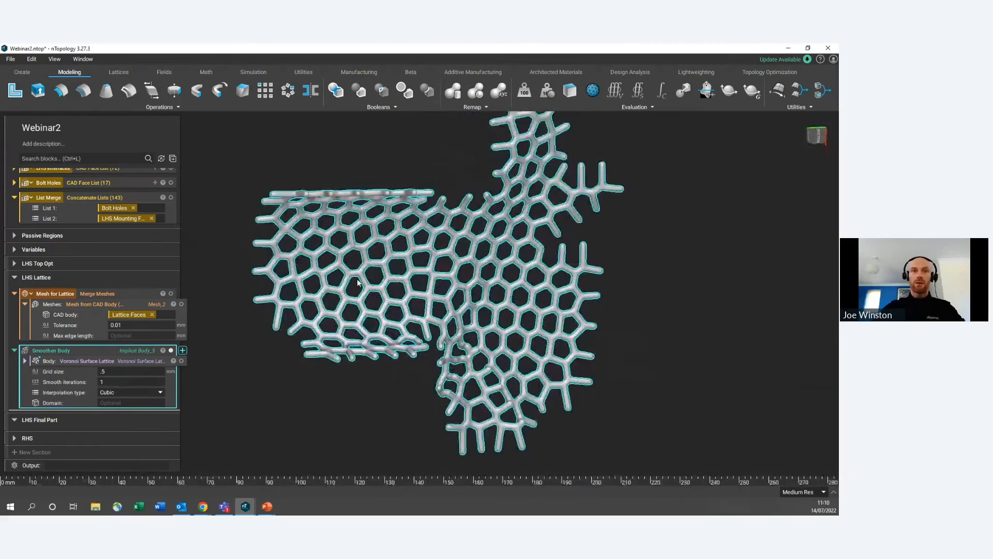
{"action": "scroll", "coordinate": [359, 283], "scroll_direction": "up", "scroll_amount": 5}
{"action": "right_click_drag", "start_coordinate": [359, 283], "coordinate": [363, 256]}
{"action": "scroll", "coordinate": [362, 256], "scroll_direction": "down", "scroll_amount": 6}
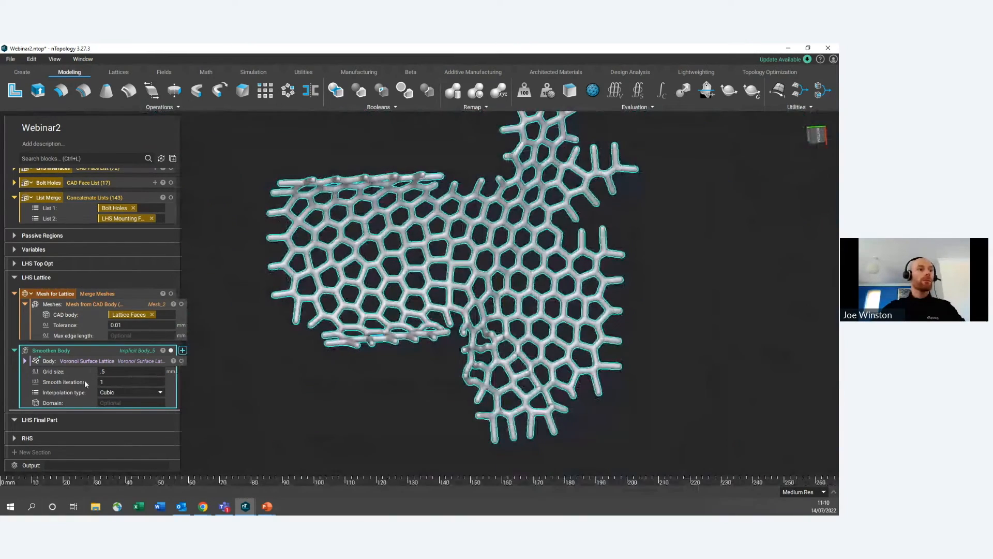
Step: Turn the lattice's point count and thickness inputs into variables, and change the Thickness variable's type to Scalar Field
{"action": "left_click", "coordinate": [25, 360]}
{"action": "scroll", "coordinate": [72, 353], "scroll_direction": "down", "scroll_amount": 3}
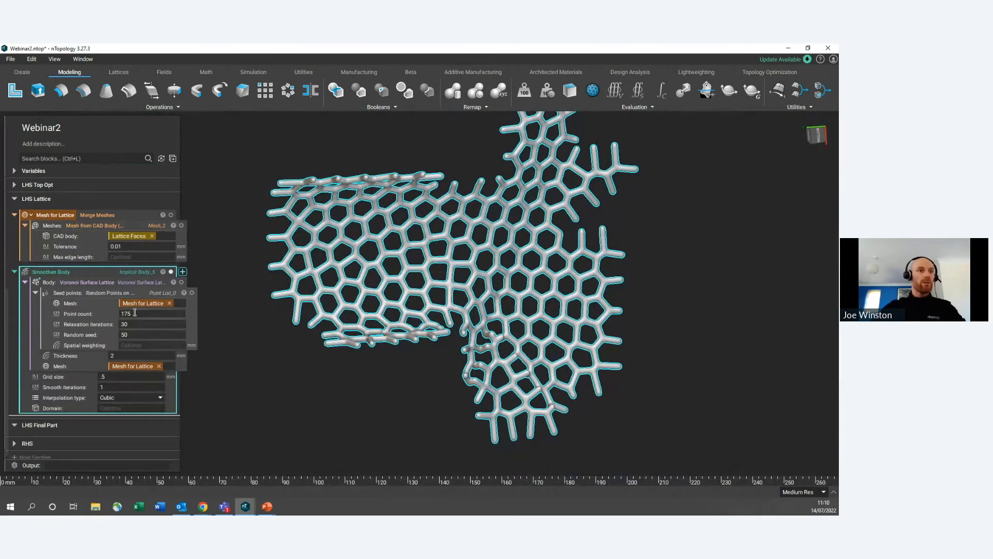
{"action": "left_click_drag", "start_coordinate": [89, 315], "coordinate": [113, 325]}
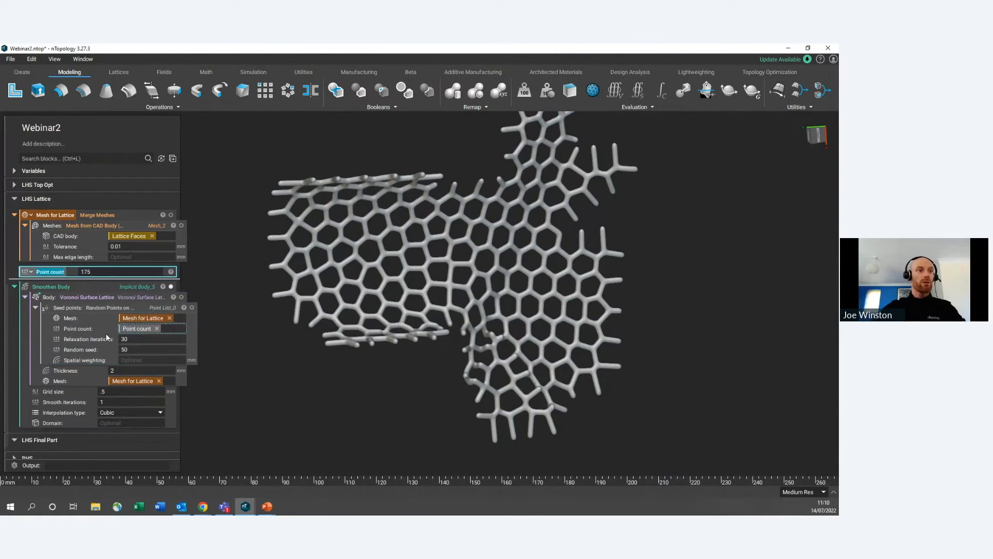
{"action": "right_click", "coordinate": [68, 372]}
{"action": "left_click", "coordinate": [100, 381]}
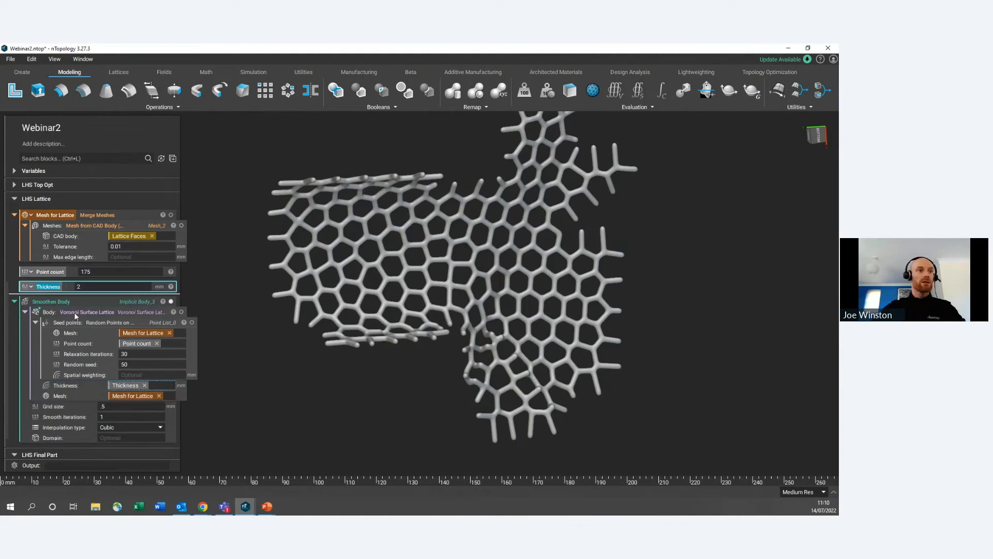
{"action": "left_click", "coordinate": [29, 287]}
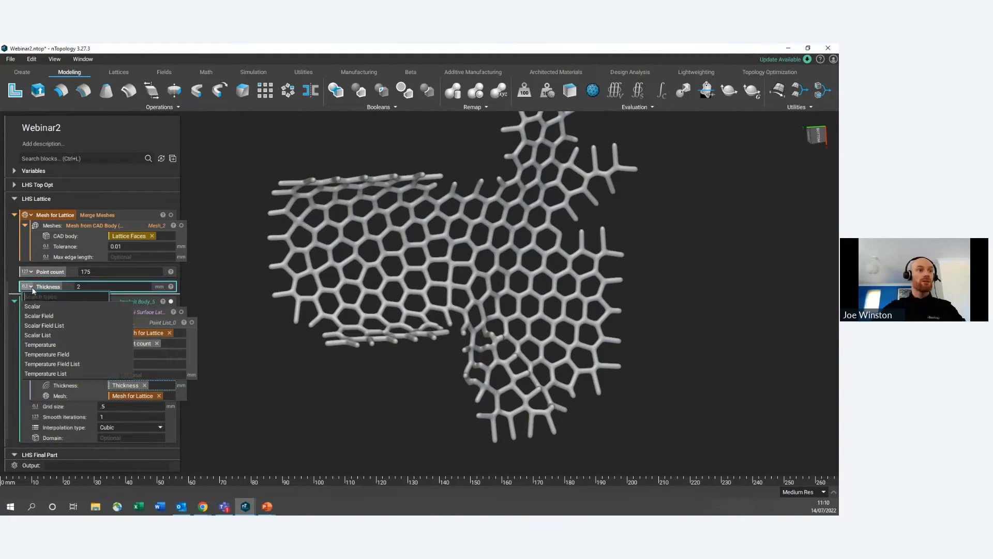
{"action": "left_click", "coordinate": [58, 315]}
Step: Try a value of 4 mm for the Thickness variable
{"action": "left_click", "coordinate": [109, 287]}
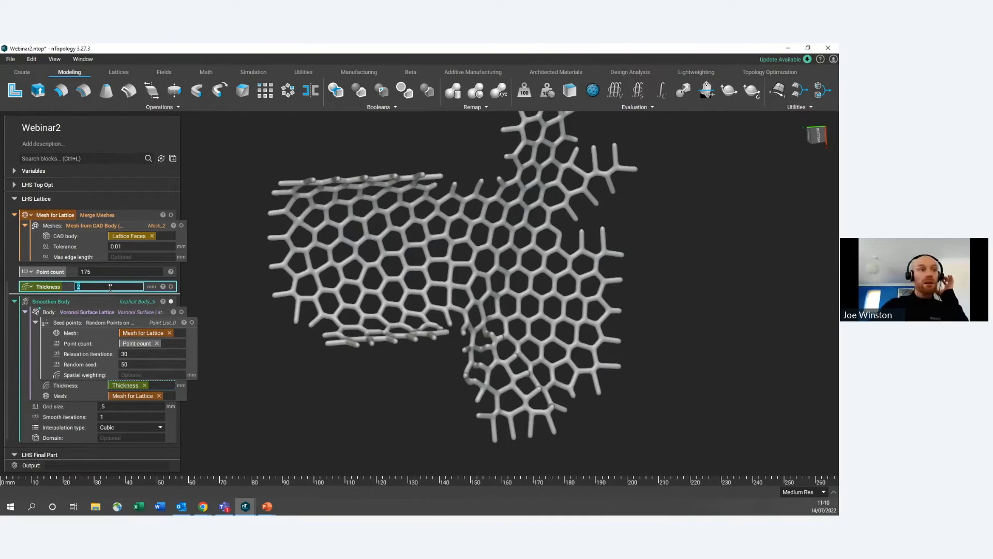
{"action": "type", "text": "4"}
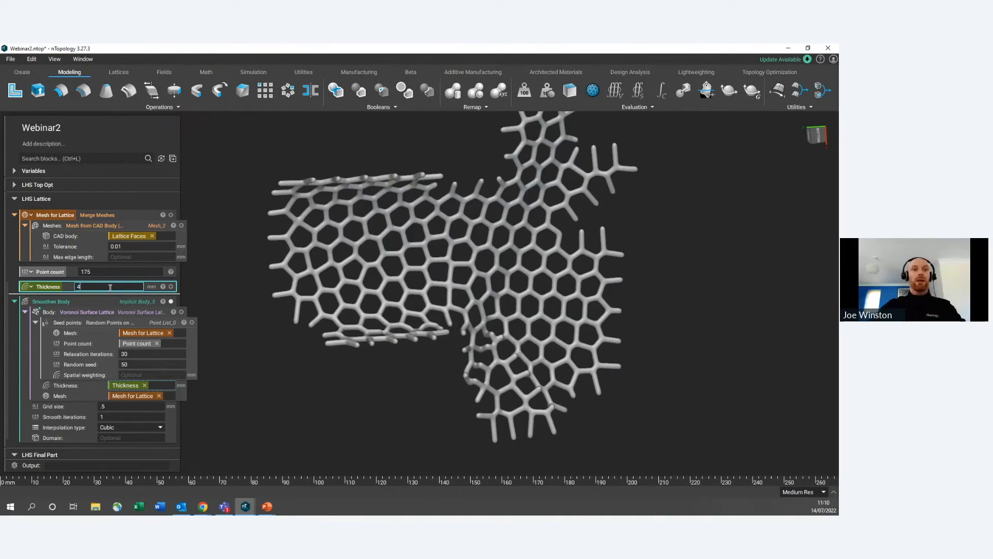
{"action": "key", "text": "Return"}
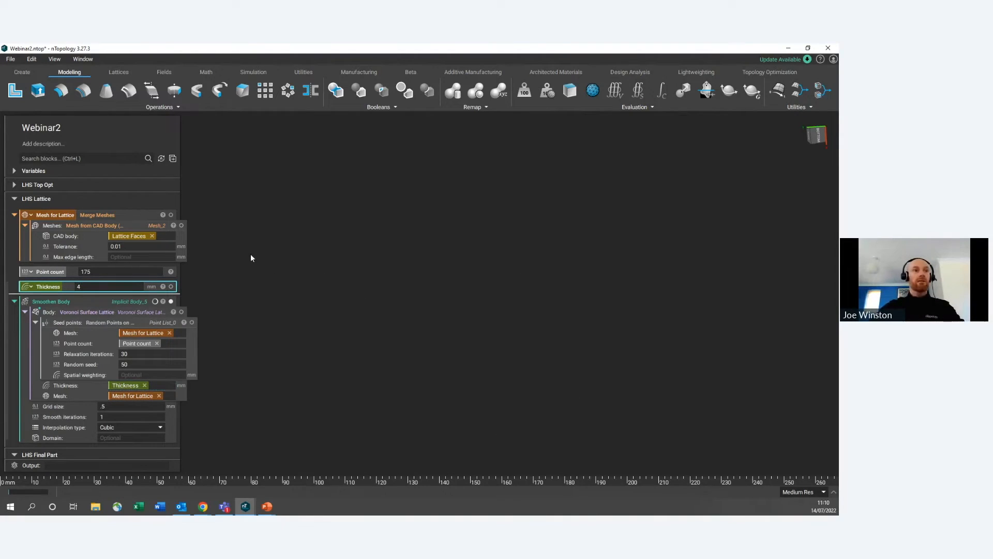
Step: Set the Thickness variable to 3 mm and check the regenerated lattice
{"action": "double_click", "coordinate": [99, 287]}
{"action": "type", "text": "3"}
{"action": "key", "text": "Return"}
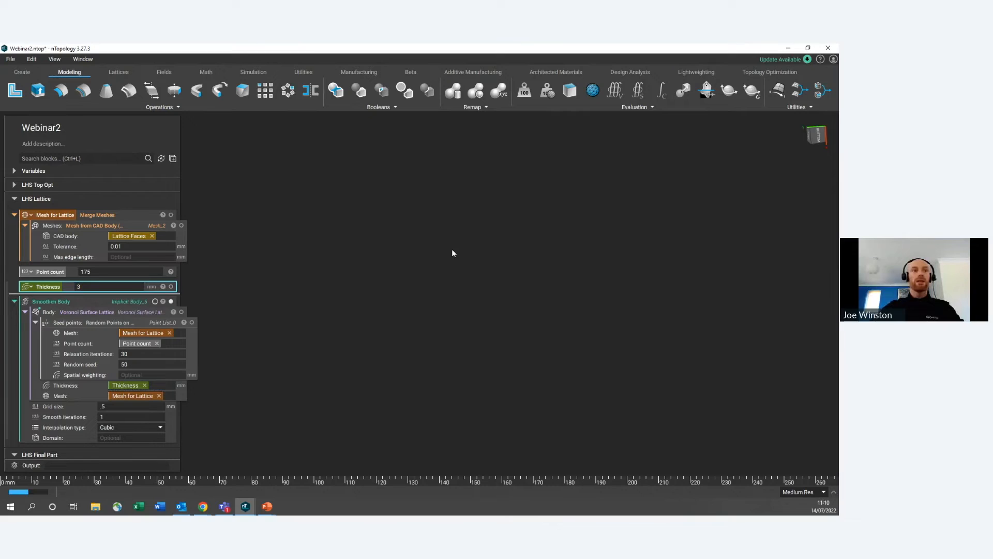
{"action": "scroll", "coordinate": [451, 249], "scroll_direction": "down", "scroll_amount": 2}
{"action": "right_click_drag", "start_coordinate": [419, 241], "coordinate": [363, 286]}
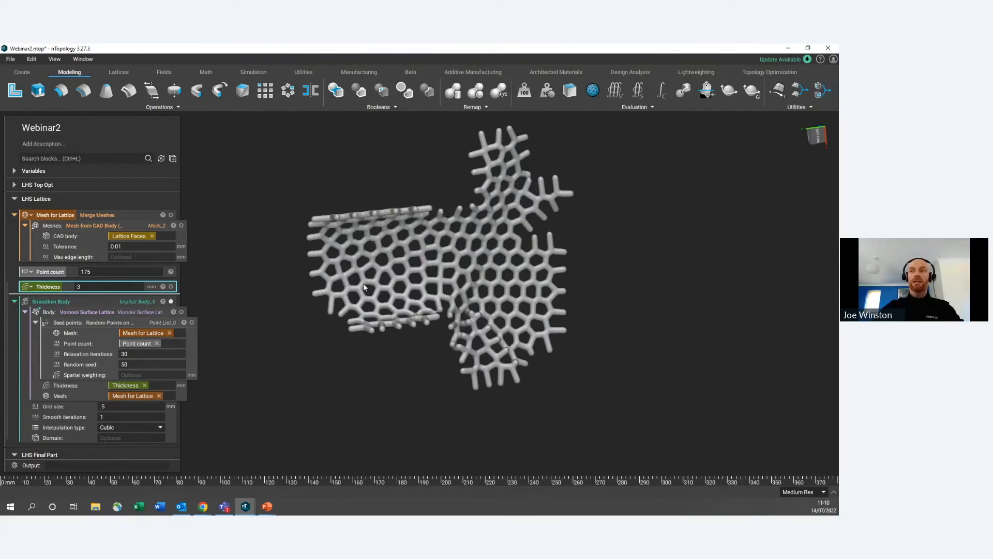
Step: Collapse the Smoothen Body block and turn it into a variable named Final Lattice
{"action": "double_click", "coordinate": [85, 300]}
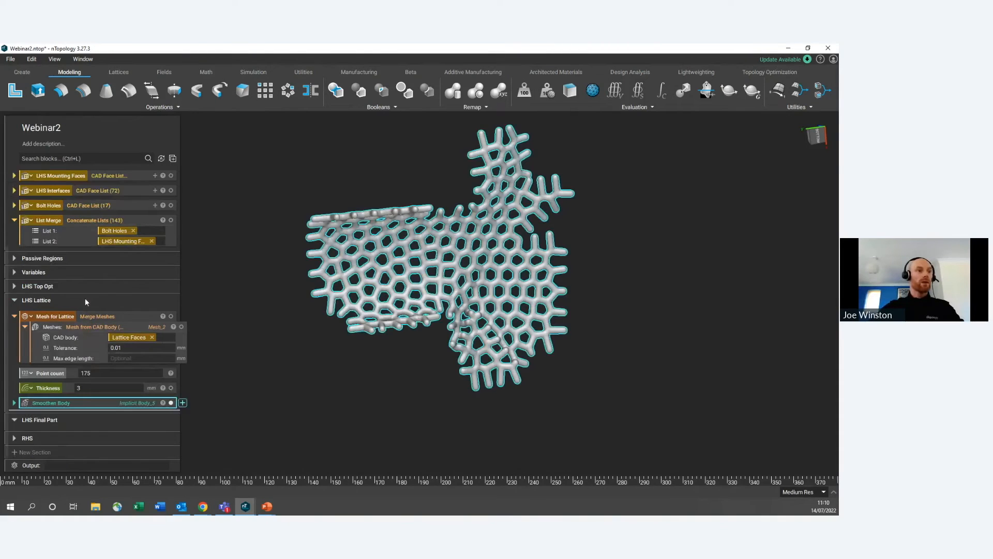
{"action": "right_click", "coordinate": [84, 402]}
{"action": "left_click", "coordinate": [131, 347]}
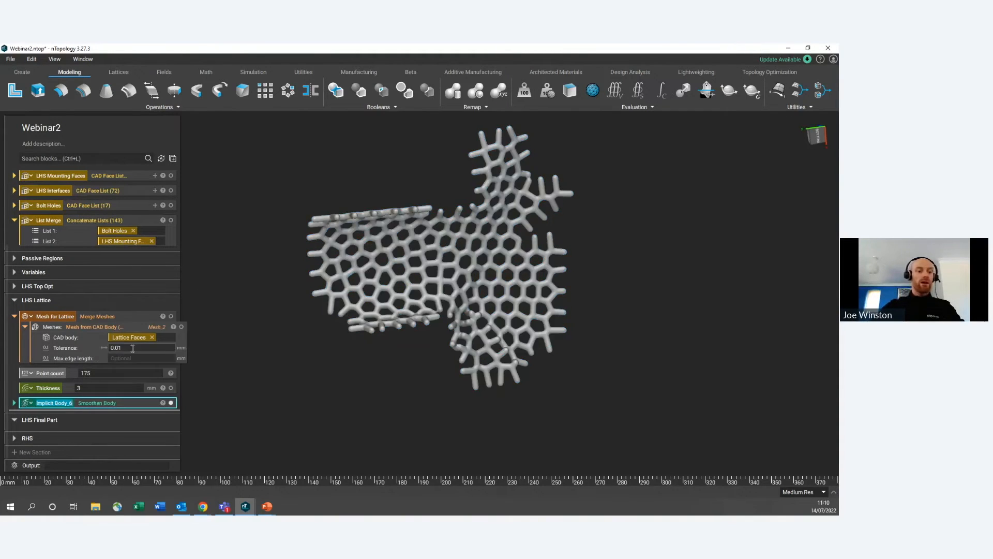
{"action": "type", "text": "Final Lattice"}
{"action": "left_click", "coordinate": [215, 373]}
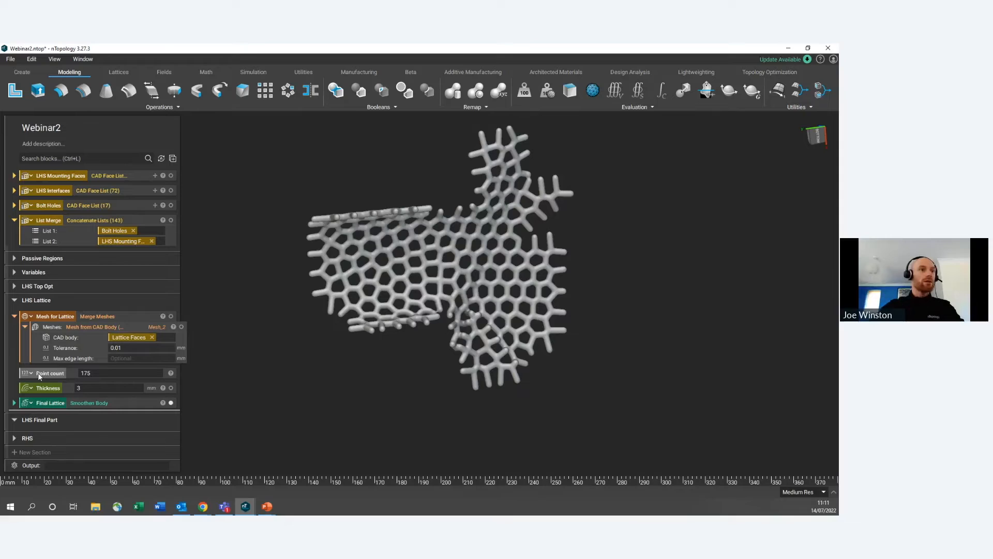
Step: Move the Point count and Thickness variables from the LHS Lattice section into the Variables section
{"action": "left_click", "coordinate": [14, 272]}
{"action": "scroll", "coordinate": [50, 368], "scroll_direction": "down", "scroll_amount": 3}
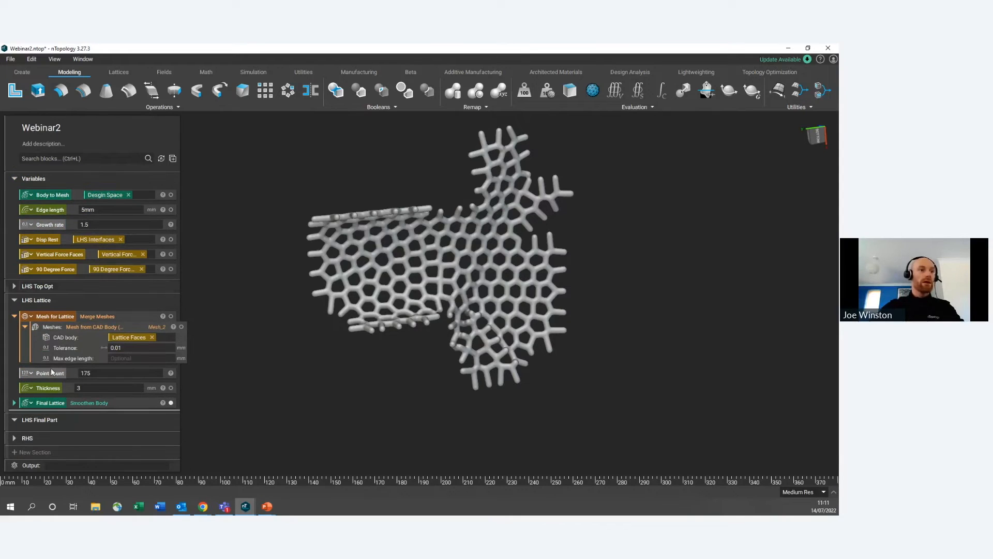
{"action": "left_click_drag", "start_coordinate": [49, 375], "coordinate": [61, 278]}
{"action": "left_click_drag", "start_coordinate": [46, 386], "coordinate": [44, 290]}
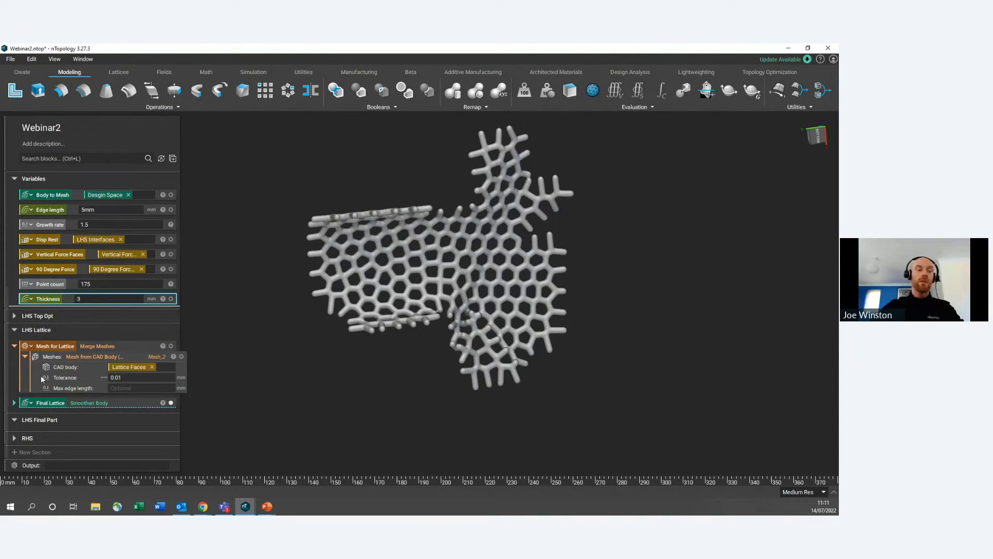
Step: Replace Lattice Faces in the lattice mesh's CAD body input with a new empty variable placed in the Variables section
{"action": "left_click", "coordinate": [61, 367]}
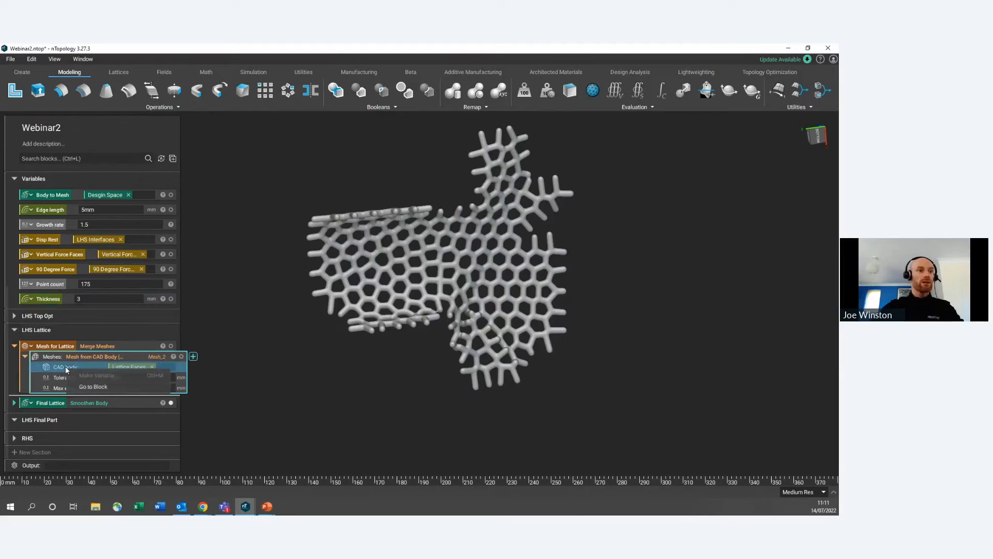
{"action": "left_click", "coordinate": [202, 377]}
{"action": "left_click", "coordinate": [152, 367]}
{"action": "right_click", "coordinate": [65, 367]}
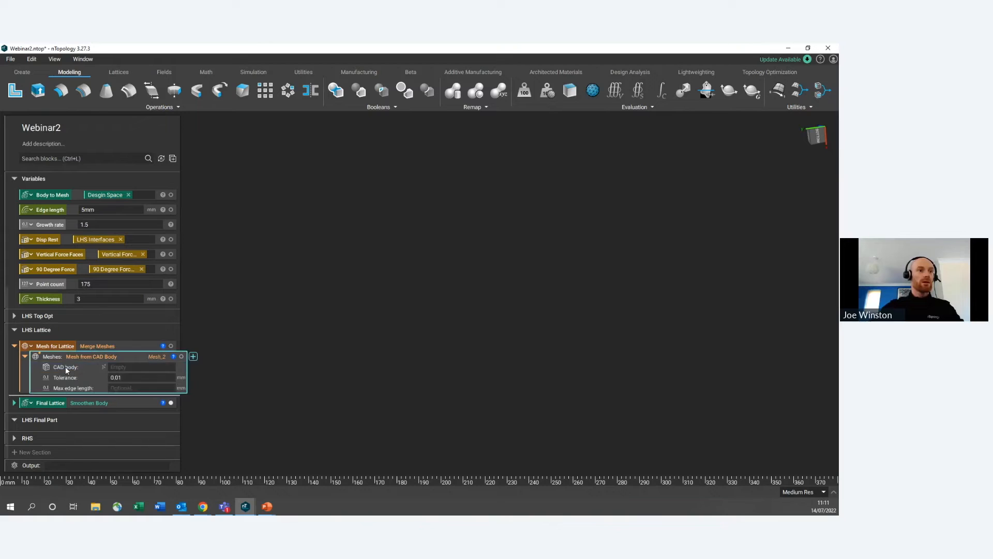
{"action": "left_click", "coordinate": [85, 376]}
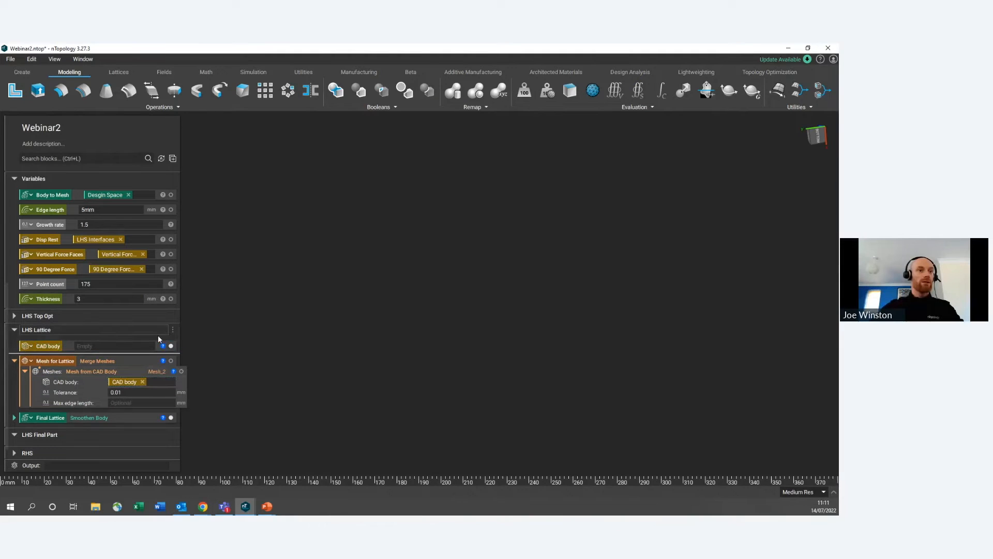
{"action": "left_click_drag", "start_coordinate": [155, 345], "coordinate": [147, 312]}
Step: Rename the new CAD body variable as Surfaces to Lattice
{"action": "double_click", "coordinate": [52, 313]}
{"action": "type", "text": "Area"}
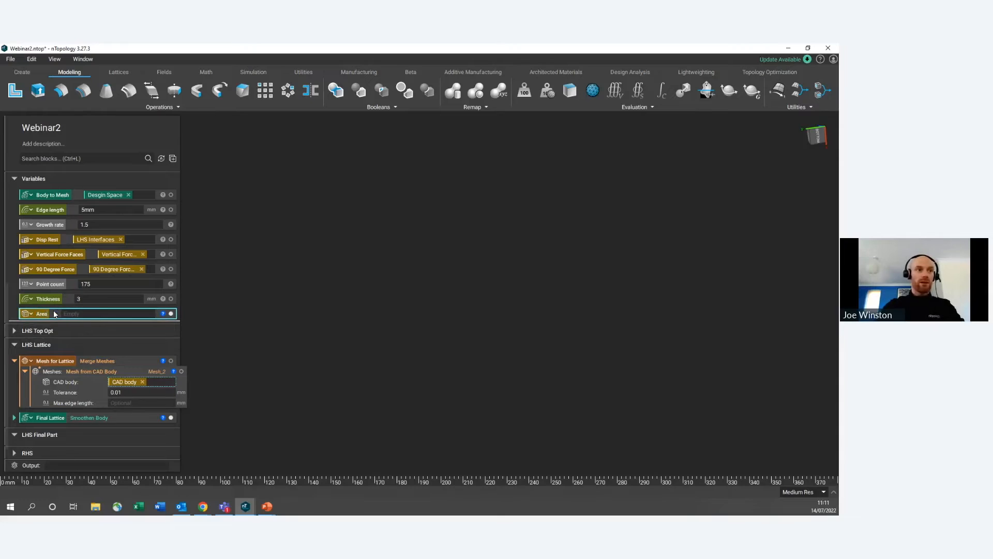
{"action": "key", "text": "BackSpace"}
{"action": "key", "text": "BackSpace"}
{"action": "type", "text": "Surface to Lattice"}
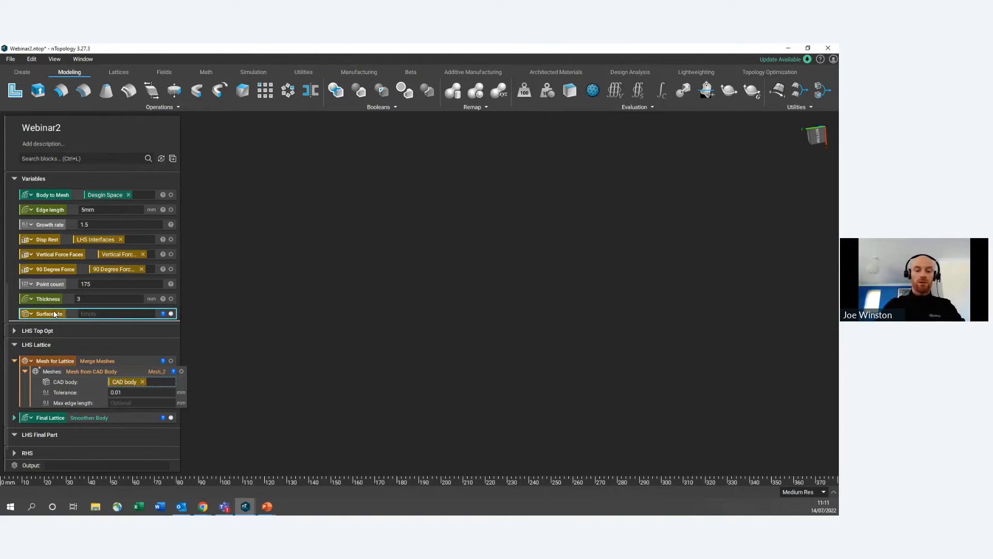
{"action": "left_click", "coordinate": [334, 310]}
Step: Assign the Lattice Faces list to the Surfaces to Lattice variable
{"action": "scroll", "coordinate": [78, 315], "scroll_direction": "up", "scroll_amount": 3}
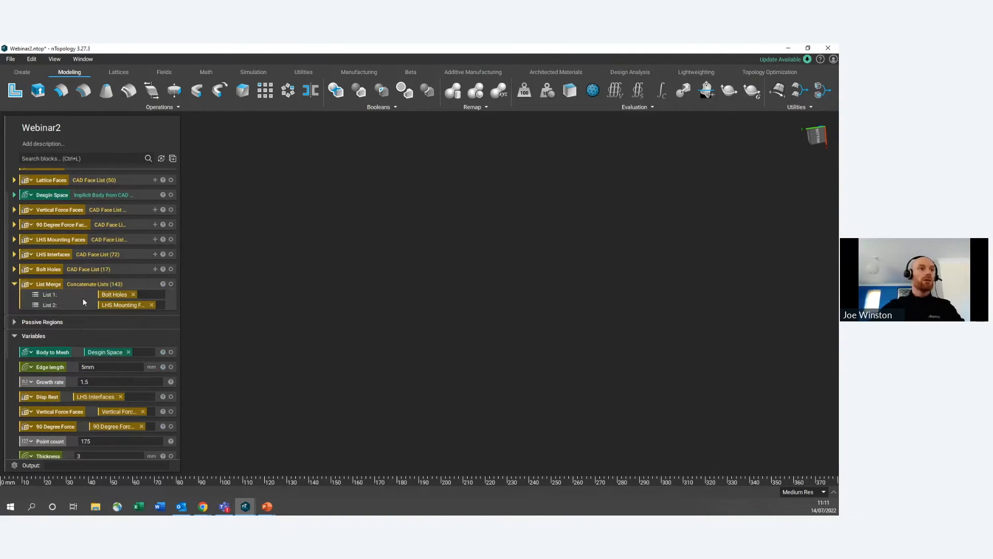
{"action": "scroll", "coordinate": [83, 292], "scroll_direction": "up", "scroll_amount": 1}
{"action": "left_click_drag", "start_coordinate": [93, 205], "coordinate": [120, 317]}
{"action": "left_click", "coordinate": [33, 316]}
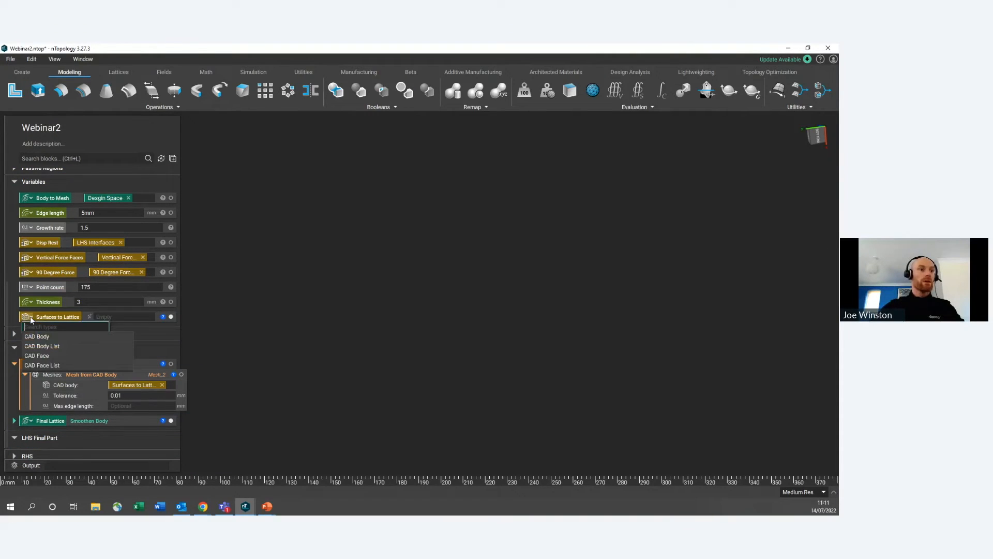
{"action": "left_click", "coordinate": [252, 294]}
{"action": "scroll", "coordinate": [123, 309], "scroll_direction": "up", "scroll_amount": 5}
{"action": "left_click_drag", "start_coordinate": [99, 204], "coordinate": [114, 297]}
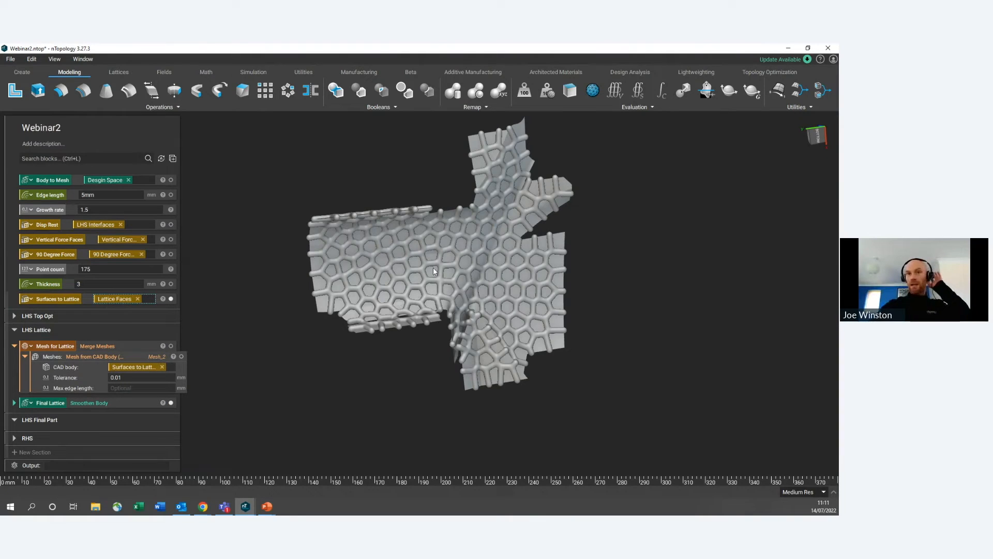
Step: Collapse the Mesh for Lattice block and isolate the Final Lattice body in the view
{"action": "double_click", "coordinate": [96, 344]}
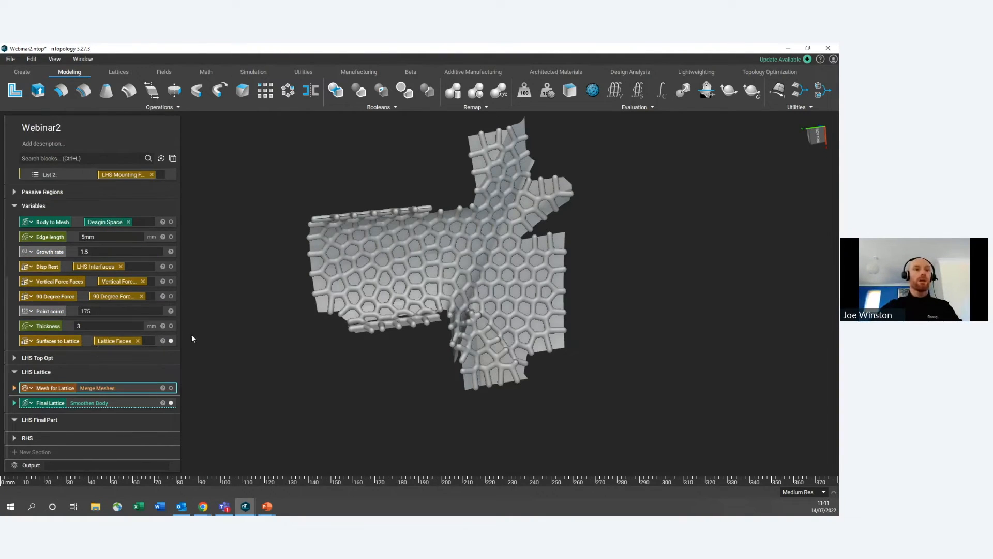
{"action": "left_click", "coordinate": [111, 403]}
{"action": "key", "text": "i"}
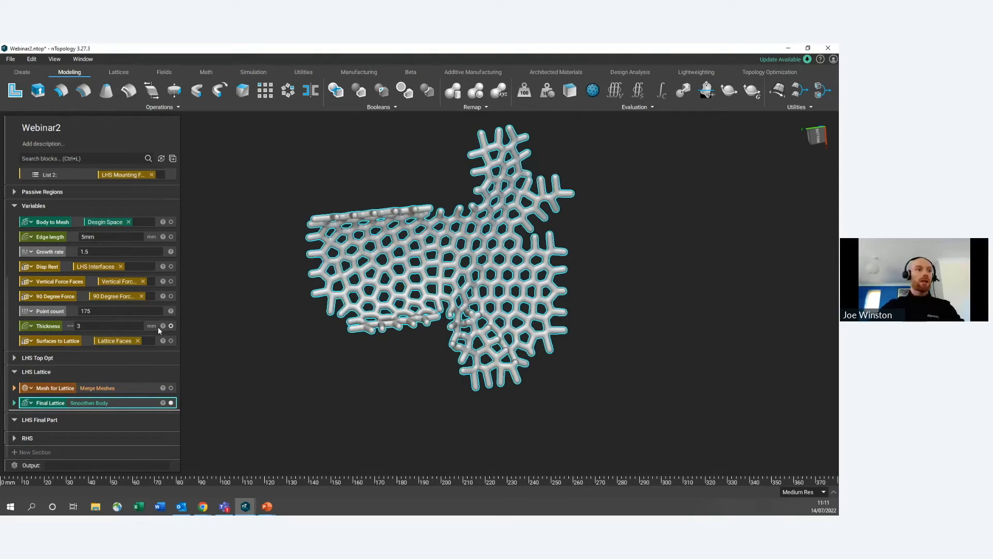
Step: Collapse the LHS Lattice section, expand LHS Top Opt and show only the Top Opt Result
{"action": "left_click", "coordinate": [15, 372]}
{"action": "scroll", "coordinate": [37, 252], "scroll_direction": "up", "scroll_amount": 3}
{"action": "scroll", "coordinate": [39, 275], "scroll_direction": "down", "scroll_amount": 3}
{"action": "left_click", "coordinate": [15, 392]}
{"action": "scroll", "coordinate": [51, 358], "scroll_direction": "down", "scroll_amount": 3}
{"action": "left_click", "coordinate": [117, 390]}
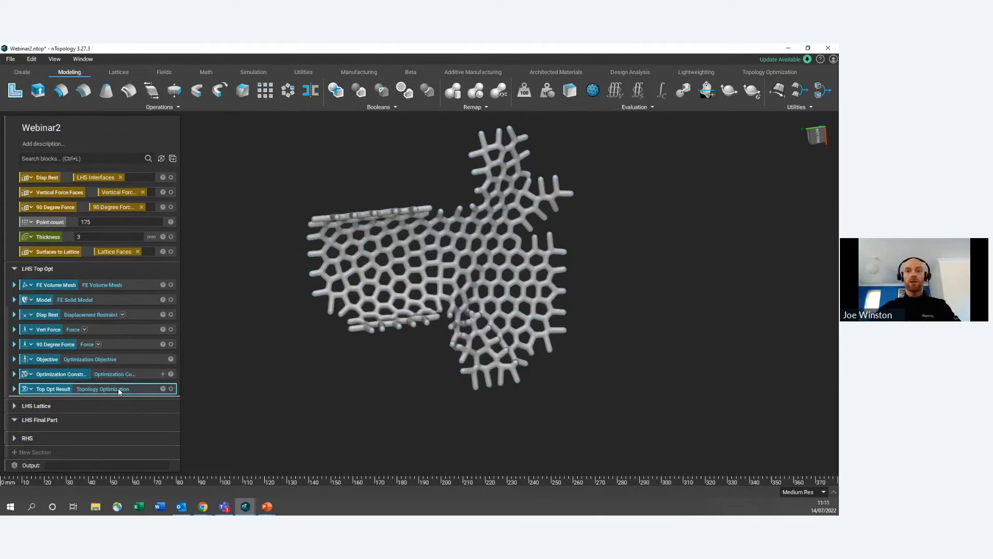
Step: Examine the LHS clamp's optimized shape from all sides, including the mounting pads, bosses and rail
{"action": "right_click_drag", "start_coordinate": [405, 257], "coordinate": [393, 211]}
{"action": "scroll", "coordinate": [393, 211], "scroll_direction": "down", "scroll_amount": 3}
{"action": "middle_click_drag", "start_coordinate": [393, 211], "coordinate": [446, 239]}
{"action": "right_click_drag", "start_coordinate": [446, 238], "coordinate": [501, 254]}
{"action": "middle_click_drag", "start_coordinate": [501, 254], "coordinate": [364, 269]}
{"action": "right_click_drag", "start_coordinate": [364, 269], "coordinate": [355, 294]}
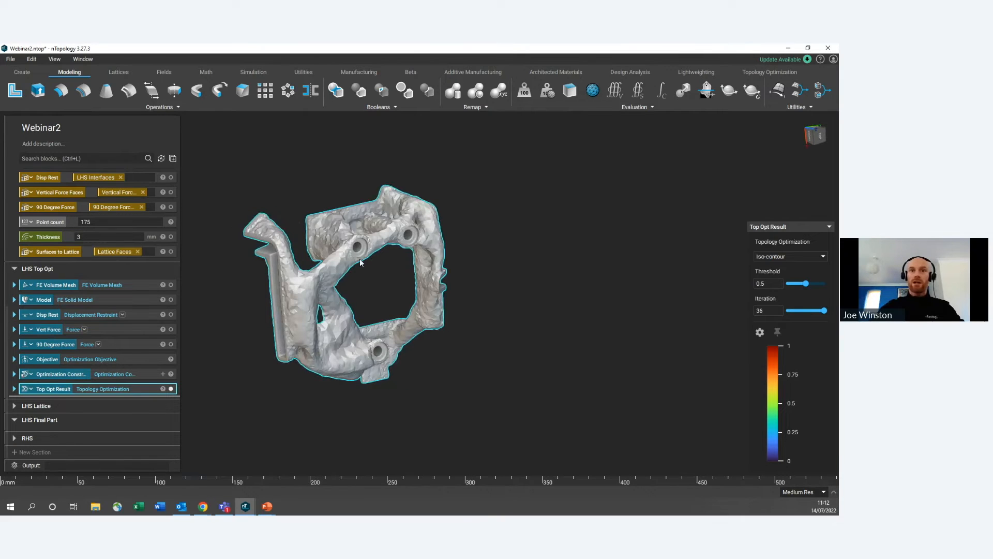
{"action": "right_click_drag", "start_coordinate": [381, 248], "coordinate": [343, 310]}
{"action": "right_click_drag", "start_coordinate": [415, 228], "coordinate": [468, 222]}
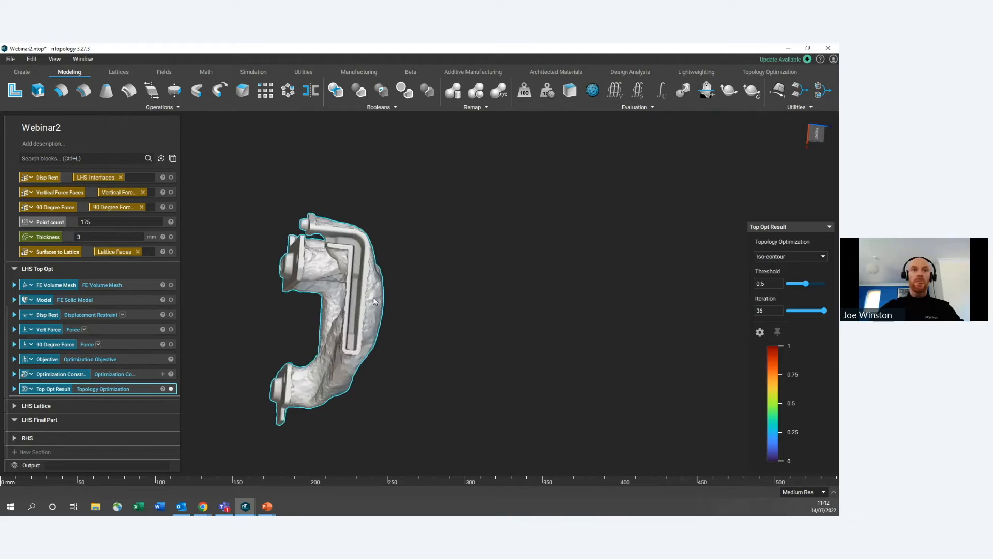
{"action": "scroll", "coordinate": [373, 296], "scroll_direction": "up", "scroll_amount": 3}
{"action": "right_click_drag", "start_coordinate": [323, 272], "coordinate": [391, 311]}
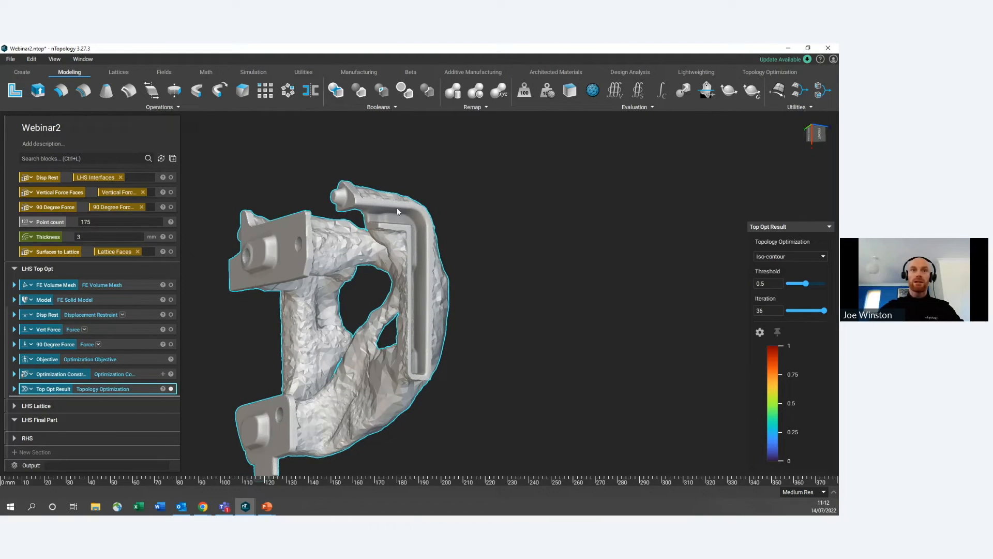
{"action": "right_click_drag", "start_coordinate": [285, 246], "coordinate": [279, 350]}
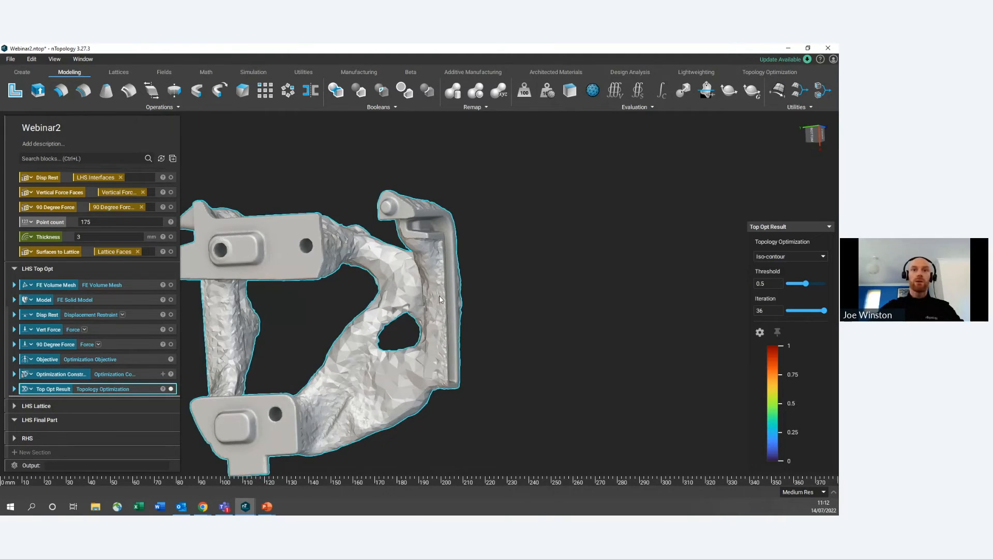
{"action": "right_click_drag", "start_coordinate": [460, 295], "coordinate": [430, 331]}
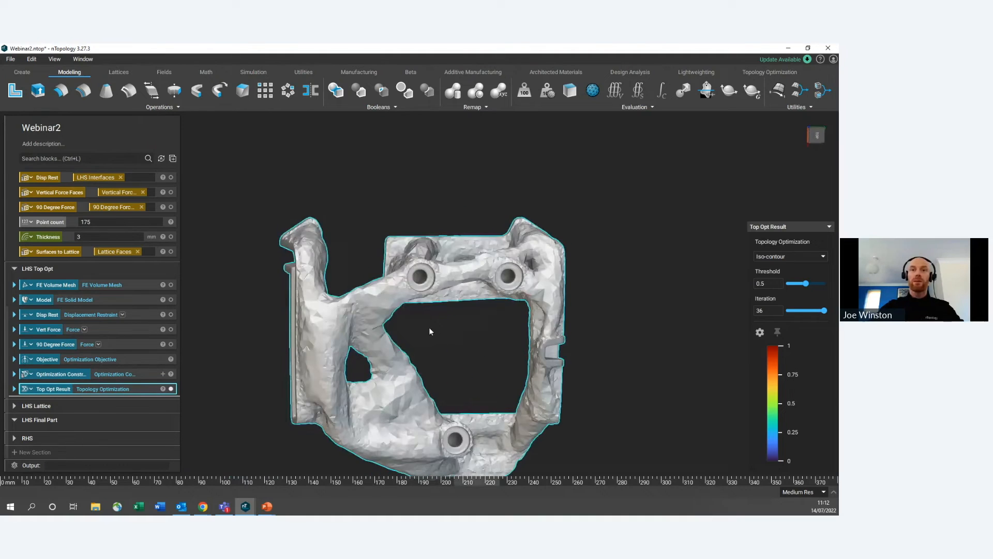
{"action": "middle_click_drag", "start_coordinate": [467, 343], "coordinate": [430, 226]}
{"action": "scroll", "coordinate": [430, 226], "scroll_direction": "up", "scroll_amount": 3}
{"action": "scroll", "coordinate": [429, 226], "scroll_direction": "down", "scroll_amount": 3}
{"action": "right_click_drag", "start_coordinate": [429, 226], "coordinate": [483, 330]}
Step: Preview the topology result at a lower threshold and at 0.785, and restore the threshold to 0.5
{"action": "left_click_drag", "start_coordinate": [809, 284], "coordinate": [801, 284]}
{"action": "right_click_drag", "start_coordinate": [459, 239], "coordinate": [462, 296]}
{"action": "left_click_drag", "start_coordinate": [800, 284], "coordinate": [817, 284]}
{"action": "mouse_move", "coordinate": [446, 263]}
{"action": "right_mouse_down"}
{"action": "mouse_move", "coordinate": [380, 232]}
{"action": "mouse_move", "coordinate": [456, 263]}
{"action": "right_mouse_up"}
{"action": "scroll", "coordinate": [456, 262], "scroll_direction": "down", "scroll_amount": 2}
{"action": "middle_click_drag", "start_coordinate": [456, 262], "coordinate": [353, 249]}
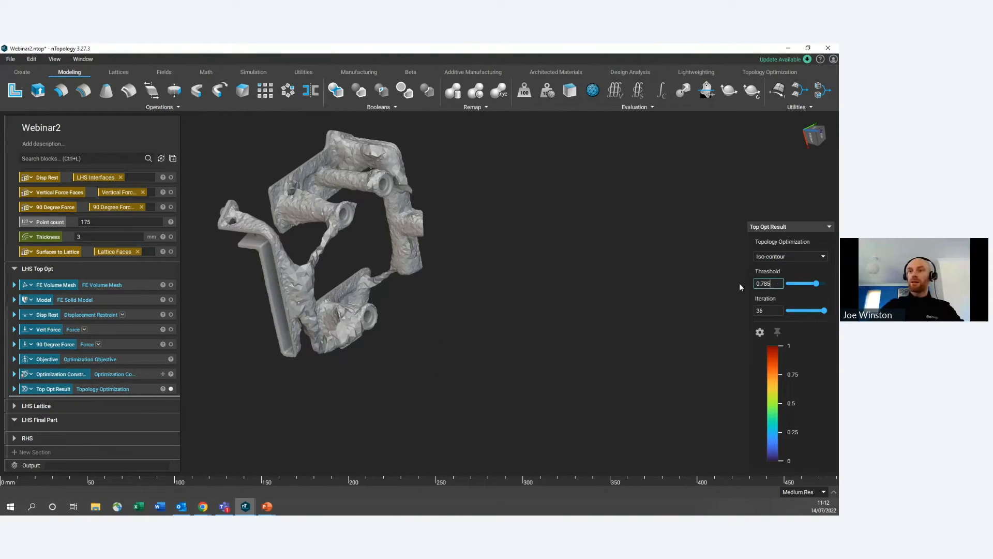
{"action": "left_click_drag", "start_coordinate": [779, 287], "coordinate": [753, 282]}
{"action": "type", "text": ".5"}
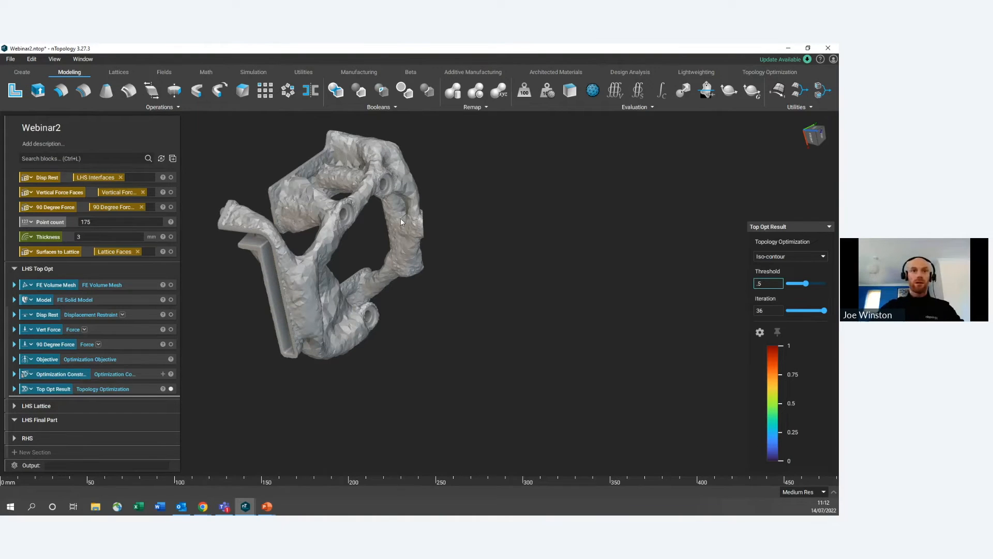
{"action": "middle_click_drag", "start_coordinate": [433, 249], "coordinate": [503, 250]}
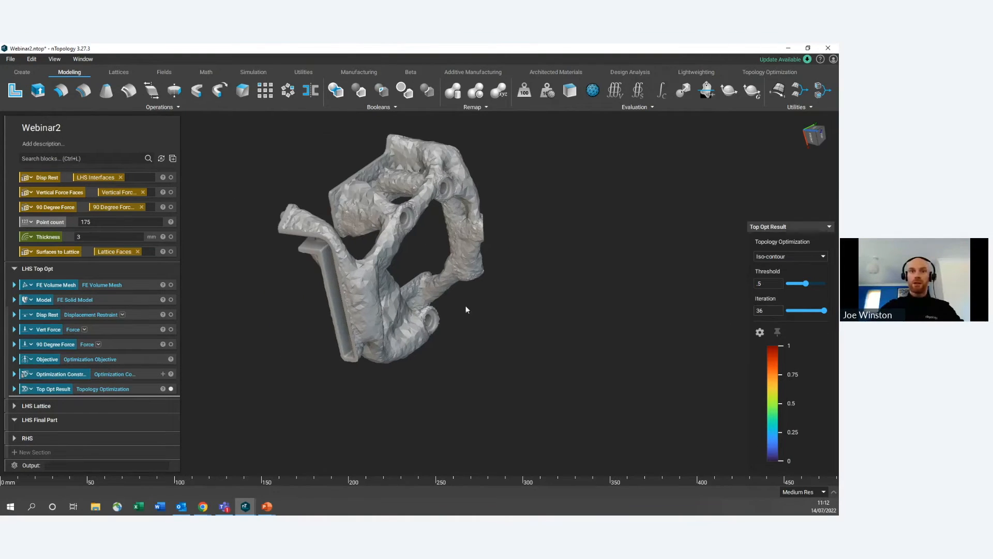
Step: Preview the topology result's earlier optimization iterations and return to iteration 36
{"action": "scroll", "coordinate": [464, 305], "scroll_direction": "up", "scroll_amount": 5}
{"action": "mouse_move", "coordinate": [826, 314]}
{"action": "left_mouse_down"}
{"action": "mouse_move", "coordinate": [786, 310]}
{"action": "mouse_move", "coordinate": [825, 310]}
{"action": "left_mouse_up"}
{"action": "scroll", "coordinate": [450, 277], "scroll_direction": "down", "scroll_amount": 3}
{"action": "right_click_drag", "start_coordinate": [453, 282], "coordinate": [391, 271]}
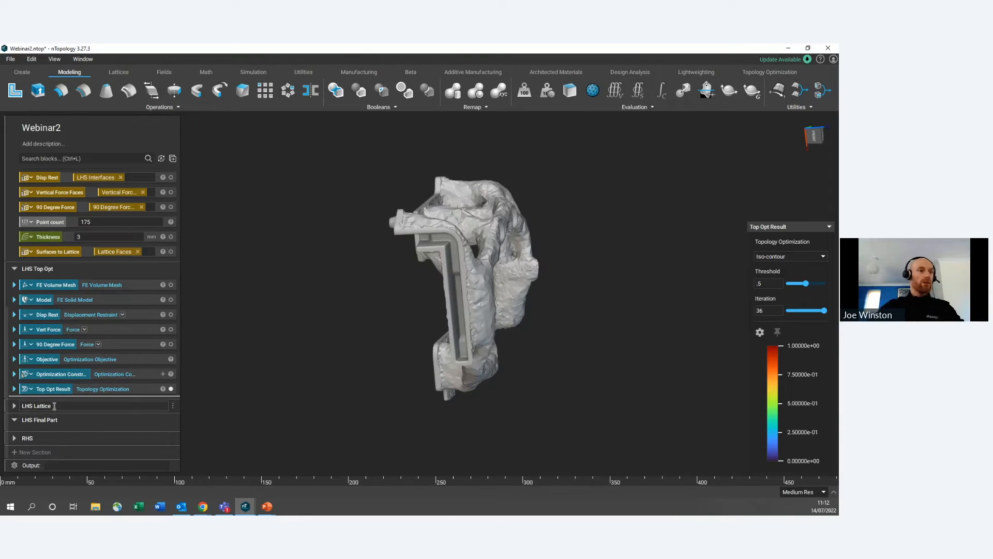
Step: Add an Implicit Body from Topology Optimization block to the LHS Final Part section
{"action": "left_click", "coordinate": [42, 430]}
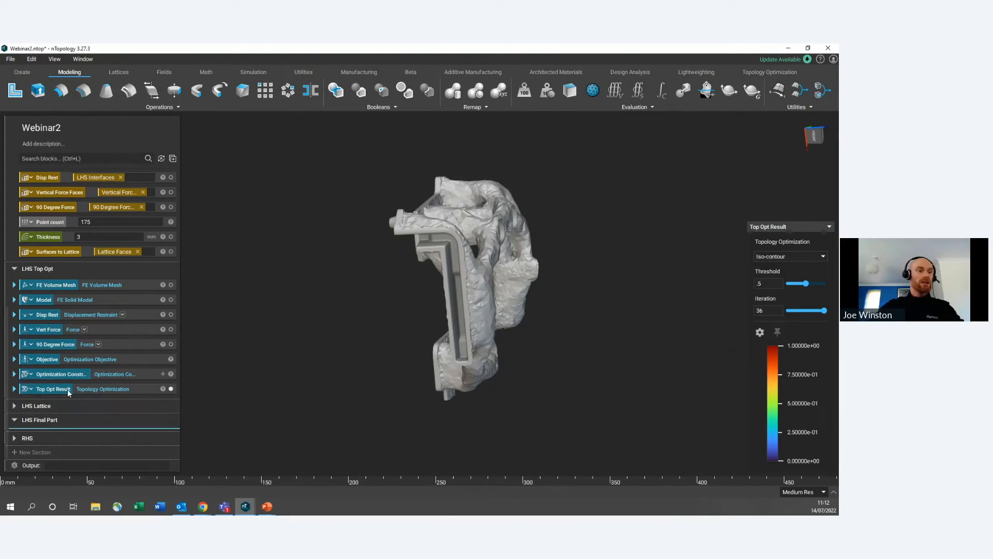
{"action": "right_click_drag", "start_coordinate": [494, 261], "coordinate": [428, 288]}
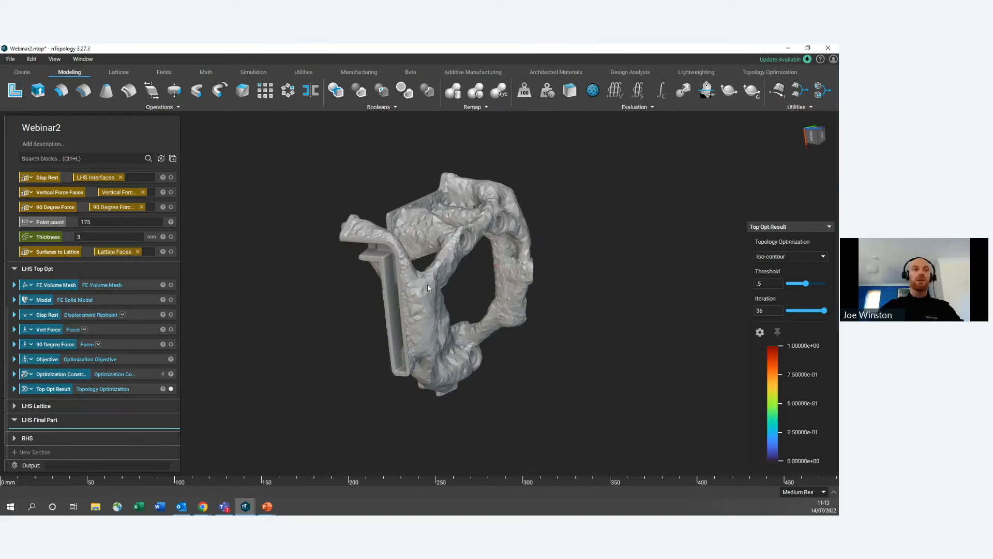
{"action": "left_click", "coordinate": [109, 159]}
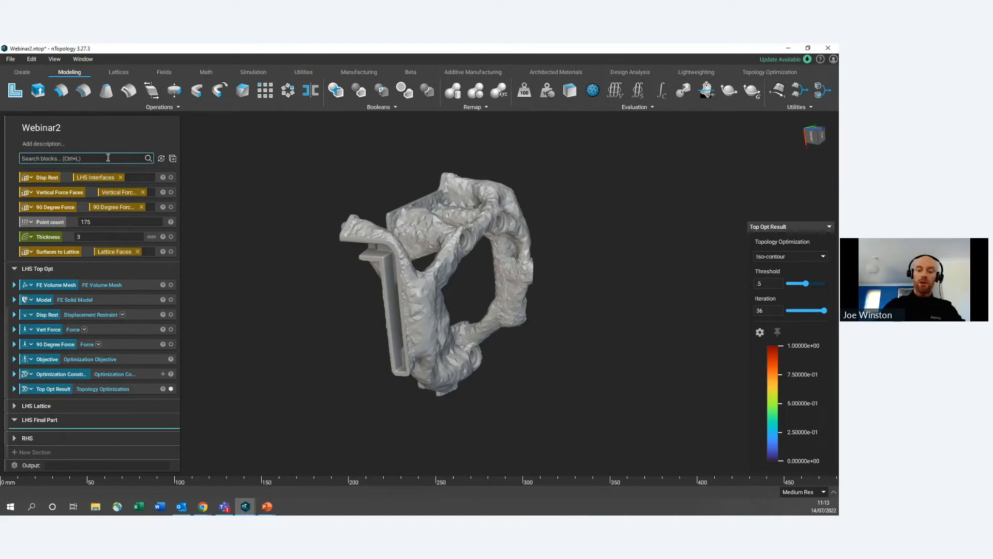
{"action": "type", "text": "imp"}
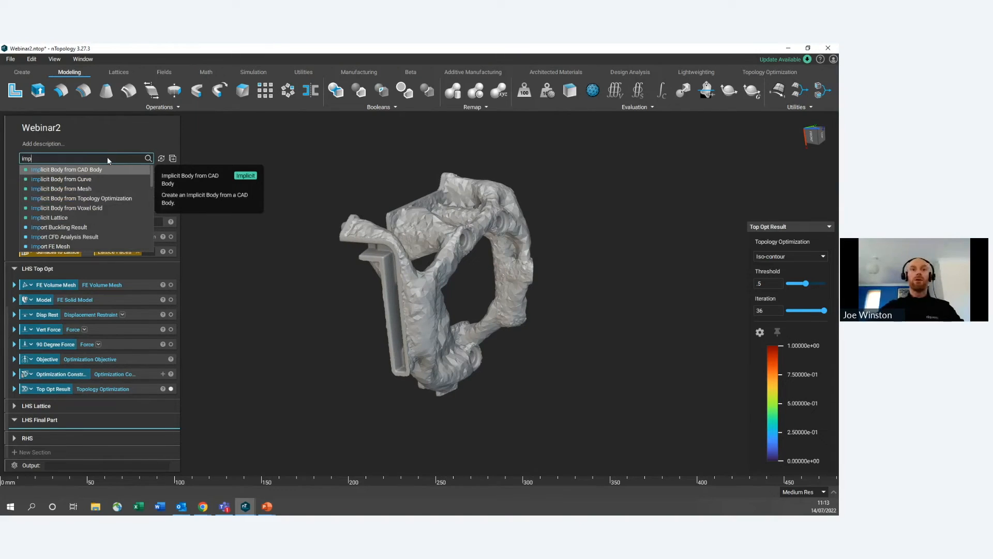
{"action": "left_click", "coordinate": [92, 199]}
{"action": "scroll", "coordinate": [143, 372], "scroll_direction": "down", "scroll_amount": 1}
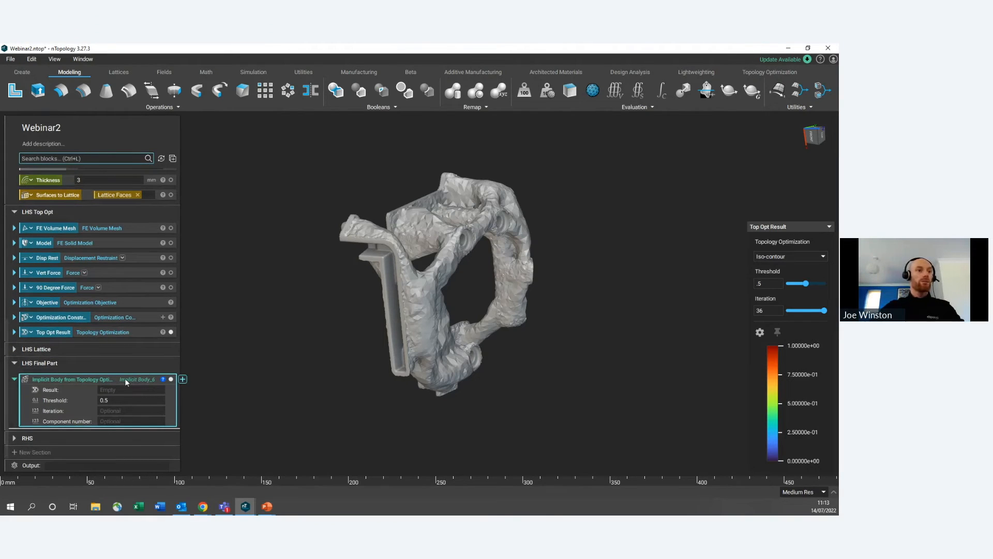
Step: Assign Top Opt Result as the implicit body's result input and inspect the generated body
{"action": "left_click_drag", "start_coordinate": [98, 332], "coordinate": [127, 391]}
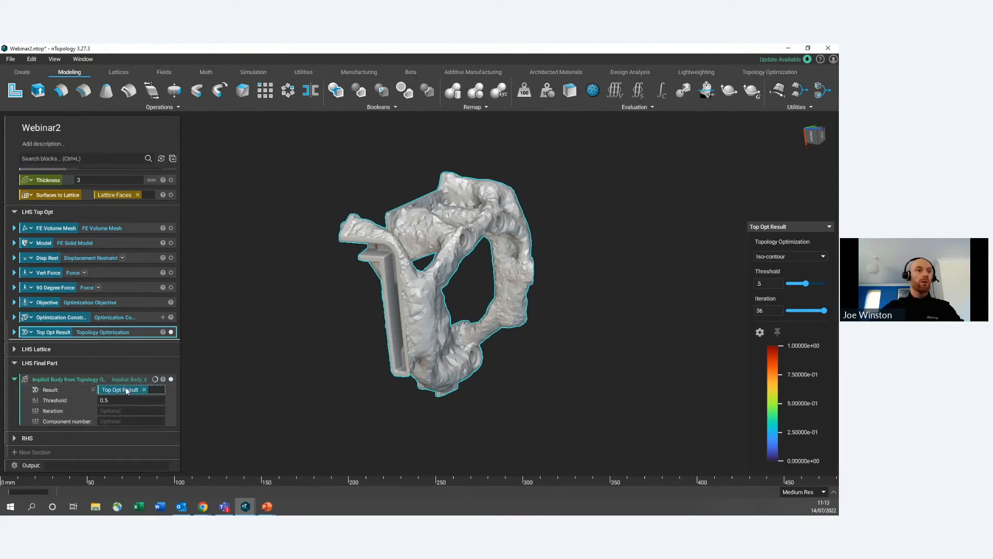
{"action": "left_click", "coordinate": [86, 383]}
{"action": "scroll", "coordinate": [445, 252], "scroll_direction": "up", "scroll_amount": 2}
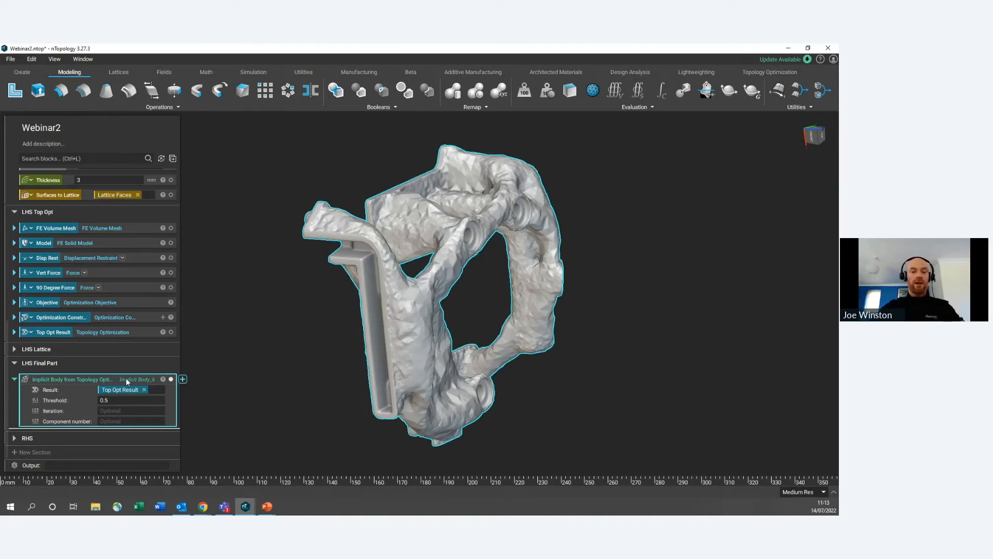
{"action": "scroll", "coordinate": [492, 219], "scroll_direction": "up", "scroll_amount": 3}
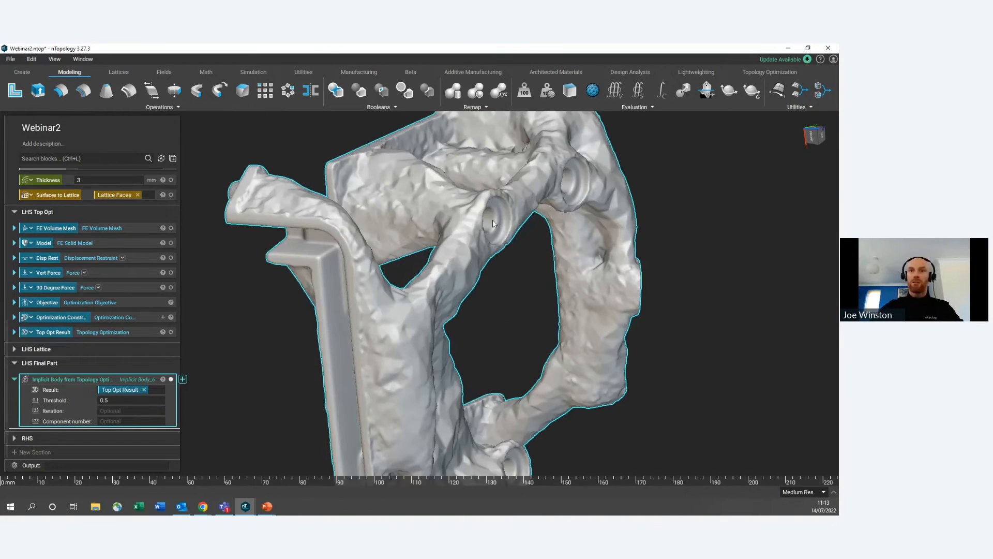
{"action": "scroll", "coordinate": [456, 267], "scroll_direction": "down", "scroll_amount": 2}
{"action": "right_click_drag", "start_coordinate": [456, 267], "coordinate": [478, 268]}
{"action": "middle_click_drag", "start_coordinate": [478, 268], "coordinate": [398, 288]}
Step: Add a Smoothen Body block to LHS Final Part and nest the topology implicit body in its body input
{"action": "left_click", "coordinate": [100, 159]}
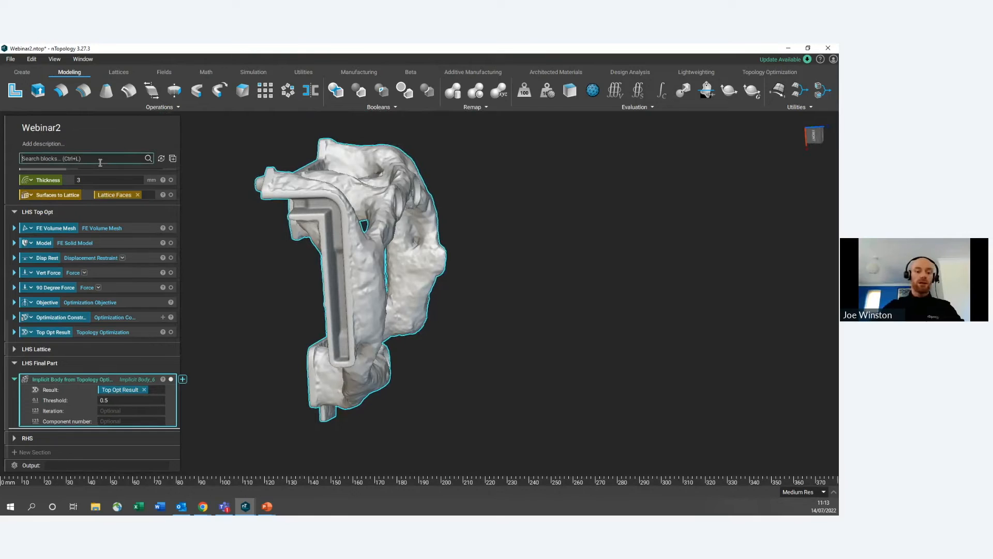
{"action": "type", "text": "smoth"}
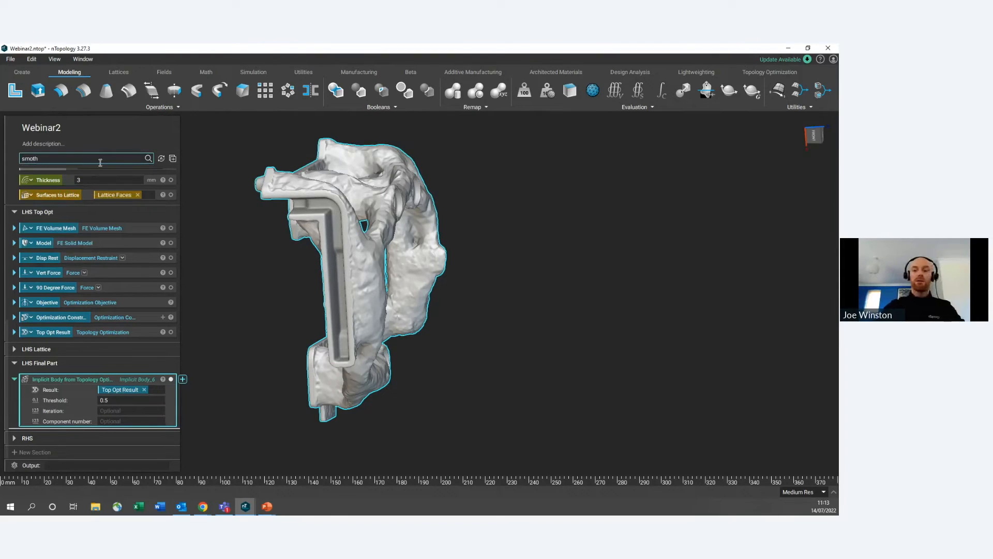
{"action": "key", "text": "BackSpace"}
{"action": "key", "text": "BackSpace"}
{"action": "left_click", "coordinate": [100, 167]}
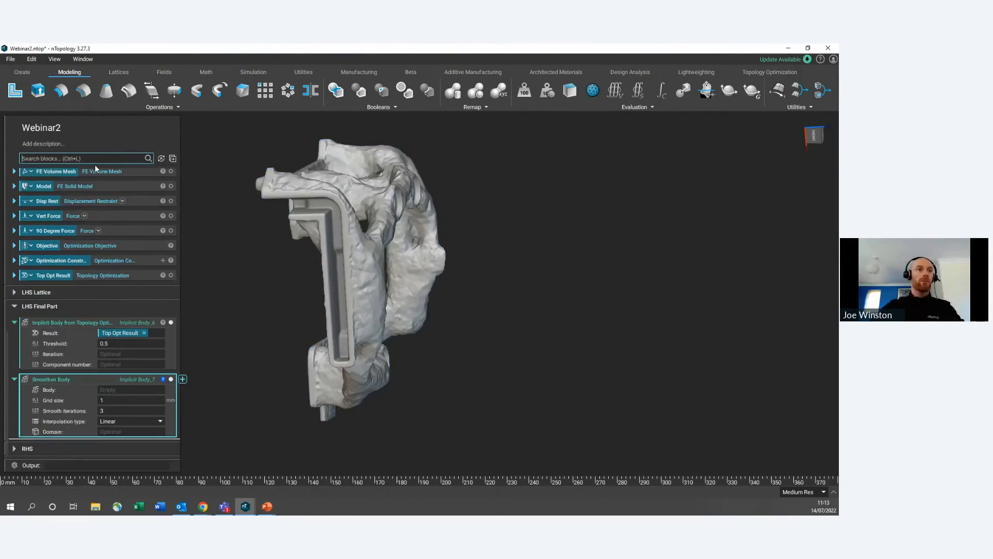
{"action": "left_click_drag", "start_coordinate": [114, 312], "coordinate": [120, 376]}
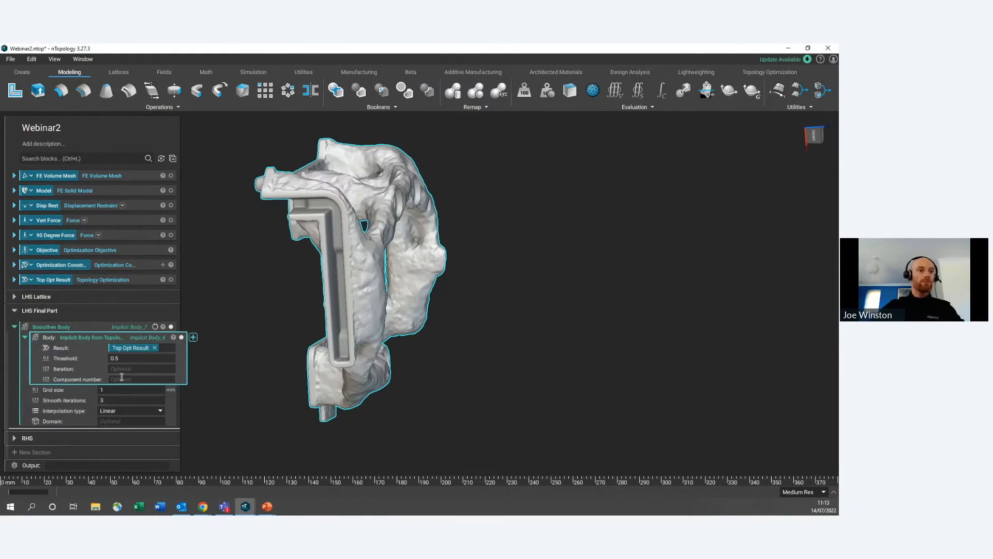
Step: Set the Smoothen Body block to cubic interpolation with 1 smooth iteration
{"action": "left_click", "coordinate": [113, 410]}
{"action": "left_click", "coordinate": [115, 424]}
{"action": "left_click", "coordinate": [124, 398]}
{"action": "key", "text": "Return"}
{"action": "middle_click_drag", "start_coordinate": [326, 298], "coordinate": [257, 284]}
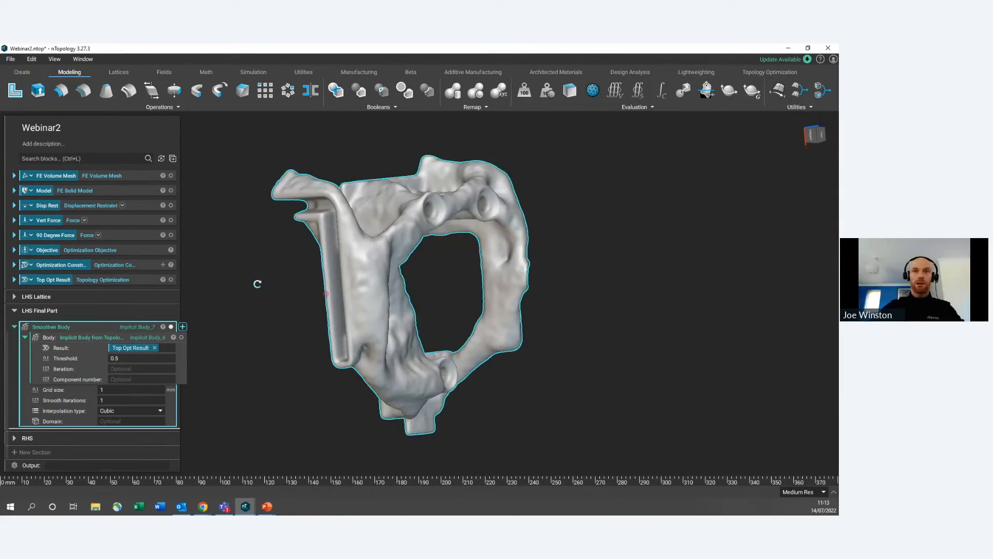
{"action": "scroll", "coordinate": [337, 253], "scroll_direction": "up", "scroll_amount": 2}
{"action": "middle_click_drag", "start_coordinate": [337, 253], "coordinate": [268, 344]}
Step: Try a grid size of 1.5 mm in the Smoothen Body block
{"action": "left_click", "coordinate": [116, 390]}
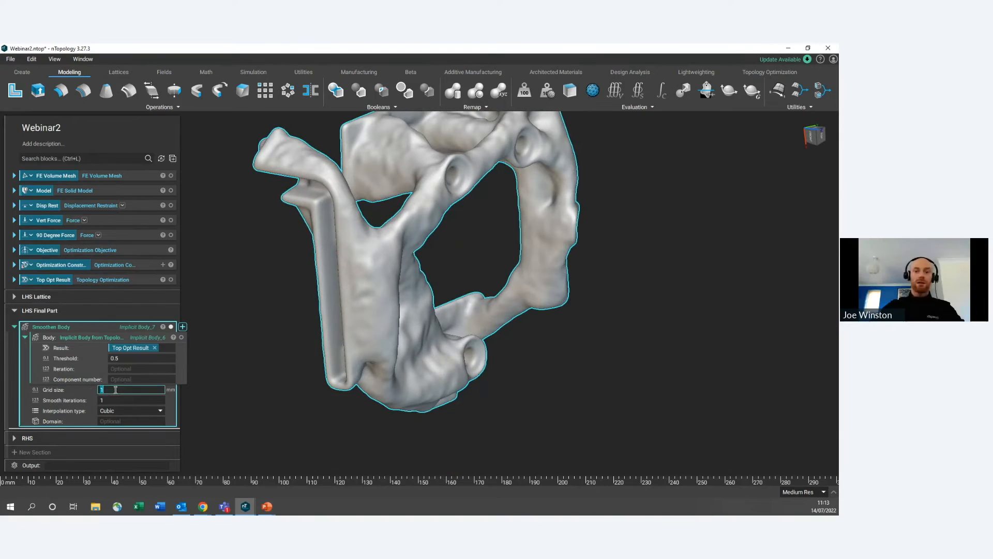
{"action": "type", "text": "1.5"}
{"action": "key", "text": "Return"}
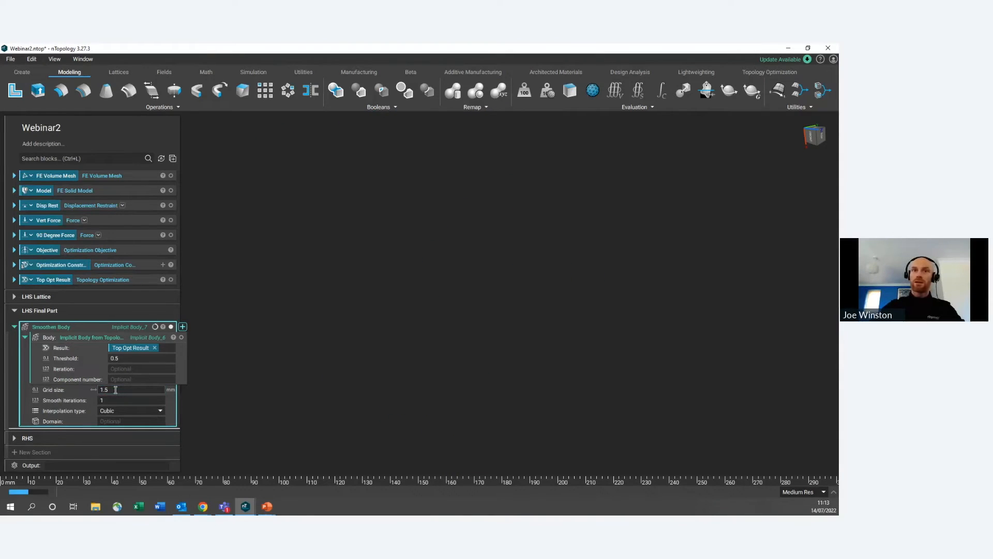
Step: Set the Smoothen Body block's grid size to 2 mm
{"action": "left_click", "coordinate": [115, 390]}
{"action": "type", "text": "2"}
{"action": "key", "text": "Return"}
Step: Examine the smoothed clamp body from several sides, checking the mounting pads, holes and rail, and review the block list
{"action": "scroll", "coordinate": [359, 277], "scroll_direction": "down", "scroll_amount": 2}
{"action": "scroll", "coordinate": [358, 273], "scroll_direction": "down", "scroll_amount": 2}
{"action": "middle_click_drag", "start_coordinate": [385, 253], "coordinate": [709, 218]}
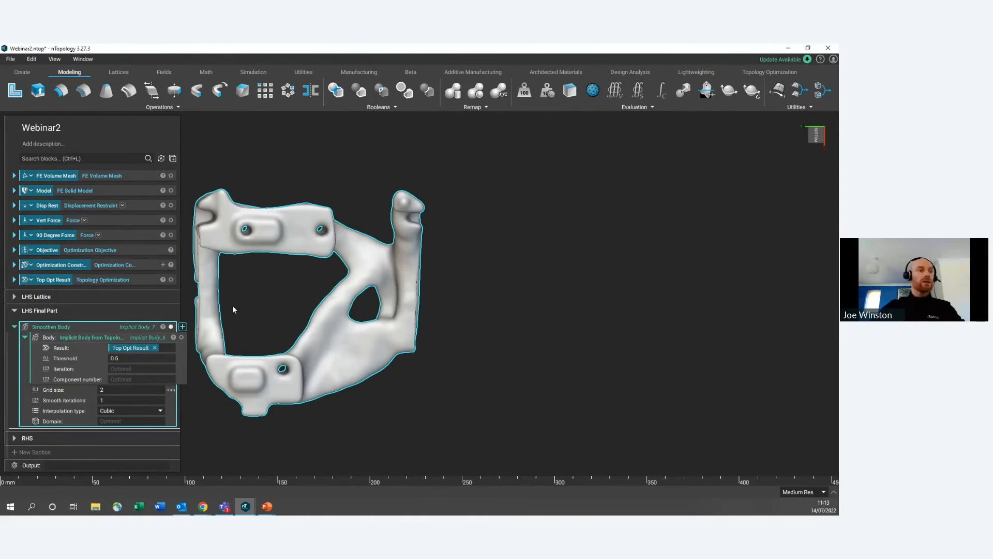
{"action": "middle_click_drag", "start_coordinate": [347, 268], "coordinate": [300, 253]}
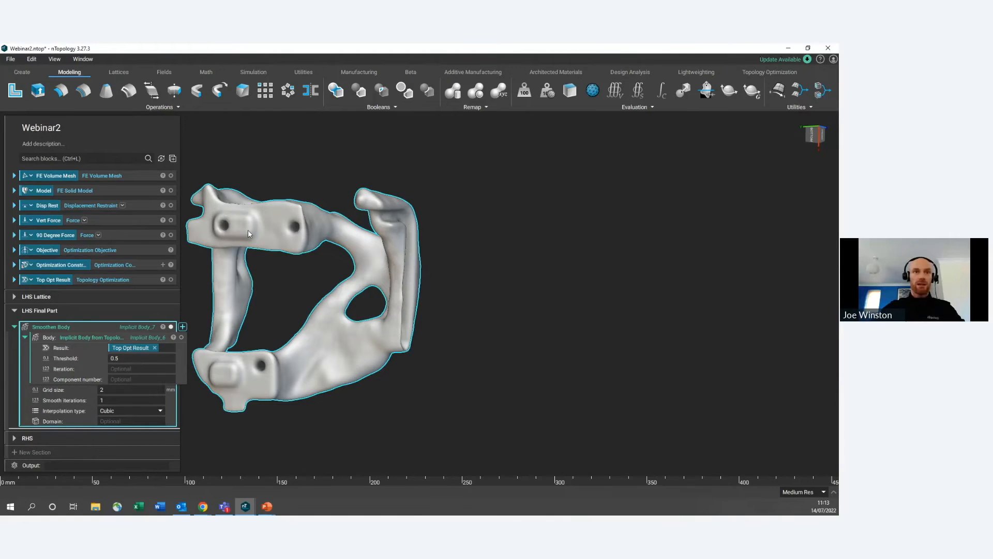
{"action": "middle_click_drag", "start_coordinate": [247, 230], "coordinate": [326, 207]}
{"action": "middle_click_drag", "start_coordinate": [263, 219], "coordinate": [303, 228]}
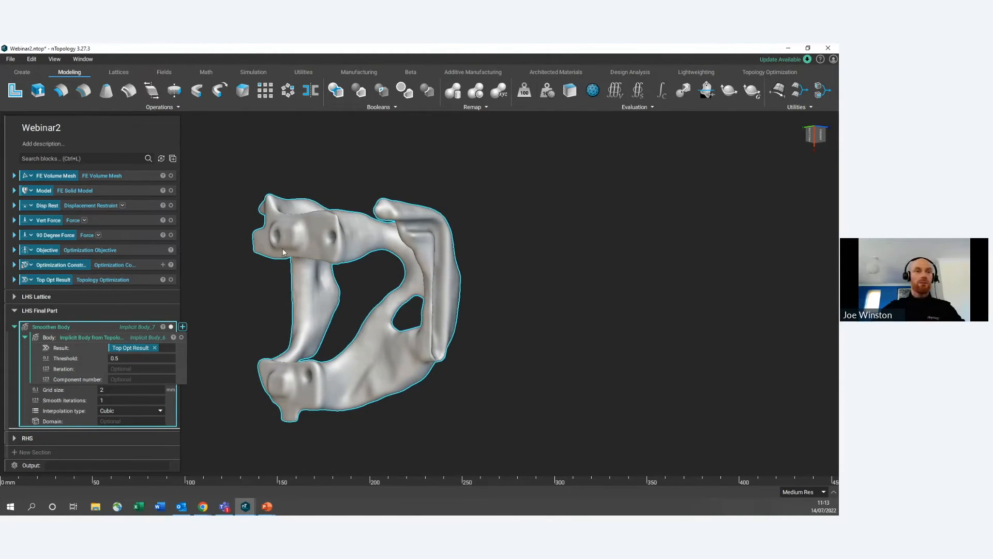
{"action": "scroll", "coordinate": [61, 223], "scroll_direction": "up", "scroll_amount": 5}
{"action": "scroll", "coordinate": [290, 278], "scroll_direction": "down", "scroll_amount": 3}
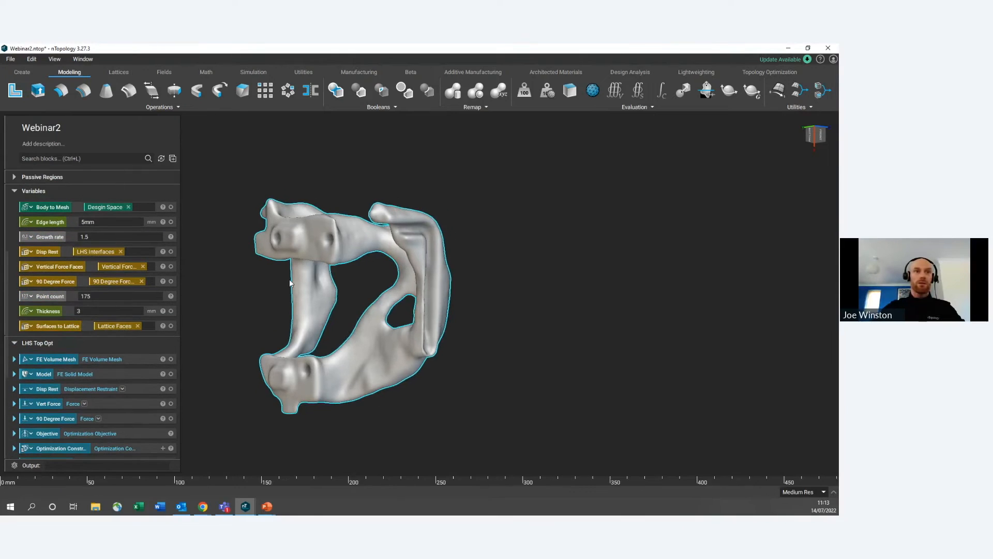
{"action": "scroll", "coordinate": [90, 310], "scroll_direction": "down", "scroll_amount": 5}
{"action": "middle_click_drag", "start_coordinate": [306, 294], "coordinate": [259, 294]}
{"action": "middle_click_drag", "start_coordinate": [363, 290], "coordinate": [339, 271]}
{"action": "scroll", "coordinate": [310, 304], "scroll_direction": "up", "scroll_amount": 3}
{"action": "scroll", "coordinate": [339, 272], "scroll_direction": "down", "scroll_amount": 1}
Step: Turn the collapsed Smoothen Body block into a variable named Smooth Top Opt
{"action": "left_click", "coordinate": [113, 352]}
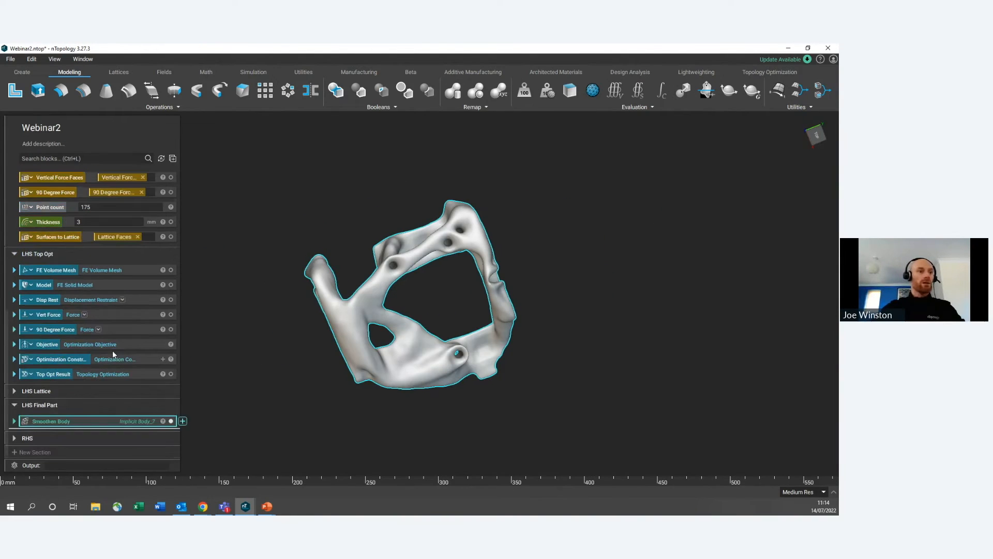
{"action": "right_click", "coordinate": [80, 420]}
{"action": "left_click", "coordinate": [125, 348]}
{"action": "type", "text": "Smooth"}
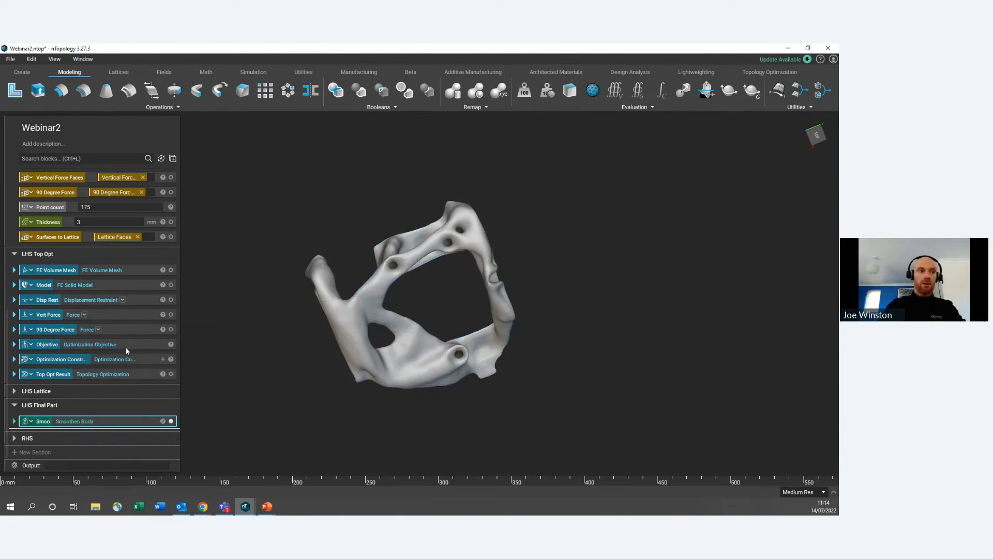
{"action": "key", "text": "Return"}
{"action": "type", "text": "Top Opt"}
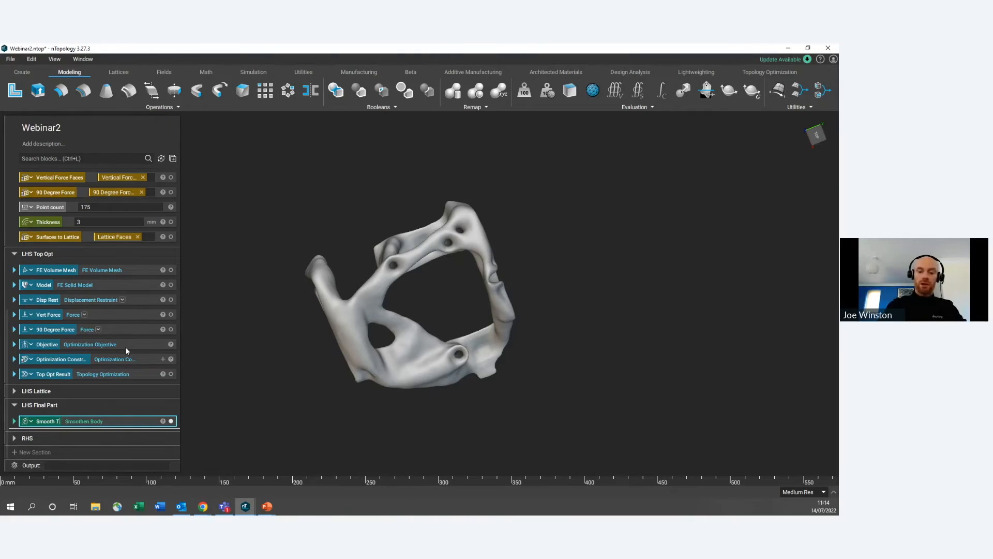
{"action": "key", "text": "Return"}
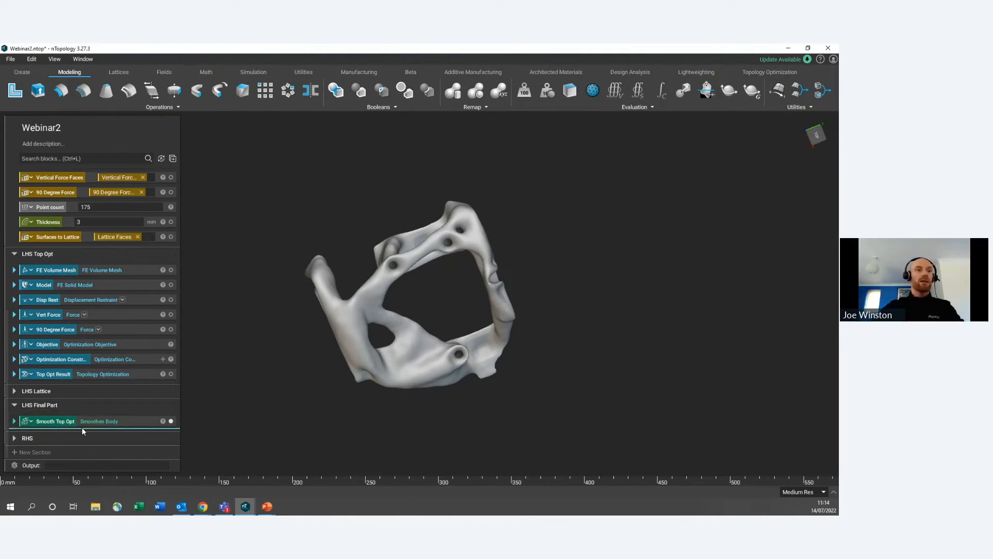
Step: Add a Boolean Union block to the LHS Final Part section combining Smooth Top Opt and Final Lattice
{"action": "left_click", "coordinate": [334, 92]}
{"action": "left_click", "coordinate": [98, 355]}
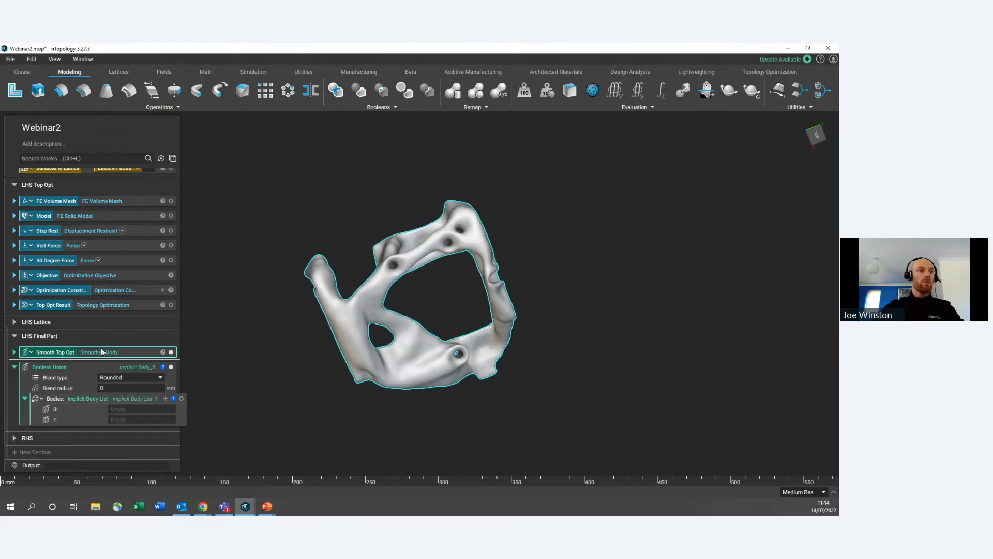
{"action": "left_click_drag", "start_coordinate": [94, 353], "coordinate": [139, 409]}
{"action": "left_click", "coordinate": [135, 419]}
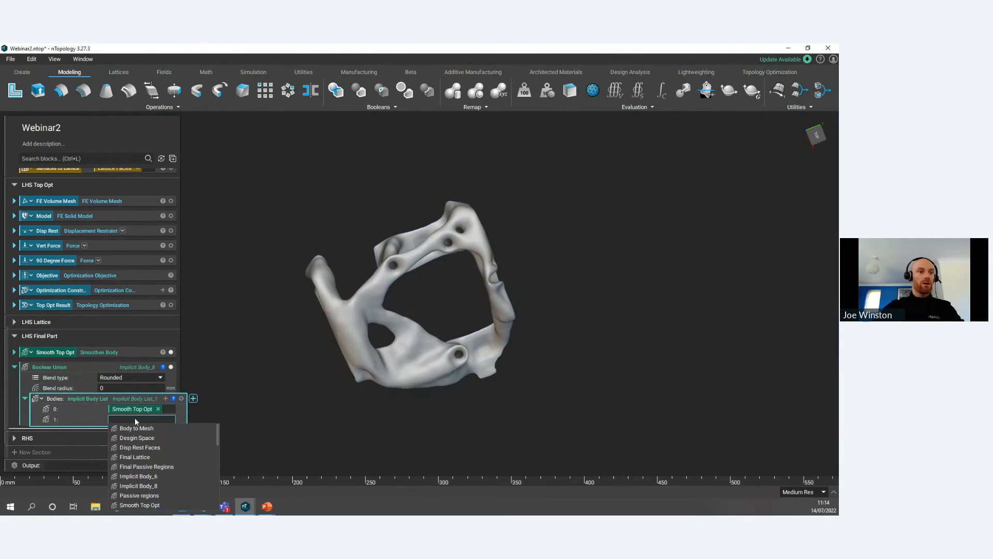
{"action": "left_click", "coordinate": [146, 454]}
{"action": "left_click", "coordinate": [121, 369]}
{"action": "right_click_drag", "start_coordinate": [310, 331], "coordinate": [223, 290]}
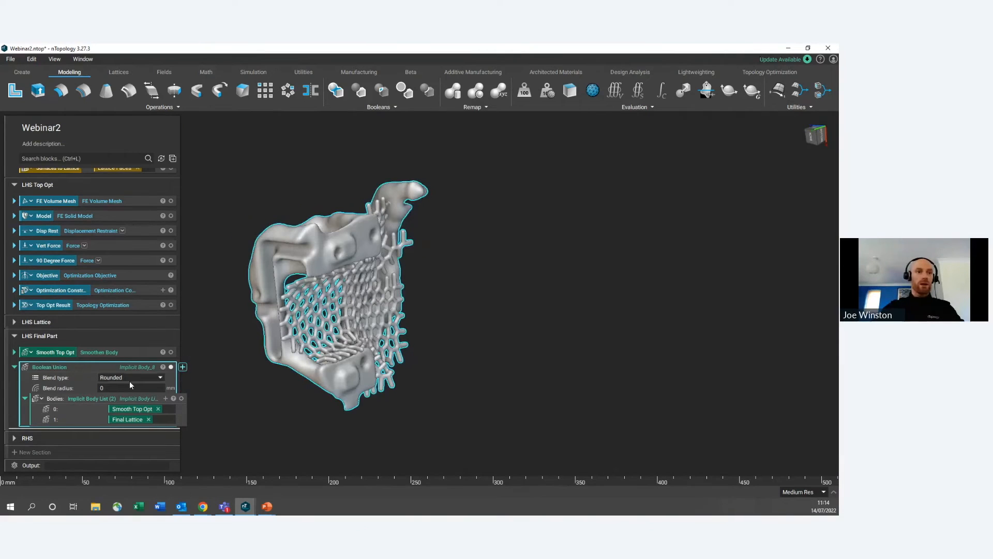
Step: Add Final Passive Regions as a third body in the Boolean Union
{"action": "left_click", "coordinate": [165, 396]}
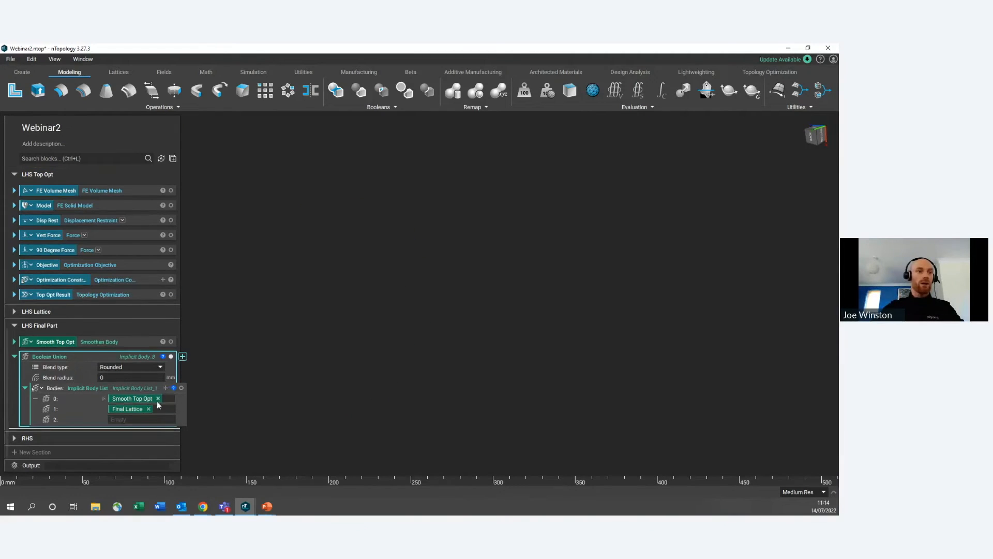
{"action": "left_click", "coordinate": [143, 419]}
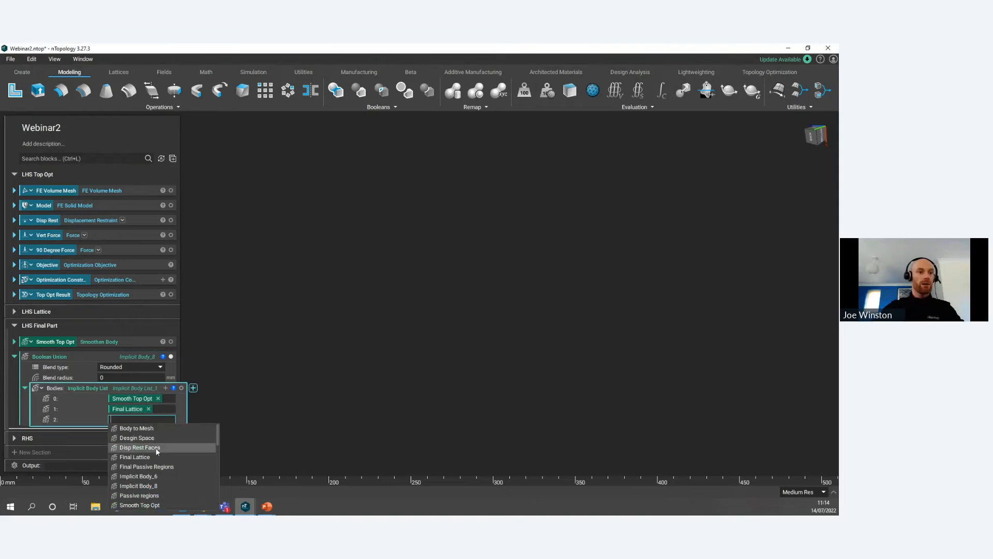
{"action": "left_click", "coordinate": [159, 468]}
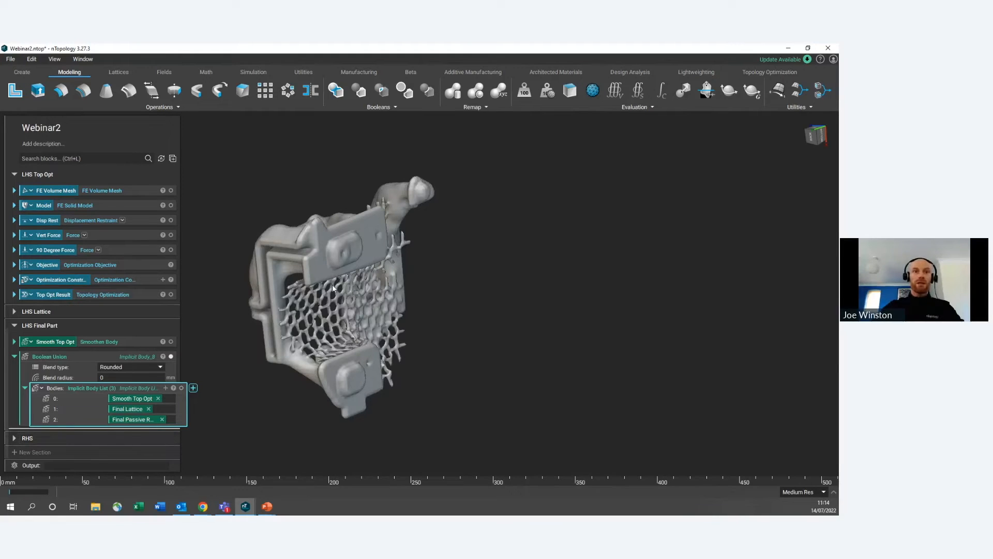
Step: Examine the unioned clamp closely, checking where the lattice struts meet the optimized body, mounting pads and rail
{"action": "right_click_drag", "start_coordinate": [335, 285], "coordinate": [417, 242]}
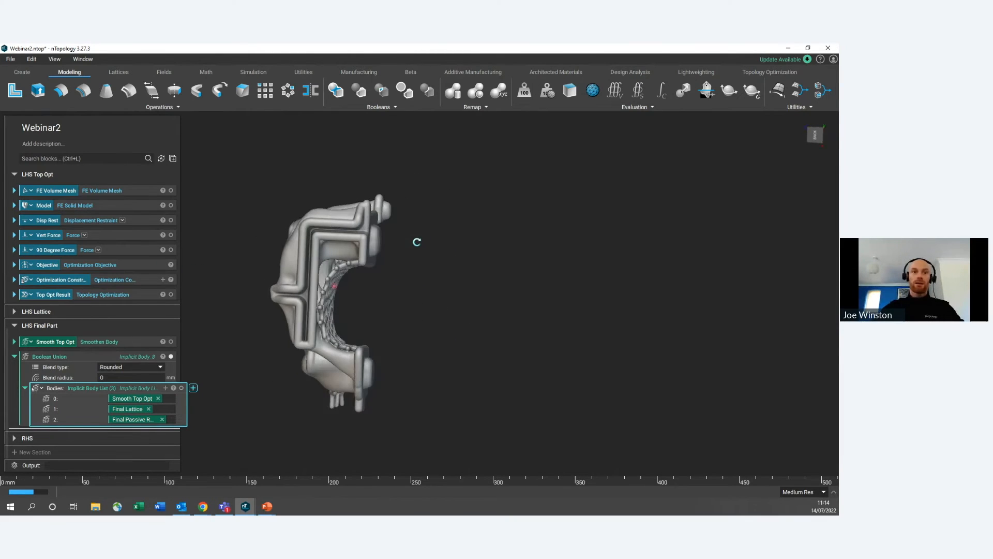
{"action": "scroll", "coordinate": [402, 245], "scroll_direction": "up", "scroll_amount": 5}
{"action": "right_click_drag", "start_coordinate": [403, 245], "coordinate": [284, 275]}
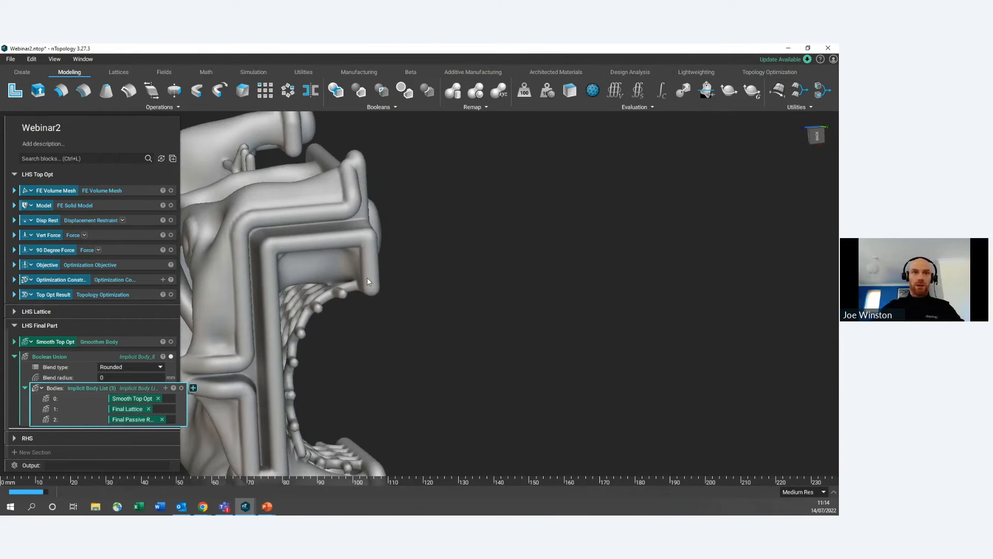
{"action": "scroll", "coordinate": [368, 281], "scroll_direction": "up", "scroll_amount": 5}
{"action": "middle_click_drag", "start_coordinate": [352, 299], "coordinate": [445, 236]}
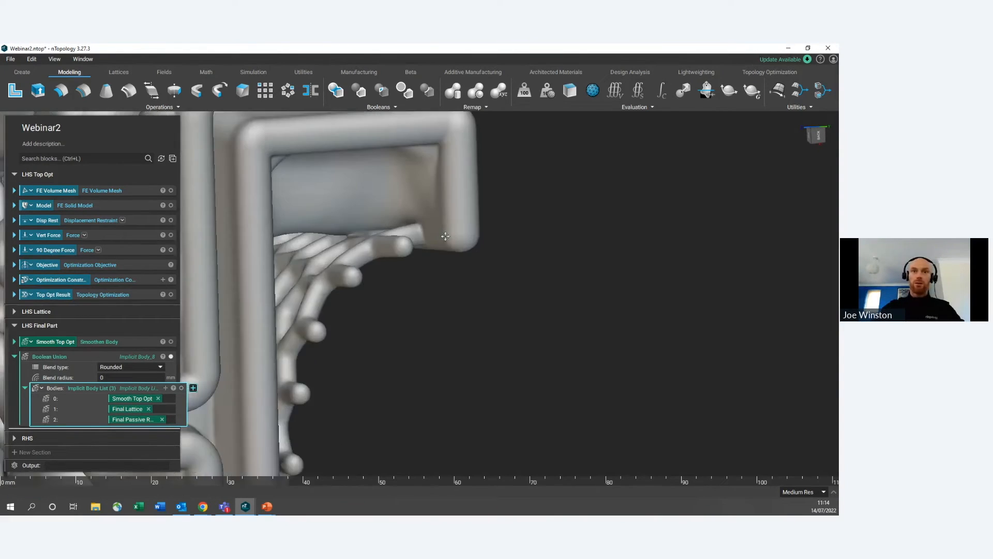
{"action": "right_click_drag", "start_coordinate": [445, 236], "coordinate": [417, 284]}
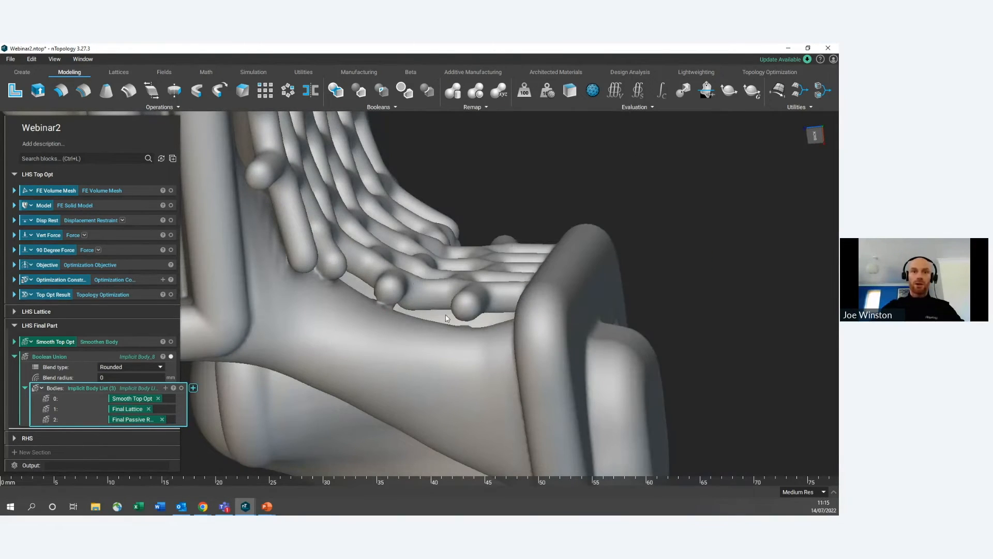
{"action": "scroll", "coordinate": [385, 310], "scroll_direction": "up", "scroll_amount": 3}
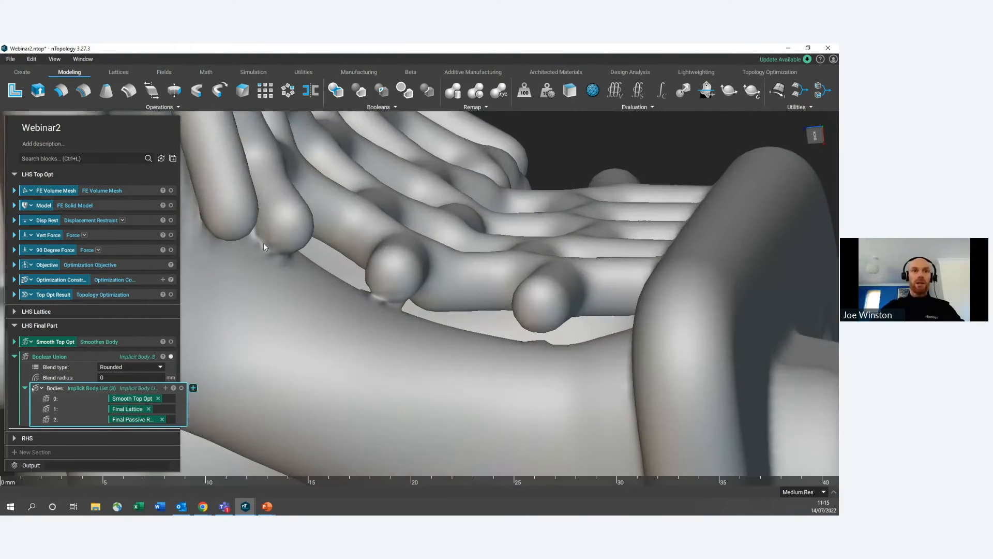
{"action": "scroll", "coordinate": [262, 243], "scroll_direction": "down", "scroll_amount": 5}
{"action": "right_click_drag", "start_coordinate": [262, 243], "coordinate": [447, 251]}
{"action": "middle_click_drag", "start_coordinate": [465, 270], "coordinate": [365, 293]}
{"action": "right_click_drag", "start_coordinate": [365, 293], "coordinate": [316, 301]}
{"action": "scroll", "coordinate": [315, 301], "scroll_direction": "down", "scroll_amount": 3}
{"action": "middle_click_drag", "start_coordinate": [489, 293], "coordinate": [481, 288]}
{"action": "right_click_drag", "start_coordinate": [481, 288], "coordinate": [343, 272]}
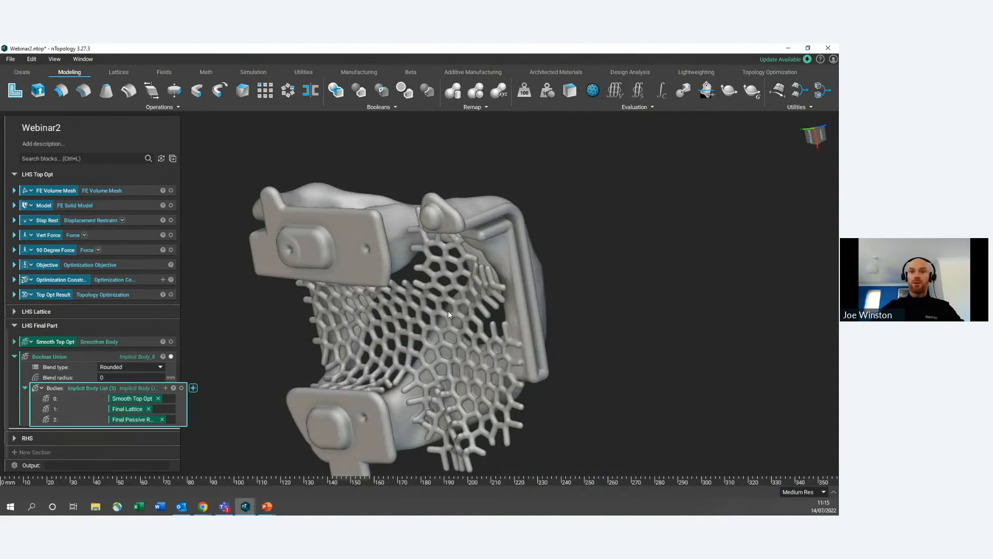
{"action": "scroll", "coordinate": [528, 284], "scroll_direction": "up", "scroll_amount": 5}
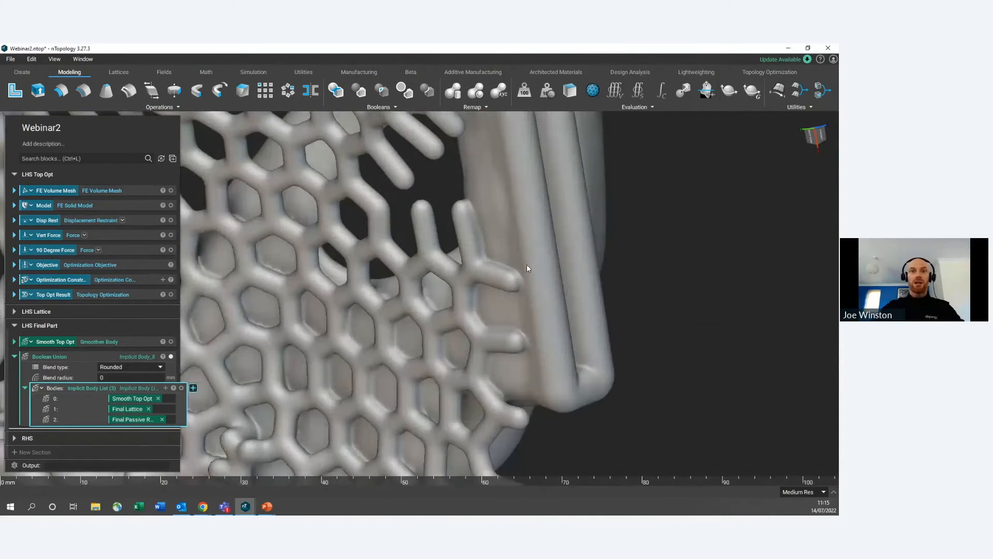
{"action": "scroll", "coordinate": [528, 268], "scroll_direction": "up", "scroll_amount": 3}
{"action": "scroll", "coordinate": [511, 261], "scroll_direction": "down", "scroll_amount": 5}
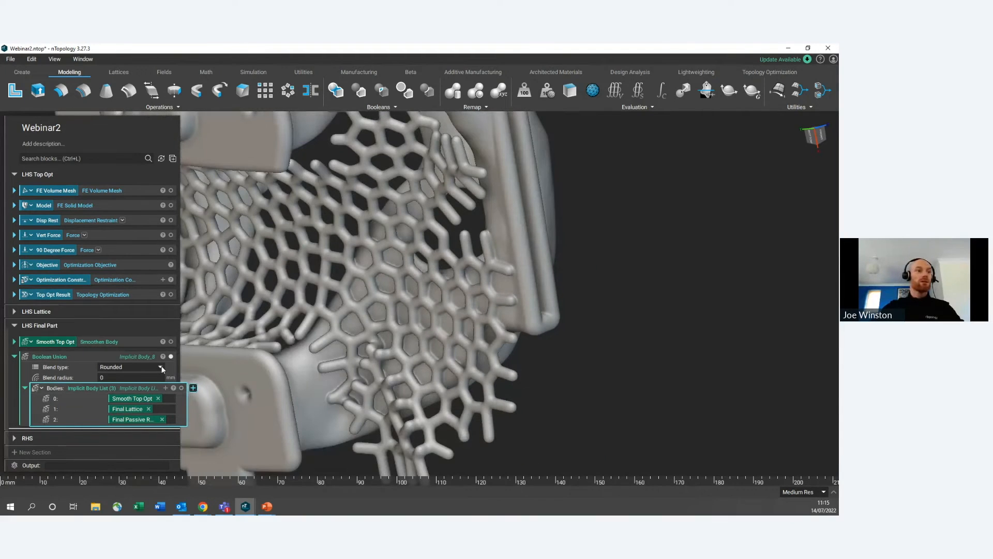
Step: Set the Boolean Union's blend radius to 4 mm and inspect the blended lattice joints
{"action": "left_click", "coordinate": [109, 377]}
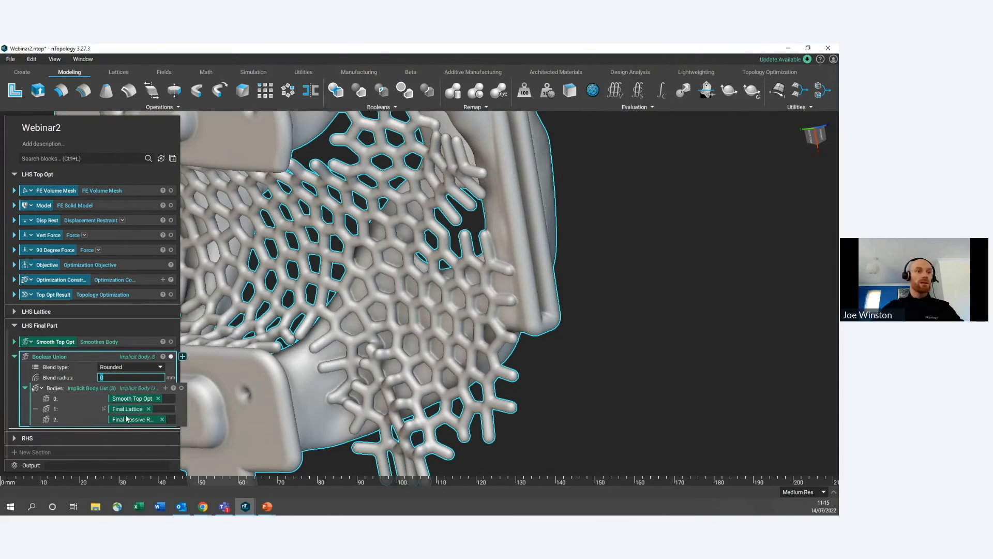
{"action": "key", "text": "Return"}
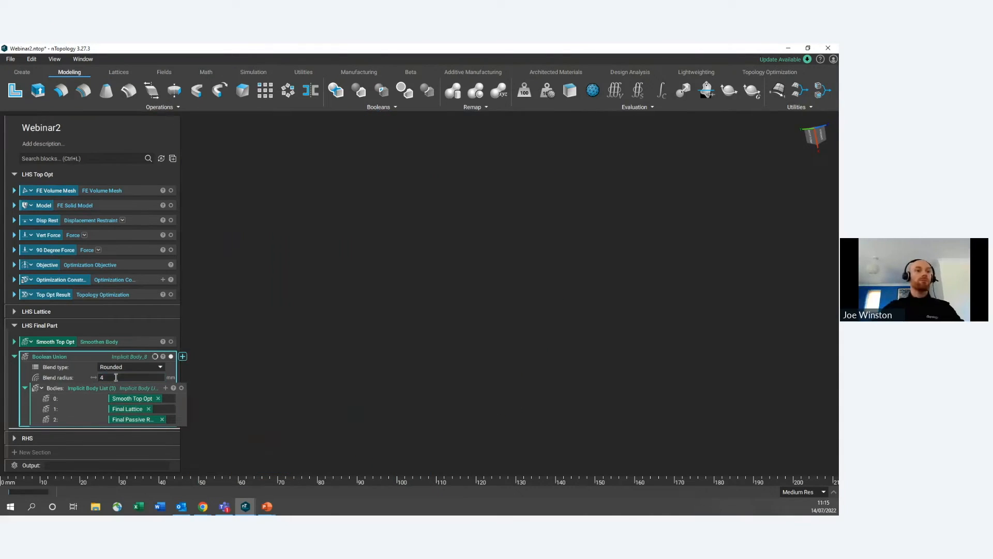
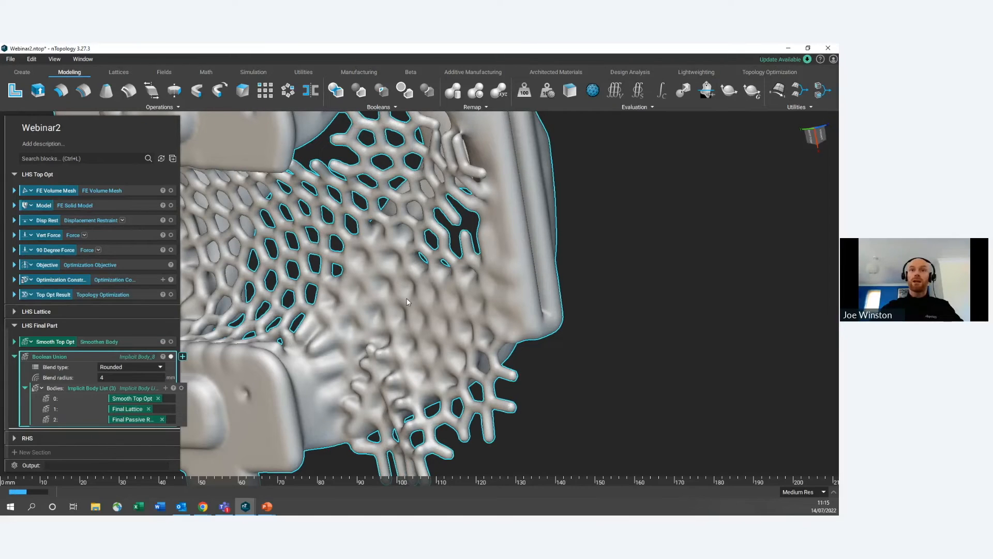
{"action": "scroll", "coordinate": [404, 308], "scroll_direction": "down", "scroll_amount": 3}
{"action": "mouse_move", "coordinate": [339, 287]}
{"action": "right_mouse_down"}
{"action": "mouse_move", "coordinate": [532, 235]}
{"action": "mouse_move", "coordinate": [589, 250]}
{"action": "mouse_move", "coordinate": [634, 240]}
{"action": "mouse_move", "coordinate": [318, 331]}
{"action": "mouse_move", "coordinate": [342, 288]}
{"action": "right_mouse_up"}
{"action": "scroll", "coordinate": [333, 312], "scroll_direction": "up", "scroll_amount": 3}
{"action": "middle_click_drag", "start_coordinate": [342, 288], "coordinate": [353, 253]}
{"action": "scroll", "coordinate": [353, 254], "scroll_direction": "down", "scroll_amount": 3}
{"action": "mouse_move", "coordinate": [368, 327]}
{"action": "right_mouse_down"}
{"action": "mouse_move", "coordinate": [322, 399]}
{"action": "mouse_move", "coordinate": [234, 307]}
{"action": "mouse_move", "coordinate": [417, 288]}
{"action": "mouse_move", "coordinate": [405, 289]}
{"action": "mouse_move", "coordinate": [447, 238]}
{"action": "mouse_move", "coordinate": [605, 218]}
{"action": "right_mouse_up"}
{"action": "right_click_drag", "start_coordinate": [340, 293], "coordinate": [455, 269]}
Step: Overlay the original LHS Clamp import on the blended union to compare their outer surfaces, then hide it again
{"action": "scroll", "coordinate": [128, 359], "scroll_direction": "up", "scroll_amount": 10}
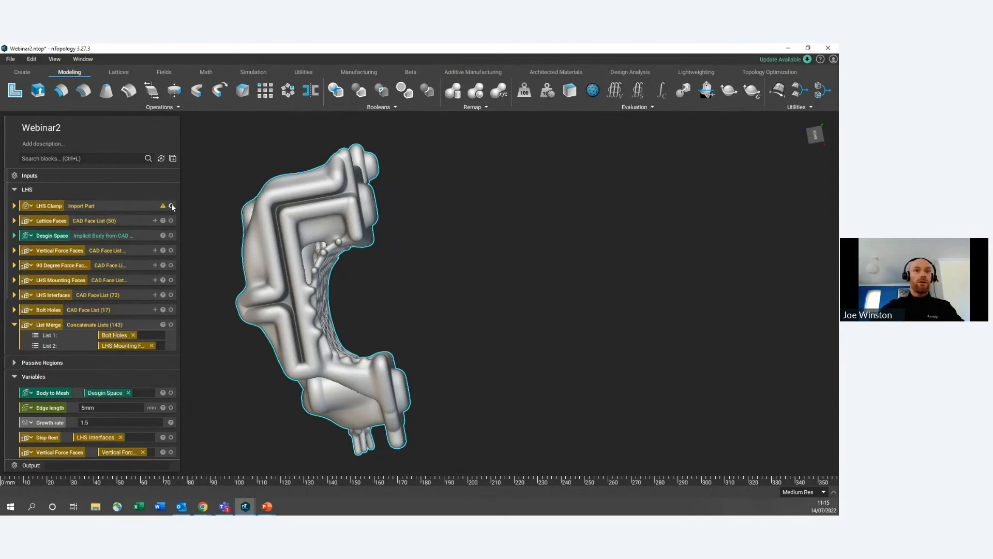
{"action": "right_click_drag", "start_coordinate": [317, 227], "coordinate": [213, 224]}
{"action": "left_click", "coordinate": [171, 205]}
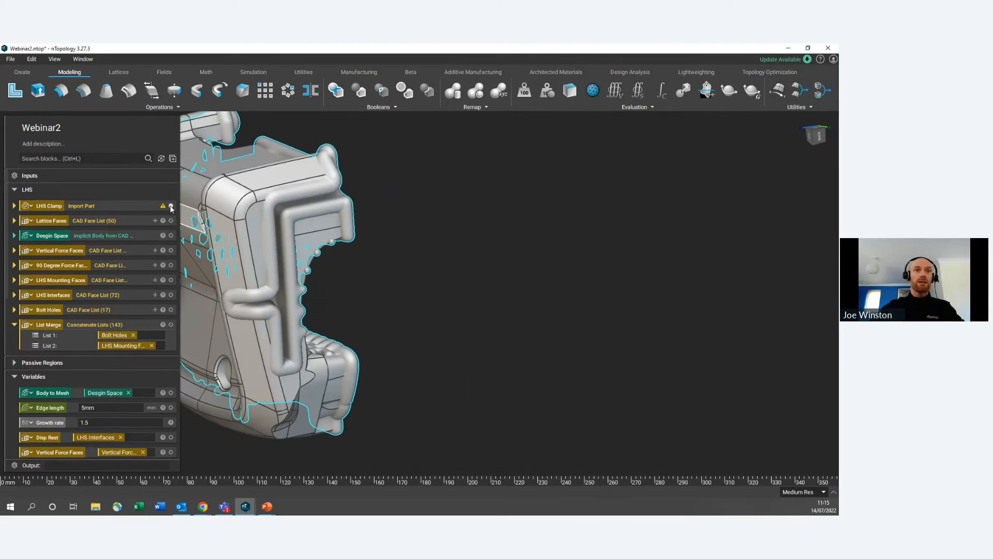
{"action": "scroll", "coordinate": [263, 209], "scroll_direction": "up", "scroll_amount": 5}
{"action": "right_click_drag", "start_coordinate": [270, 209], "coordinate": [218, 212]}
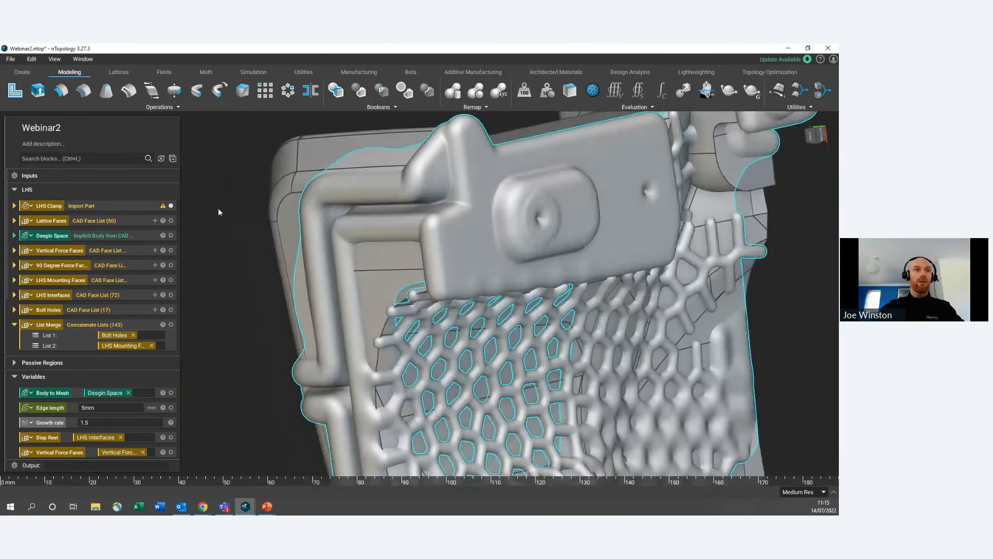
{"action": "left_click", "coordinate": [170, 206]}
Step: Add a Boolean Intersect block that trims the Boolean Union with the Body to Mesh variable
{"action": "scroll", "coordinate": [99, 297], "scroll_direction": "down", "scroll_amount": 10}
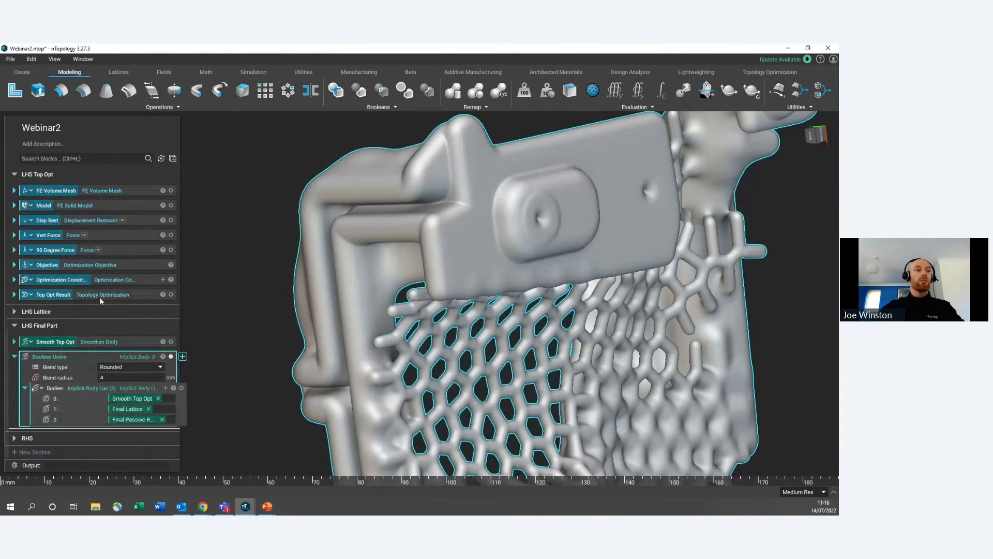
{"action": "left_click", "coordinate": [381, 90]}
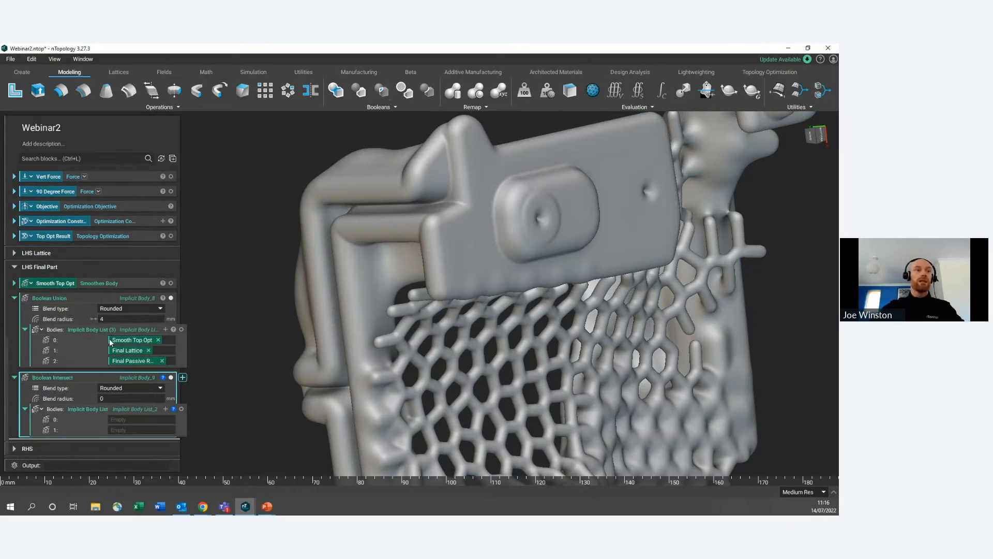
{"action": "left_click_drag", "start_coordinate": [89, 287], "coordinate": [127, 406]}
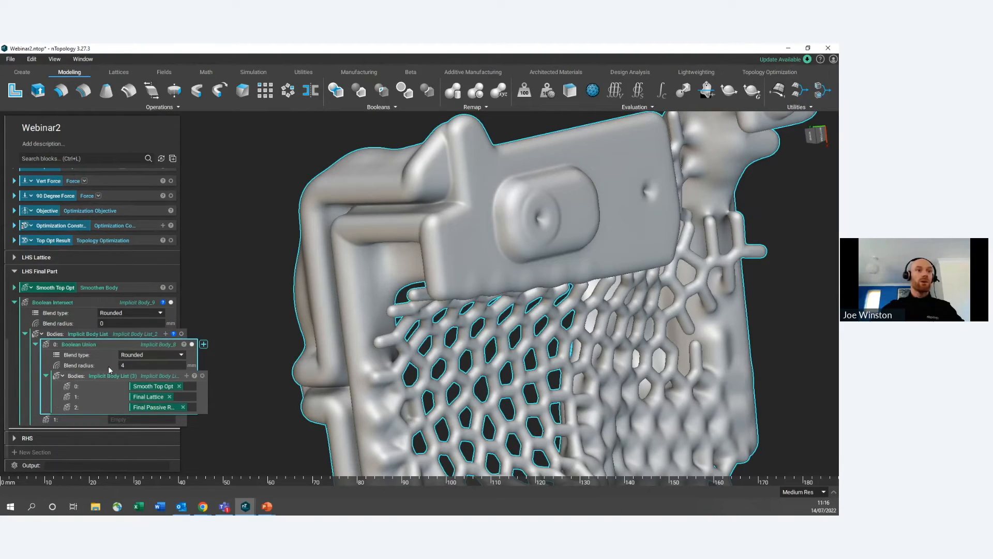
{"action": "scroll", "coordinate": [99, 369], "scroll_direction": "up", "scroll_amount": 10}
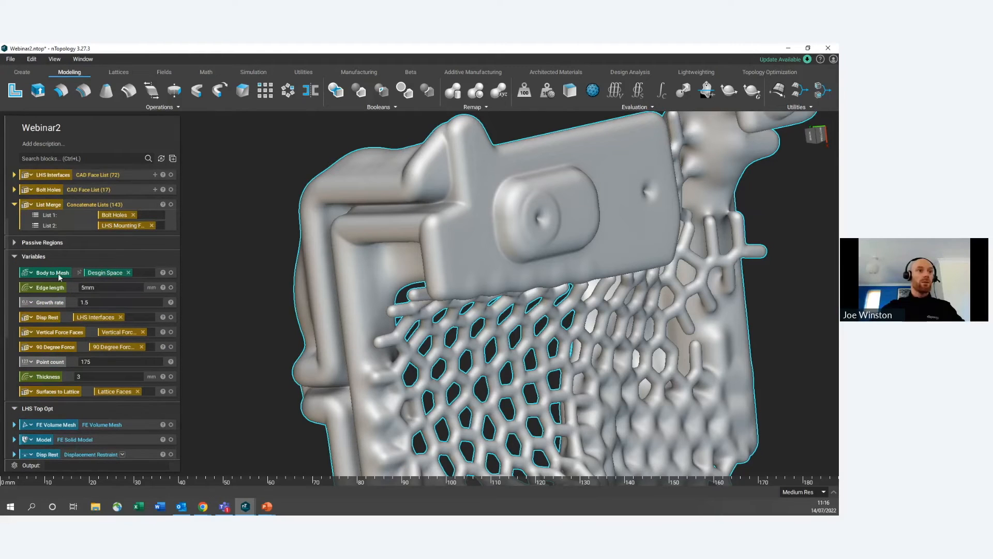
{"action": "left_click_drag", "start_coordinate": [58, 275], "coordinate": [129, 418]}
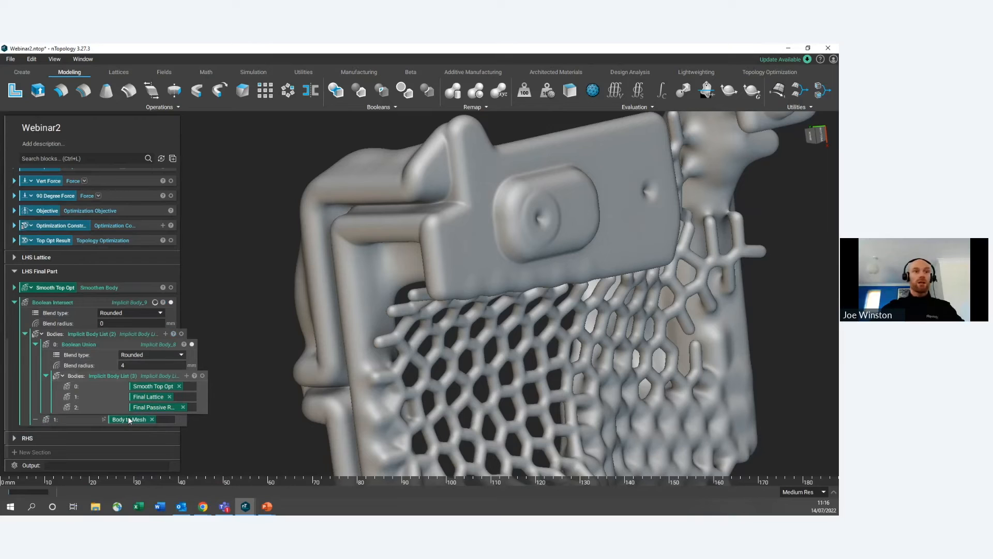
{"action": "left_click", "coordinate": [126, 303]}
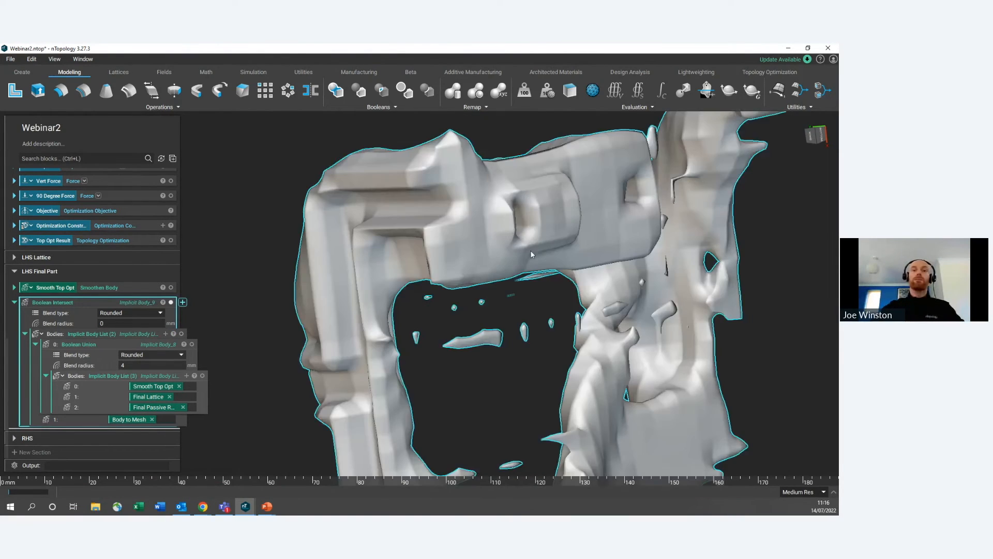
Step: Examine the intersected clamp from front and back, checking the mounting pads, bolt holes, rail and lattice
{"action": "scroll", "coordinate": [489, 240], "scroll_direction": "down", "scroll_amount": 5}
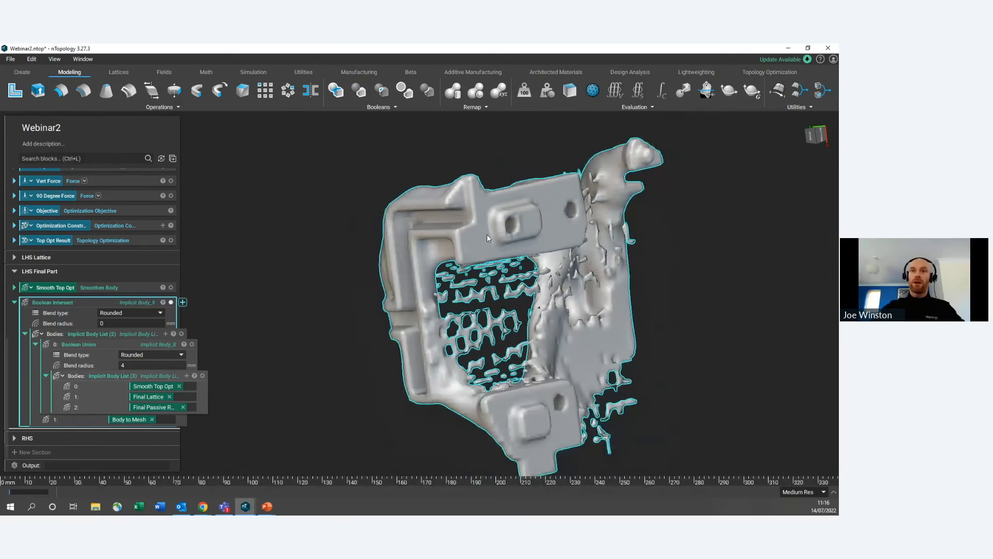
{"action": "right_click_drag", "start_coordinate": [487, 235], "coordinate": [459, 223]}
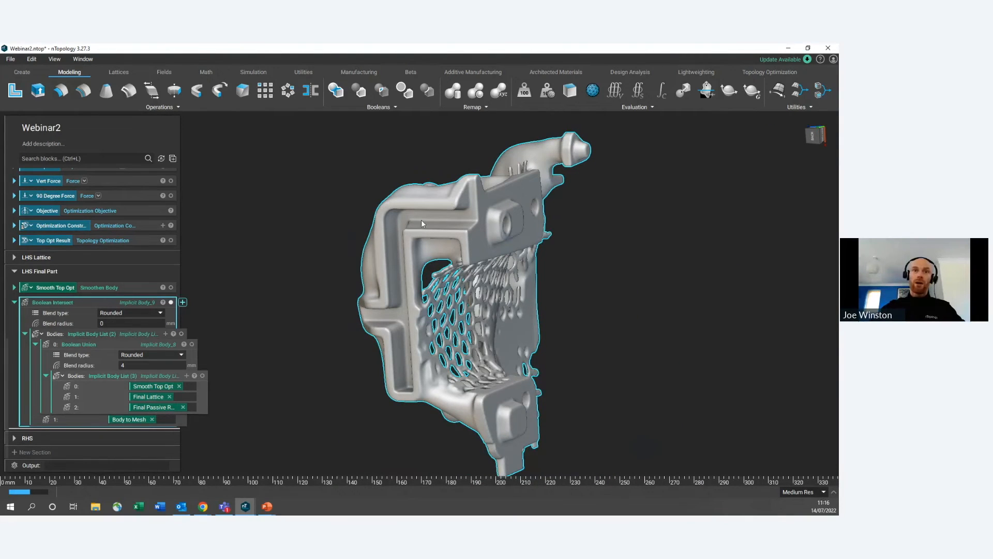
{"action": "right_click_drag", "start_coordinate": [393, 317], "coordinate": [523, 184]}
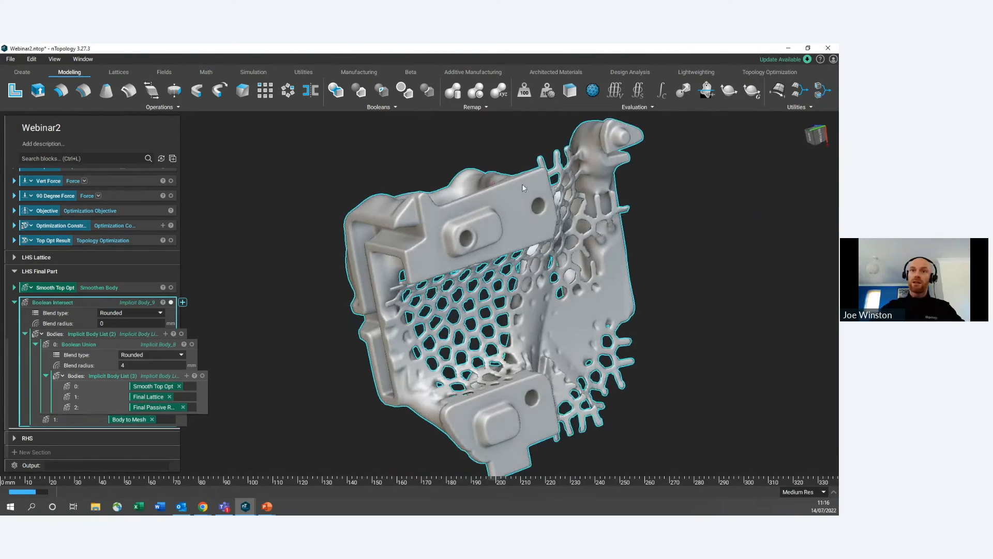
{"action": "right_click_drag", "start_coordinate": [488, 229], "coordinate": [448, 215]}
{"action": "right_click_drag", "start_coordinate": [364, 313], "coordinate": [552, 284]}
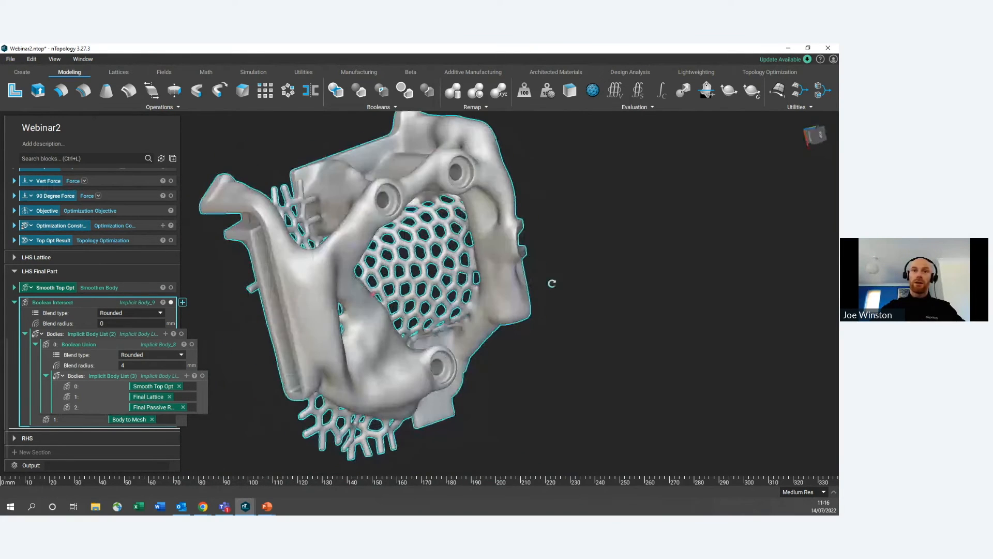
{"action": "scroll", "coordinate": [405, 302], "scroll_direction": "down", "scroll_amount": 3}
{"action": "right_click_drag", "start_coordinate": [405, 303], "coordinate": [244, 298]}
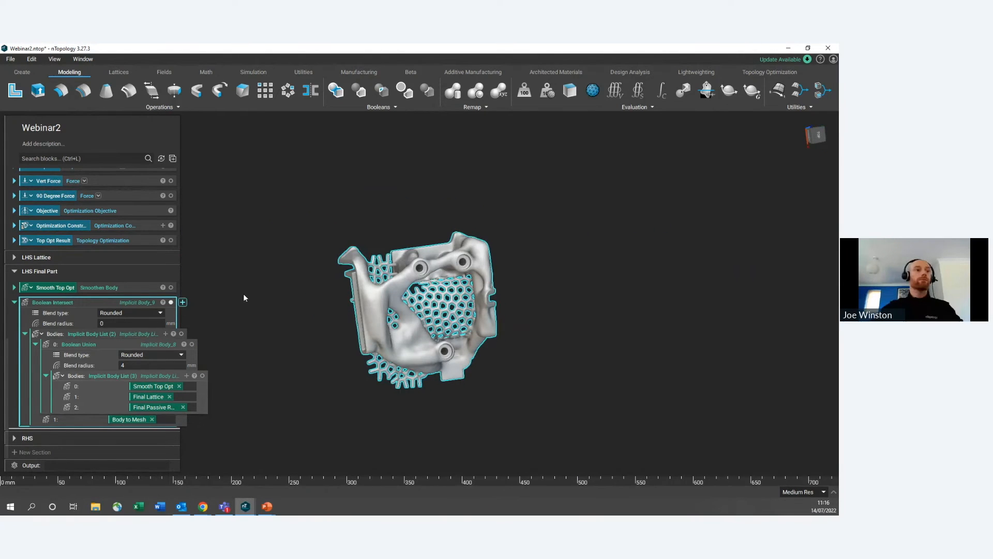
Step: Turn the Boolean Intersect block into a variable named Final Part
{"action": "double_click", "coordinate": [66, 302]}
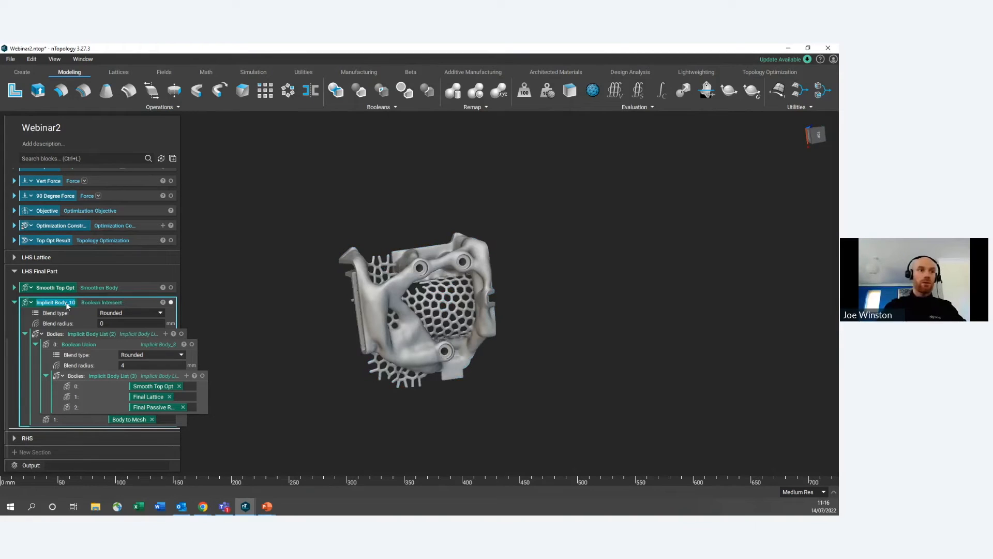
{"action": "type", "text": "Final Part"}
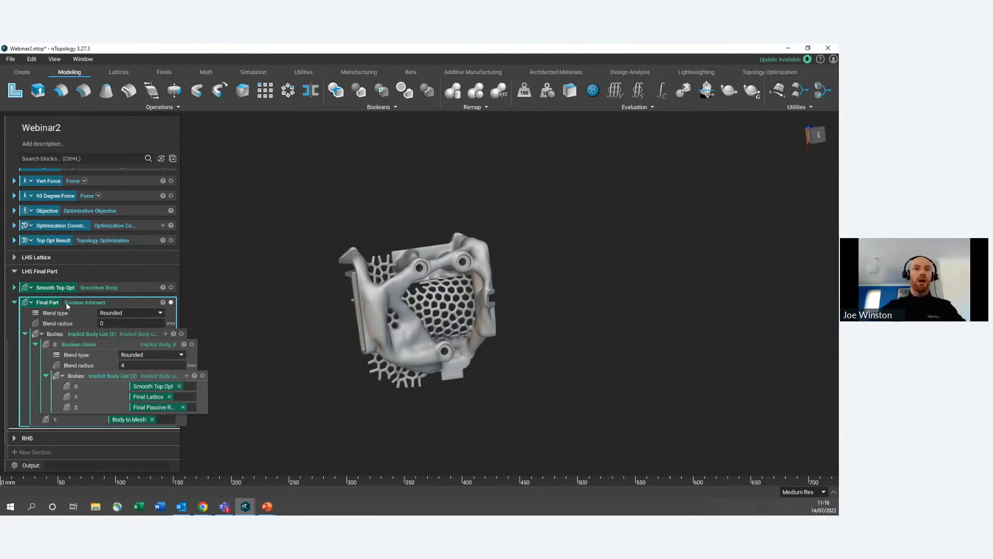
{"action": "key", "text": "Return"}
Step: Review the Final Part from several sides along with the list of driving variables
{"action": "scroll", "coordinate": [394, 313], "scroll_direction": "up", "scroll_amount": 3}
{"action": "right_click_drag", "start_coordinate": [393, 313], "coordinate": [616, 301]}
{"action": "scroll", "coordinate": [443, 305], "scroll_direction": "down", "scroll_amount": 1}
{"action": "right_click_drag", "start_coordinate": [443, 305], "coordinate": [595, 279]}
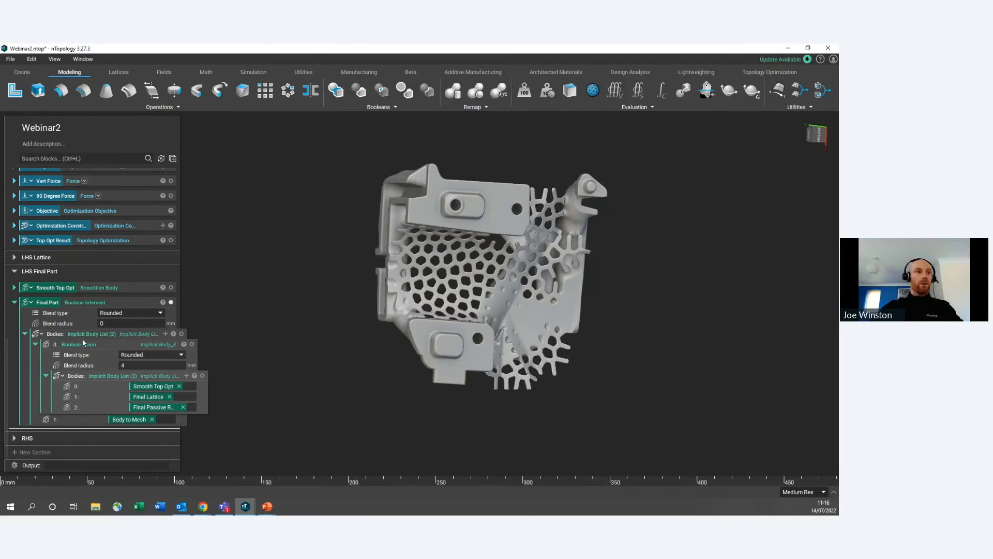
{"action": "scroll", "coordinate": [83, 338], "scroll_direction": "up", "scroll_amount": 5}
{"action": "right_click_drag", "start_coordinate": [342, 286], "coordinate": [426, 281]}
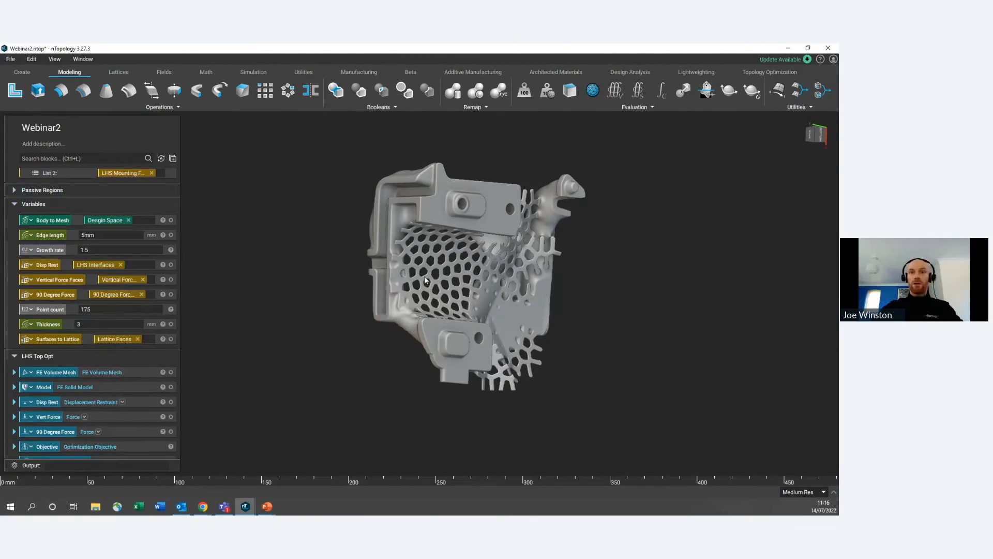
Step: Set the Point count variable to 150
{"action": "scroll", "coordinate": [468, 279], "scroll_direction": "up", "scroll_amount": 3}
{"action": "right_click_drag", "start_coordinate": [266, 298], "coordinate": [191, 292]}
{"action": "right_click_drag", "start_coordinate": [417, 297], "coordinate": [390, 301]}
{"action": "middle_click_drag", "start_coordinate": [390, 301], "coordinate": [430, 264]}
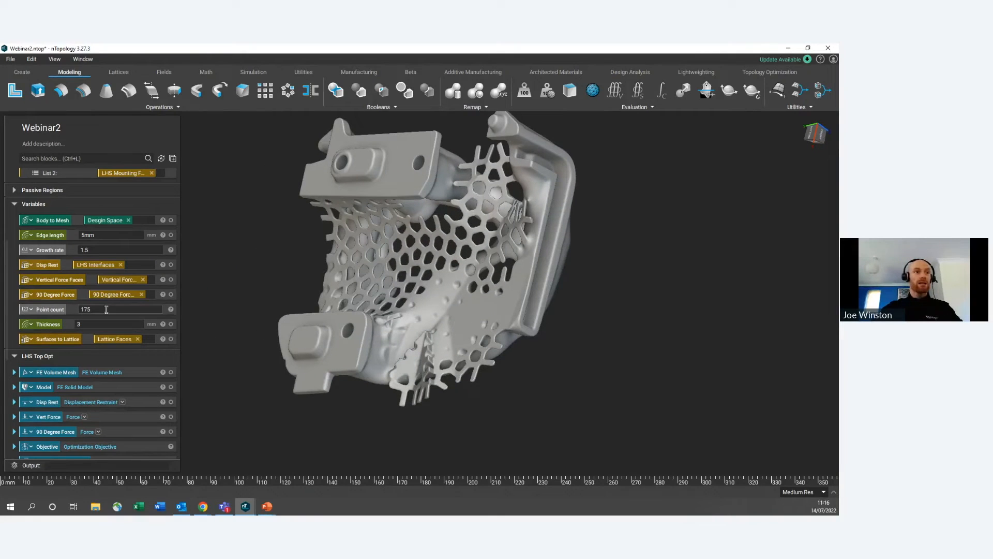
{"action": "double_click", "coordinate": [106, 308]}
{"action": "type", "text": "150"}
{"action": "key", "text": "Return"}
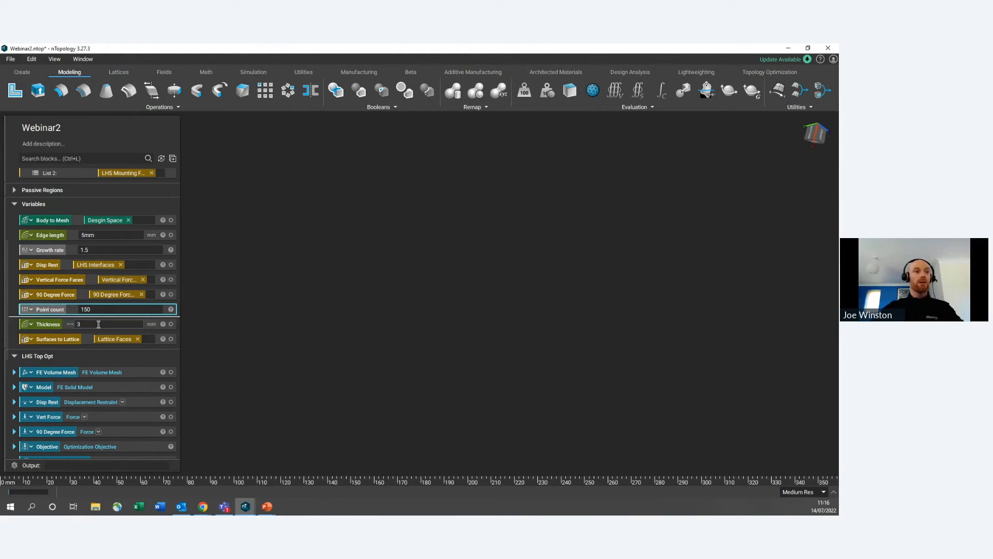
Step: Set the Thickness variable to 2 mm
{"action": "double_click", "coordinate": [98, 324]}
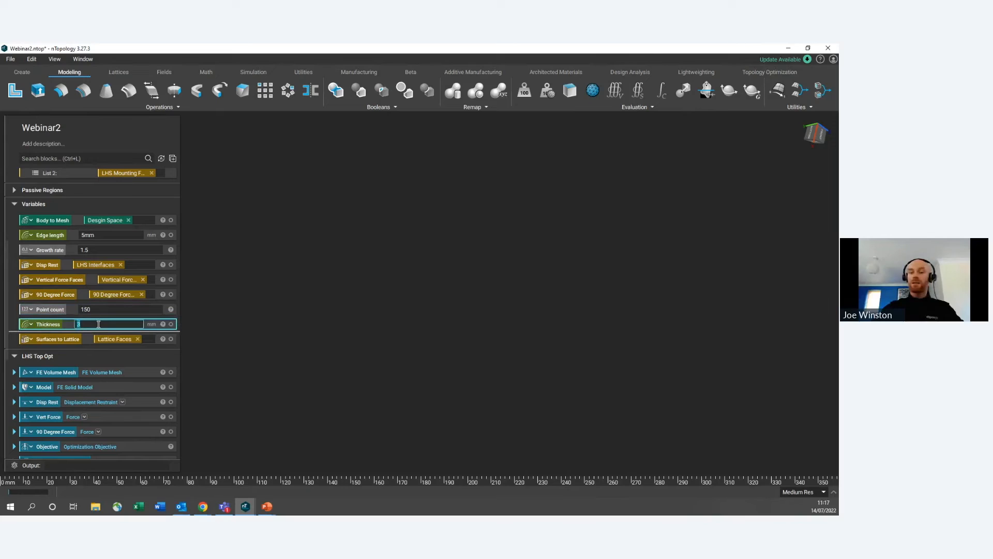
{"action": "type", "text": "2"}
{"action": "key", "text": "Return"}
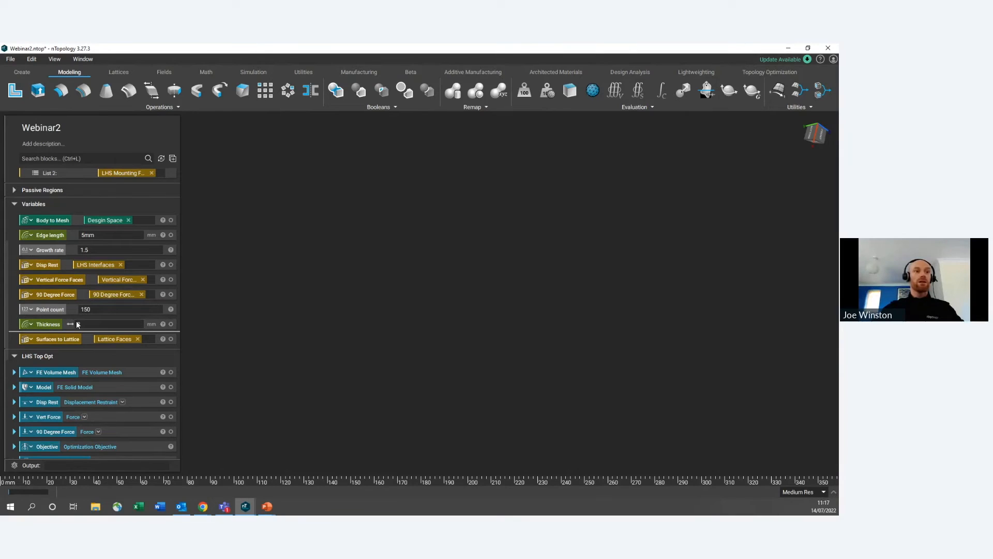
{"action": "mouse_move", "coordinate": [30, 491]}
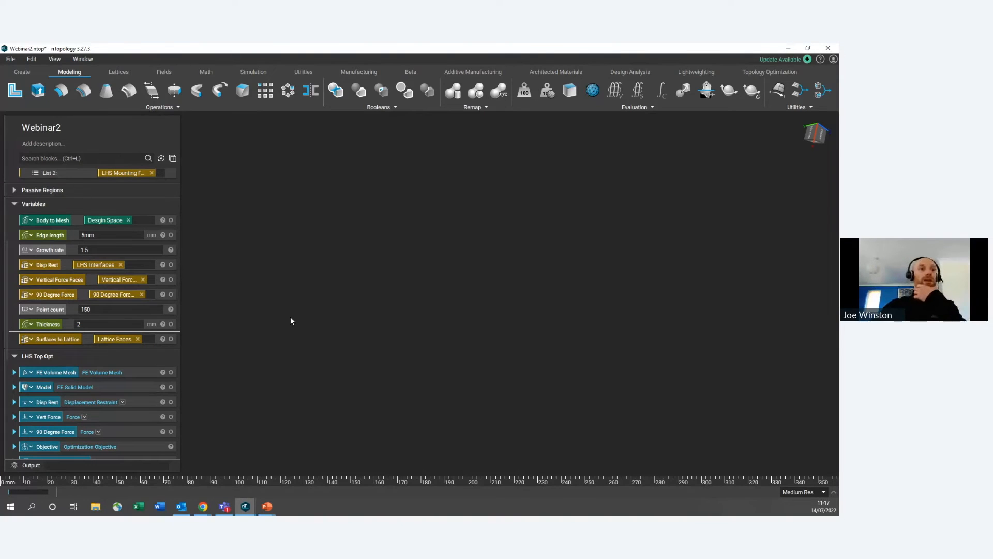
Step: Examine the regenerated Final Part from front and back, checking the lattice struts against the driving variables
{"action": "scroll", "coordinate": [105, 326], "scroll_direction": "up", "scroll_amount": 4}
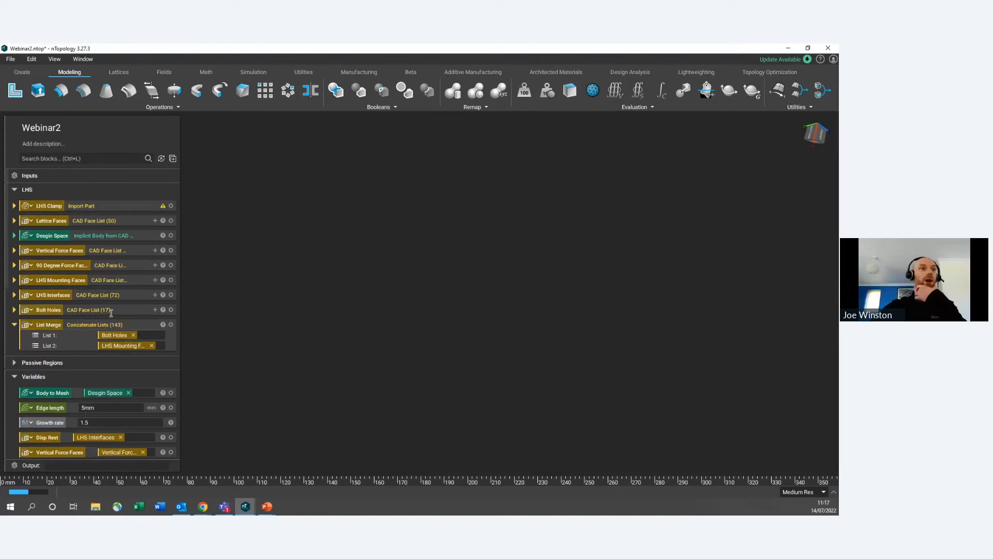
{"action": "scroll", "coordinate": [111, 274], "scroll_direction": "down", "scroll_amount": 10}
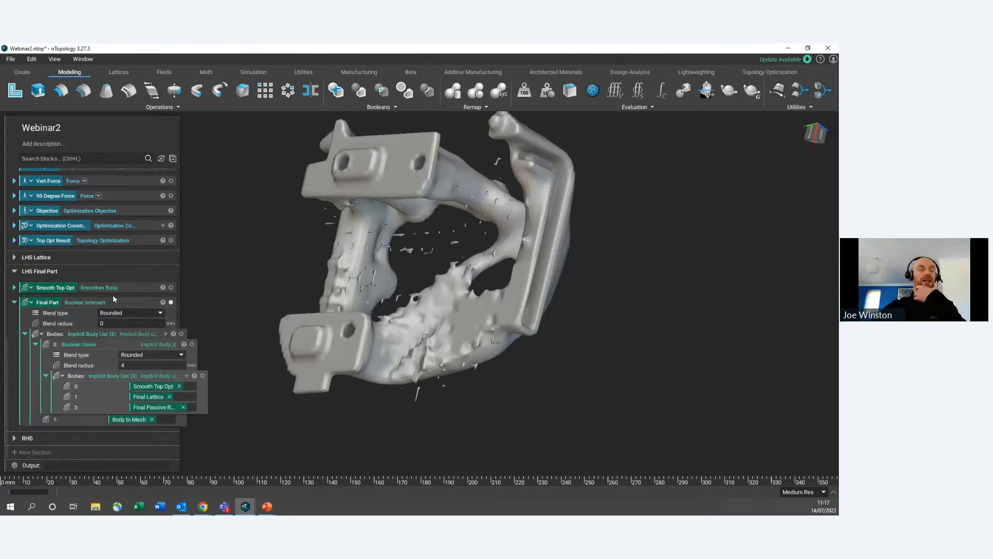
{"action": "scroll", "coordinate": [113, 296], "scroll_direction": "up", "scroll_amount": 10}
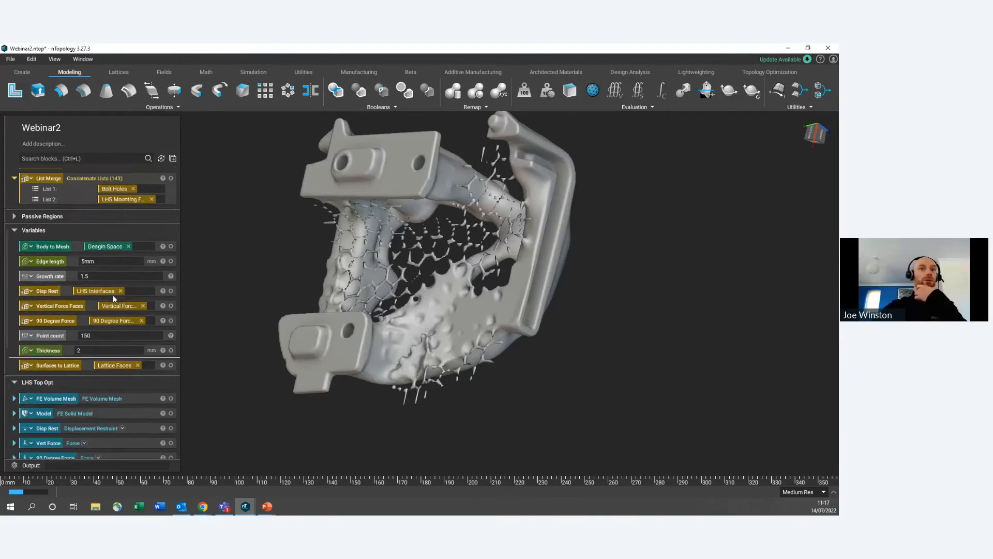
{"action": "scroll", "coordinate": [113, 298], "scroll_direction": "down", "scroll_amount": 10}
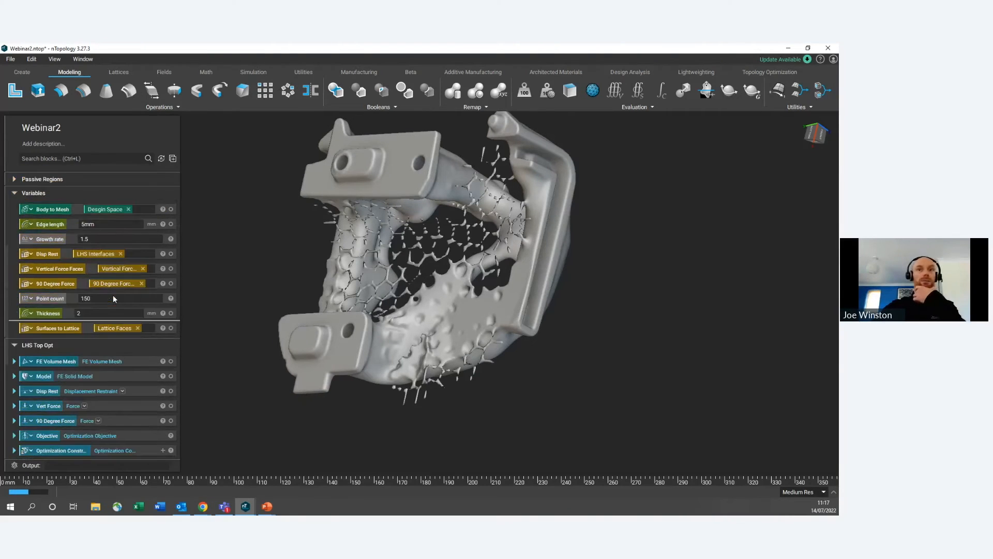
{"action": "right_click_drag", "start_coordinate": [426, 269], "coordinate": [351, 287]}
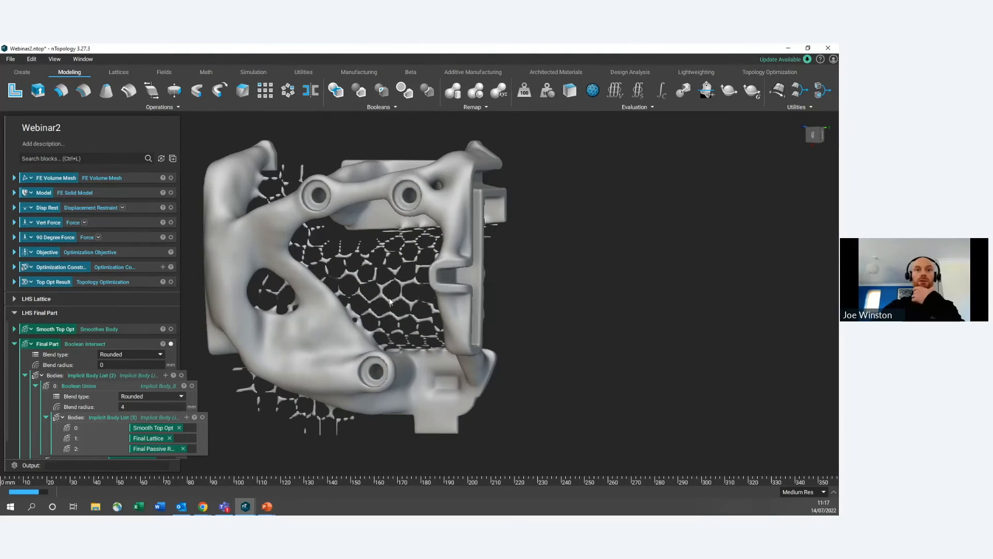
{"action": "middle_click_drag", "start_coordinate": [390, 301], "coordinate": [509, 320]}
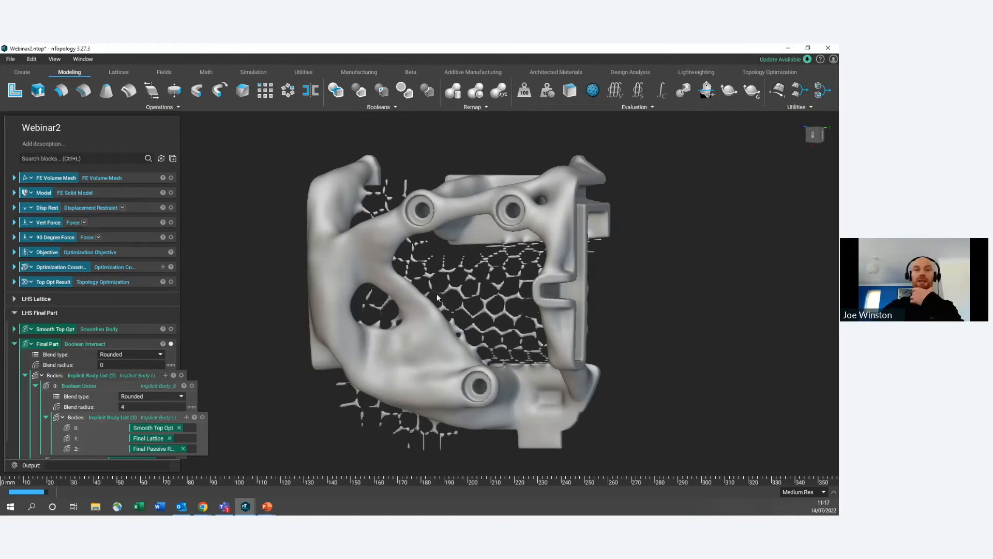
{"action": "right_click_drag", "start_coordinate": [459, 279], "coordinate": [393, 290]}
{"action": "scroll", "coordinate": [54, 323], "scroll_direction": "down", "scroll_amount": 2}
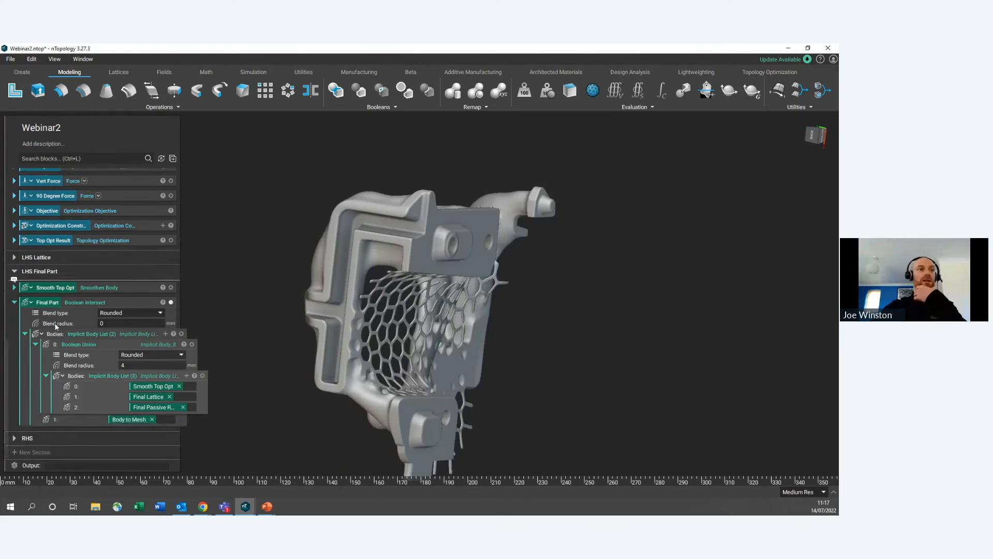
Step: Set the Thickness variable to 3 mm
{"action": "scroll", "coordinate": [141, 356], "scroll_direction": "up", "scroll_amount": 10}
{"action": "left_click", "coordinate": [115, 349]}
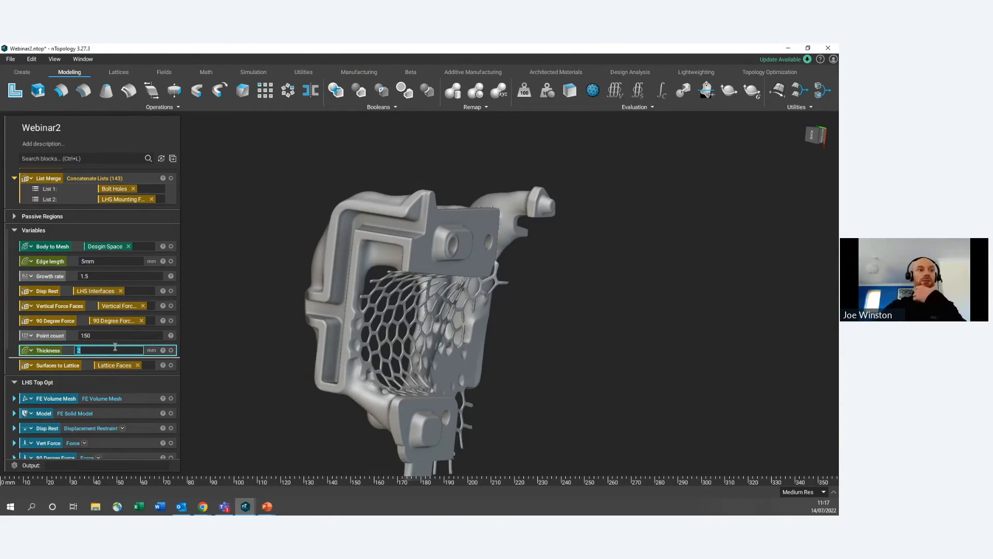
{"action": "type", "text": "3"}
{"action": "key", "text": "Return"}
Step: Collapse the Final Part block and assign Final Part as the notebook's output
{"action": "scroll", "coordinate": [135, 324], "scroll_direction": "down", "scroll_amount": 6}
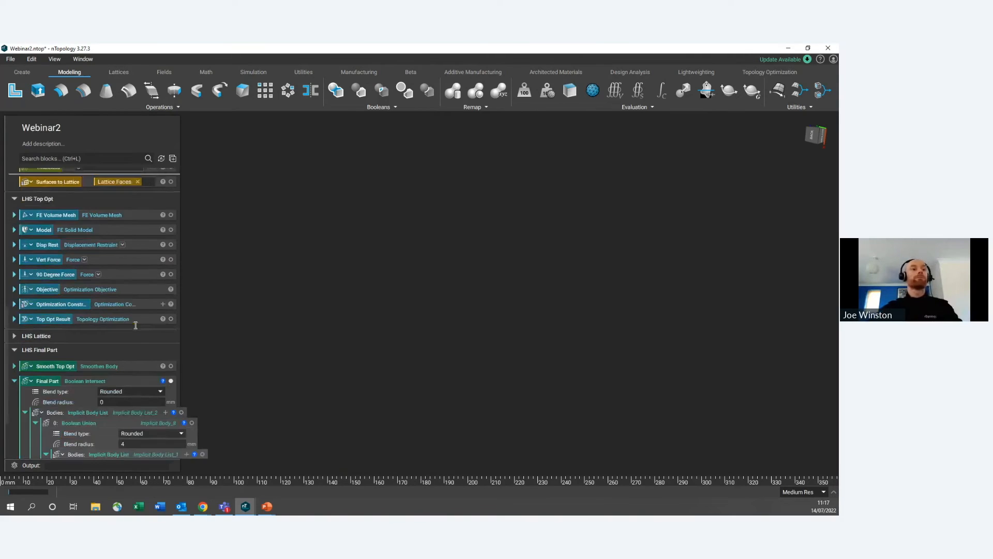
{"action": "left_click", "coordinate": [115, 301]}
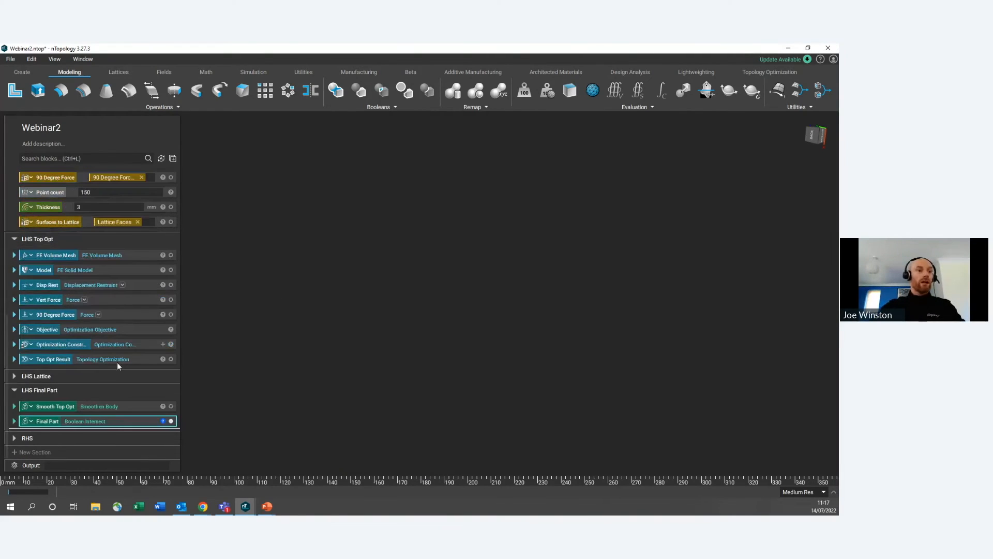
{"action": "scroll", "coordinate": [108, 379], "scroll_direction": "up", "scroll_amount": 9}
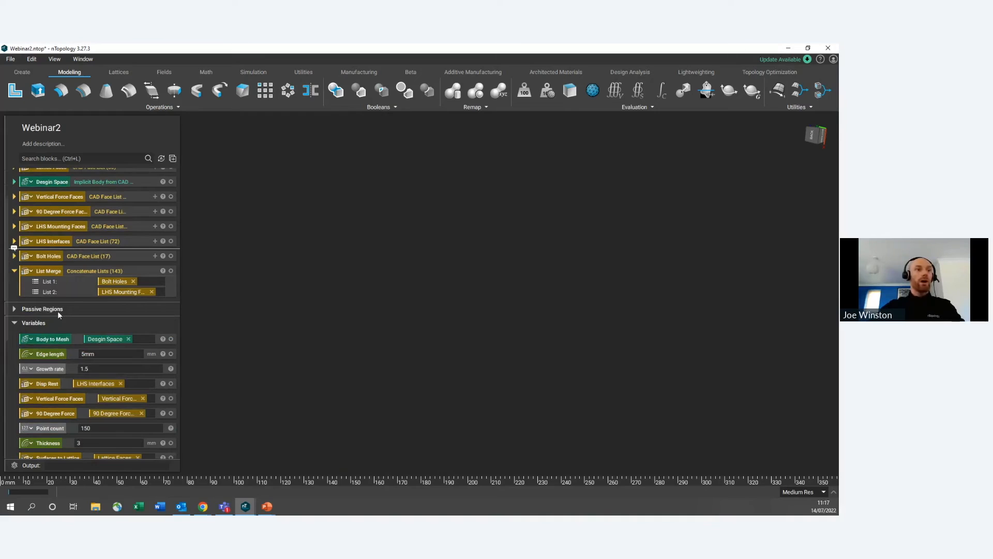
{"action": "scroll", "coordinate": [78, 316], "scroll_direction": "down", "scroll_amount": 6}
{"action": "scroll", "coordinate": [96, 326], "scroll_direction": "up", "scroll_amount": 8}
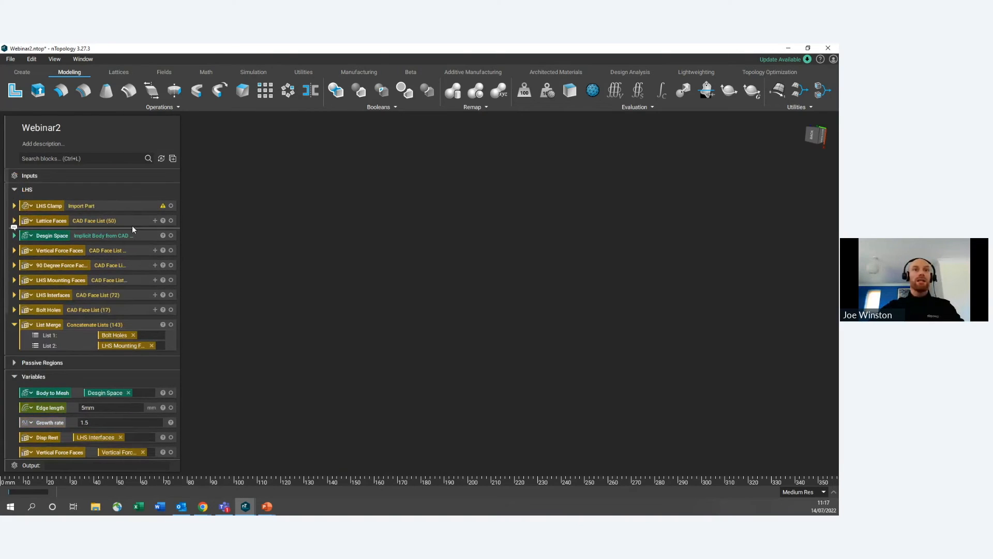
{"action": "scroll", "coordinate": [120, 268], "scroll_direction": "down", "scroll_amount": 8}
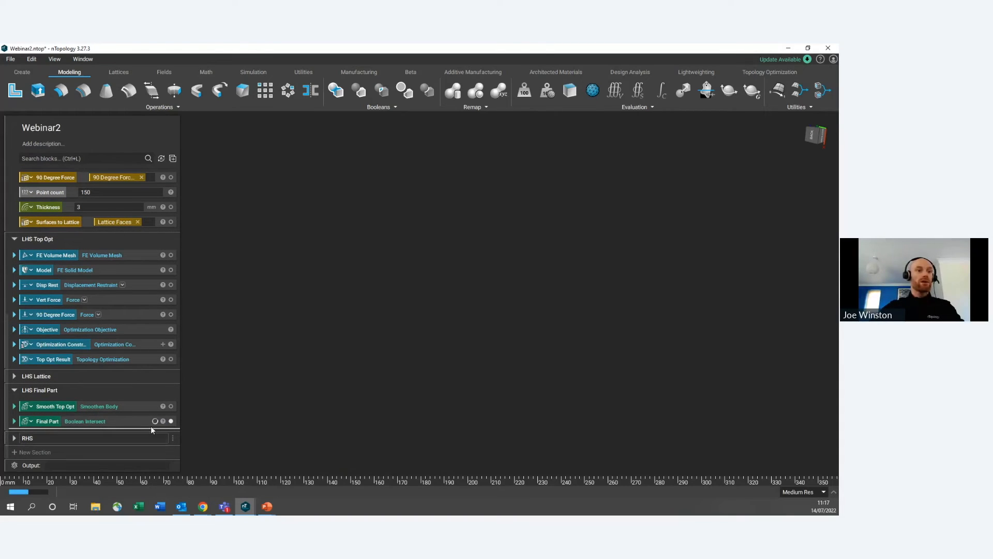
{"action": "left_click_drag", "start_coordinate": [117, 424], "coordinate": [108, 465]}
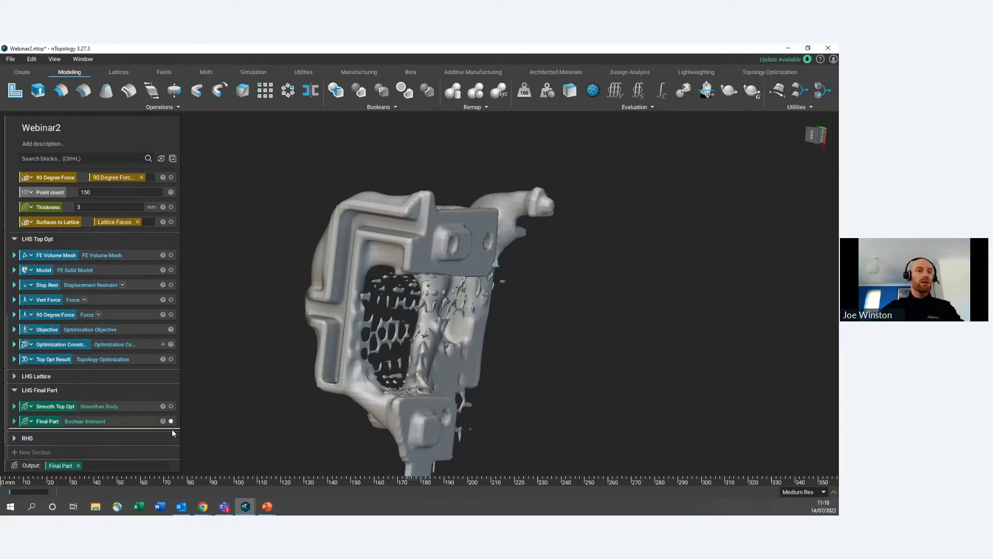
Step: Collapse the LHS section and clear the references in Body to Mesh, Disp Rest, Vertical Force Faces, 90 Degree Force and Surfaces to Lattice
{"action": "right_click_drag", "start_coordinate": [331, 302], "coordinate": [461, 318]}
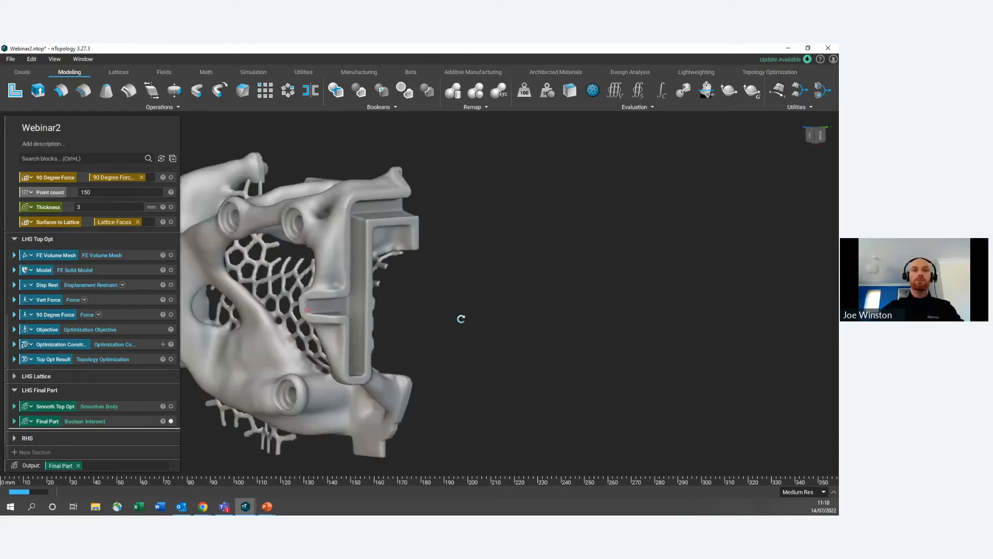
{"action": "scroll", "coordinate": [85, 319], "scroll_direction": "up", "scroll_amount": 5}
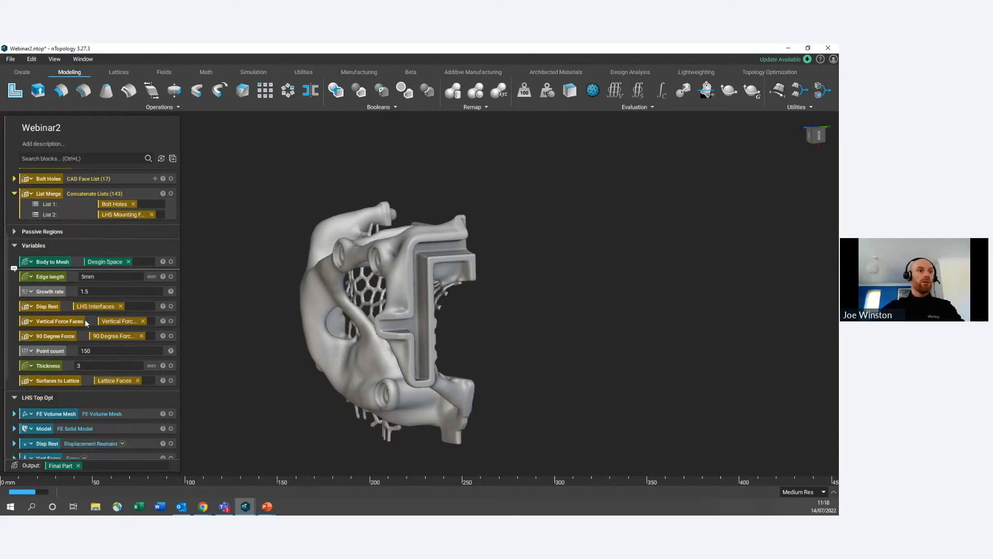
{"action": "scroll", "coordinate": [83, 315], "scroll_direction": "up", "scroll_amount": 4}
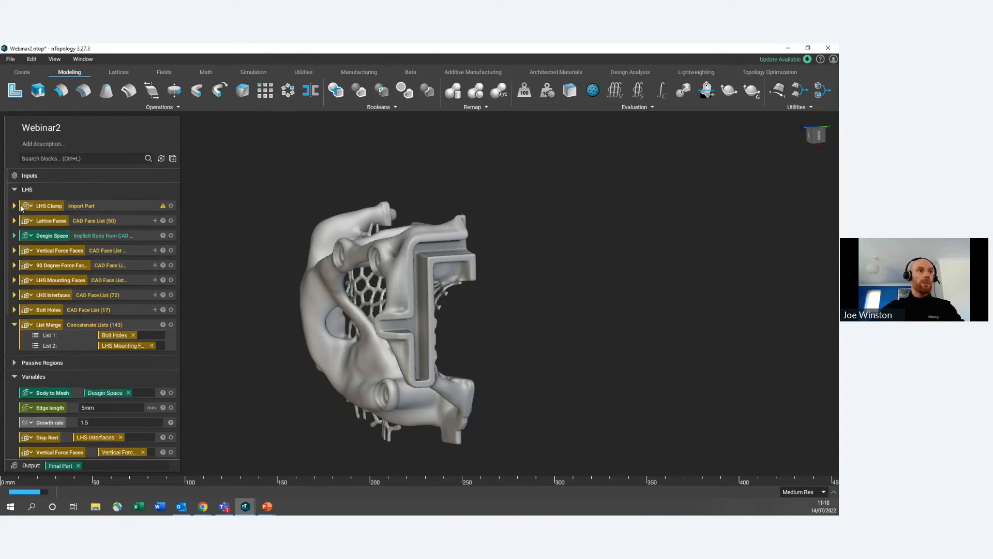
{"action": "left_click", "coordinate": [14, 189]}
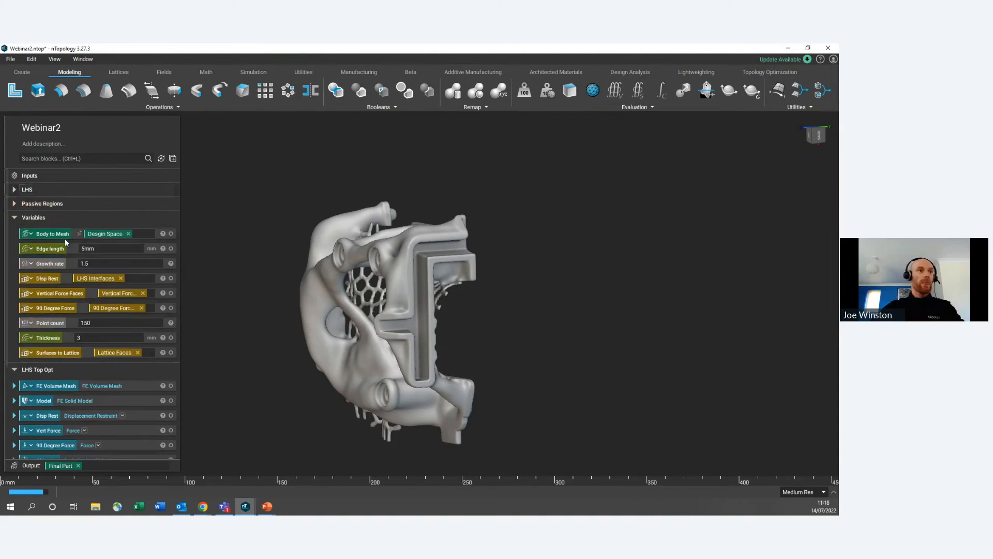
{"action": "left_click", "coordinate": [128, 234]}
{"action": "left_click", "coordinate": [121, 278]}
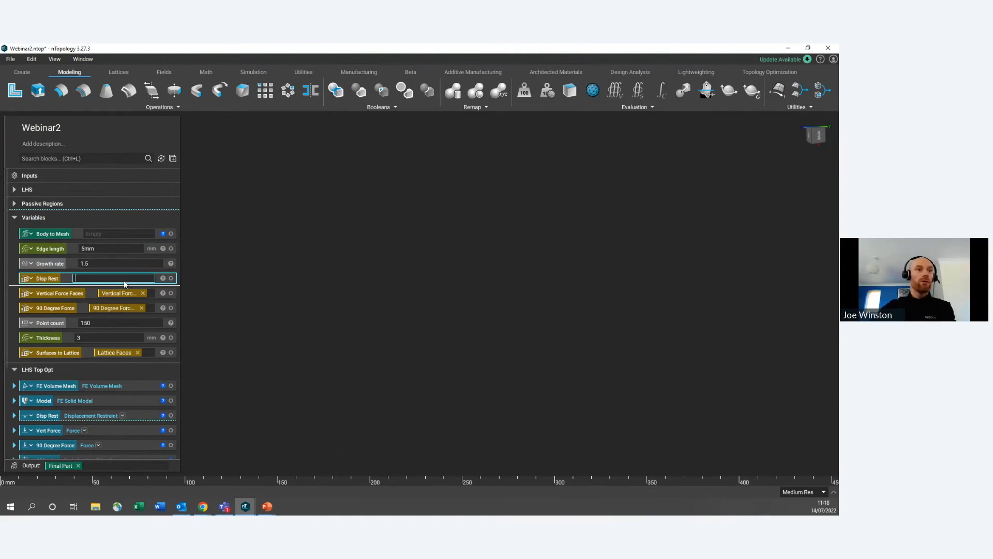
{"action": "left_click", "coordinate": [143, 293]}
{"action": "left_click", "coordinate": [141, 307]}
{"action": "left_click", "coordinate": [138, 353]}
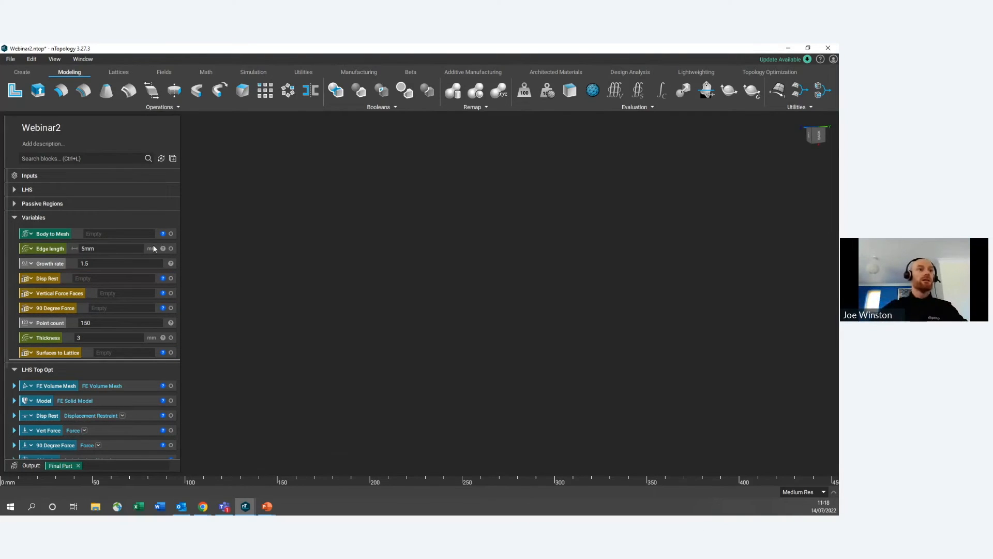
Step: Move the Body to Mesh, Edge length, Growth rate, Disp Rest and Vertical Force Faces variables into the Inputs section
{"action": "left_click_drag", "start_coordinate": [54, 233], "coordinate": [54, 178]}
{"action": "left_click_drag", "start_coordinate": [54, 252], "coordinate": [56, 205]}
{"action": "left_click_drag", "start_coordinate": [50, 269], "coordinate": [54, 216]}
{"action": "left_click_drag", "start_coordinate": [55, 242], "coordinate": [55, 229]}
{"action": "left_click_drag", "start_coordinate": [47, 298], "coordinate": [50, 249]}
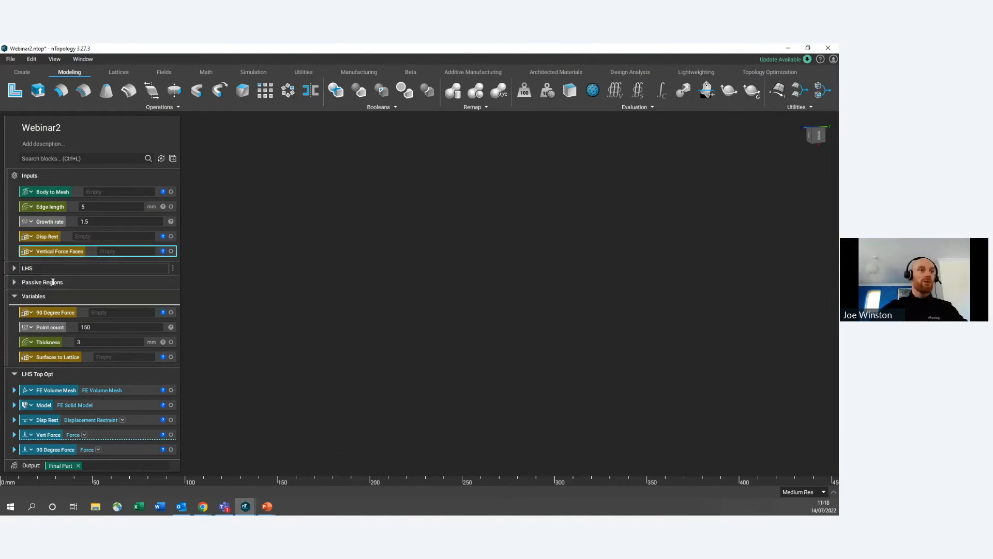
Step: Move the 90 Degree Force, Point count, Thickness and Surfaces to Lattice variables into the Inputs section
{"action": "left_click_drag", "start_coordinate": [52, 312], "coordinate": [52, 275]}
{"action": "left_click_drag", "start_coordinate": [45, 342], "coordinate": [50, 293]}
{"action": "left_click_drag", "start_coordinate": [47, 355], "coordinate": [47, 302]}
{"action": "left_click_drag", "start_coordinate": [57, 357], "coordinate": [53, 304]}
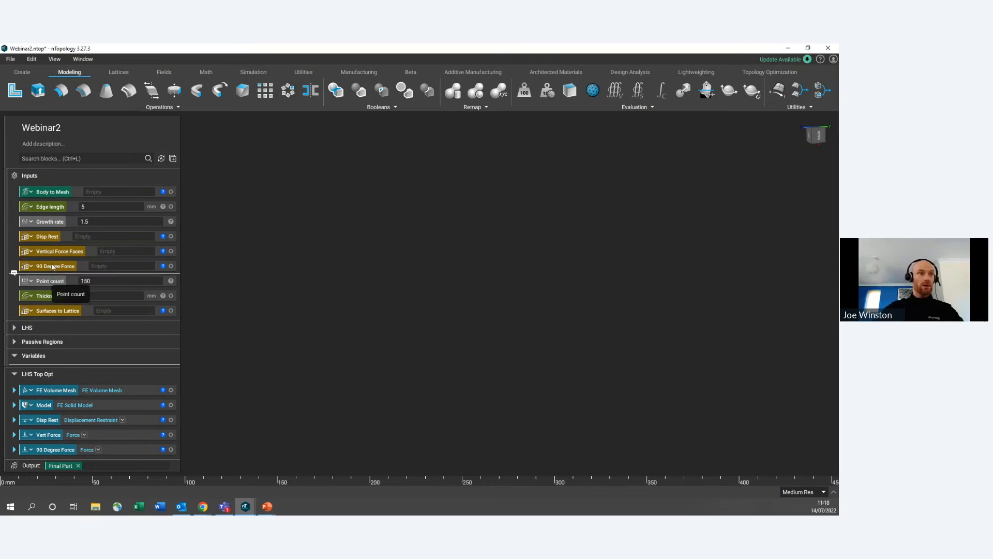
Step: Clear List Merge from the Passive Regions face variable and move that variable into the Inputs section
{"action": "left_click", "coordinate": [19, 340]}
{"action": "scroll", "coordinate": [48, 334], "scroll_direction": "down", "scroll_amount": 1}
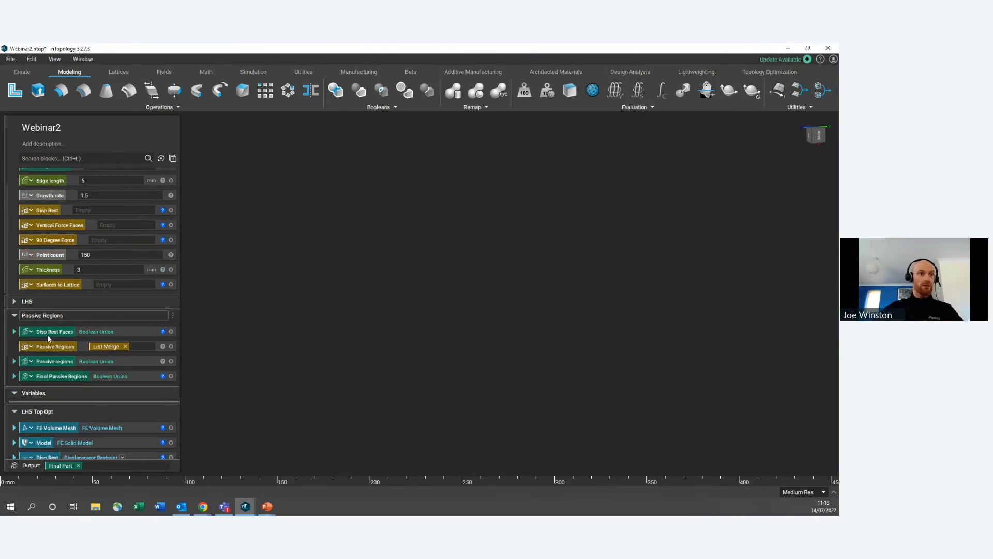
{"action": "left_click_drag", "start_coordinate": [36, 346], "coordinate": [53, 314]}
{"action": "left_click", "coordinate": [126, 346]}
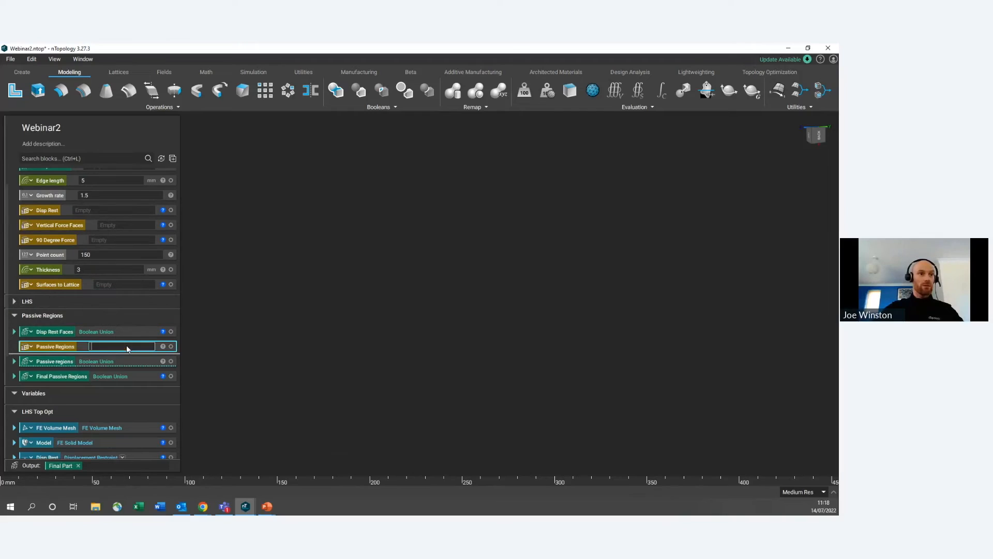
{"action": "left_click_drag", "start_coordinate": [61, 349], "coordinate": [52, 292]}
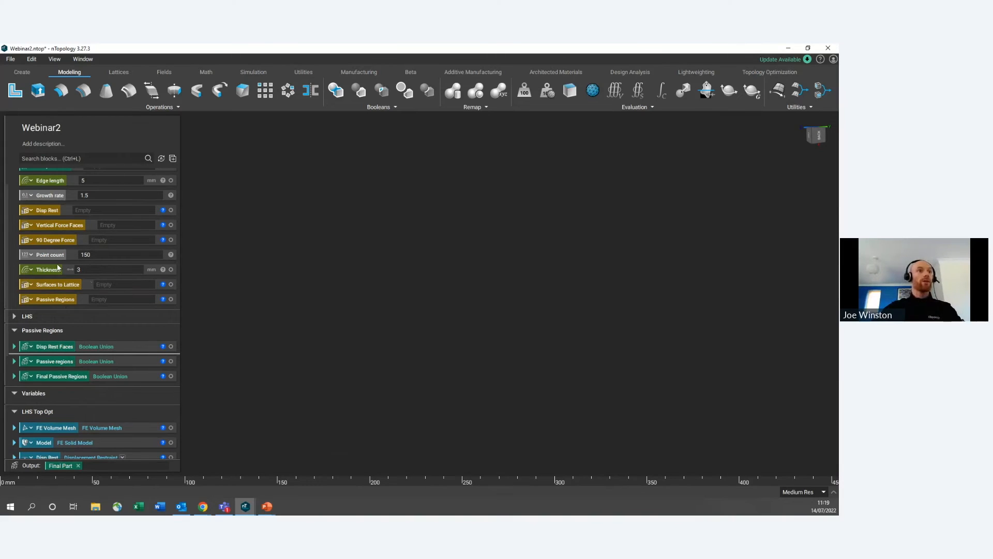
Step: Save the workflow as a new nTop file named CB Clamps Lightweight and Lattice in the HandyScan x Robot folder
{"action": "scroll", "coordinate": [58, 266], "scroll_direction": "up", "scroll_amount": 1}
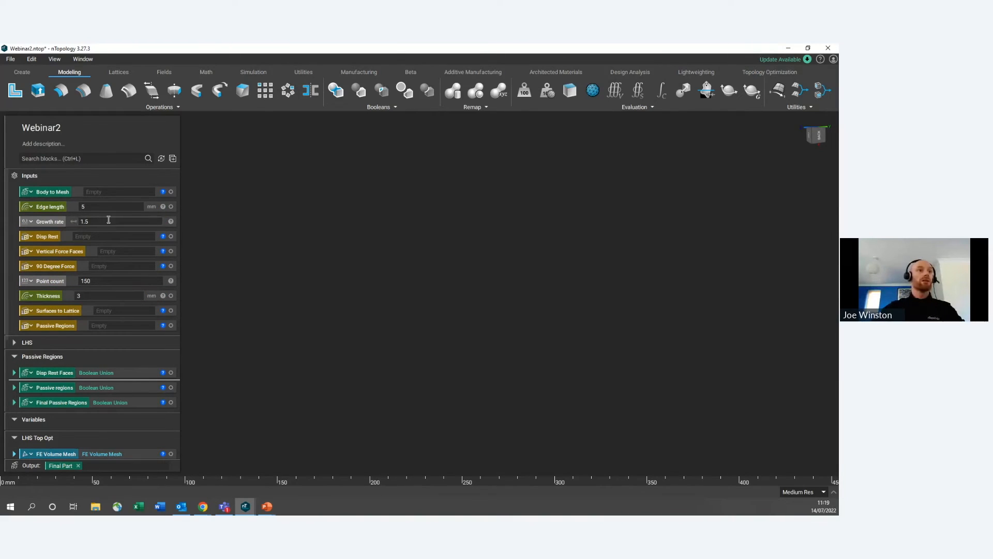
{"action": "left_click", "coordinate": [10, 59]}
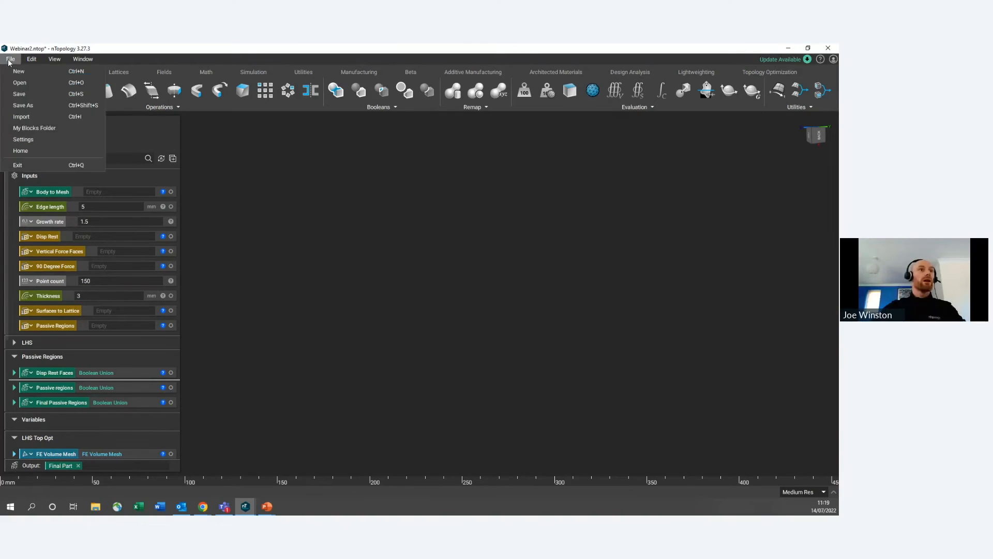
{"action": "left_click", "coordinate": [32, 107]}
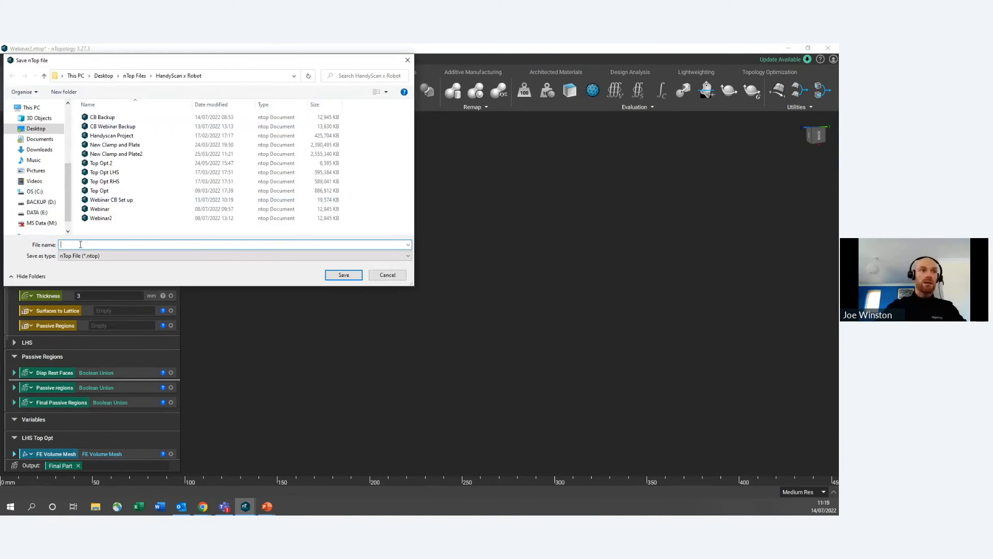
{"action": "type", "text": "CB"}
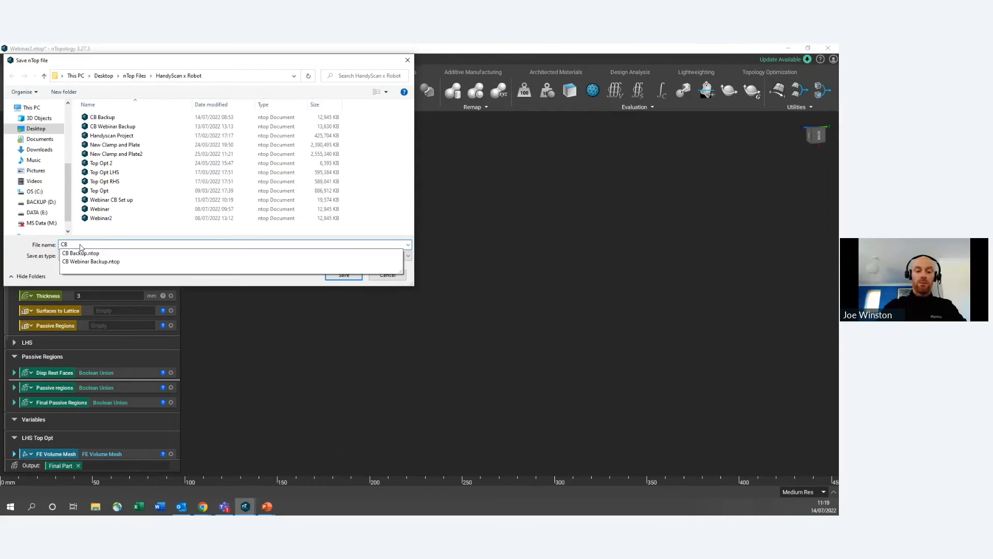
{"action": "type", "text": " Clamps Lightweight and Lattice"}
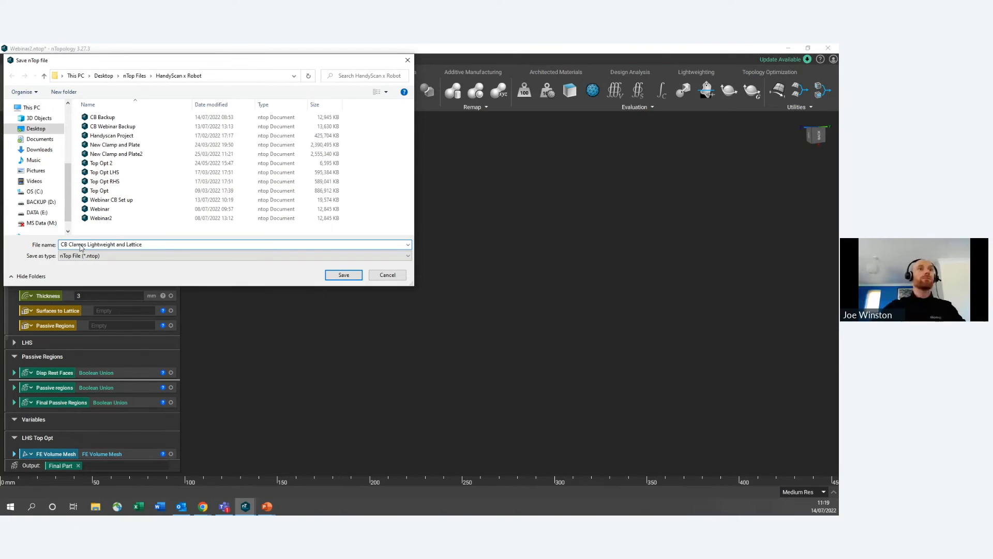
{"action": "left_click", "coordinate": [342, 275]}
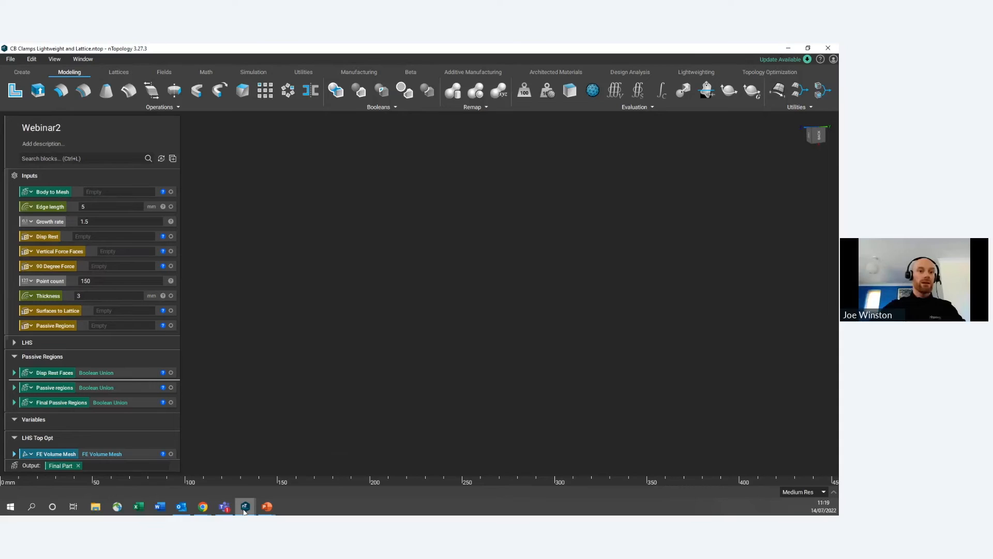
Step: Switch to the Webinar CB Set up file and expand its LHS and RHS sections
{"action": "mouse_move", "coordinate": [245, 510]}
{"action": "left_click", "coordinate": [276, 467]}
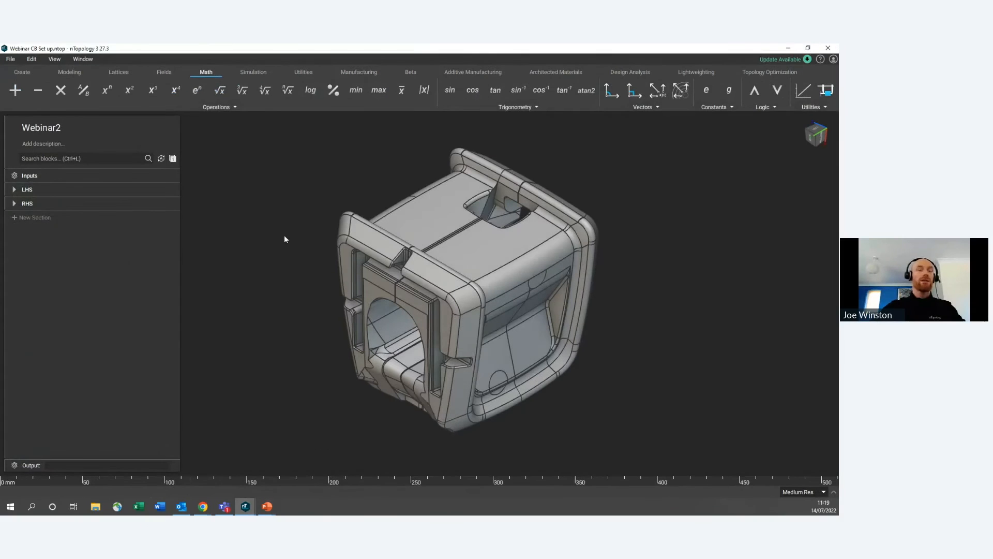
{"action": "left_click", "coordinate": [14, 190]}
{"action": "left_click", "coordinate": [15, 326]}
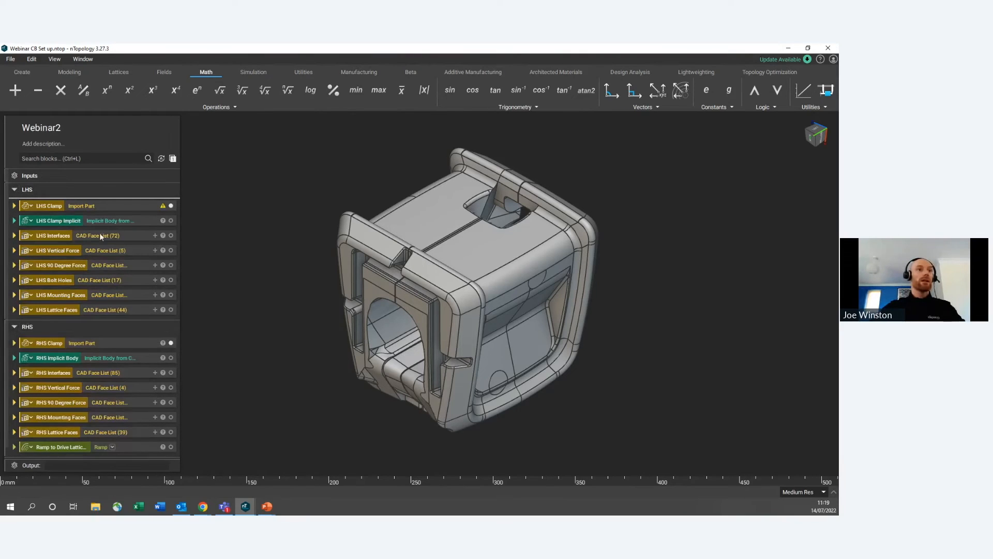
Step: Isolate the LHS and RHS clamp parts, implicit bodies and LHS face lists one after another to examine their geometry
{"action": "left_click", "coordinate": [171, 343]}
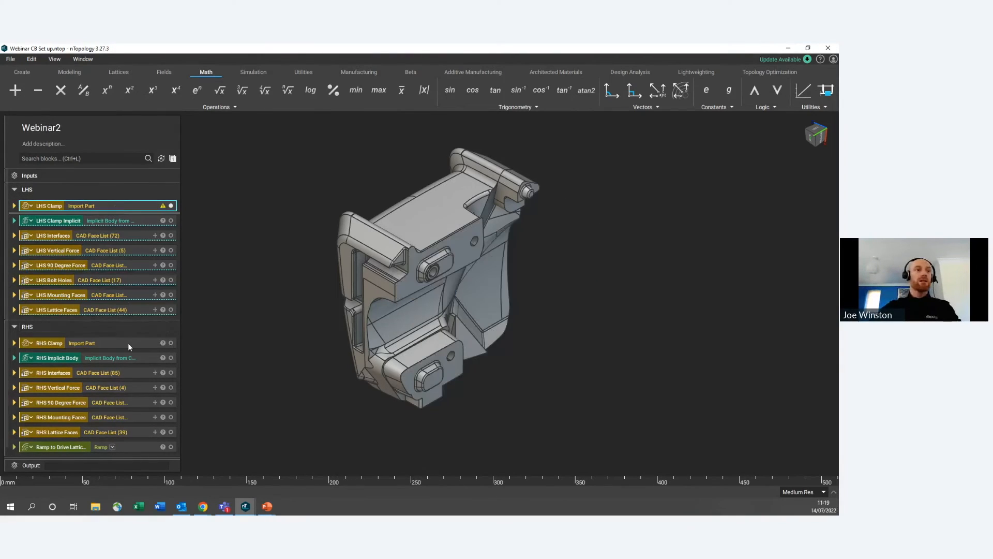
{"action": "key", "text": "i"}
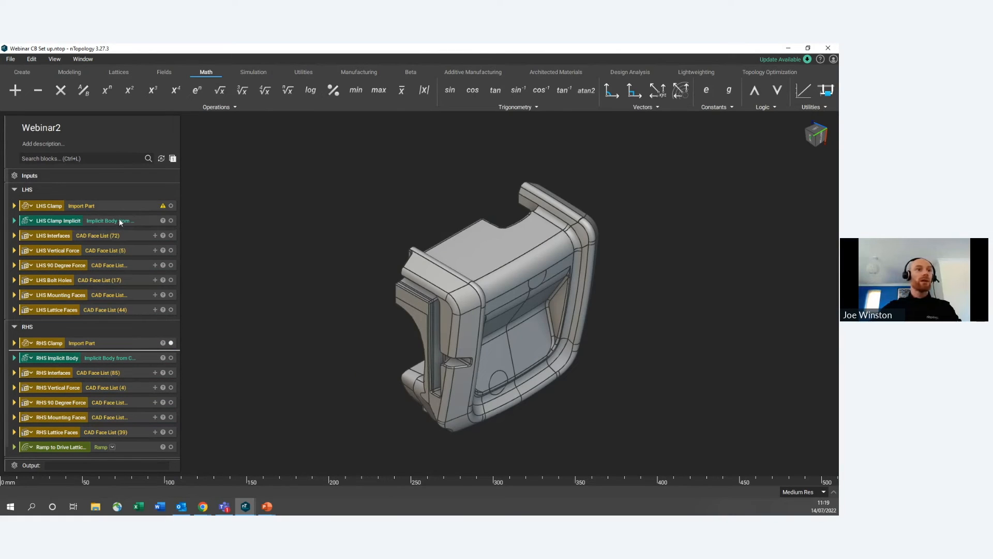
{"action": "key", "text": "i"}
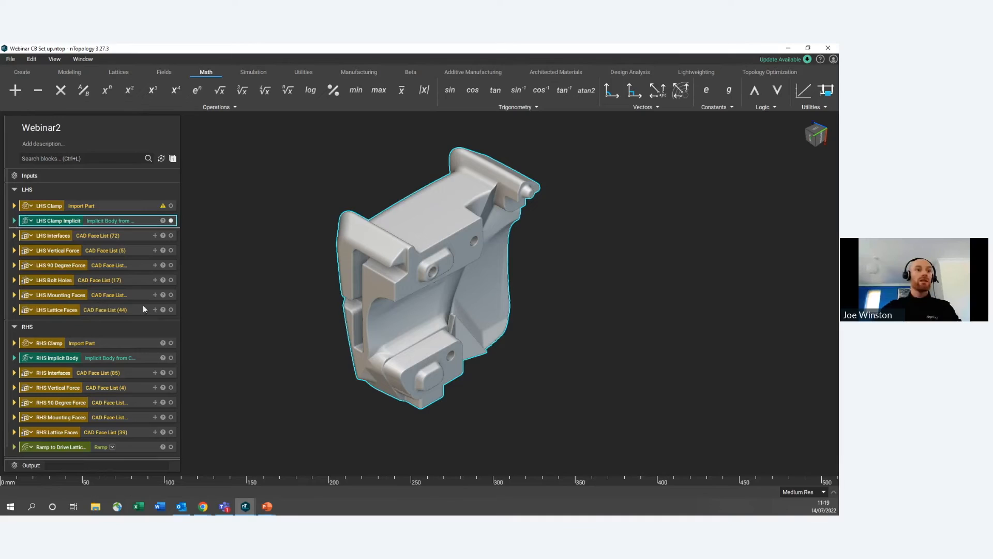
{"action": "key", "text": "i"}
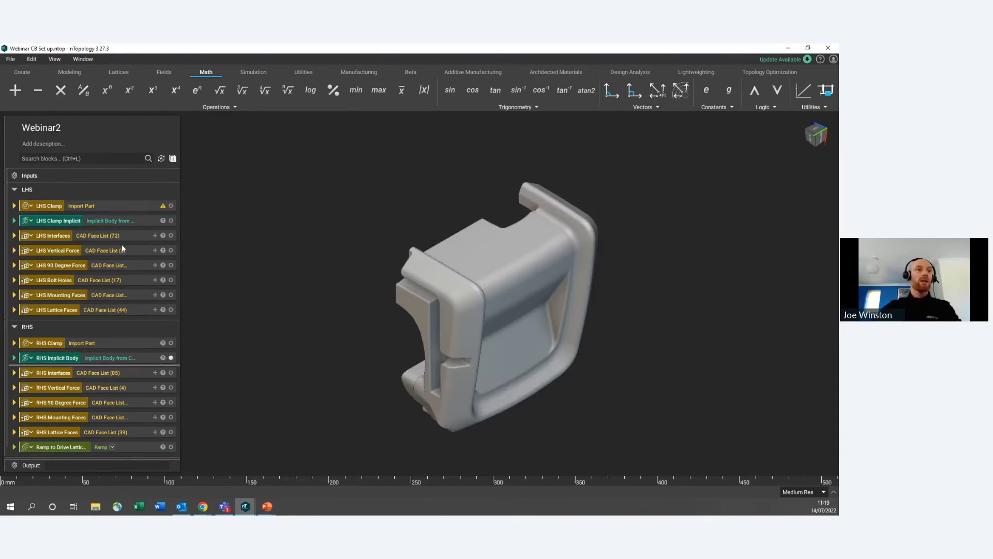
{"action": "key", "text": "i"}
{"action": "key", "text": "i"}
{"action": "key", "text": "i"}
{"action": "key", "text": "i"}
{"action": "key", "text": "i"}
{"action": "key", "text": "i"}
{"action": "key", "text": "i"}
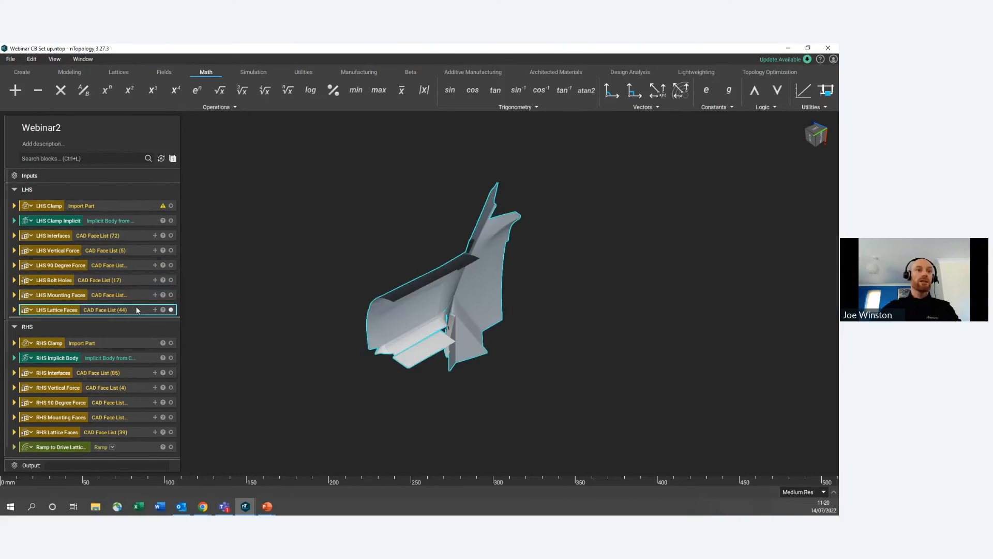
{"action": "scroll", "coordinate": [136, 308], "scroll_direction": "down", "scroll_amount": 1}
{"action": "left_click", "coordinate": [240, 294]}
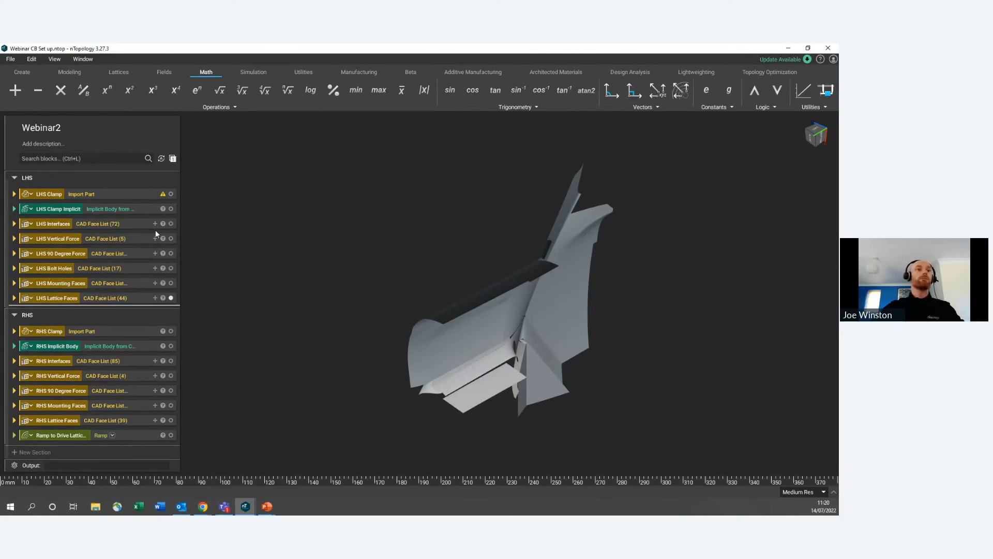
{"action": "scroll", "coordinate": [140, 236], "scroll_direction": "up", "scroll_amount": 1}
Step: Import the CB Clamps Lightweight and Lattice file as a custom block into the notebook
{"action": "left_click", "coordinate": [11, 59]}
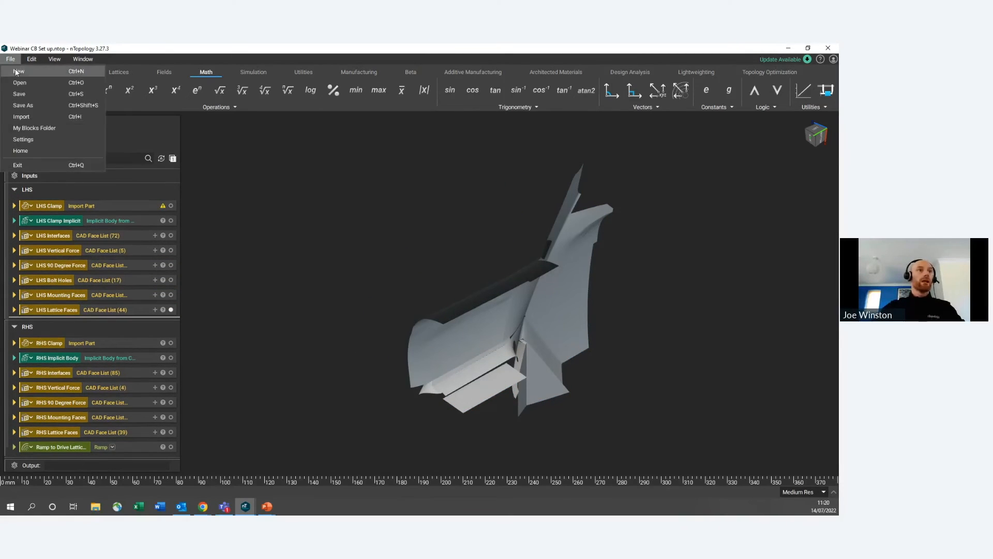
{"action": "left_click", "coordinate": [22, 117]}
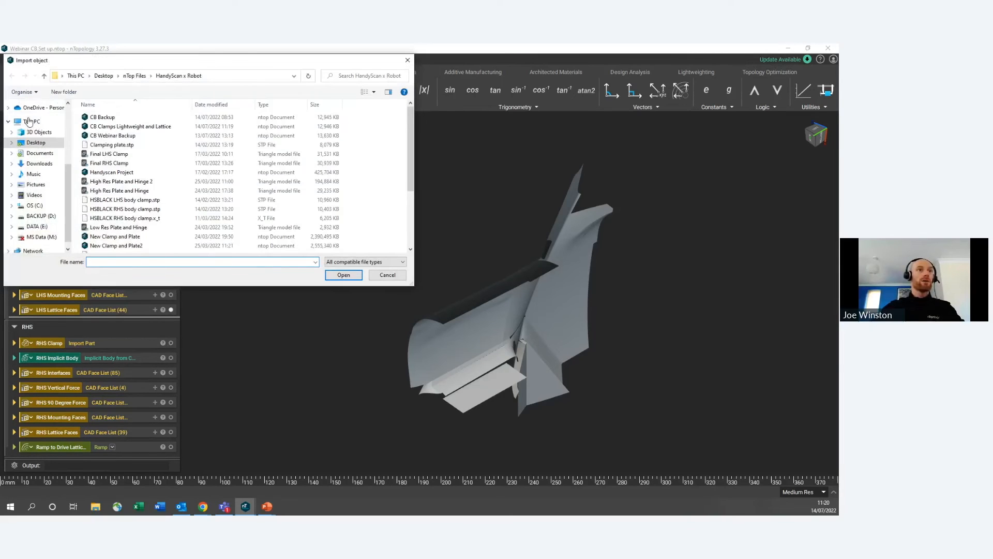
{"action": "left_click", "coordinate": [129, 126]}
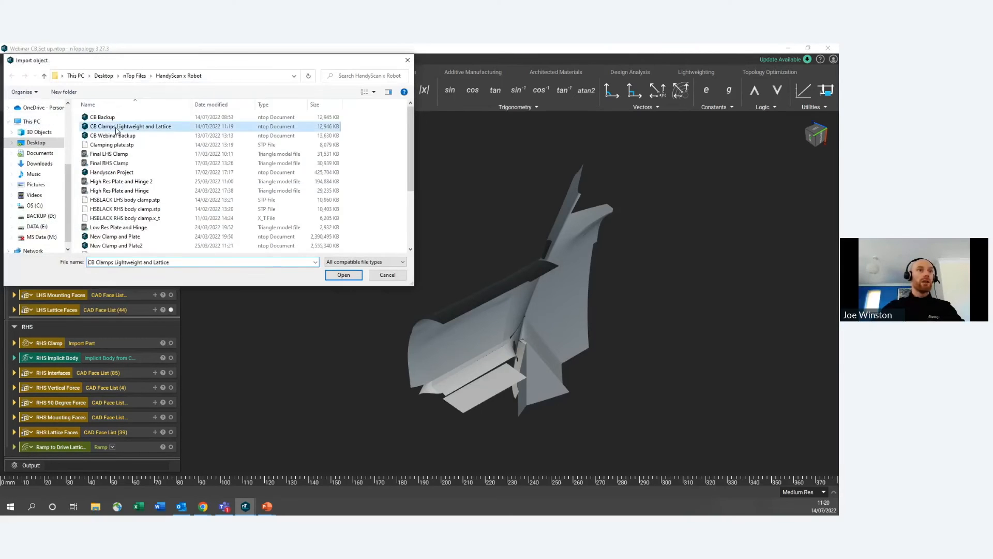
{"action": "left_click", "coordinate": [343, 275]}
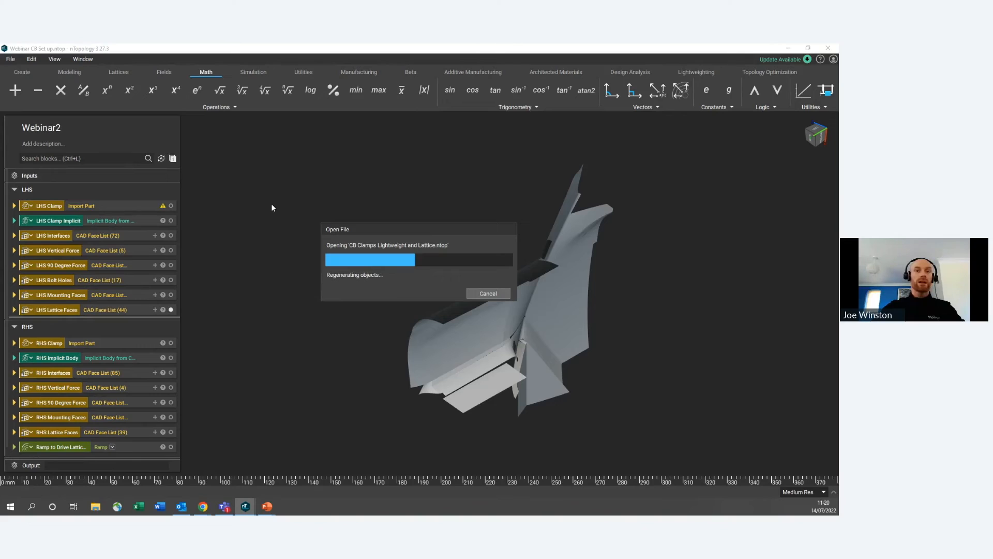
Step: Clear the imported block's Disp Rest, Vertical Force Faces, 90 Degree Force and Surfaces to Lattice inputs
{"action": "scroll", "coordinate": [209, 291], "scroll_direction": "down", "scroll_amount": 1}
{"action": "left_click", "coordinate": [141, 368]}
{"action": "key", "text": "Delete"}
{"action": "left_click", "coordinate": [139, 377]}
{"action": "key", "text": "Delete"}
{"action": "left_click", "coordinate": [136, 387]}
{"action": "key", "text": "Delete"}
{"action": "left_click", "coordinate": [137, 418]}
{"action": "key", "text": "Delete"}
{"action": "key", "text": "Delete"}
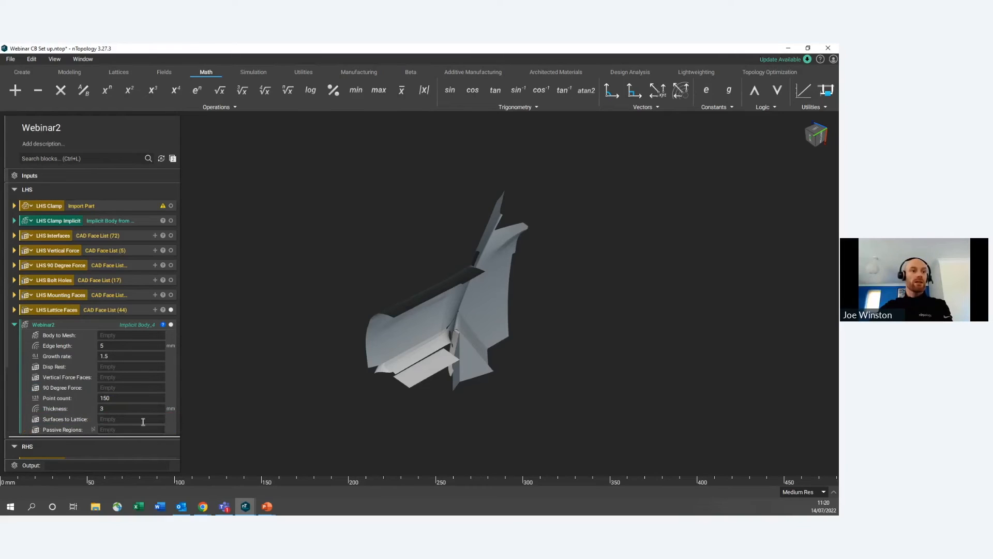
Step: Duplicate the imported Webinar2 block and move the copy into the RHS section
{"action": "right_click", "coordinate": [116, 322]}
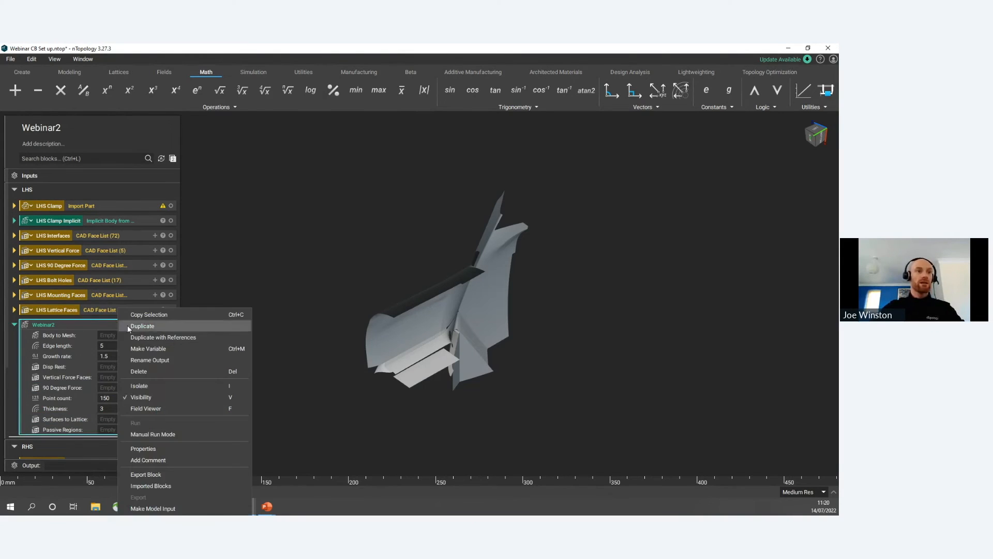
{"action": "left_click", "coordinate": [127, 325]}
{"action": "scroll", "coordinate": [104, 295], "scroll_direction": "down", "scroll_amount": 5}
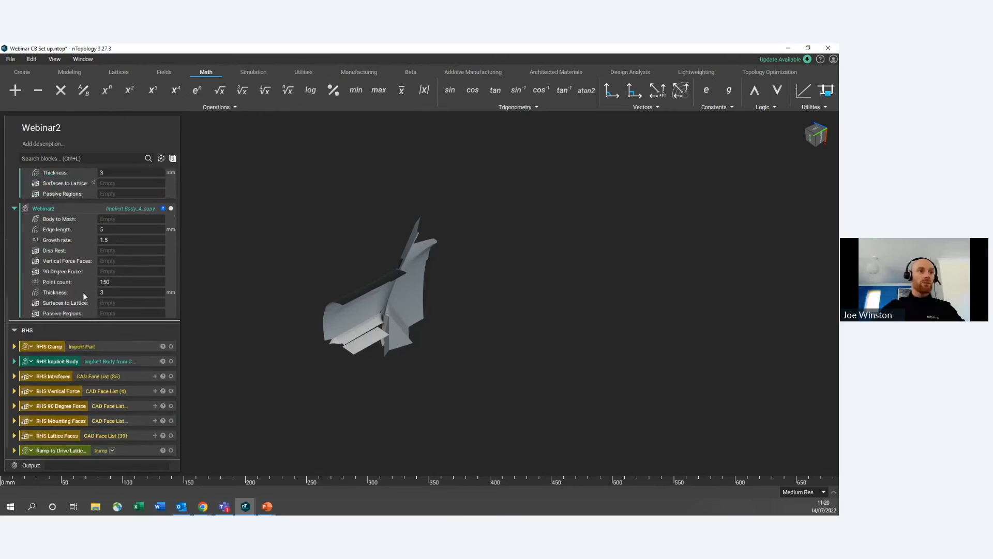
{"action": "left_click_drag", "start_coordinate": [59, 197], "coordinate": [68, 438]}
{"action": "scroll", "coordinate": [85, 387], "scroll_direction": "up", "scroll_amount": 1}
{"action": "scroll", "coordinate": [86, 390], "scroll_direction": "up", "scroll_amount": 3}
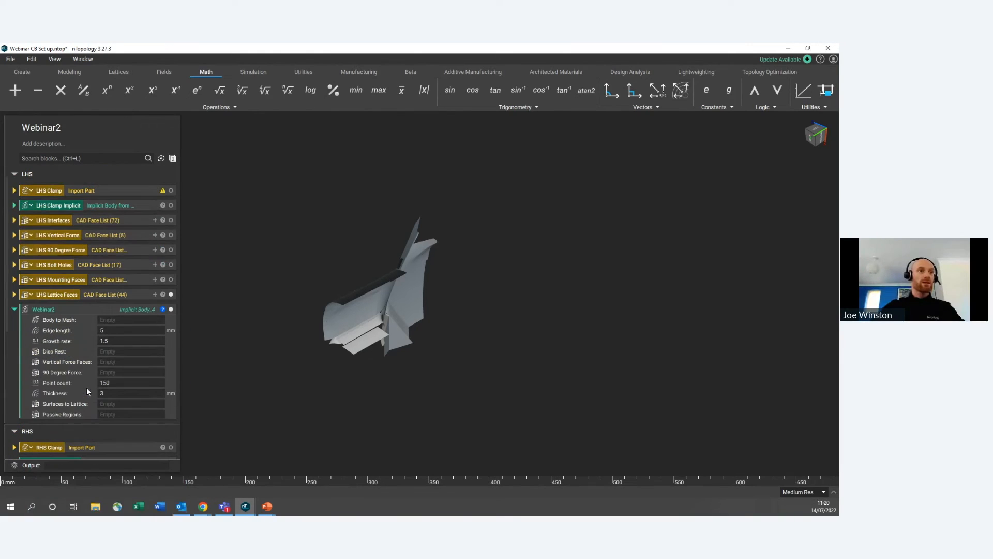
{"action": "scroll", "coordinate": [90, 317], "scroll_direction": "down", "scroll_amount": 4}
{"action": "right_click", "coordinate": [82, 328]}
{"action": "left_click", "coordinate": [99, 325]}
{"action": "scroll", "coordinate": [85, 443], "scroll_direction": "up", "scroll_amount": 8}
{"action": "left_click", "coordinate": [77, 324]}
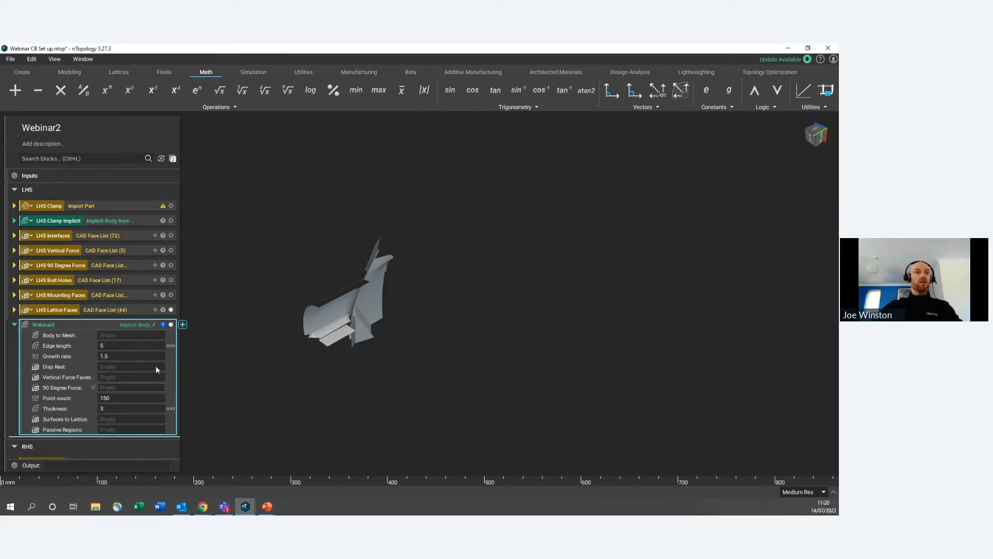
{"action": "left_click", "coordinate": [267, 314]}
{"action": "left_click", "coordinate": [91, 326]}
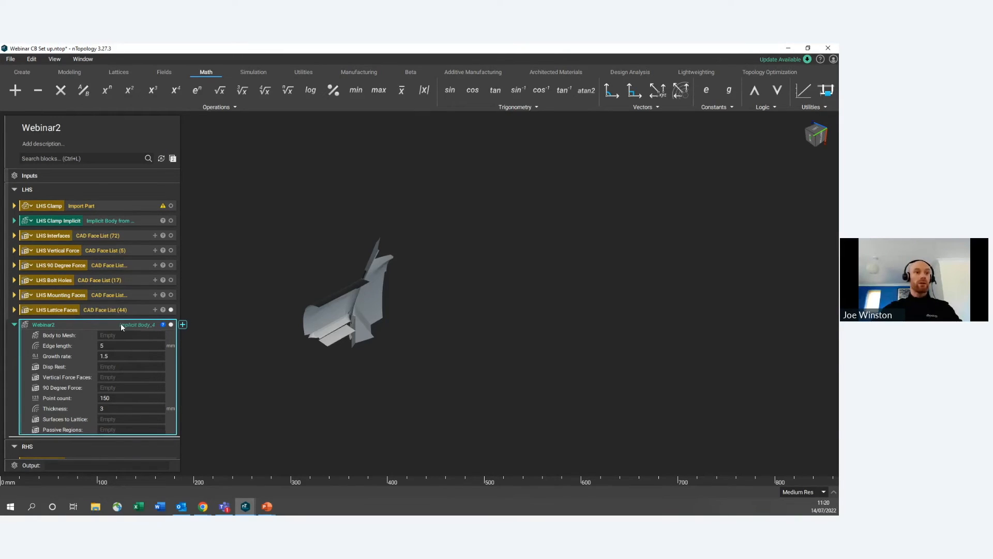
{"action": "left_click", "coordinate": [197, 302]}
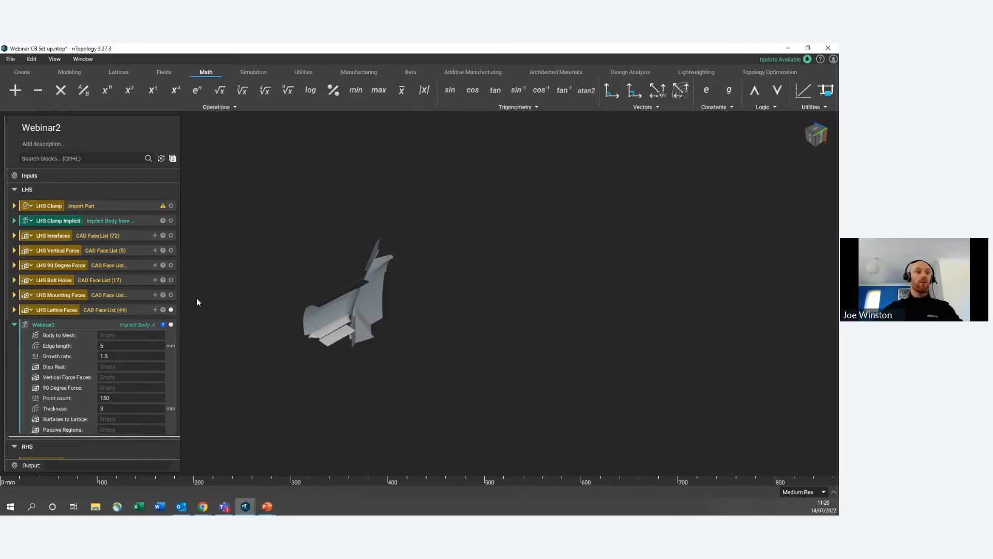
{"action": "left_click", "coordinate": [113, 324]}
{"action": "left_click", "coordinate": [239, 280]}
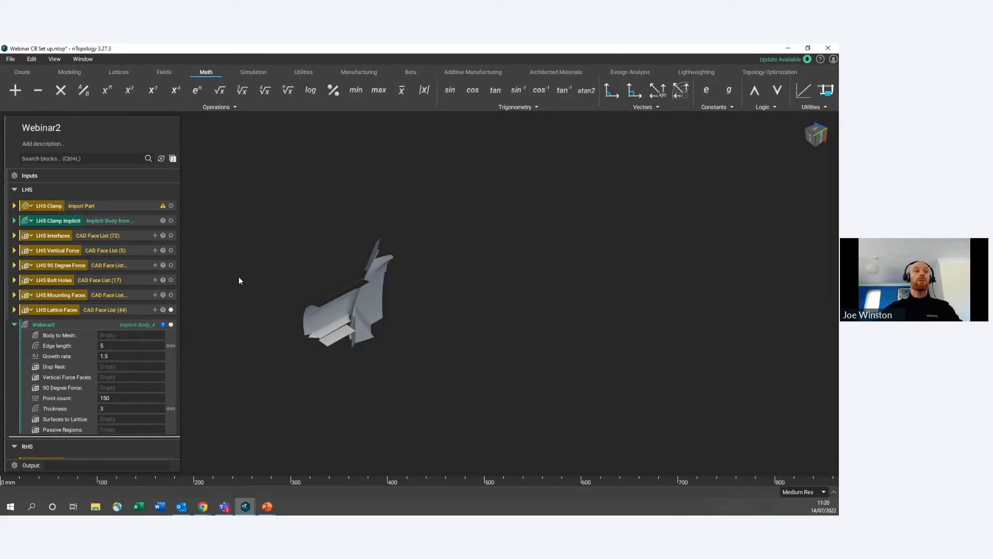
Step: Link LHS Clamp Implicit to the LHS custom block's Body to Mesh input and LHS Interfaces to its Disp Rest input
{"action": "left_click", "coordinate": [107, 222]}
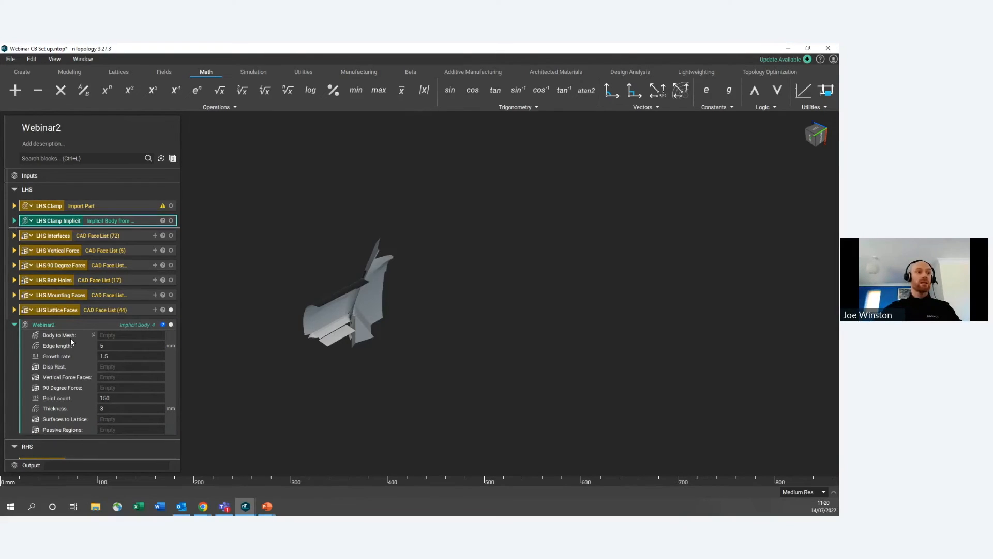
{"action": "left_click_drag", "start_coordinate": [113, 220], "coordinate": [111, 336]}
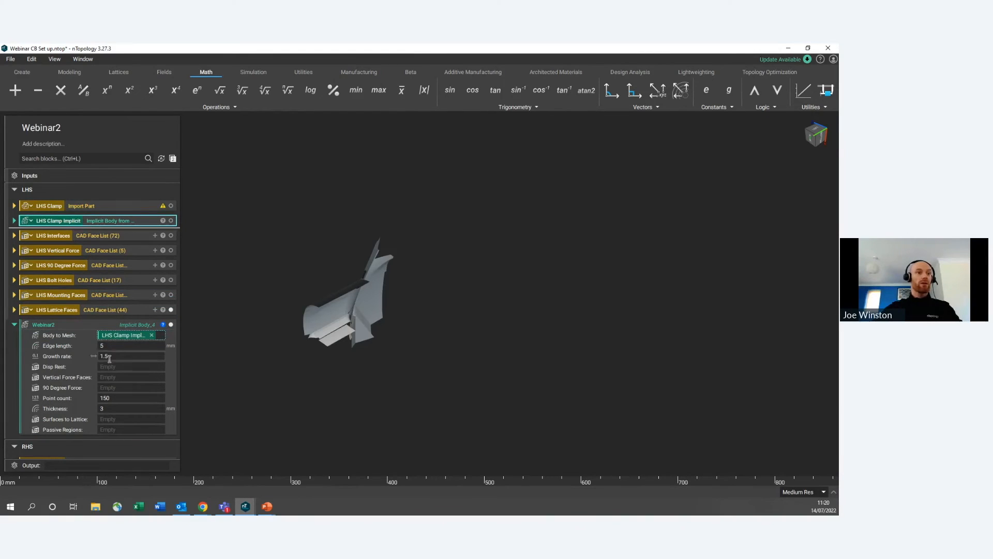
{"action": "left_click_drag", "start_coordinate": [86, 232], "coordinate": [117, 364]}
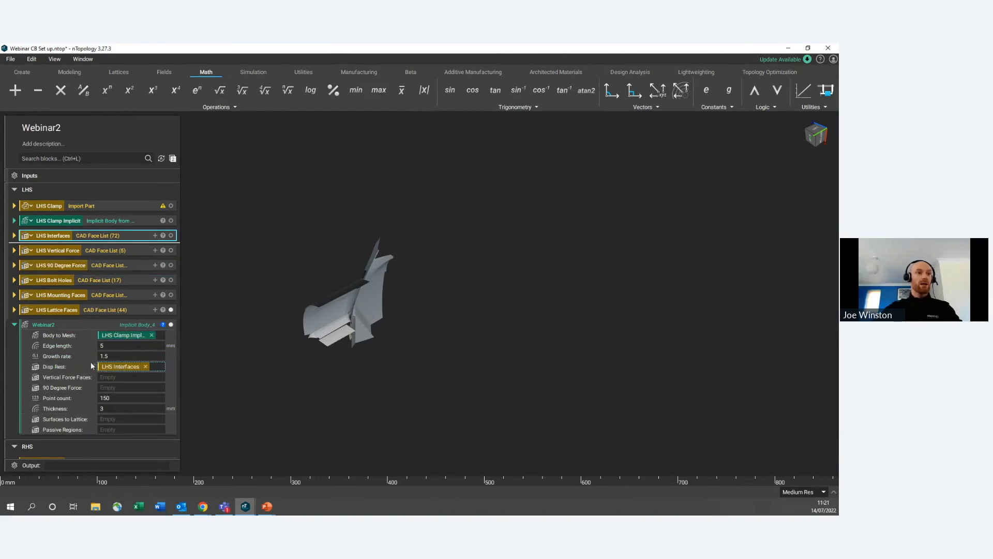
Step: Link LHS Vertical Force, LHS 90 Degree Force and LHS Lattice Faces to the block's Vertical Force Faces, 90 Degree Force and Surfaces to Lattice inputs
{"action": "left_click_drag", "start_coordinate": [96, 251], "coordinate": [120, 377]}
{"action": "left_click_drag", "start_coordinate": [93, 265], "coordinate": [118, 393]}
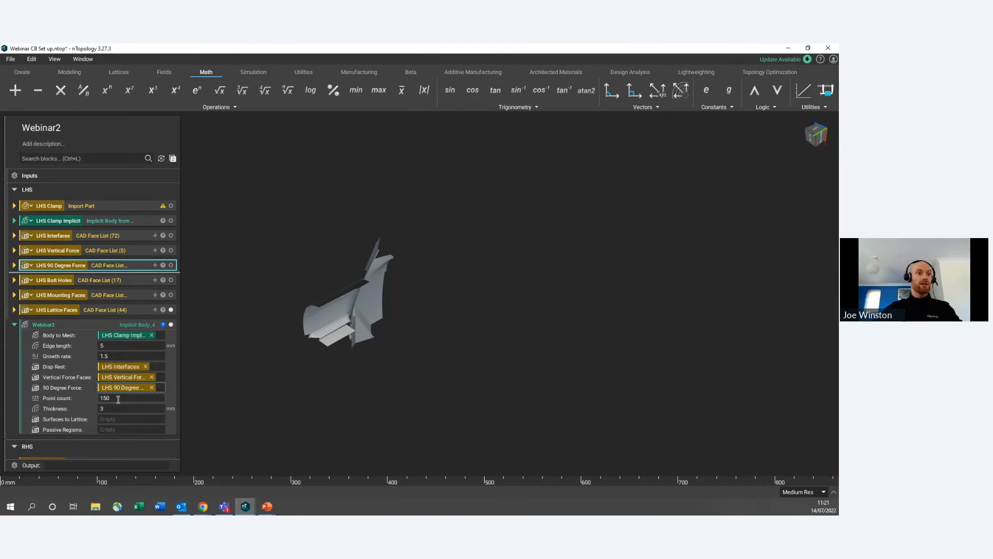
{"action": "scroll", "coordinate": [114, 362], "scroll_direction": "down", "scroll_amount": 1}
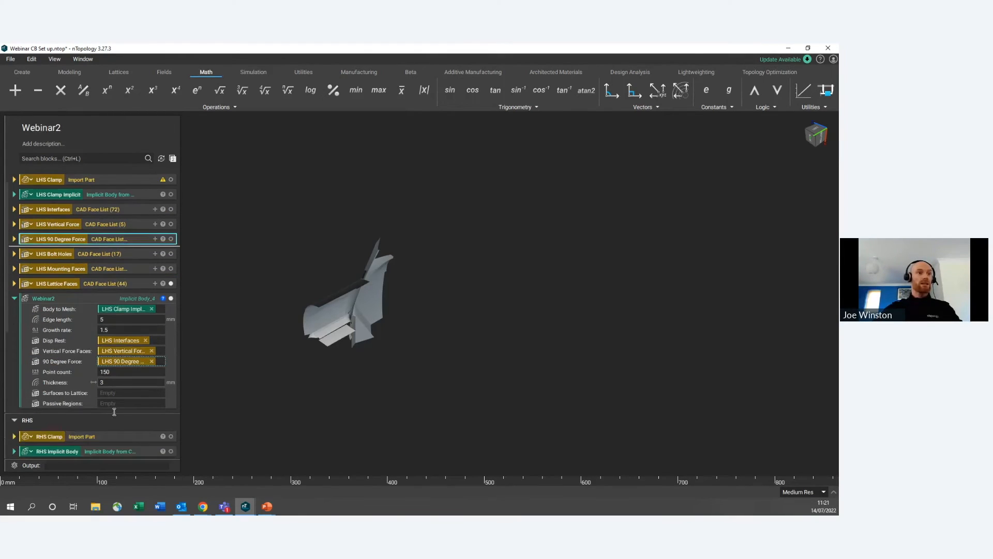
{"action": "left_click_drag", "start_coordinate": [98, 281], "coordinate": [119, 394]}
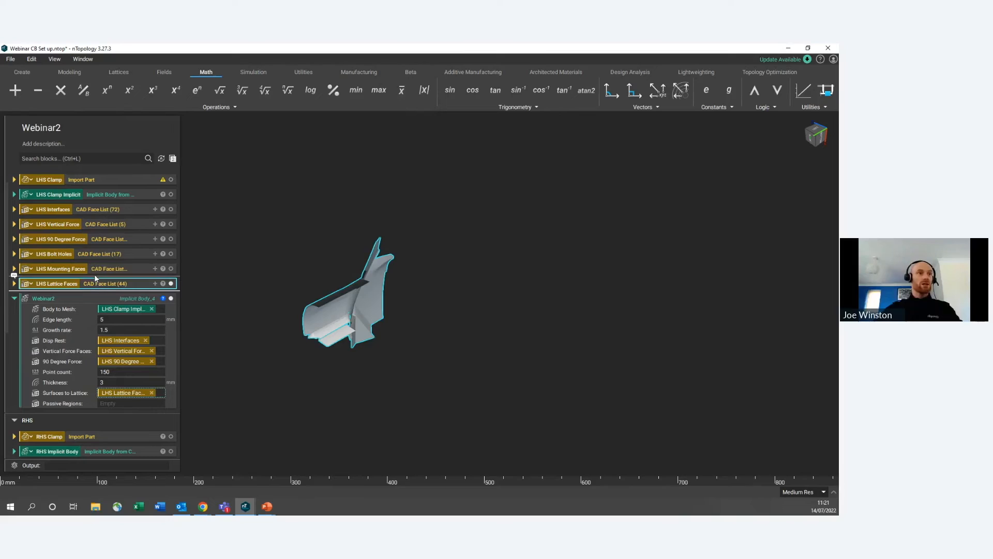
Step: Add a Concatenate Lists block below LHS Lattice Faces in the LHS section
{"action": "left_click_drag", "start_coordinate": [94, 269], "coordinate": [74, 255]}
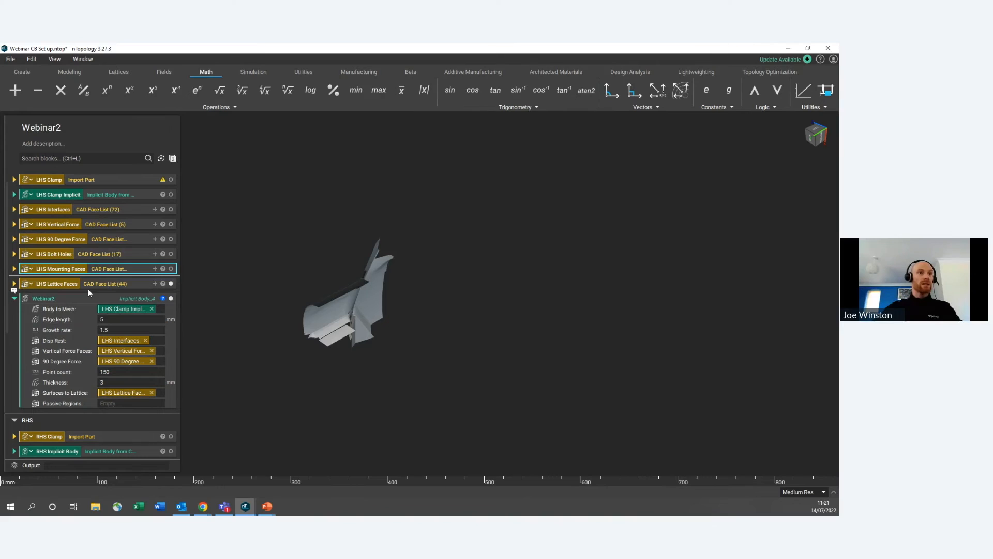
{"action": "left_click", "coordinate": [116, 158]}
{"action": "type", "text": "con"}
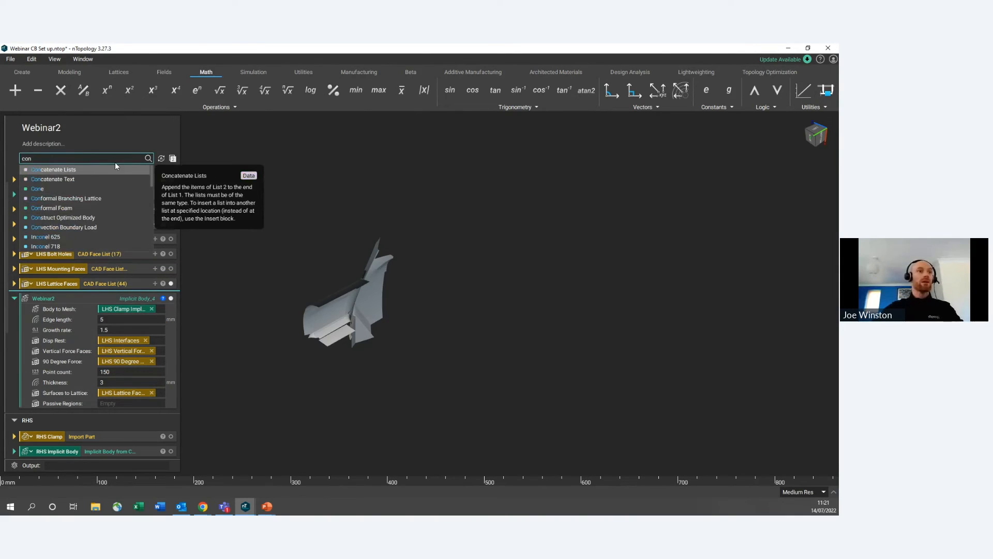
{"action": "left_click", "coordinate": [115, 169]}
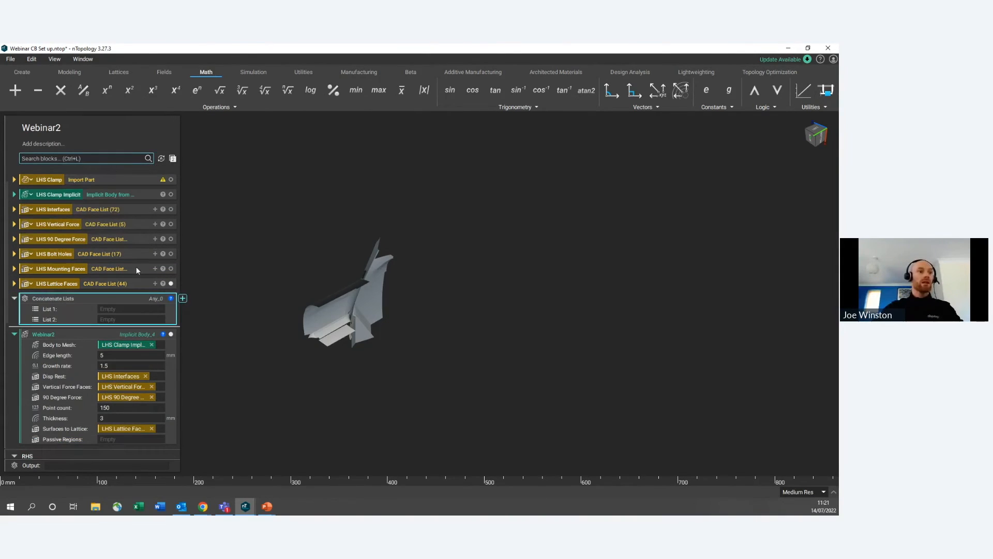
Step: Fill the Concatenate Lists block with LHS Mounting Faces and LHS Bolt Holes and nest it in the LHS block's Passive Regions input
{"action": "left_click_drag", "start_coordinate": [97, 271], "coordinate": [111, 306]}
{"action": "left_click_drag", "start_coordinate": [95, 253], "coordinate": [124, 439]}
{"action": "left_click", "coordinate": [103, 297]}
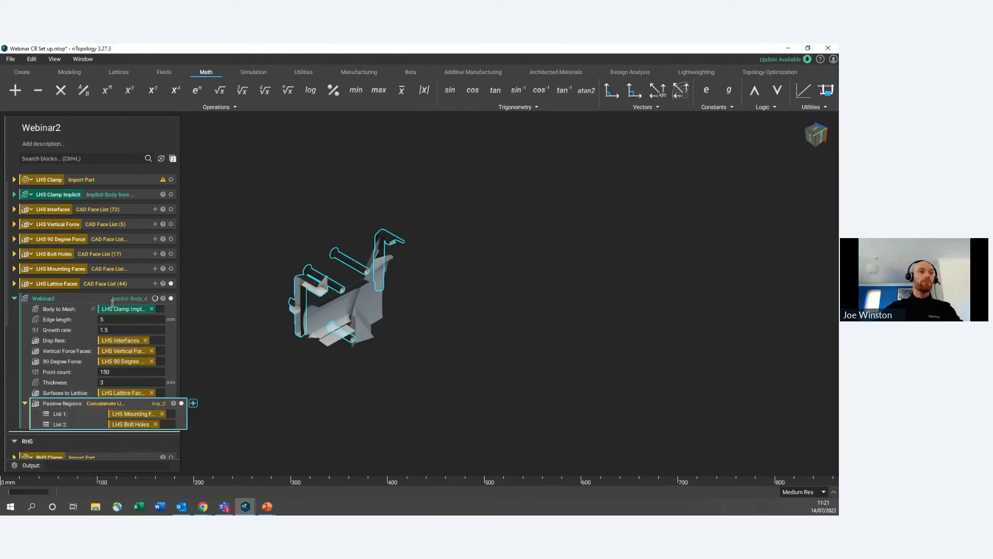
Step: Isolate the LHS Webinar2 block in the viewport and collapse its inputs
{"action": "left_click", "coordinate": [107, 294]}
{"action": "left_click", "coordinate": [80, 299]}
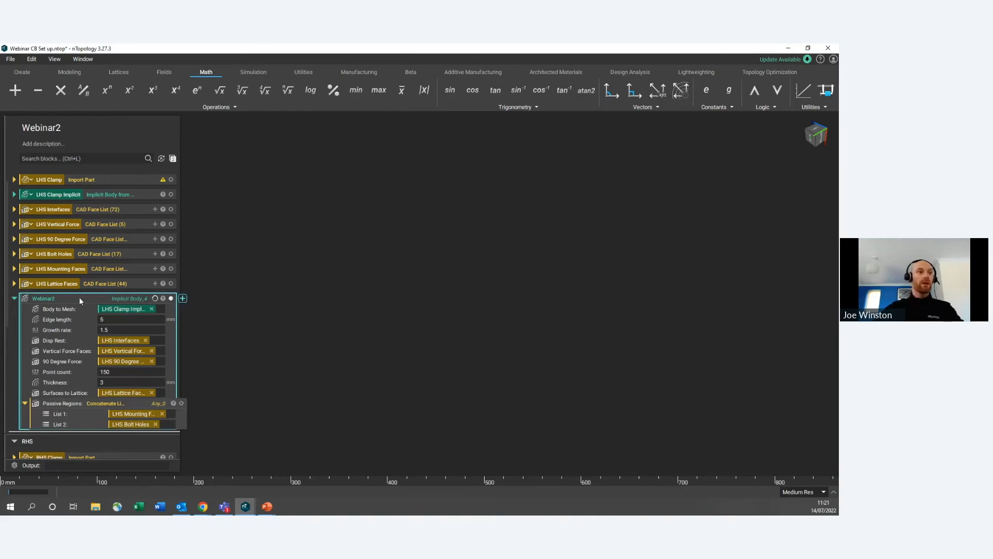
{"action": "scroll", "coordinate": [80, 297], "scroll_direction": "down", "scroll_amount": 2}
{"action": "left_click", "coordinate": [14, 220]}
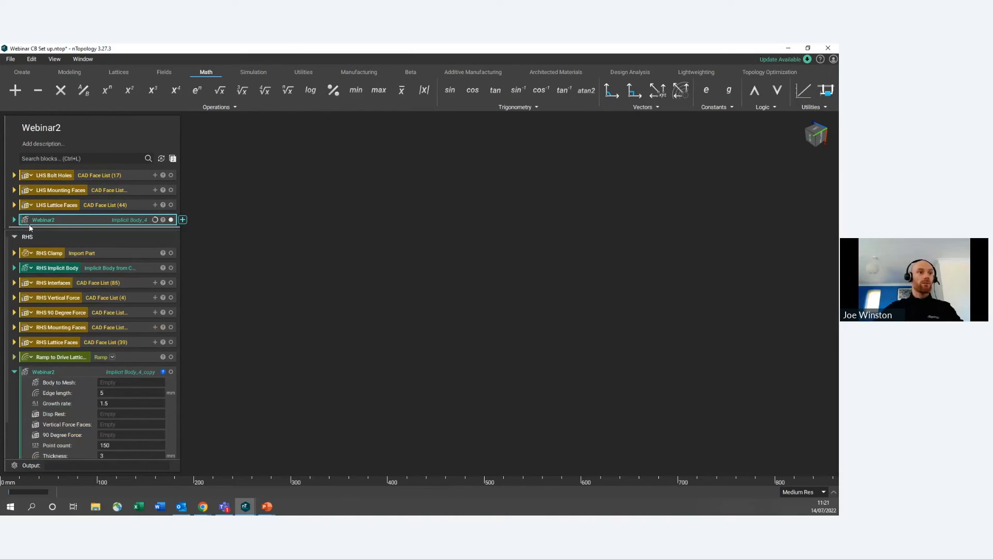
Step: Paste another copy of the Webinar2 block and link RHS Implicit Body to the RHS block's Body to Mesh input
{"action": "key", "text": "ctrl+v"}
{"action": "left_click_drag", "start_coordinate": [108, 323], "coordinate": [131, 330]}
{"action": "left_click_drag", "start_coordinate": [126, 326], "coordinate": [127, 327]}
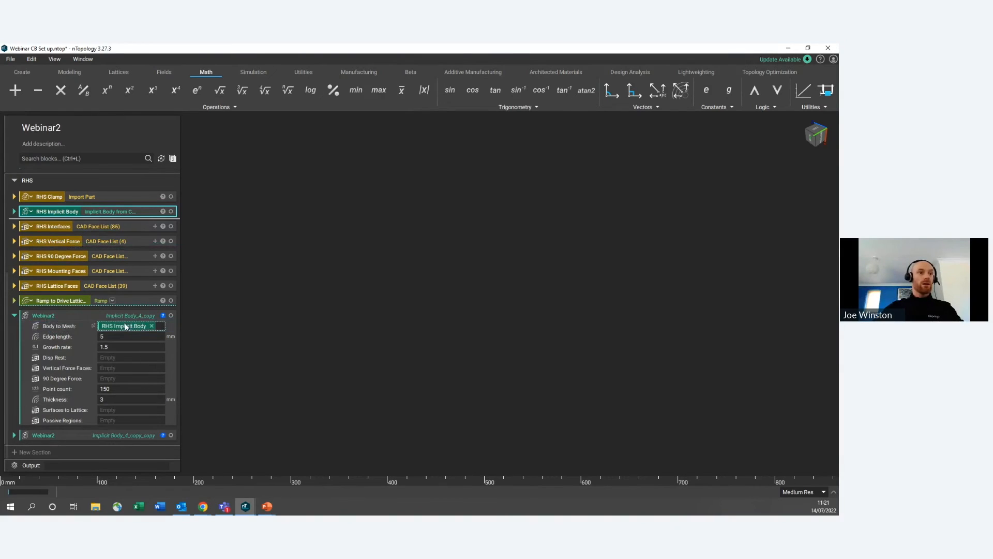
Step: Link RHS Interfaces, Vertical Force, 90 Degree Force and Lattice Faces to the RHS block's Disp Rest, Vertical Force Faces, 90 Degree Force and Surfaces to Lattice inputs
{"action": "left_click", "coordinate": [97, 228]}
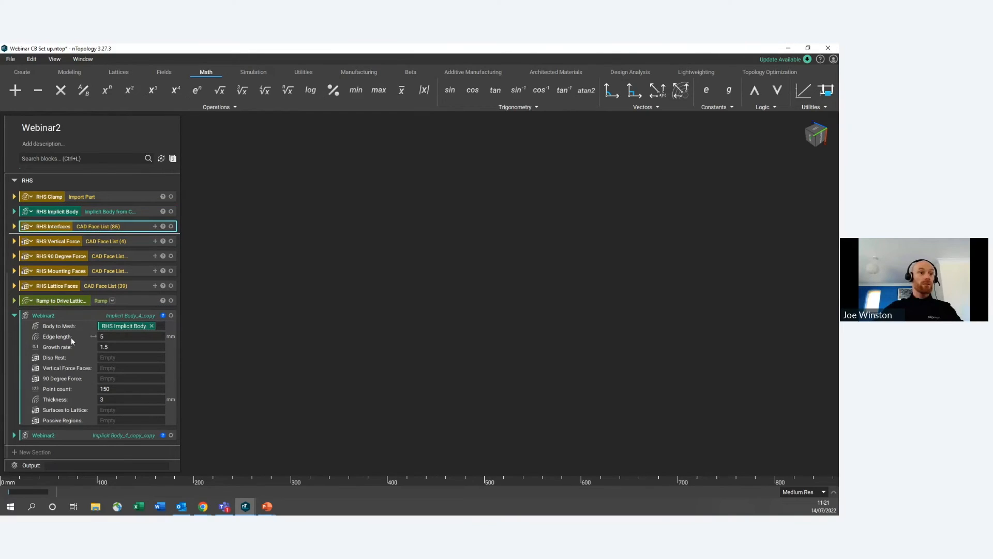
{"action": "left_click_drag", "start_coordinate": [90, 226], "coordinate": [130, 357]}
{"action": "left_click_drag", "start_coordinate": [85, 241], "coordinate": [114, 368]}
{"action": "left_click_drag", "start_coordinate": [61, 256], "coordinate": [115, 376]}
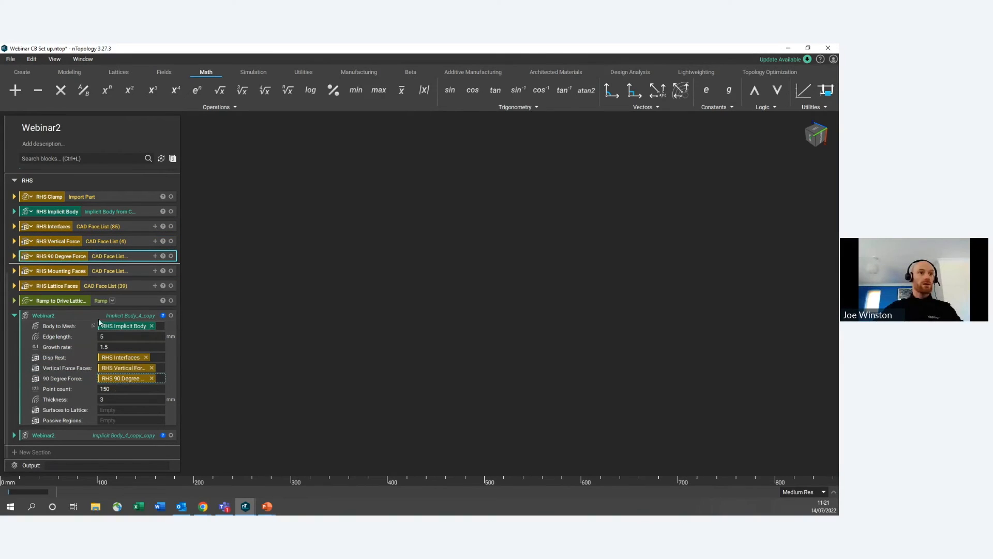
{"action": "left_click", "coordinate": [97, 287]}
{"action": "left_click_drag", "start_coordinate": [96, 286], "coordinate": [124, 410]}
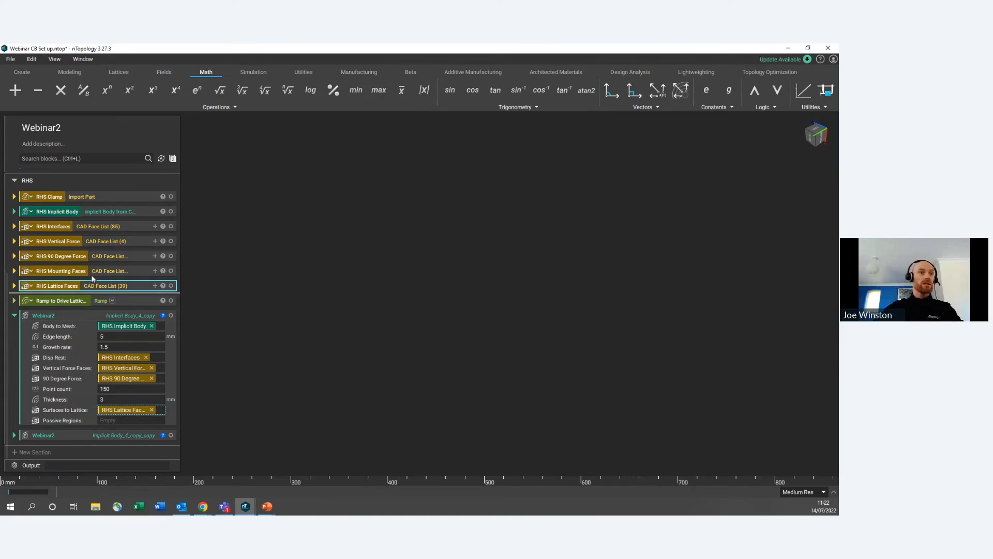
Step: With the RHS Clamp shown, link RHS Mounting Faces to the RHS block's Passive Regions and Ramp to Drive Lattice Thickness to its Thickness
{"action": "left_click", "coordinate": [132, 198]}
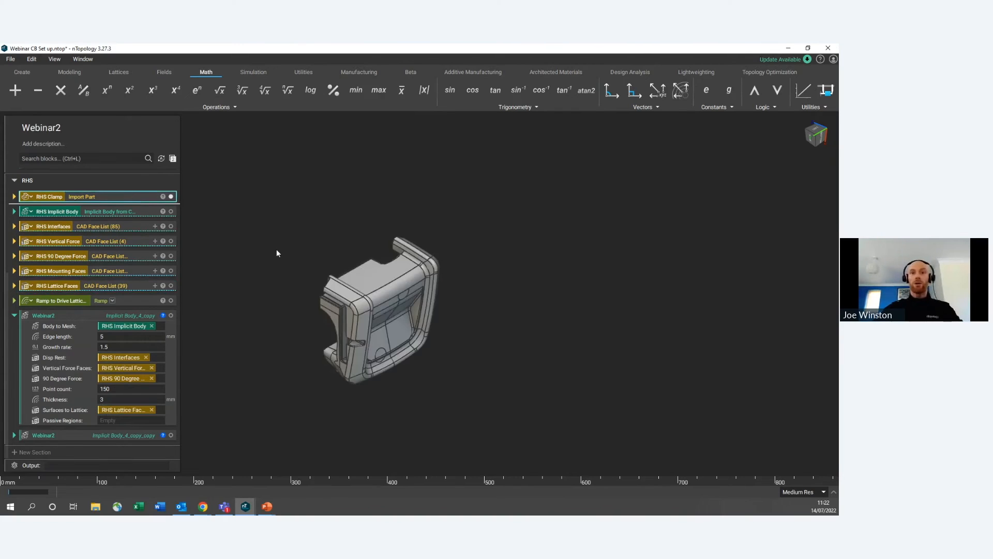
{"action": "middle_click_drag", "start_coordinate": [365, 302], "coordinate": [342, 256]}
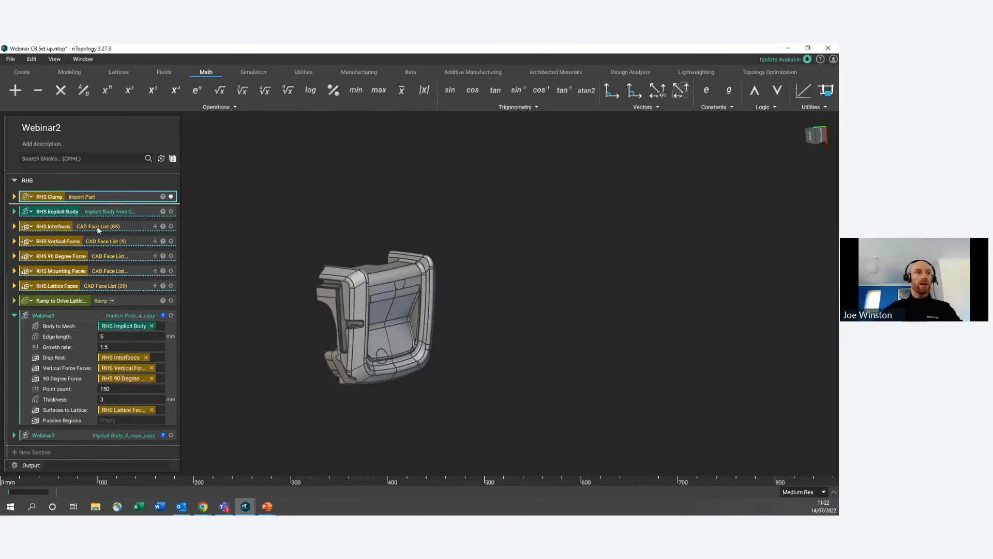
{"action": "left_click_drag", "start_coordinate": [129, 271], "coordinate": [138, 424]}
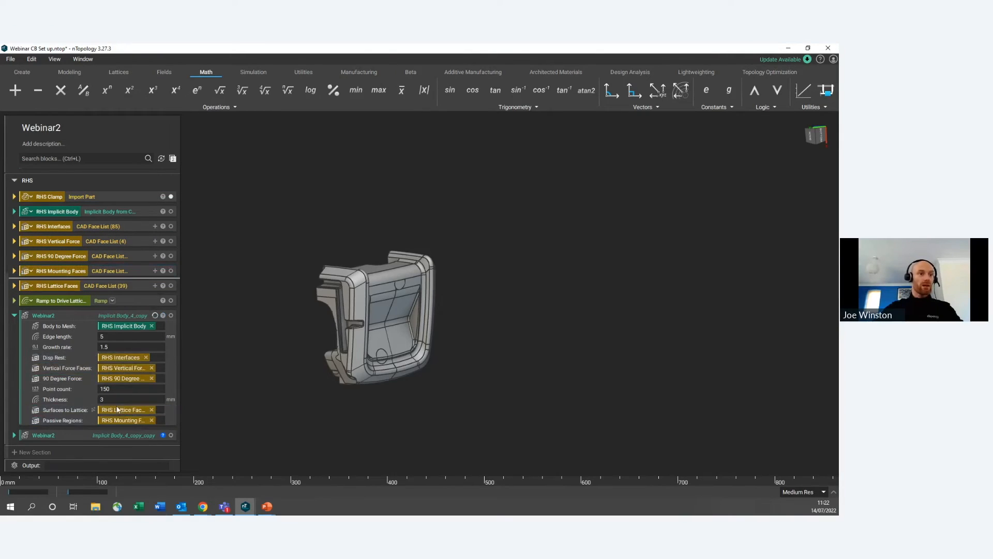
{"action": "left_click_drag", "start_coordinate": [133, 300], "coordinate": [130, 399]}
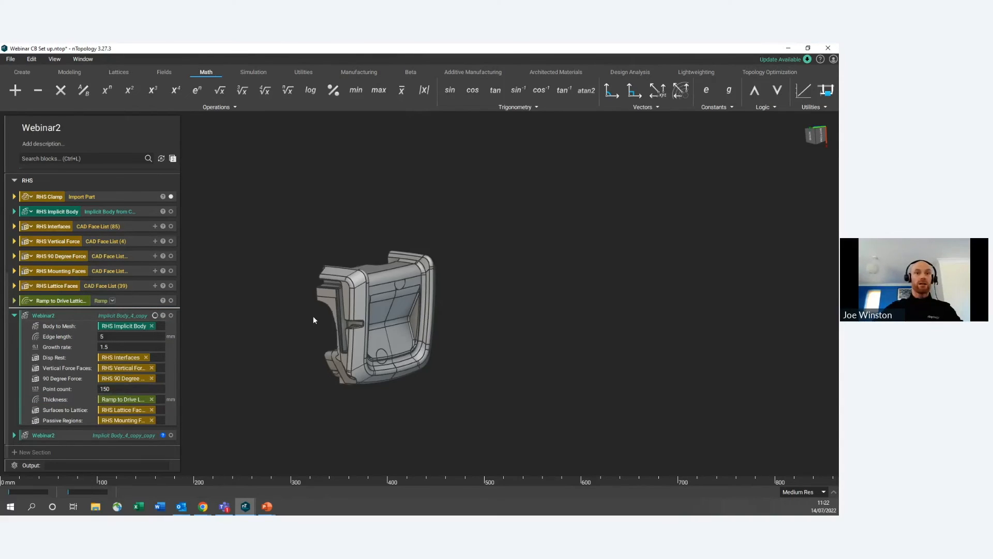
Step: Examine the back of the RHS clamp with the sphere that serves as the thickness ramp's scalar field displayed
{"action": "right_click_drag", "start_coordinate": [313, 316], "coordinate": [127, 426]}
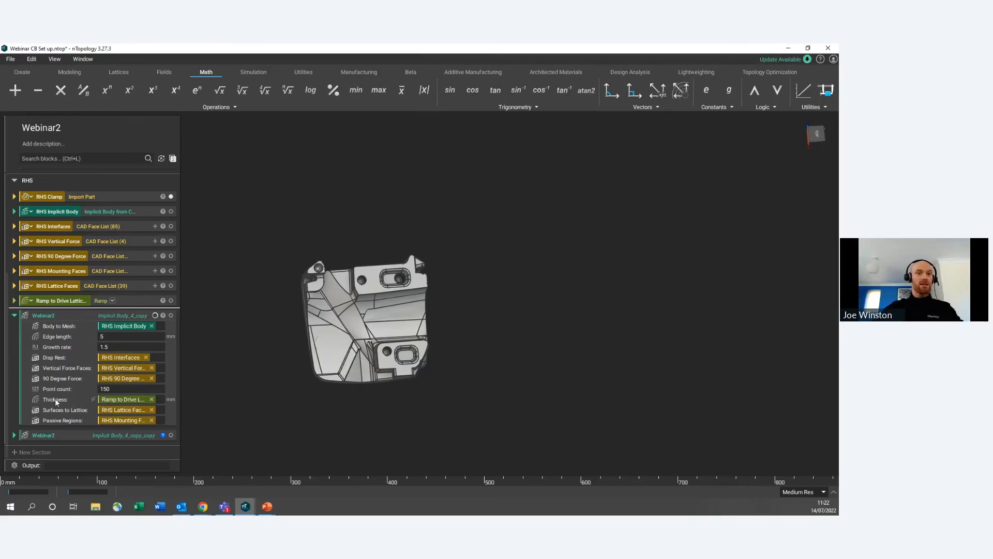
{"action": "right_click_drag", "start_coordinate": [268, 328], "coordinate": [377, 321]}
{"action": "scroll", "coordinate": [417, 322], "scroll_direction": "up", "scroll_amount": 4}
{"action": "middle_click_drag", "start_coordinate": [379, 322], "coordinate": [514, 292]}
{"action": "left_click", "coordinate": [137, 300]}
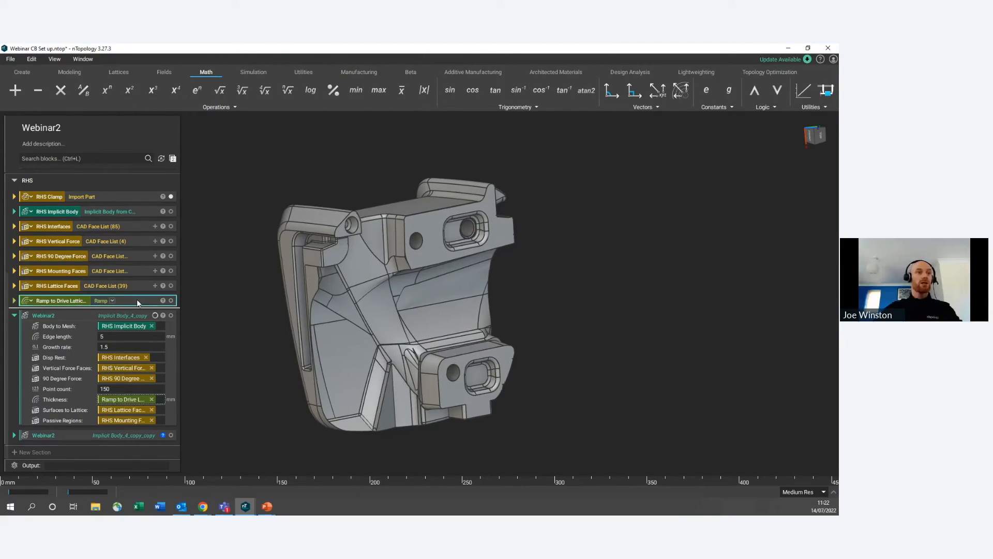
{"action": "left_click", "coordinate": [31, 301]}
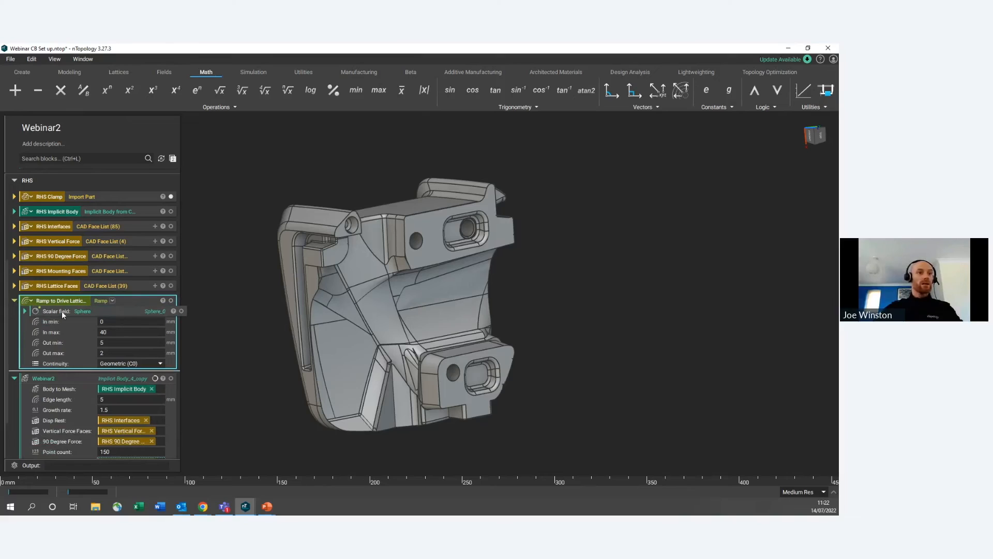
{"action": "left_click", "coordinate": [181, 311]}
{"action": "scroll", "coordinate": [408, 311], "scroll_direction": "up", "scroll_amount": 3}
{"action": "middle_click_drag", "start_coordinate": [376, 292], "coordinate": [377, 304]}
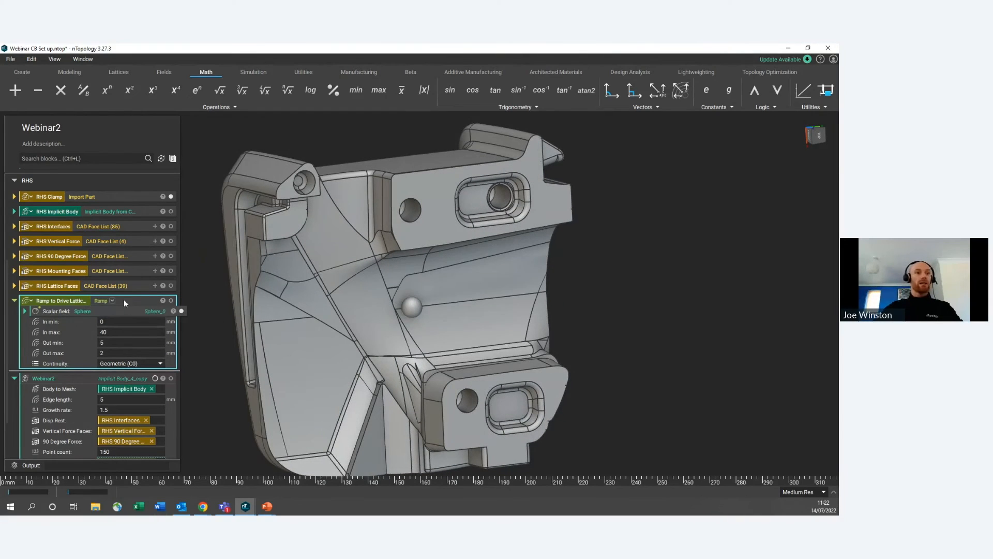
Step: Review the thickness ramp's In min, In max, Out min and Out max settings without changing them
{"action": "left_click", "coordinate": [104, 321]}
{"action": "left_click", "coordinate": [109, 343]}
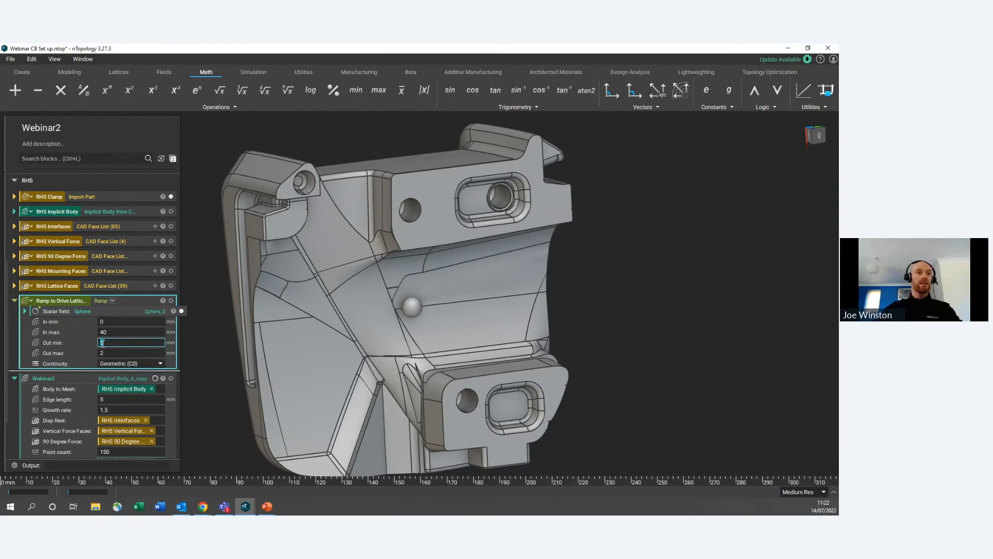
{"action": "key", "text": "shift+Tab"}
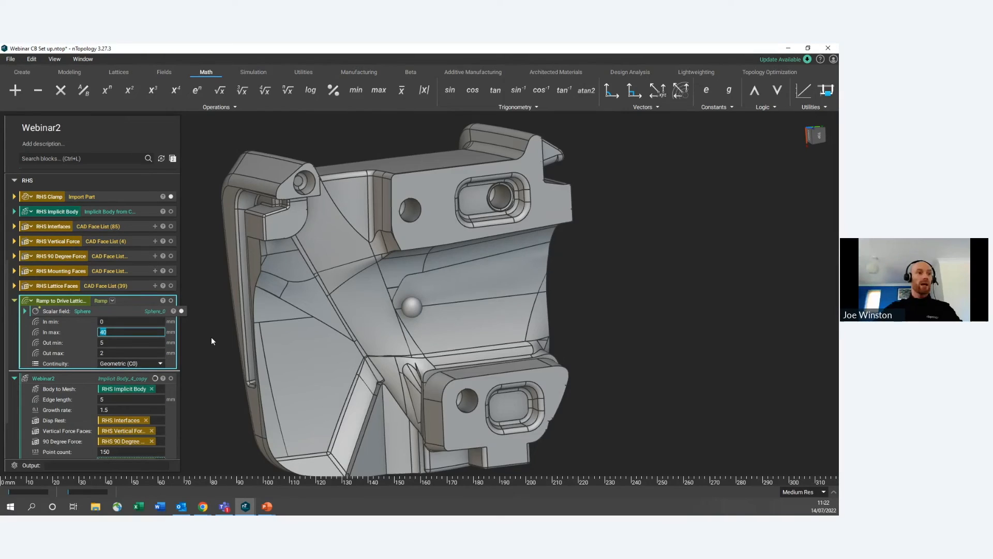
{"action": "left_click", "coordinate": [112, 353]}
{"action": "left_click", "coordinate": [188, 341]}
Step: View the thickness ramp in the Field Viewer with the Turbo colormap and a contour interval of 1
{"action": "left_click", "coordinate": [135, 302]}
{"action": "right_click_drag", "start_coordinate": [293, 314], "coordinate": [360, 323]}
{"action": "key", "text": "f"}
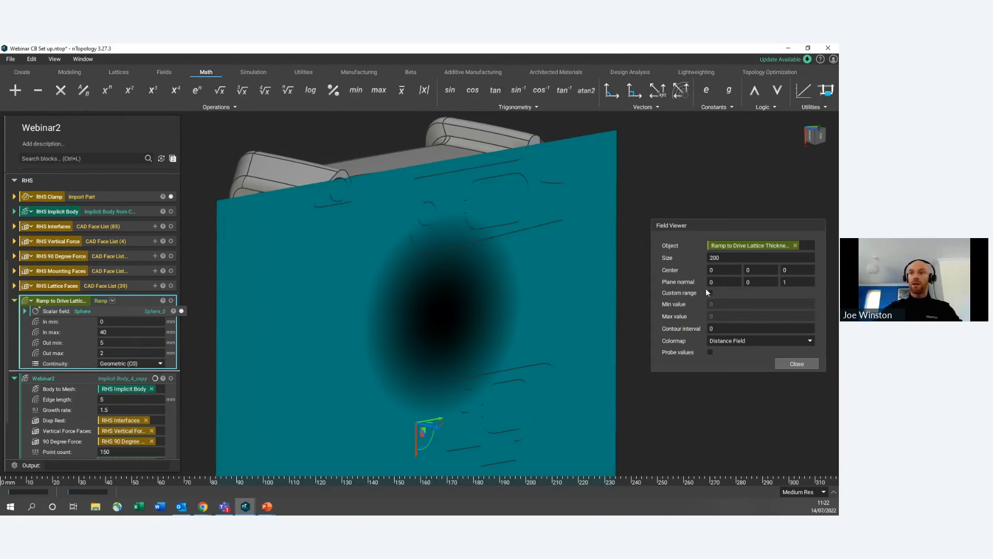
{"action": "left_click", "coordinate": [741, 343]}
{"action": "left_click", "coordinate": [734, 351]}
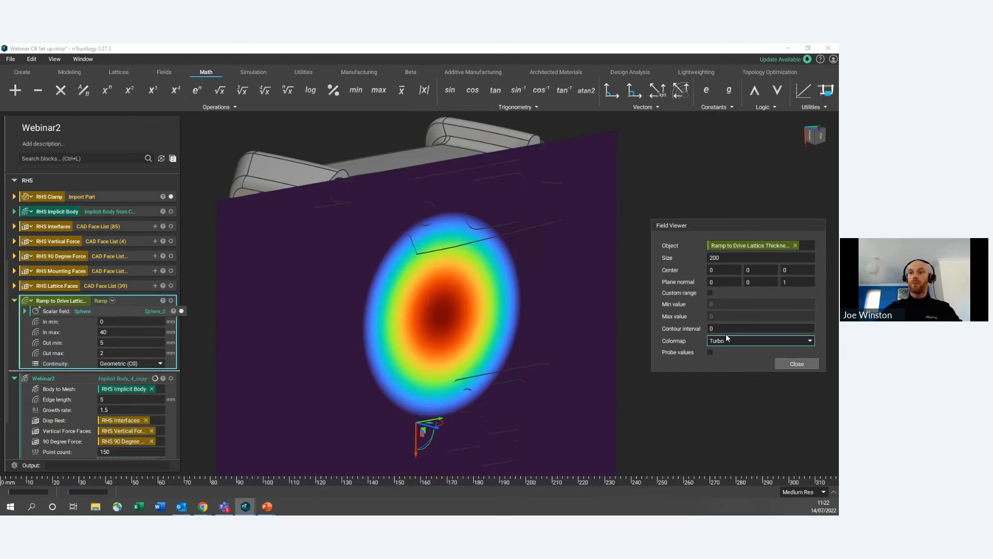
{"action": "left_click", "coordinate": [724, 329]}
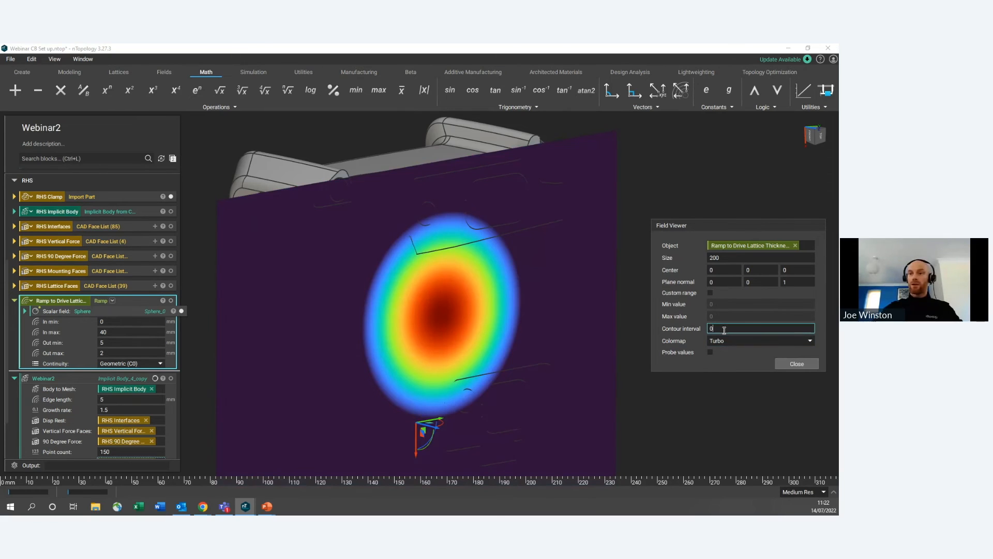
{"action": "type", "text": "1"}
Step: Shift the field plane to about -18.83 in Z, probe the ramp's thickness values around the sphere and close the Field Viewer
{"action": "scroll", "coordinate": [466, 365], "scroll_direction": "down", "scroll_amount": 1}
{"action": "right_click_drag", "start_coordinate": [465, 365], "coordinate": [457, 410]}
{"action": "left_click_drag", "start_coordinate": [457, 413], "coordinate": [428, 408]}
{"action": "right_click_drag", "start_coordinate": [502, 284], "coordinate": [434, 284]}
{"action": "scroll", "coordinate": [433, 284], "scroll_direction": "up", "scroll_amount": 3}
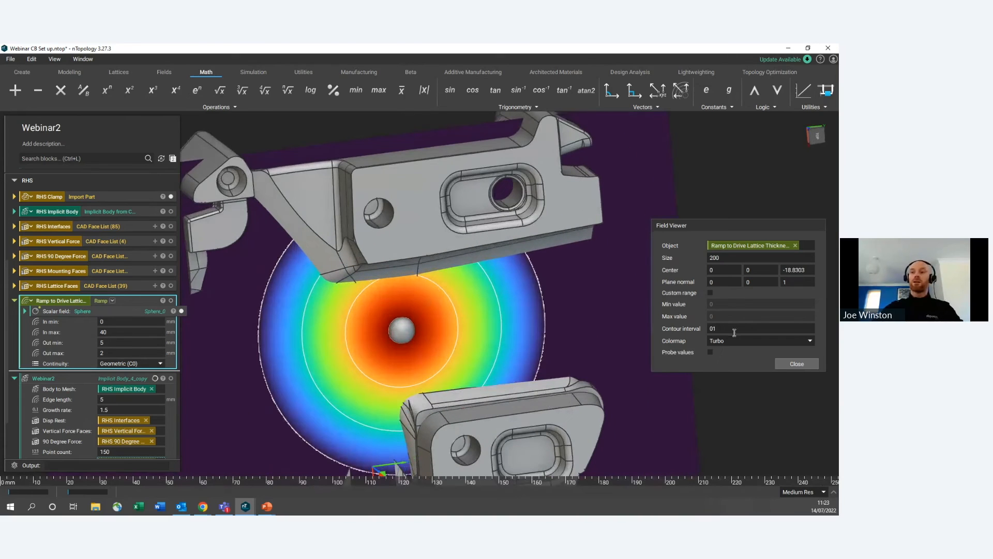
{"action": "left_click", "coordinate": [710, 352]}
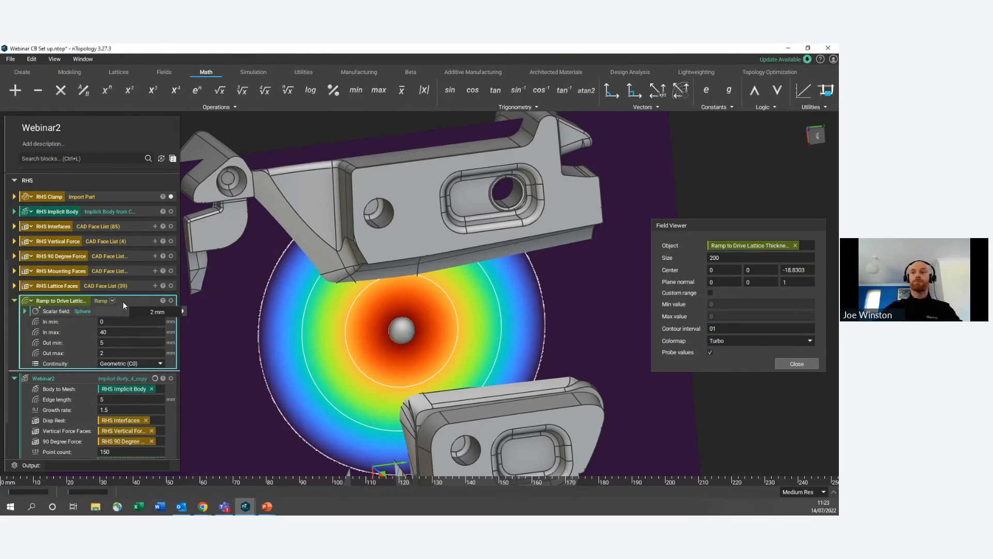
{"action": "left_click", "coordinate": [797, 364]}
Step: Collapse the thickness ramp and display only the LHS and RHS Webinar2 blocks together in the viewport
{"action": "scroll", "coordinate": [331, 306], "scroll_direction": "down", "scroll_amount": 1}
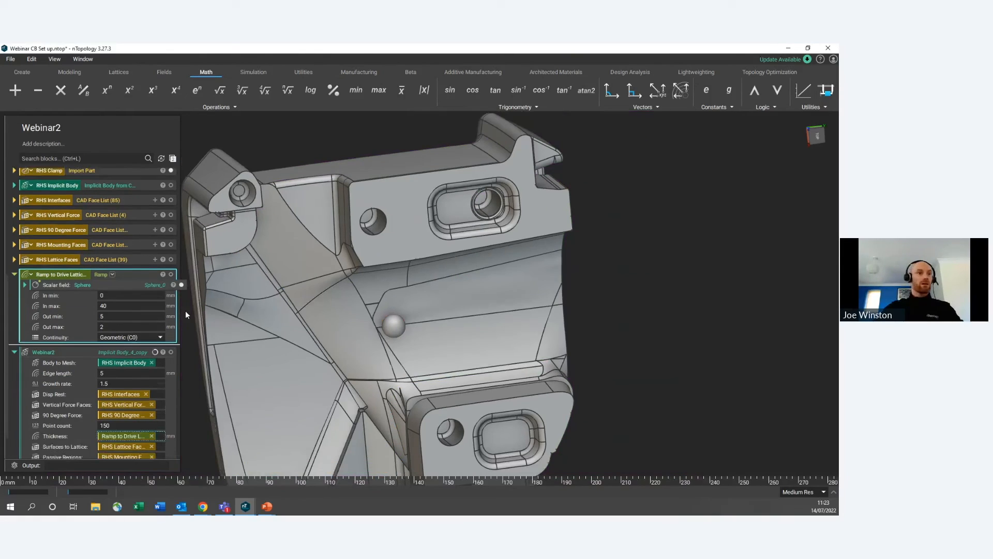
{"action": "scroll", "coordinate": [141, 337], "scroll_direction": "down", "scroll_amount": 2}
{"action": "scroll", "coordinate": [136, 248], "scroll_direction": "up", "scroll_amount": 6}
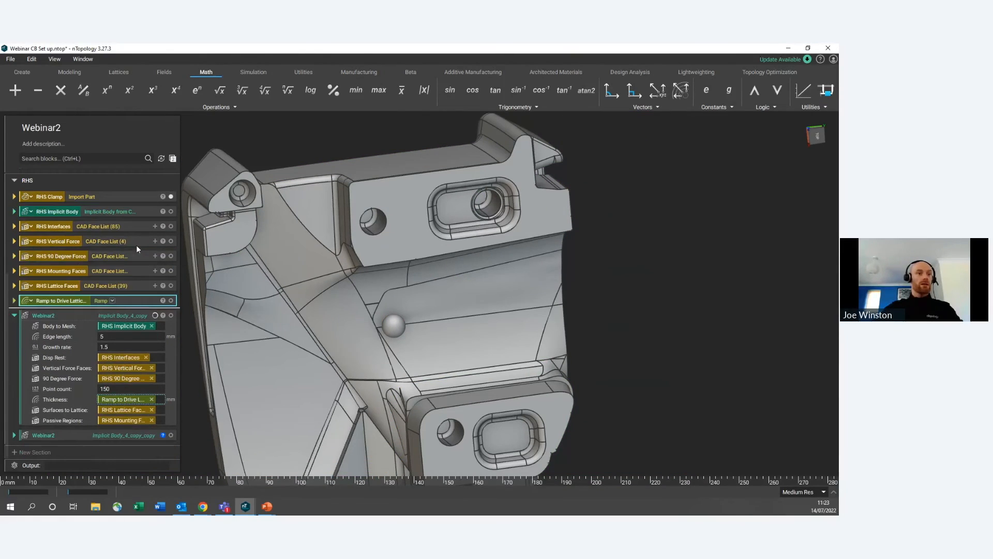
{"action": "scroll", "coordinate": [79, 344], "scroll_direction": "up", "scroll_amount": 2}
{"action": "scroll", "coordinate": [80, 331], "scroll_direction": "down", "scroll_amount": 6}
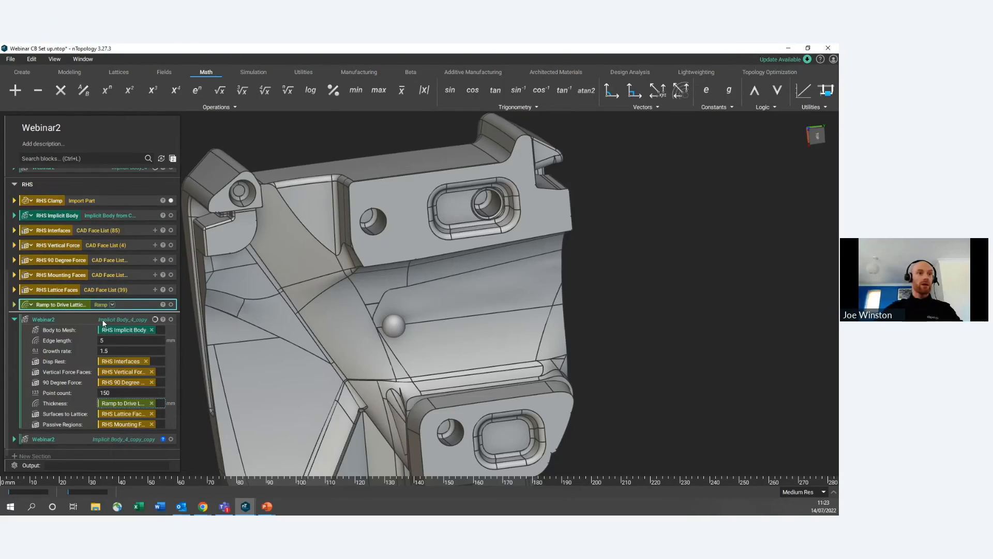
{"action": "scroll", "coordinate": [153, 243], "scroll_direction": "up", "scroll_amount": 2}
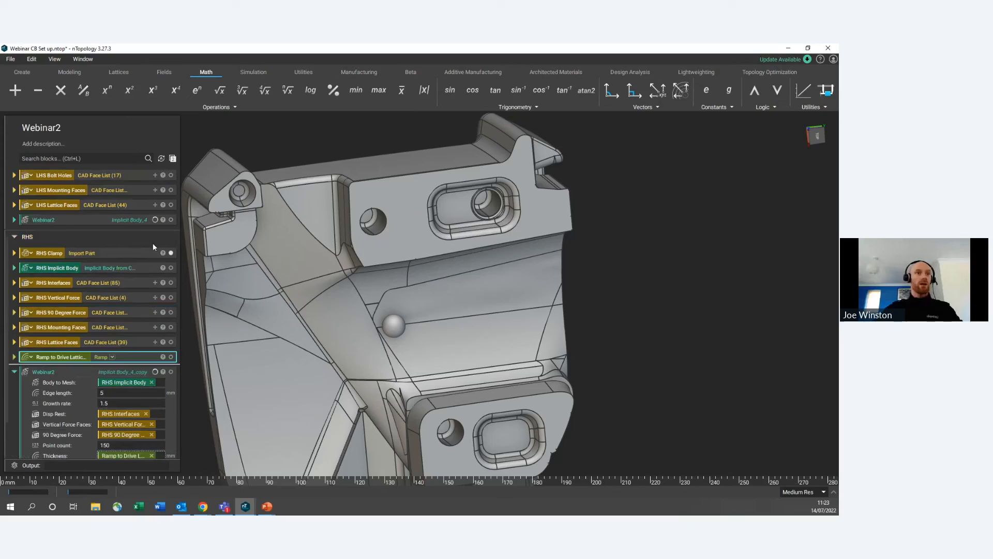
{"action": "left_click", "coordinate": [135, 221]}
{"action": "key", "text": "i"}
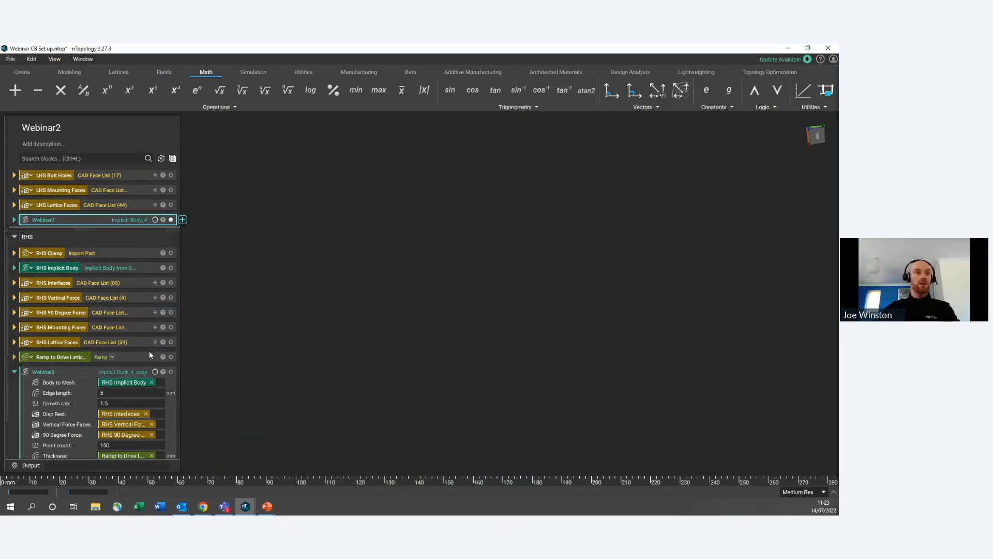
{"action": "left_click", "coordinate": [170, 372]}
{"action": "scroll", "coordinate": [129, 304], "scroll_direction": "down", "scroll_amount": 2}
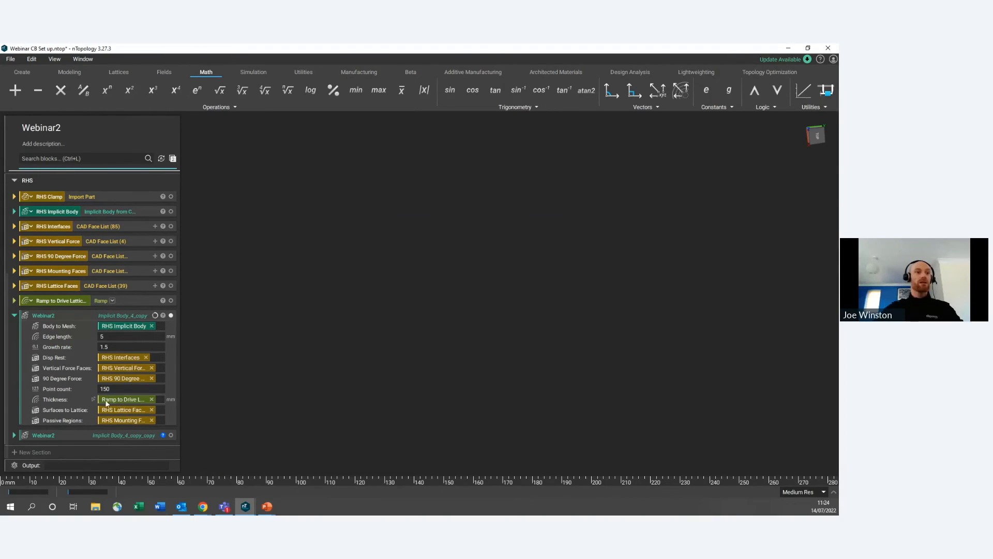
Step: Collapse the RHS Webinar2 block and the LHS section, keeping the RHS section expanded
{"action": "double_click", "coordinate": [107, 315]}
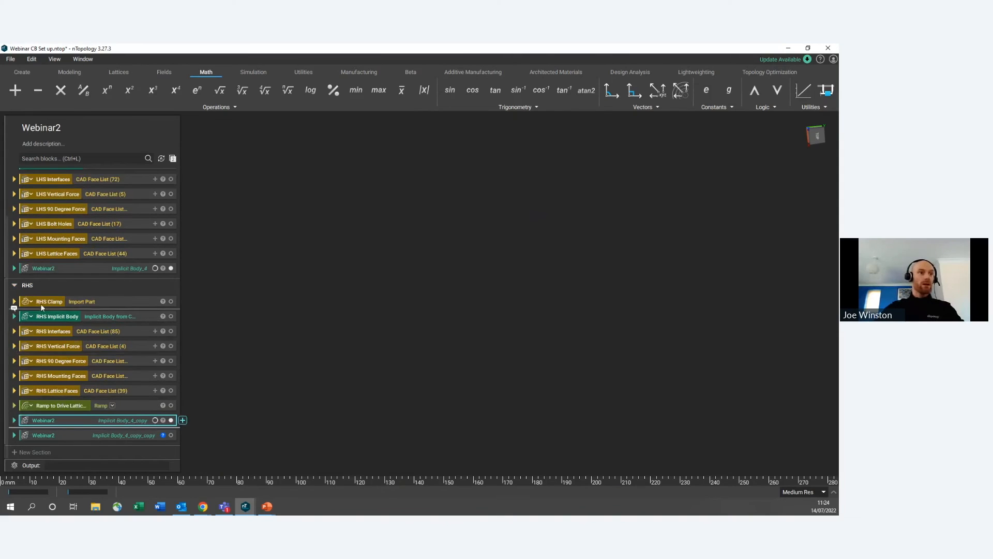
{"action": "left_click", "coordinate": [15, 285]}
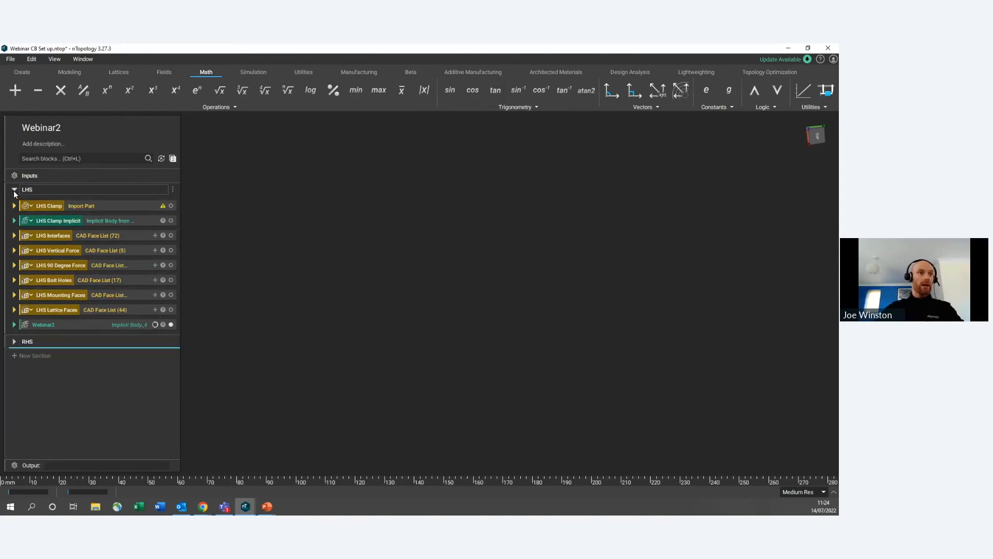
{"action": "left_click", "coordinate": [14, 190]}
{"action": "left_click", "coordinate": [15, 203]}
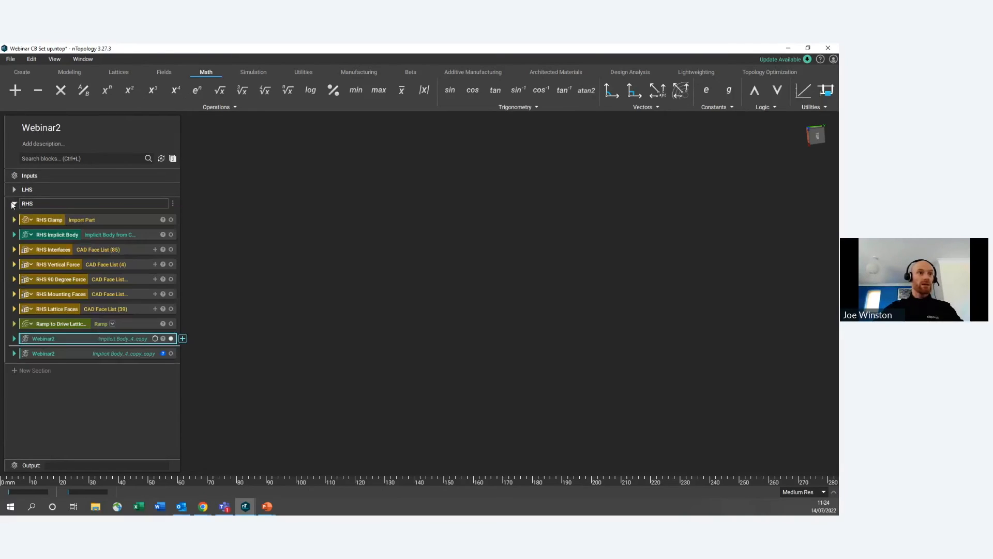
Step: Add a new section below RHS, move the unlinked Webinar2 copy into it and expand the block's inputs
{"action": "left_click", "coordinate": [44, 369]}
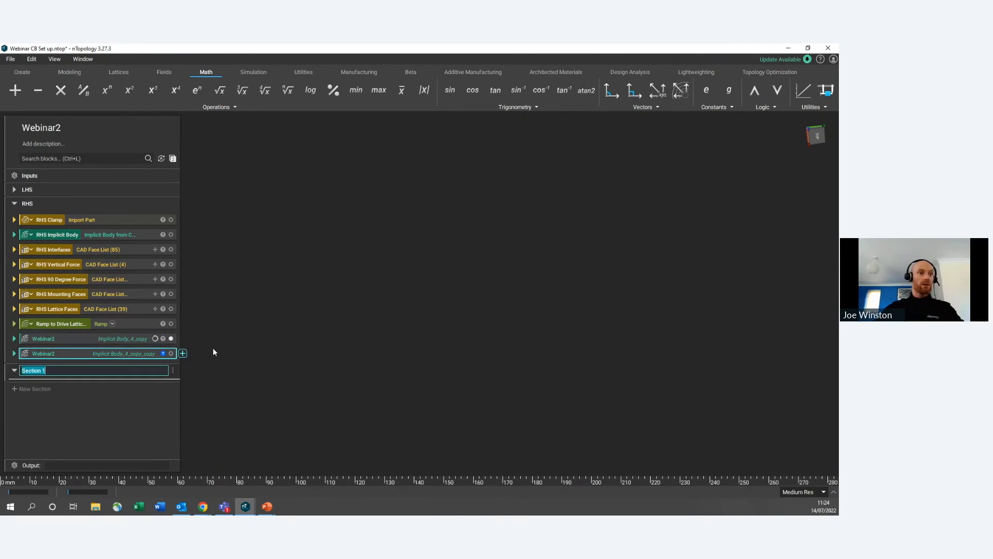
{"action": "left_click", "coordinate": [68, 354]}
{"action": "left_click_drag", "start_coordinate": [67, 351], "coordinate": [62, 376]}
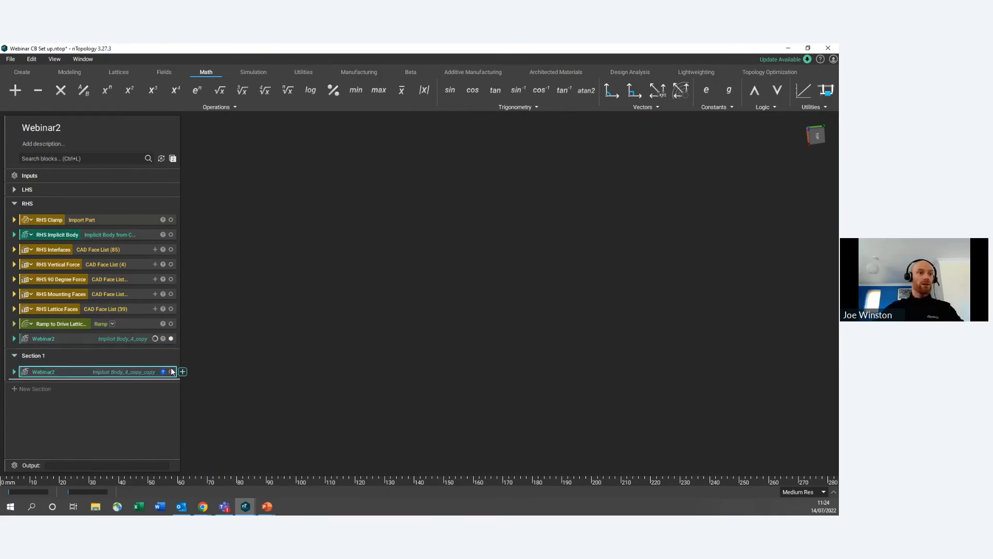
{"action": "left_click", "coordinate": [60, 373]}
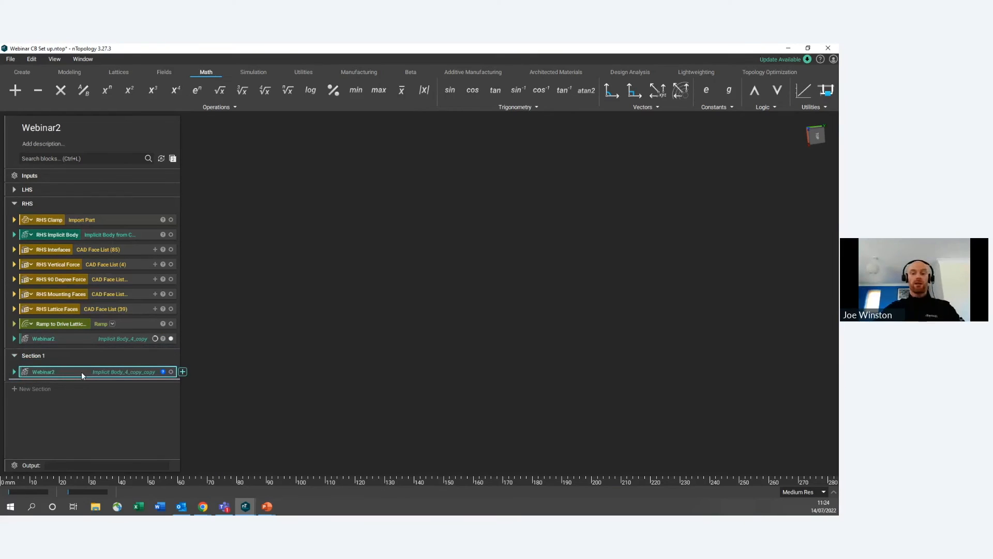
{"action": "left_click", "coordinate": [14, 371]}
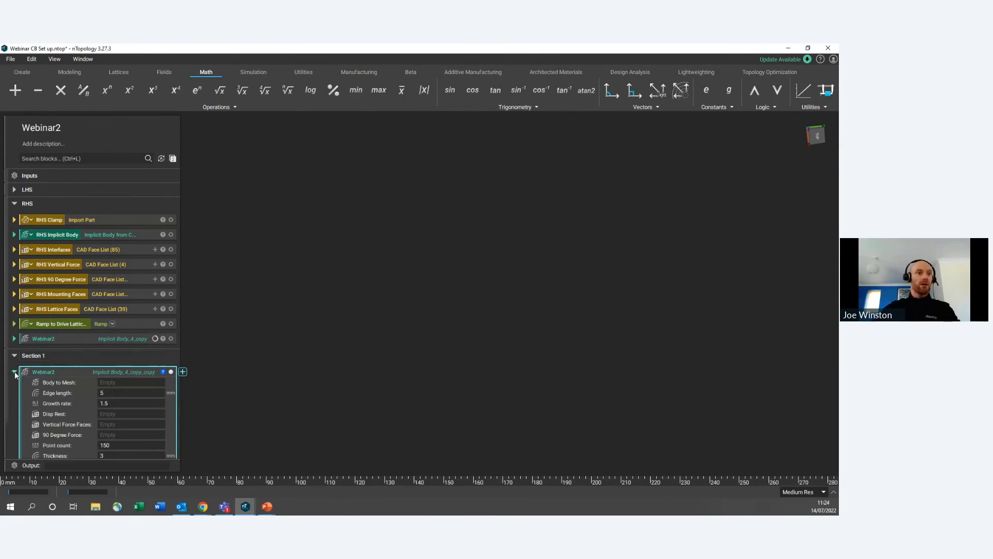
Step: Import the bracket's X_T part from the Demo folder on the Desktop into the new section
{"action": "left_click", "coordinate": [13, 59]}
{"action": "left_click", "coordinate": [29, 82]}
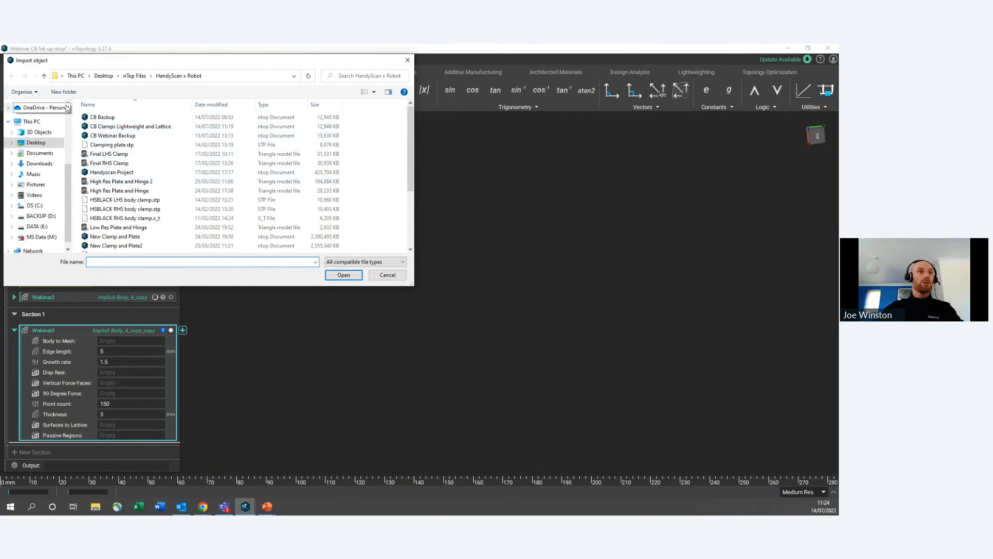
{"action": "left_click", "coordinate": [104, 75]}
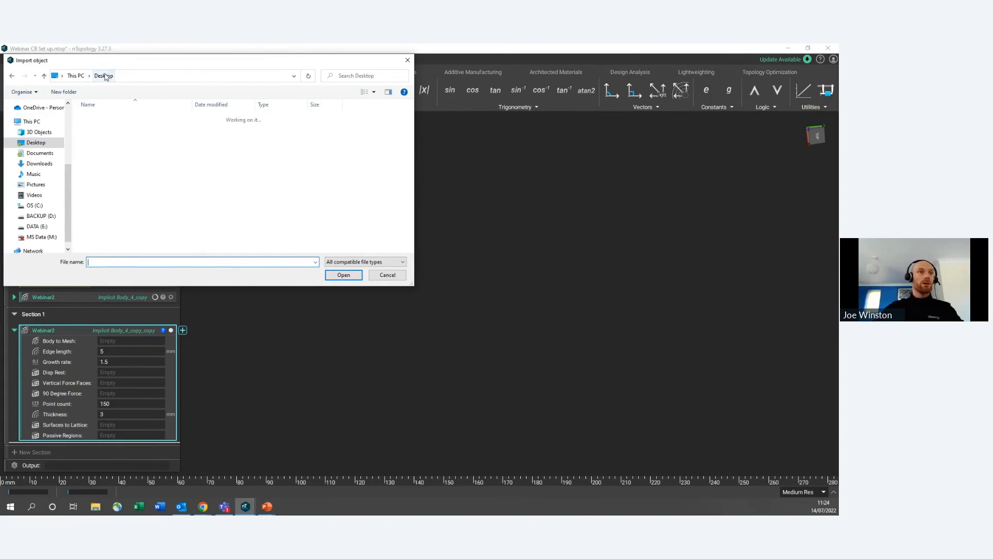
{"action": "double_click", "coordinate": [97, 126]}
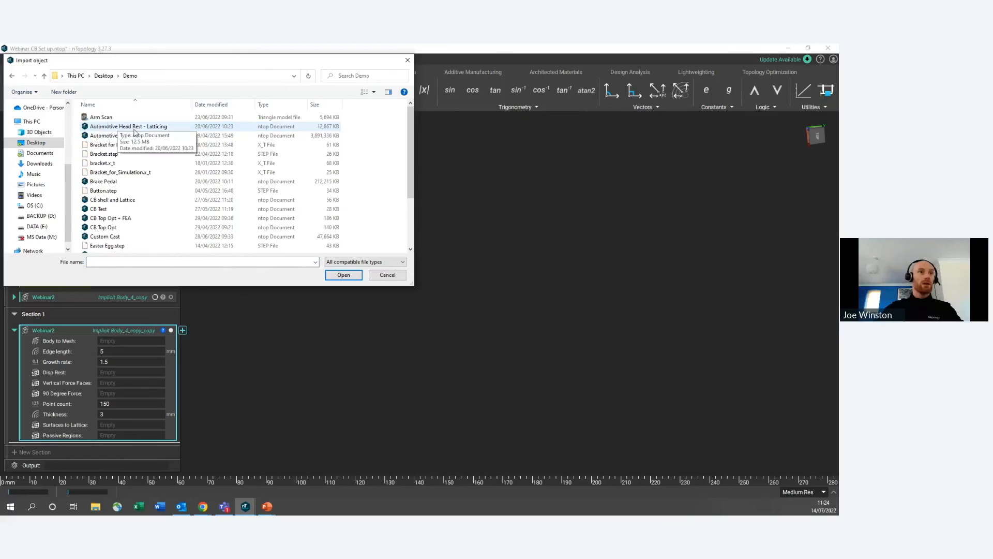
{"action": "left_click", "coordinate": [114, 144]}
{"action": "left_click", "coordinate": [343, 274]}
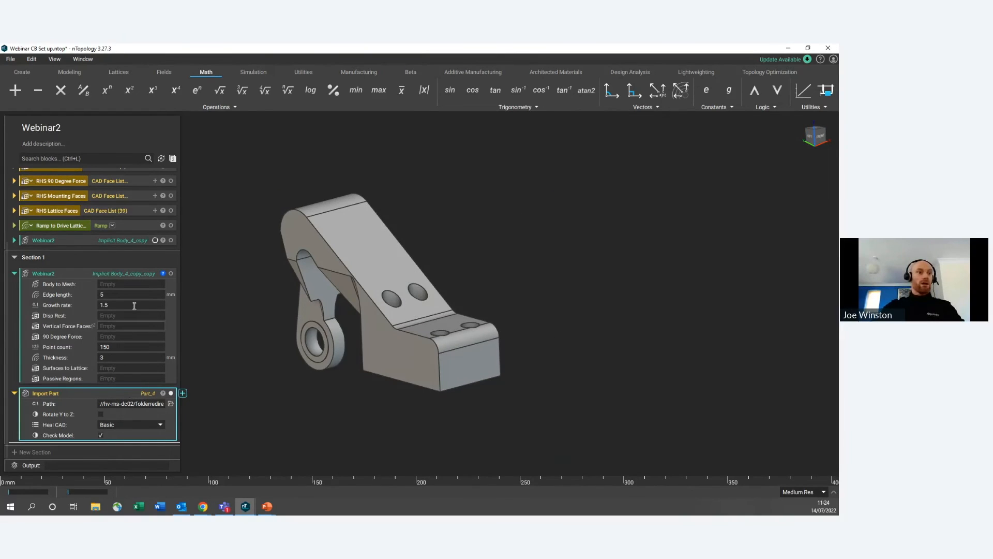
Step: Convert the bracket's CAD body to an implicit body and link it to the new Webinar2 block's Body to Mesh input
{"action": "right_click", "coordinate": [342, 238]}
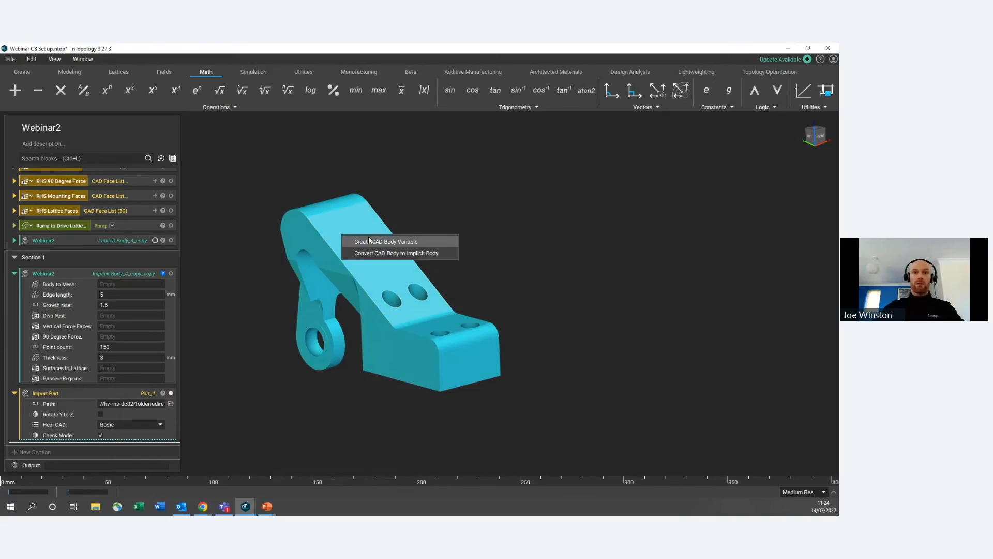
{"action": "left_click", "coordinate": [396, 251]}
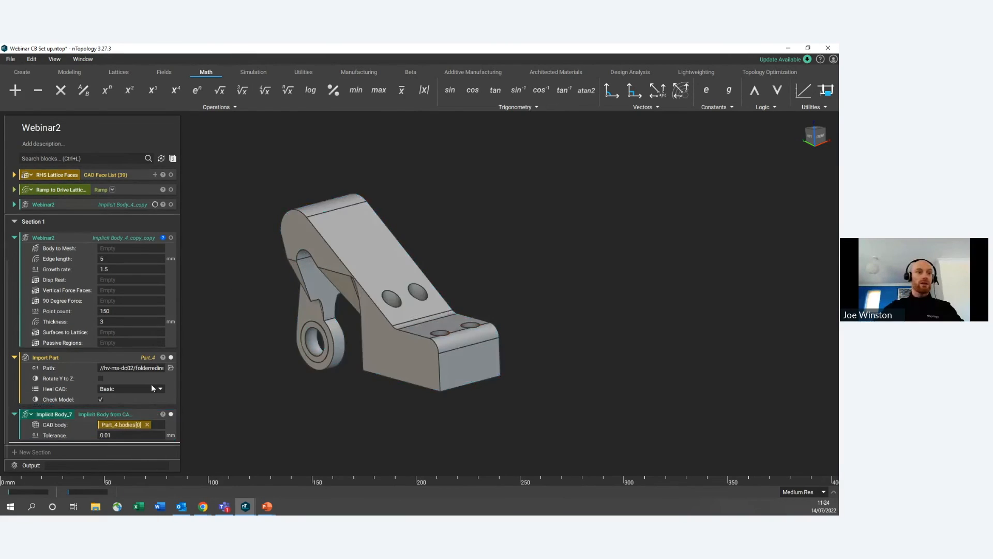
{"action": "left_click_drag", "start_coordinate": [120, 417], "coordinate": [113, 250]}
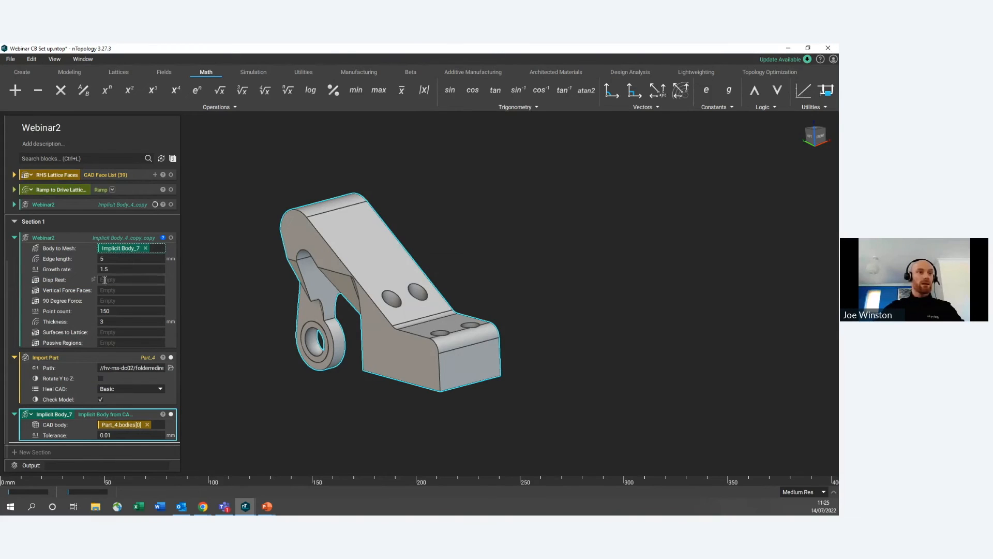
Step: Create a CAD face list from the two ledge faces inside the foot's counterbored holes and link it to the Disp Rest input
{"action": "right_click_drag", "start_coordinate": [367, 300], "coordinate": [416, 321]}
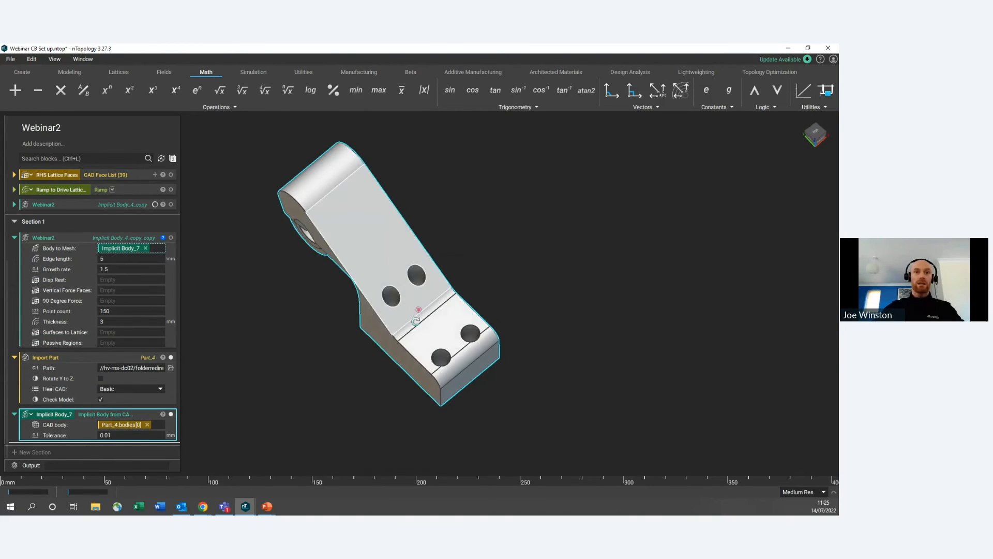
{"action": "scroll", "coordinate": [442, 331], "scroll_direction": "up", "scroll_amount": 3}
{"action": "scroll", "coordinate": [376, 272], "scroll_direction": "up", "scroll_amount": 5}
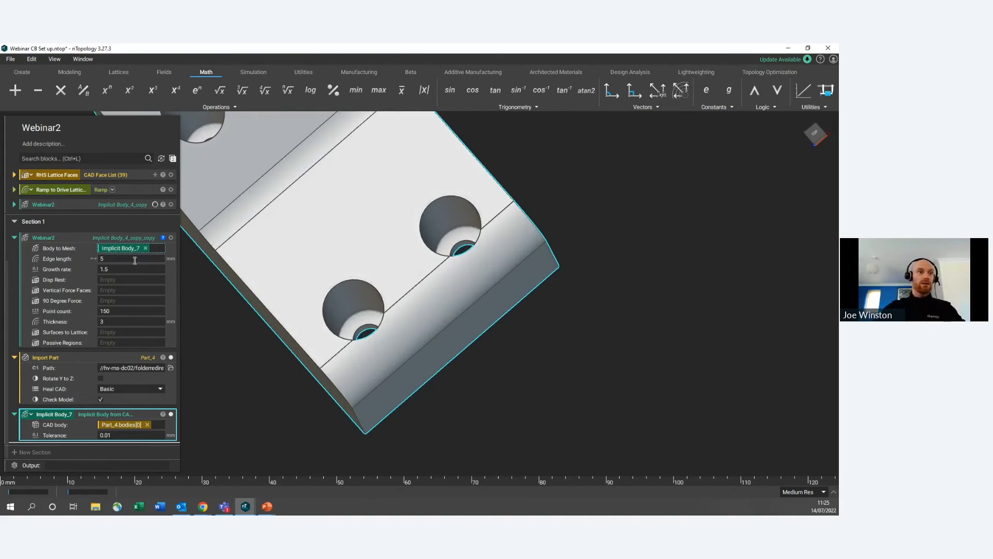
{"action": "left_click", "coordinate": [135, 357]}
{"action": "scroll", "coordinate": [375, 310], "scroll_direction": "up", "scroll_amount": 2}
{"action": "left_click", "coordinate": [365, 323]}
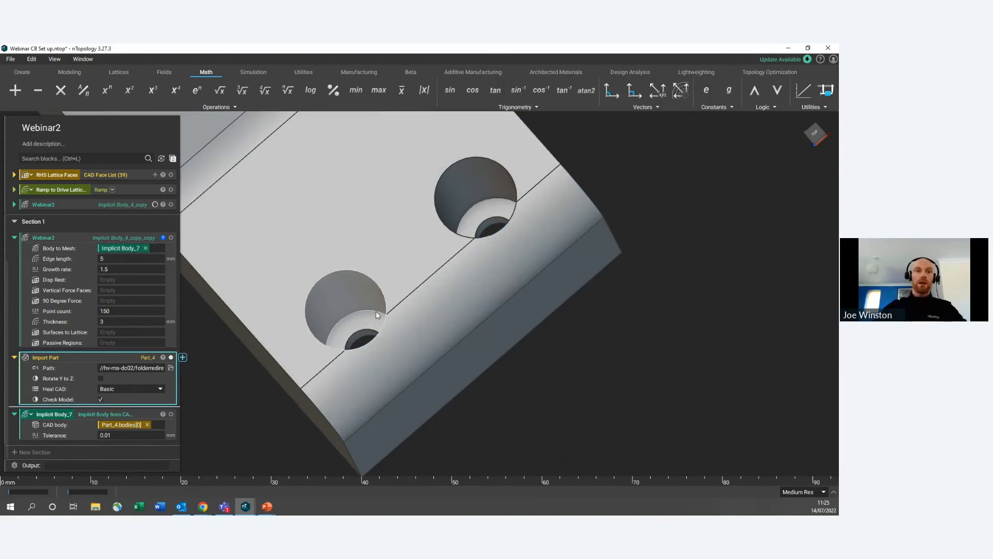
{"action": "left_click", "coordinate": [496, 204]}
{"action": "right_click", "coordinate": [497, 204]}
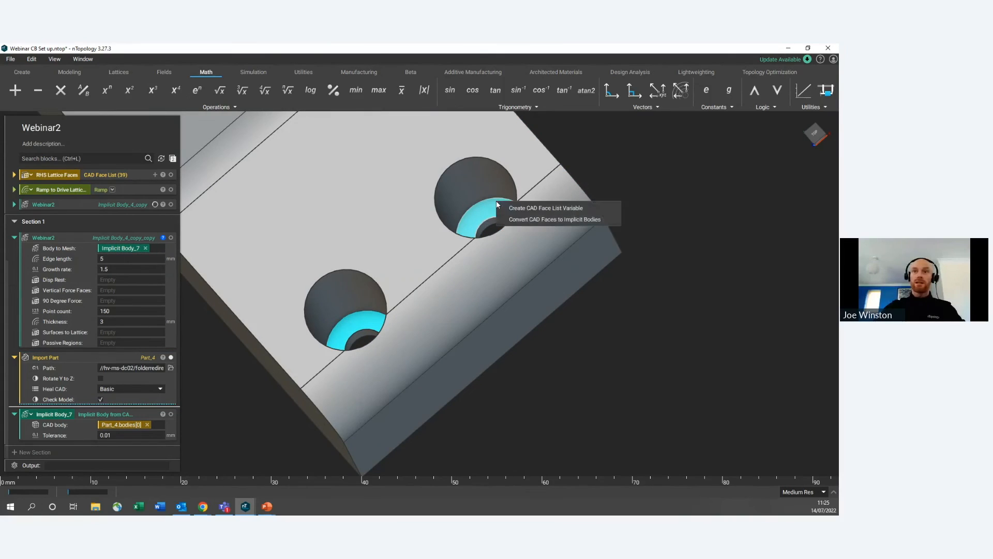
{"action": "left_click", "coordinate": [526, 208]}
{"action": "left_click_drag", "start_coordinate": [113, 409], "coordinate": [119, 274]}
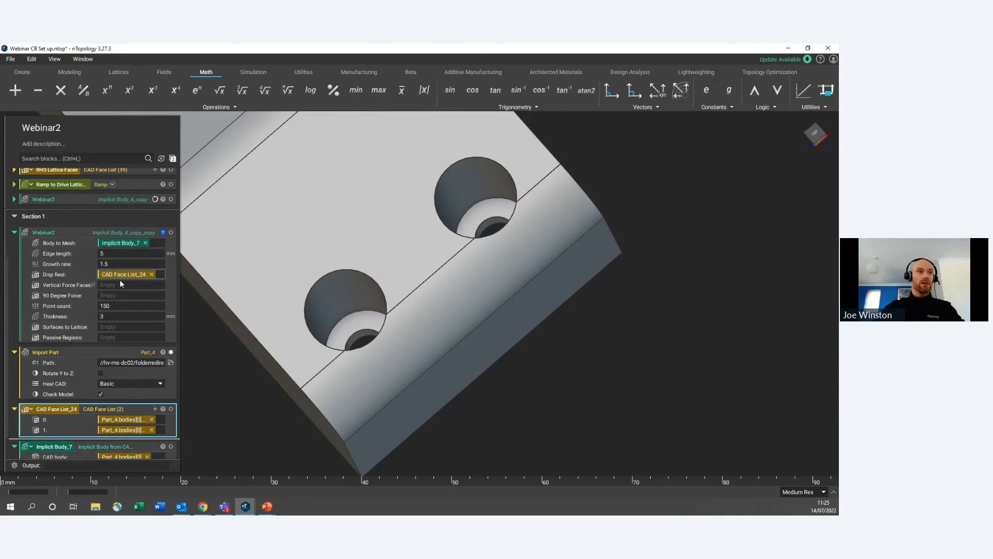
Step: Assign the lug's inner bore face to Vertical Force Faces and the flat ring face around it to 90 Degree Force
{"action": "scroll", "coordinate": [297, 358], "scroll_direction": "down", "scroll_amount": 5}
{"action": "right_click_drag", "start_coordinate": [291, 317], "coordinate": [404, 379]}
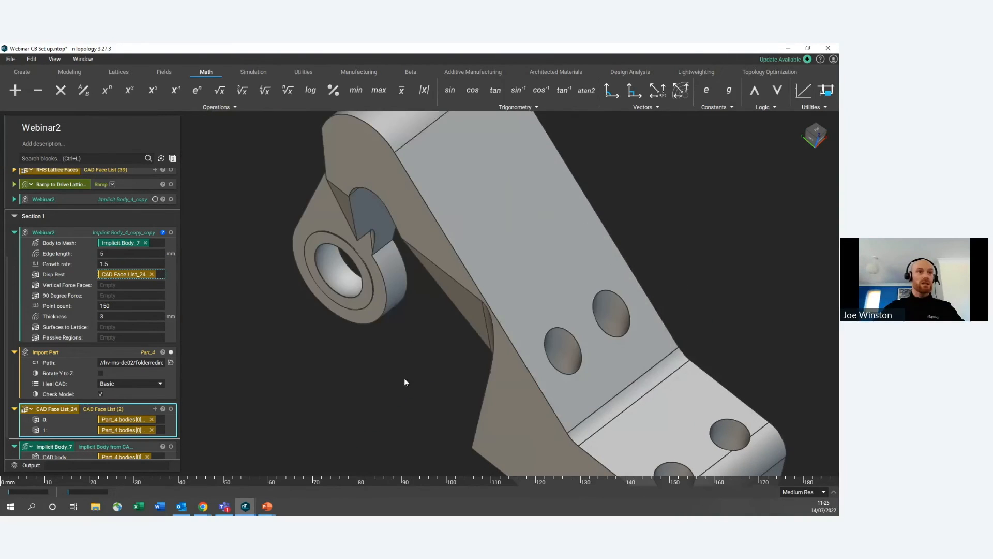
{"action": "left_click", "coordinate": [91, 285]}
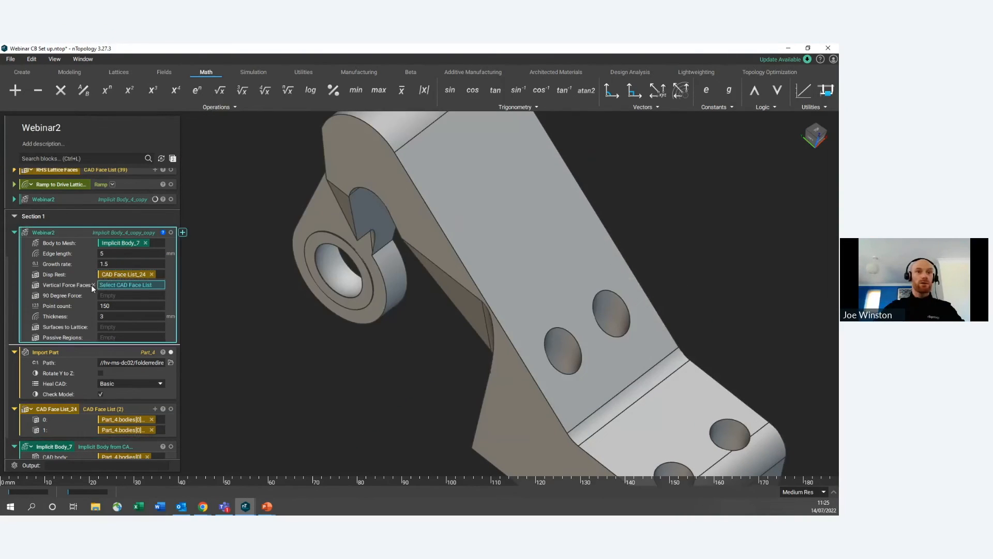
{"action": "left_click", "coordinate": [331, 272]}
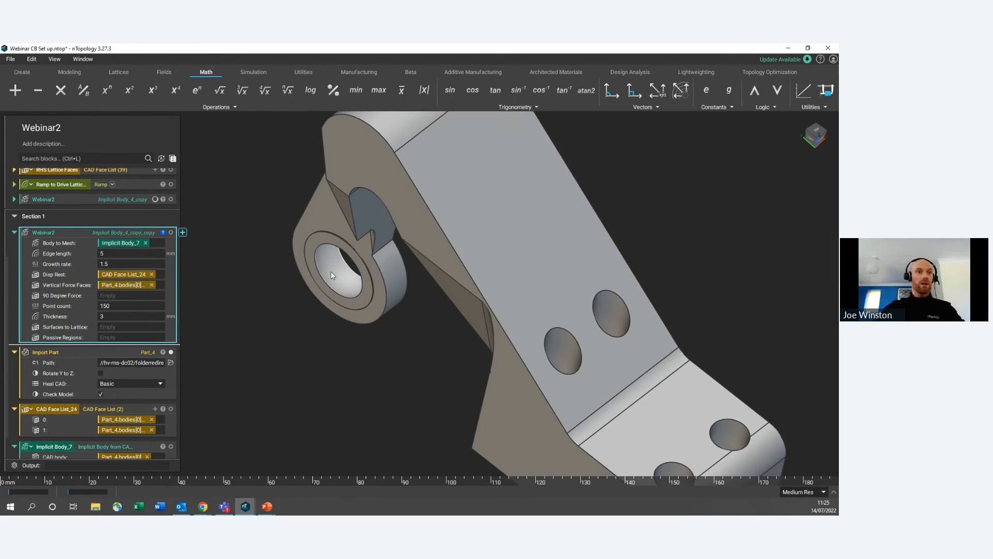
{"action": "left_click", "coordinate": [95, 296]}
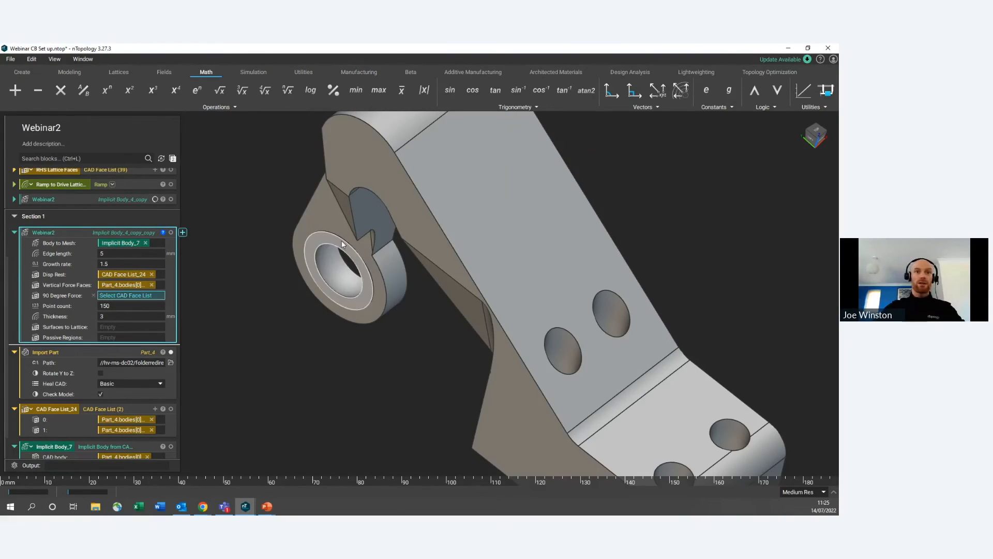
{"action": "left_click", "coordinate": [322, 238]}
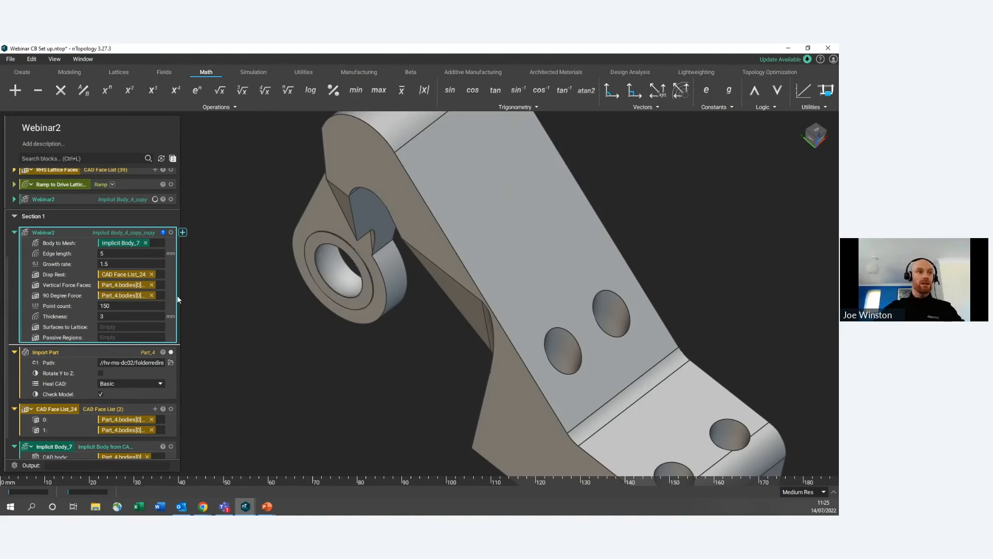
Step: Create a CAD face list from four faces of the bracket's foot, including its end, rounded edge and top, and link it to Surfaces to Lattice
{"action": "left_click", "coordinate": [115, 327]}
{"action": "scroll", "coordinate": [302, 350], "scroll_direction": "down", "scroll_amount": 3}
{"action": "middle_click_drag", "start_coordinate": [526, 419], "coordinate": [396, 305]}
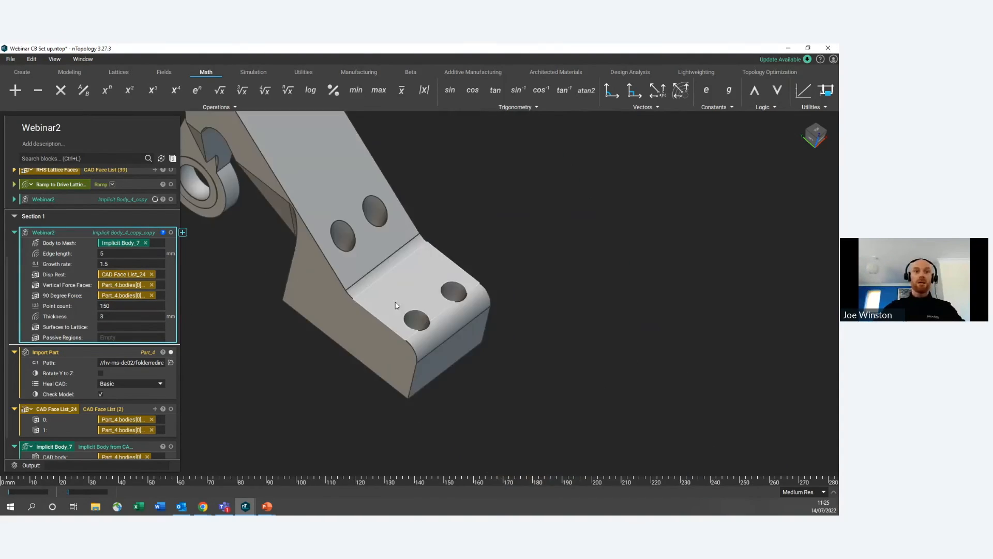
{"action": "scroll", "coordinate": [396, 312], "scroll_direction": "up", "scroll_amount": 2}
{"action": "scroll", "coordinate": [393, 319], "scroll_direction": "down", "scroll_amount": 1}
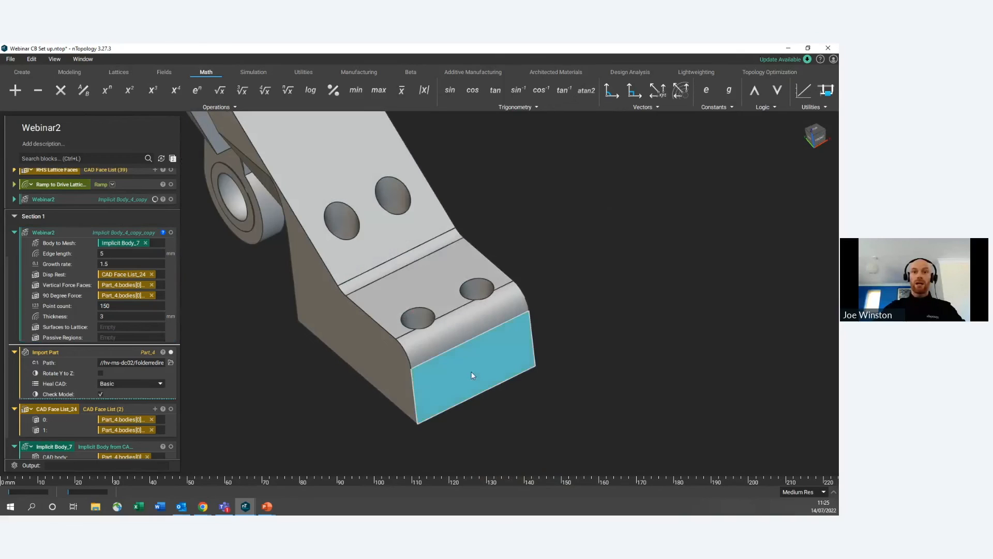
{"action": "left_click", "coordinate": [460, 331]}
{"action": "right_click_drag", "start_coordinate": [434, 298], "coordinate": [482, 154]}
{"action": "left_click", "coordinate": [448, 441]}
{"action": "right_click_drag", "start_coordinate": [426, 355], "coordinate": [421, 436]}
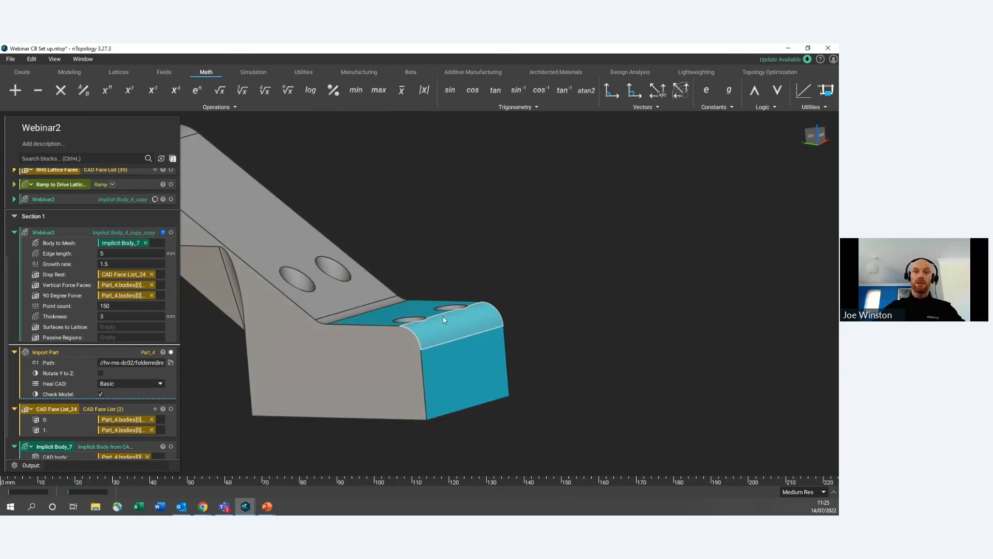
{"action": "right_click", "coordinate": [407, 309]}
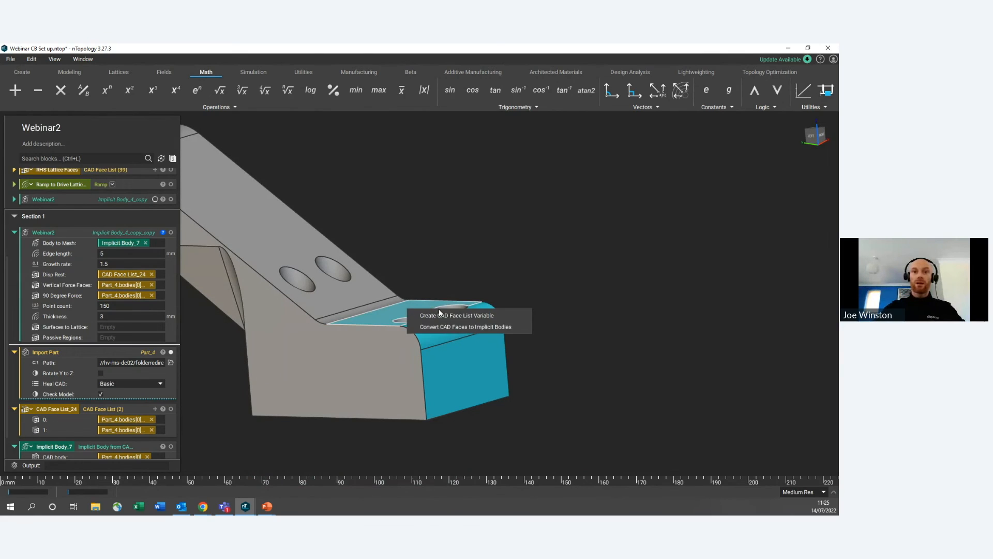
{"action": "left_click", "coordinate": [440, 315]}
{"action": "left_click_drag", "start_coordinate": [119, 327], "coordinate": [119, 300]}
Step: Assign the lug's outer cylindrical face to the Webinar2 block's Passive Regions input
{"action": "right_click_drag", "start_coordinate": [295, 340], "coordinate": [254, 339]}
{"action": "middle_click_drag", "start_coordinate": [297, 357], "coordinate": [426, 348]}
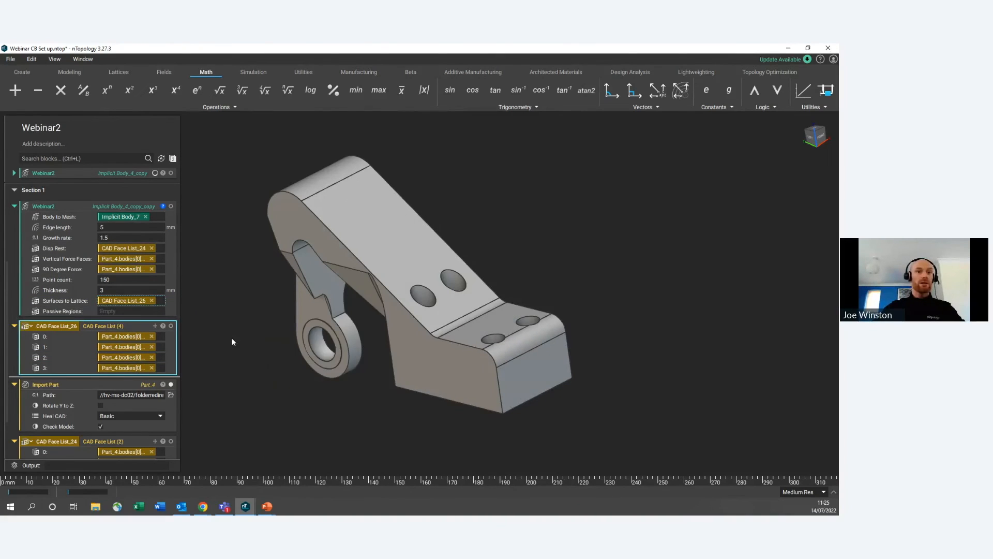
{"action": "right_click_drag", "start_coordinate": [274, 338], "coordinate": [300, 343]}
{"action": "left_click", "coordinate": [130, 311]}
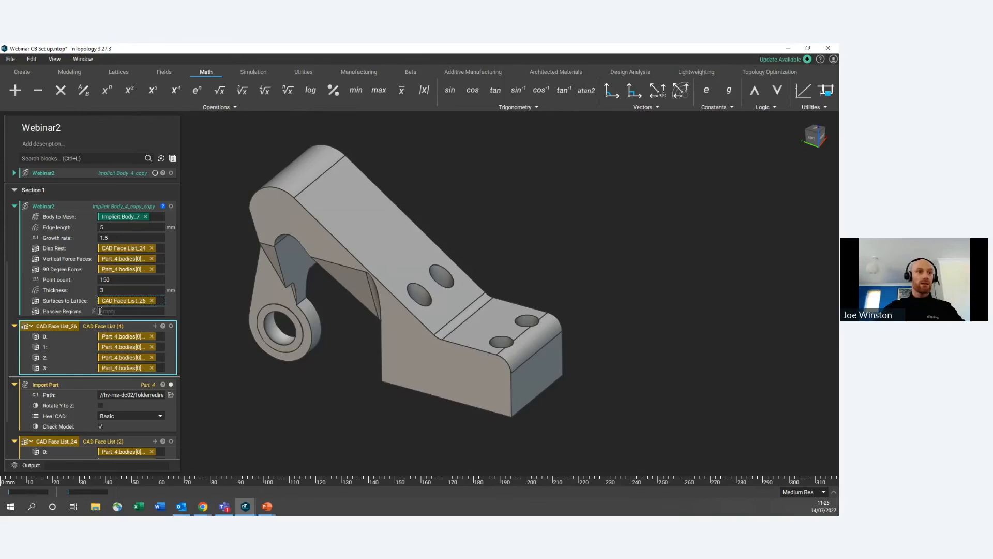
{"action": "left_click", "coordinate": [306, 314]}
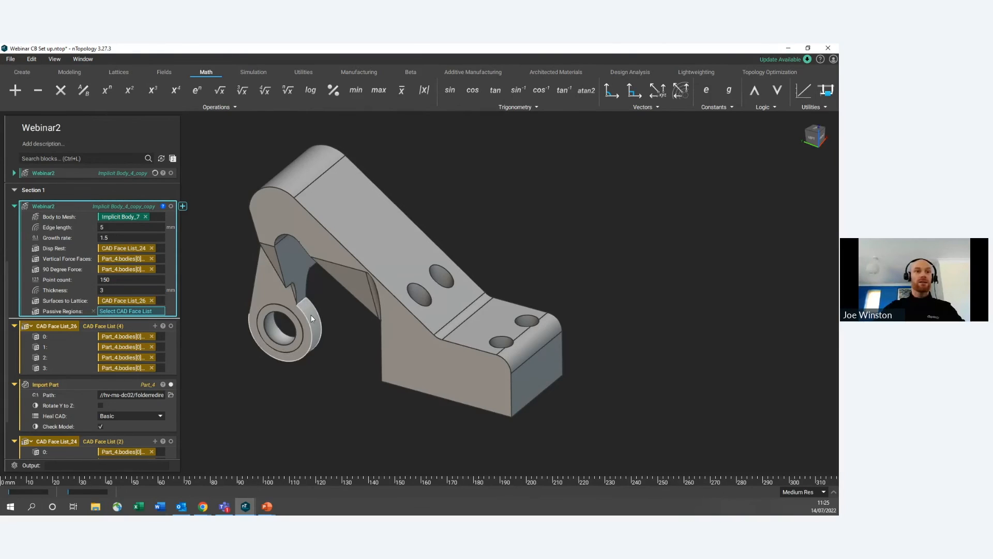
Step: Collapse the two CAD face lists, the Import Part block and the implicit body block under Section 1
{"action": "double_click", "coordinate": [99, 323]}
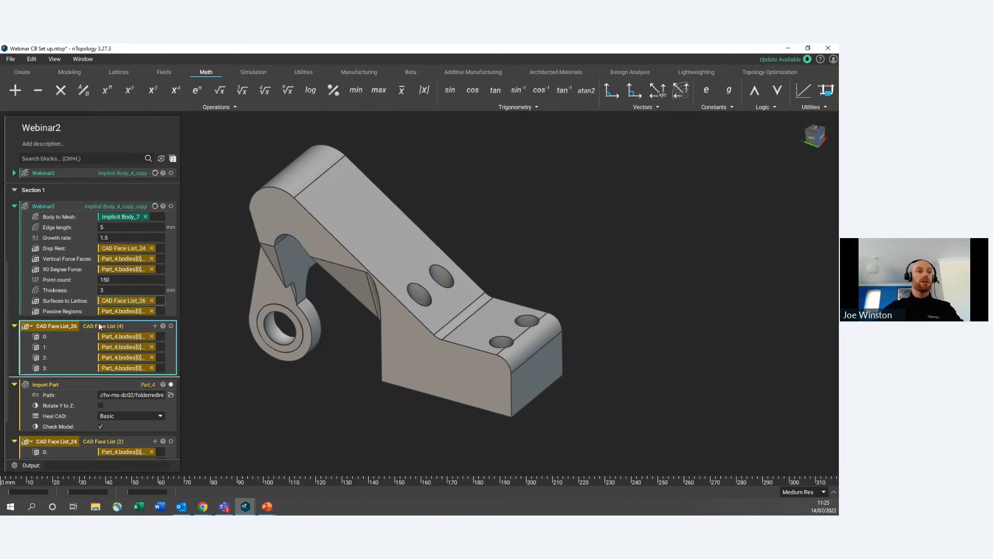
{"action": "left_click", "coordinate": [88, 340]}
{"action": "double_click", "coordinate": [89, 342]}
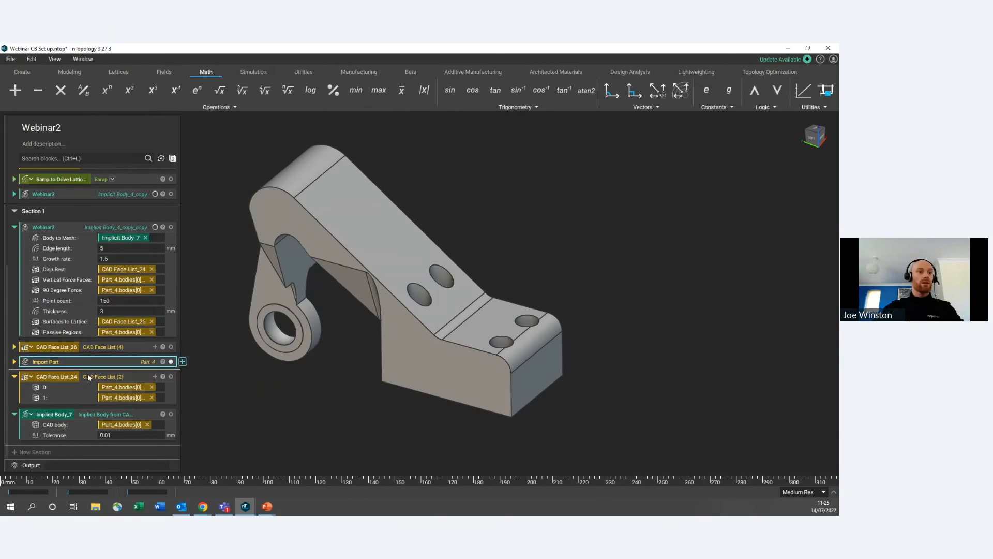
{"action": "double_click", "coordinate": [88, 376]}
{"action": "double_click", "coordinate": [90, 412]}
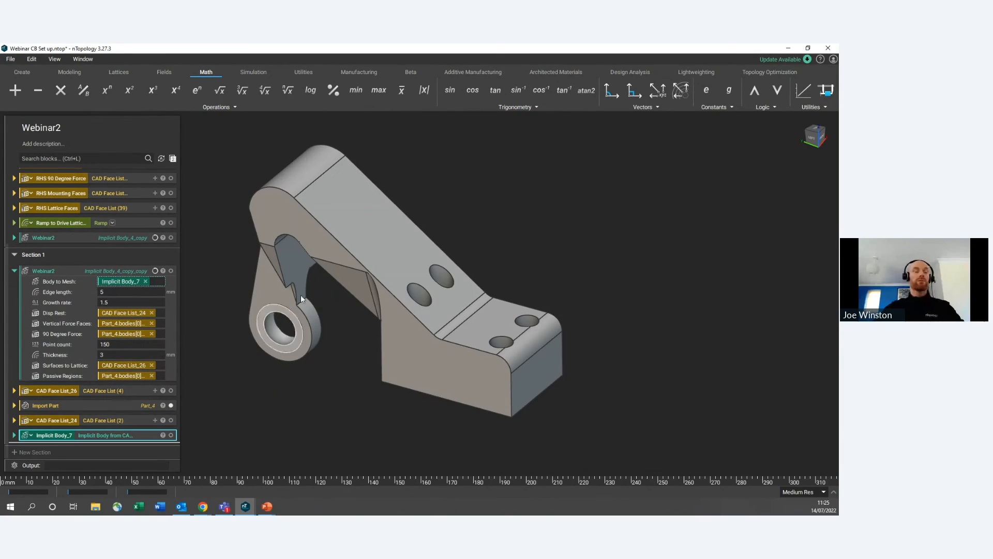
Step: Examine the bracket from several sides, review the Webinar2 block's Point count, Thickness and Surfaces to Lattice inputs, and check the running calculations
{"action": "right_click_drag", "start_coordinate": [399, 308], "coordinate": [331, 282]}
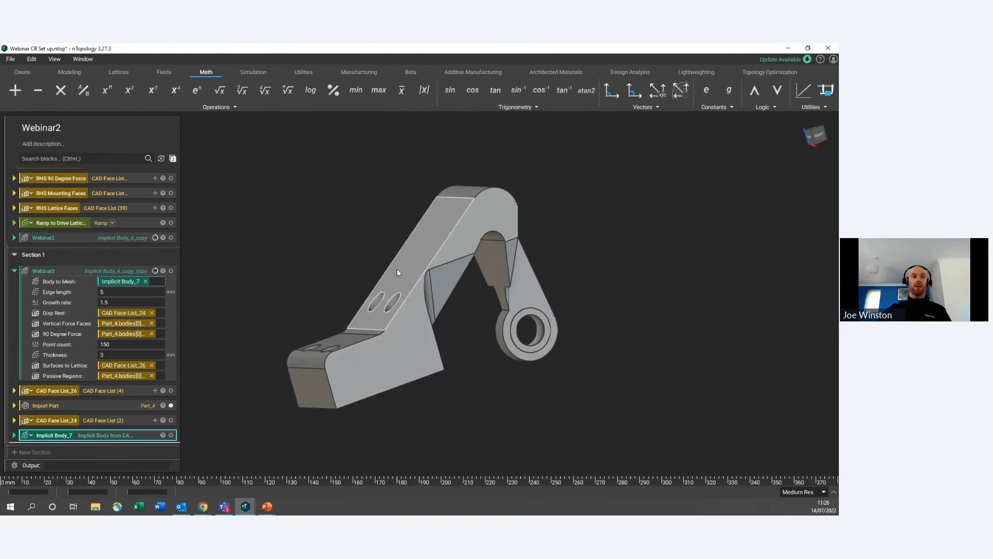
{"action": "right_click_drag", "start_coordinate": [398, 273], "coordinate": [430, 275]}
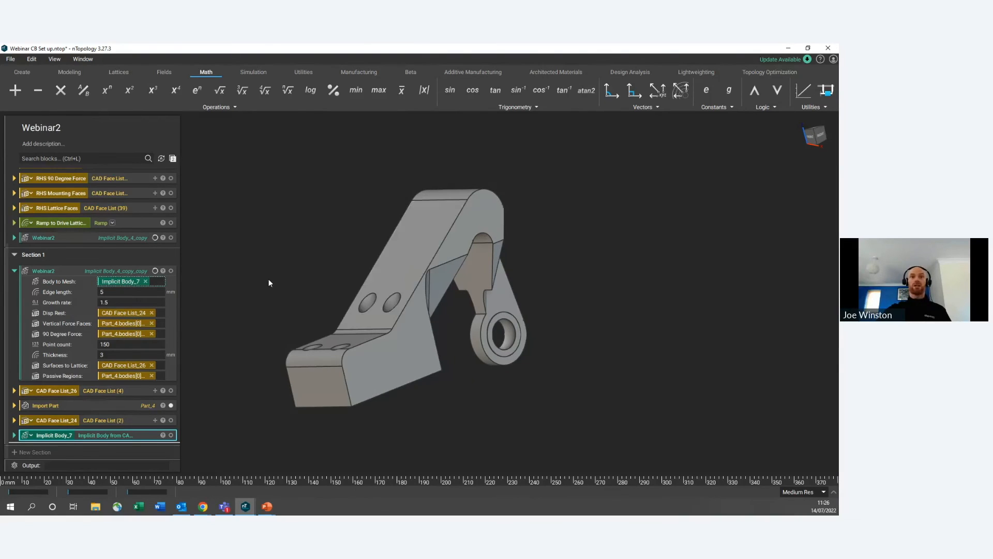
{"action": "right_click_drag", "start_coordinate": [383, 249], "coordinate": [455, 258]}
{"action": "right_click_drag", "start_coordinate": [328, 255], "coordinate": [359, 261]}
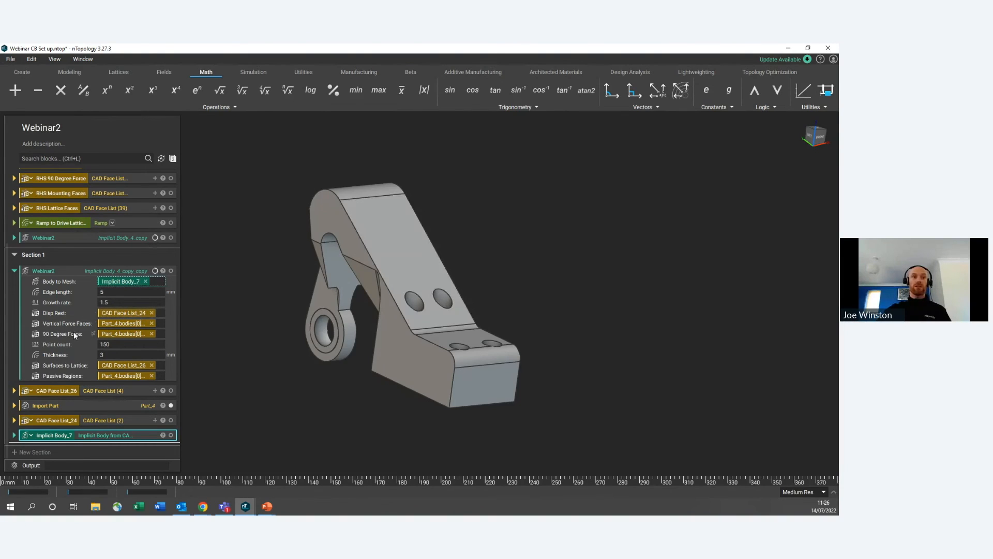
{"action": "left_click", "coordinate": [114, 343]}
{"action": "left_click", "coordinate": [113, 355]}
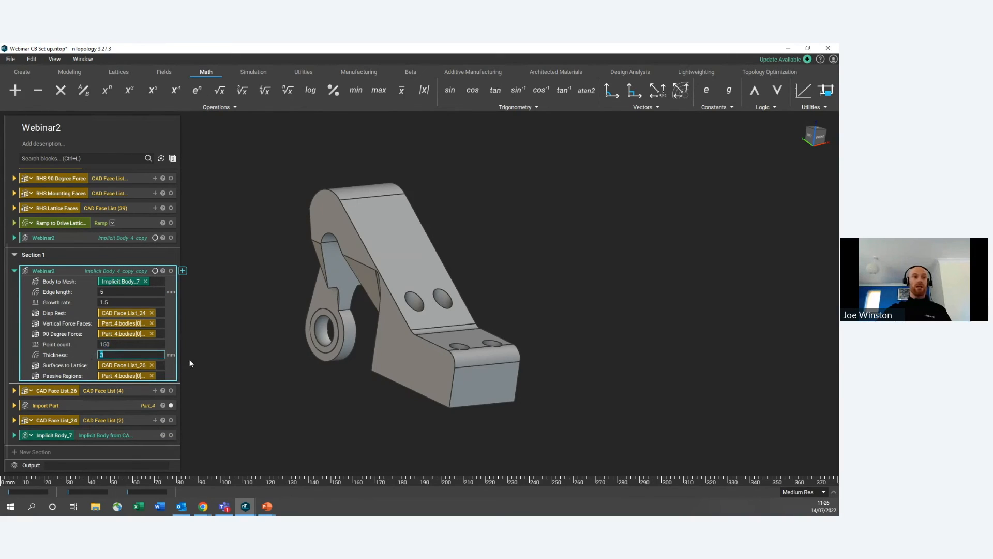
{"action": "left_click", "coordinate": [66, 366]}
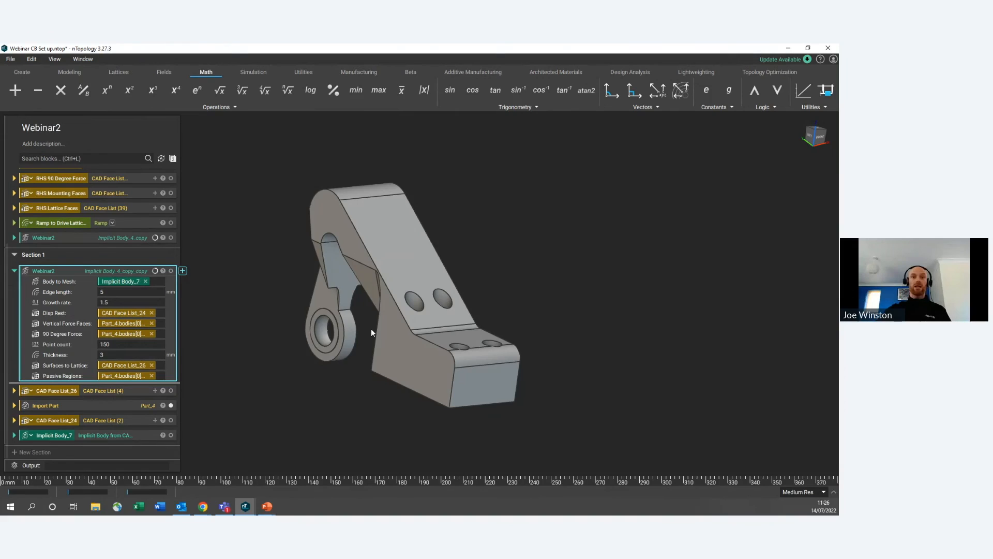
{"action": "right_click_drag", "start_coordinate": [355, 327], "coordinate": [394, 319]}
{"action": "scroll", "coordinate": [364, 328], "scroll_direction": "down", "scroll_amount": 2}
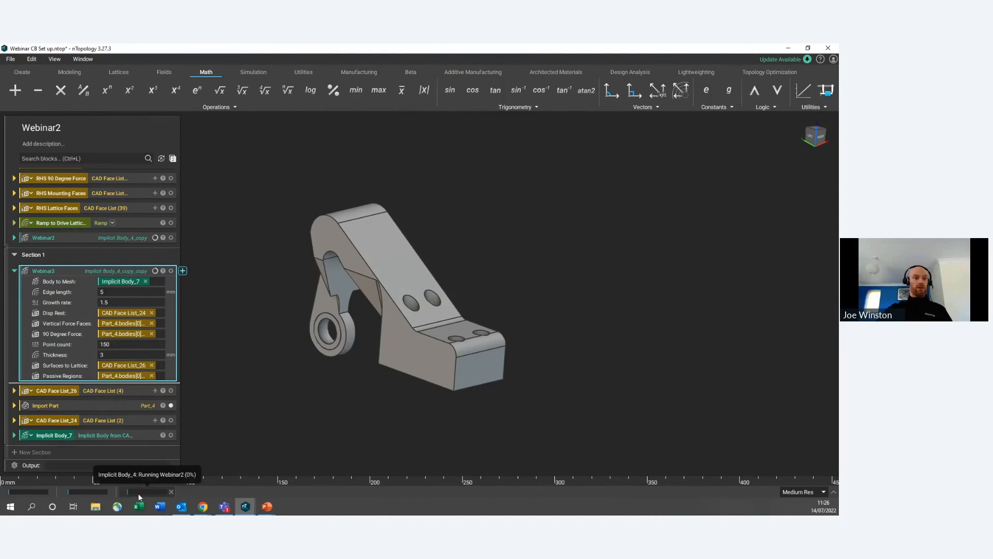
{"action": "mouse_move", "coordinate": [64, 492]}
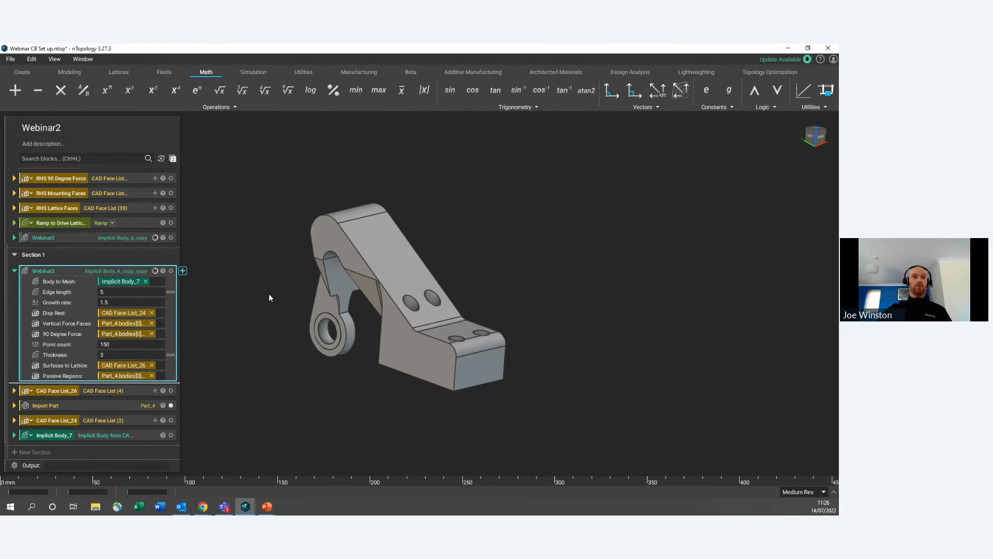
{"action": "left_click", "coordinate": [98, 269]}
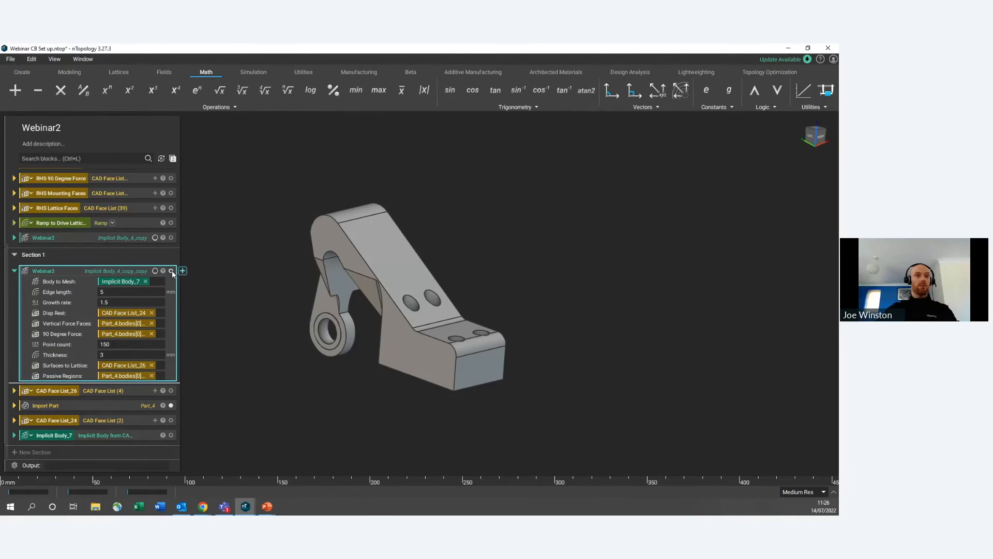
Step: Display the Webinar2 result for the LHS clamp and view its hexagonal lattice from the side
{"action": "left_click", "coordinate": [171, 237]}
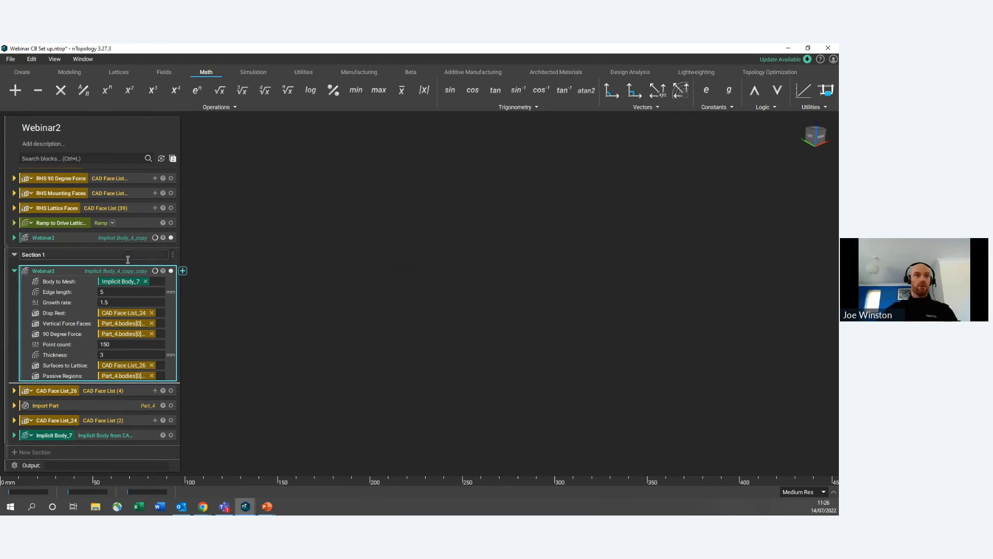
{"action": "scroll", "coordinate": [127, 259], "scroll_direction": "up", "scroll_amount": 3}
{"action": "left_click", "coordinate": [14, 190]}
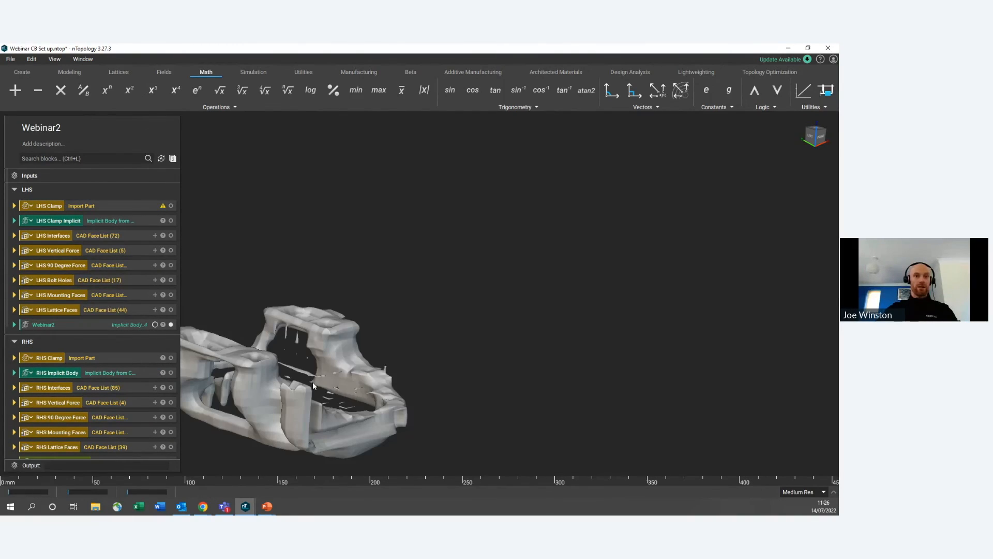
{"action": "scroll", "coordinate": [312, 385], "scroll_direction": "down", "scroll_amount": 2}
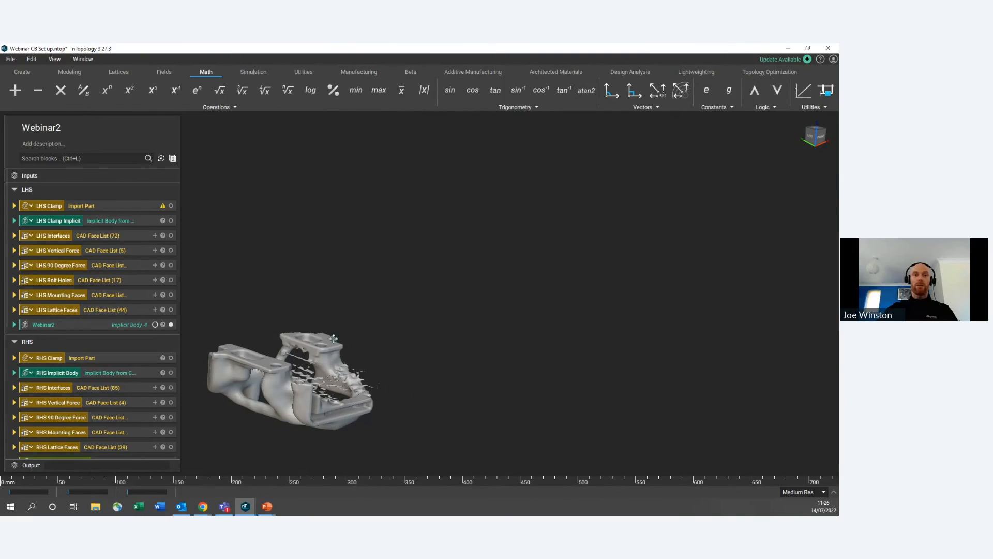
{"action": "middle_click_drag", "start_coordinate": [333, 338], "coordinate": [348, 322]}
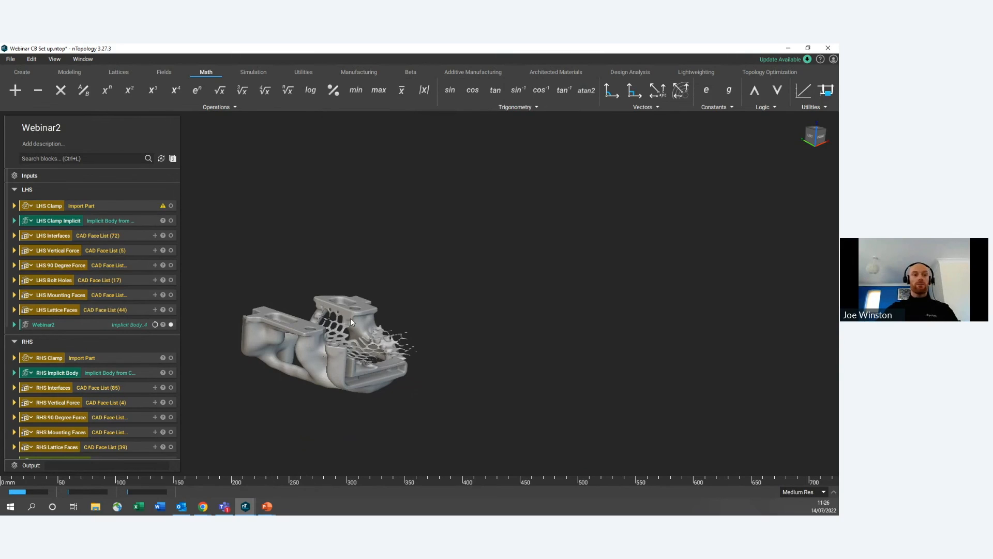
{"action": "right_click_drag", "start_coordinate": [315, 339], "coordinate": [305, 369]}
{"action": "scroll", "coordinate": [302, 377], "scroll_direction": "up", "scroll_amount": 4}
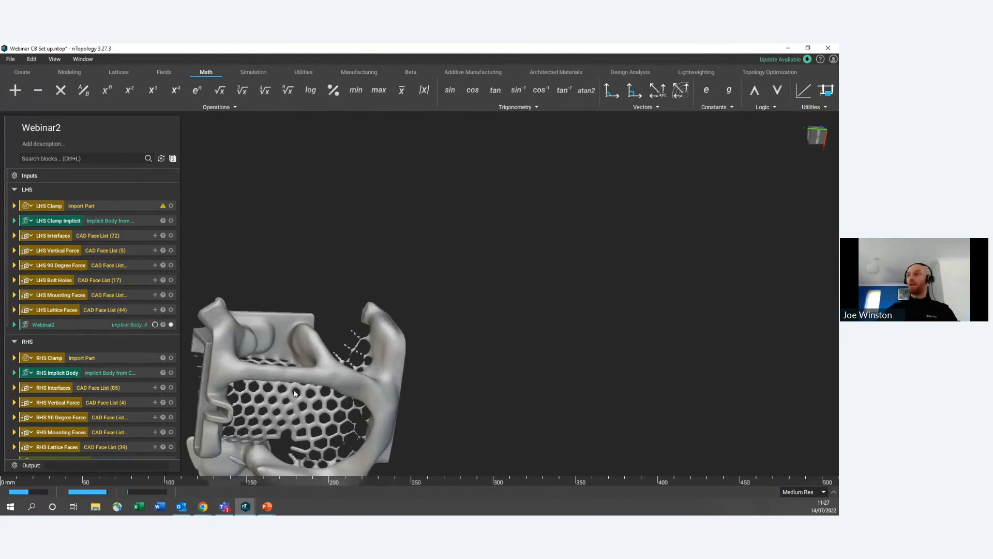
{"action": "middle_click_drag", "start_coordinate": [302, 378], "coordinate": [396, 257]}
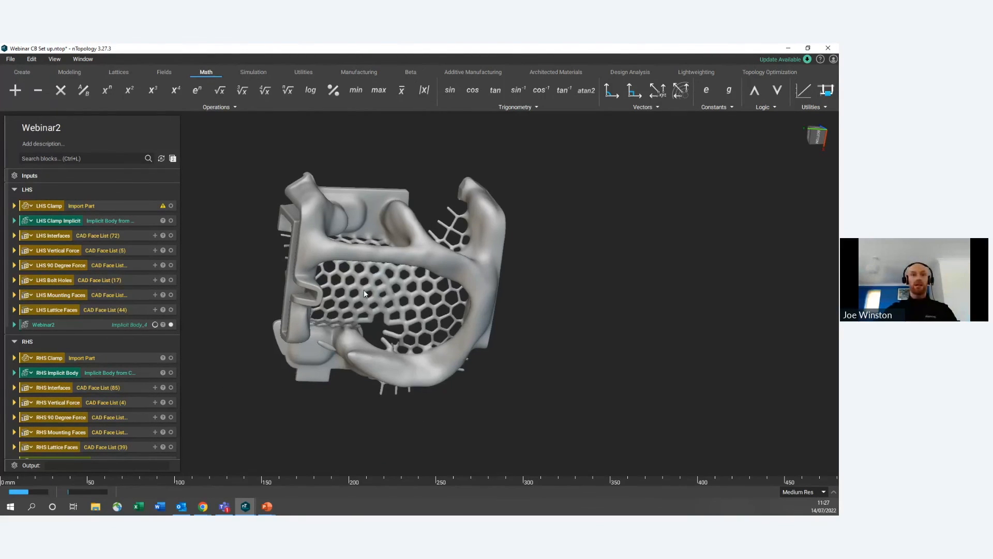
Step: Inspect the LHS clamp's lattice close up where it meets the solid frame around the large side opening
{"action": "right_click_drag", "start_coordinate": [370, 284], "coordinate": [734, 248]}
{"action": "right_click_drag", "start_coordinate": [455, 303], "coordinate": [566, 319]}
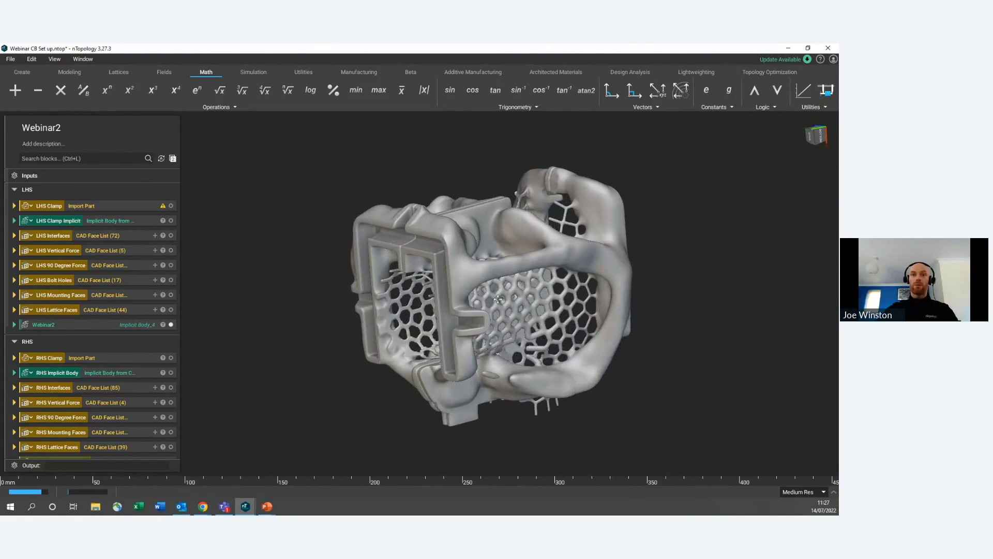
{"action": "middle_click_drag", "start_coordinate": [520, 303], "coordinate": [447, 294]}
{"action": "scroll", "coordinate": [446, 295], "scroll_direction": "up", "scroll_amount": 1}
{"action": "scroll", "coordinate": [446, 294], "scroll_direction": "up", "scroll_amount": 2}
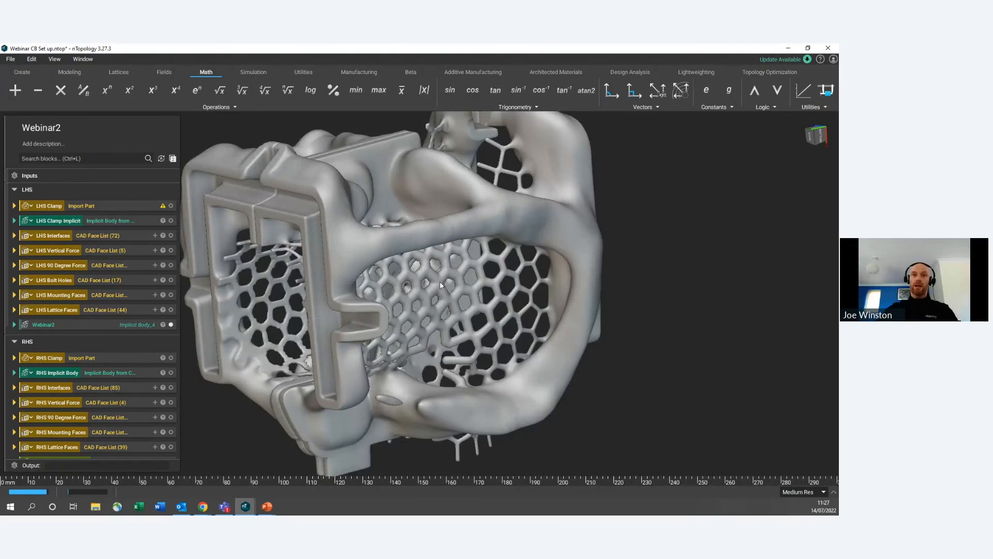
{"action": "scroll", "coordinate": [440, 284], "scroll_direction": "up", "scroll_amount": 2}
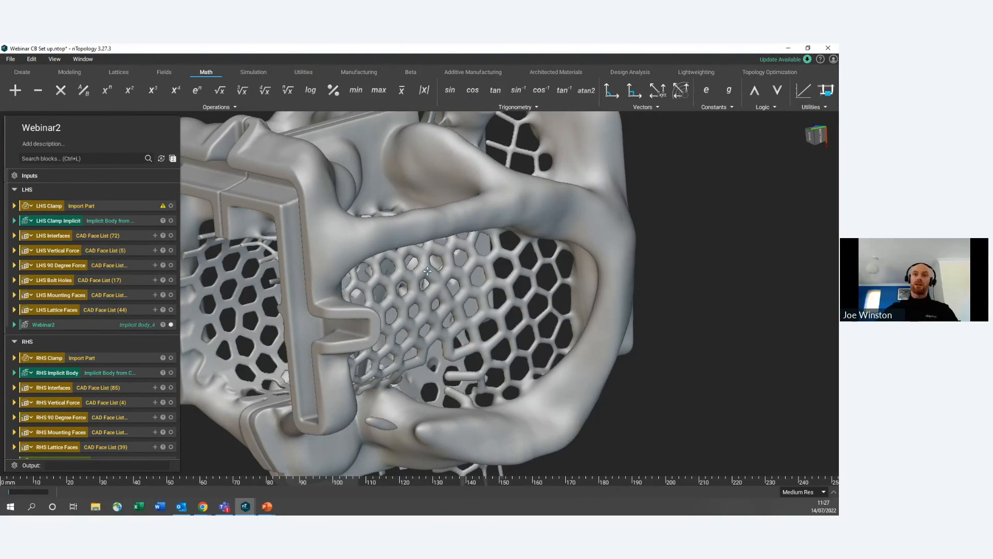
{"action": "middle_click_drag", "start_coordinate": [427, 271], "coordinate": [348, 239]}
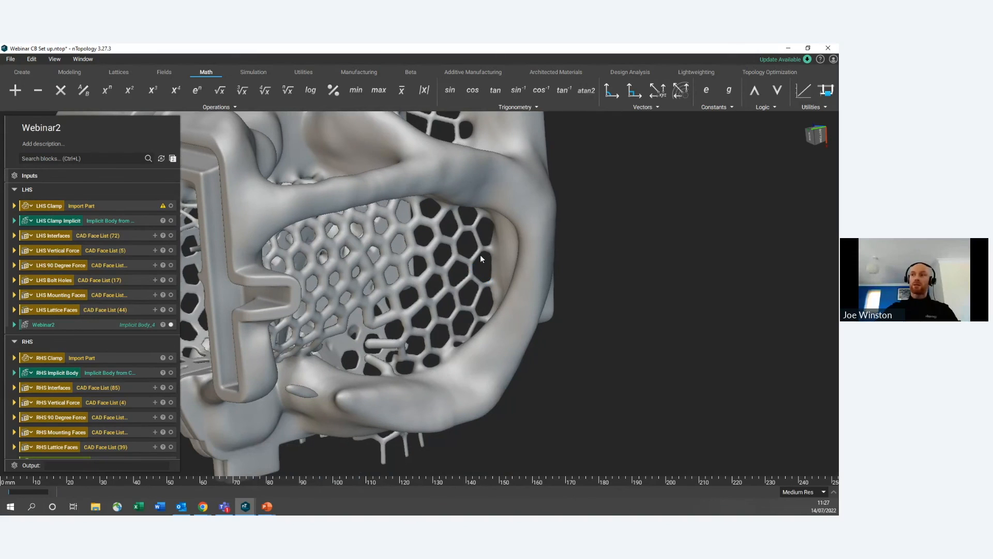
Step: Examine the whole LHS clamp result from its opposite sides, including the rectangular frame and the bolt holes
{"action": "scroll", "coordinate": [474, 263], "scroll_direction": "down", "scroll_amount": 3}
{"action": "right_click_drag", "start_coordinate": [473, 263], "coordinate": [543, 230]}
{"action": "right_click_drag", "start_coordinate": [400, 239], "coordinate": [533, 243]}
{"action": "middle_click_drag", "start_coordinate": [451, 260], "coordinate": [395, 266]}
{"action": "scroll", "coordinate": [395, 263], "scroll_direction": "down", "scroll_amount": 2}
{"action": "right_click_drag", "start_coordinate": [408, 241], "coordinate": [501, 261]}
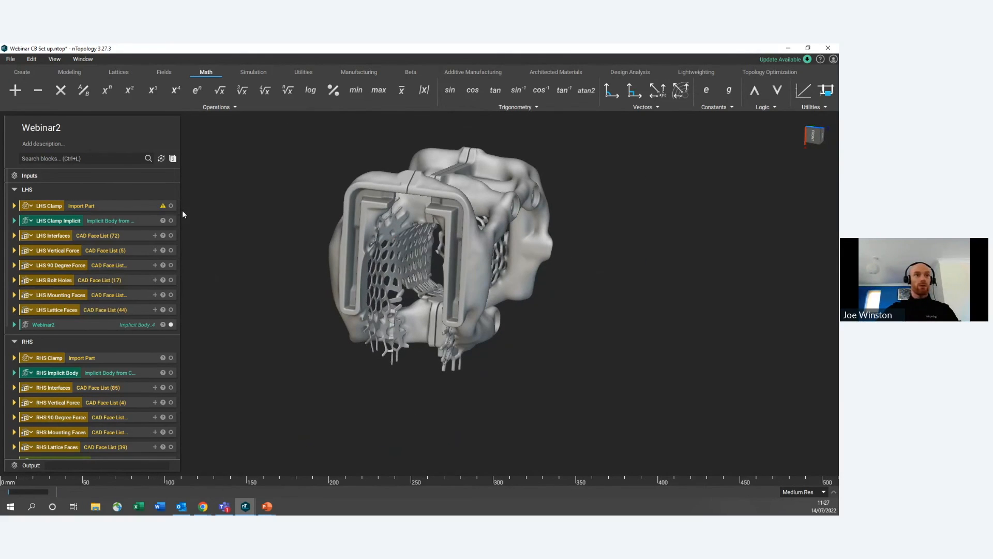
{"action": "right_click_drag", "start_coordinate": [477, 257], "coordinate": [510, 266]}
{"action": "middle_click_drag", "start_coordinate": [510, 266], "coordinate": [434, 293]}
Step: Toggle the display of the imported LHS and RHS clamps to compare them with the LHS clamp's Webinar2 result
{"action": "left_click", "coordinate": [149, 205]}
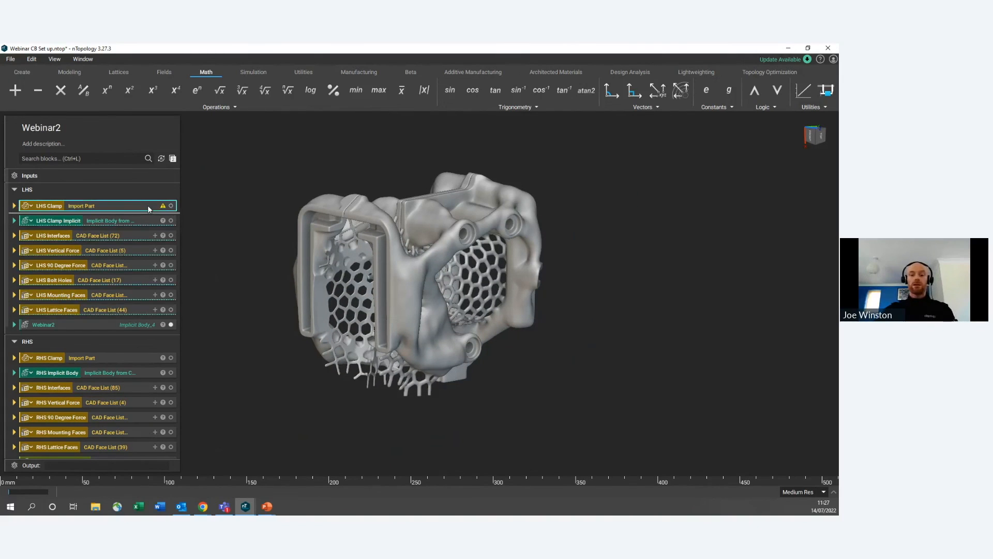
{"action": "left_click", "coordinate": [170, 206]}
{"action": "left_click", "coordinate": [171, 325]}
{"action": "left_click", "coordinate": [171, 357]}
{"action": "right_click_drag", "start_coordinate": [285, 322], "coordinate": [220, 312]}
{"action": "left_click", "coordinate": [148, 325]}
{"action": "scroll", "coordinate": [145, 348], "scroll_direction": "down", "scroll_amount": 3}
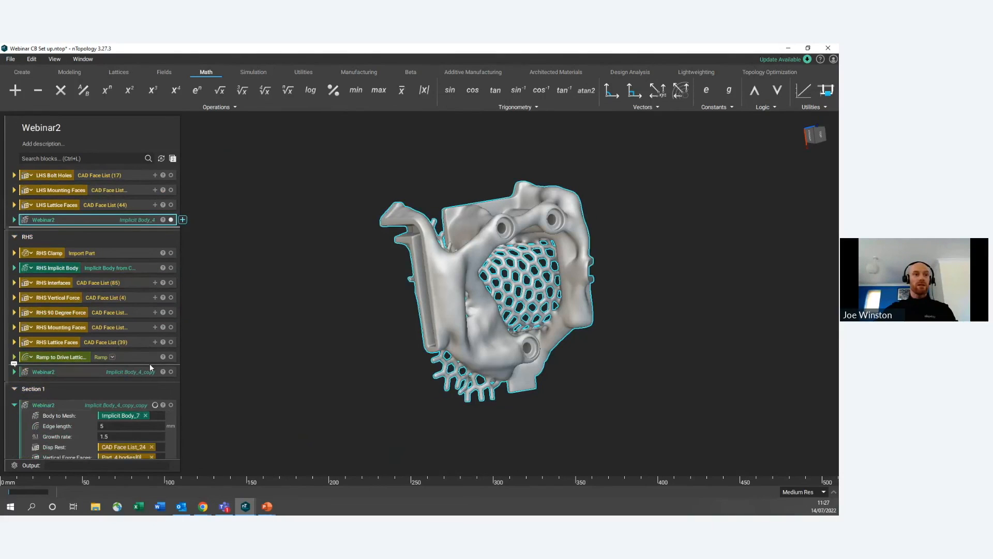
Step: Display the RHS clamp's Webinar2 result with the LHS one and view it from several sides
{"action": "left_click", "coordinate": [170, 372]}
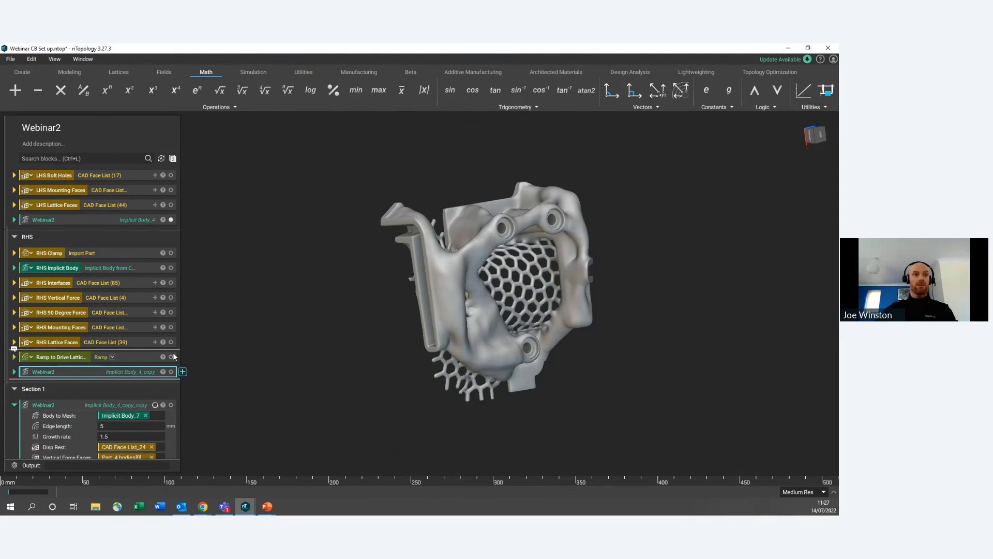
{"action": "left_click", "coordinate": [171, 372]}
{"action": "right_click_drag", "start_coordinate": [289, 290], "coordinate": [534, 284]}
{"action": "scroll", "coordinate": [598, 284], "scroll_direction": "up", "scroll_amount": 2}
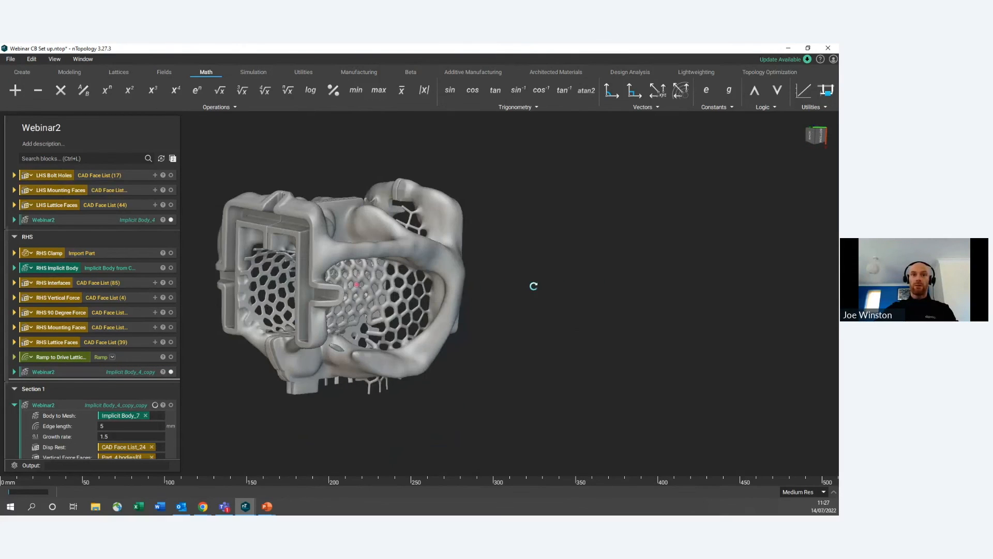
{"action": "right_click_drag", "start_coordinate": [420, 335], "coordinate": [209, 357]}
Step: Show only the bracket's Webinar2 result under Section 1 and examine its latticed foot, arm and lug
{"action": "left_click", "coordinate": [127, 408]}
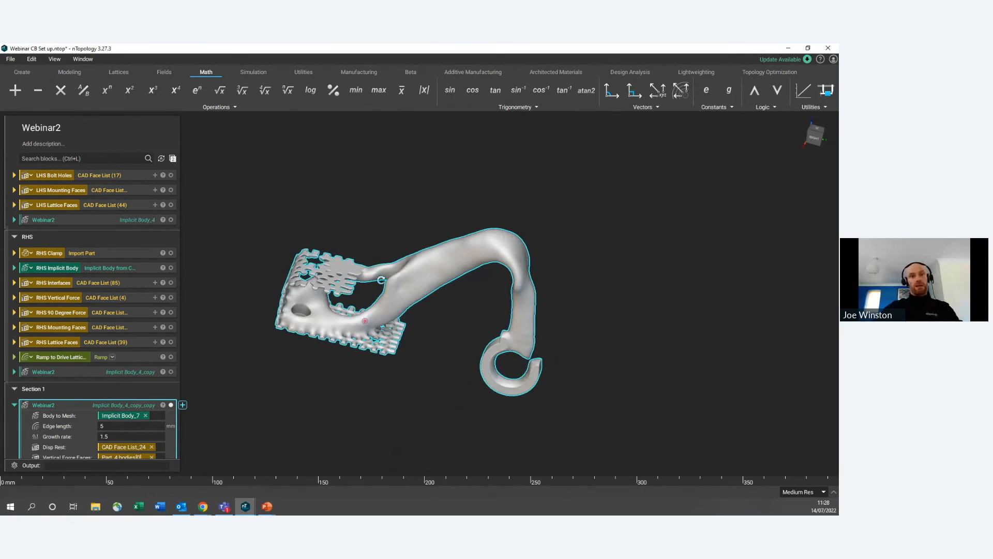
{"action": "scroll", "coordinate": [370, 264], "scroll_direction": "up", "scroll_amount": 2}
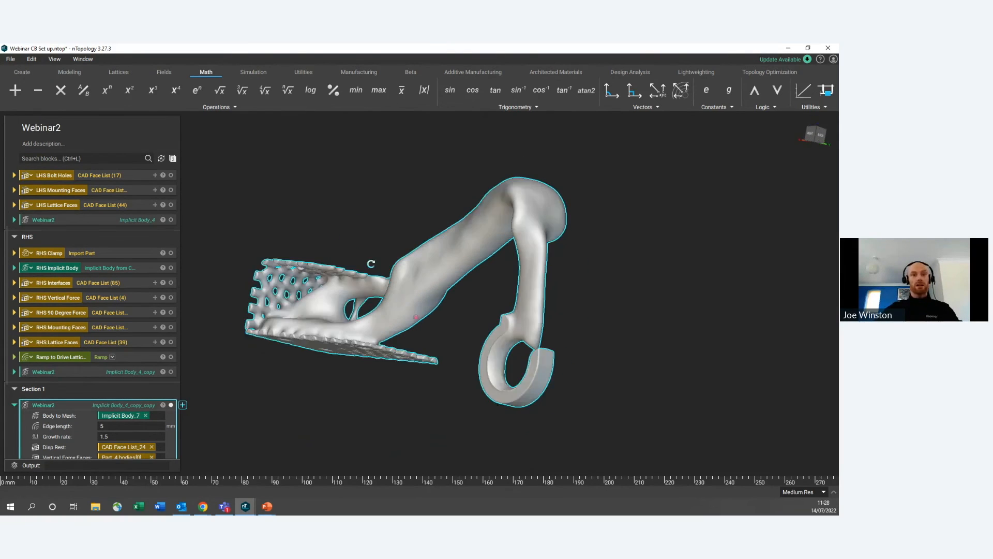